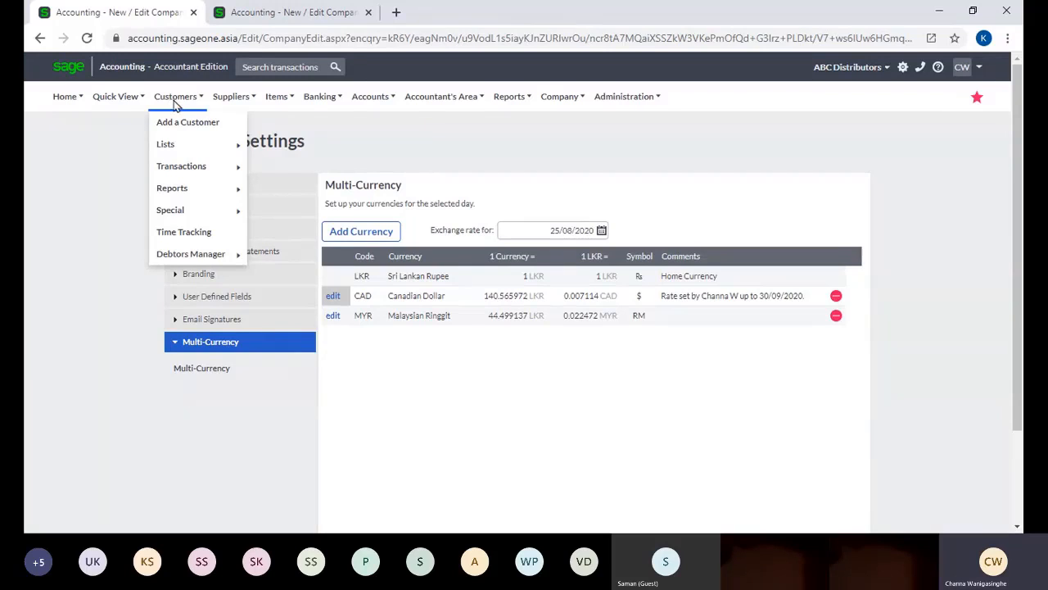
Start a new customer record and enter CASL as the customer name.
{"action": "left_click", "coordinate": [216, 123]}
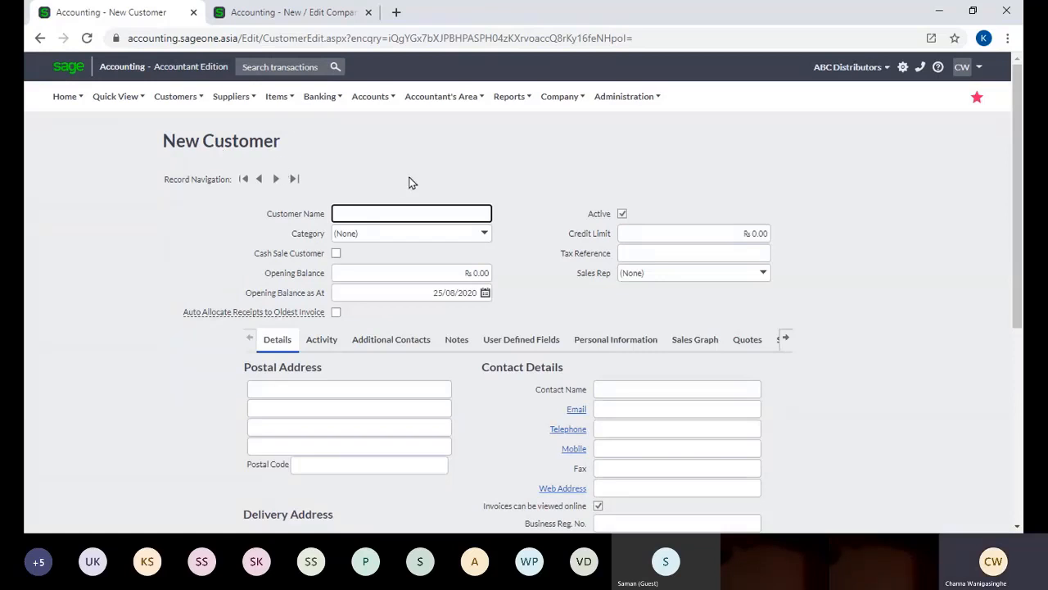
{"action": "scroll", "coordinate": [412, 183], "scroll_direction": "down", "scroll_amount": 1}
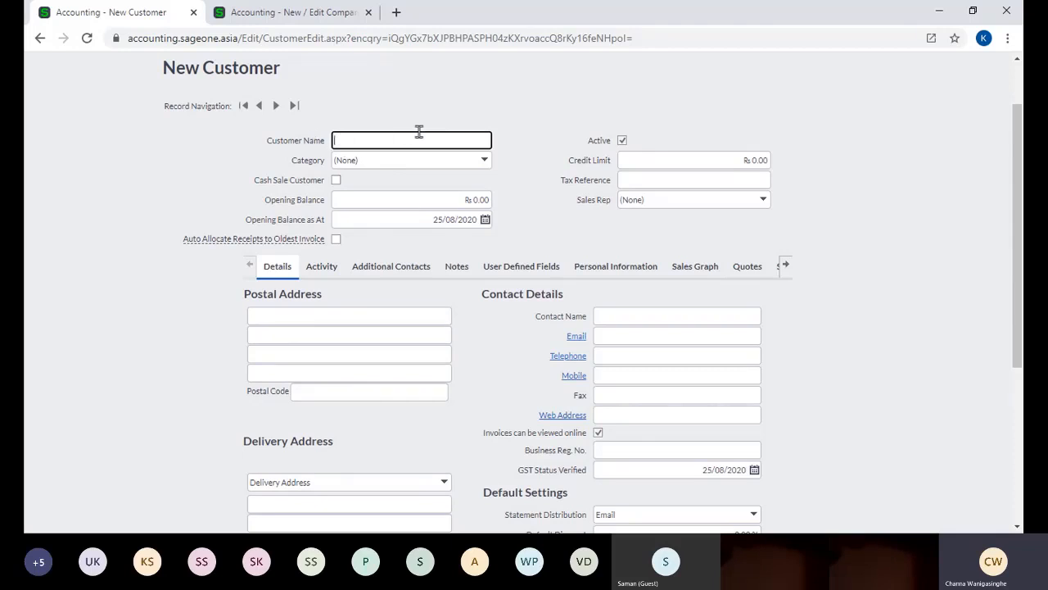
{"action": "left_click", "coordinate": [463, 140]}
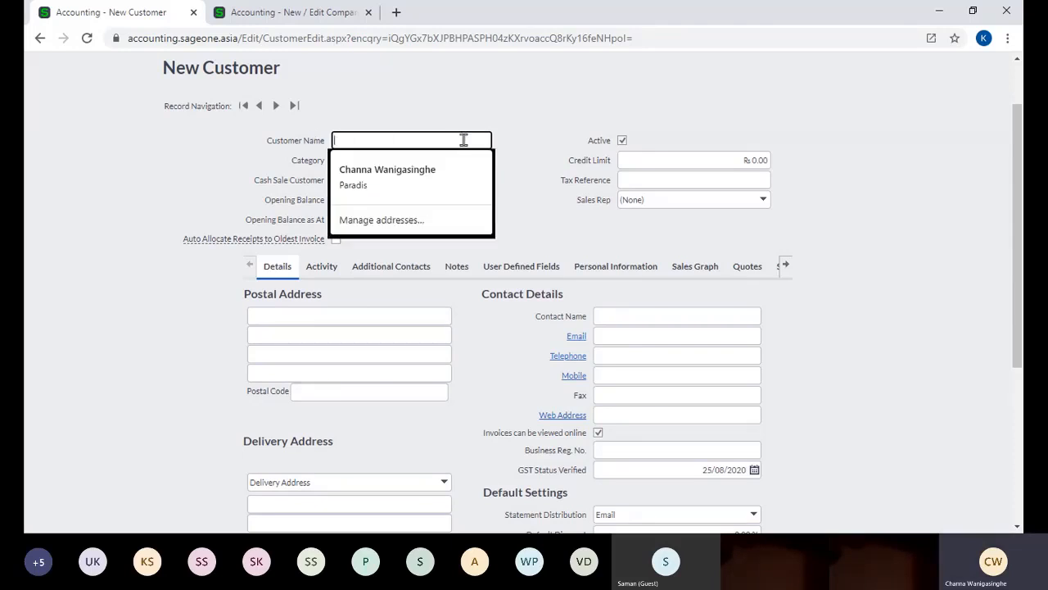
{"action": "left_click", "coordinate": [434, 123]}
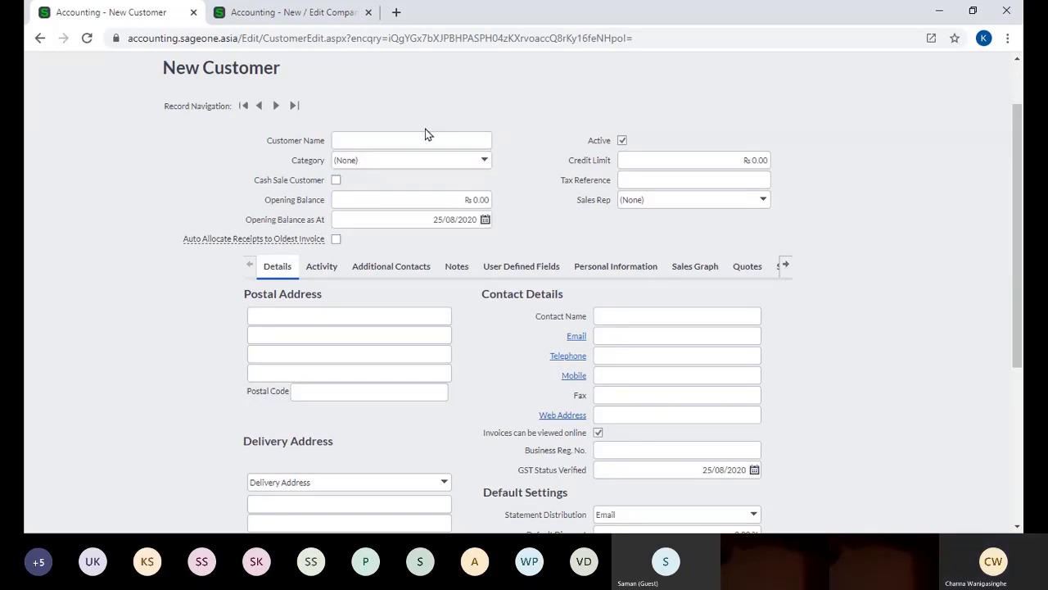
{"action": "left_click", "coordinate": [440, 137]}
{"action": "type", "text": "CASL"}
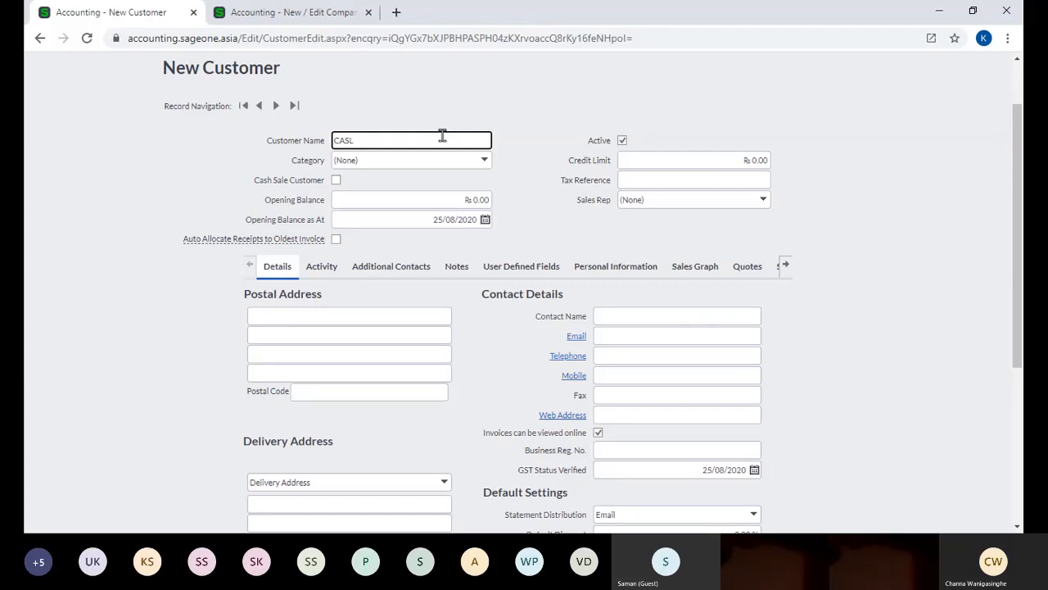
{"action": "left_click", "coordinate": [518, 119]}
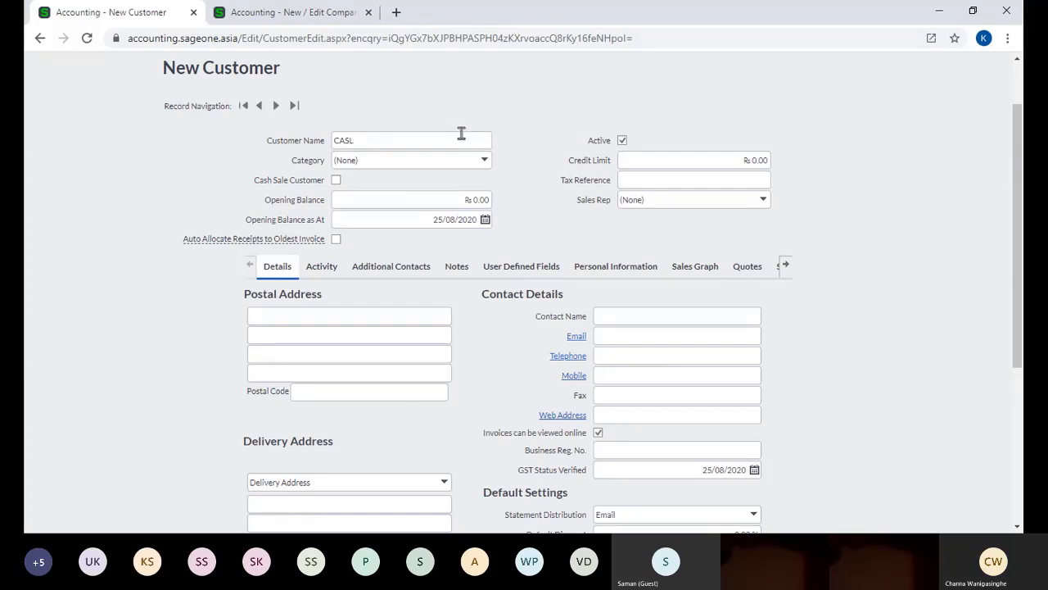
Assign the CASL customer to the Retail category.
{"action": "scroll", "coordinate": [461, 133], "scroll_direction": "up", "scroll_amount": 1}
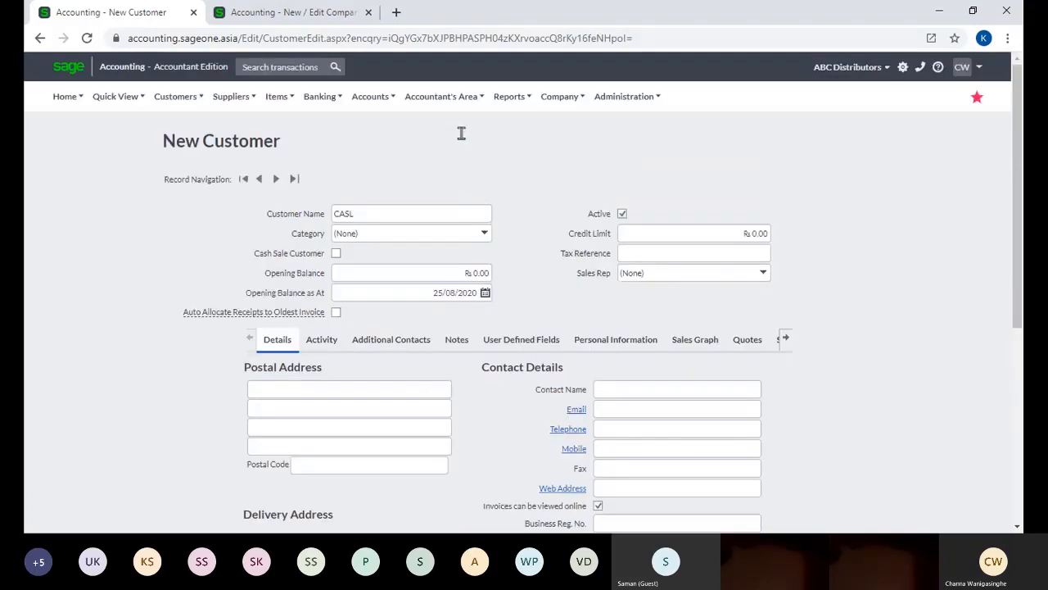
{"action": "left_click", "coordinate": [487, 236]}
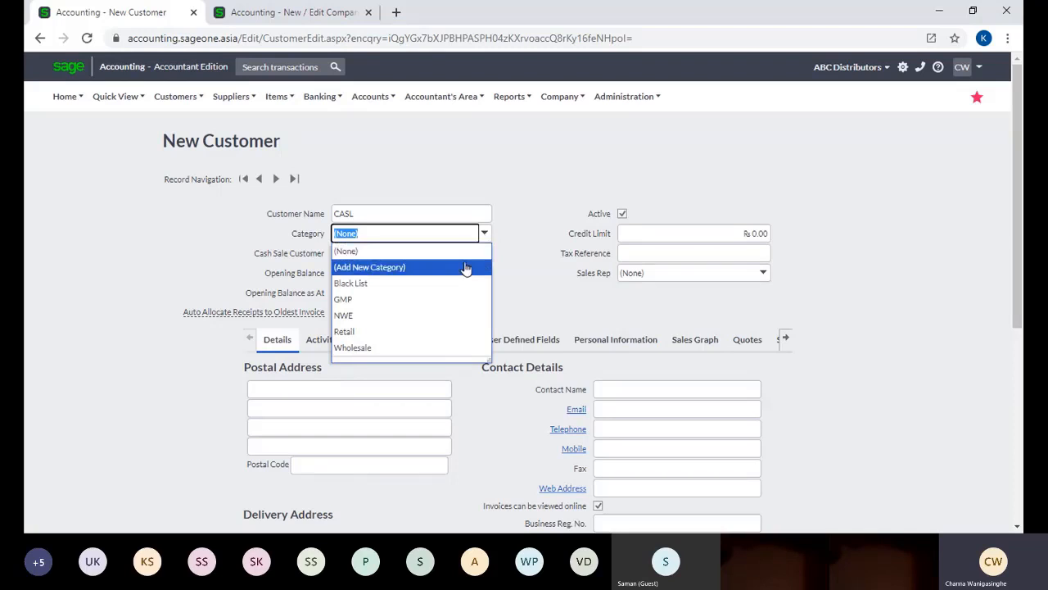
{"action": "left_click", "coordinate": [435, 332]}
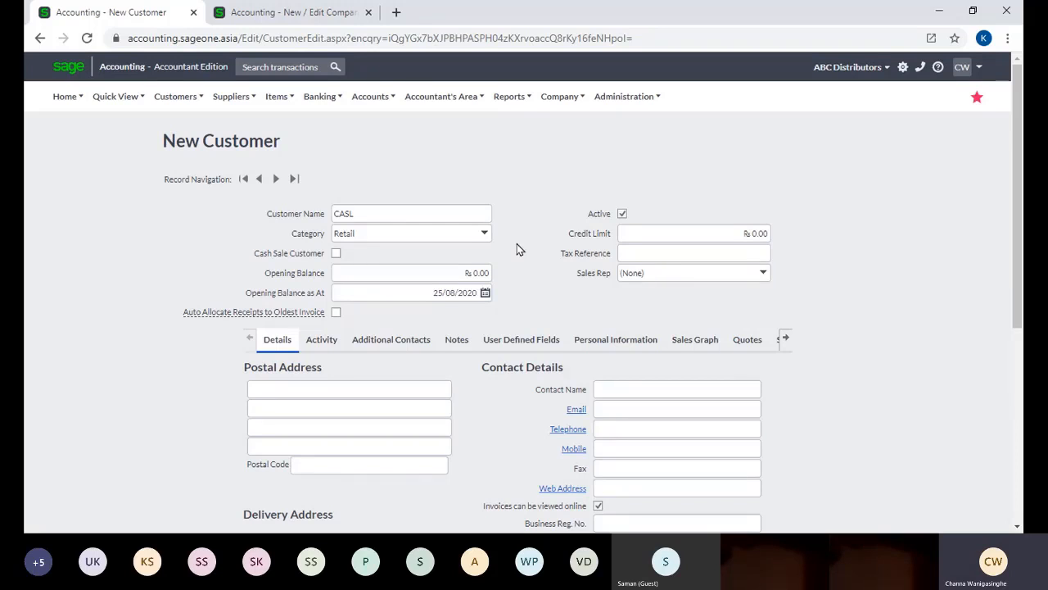
In the second browser tab, open the Sales by Customer report options and filter from the Retail category.
{"action": "left_click", "coordinate": [283, 17]}
{"action": "mouse_move", "coordinate": [188, 105]}
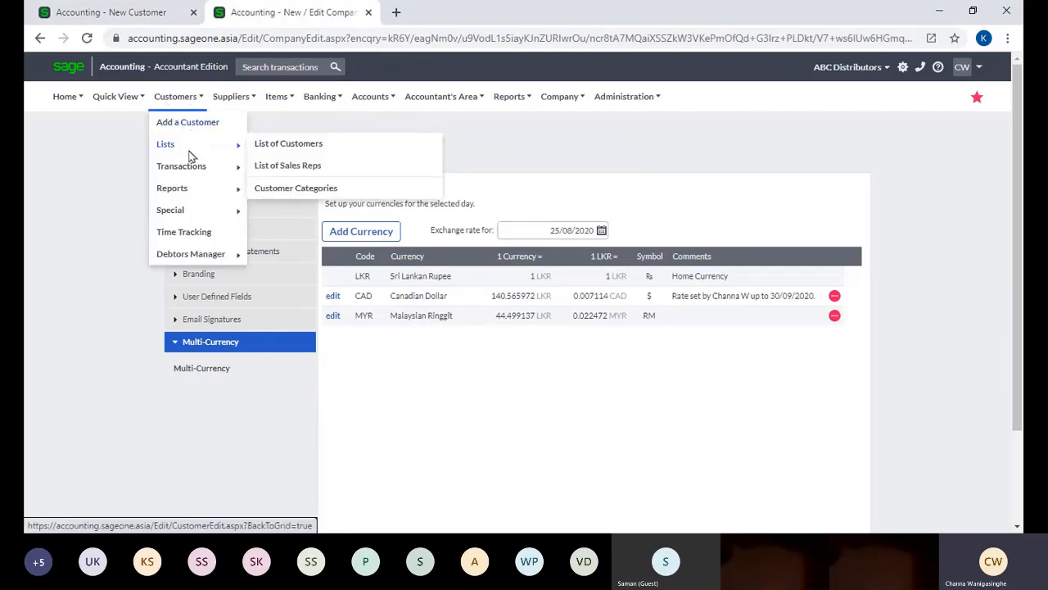
{"action": "mouse_move", "coordinate": [190, 189]}
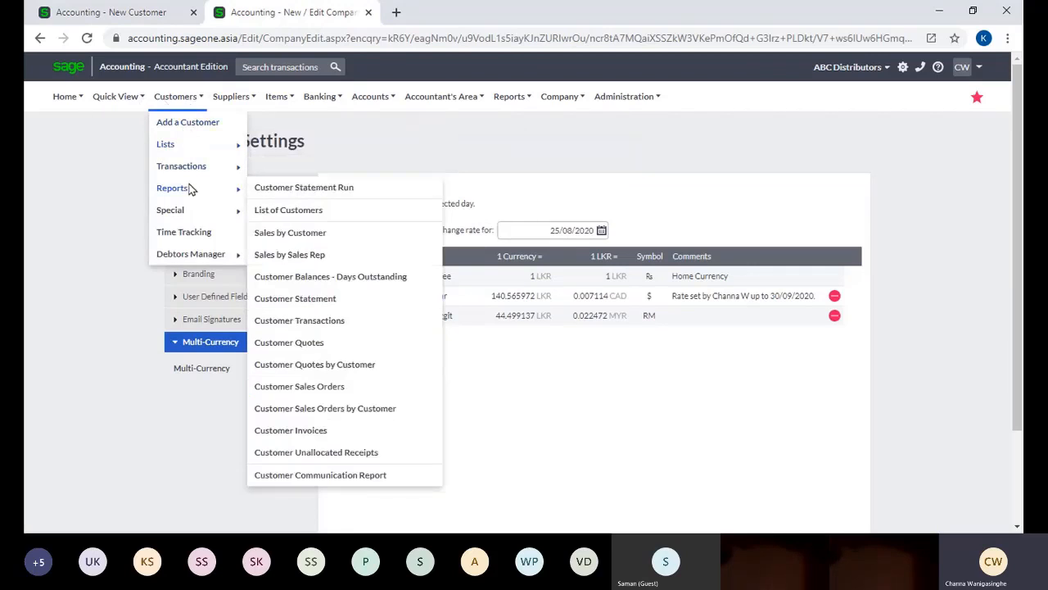
{"action": "left_click", "coordinate": [312, 237]}
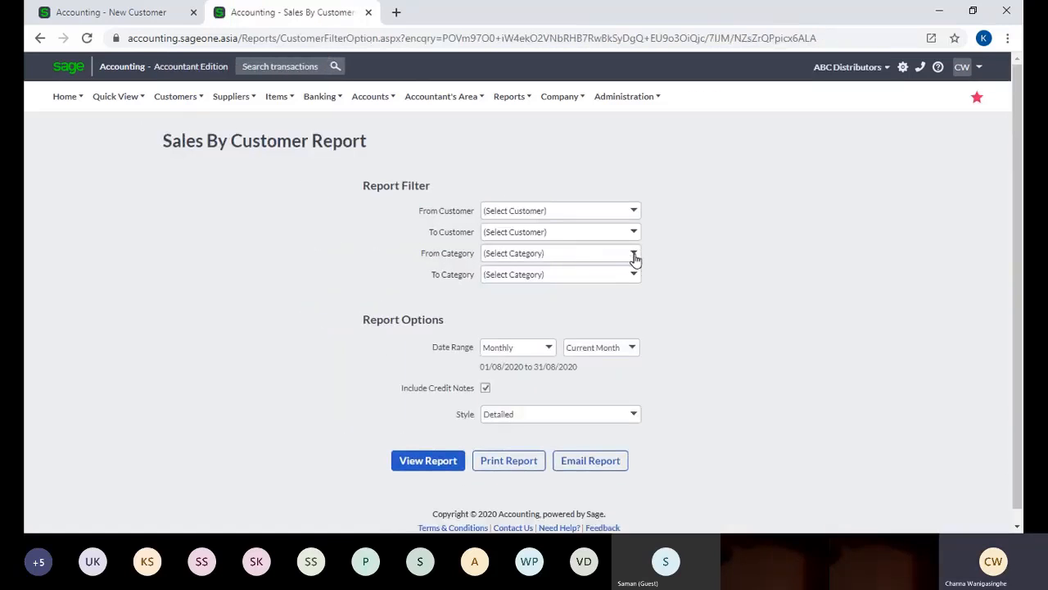
{"action": "left_click", "coordinate": [633, 255]}
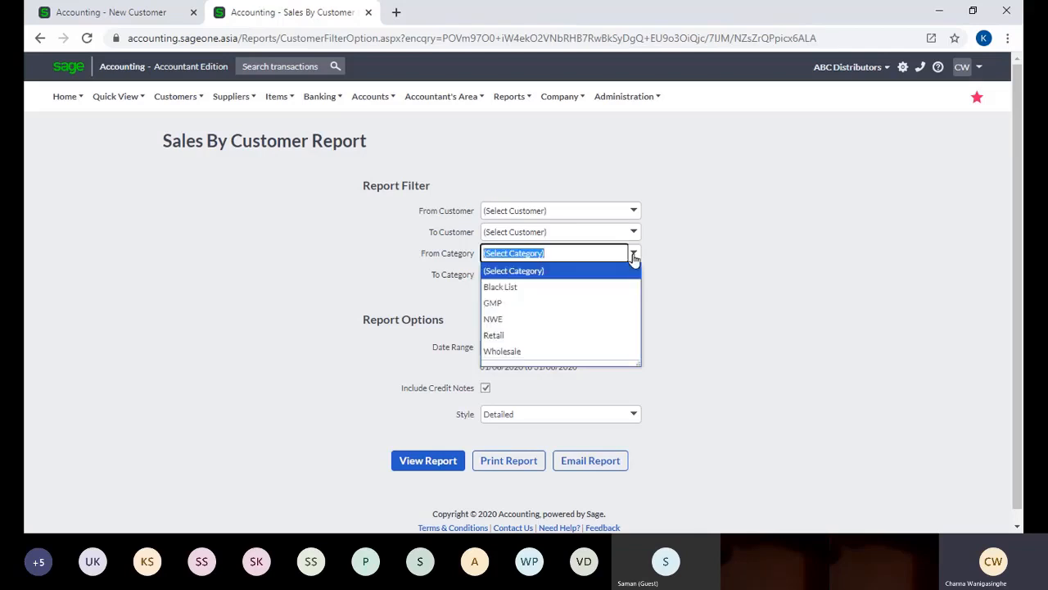
{"action": "left_click", "coordinate": [555, 336]}
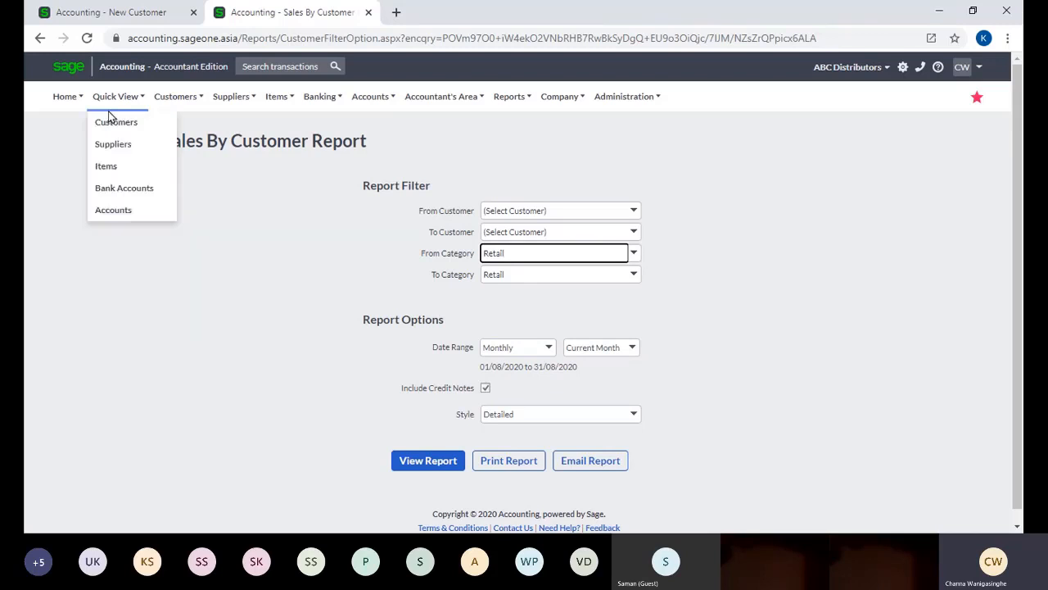
{"action": "mouse_move", "coordinate": [187, 106]}
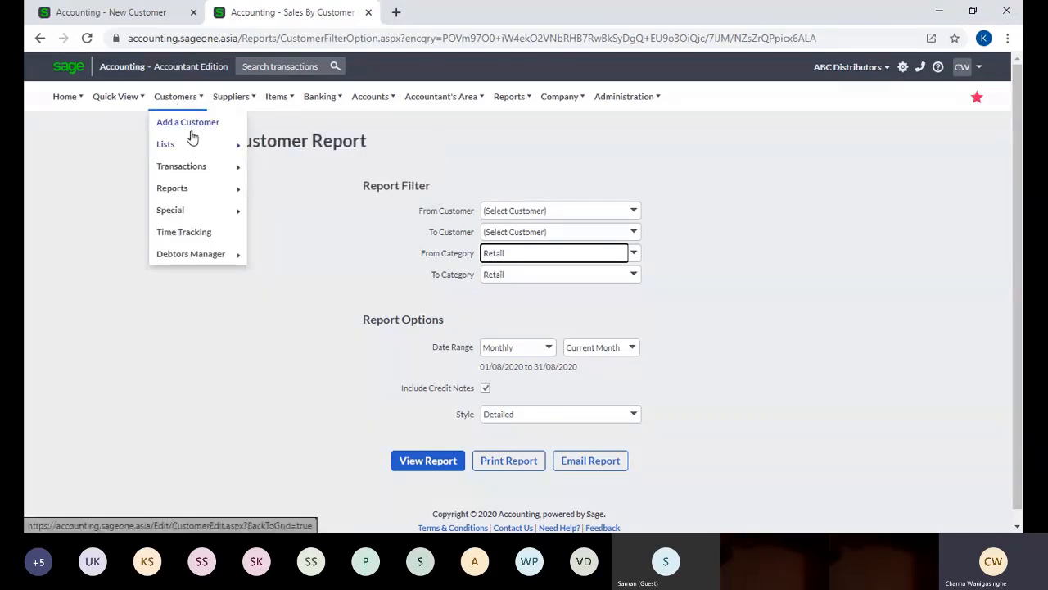
Return to the new customer record and add a customer category named Western, assigning it to CASL.
{"action": "left_click", "coordinate": [155, 13]}
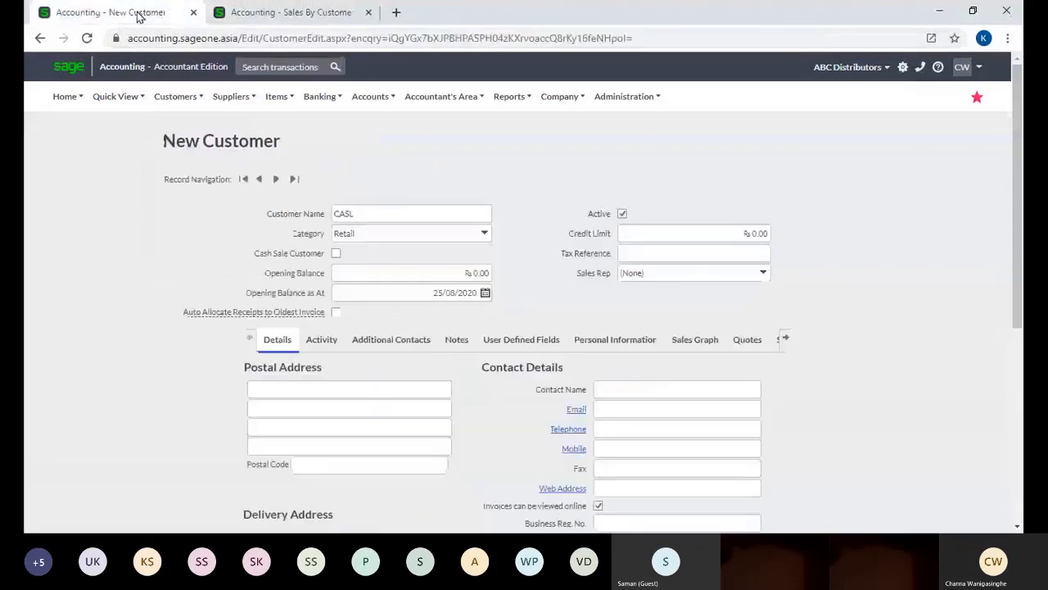
{"action": "left_click", "coordinate": [483, 236]}
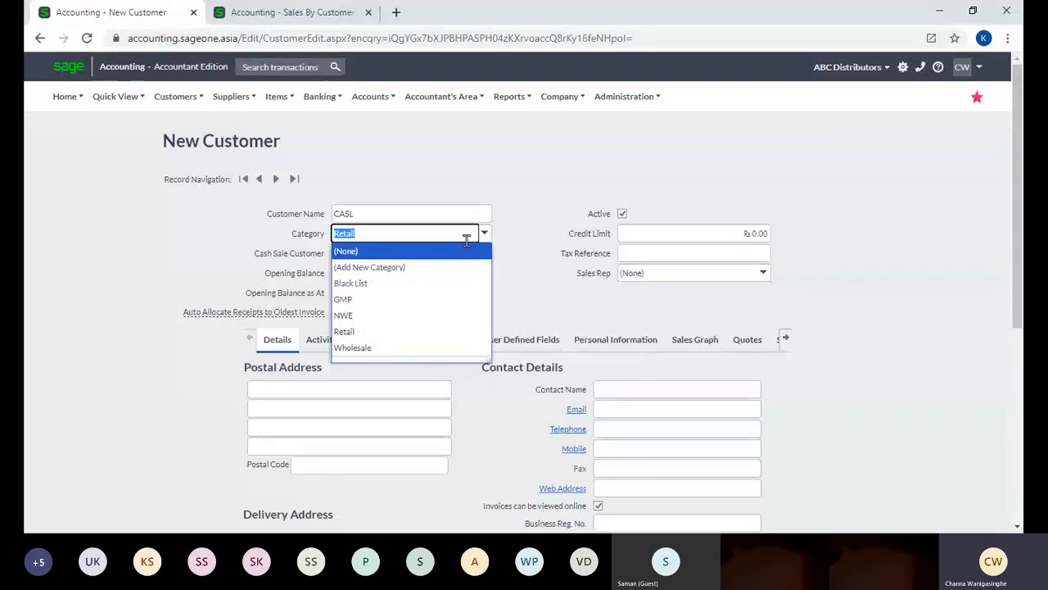
{"action": "left_click", "coordinate": [433, 175]}
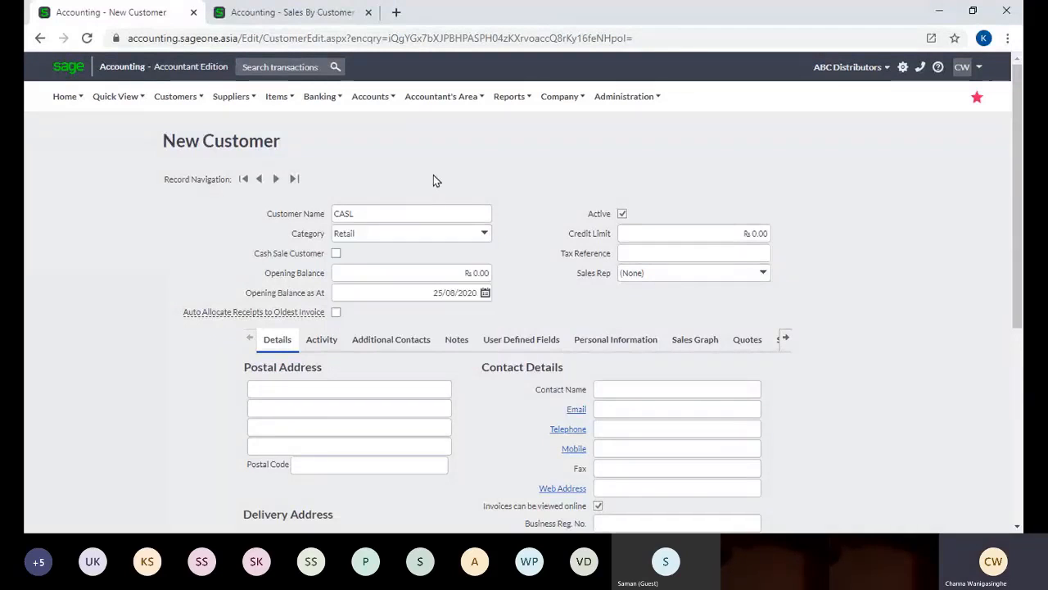
{"action": "left_click", "coordinate": [486, 236]}
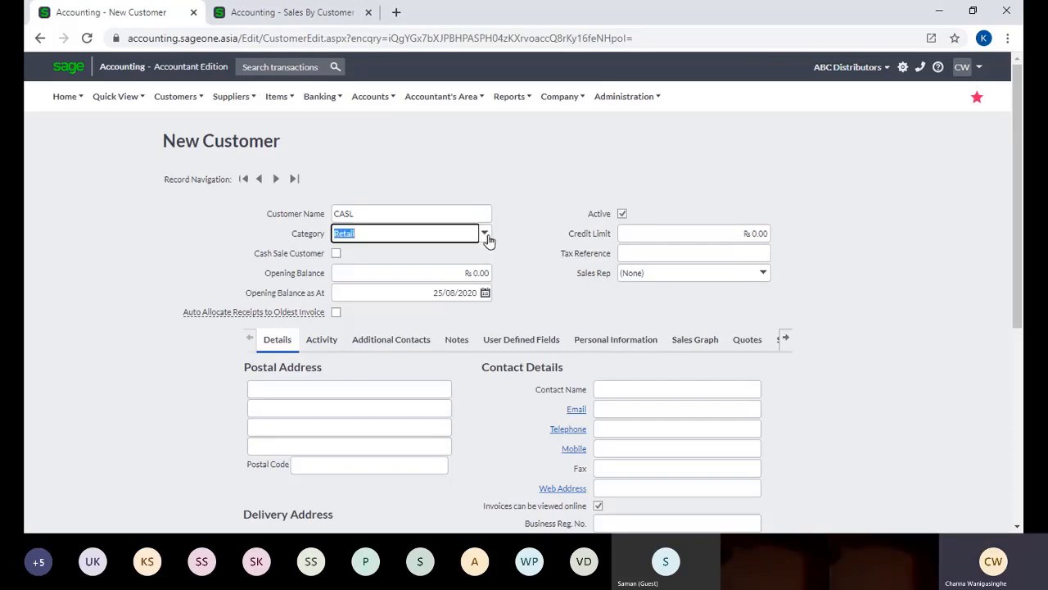
{"action": "left_click", "coordinate": [484, 236]}
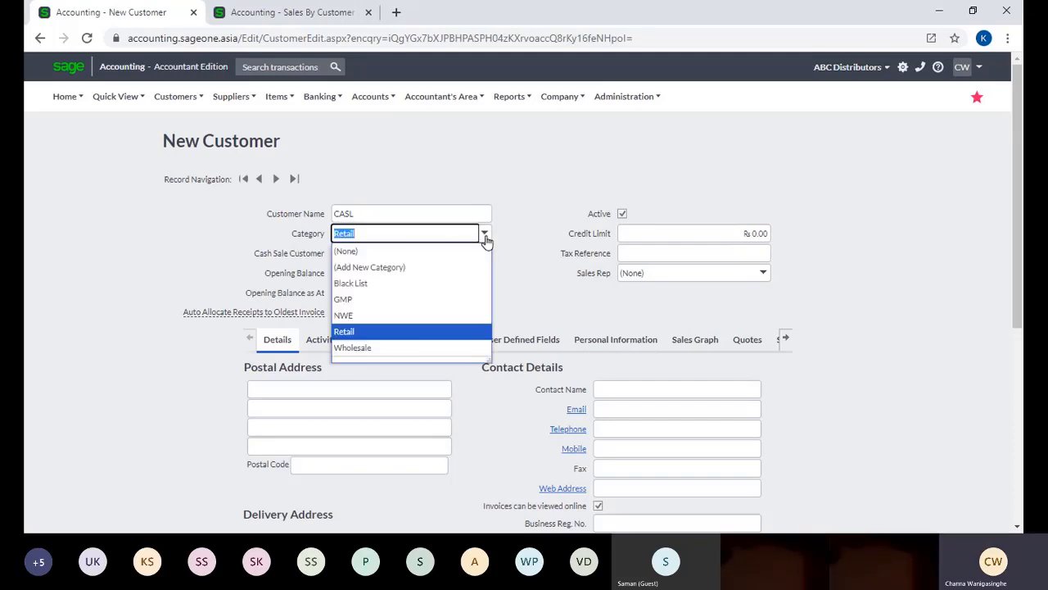
{"action": "left_click", "coordinate": [409, 269]}
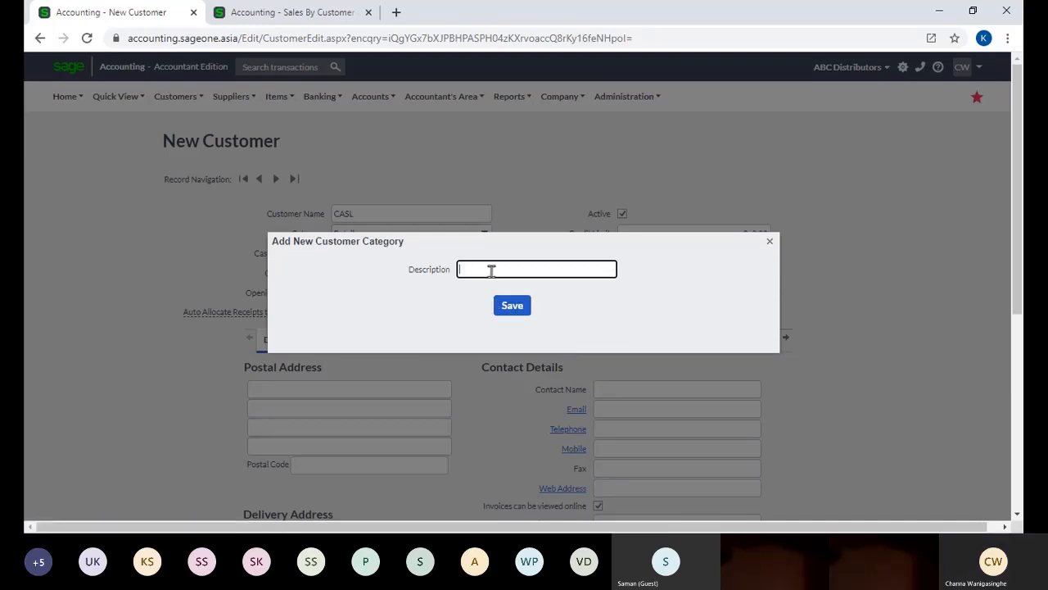
{"action": "type", "text": "Western"}
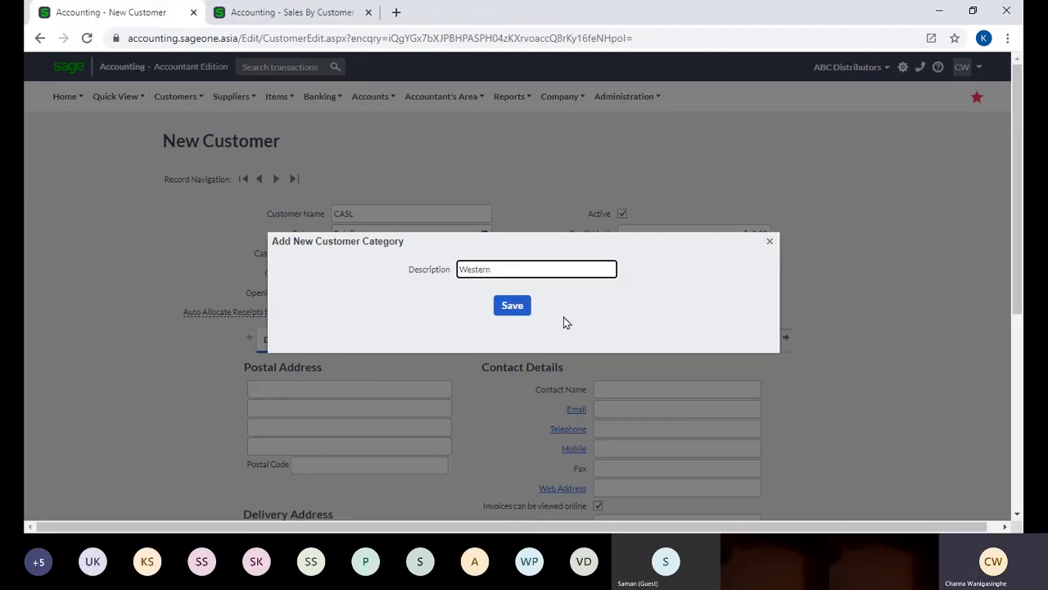
{"action": "left_click", "coordinate": [516, 309]}
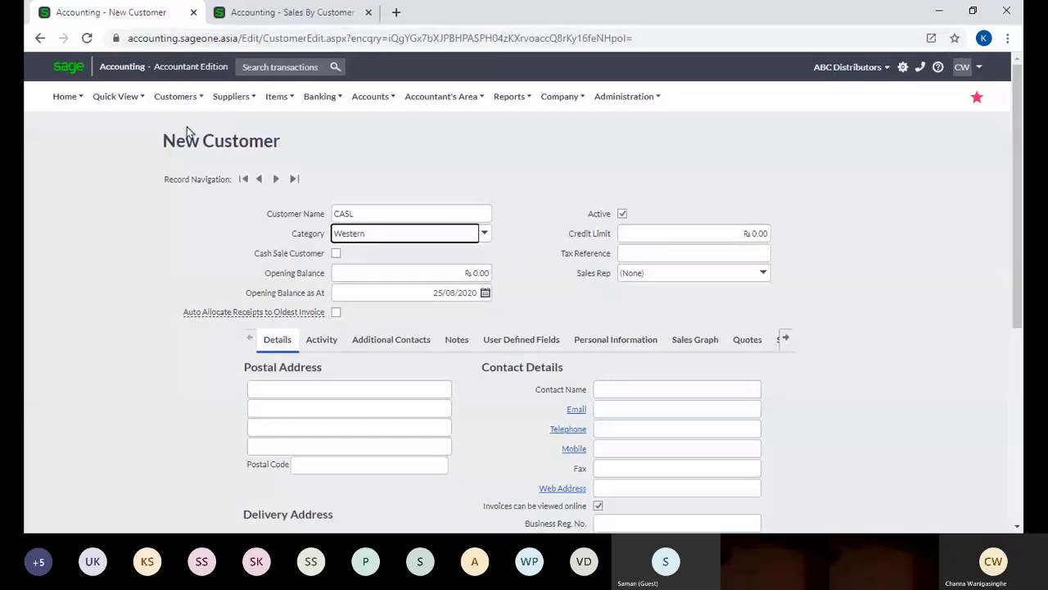
In the second browser tab, open the Customer Balances - Days Outstanding report options and examine the available starting categories.
{"action": "left_click", "coordinate": [176, 96]}
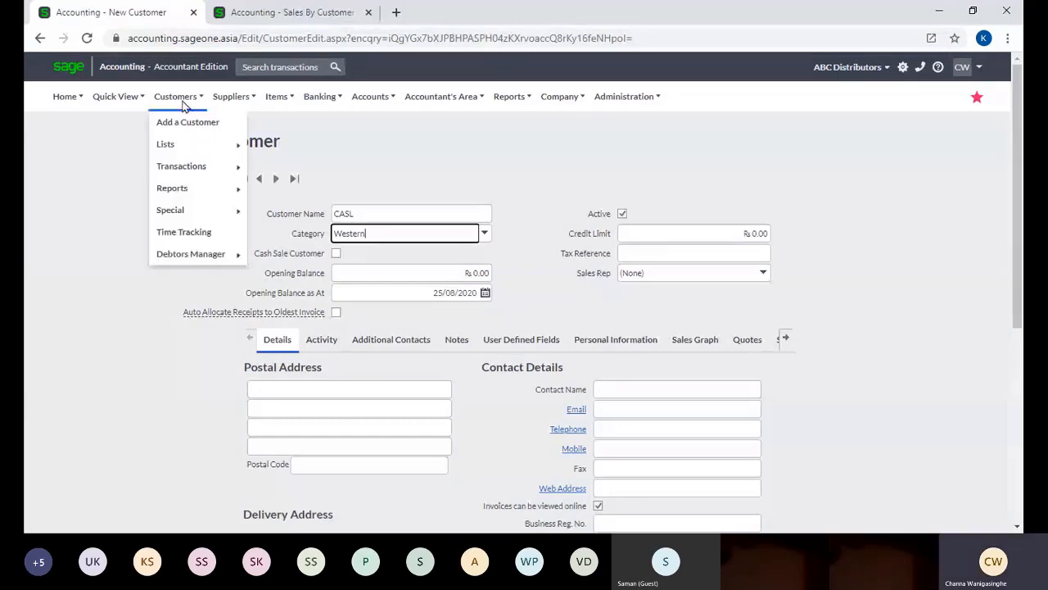
{"action": "mouse_move", "coordinate": [187, 172]}
{"action": "mouse_move", "coordinate": [190, 194]}
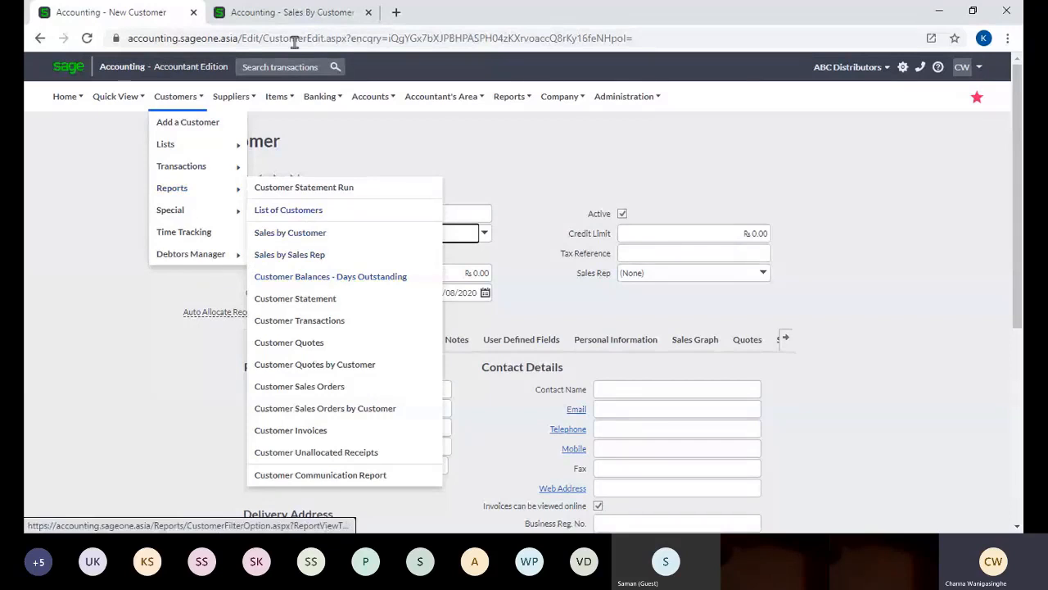
{"action": "left_click", "coordinate": [287, 10]}
{"action": "mouse_move", "coordinate": [178, 97]}
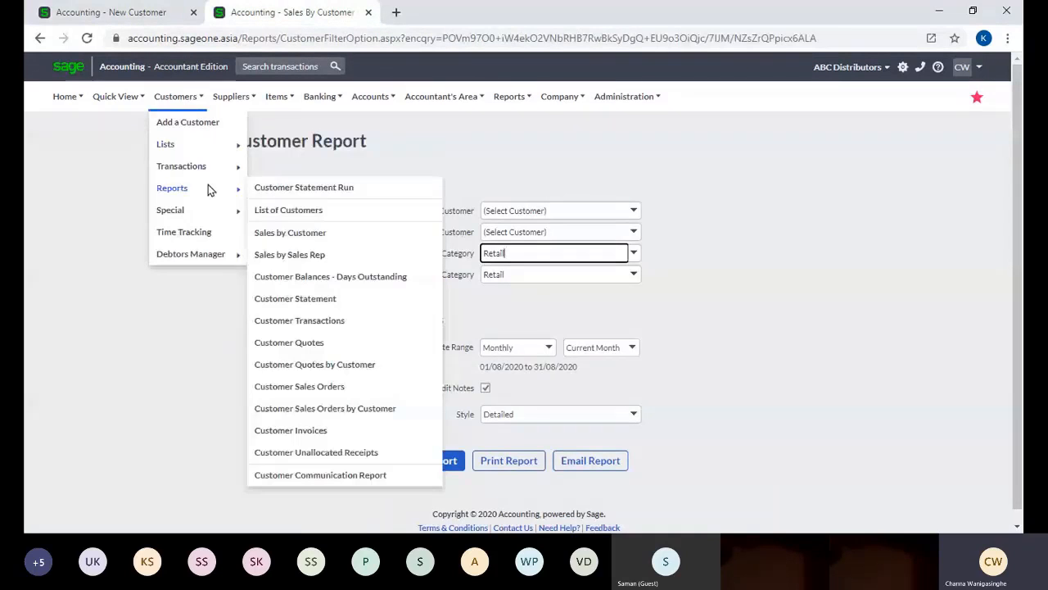
{"action": "left_click", "coordinate": [354, 279]}
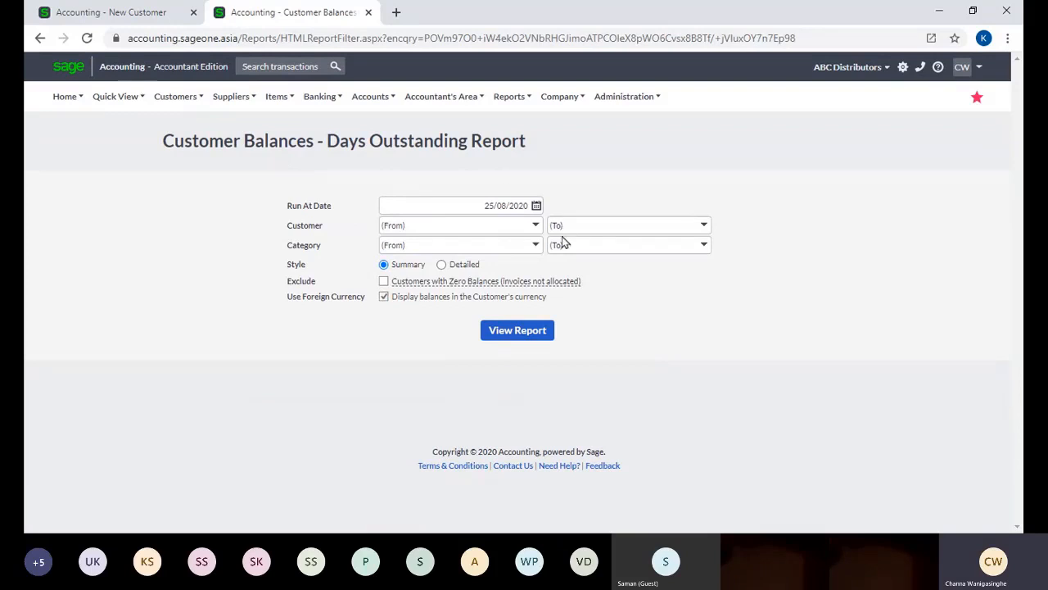
{"action": "left_click", "coordinate": [537, 247]}
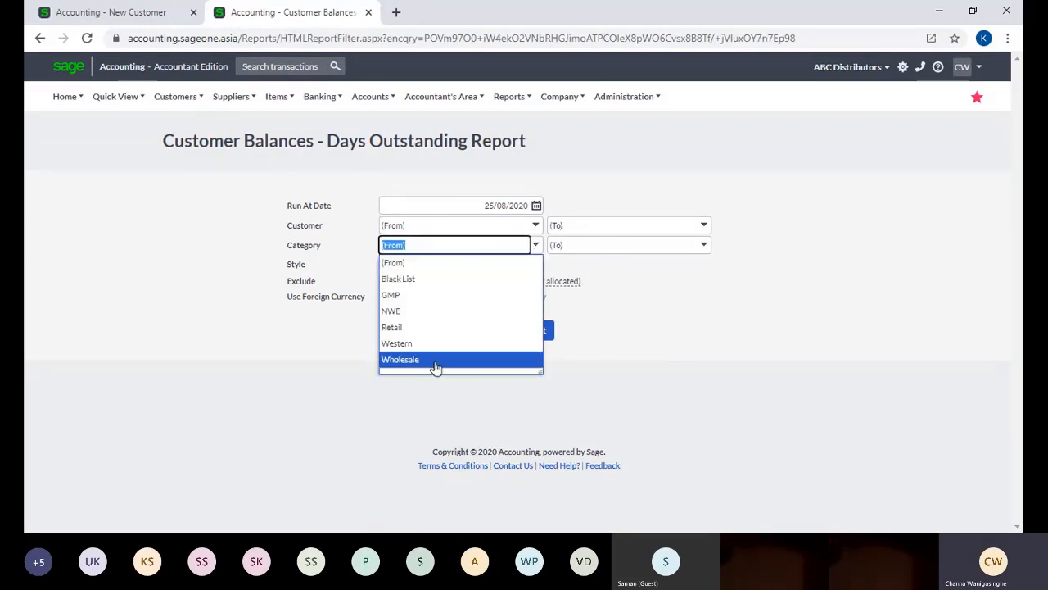
{"action": "left_click", "coordinate": [508, 311]}
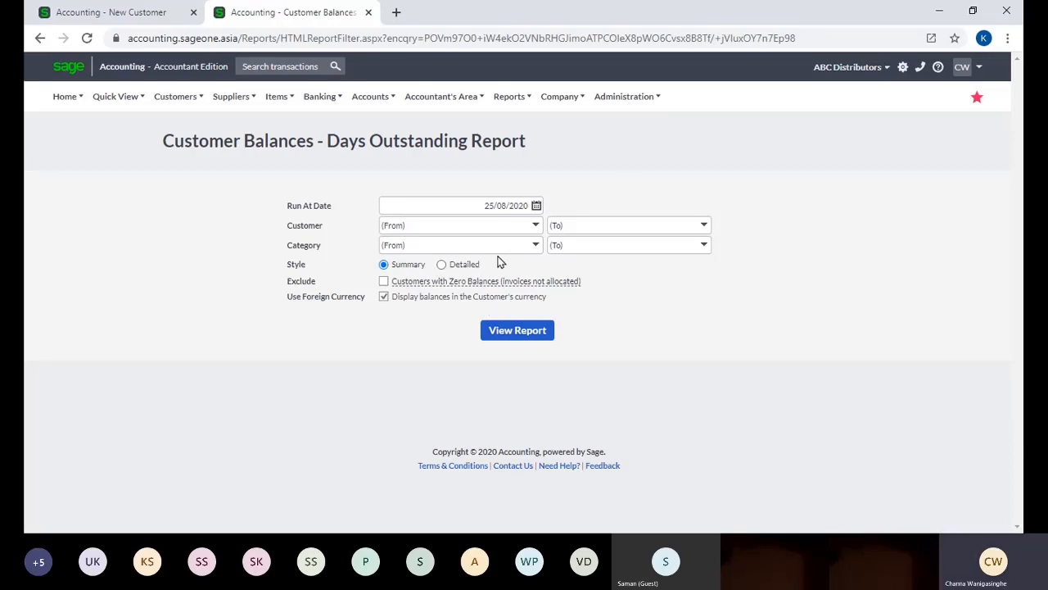
Return to the new customer record and mark CASL as a cash sale customer.
{"action": "left_click", "coordinate": [122, 12]}
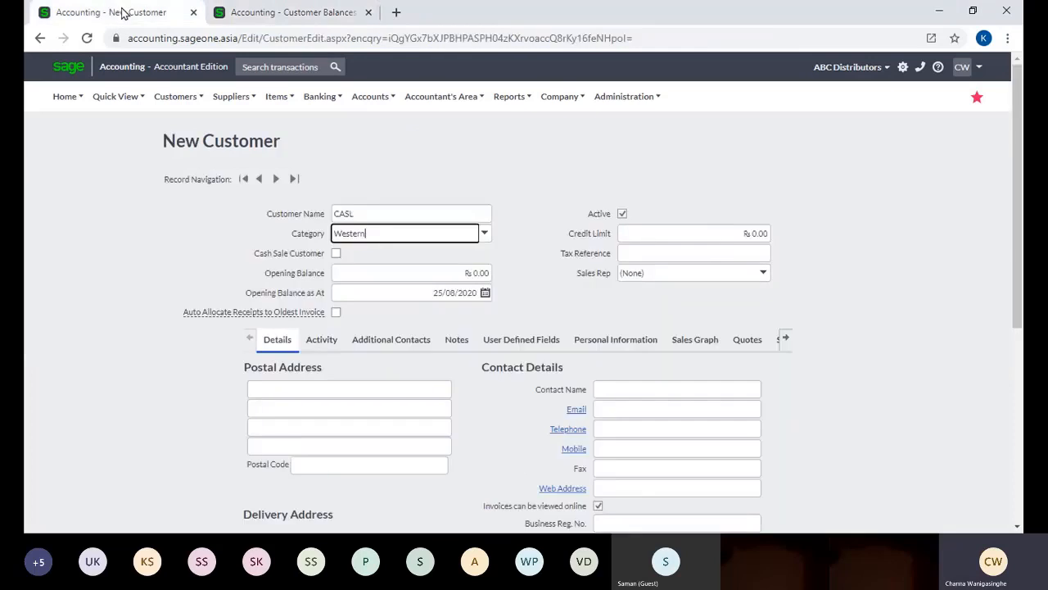
{"action": "left_click", "coordinate": [531, 228]}
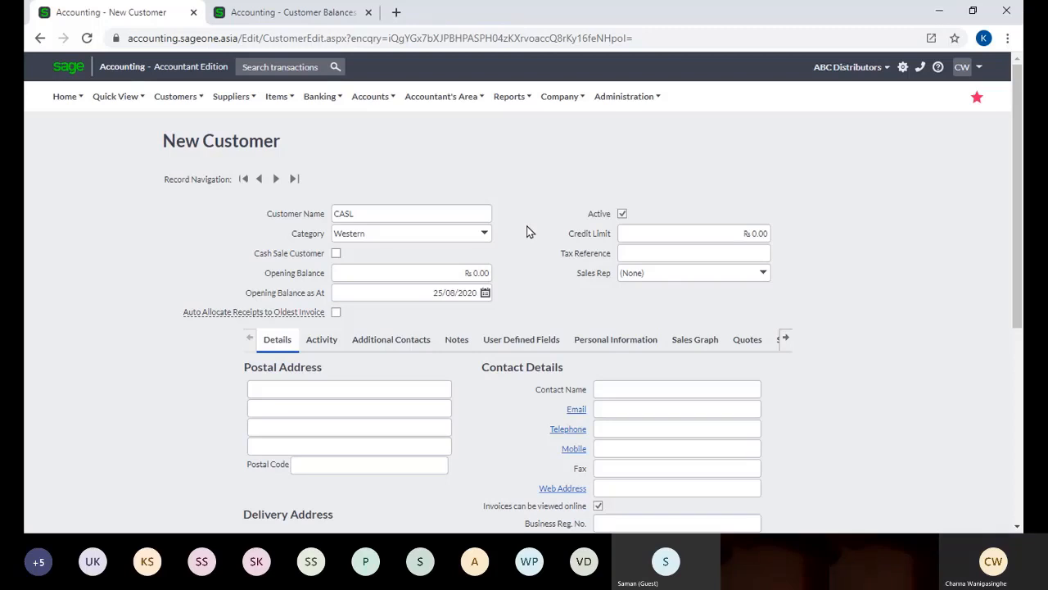
{"action": "left_click", "coordinate": [596, 545]}
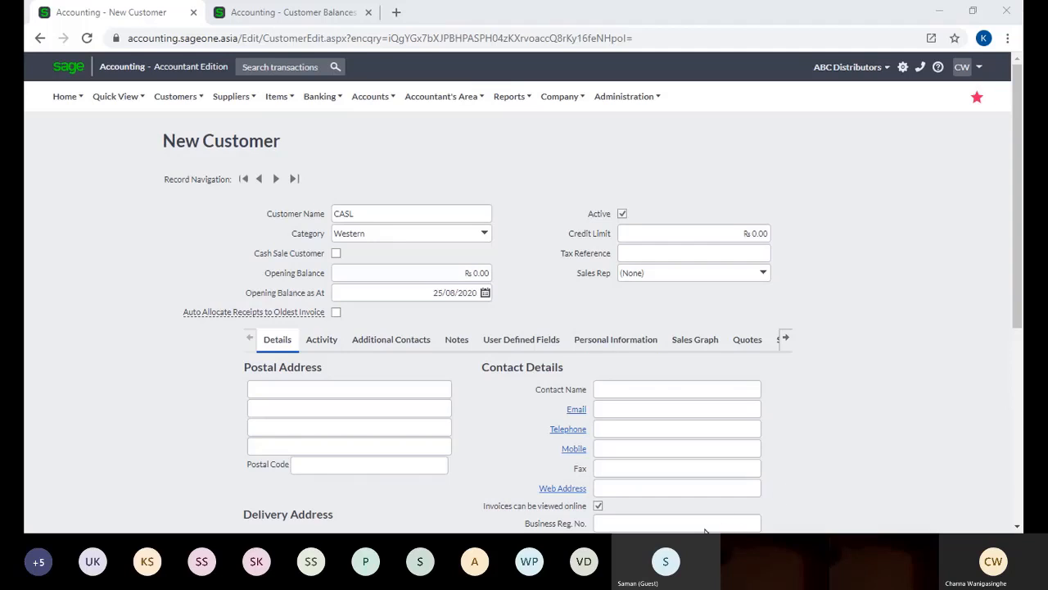
{"action": "left_click", "coordinate": [565, 544]}
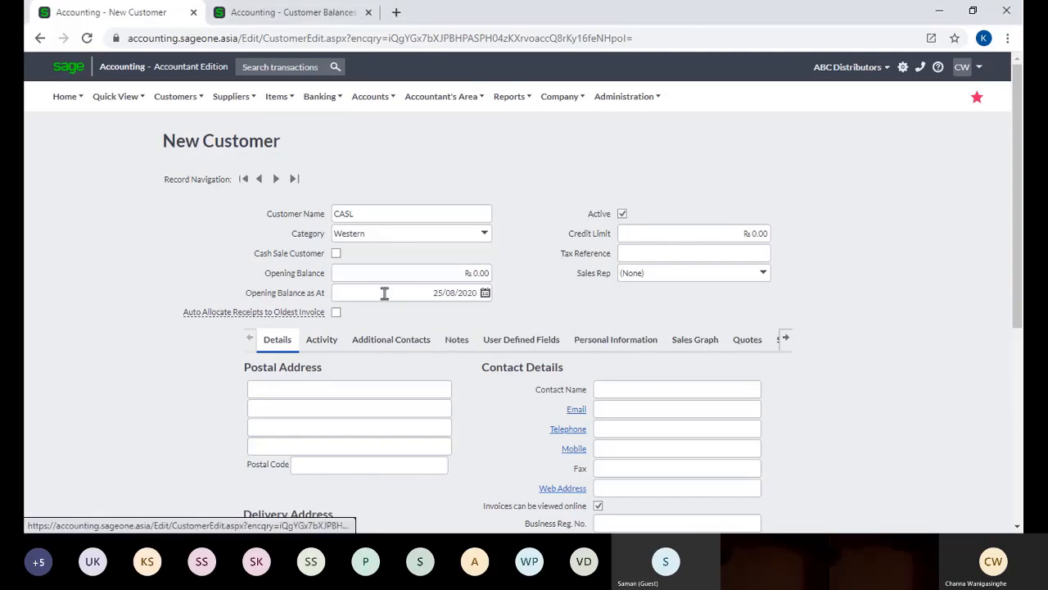
{"action": "left_click", "coordinate": [338, 255]}
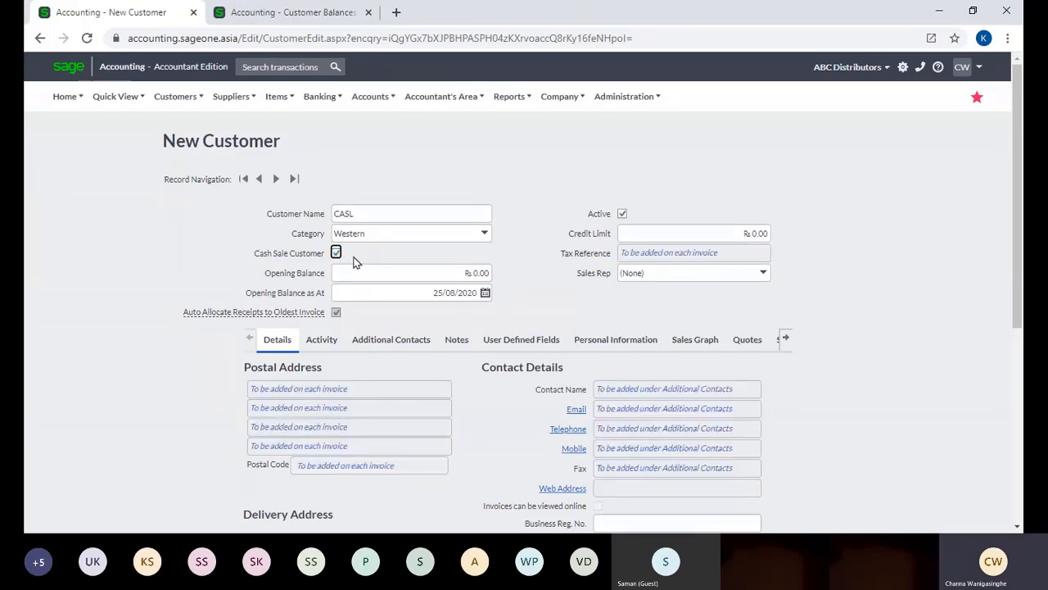
{"action": "scroll", "coordinate": [358, 254], "scroll_direction": "down", "scroll_amount": 1}
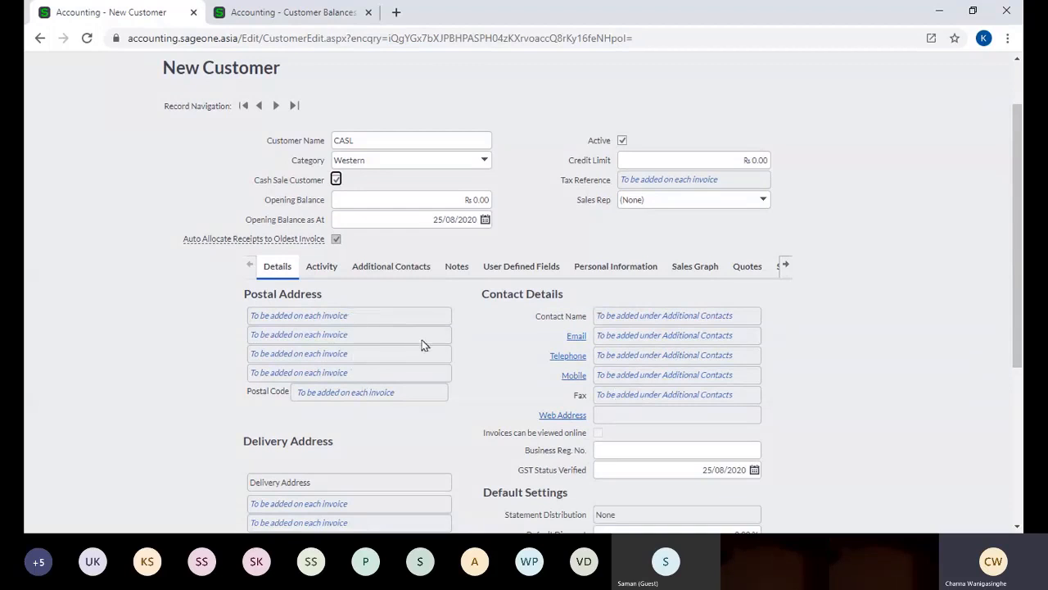
Turn off the cash sale customer setting on the CASL record.
{"action": "left_click", "coordinate": [337, 180]}
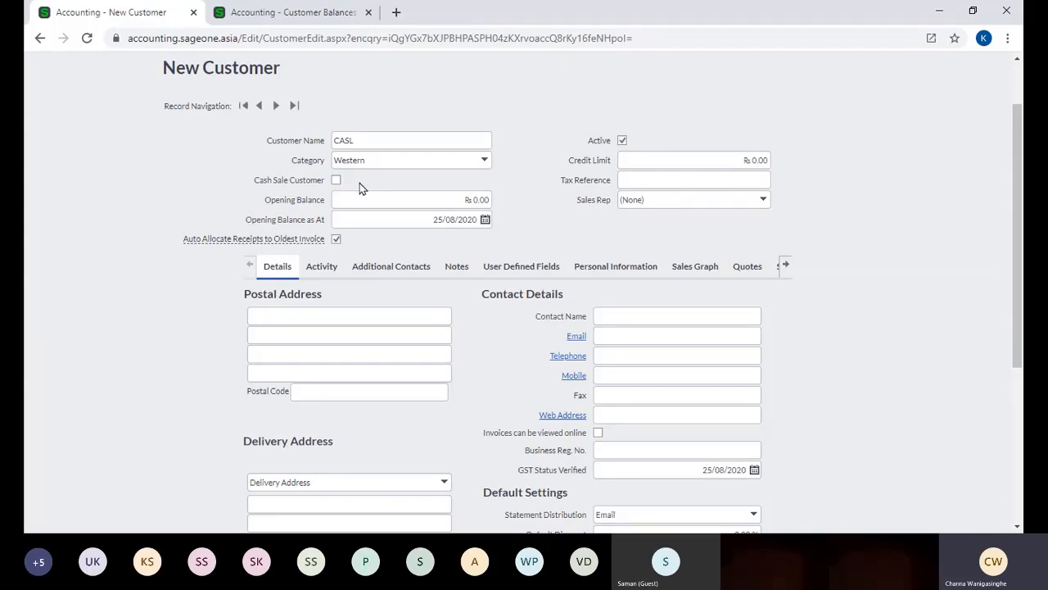
{"action": "left_click", "coordinate": [335, 180]}
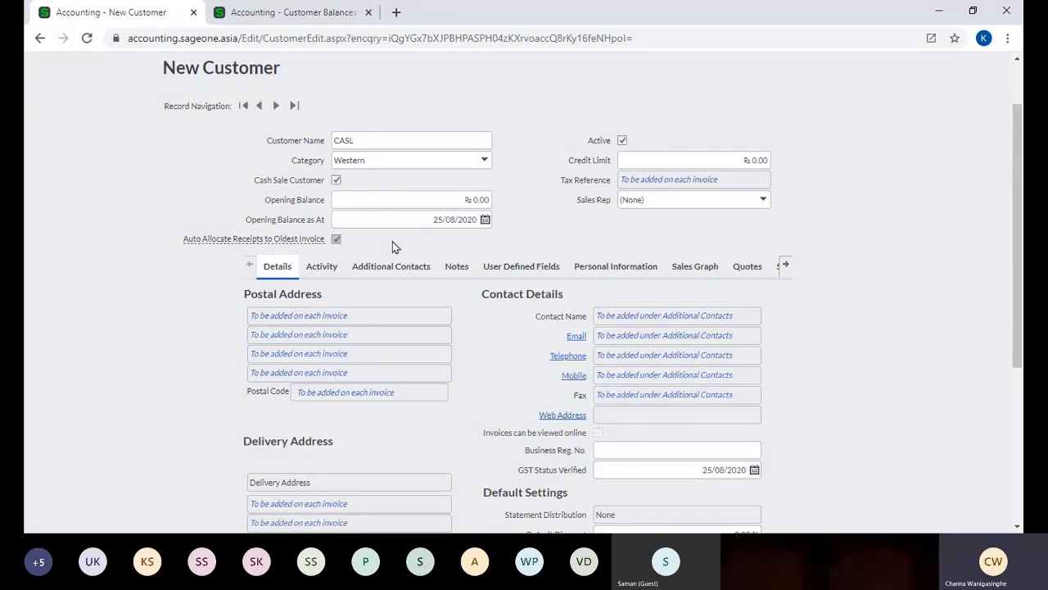
{"action": "left_click", "coordinate": [336, 181]}
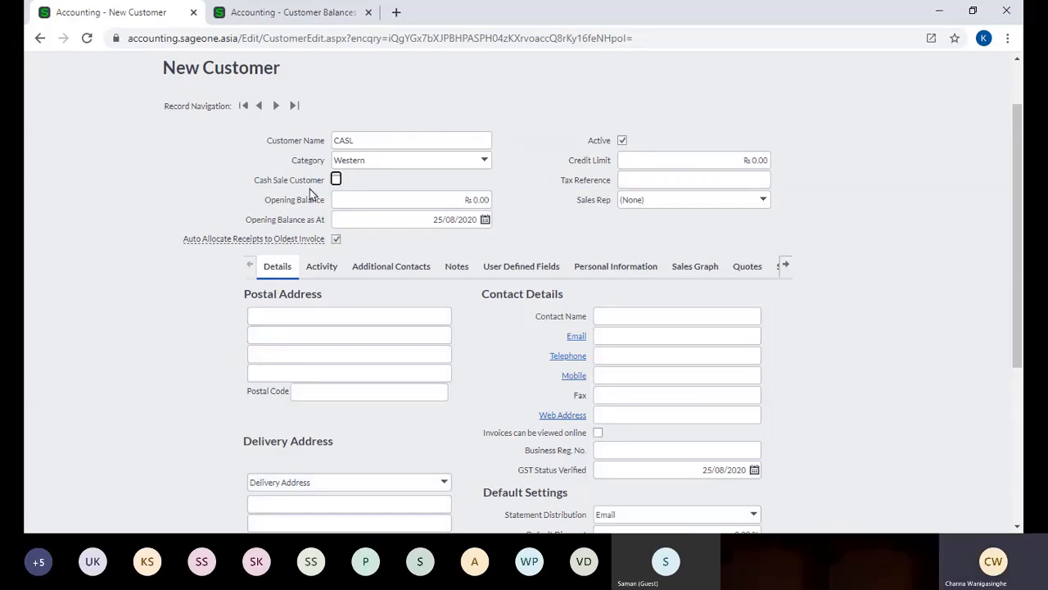
{"action": "left_click", "coordinate": [391, 198]}
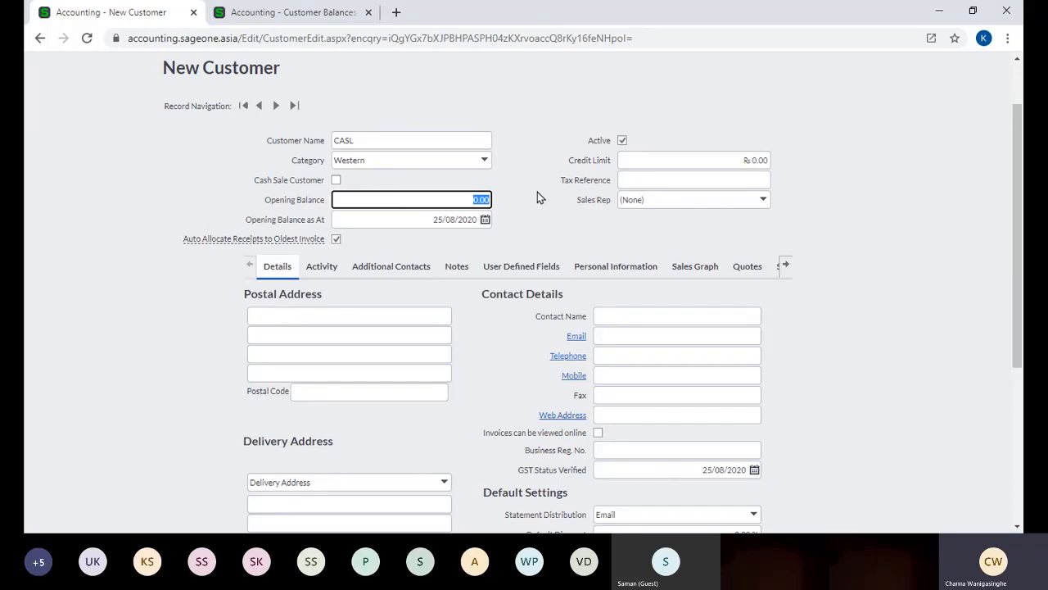
{"action": "left_click", "coordinate": [537, 193]}
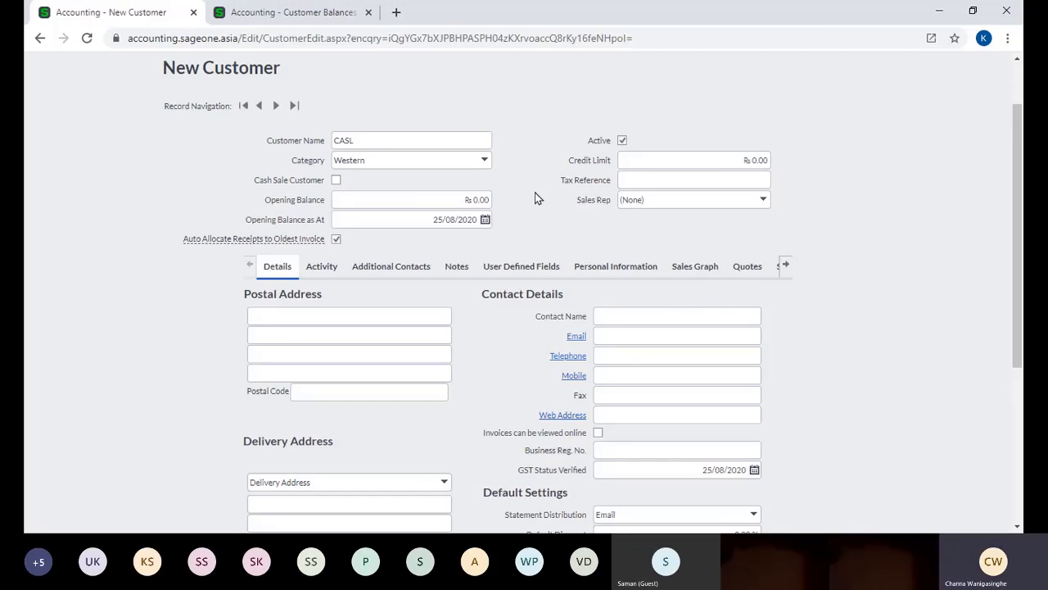
{"action": "left_click", "coordinate": [467, 205]}
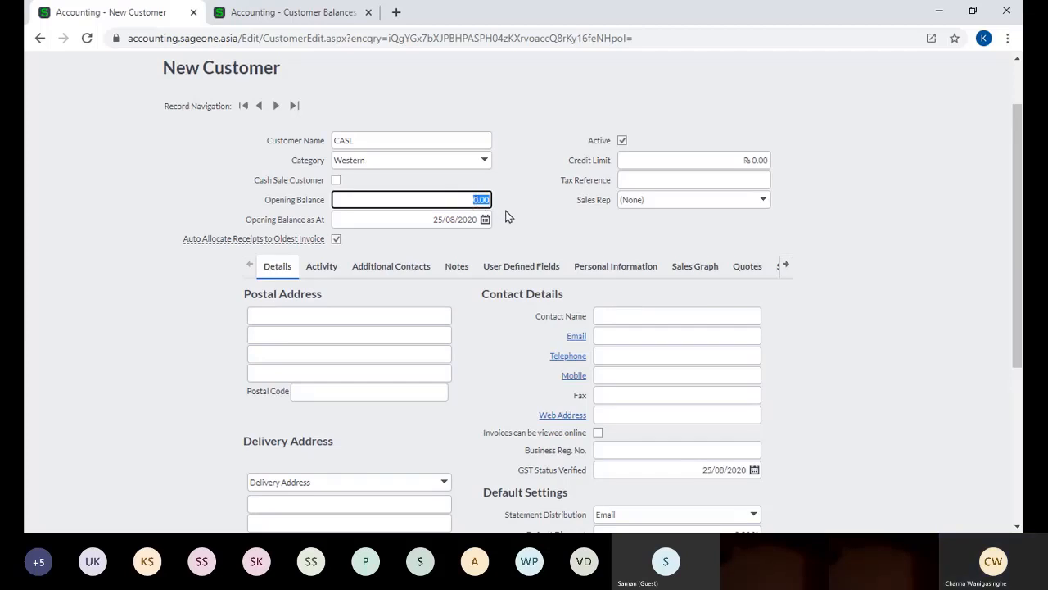
{"action": "left_click", "coordinate": [502, 227]}
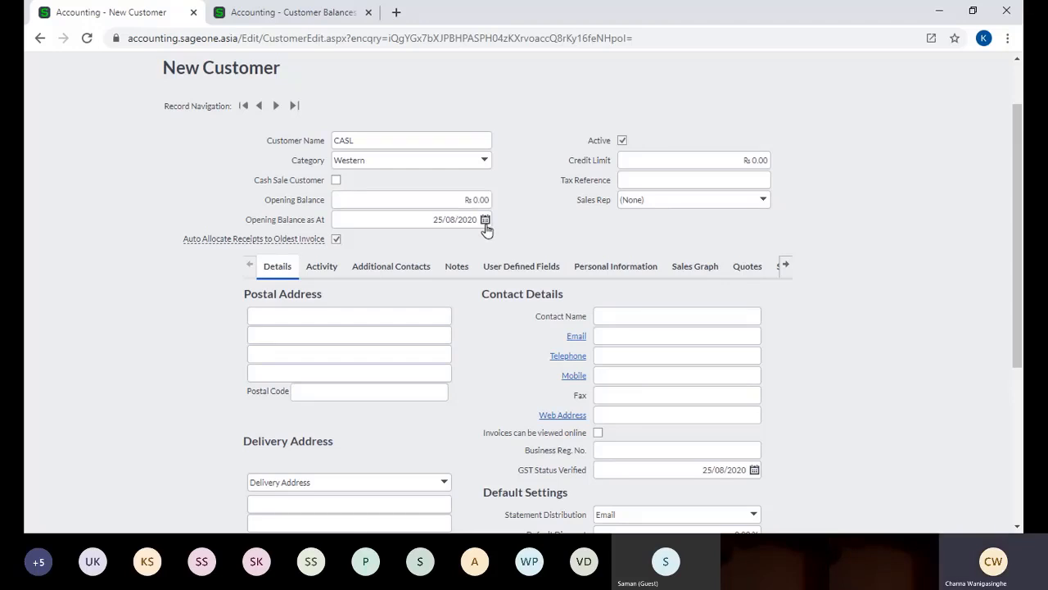
Set CASL's opening balance date to 31/07/2020 and enter an opening balance of 100000.
{"action": "left_click", "coordinate": [485, 221]}
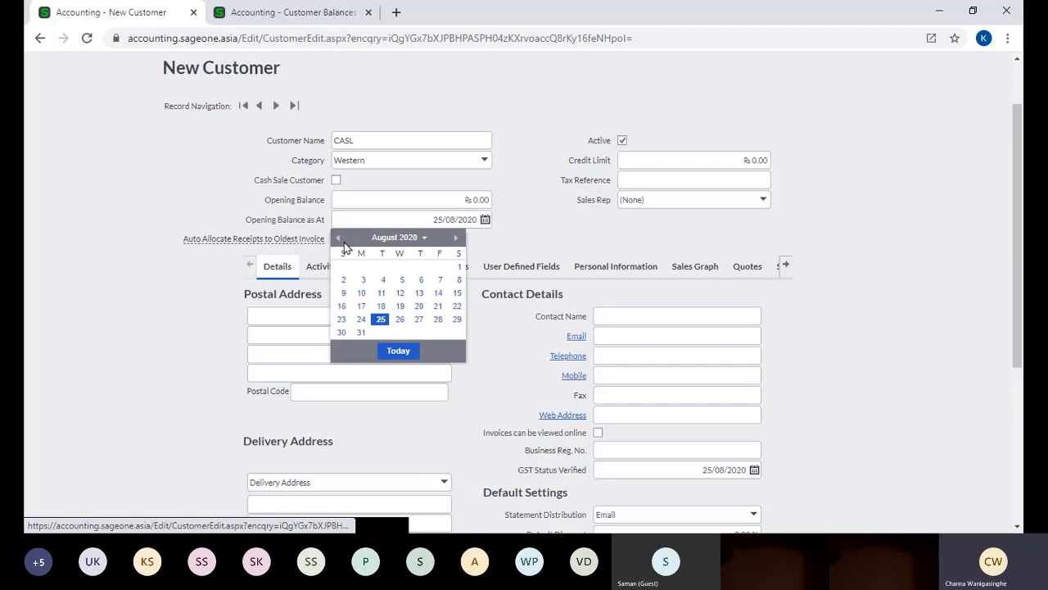
{"action": "left_click", "coordinate": [339, 240]}
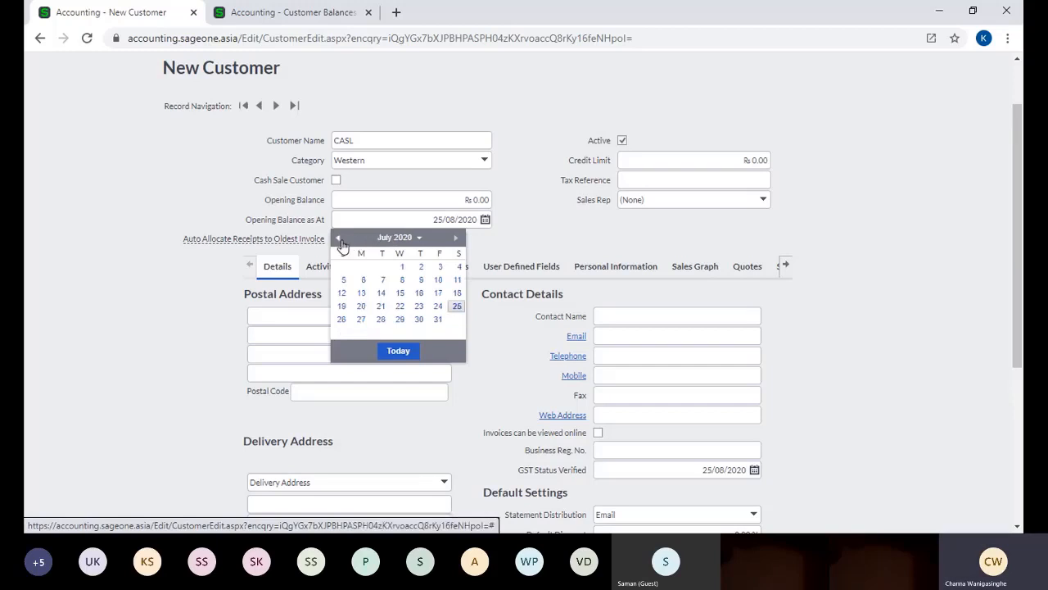
{"action": "left_click", "coordinate": [438, 323]}
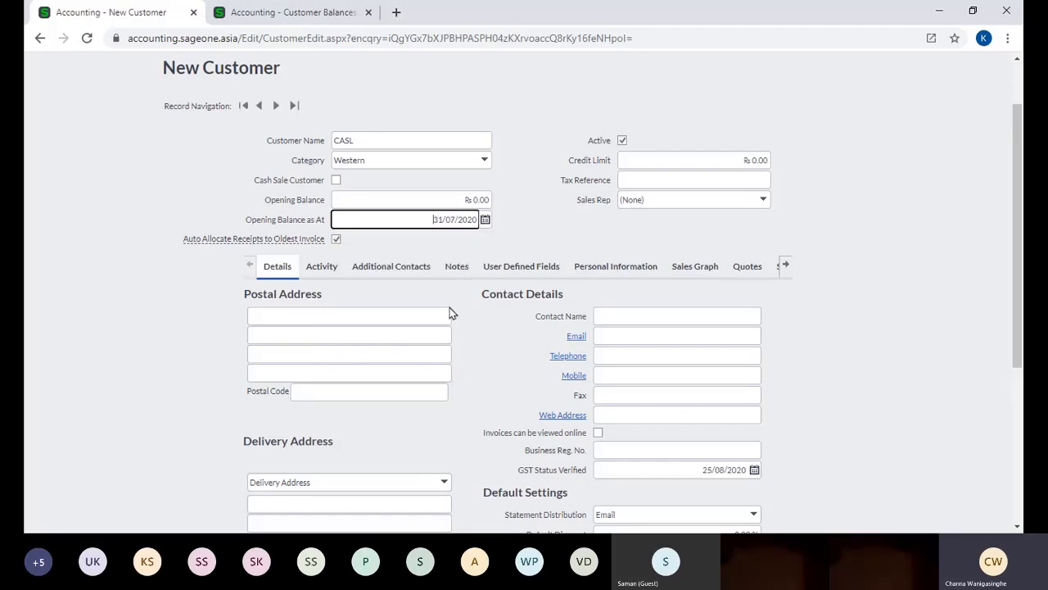
{"action": "left_click", "coordinate": [445, 202]}
{"action": "type", "text": "100000"}
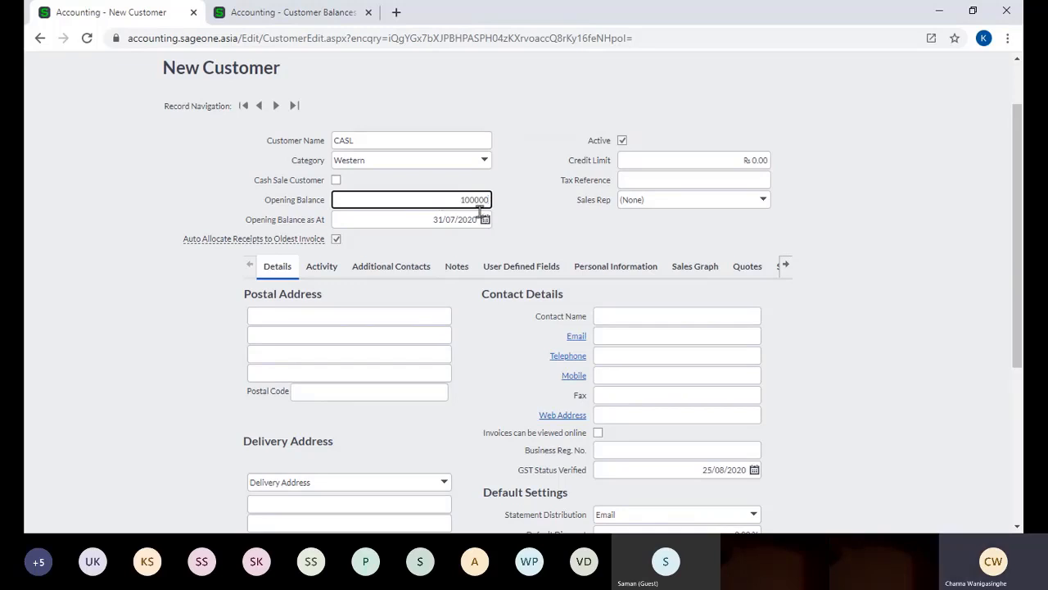
{"action": "left_click", "coordinate": [533, 221]}
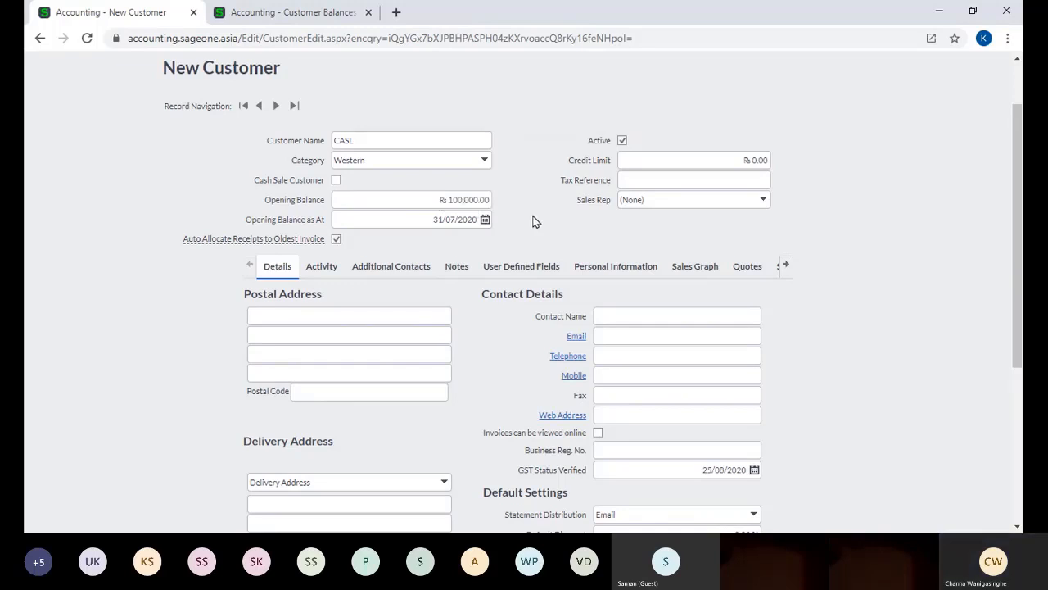
{"action": "left_click", "coordinate": [438, 205]}
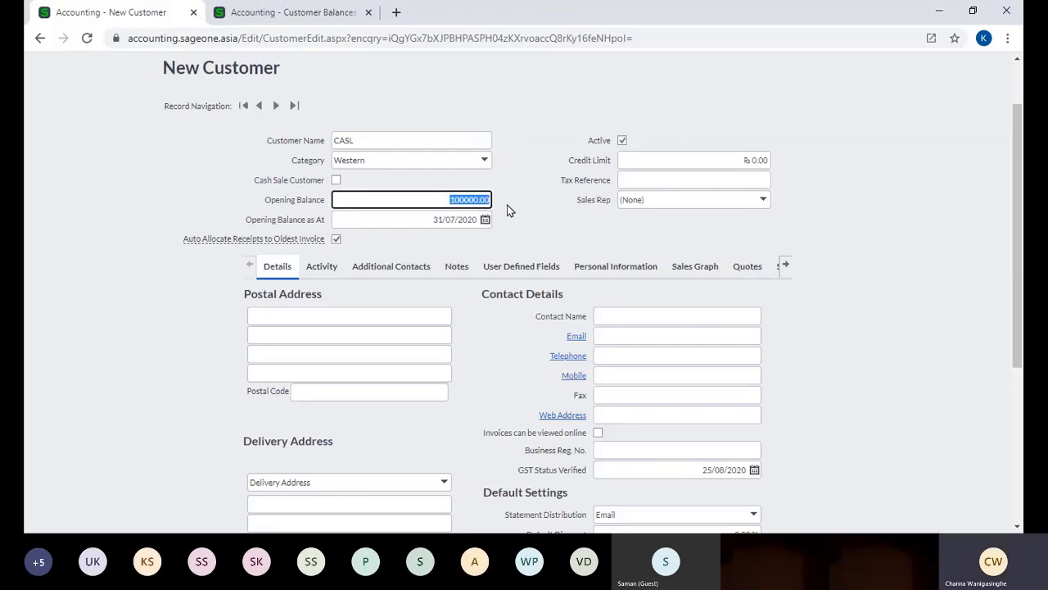
{"action": "left_click", "coordinate": [525, 211]}
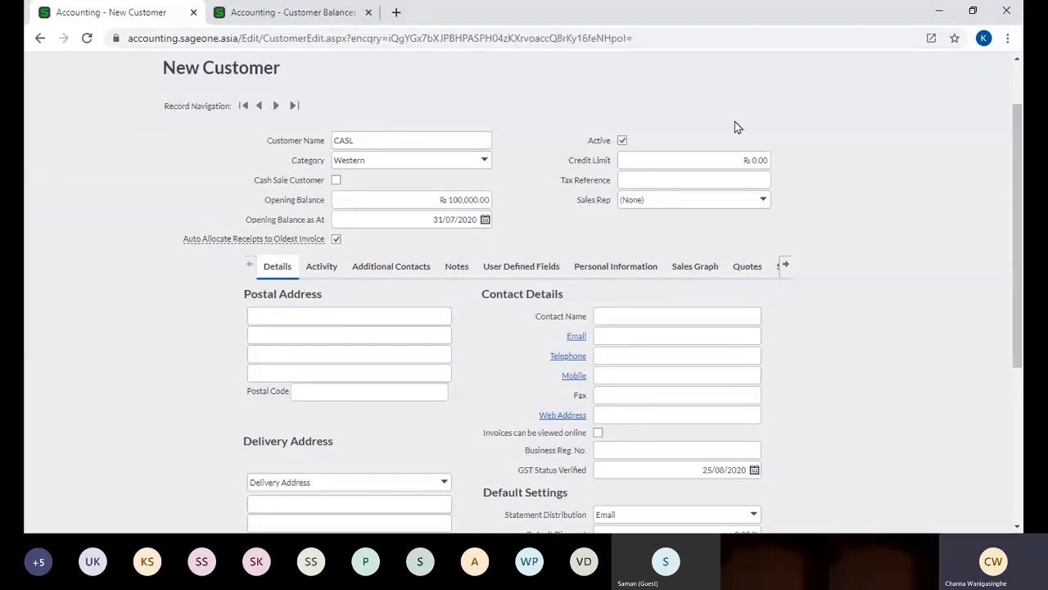
Set CASL's credit limit to 500000.
{"action": "left_click", "coordinate": [666, 159]}
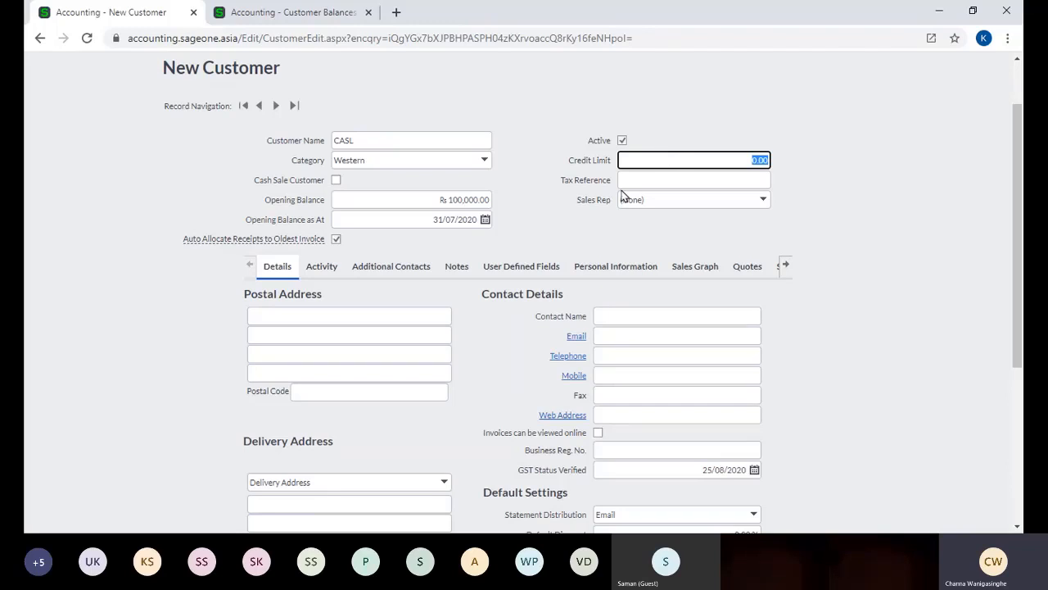
{"action": "type", "text": "500000"}
{"action": "left_click", "coordinate": [857, 177]}
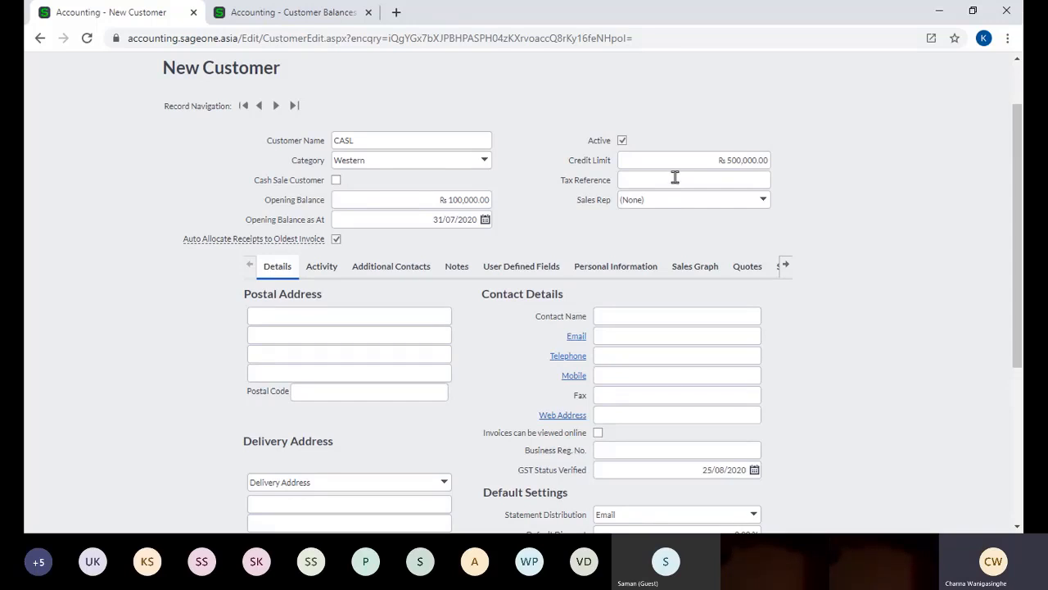
Fill in CASL's tax reference with the first previously used entry suggested.
{"action": "left_click", "coordinate": [680, 177]}
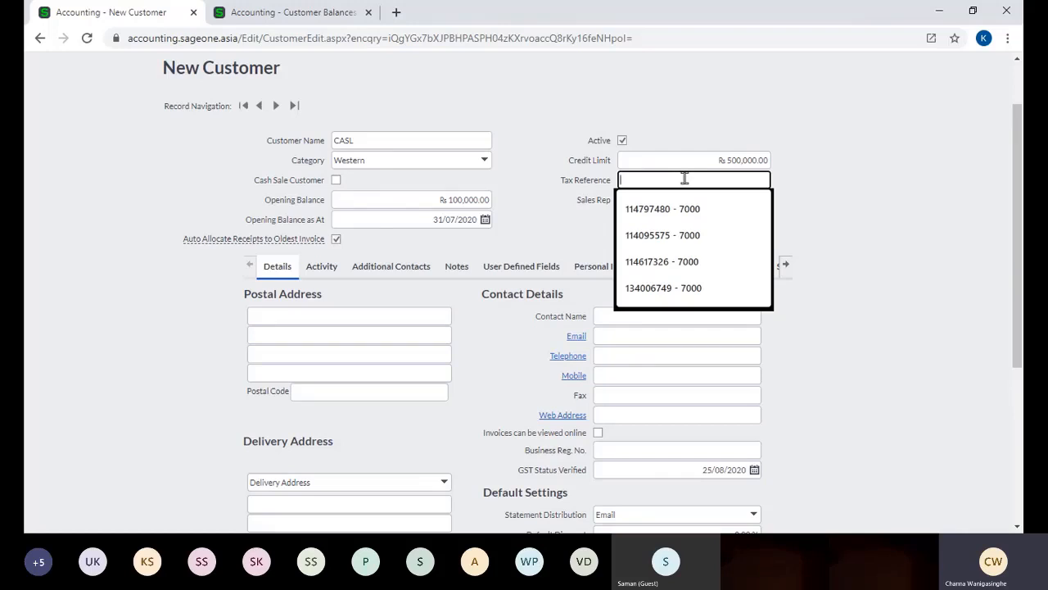
{"action": "left_click", "coordinate": [696, 211]}
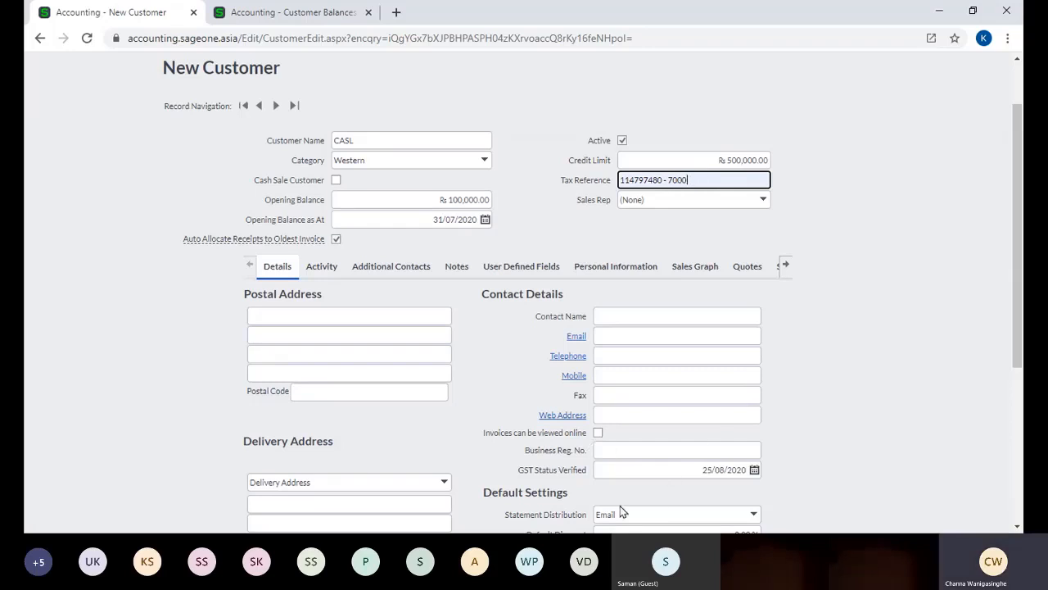
{"action": "left_click", "coordinate": [614, 530]}
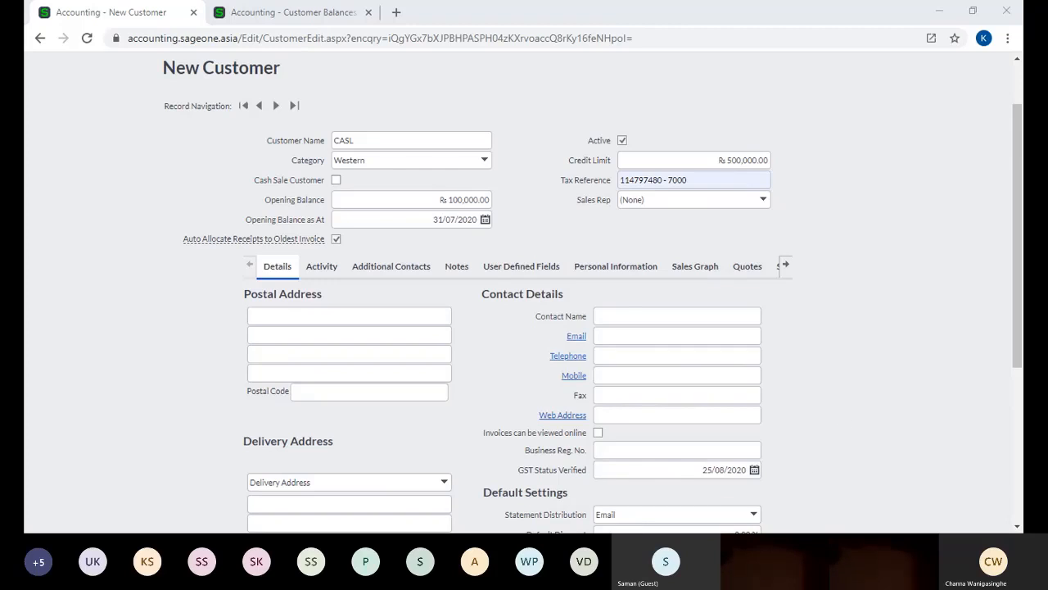
{"action": "left_click", "coordinate": [600, 529]}
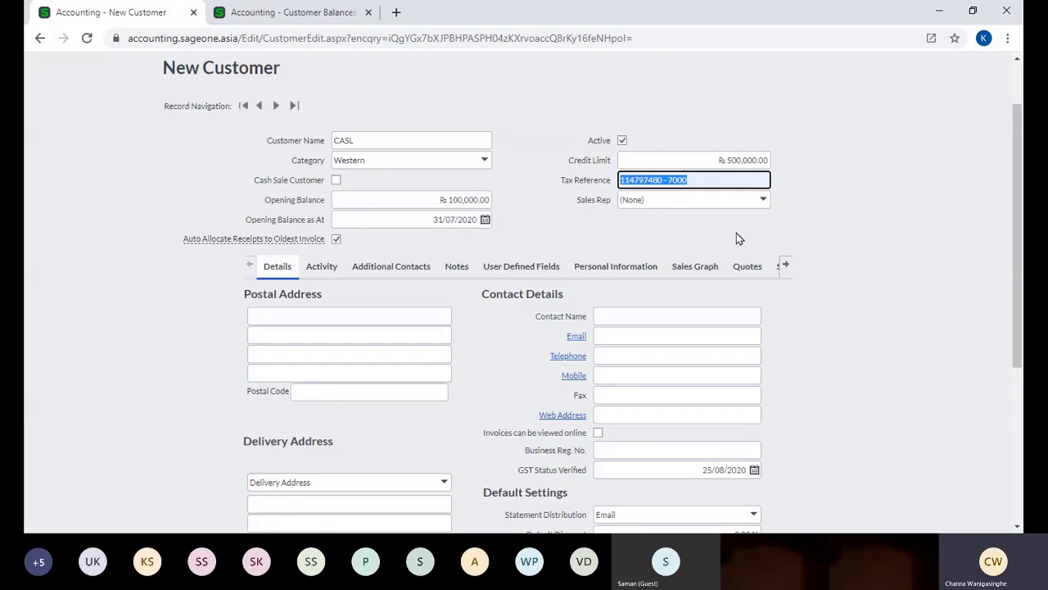
Assign the first listed sales rep to the CASL record.
{"action": "left_click", "coordinate": [762, 202]}
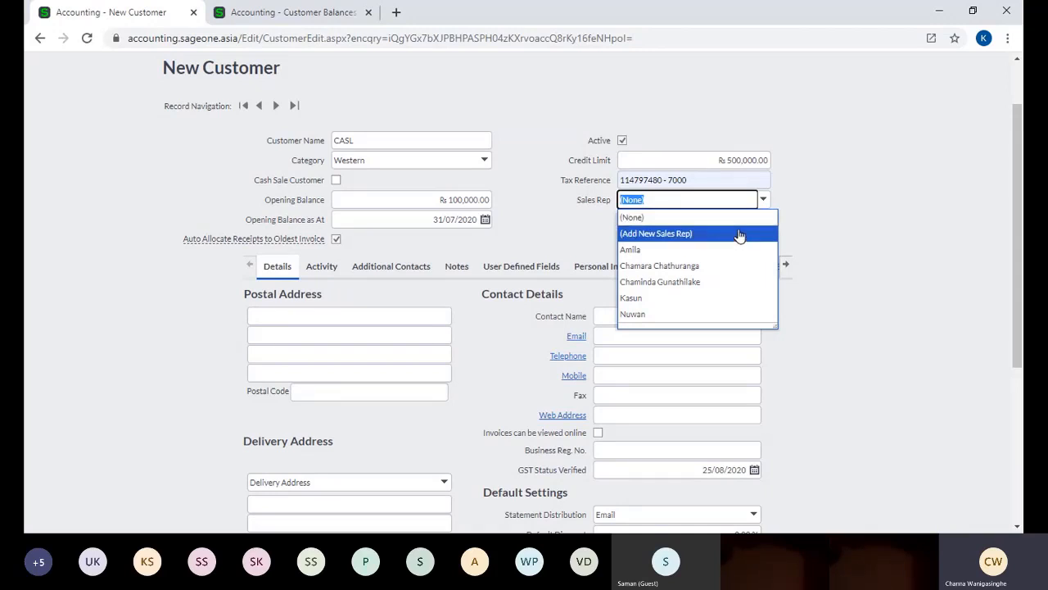
{"action": "left_click", "coordinate": [748, 249]}
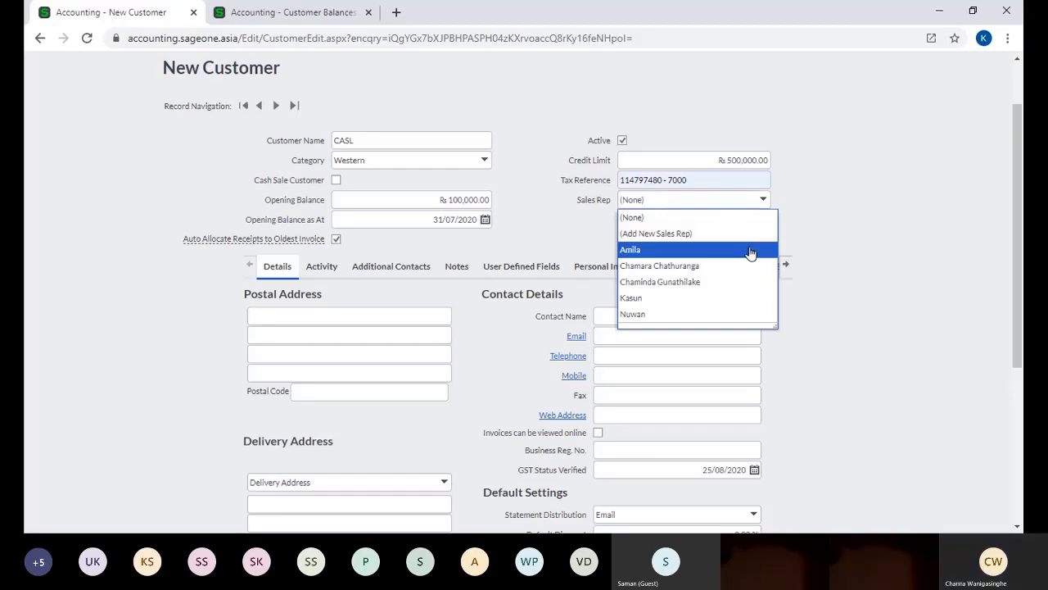
{"action": "left_click", "coordinate": [795, 220]}
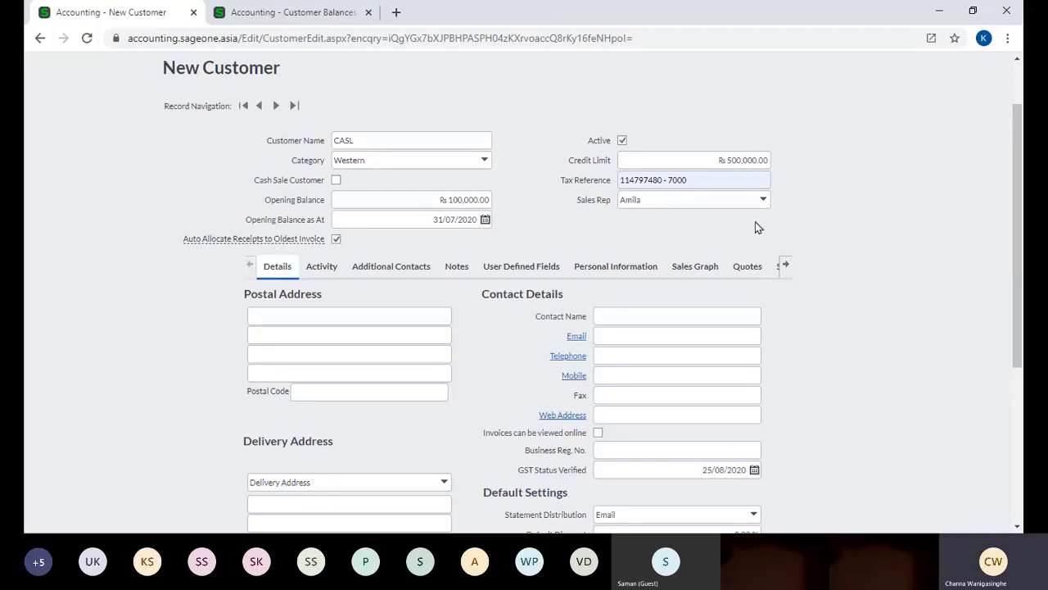
Open the form for adding a new sales rep, examine its contact fields and close it without saving.
{"action": "left_click", "coordinate": [764, 204]}
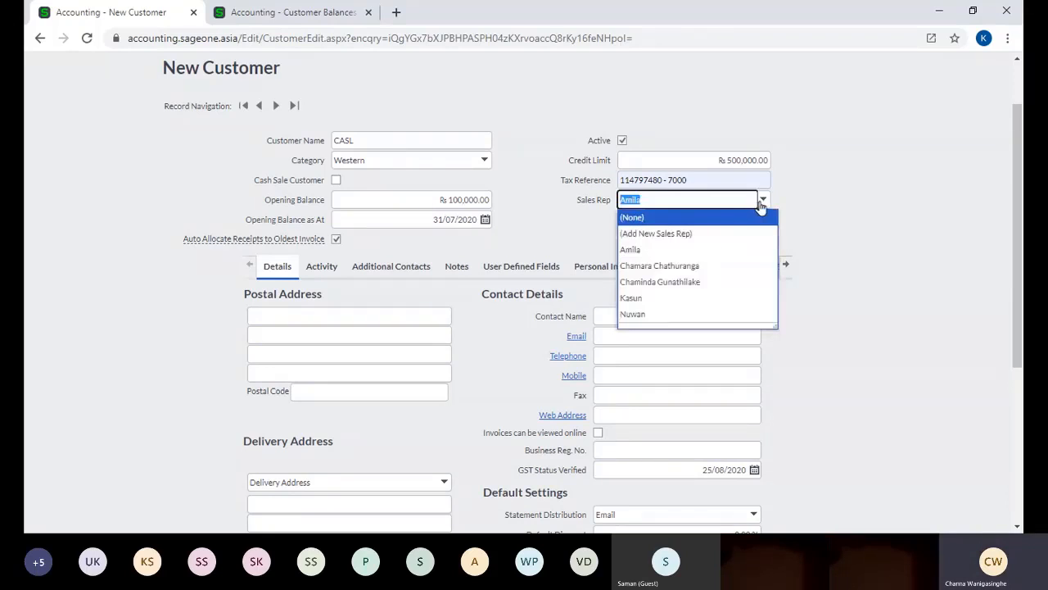
{"action": "left_click", "coordinate": [718, 234]}
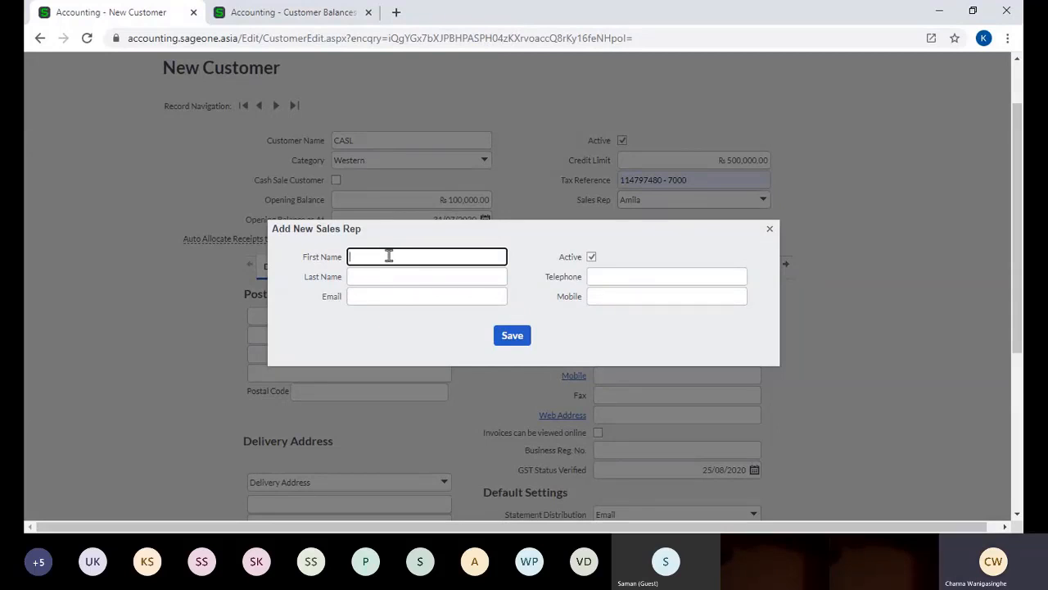
{"action": "left_click", "coordinate": [402, 297]}
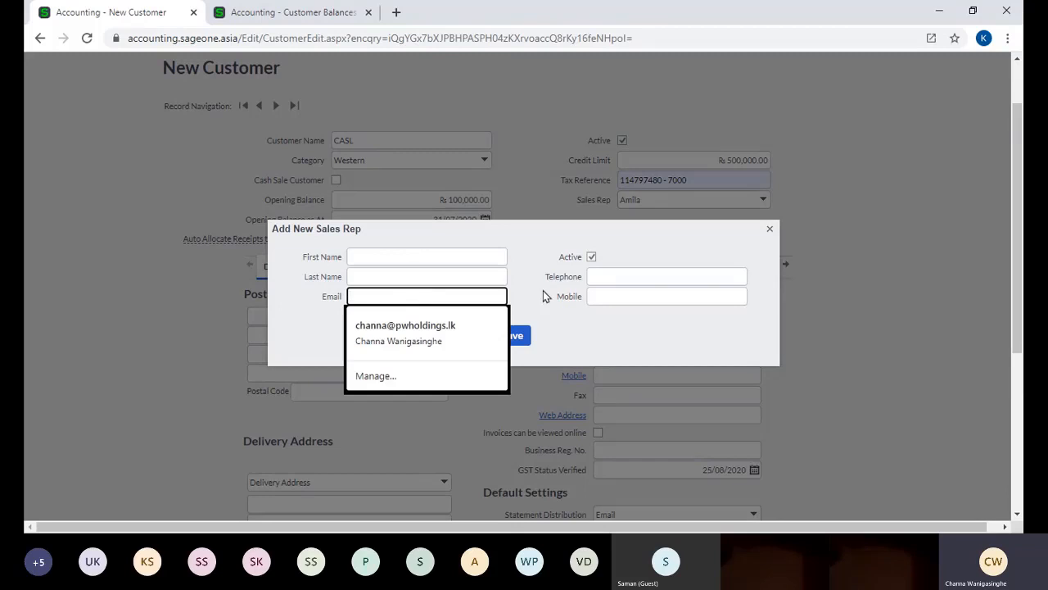
{"action": "left_click", "coordinate": [606, 276]}
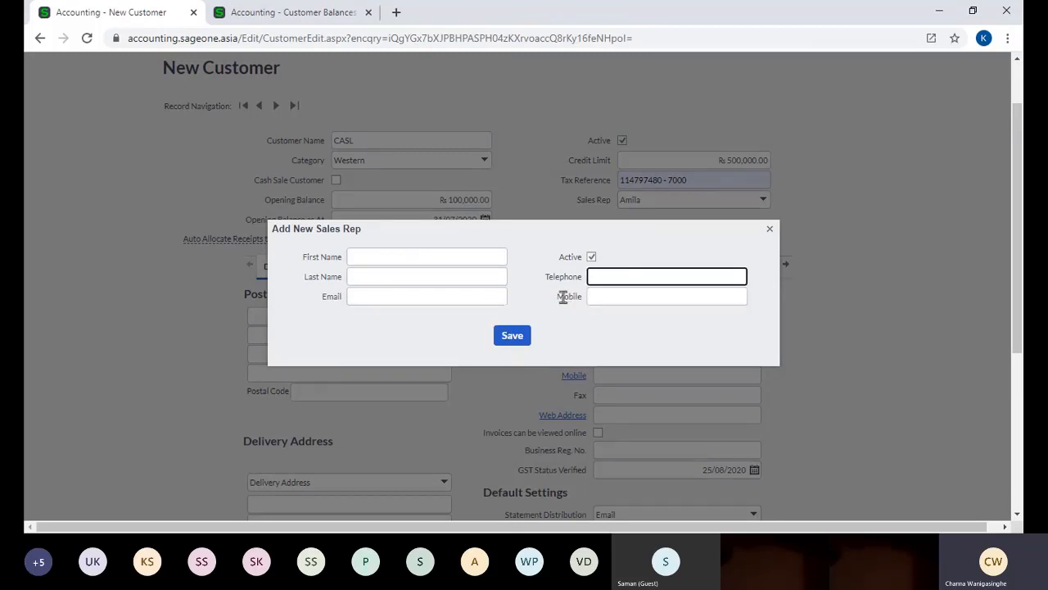
{"action": "left_click", "coordinate": [598, 300]}
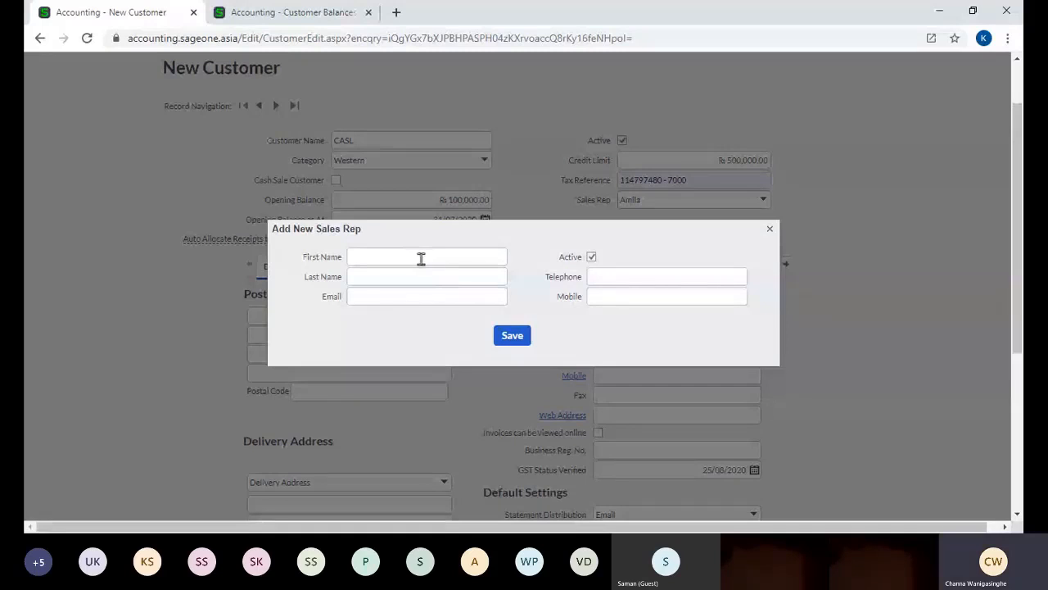
{"action": "left_click", "coordinate": [770, 229]}
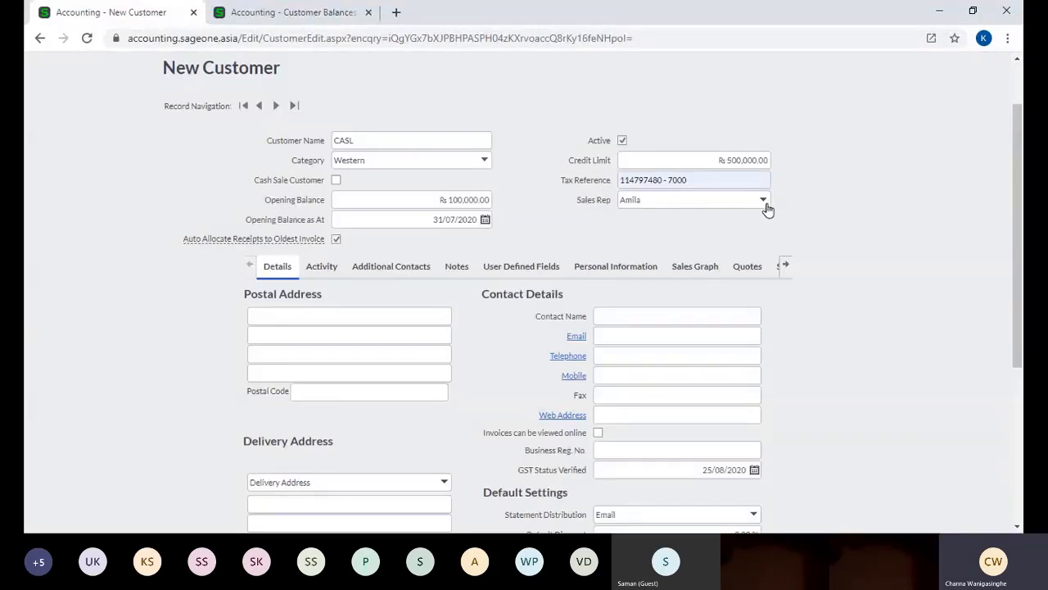
Reselect the first listed sales rep for CASL.
{"action": "left_click", "coordinate": [764, 205]}
{"action": "left_click", "coordinate": [706, 250]}
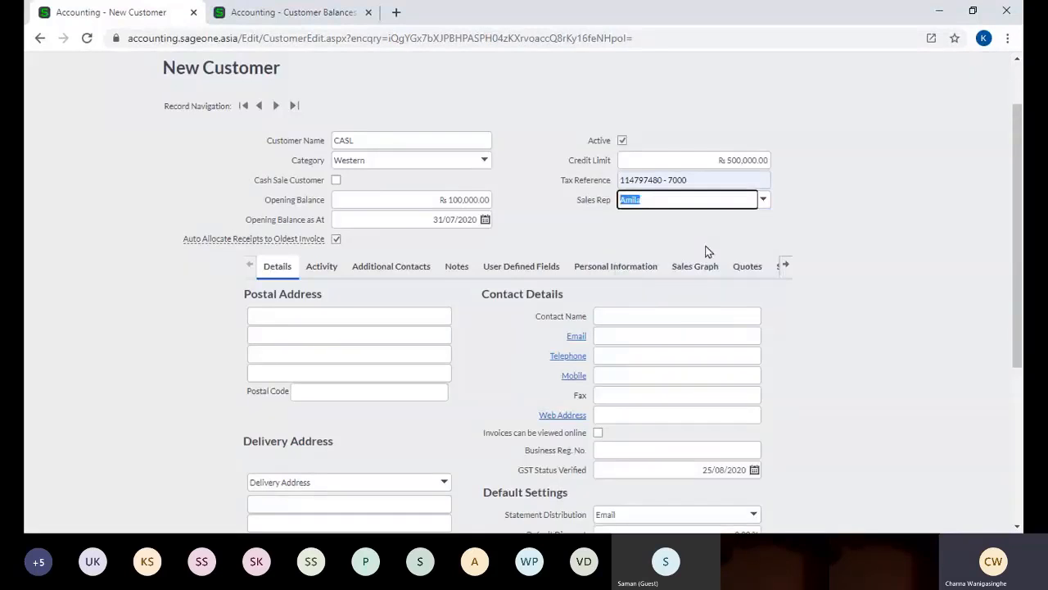
{"action": "left_click", "coordinate": [763, 204]}
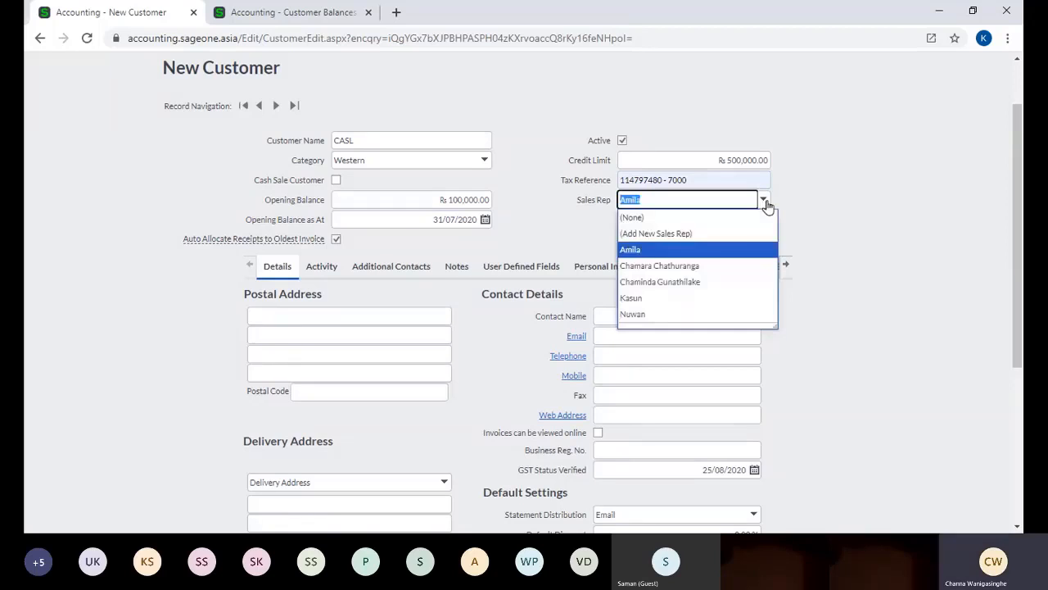
{"action": "left_click", "coordinate": [710, 252]}
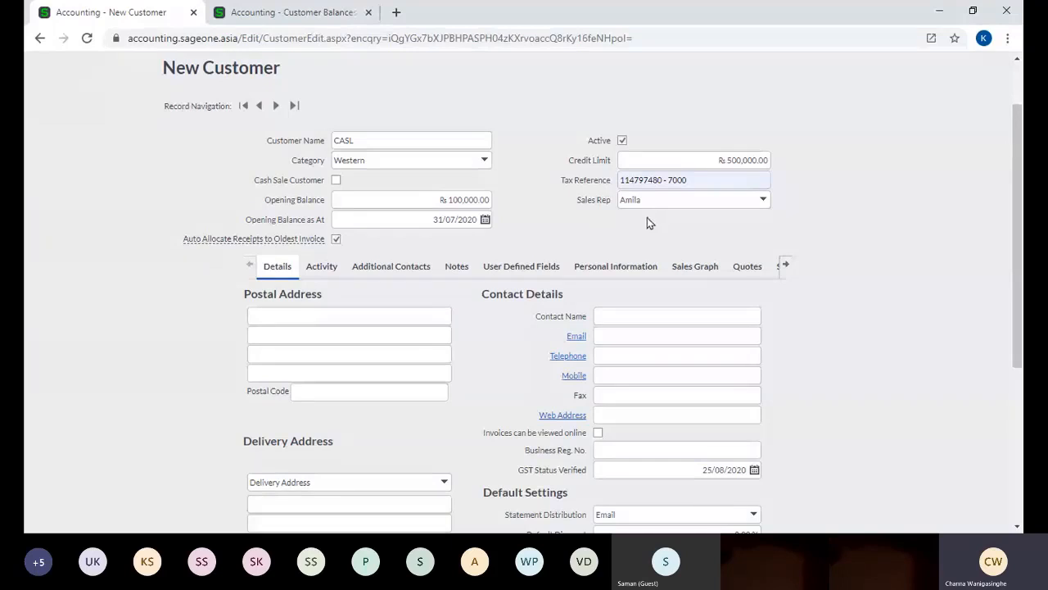
In the second browser tab, look through the customer transaction types and return to the new customer record.
{"action": "left_click", "coordinate": [322, 16]}
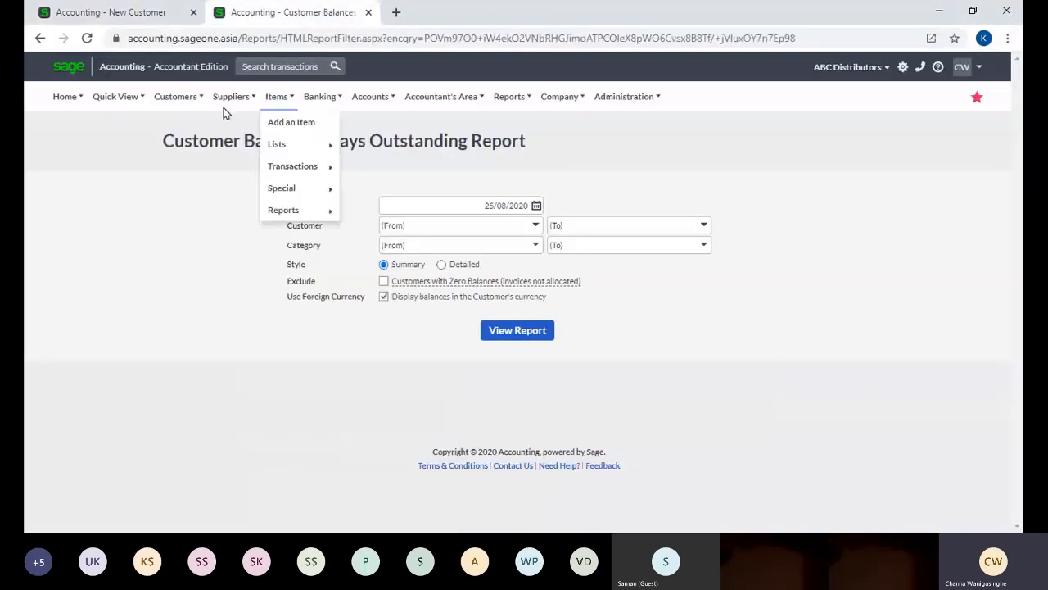
{"action": "mouse_move", "coordinate": [166, 99]}
{"action": "mouse_move", "coordinate": [192, 152]}
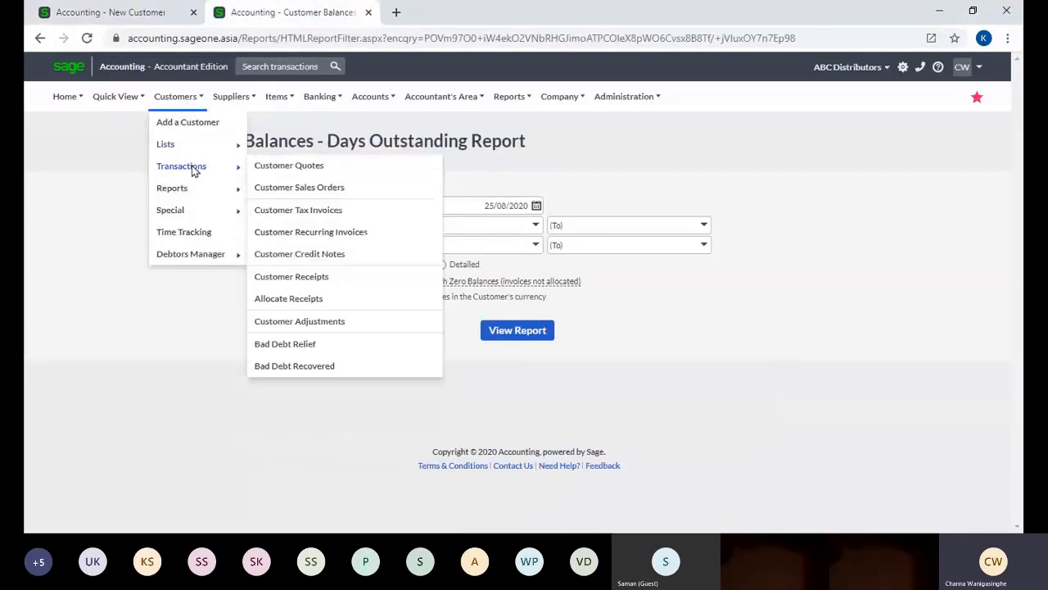
{"action": "left_click", "coordinate": [131, 14]}
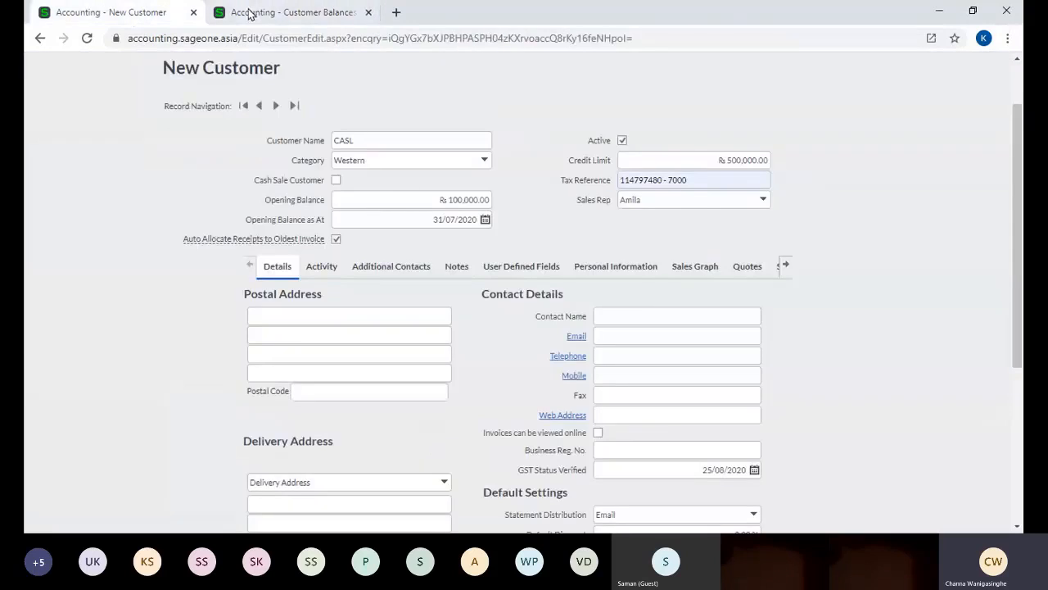
In the second browser tab, start a new customer tax invoice for 30 KADE - BORAGAS - NWE.
{"action": "left_click", "coordinate": [254, 13]}
{"action": "mouse_move", "coordinate": [175, 112]}
{"action": "mouse_move", "coordinate": [186, 166]}
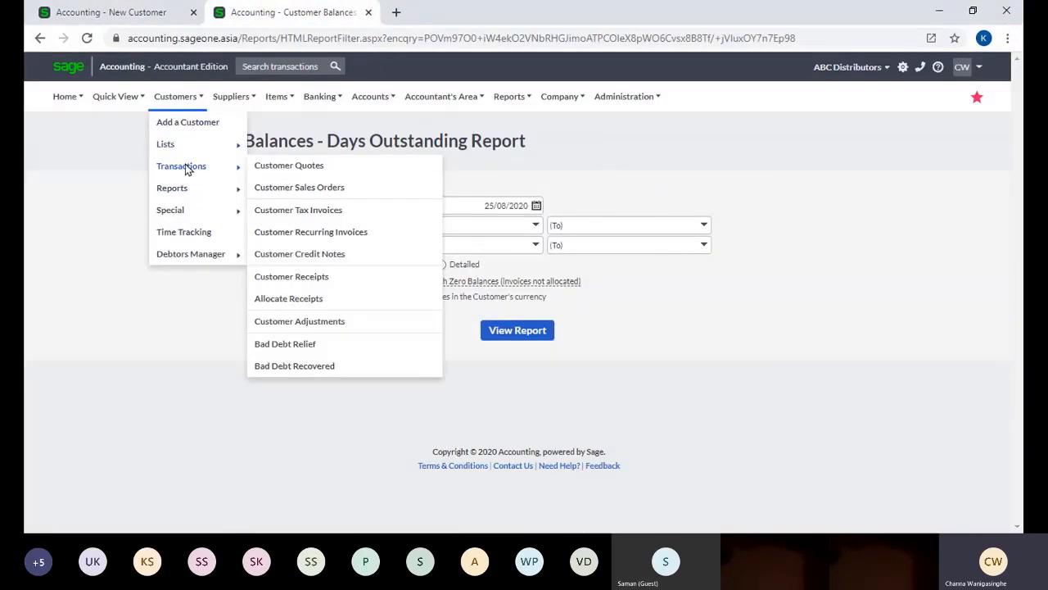
{"action": "left_click", "coordinate": [283, 212]}
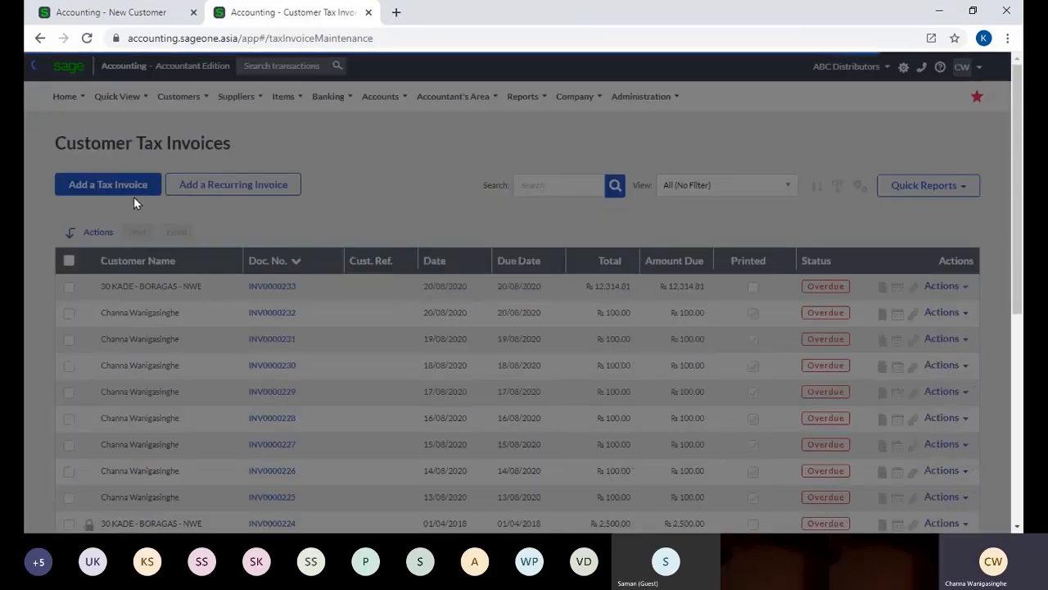
{"action": "left_click", "coordinate": [131, 188]}
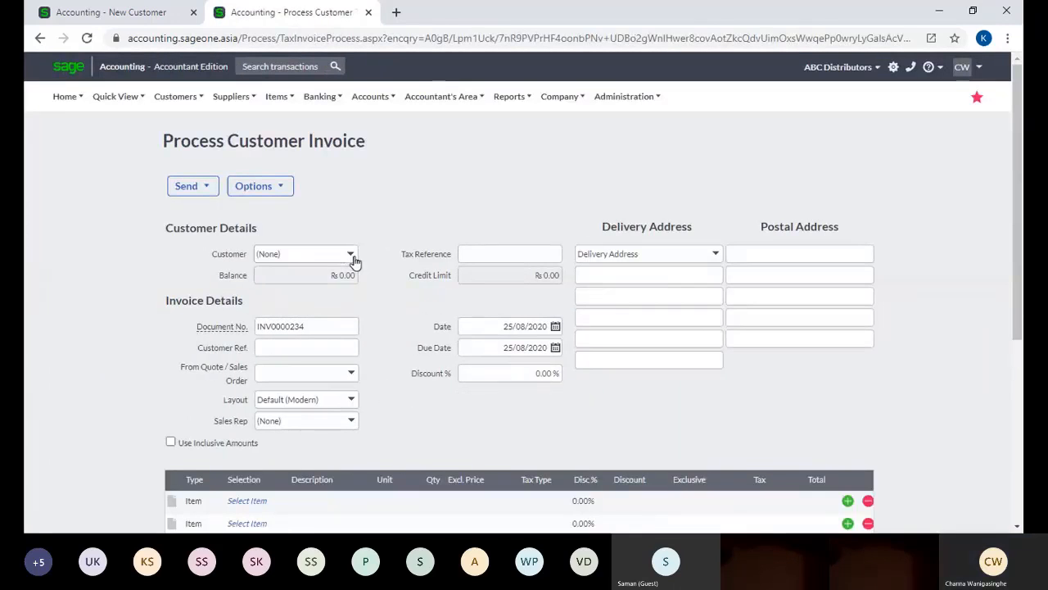
{"action": "left_click", "coordinate": [352, 256]}
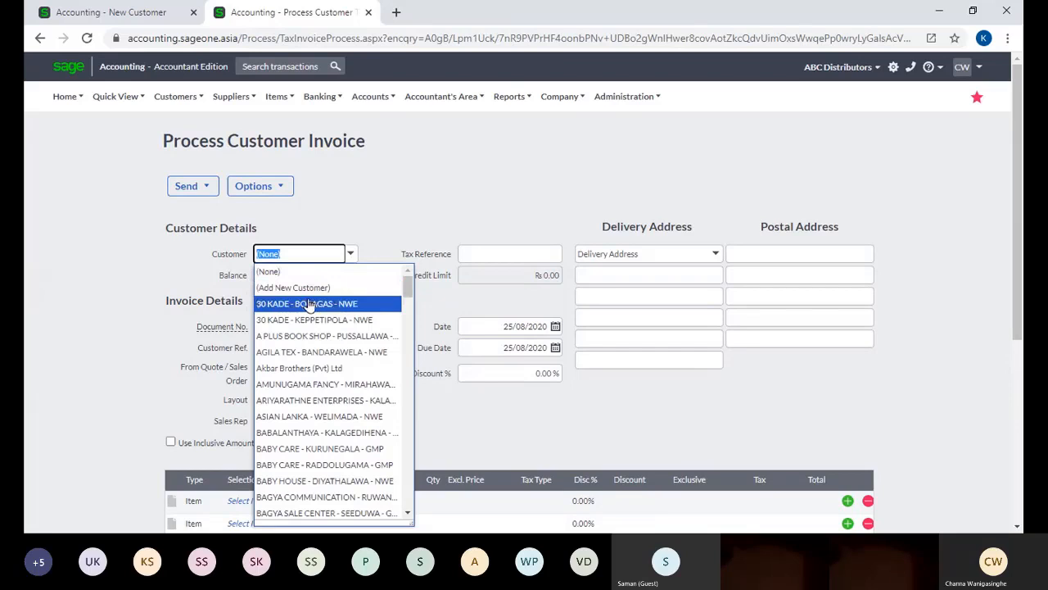
{"action": "left_click", "coordinate": [310, 304]}
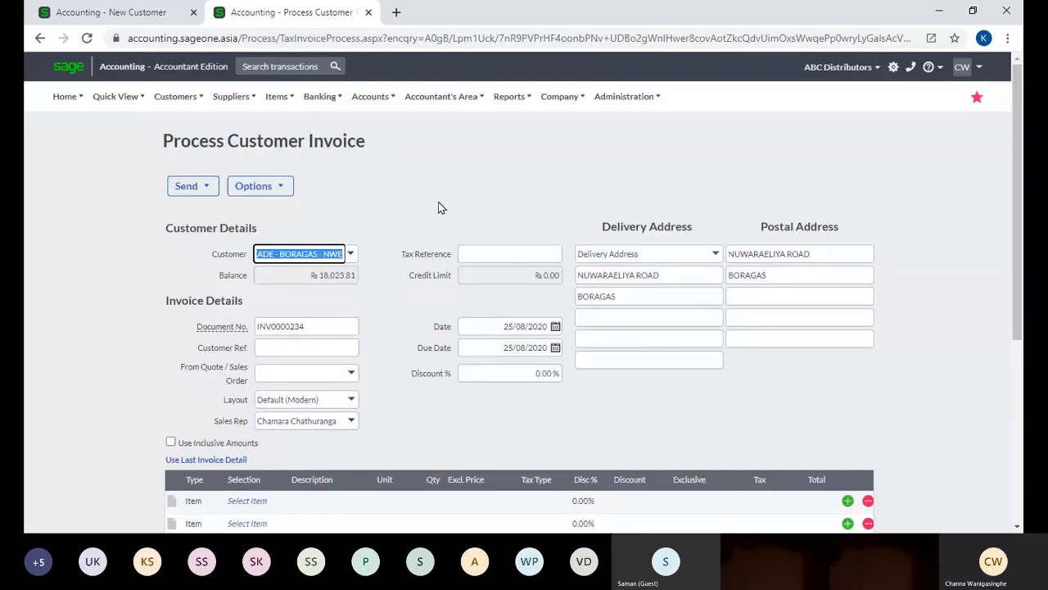
Change the invoice's sales rep to the fourth rep in the list.
{"action": "scroll", "coordinate": [394, 187], "scroll_direction": "down", "scroll_amount": 1}
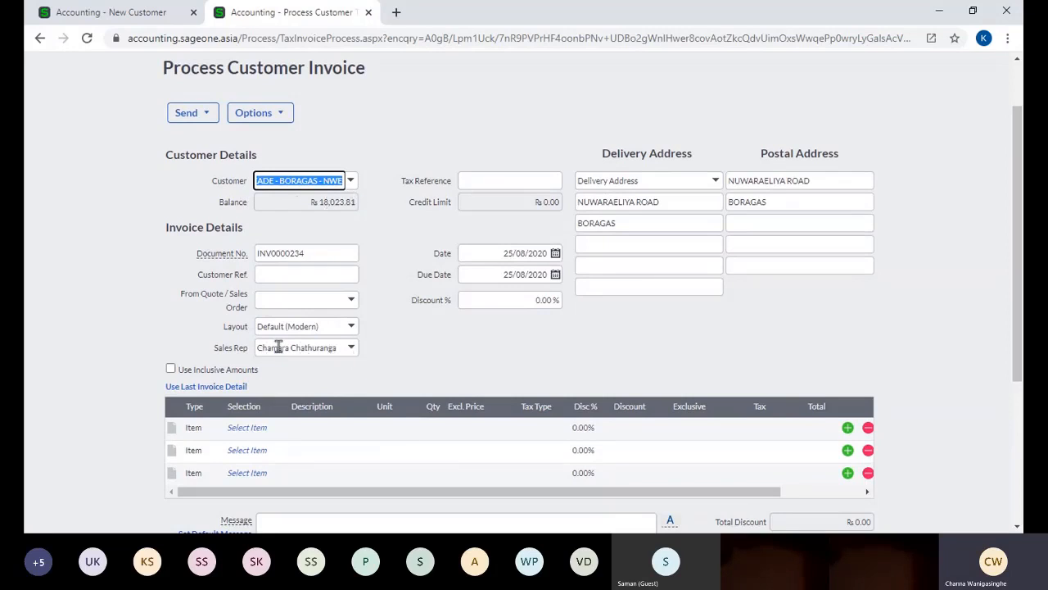
{"action": "left_click", "coordinate": [351, 350]}
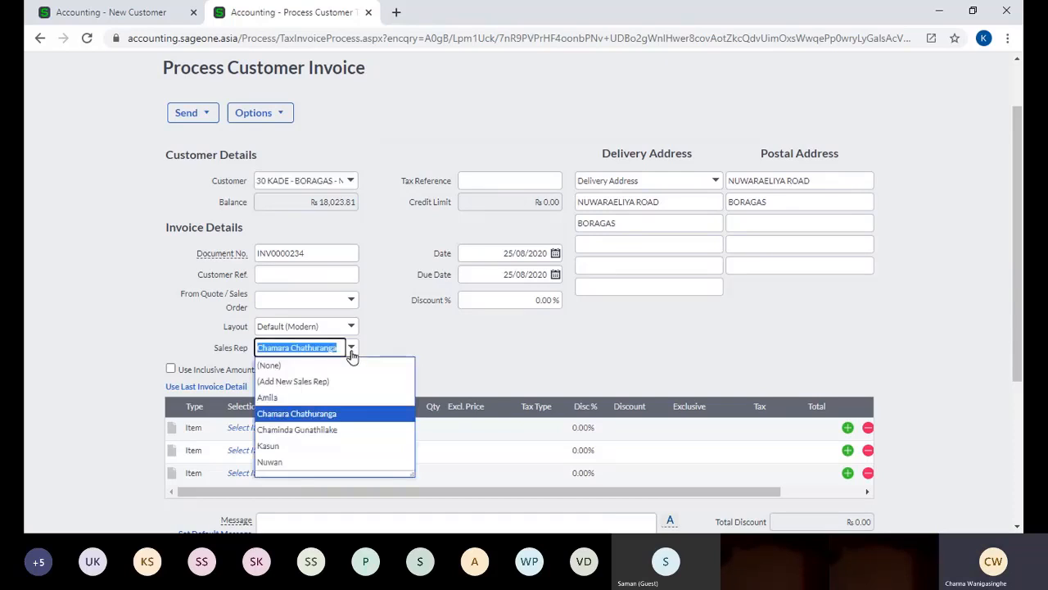
{"action": "left_click", "coordinate": [330, 447]}
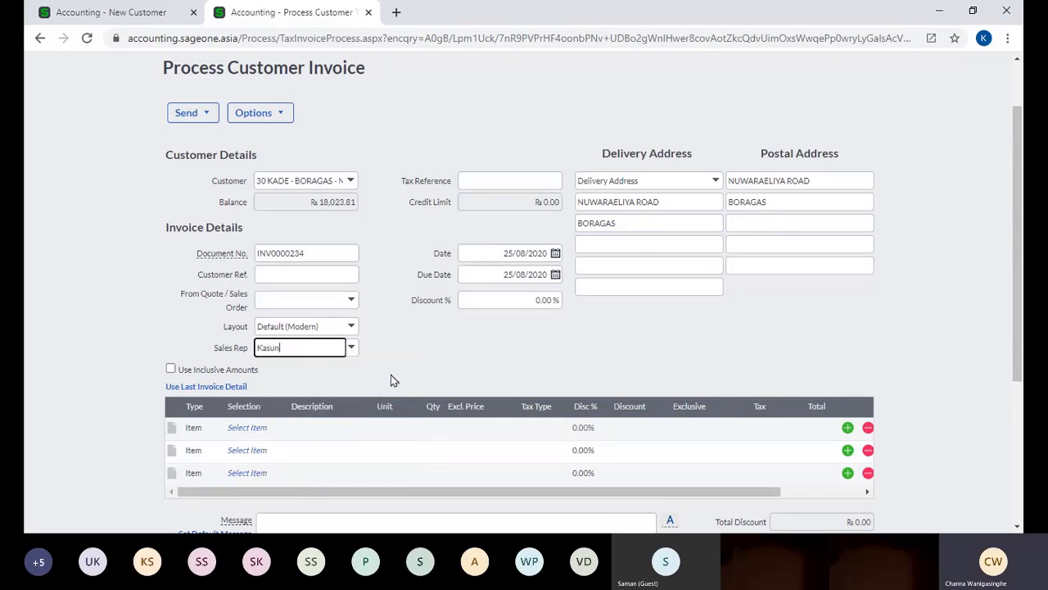
{"action": "left_click", "coordinate": [405, 367]}
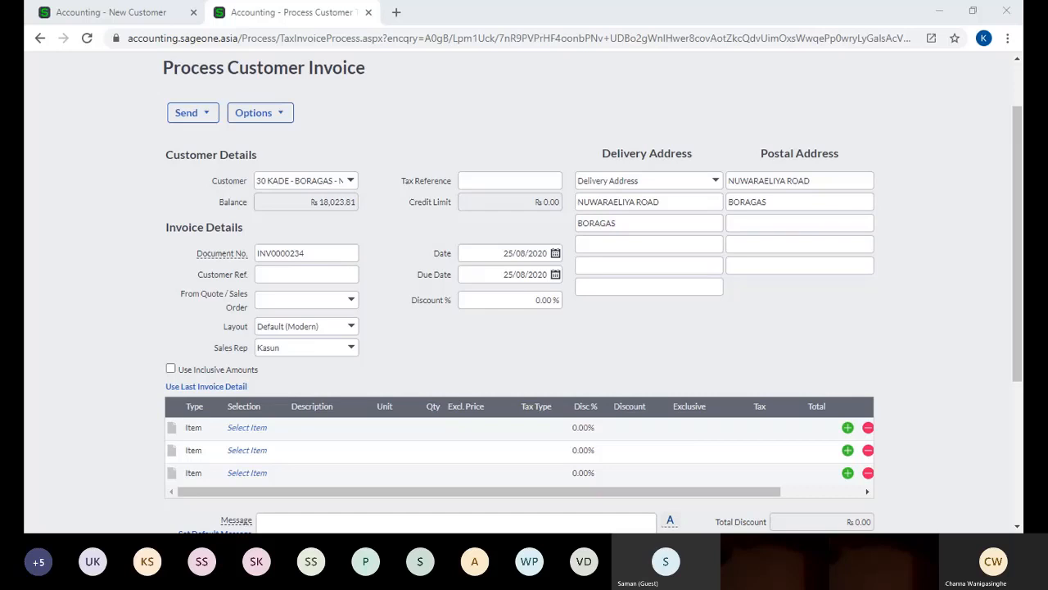
{"action": "left_click", "coordinate": [671, 346]}
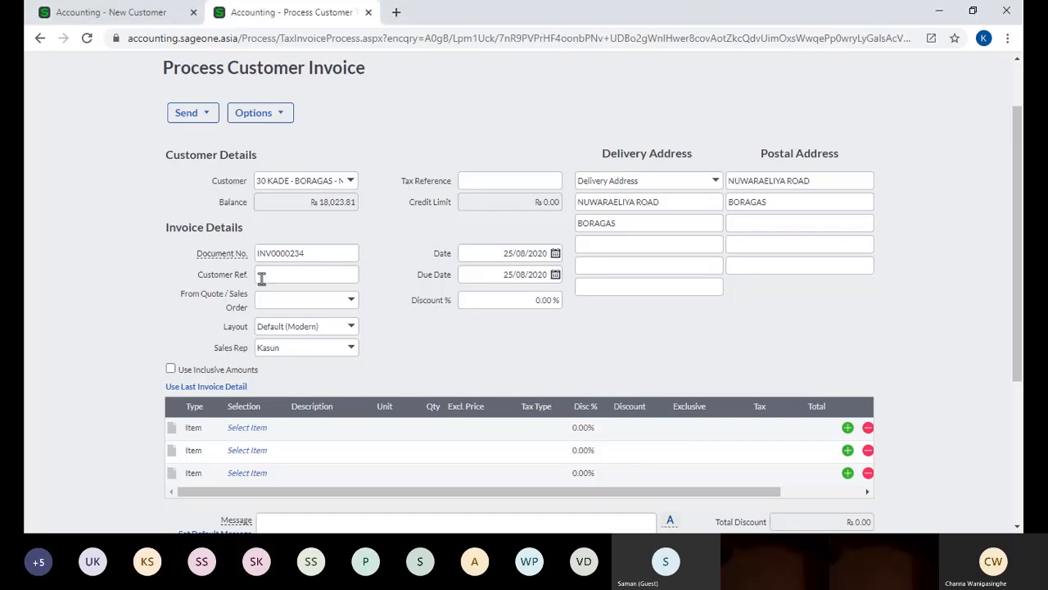
Return to the new customer record and switch the active company to P W Holdings.
{"action": "left_click", "coordinate": [108, 13]}
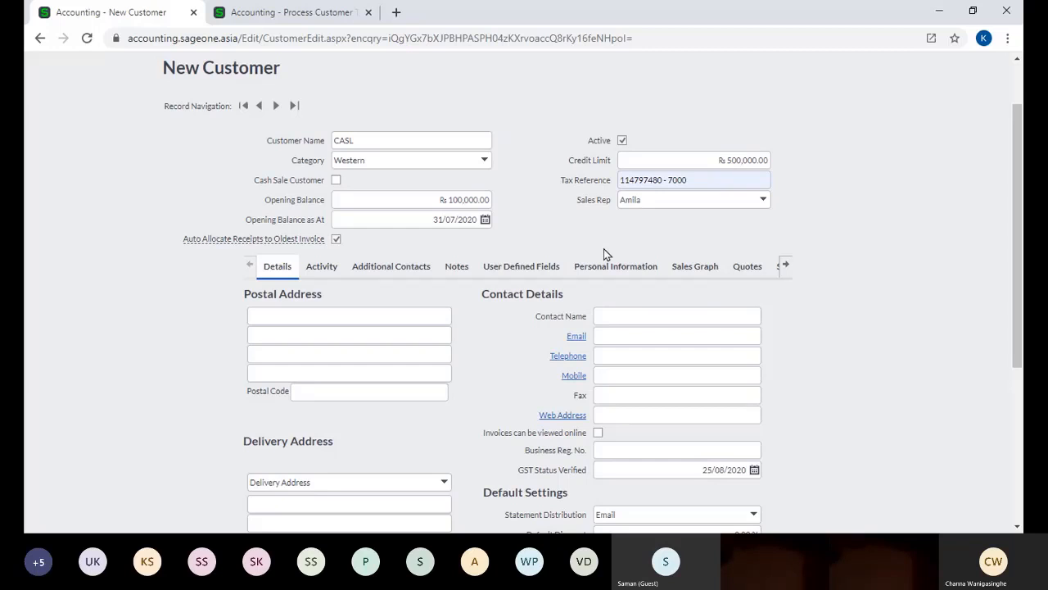
{"action": "scroll", "coordinate": [606, 251], "scroll_direction": "up", "scroll_amount": 1}
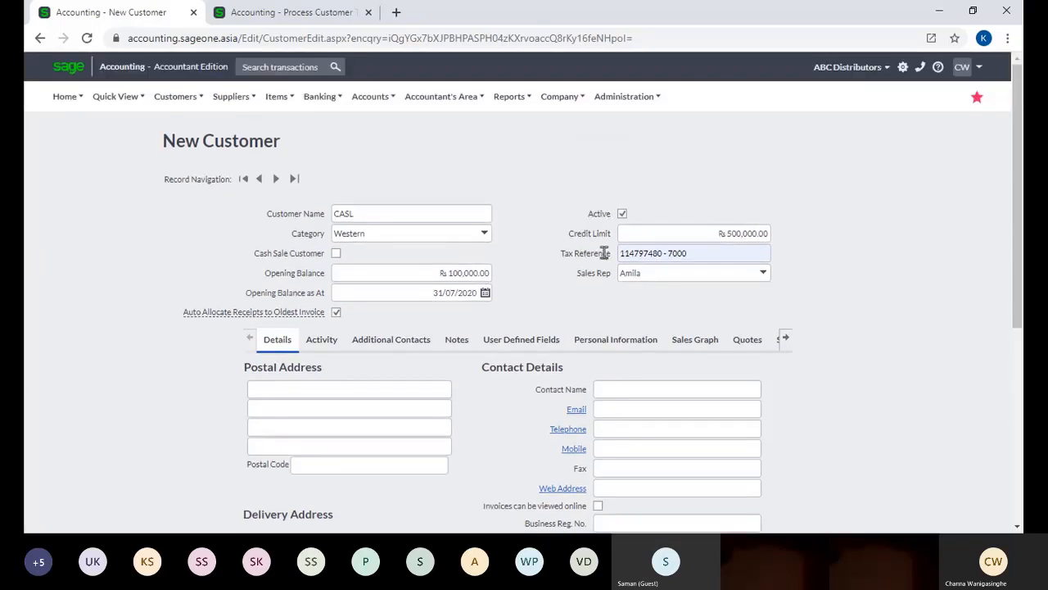
{"action": "left_click", "coordinate": [831, 67]}
{"action": "left_click", "coordinate": [828, 95]}
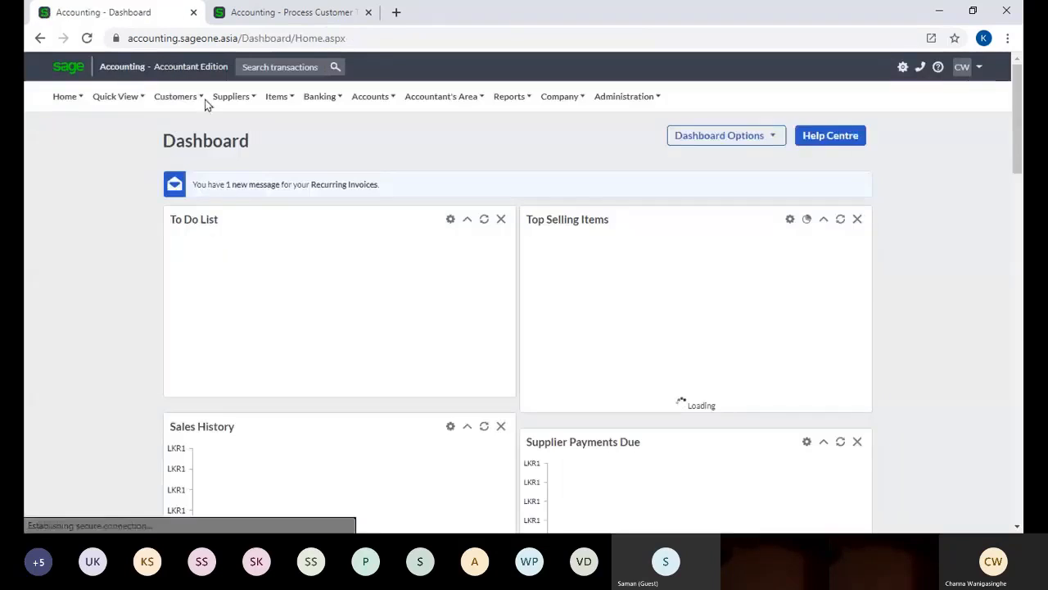
Open a blank new customer form in P W Holdings and close the invoice tab, discarding its unsaved changes.
{"action": "left_click", "coordinate": [200, 98]}
{"action": "mouse_move", "coordinate": [204, 146]}
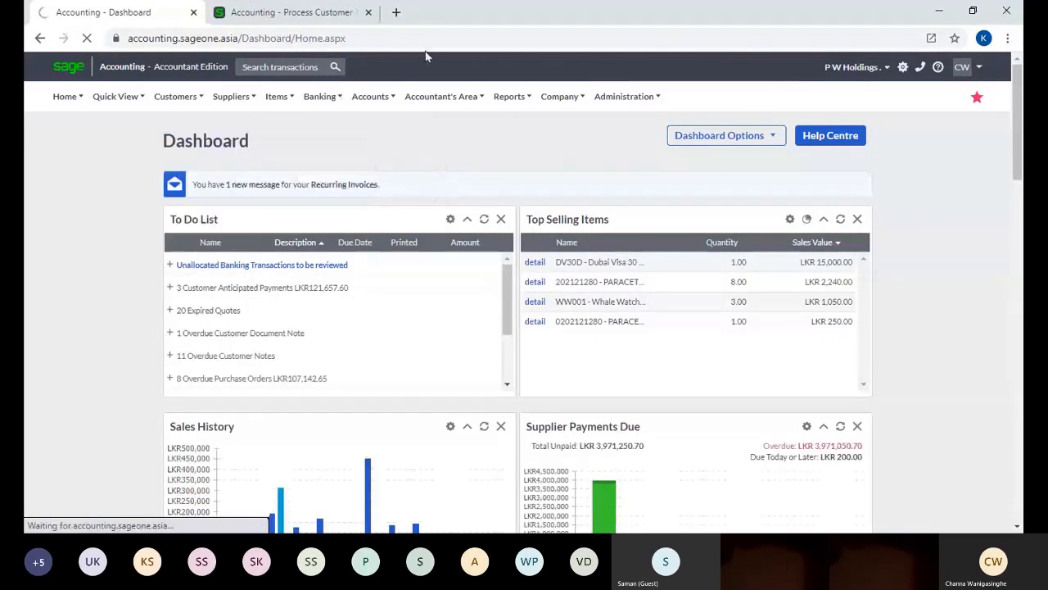
{"action": "left_click", "coordinate": [367, 12]}
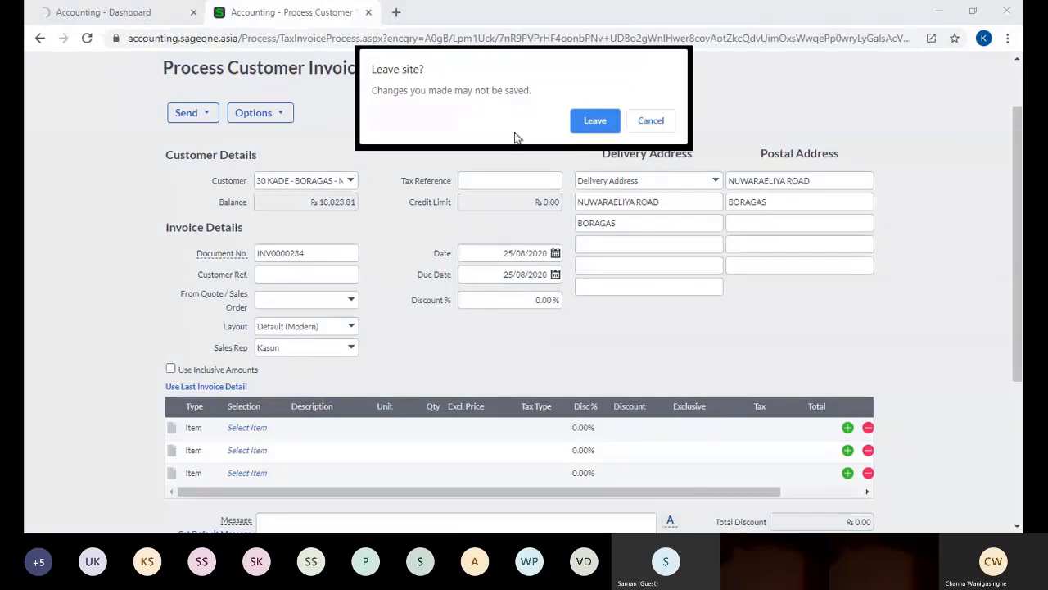
{"action": "left_click", "coordinate": [594, 118]}
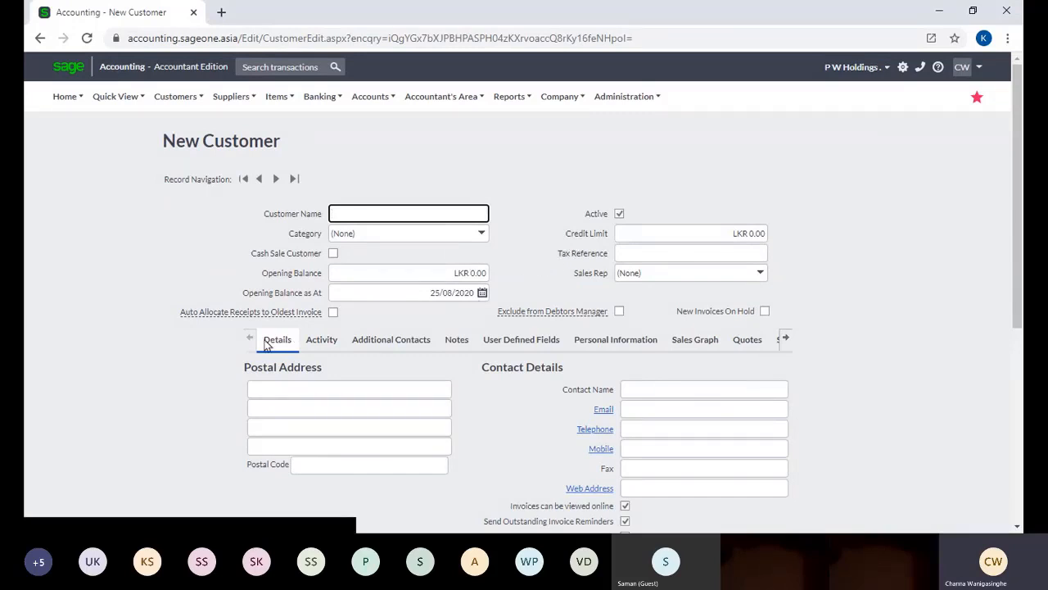
Duplicate the new customer browser tab and start a new customer receipt in the copy.
{"action": "mouse_move", "coordinate": [241, 316]}
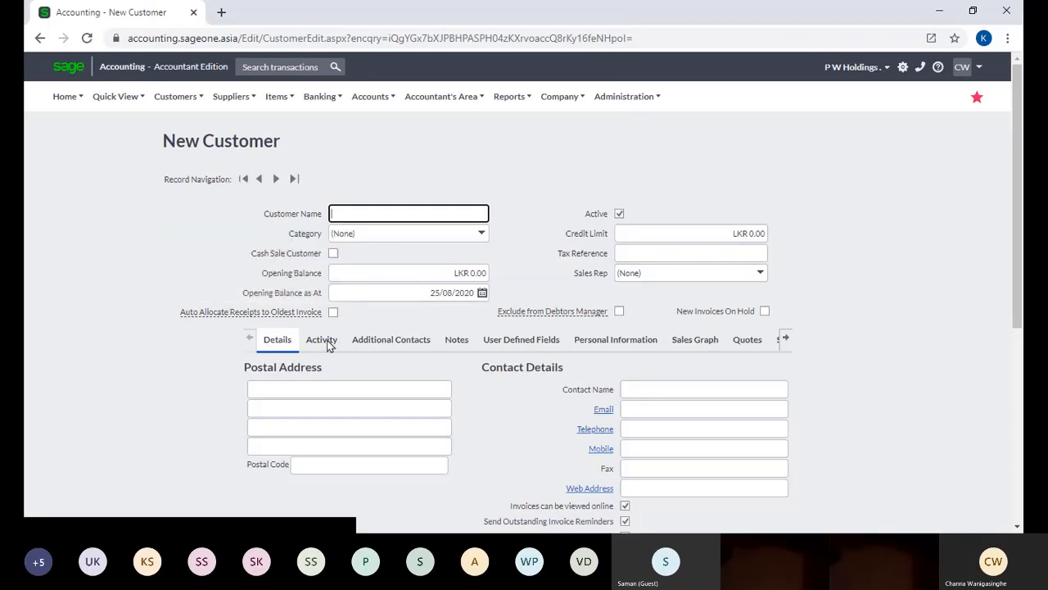
{"action": "right_click", "coordinate": [136, 8]}
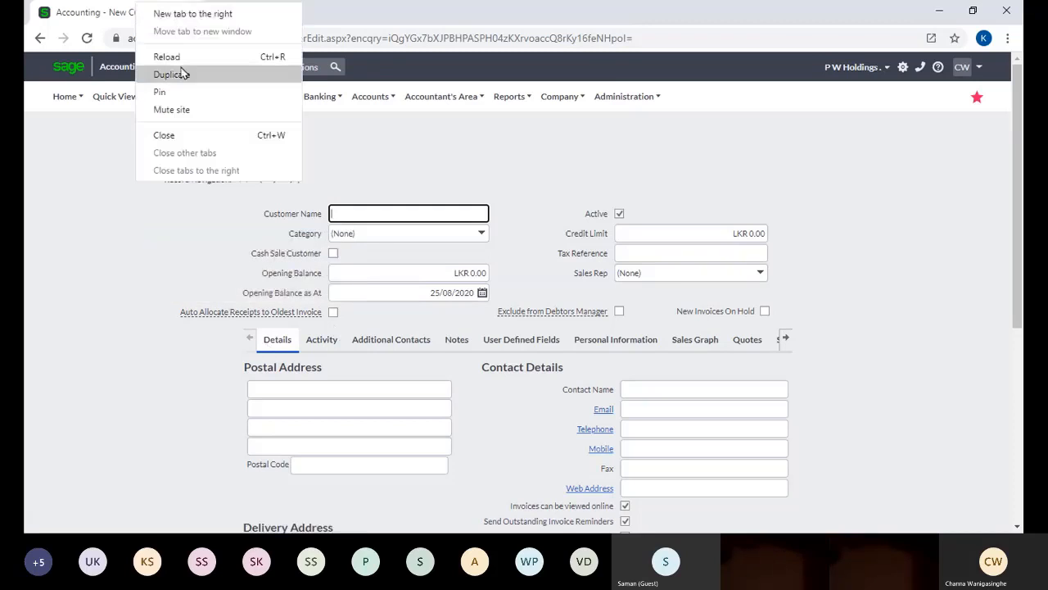
{"action": "left_click", "coordinate": [183, 71]}
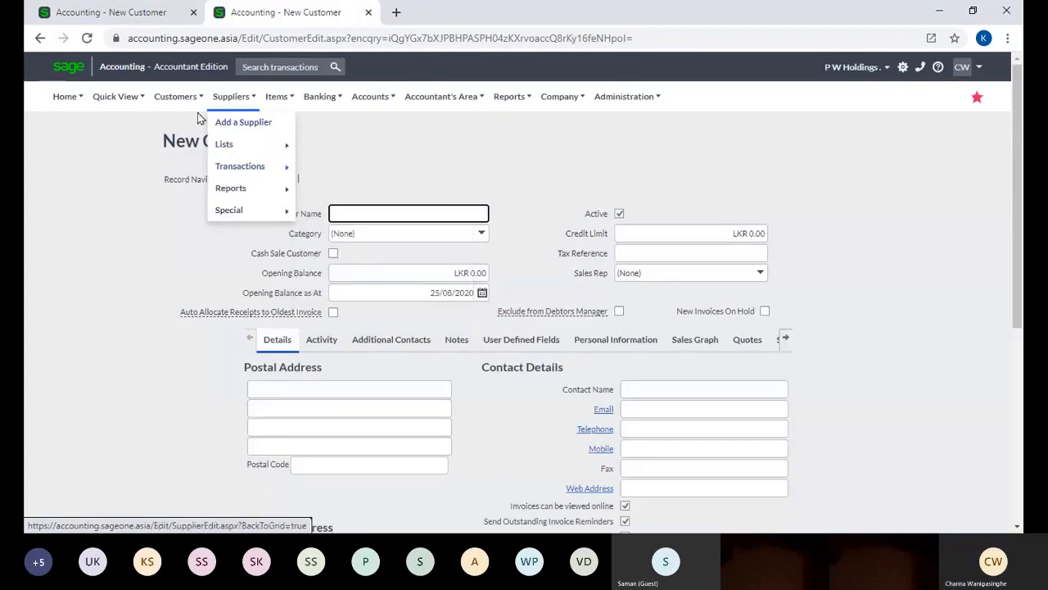
{"action": "mouse_move", "coordinate": [192, 149]}
{"action": "mouse_move", "coordinate": [195, 168]}
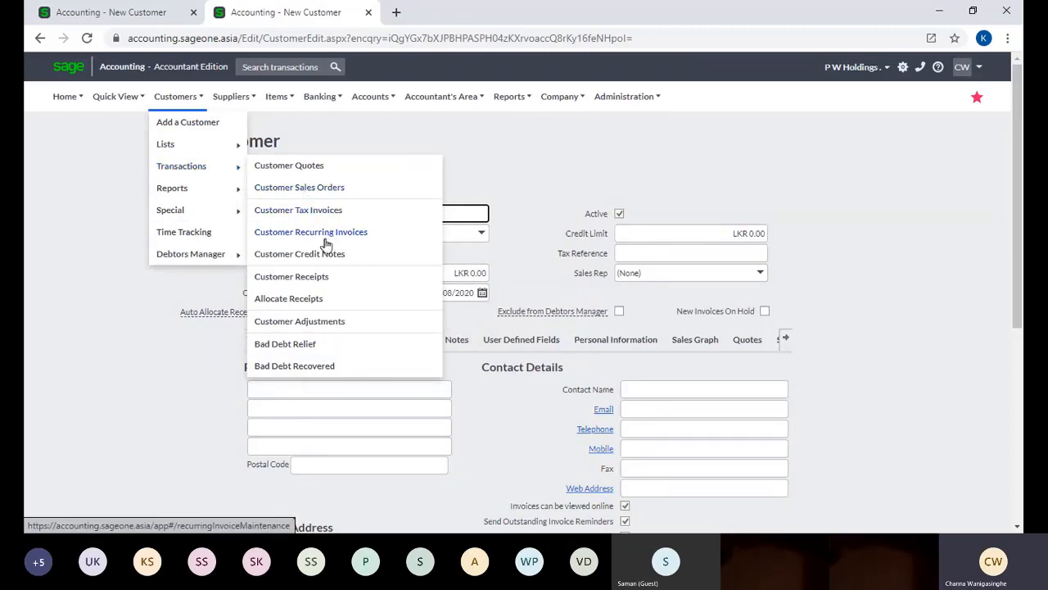
{"action": "left_click", "coordinate": [321, 276]}
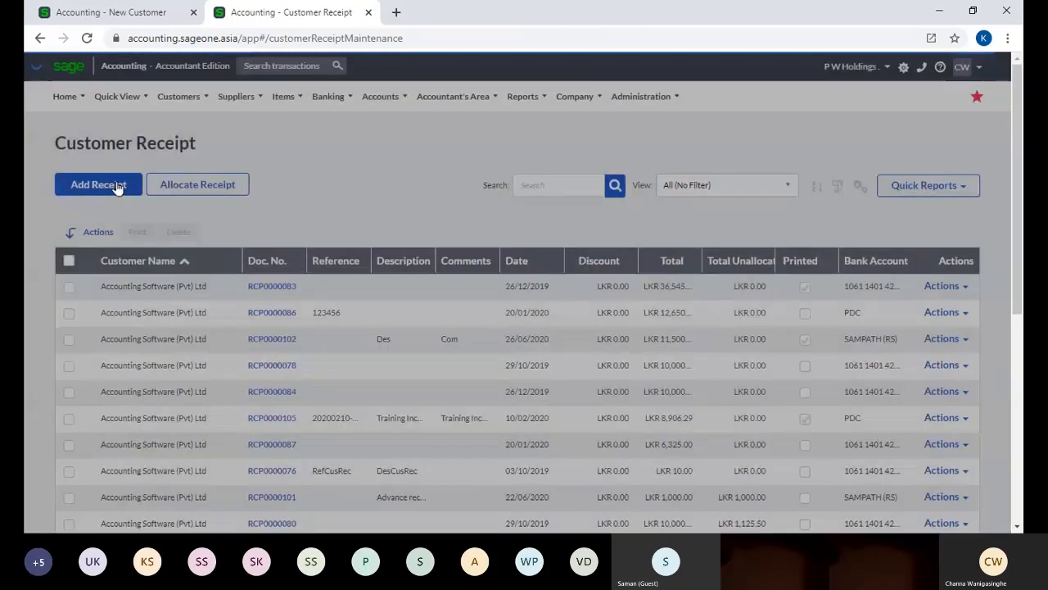
{"action": "left_click", "coordinate": [117, 185]}
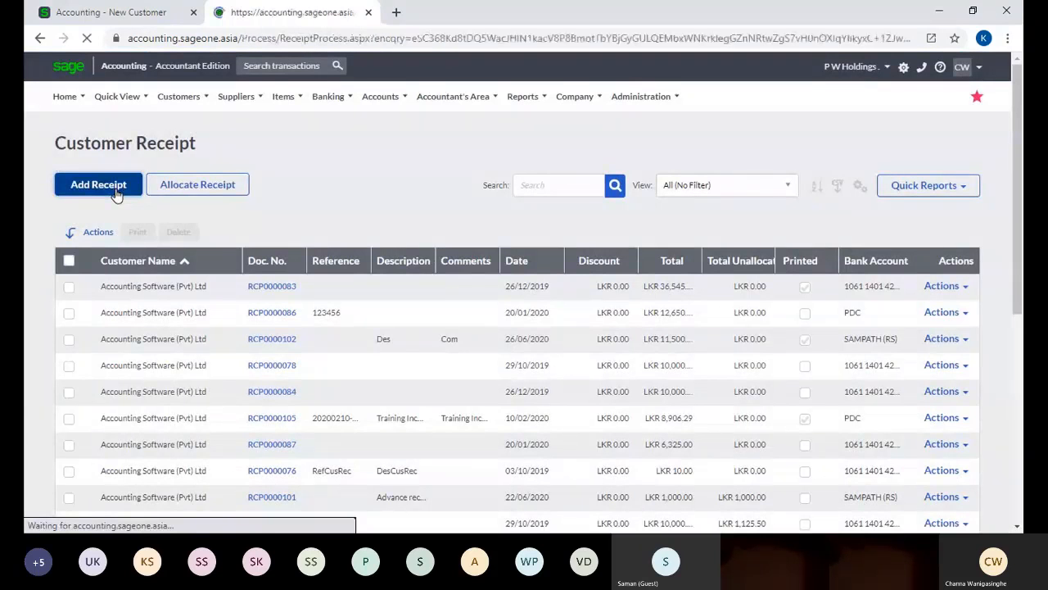
Choose Accounting Software (Pvt) Ltd as the receipt's customer and sort its unpaid invoices by date.
{"action": "type", "text": "a"}
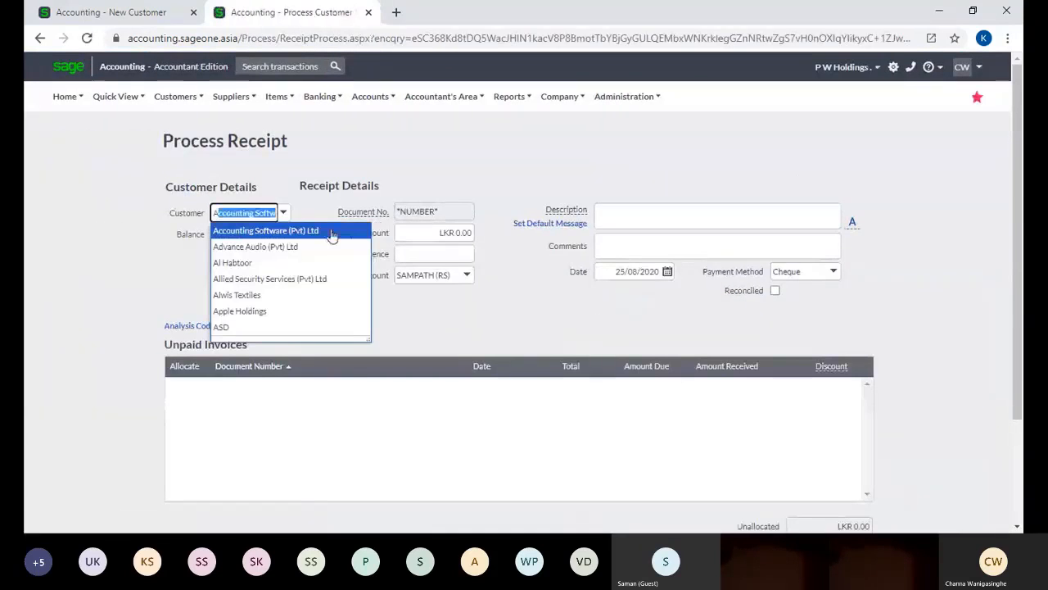
{"action": "left_click", "coordinate": [311, 232]}
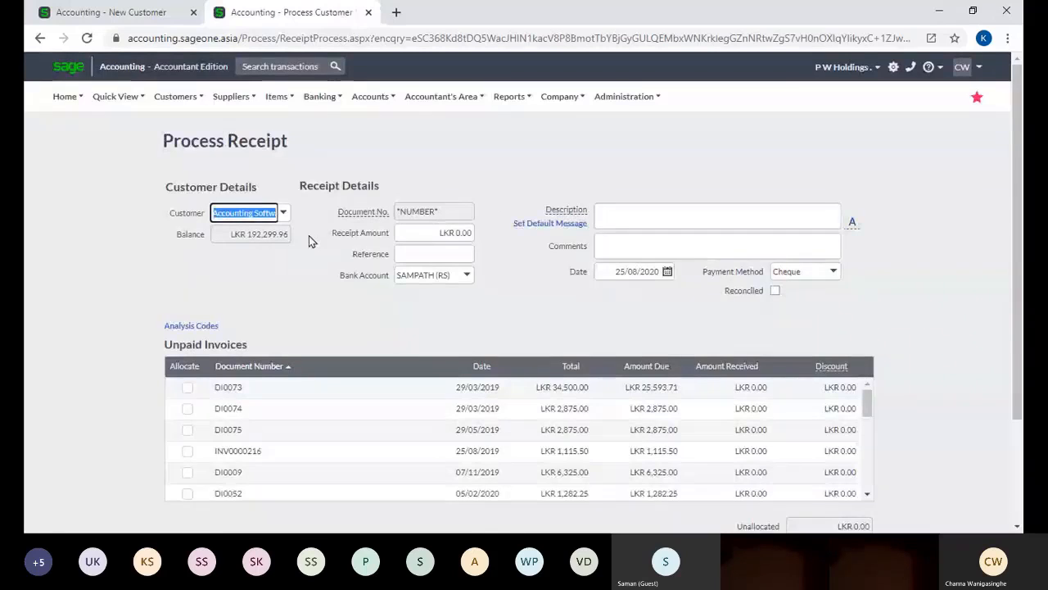
{"action": "scroll", "coordinate": [309, 235], "scroll_direction": "down", "scroll_amount": 2}
{"action": "scroll", "coordinate": [327, 270], "scroll_direction": "up", "scroll_amount": 2}
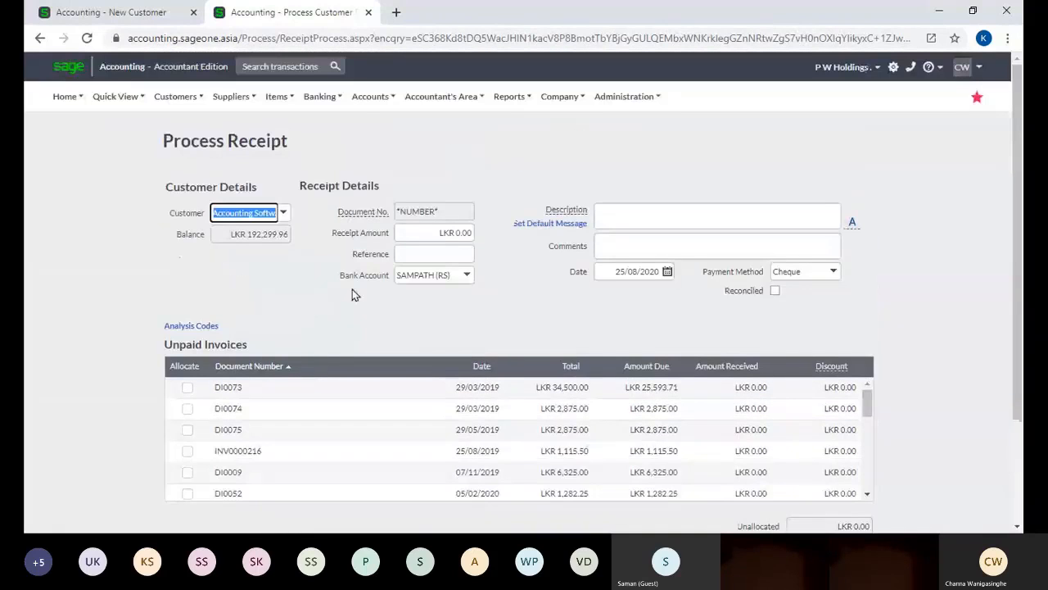
{"action": "left_click", "coordinate": [495, 369]}
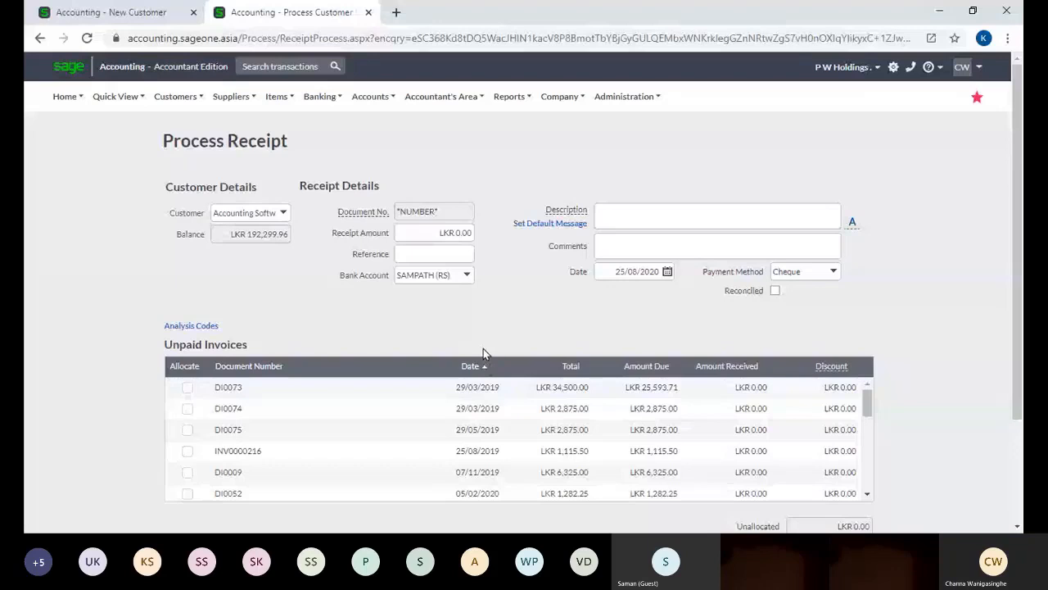
{"action": "scroll", "coordinate": [483, 354], "scroll_direction": "down", "scroll_amount": 1}
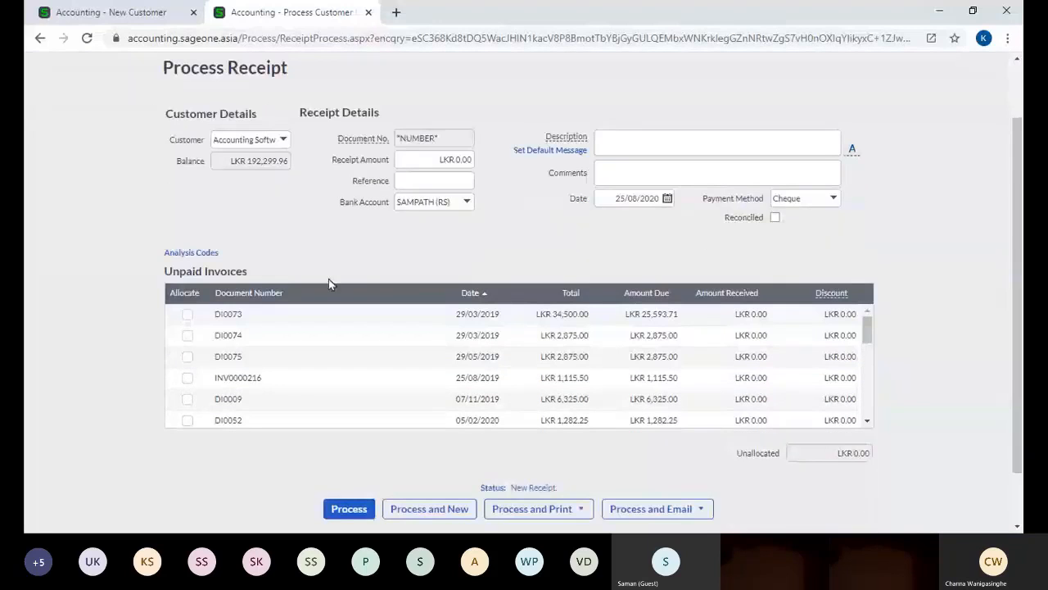
Examine the Auto Allocate Receipts to Oldest Invoice option on the new customer form and return to the receipt.
{"action": "left_click", "coordinate": [82, 11]}
{"action": "scroll", "coordinate": [343, 274], "scroll_direction": "down", "scroll_amount": 1}
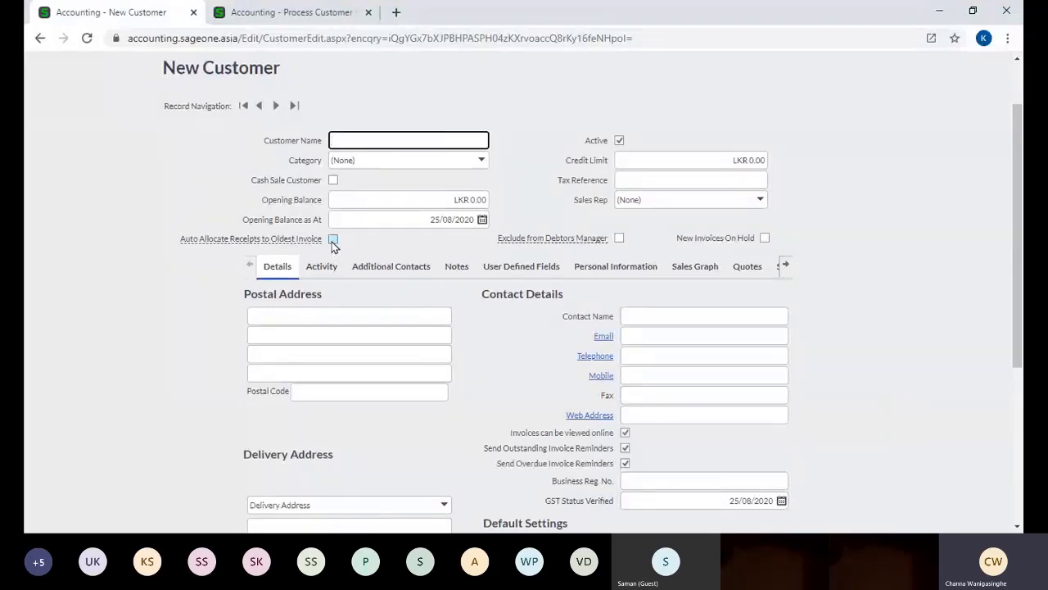
{"action": "left_click", "coordinate": [282, 15]}
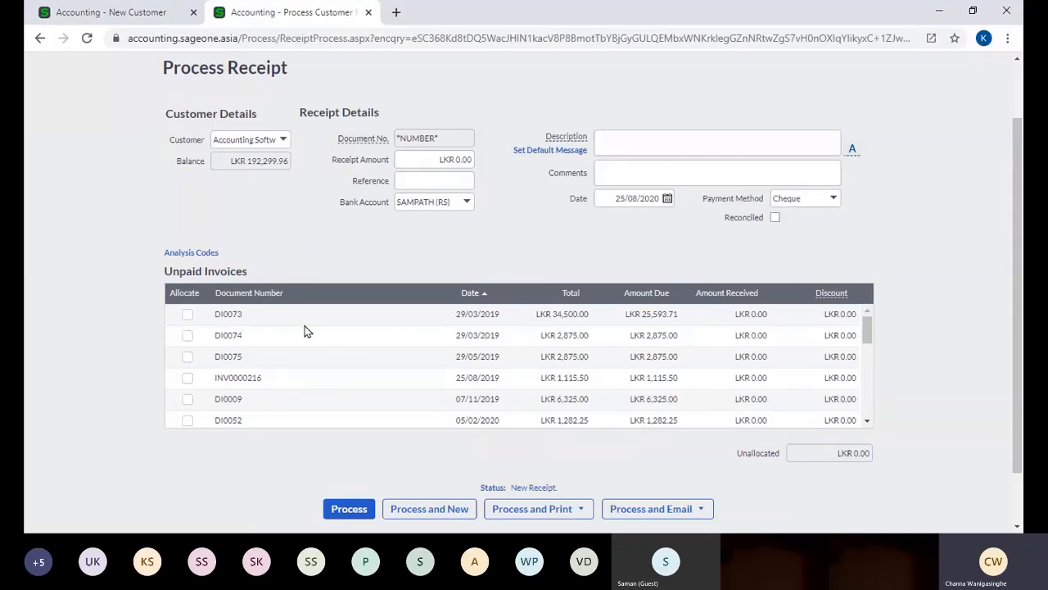
Allocate the receipt to the two oldest unpaid invoices, both dated 29/03/2019.
{"action": "left_click", "coordinate": [187, 316]}
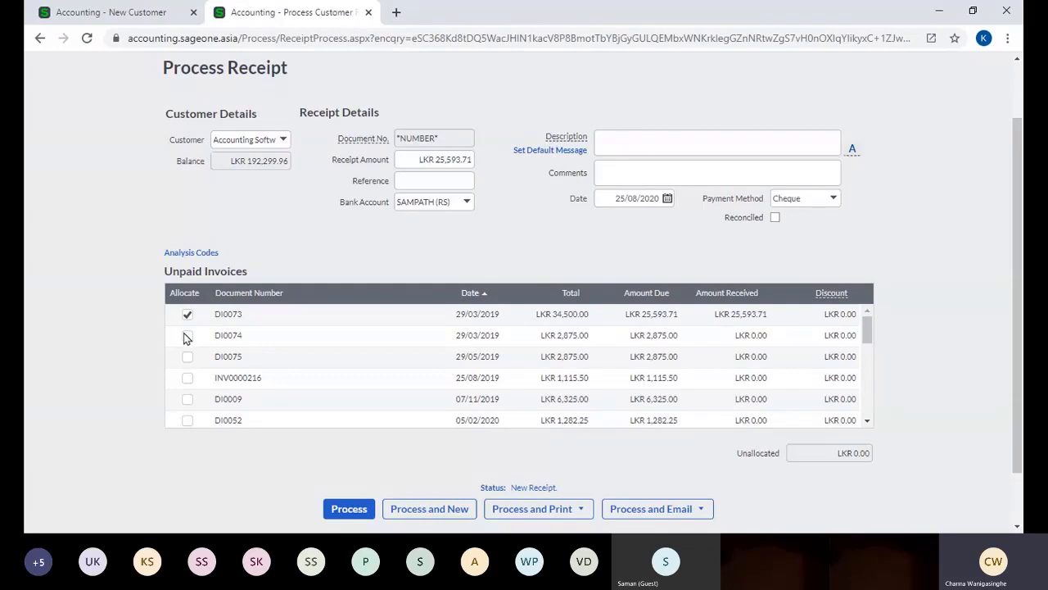
{"action": "left_click", "coordinate": [188, 336]}
{"action": "left_click", "coordinate": [187, 337]}
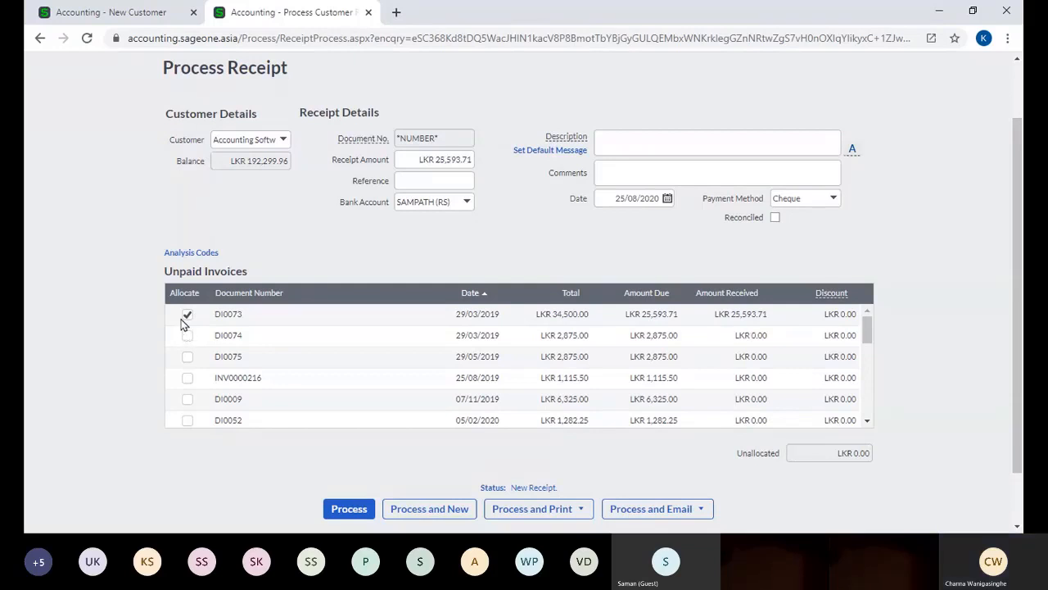
{"action": "left_click", "coordinate": [188, 315]}
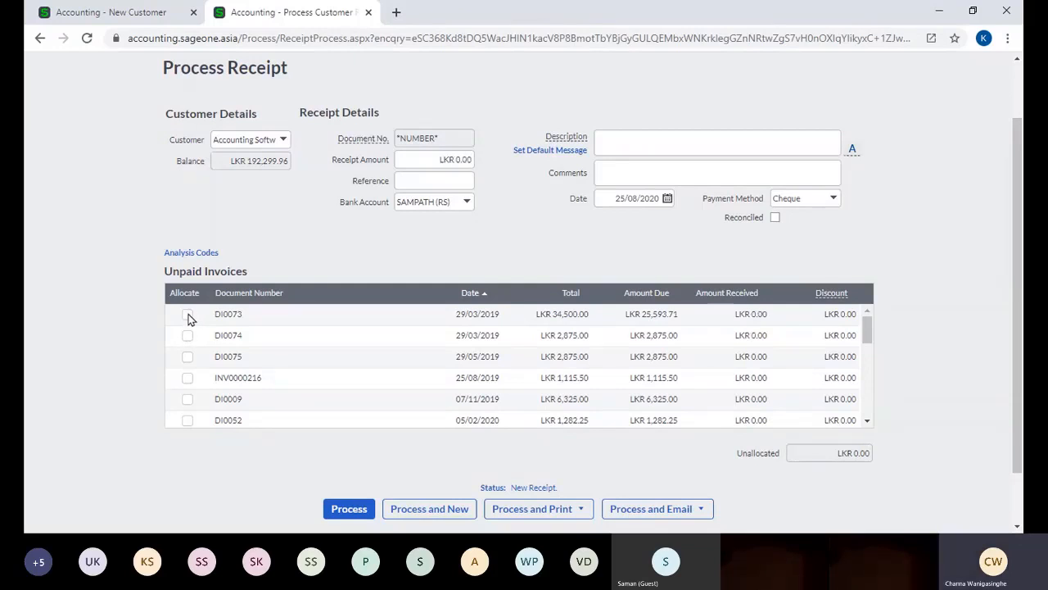
{"action": "left_click", "coordinate": [187, 316]}
{"action": "left_click", "coordinate": [188, 336]}
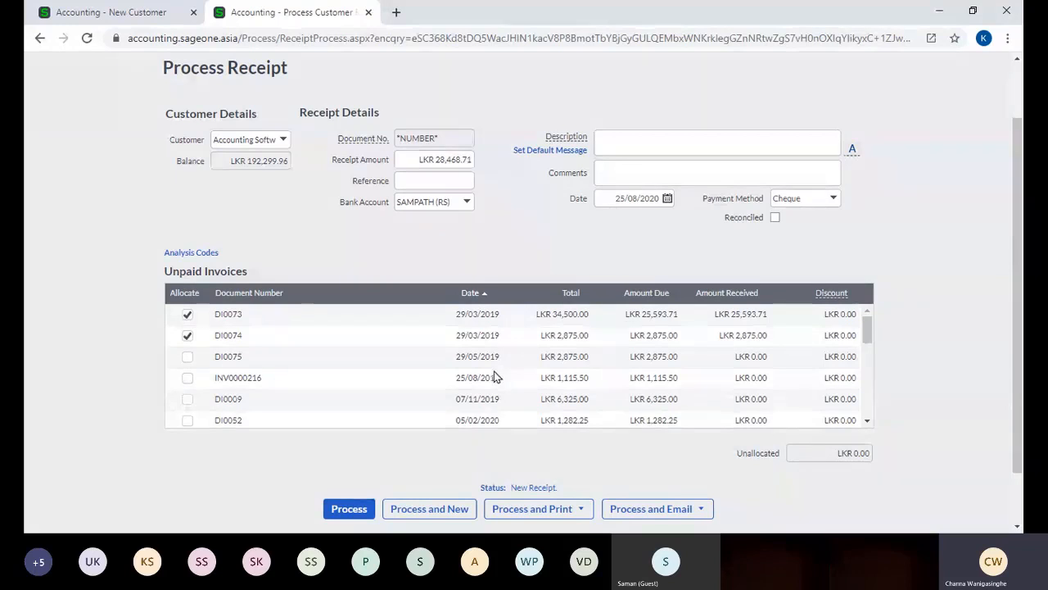
Enable Auto Allocate Receipts to Oldest Invoice on the new customer form.
{"action": "left_click", "coordinate": [162, 15]}
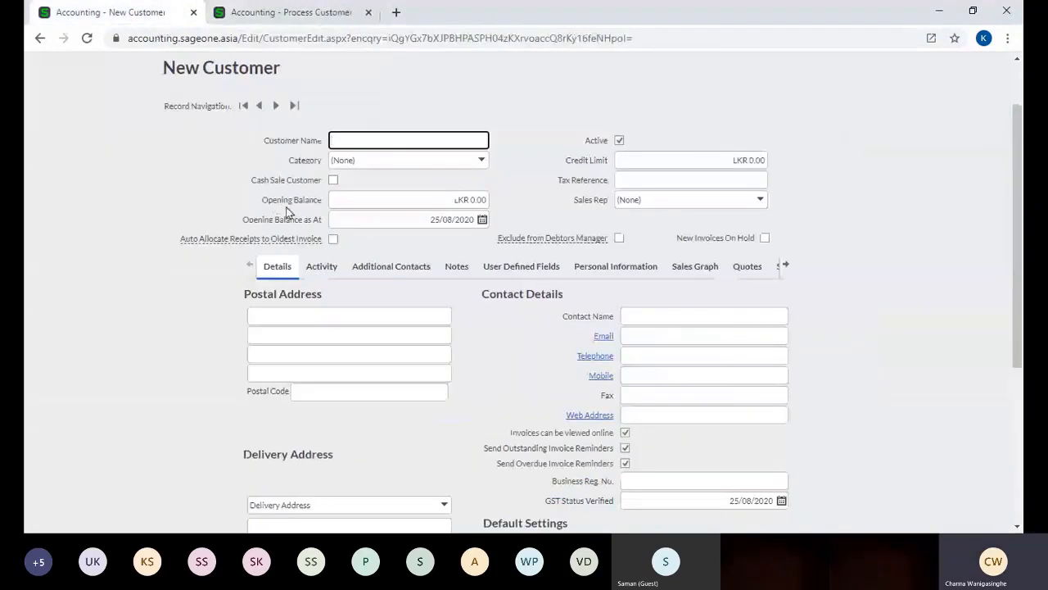
{"action": "left_click", "coordinate": [333, 238]}
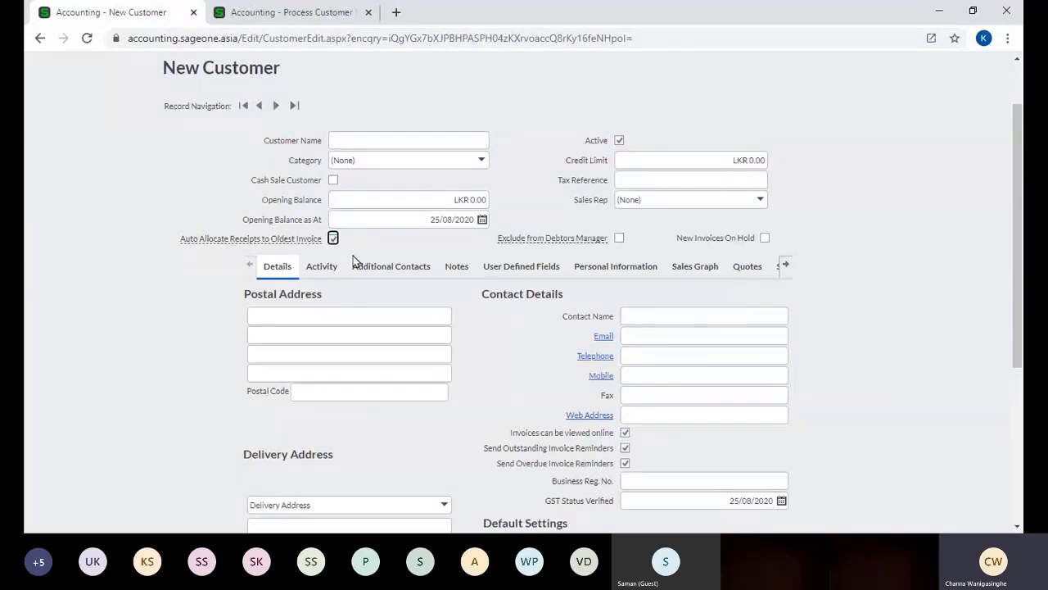
Clear the receipt's allocations to the two oldest unpaid invoices and return to the new customer form.
{"action": "left_click", "coordinate": [275, 13]}
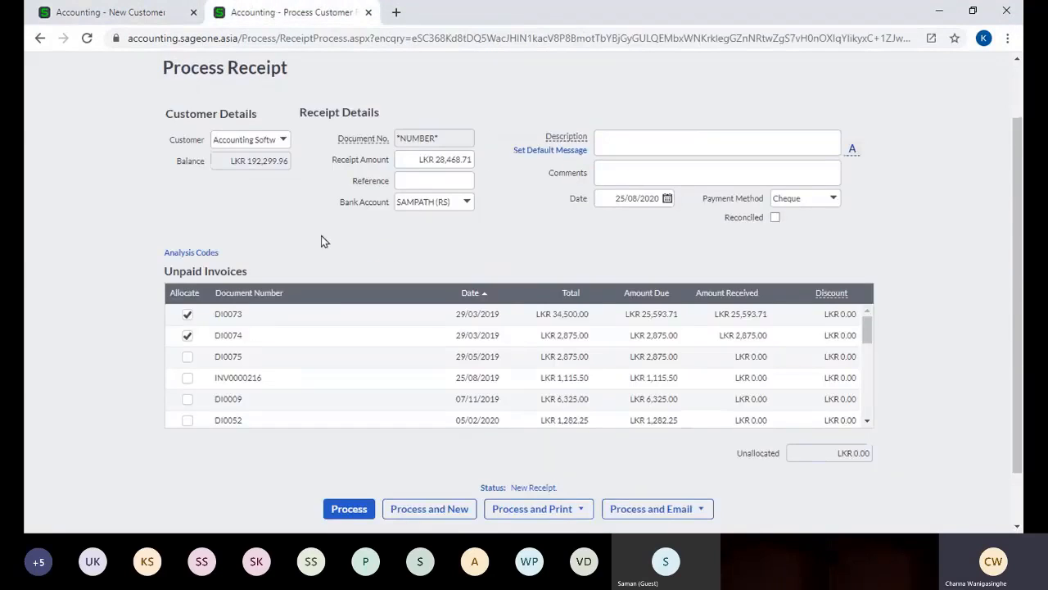
{"action": "left_click", "coordinate": [186, 316]}
{"action": "left_click", "coordinate": [187, 335]}
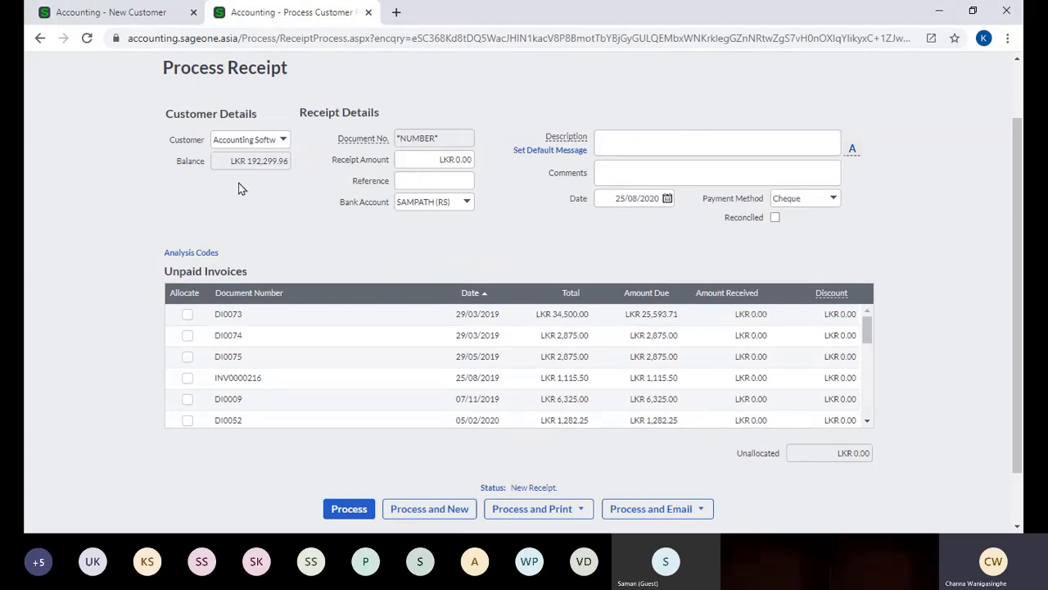
{"action": "left_click", "coordinate": [105, 10]}
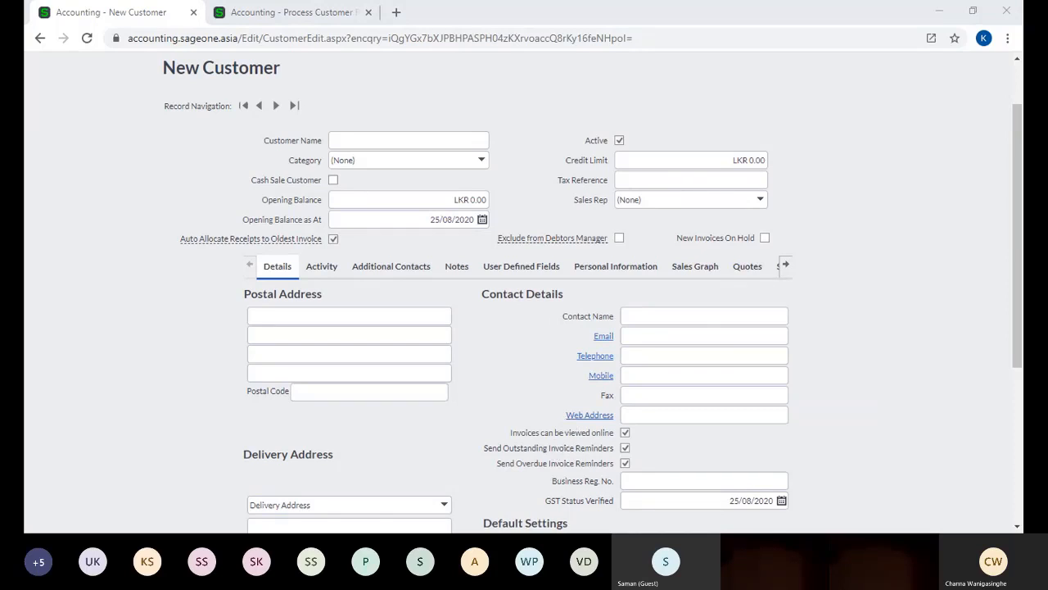
{"action": "left_click", "coordinate": [487, 364]}
{"action": "scroll", "coordinate": [487, 369], "scroll_direction": "down", "scroll_amount": 2}
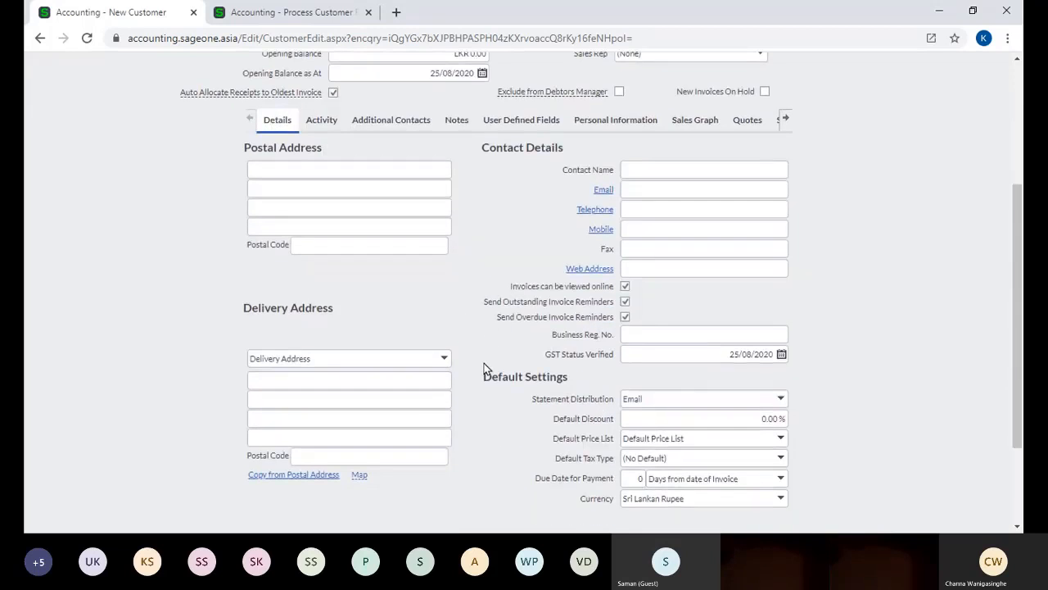
{"action": "scroll", "coordinate": [468, 357], "scroll_direction": "up", "scroll_amount": 1}
{"action": "scroll", "coordinate": [462, 348], "scroll_direction": "up", "scroll_amount": 1}
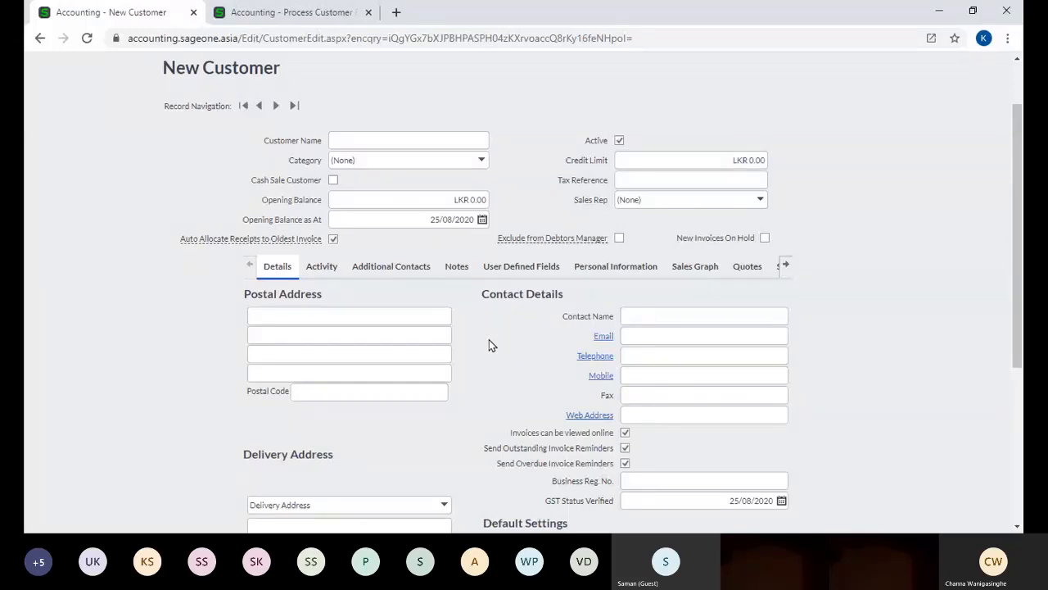
{"action": "scroll", "coordinate": [489, 345], "scroll_direction": "up", "scroll_amount": 1}
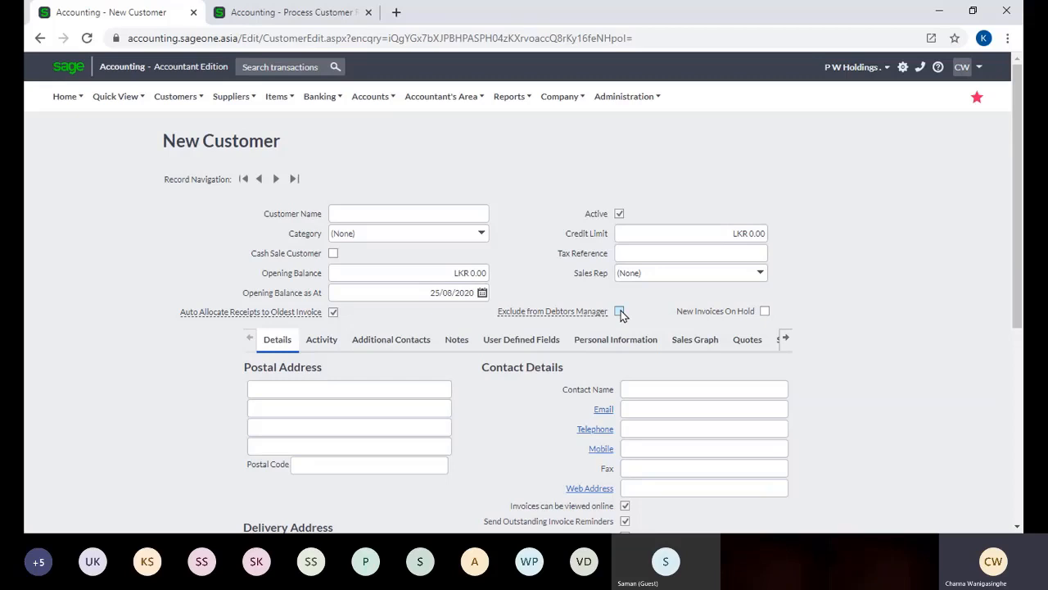
Enable and clear Exclude from Debtors Manager, and do the same with New Invoices On Hold.
{"action": "mouse_move", "coordinate": [597, 308]}
{"action": "left_click", "coordinate": [620, 312]}
{"action": "left_click", "coordinate": [620, 312]}
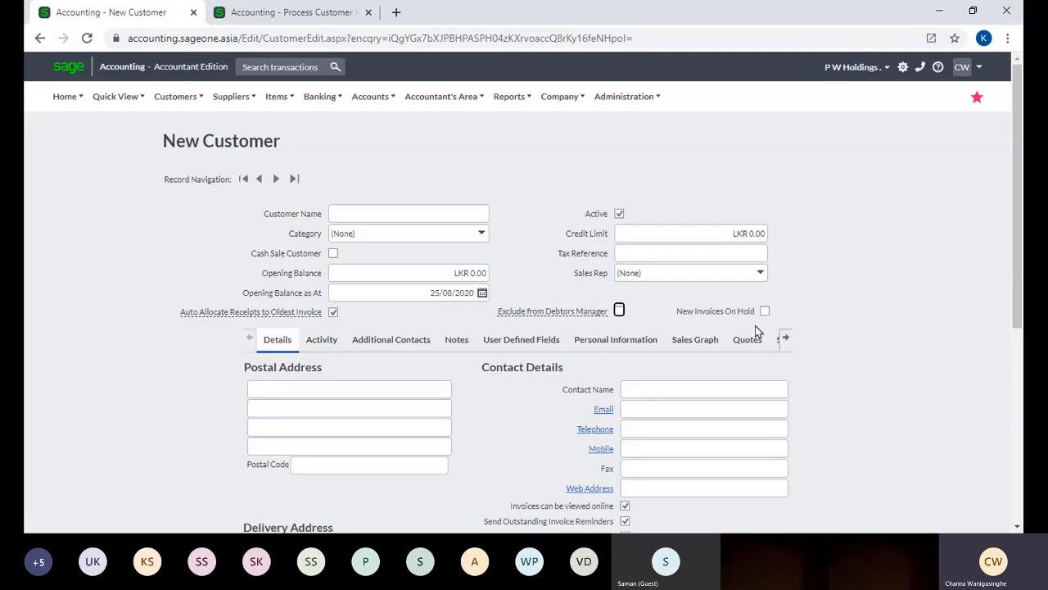
{"action": "key", "text": "Tab"}
{"action": "scroll", "coordinate": [826, 301], "scroll_direction": "down", "scroll_amount": 1}
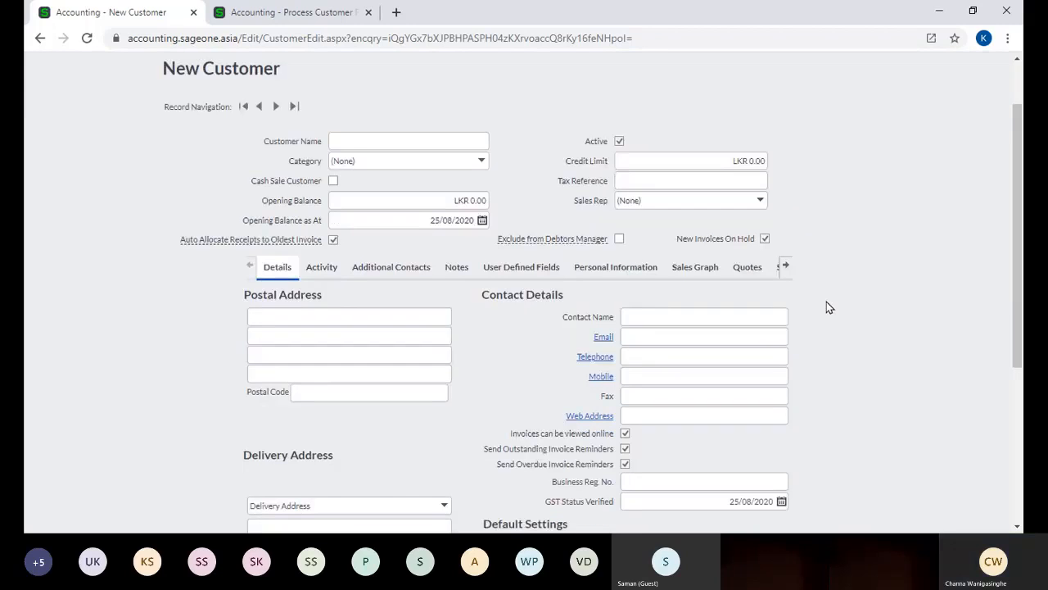
{"action": "left_click", "coordinate": [765, 238]}
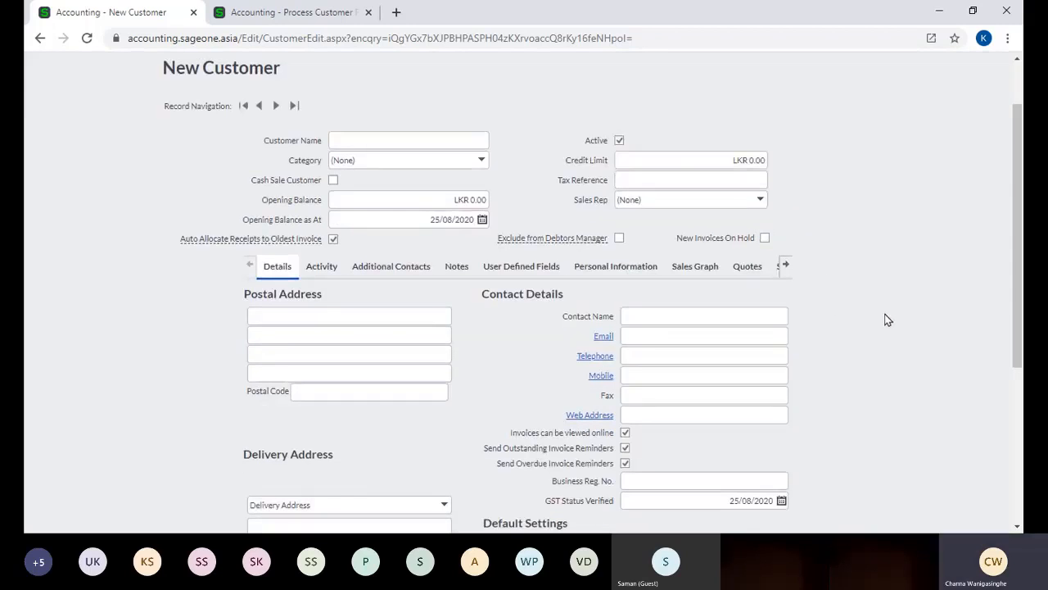
Fill in the new customer's postal address with the house number, street and city on separate lines.
{"action": "scroll", "coordinate": [875, 322], "scroll_direction": "down", "scroll_amount": 2}
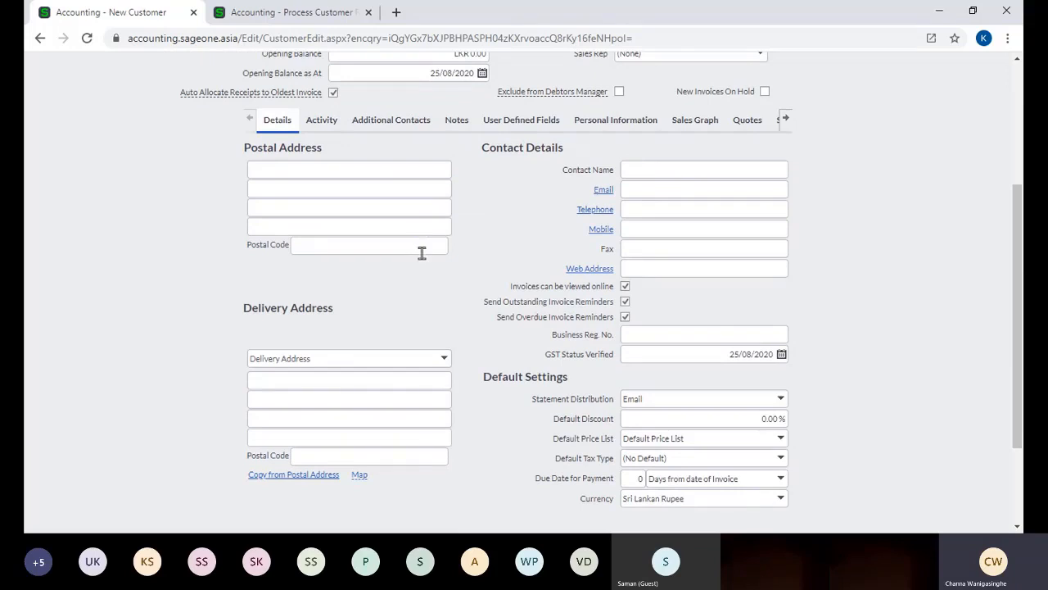
{"action": "left_click", "coordinate": [352, 169]}
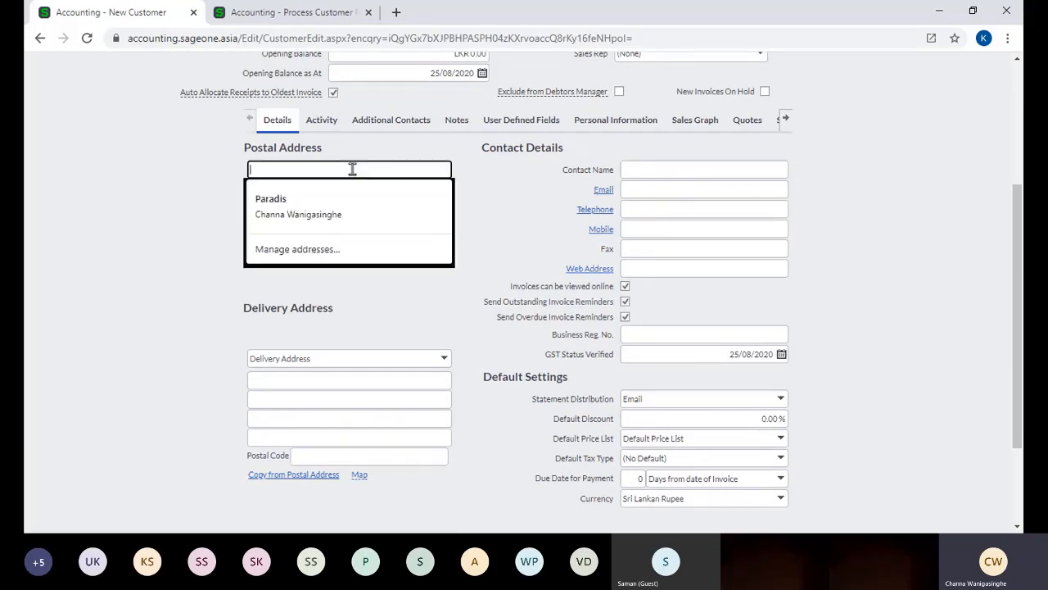
{"action": "left_click", "coordinate": [340, 177]}
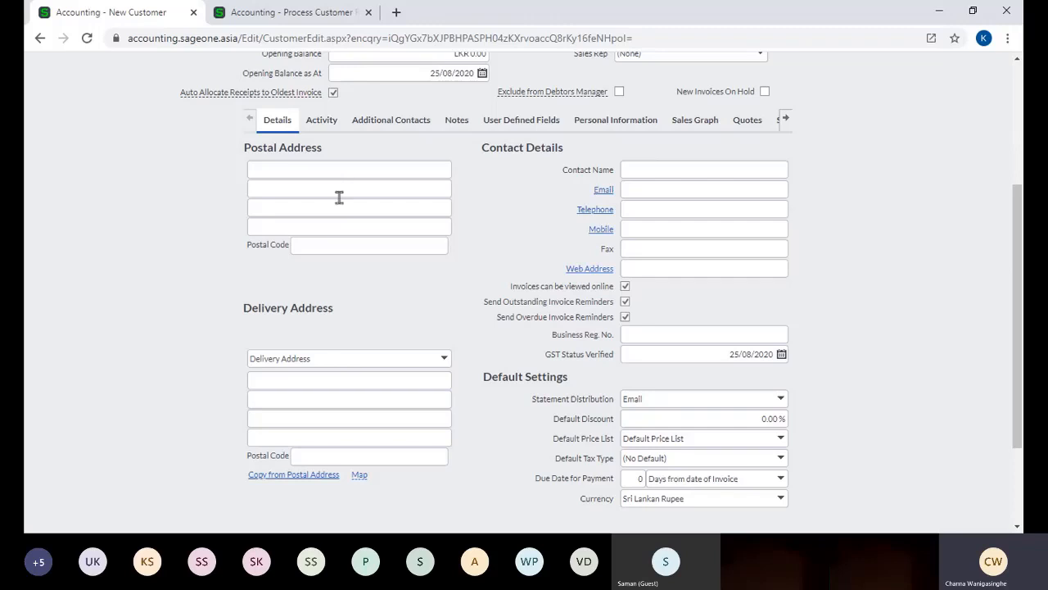
{"action": "left_click", "coordinate": [334, 169]}
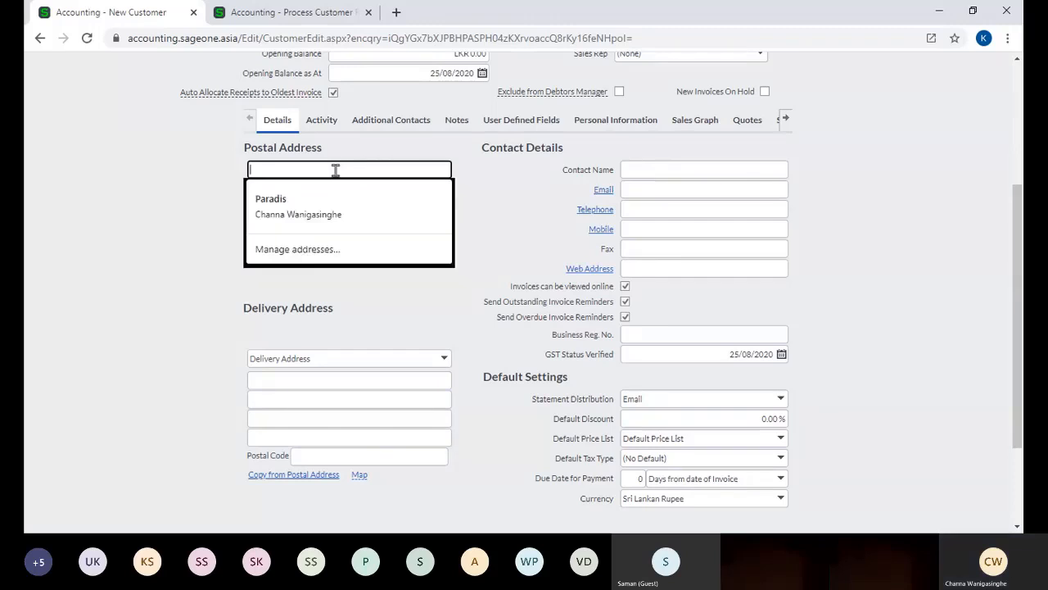
{"action": "type", "text": "No"}
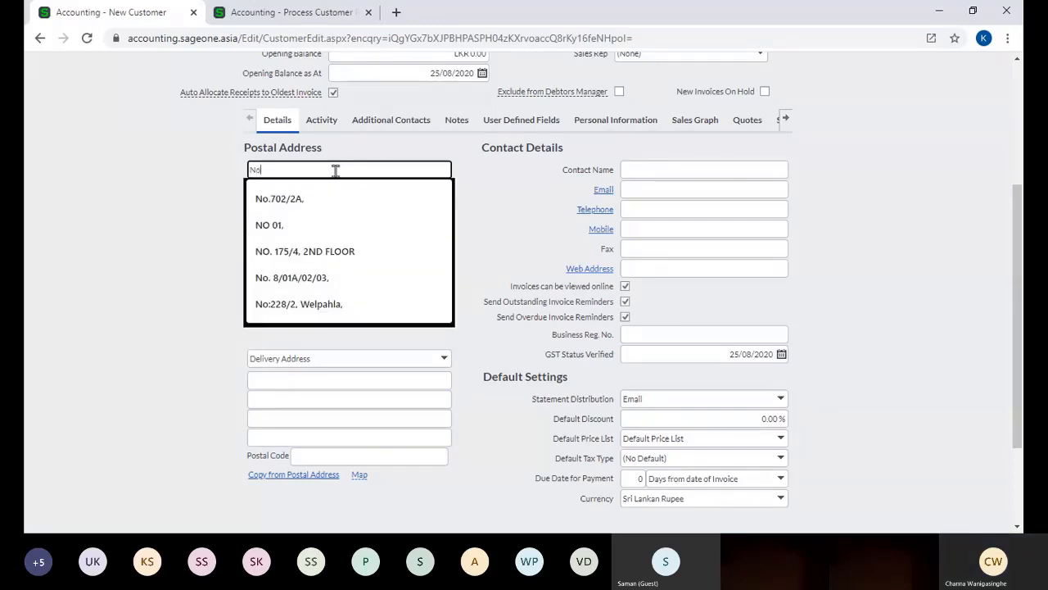
{"action": "type", "text": " 1"}
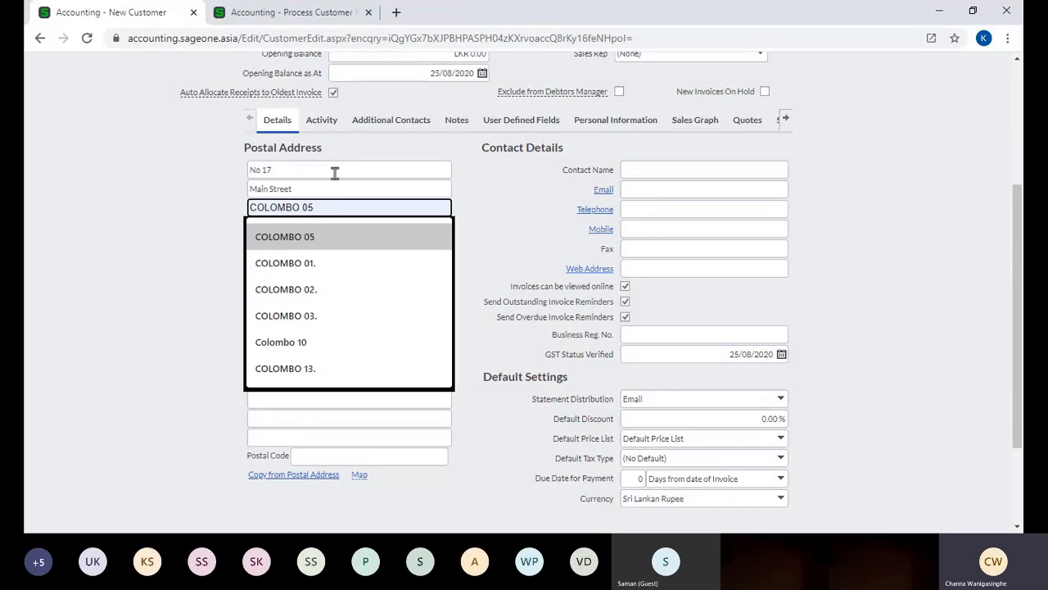
{"action": "key", "text": "Down"}
{"action": "key", "text": "Down"}
{"action": "key", "text": "Down"}
{"action": "key", "text": "Down"}
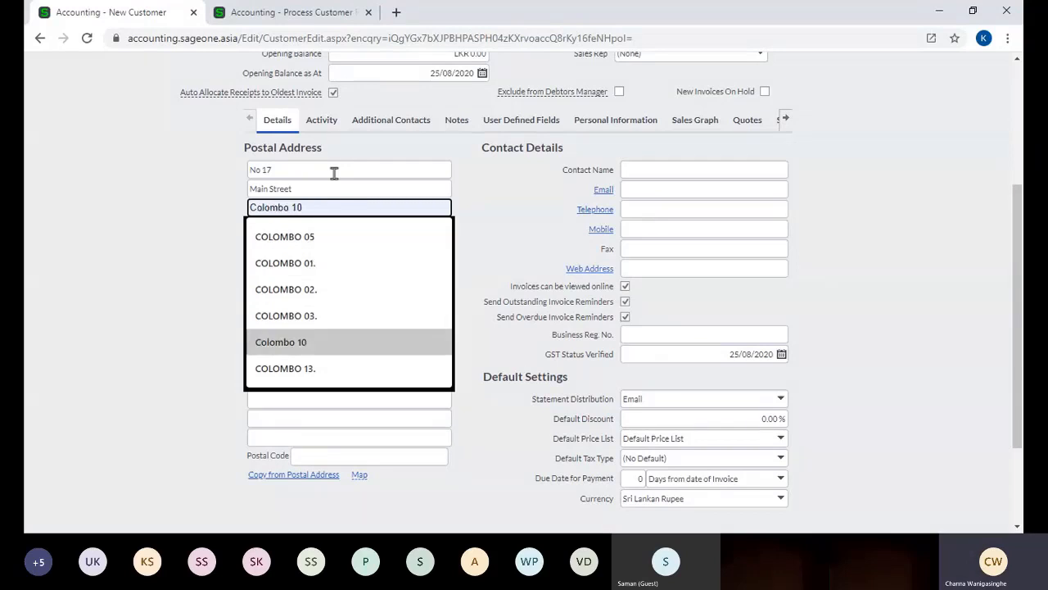
{"action": "key", "text": "Return"}
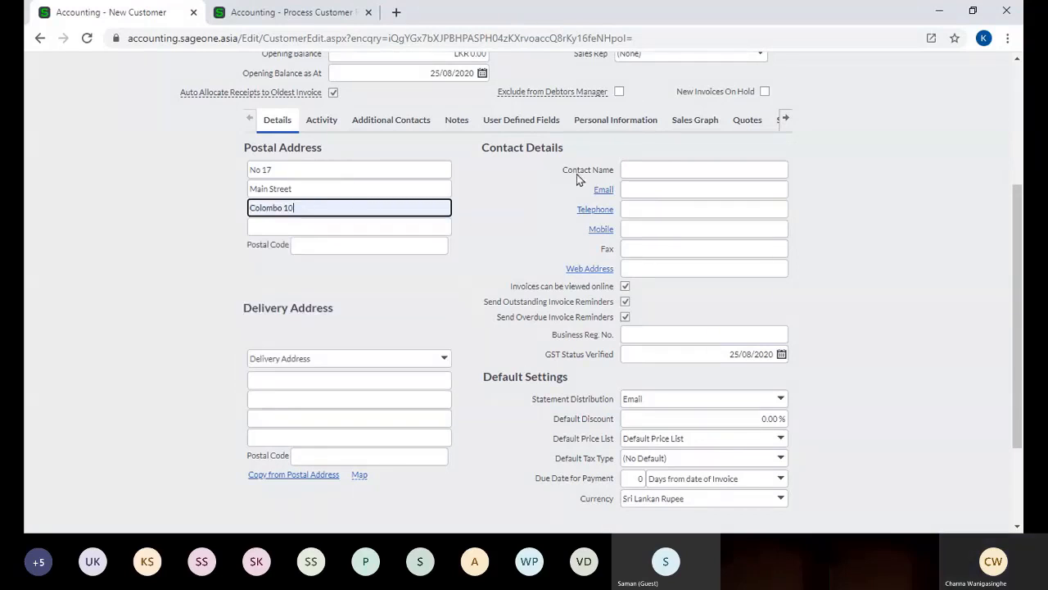
{"action": "left_click", "coordinate": [537, 204]}
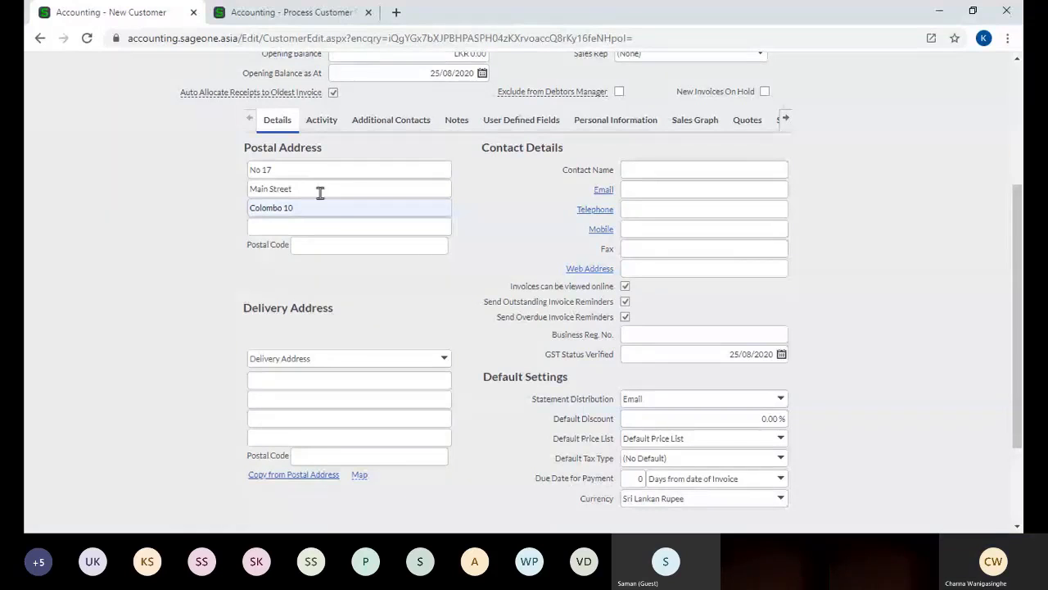
Try the map link of the new customer's empty delivery address.
{"action": "scroll", "coordinate": [336, 225], "scroll_direction": "down", "scroll_amount": 1}
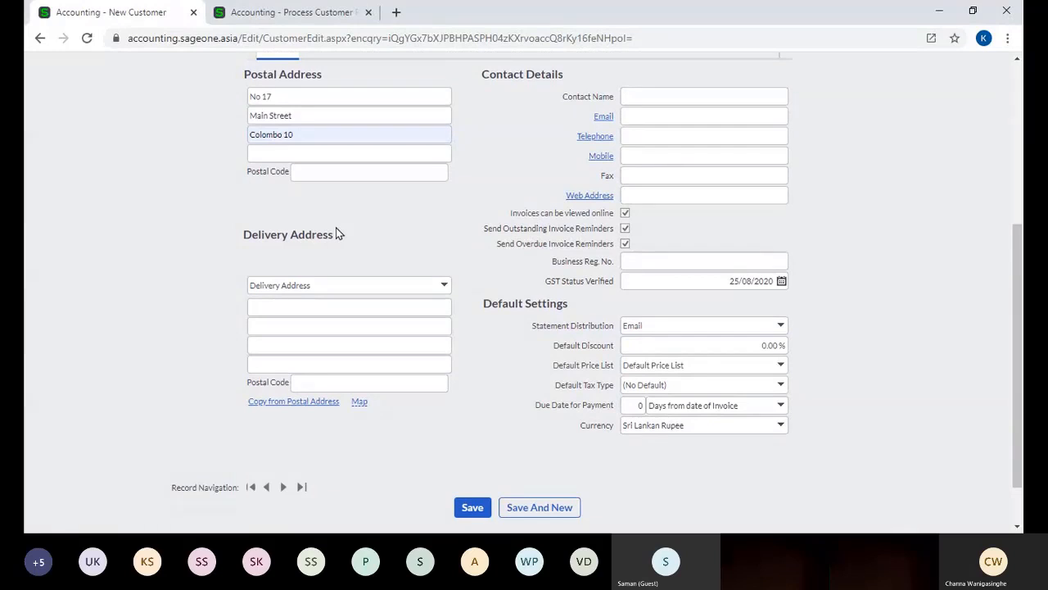
{"action": "left_click", "coordinate": [340, 308]}
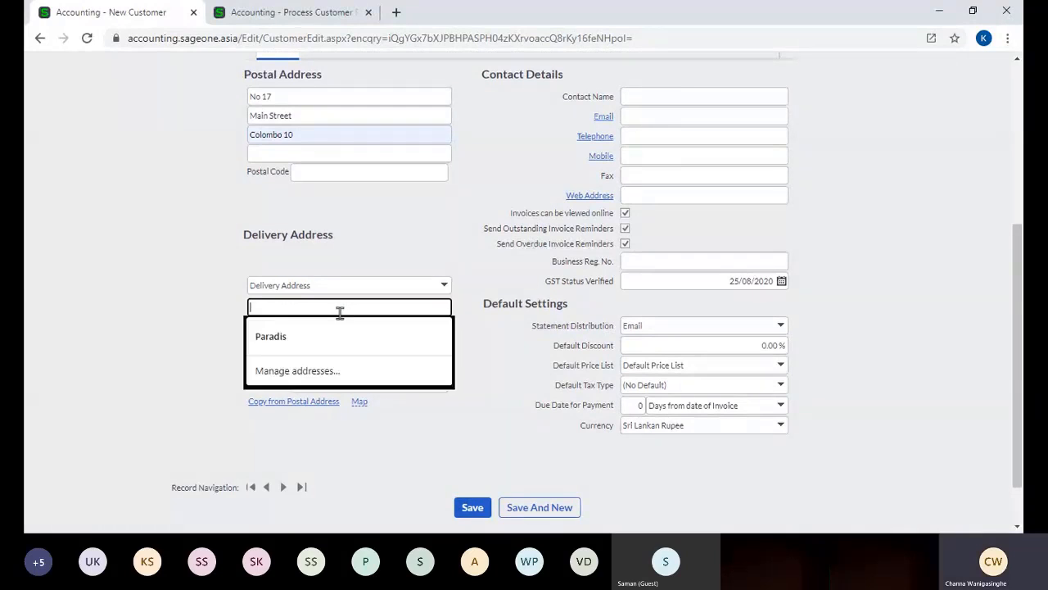
{"action": "left_click", "coordinate": [334, 262]}
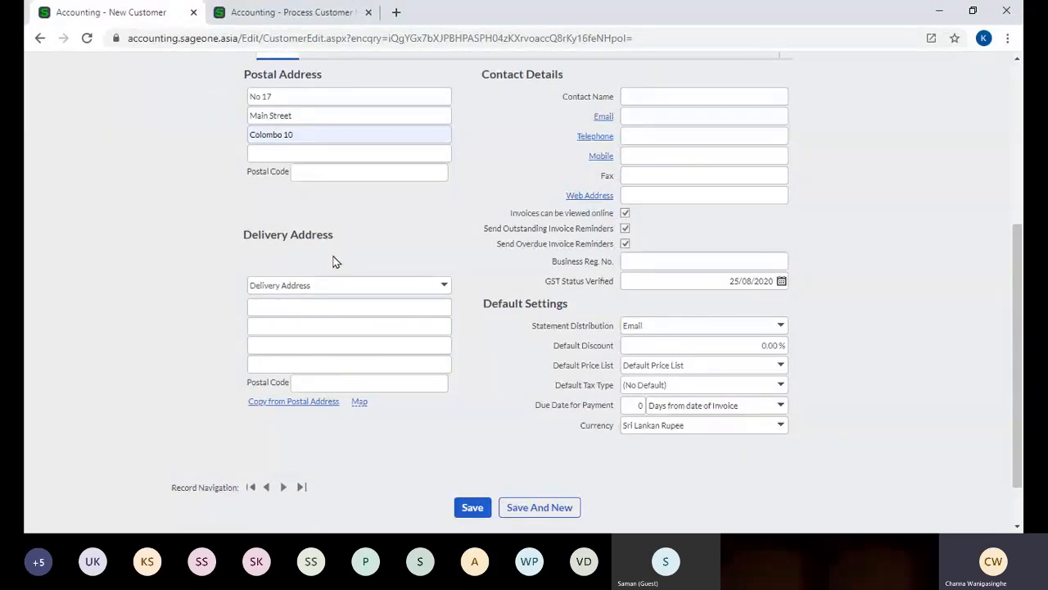
{"action": "left_click", "coordinate": [325, 306]}
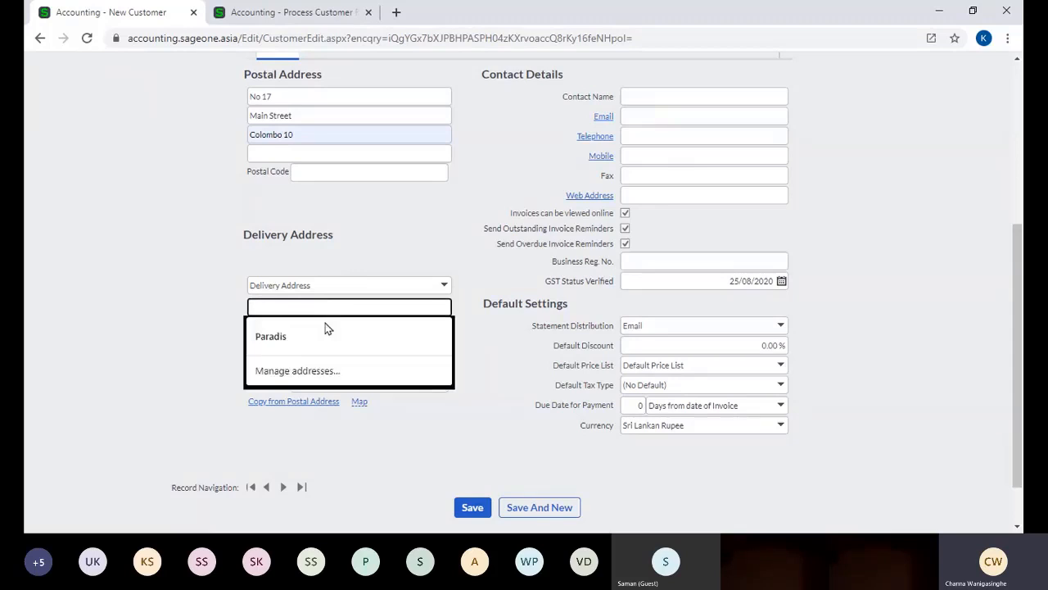
{"action": "left_click", "coordinate": [213, 301]}
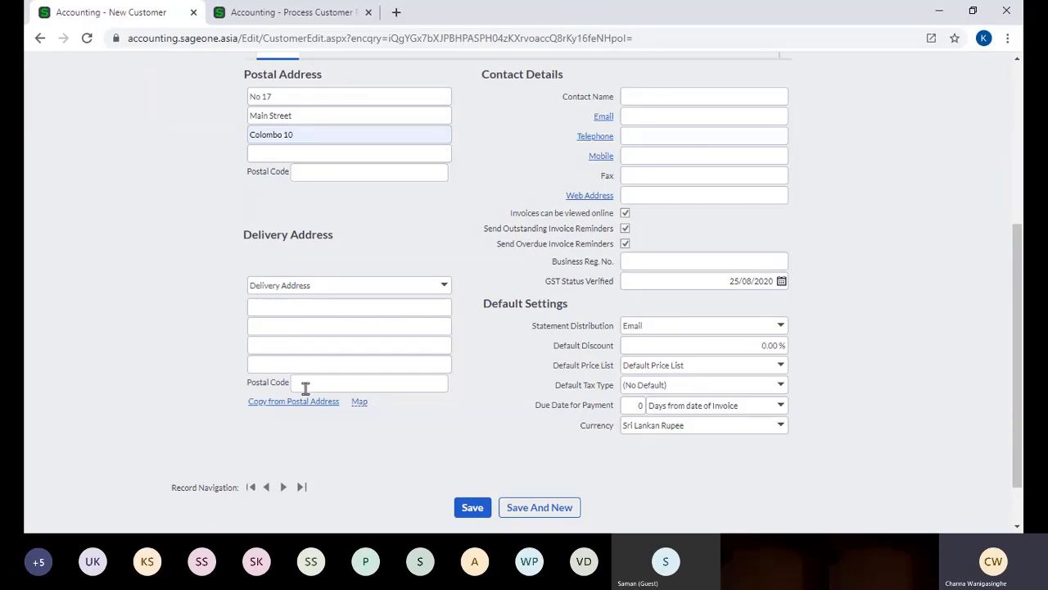
{"action": "left_click", "coordinate": [359, 403]}
{"action": "left_click", "coordinate": [521, 315]}
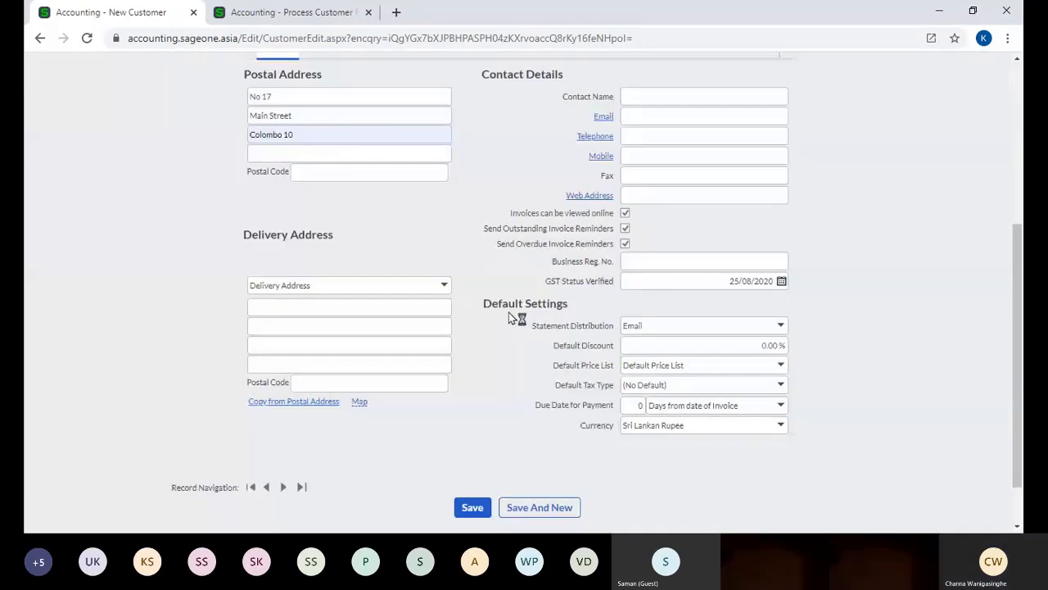
Enter Colombo in the first line of the delivery address.
{"action": "left_click", "coordinate": [302, 309]}
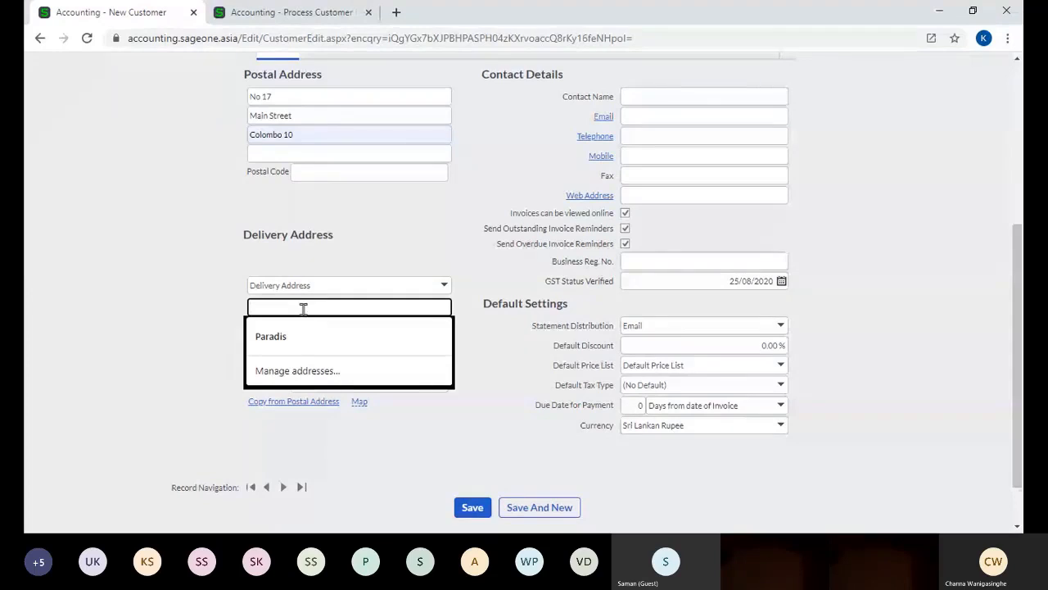
{"action": "type", "text": "Colom"}
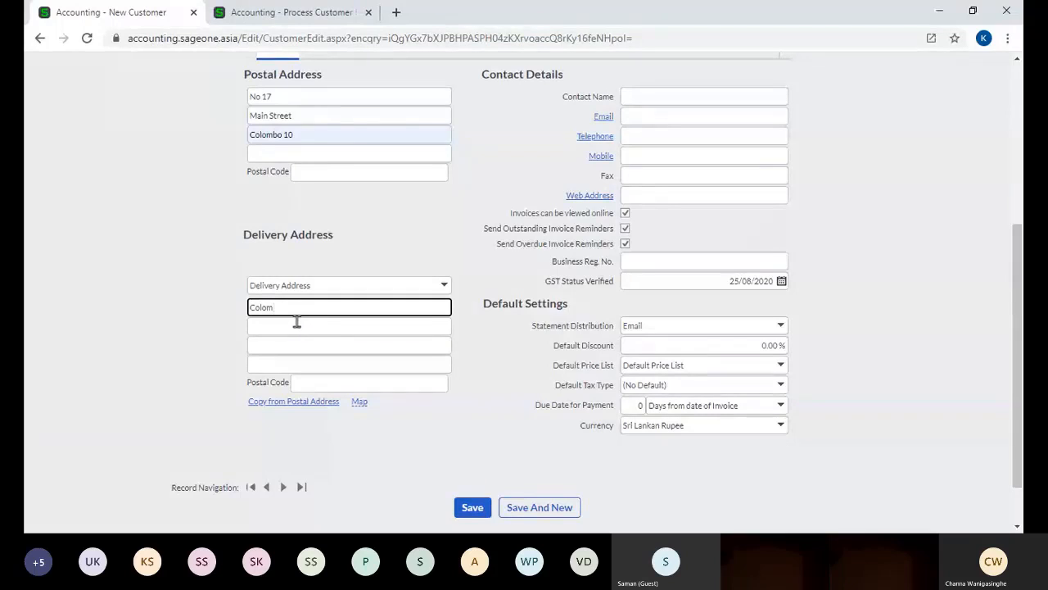
{"action": "type", "text": "bo"}
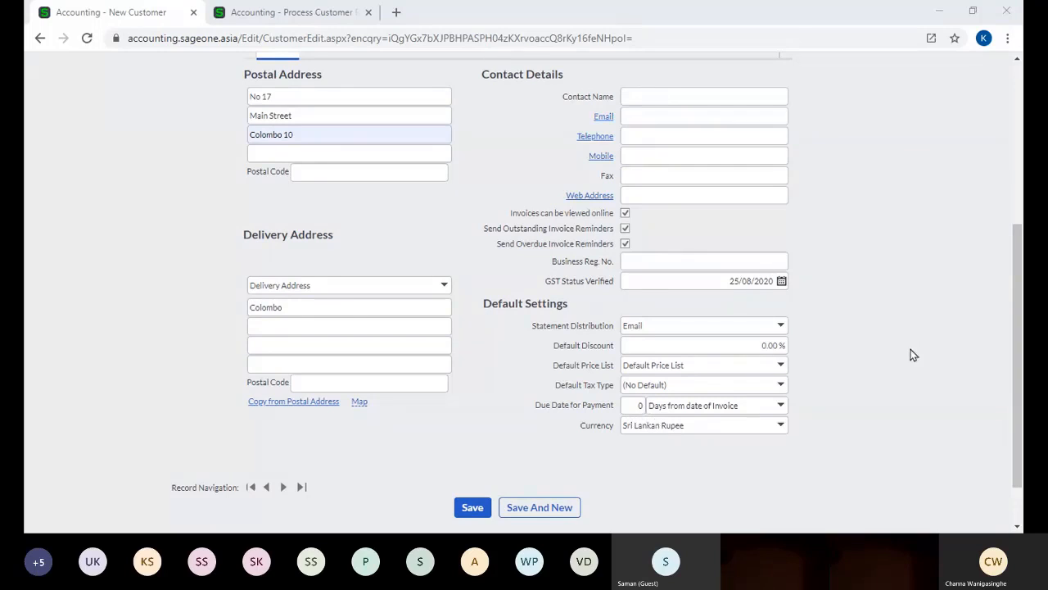
{"action": "key", "text": "alt+Tab"}
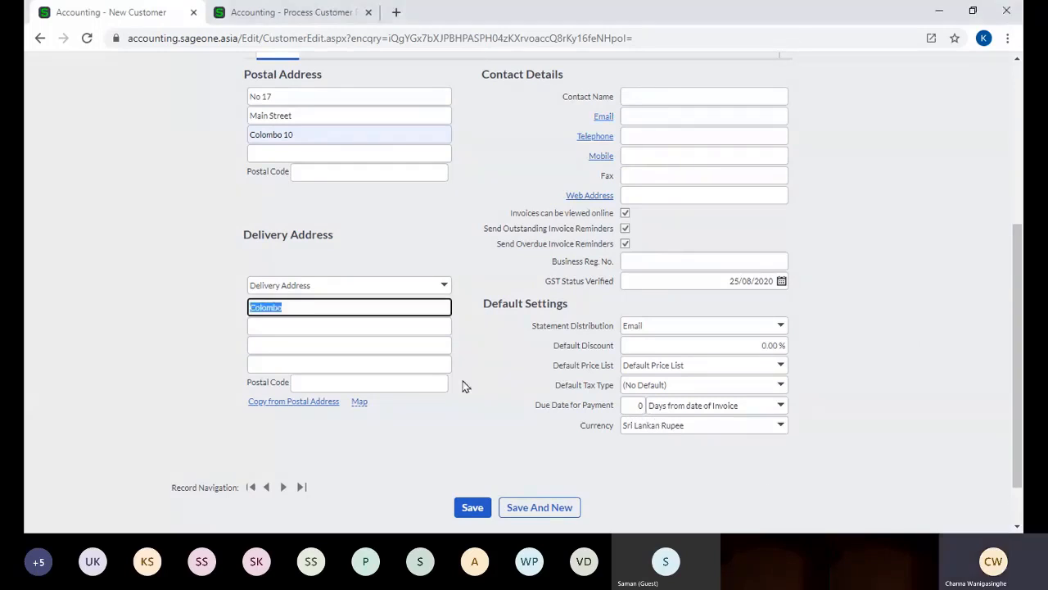
Copy the postal address into the customer's delivery address.
{"action": "left_click", "coordinate": [300, 90]}
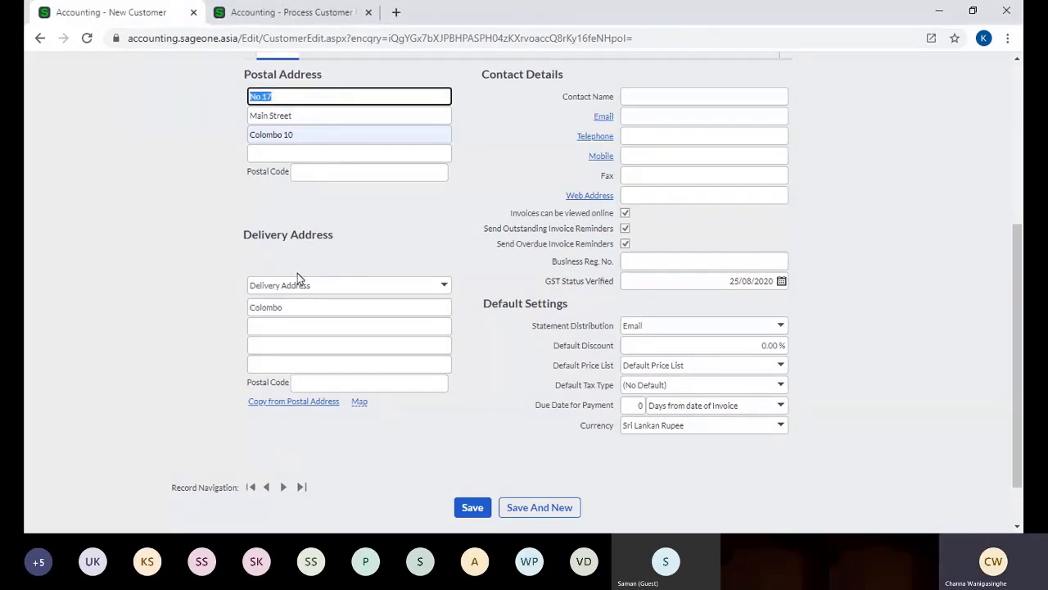
{"action": "left_click", "coordinate": [314, 307]}
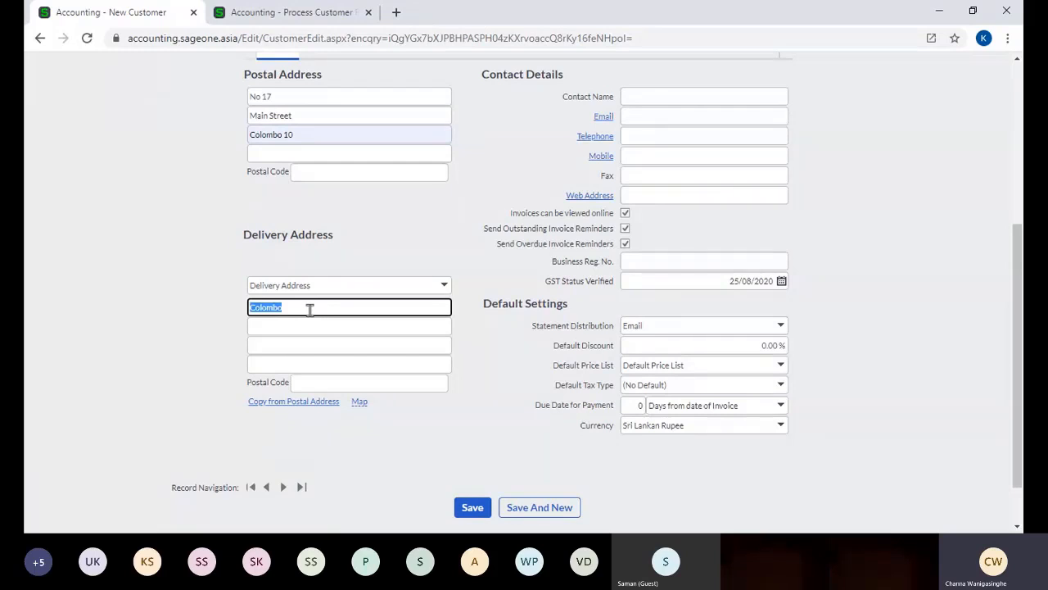
{"action": "left_click", "coordinate": [283, 401]}
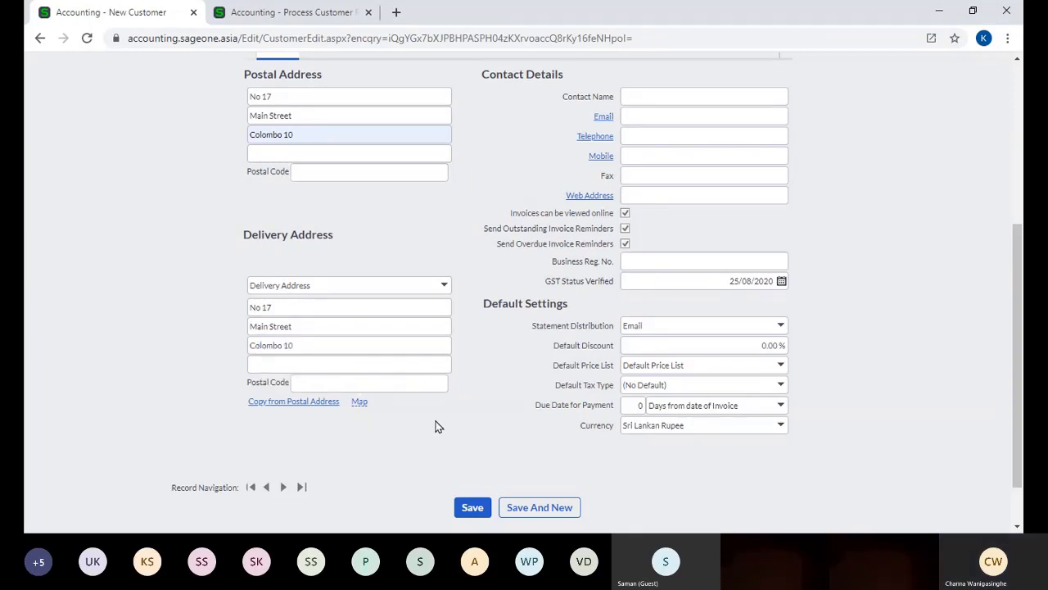
Enter the contact person's name in the new customer's contact details.
{"action": "scroll", "coordinate": [439, 423], "scroll_direction": "up", "scroll_amount": 1}
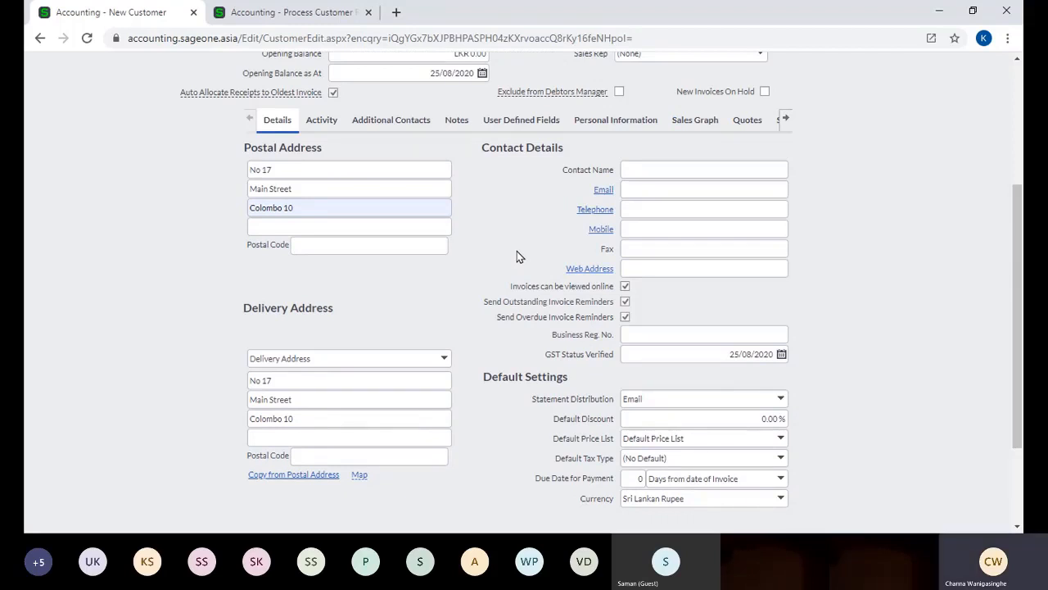
{"action": "left_click", "coordinate": [631, 172]}
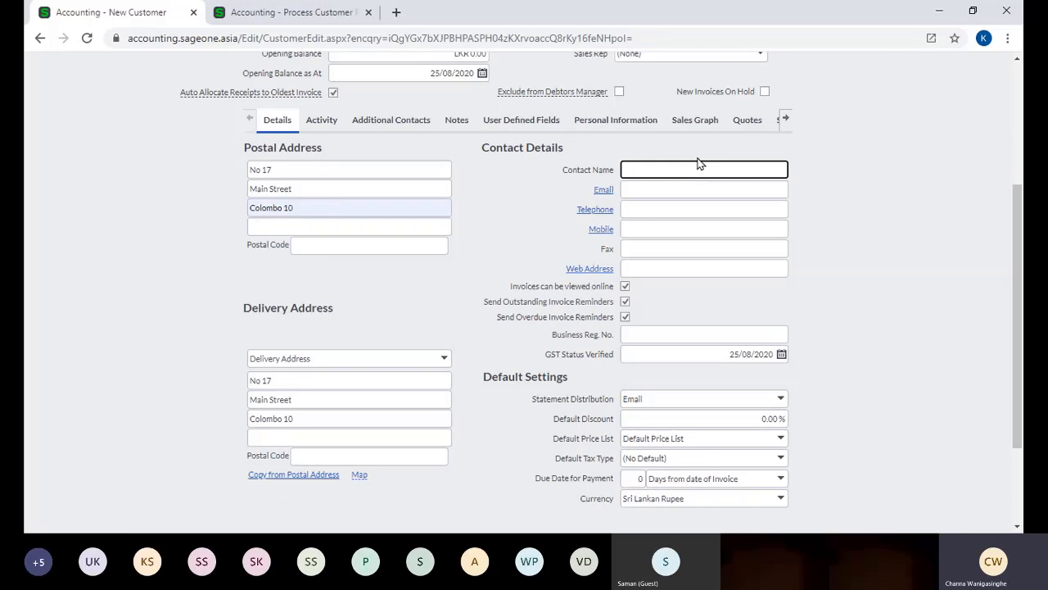
{"action": "type", "text": "Mr. Amal"}
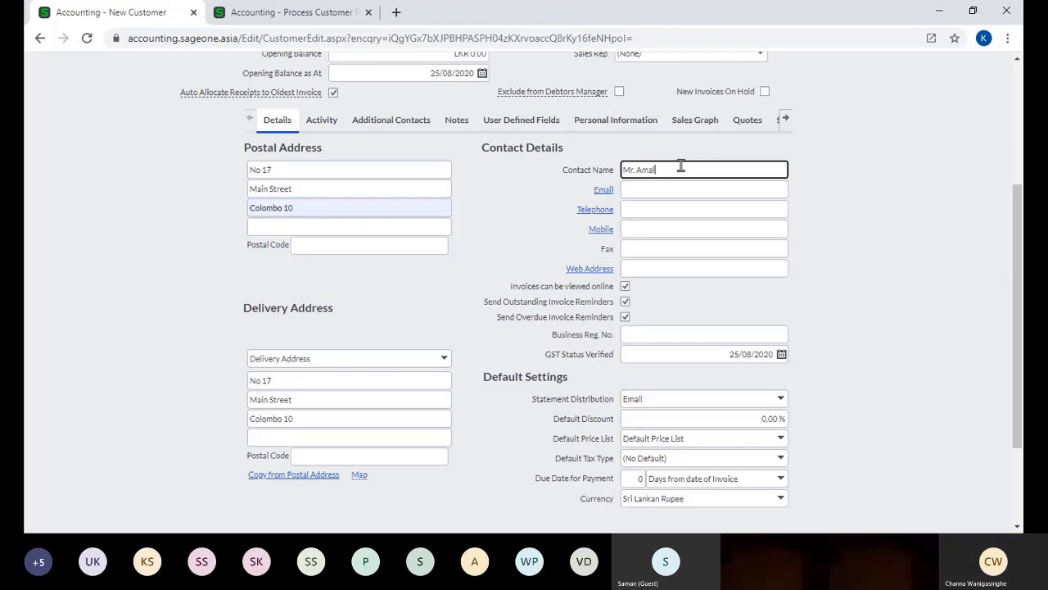
{"action": "left_click", "coordinate": [831, 198]}
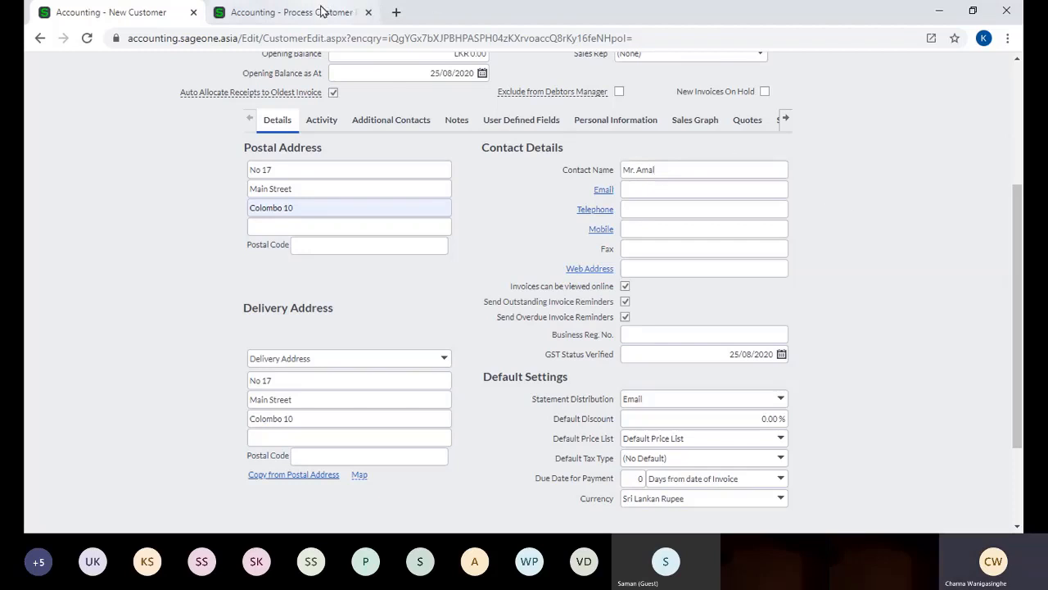
Examine the email field in the new customer's contact details.
{"action": "left_click", "coordinate": [321, 11]}
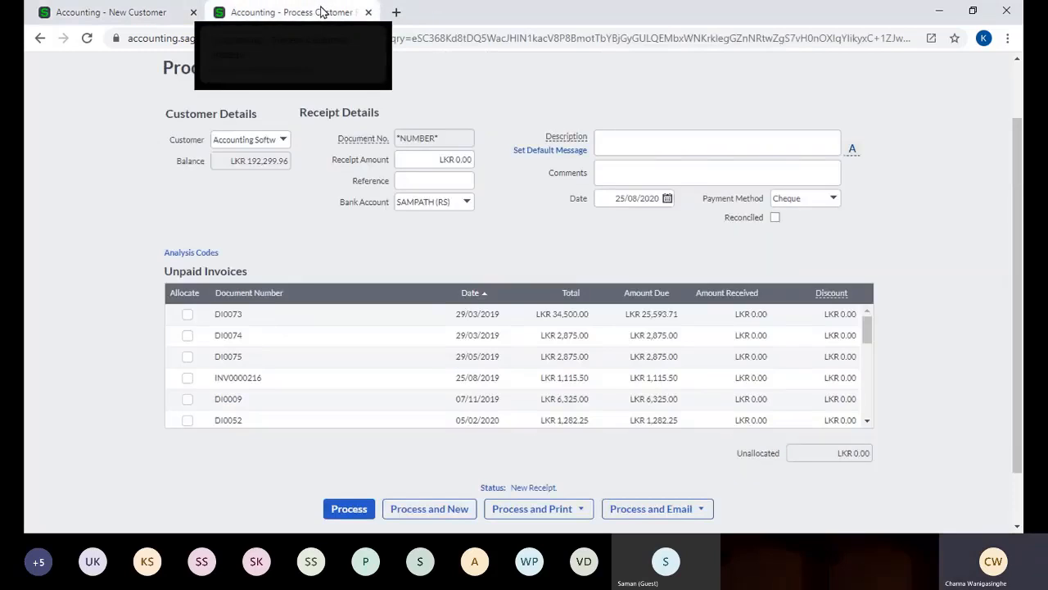
{"action": "left_click", "coordinate": [148, 9]}
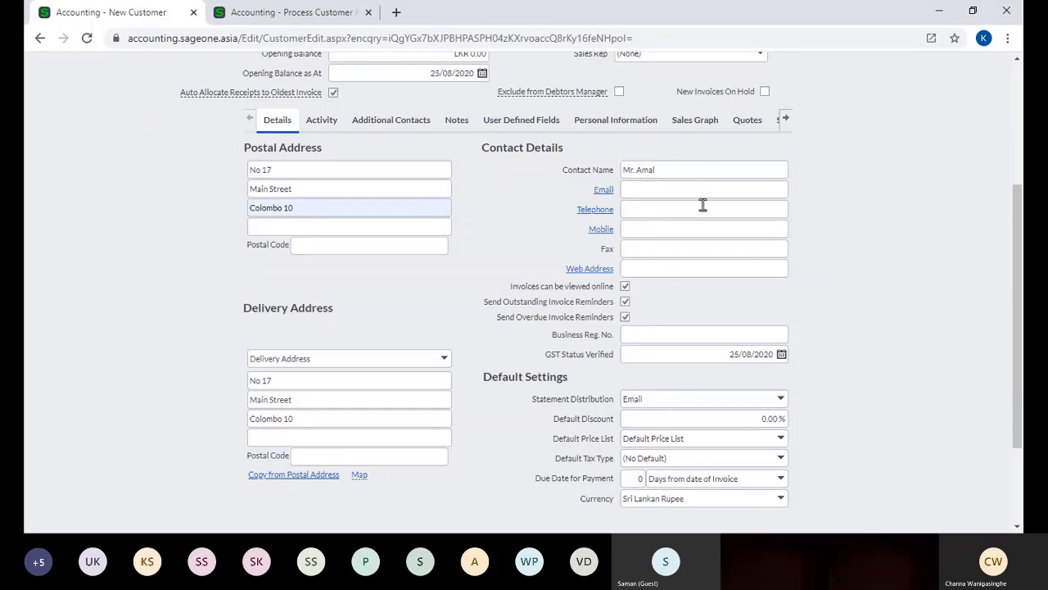
{"action": "left_click", "coordinate": [691, 189]}
{"action": "left_click", "coordinate": [878, 191]}
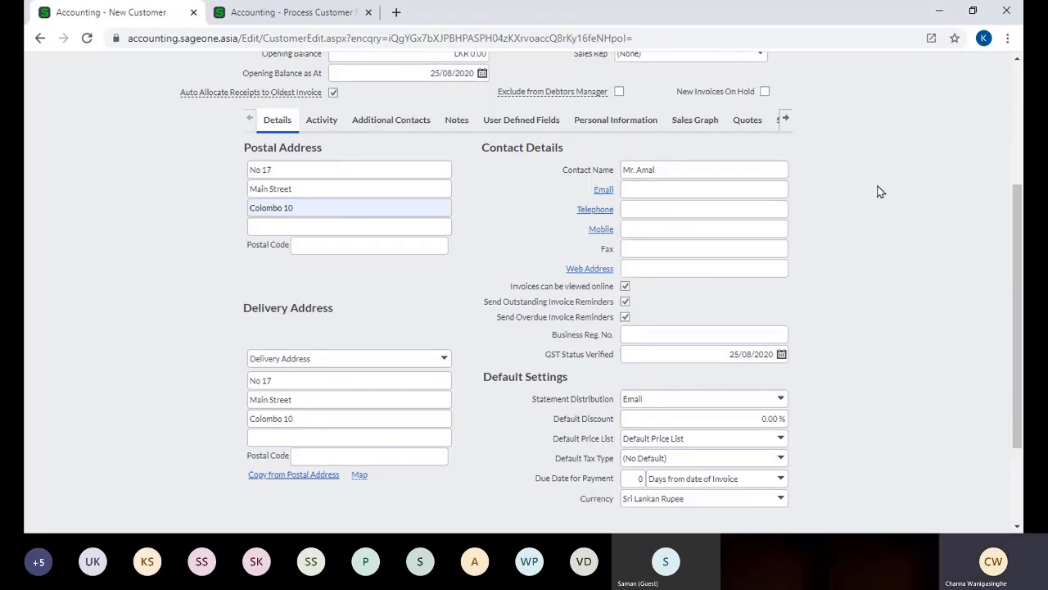
{"action": "left_click", "coordinate": [743, 187]}
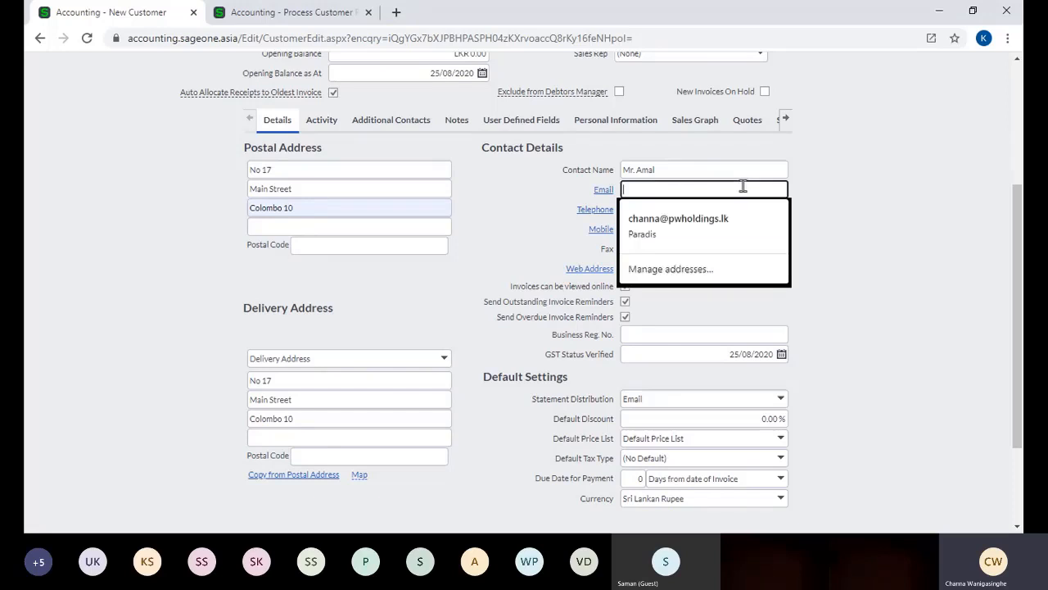
{"action": "left_click", "coordinate": [847, 221]}
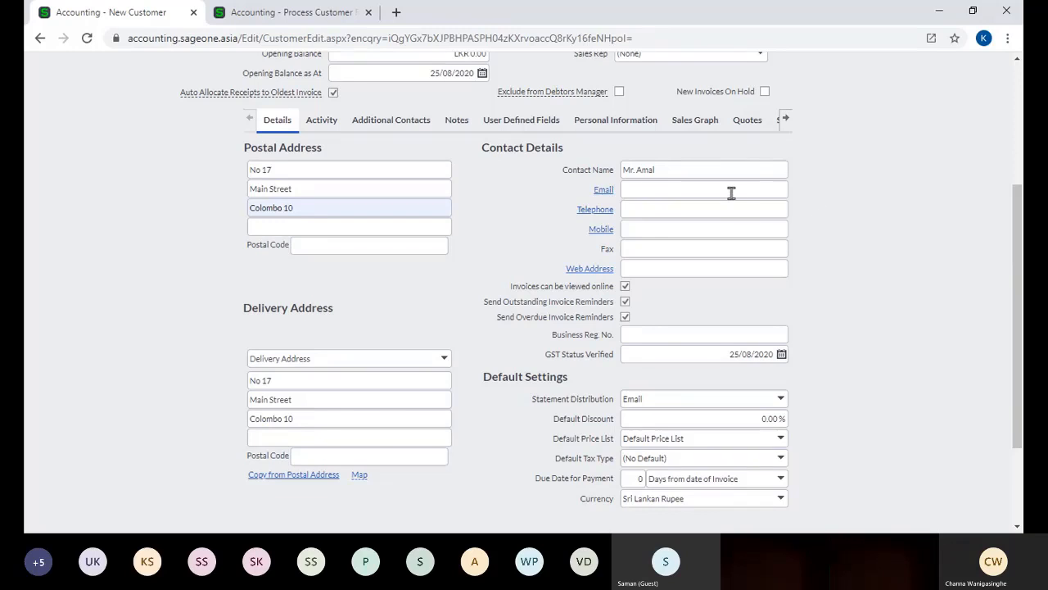
{"action": "left_click", "coordinate": [729, 190]}
{"action": "left_click", "coordinate": [847, 211]}
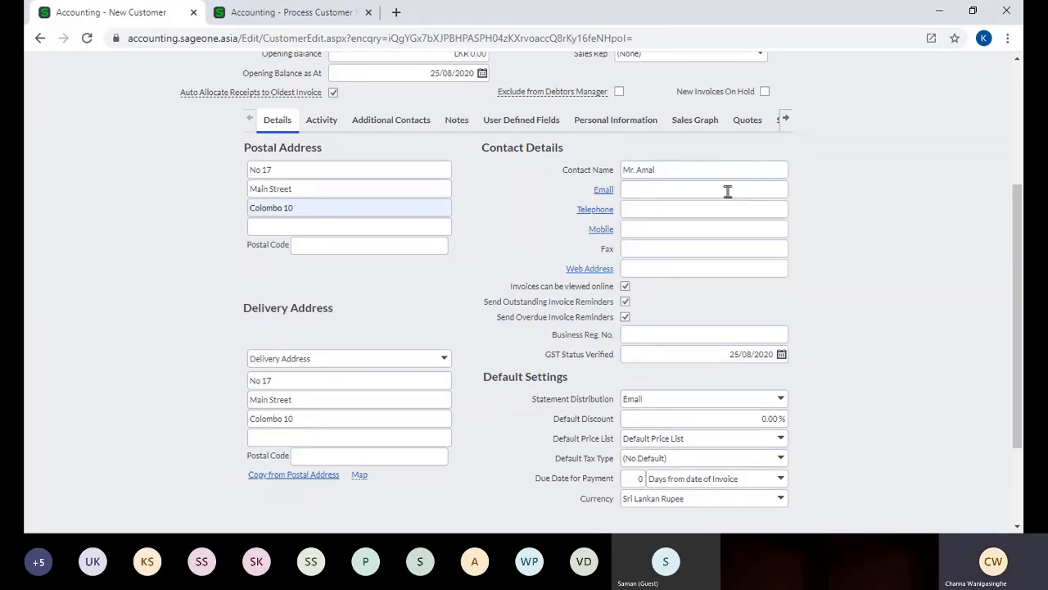
Try Print and then Email as the new customer's default statement distribution.
{"action": "left_click", "coordinate": [781, 399]}
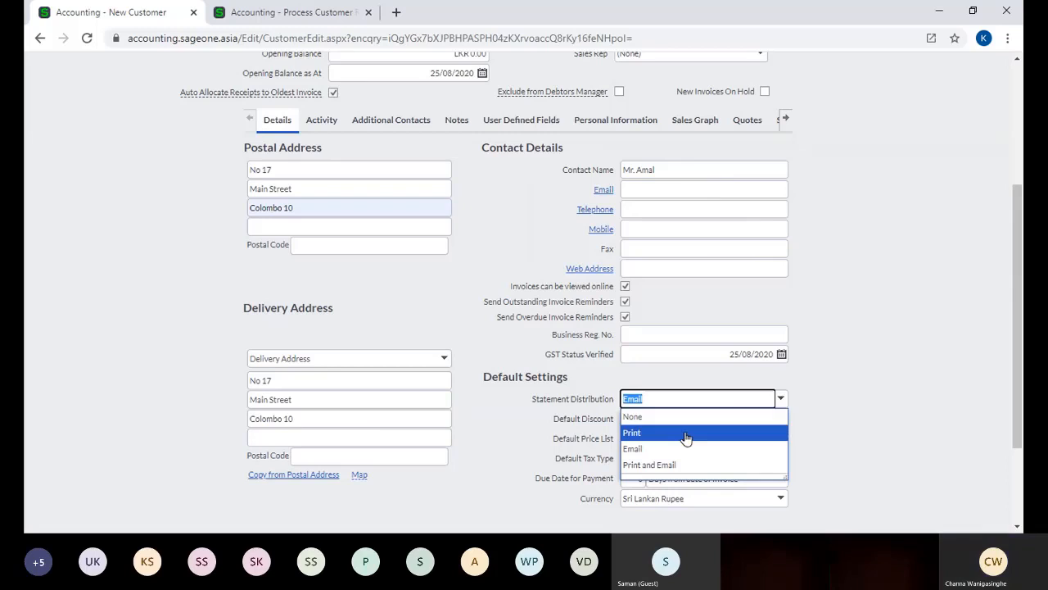
{"action": "left_click", "coordinate": [691, 432]}
{"action": "left_click", "coordinate": [840, 375]}
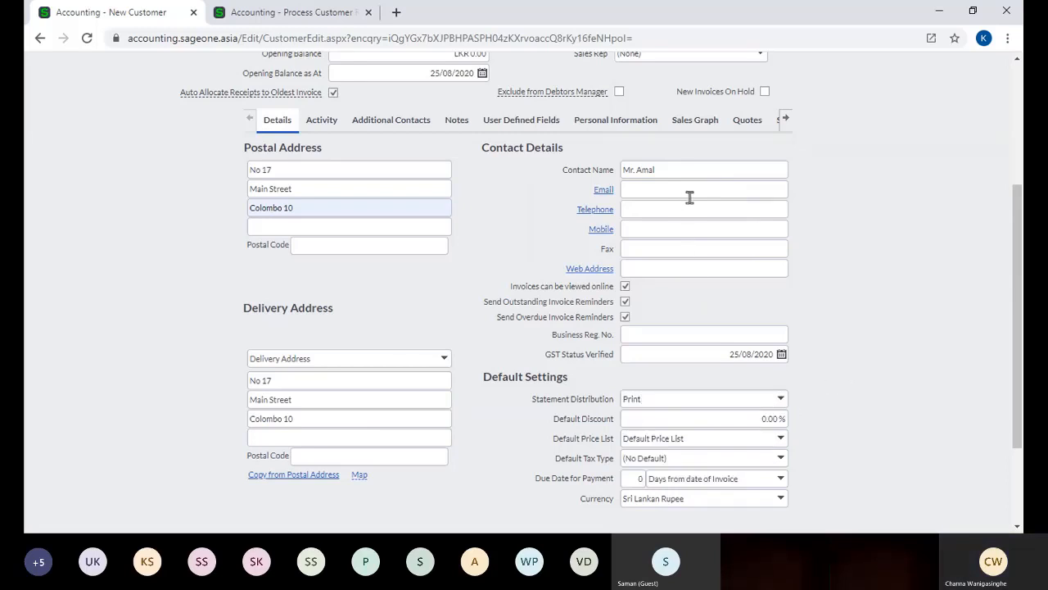
{"action": "left_click", "coordinate": [781, 399]}
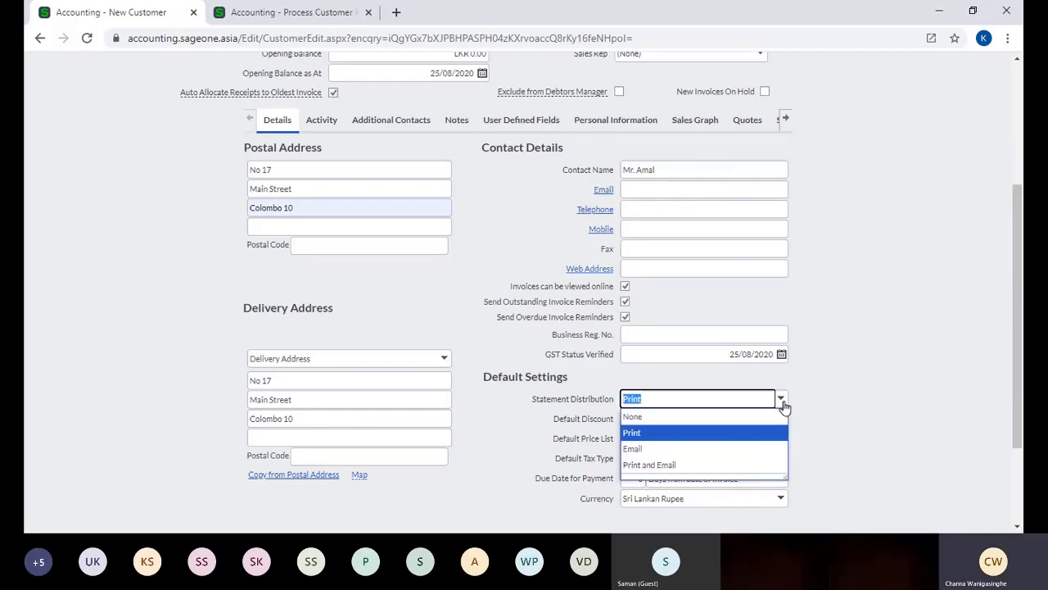
{"action": "left_click", "coordinate": [701, 450]}
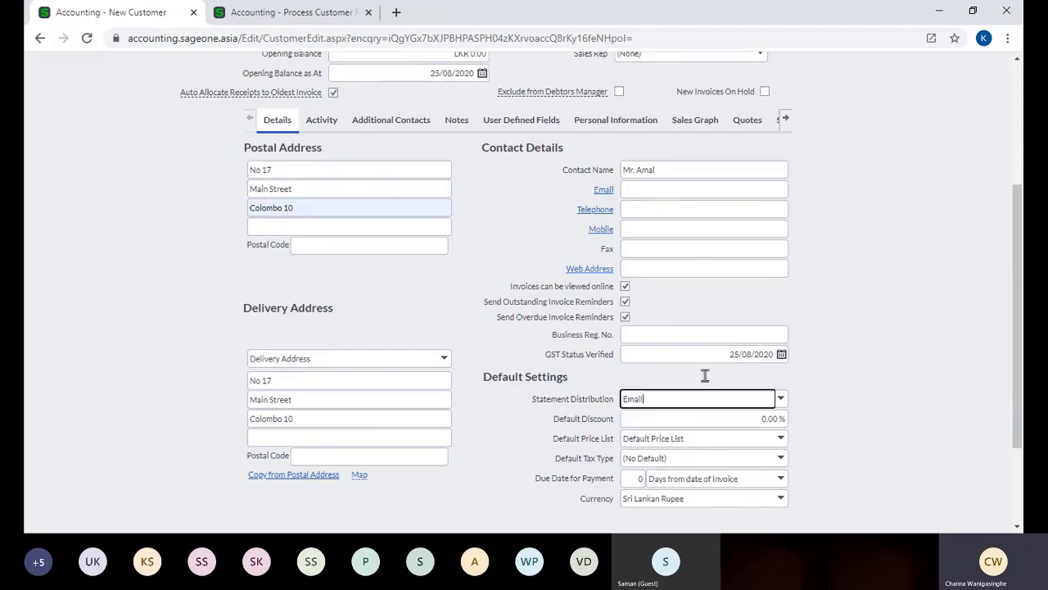
Set the new customer's default statement distribution to Print.
{"action": "left_click", "coordinate": [684, 193]}
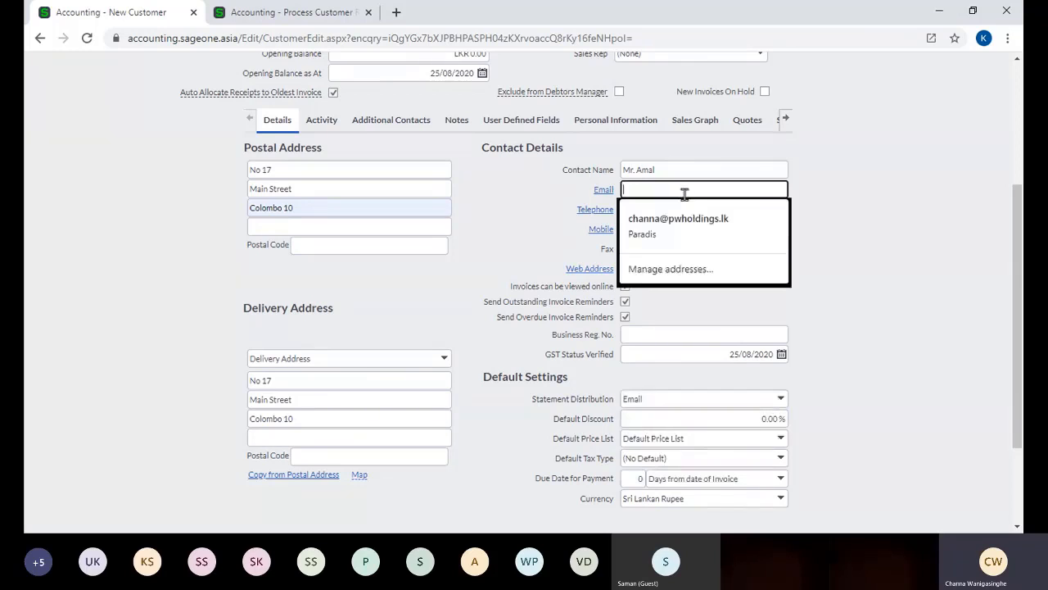
{"action": "left_click", "coordinate": [780, 399]}
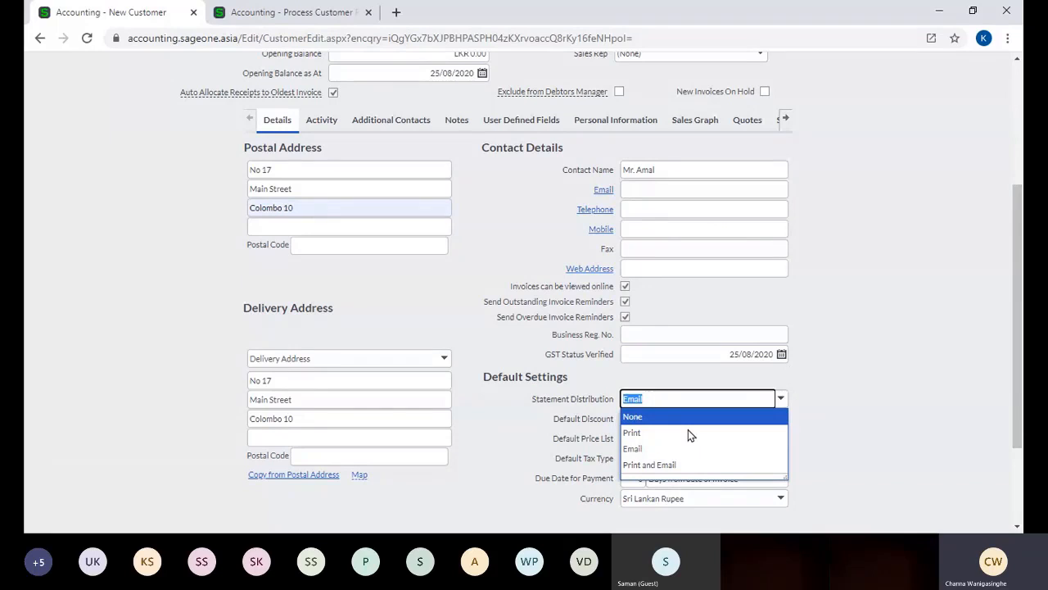
{"action": "left_click", "coordinate": [688, 431]}
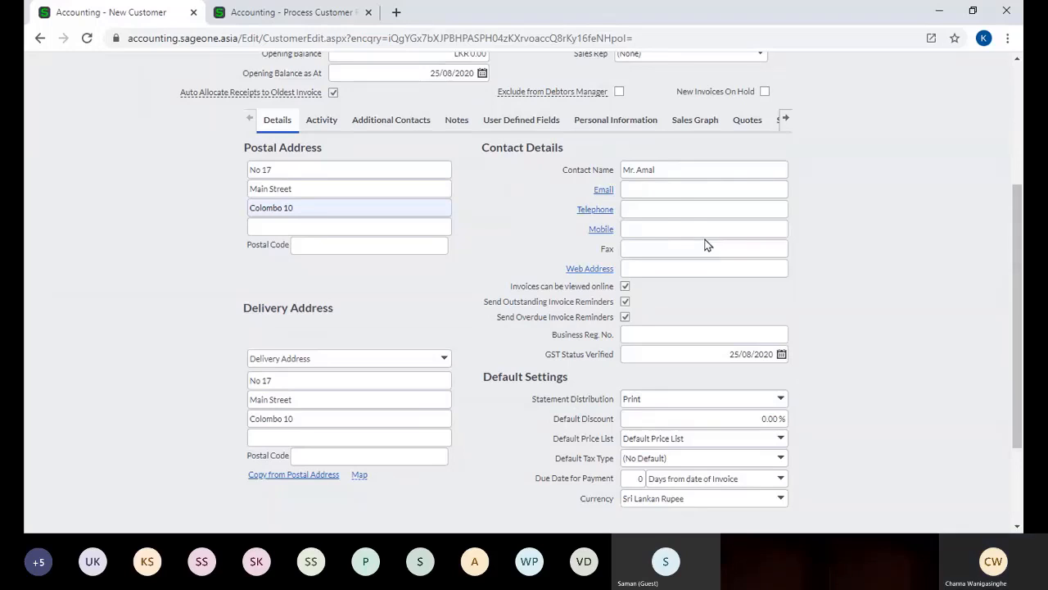
Examine the telephone and mobile fields in the new customer's contact details.
{"action": "left_click", "coordinate": [680, 208]}
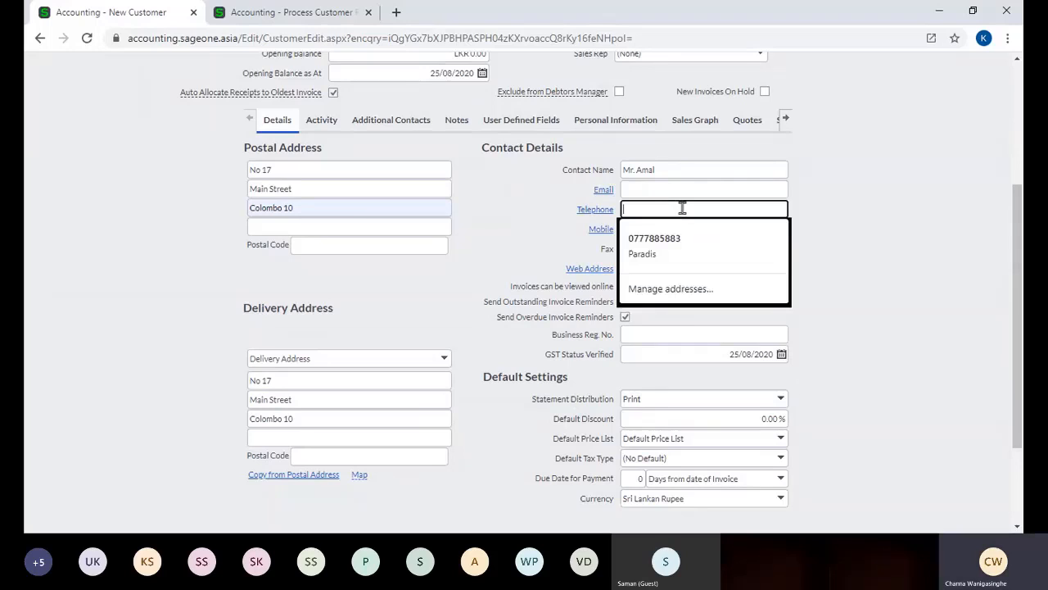
{"action": "left_click", "coordinate": [840, 232]}
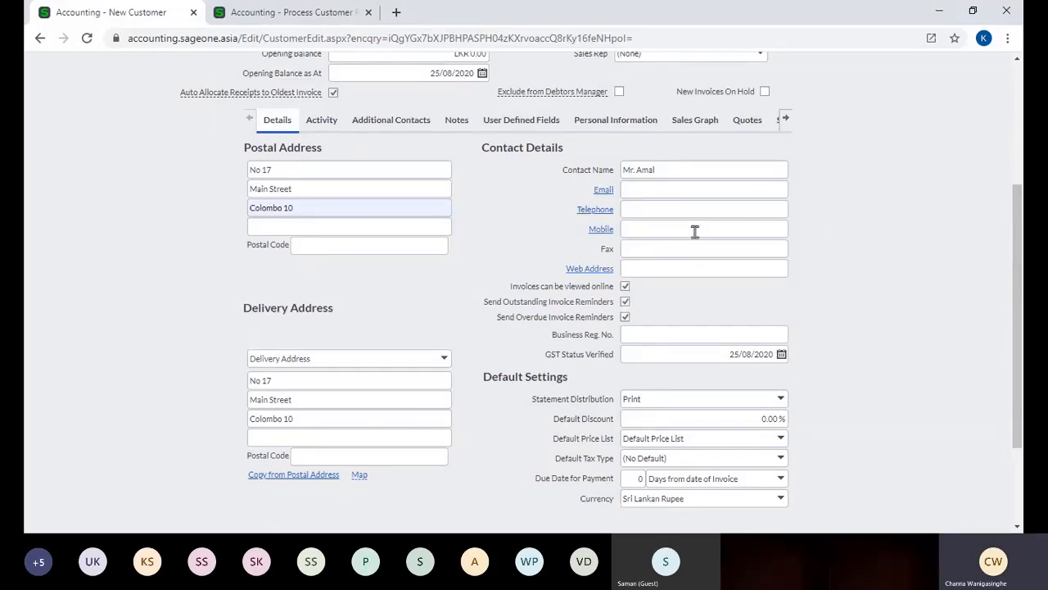
{"action": "left_click", "coordinate": [674, 231]}
{"action": "left_click", "coordinate": [834, 264]}
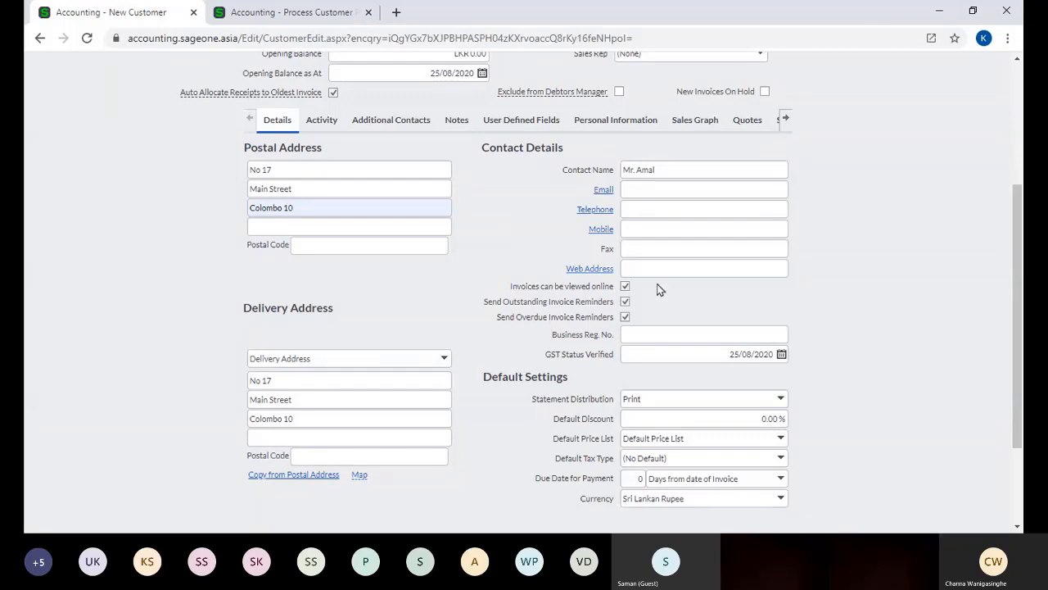
Leave the unprocessed receipt and open the Customer Zone section of the company settings.
{"action": "left_click", "coordinate": [298, 12]}
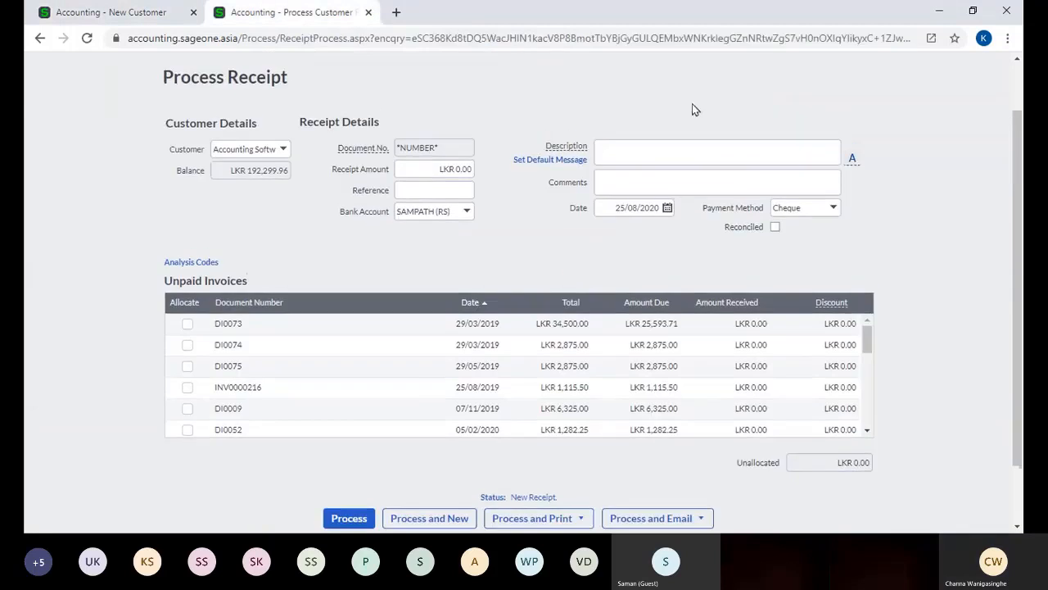
{"action": "mouse_move", "coordinate": [584, 104]}
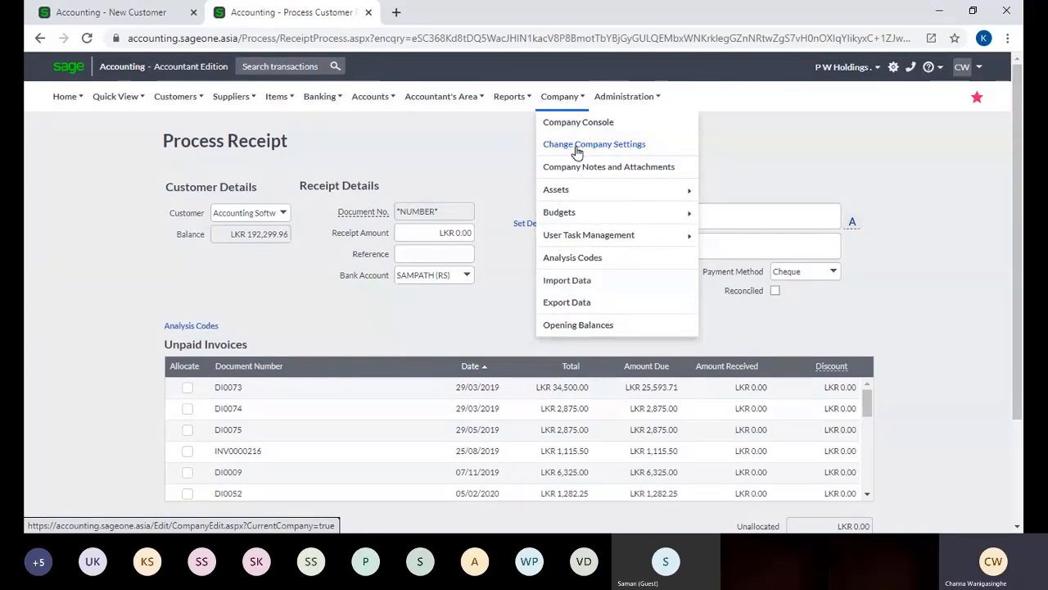
{"action": "left_click", "coordinate": [577, 148]}
{"action": "left_click", "coordinate": [595, 123]}
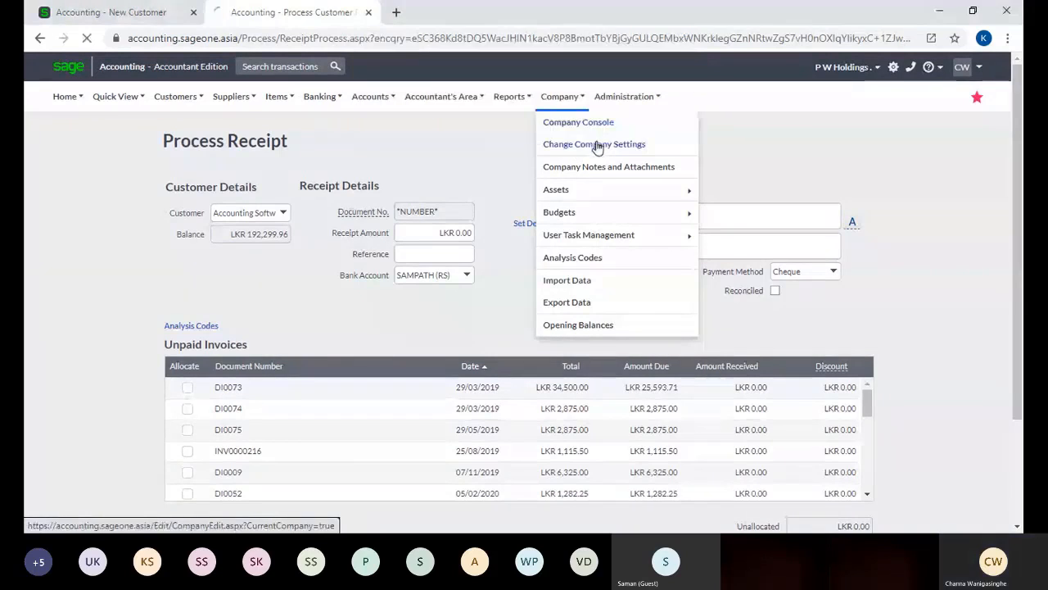
{"action": "left_click", "coordinate": [596, 146]}
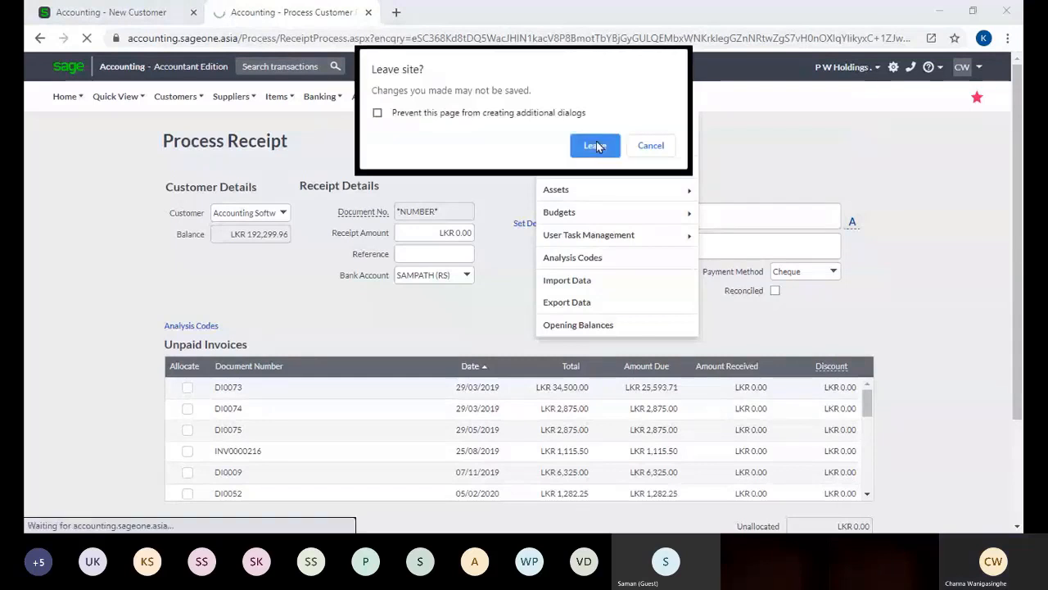
{"action": "left_click", "coordinate": [600, 151]}
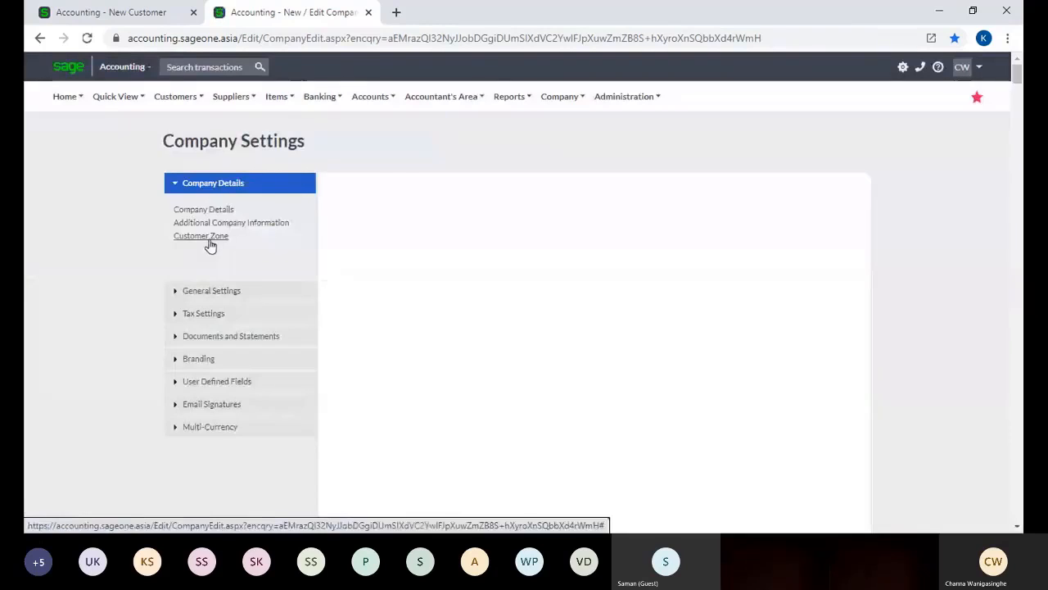
{"action": "left_click", "coordinate": [210, 241]}
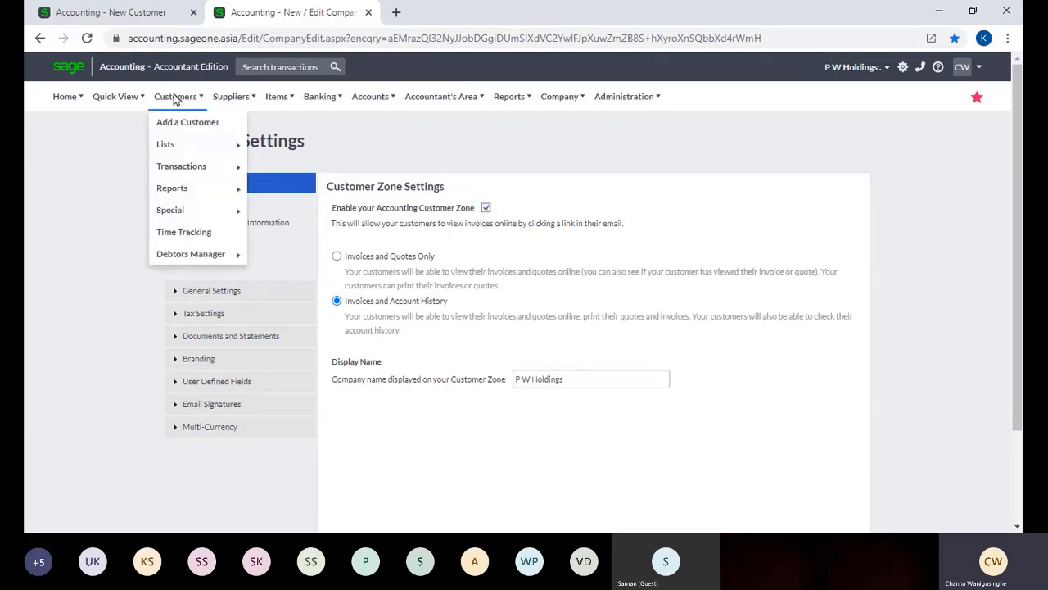
Compare the new customer's online invoice viewing option with the company's Customer Zone settings.
{"action": "left_click", "coordinate": [152, 14]}
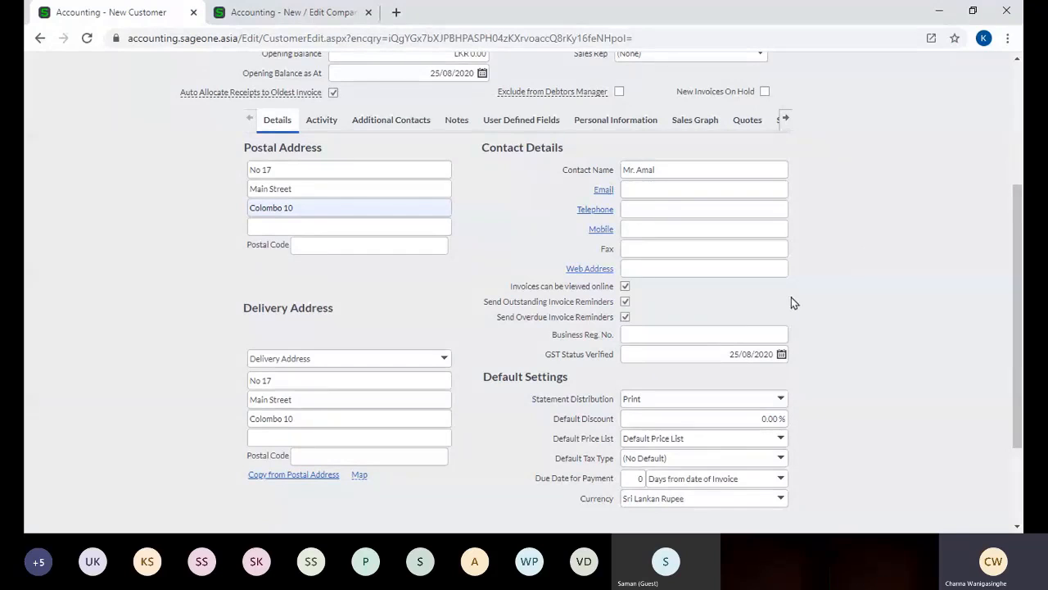
{"action": "scroll", "coordinate": [712, 297], "scroll_direction": "down", "scroll_amount": 1}
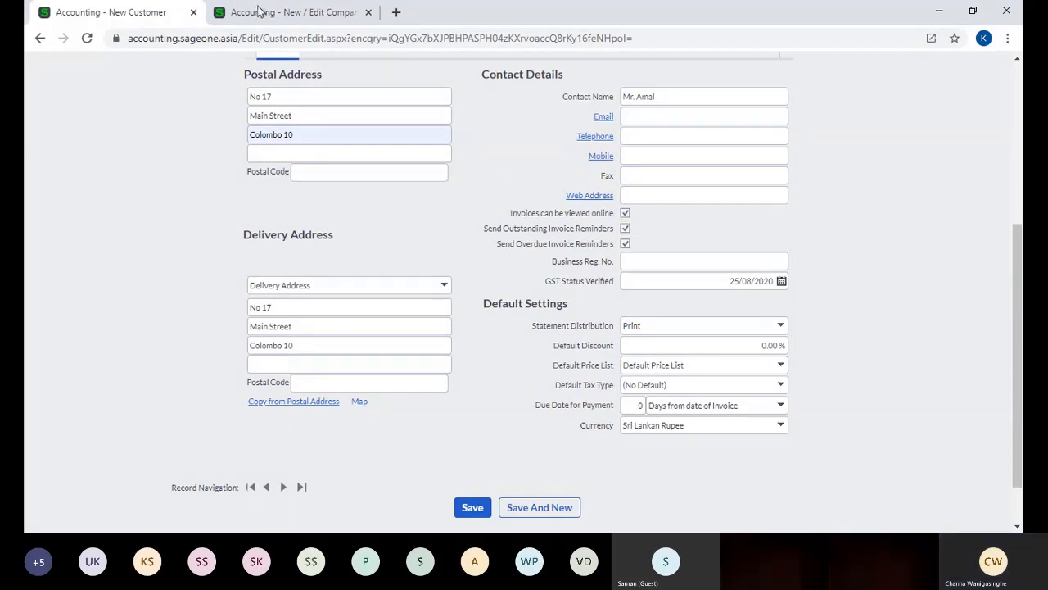
{"action": "left_click", "coordinate": [283, 15]}
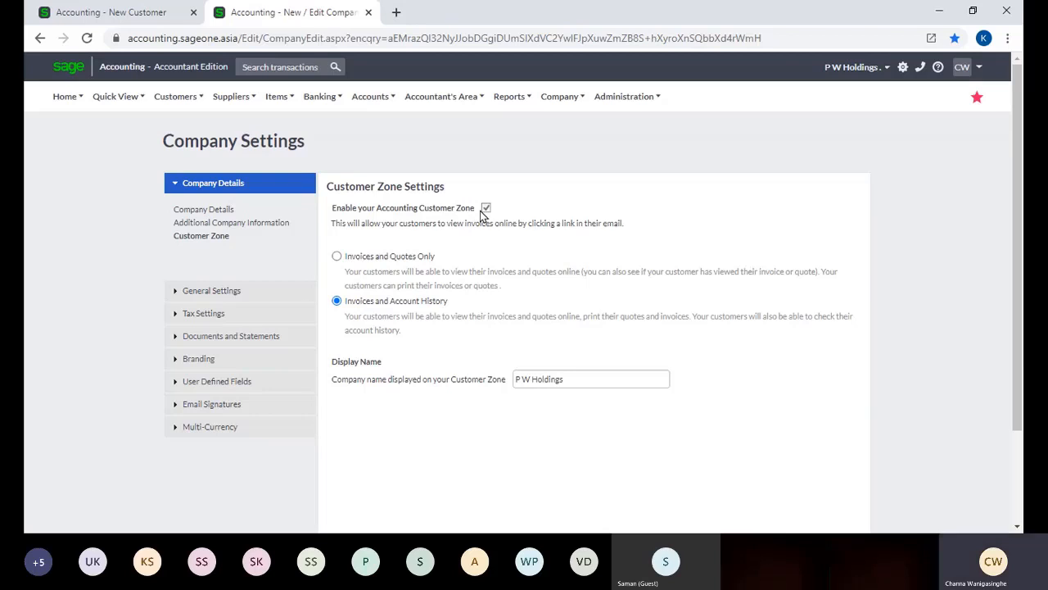
{"action": "left_click", "coordinate": [82, 10]}
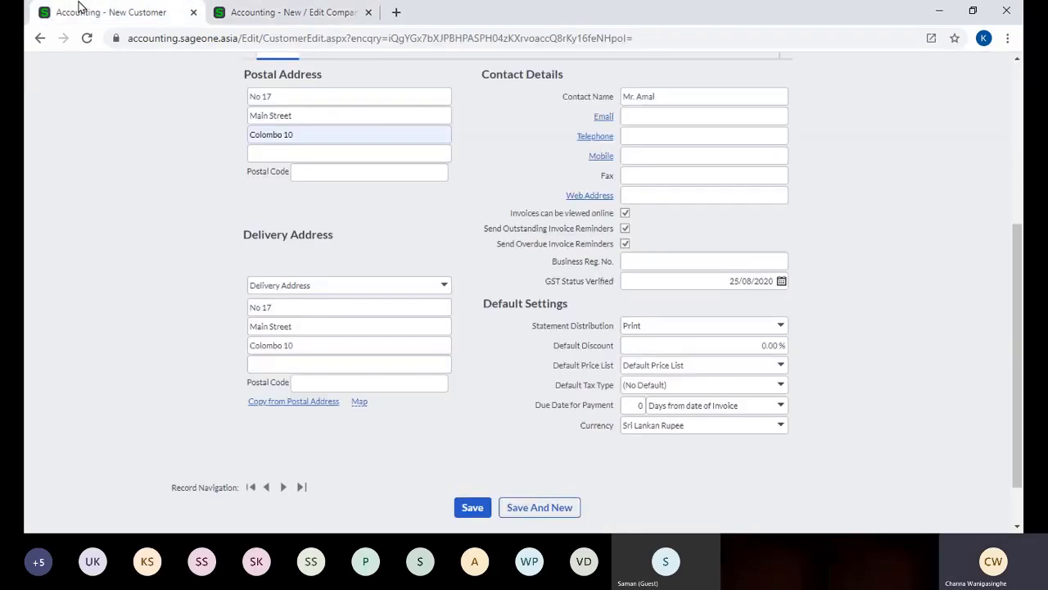
Disable online invoice viewing for the new customer and enable it again.
{"action": "left_click", "coordinate": [625, 214]}
{"action": "scroll", "coordinate": [505, 241], "scroll_direction": "up", "scroll_amount": 1}
{"action": "scroll", "coordinate": [507, 236], "scroll_direction": "up", "scroll_amount": 1}
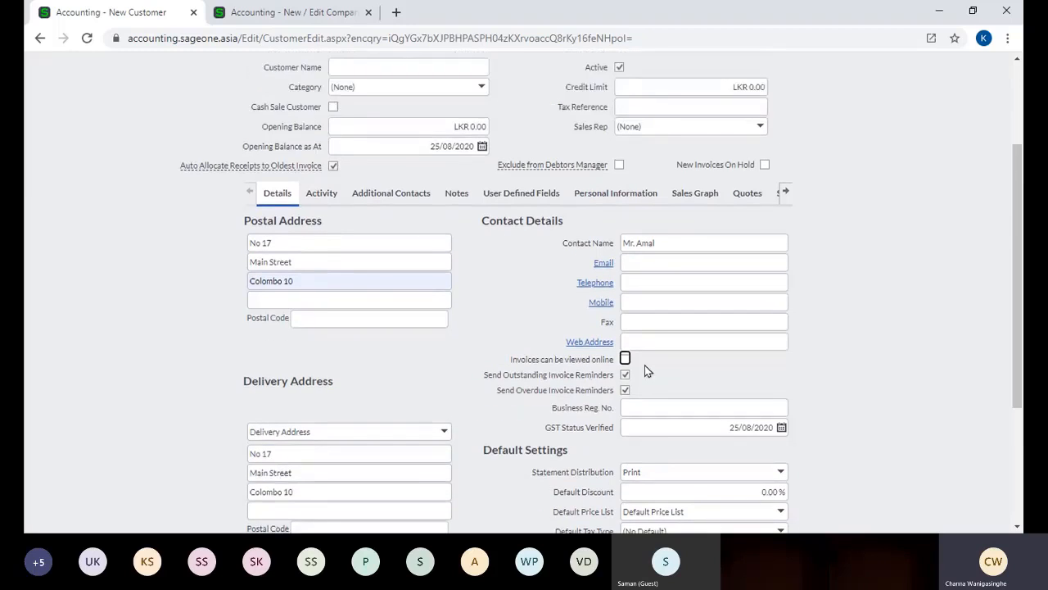
{"action": "scroll", "coordinate": [642, 365], "scroll_direction": "up", "scroll_amount": 1}
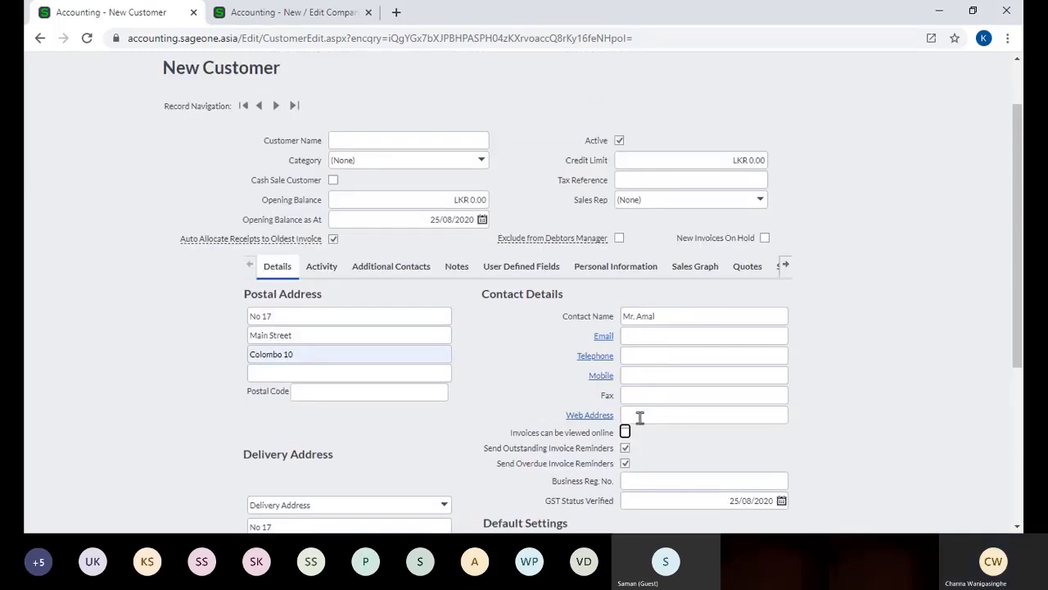
{"action": "scroll", "coordinate": [625, 434], "scroll_direction": "down", "scroll_amount": 1}
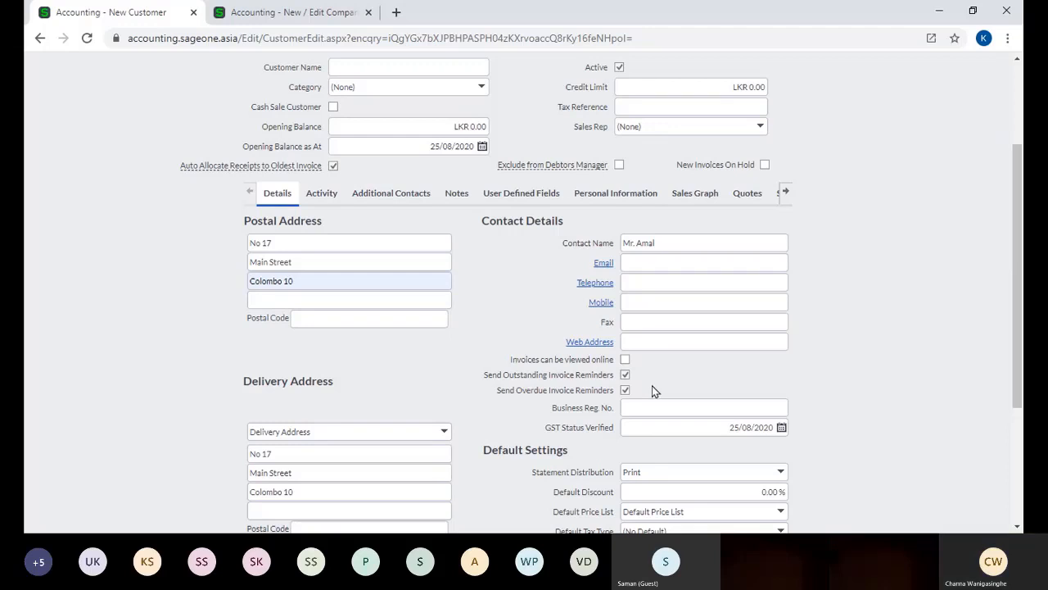
{"action": "scroll", "coordinate": [655, 388], "scroll_direction": "down", "scroll_amount": 2}
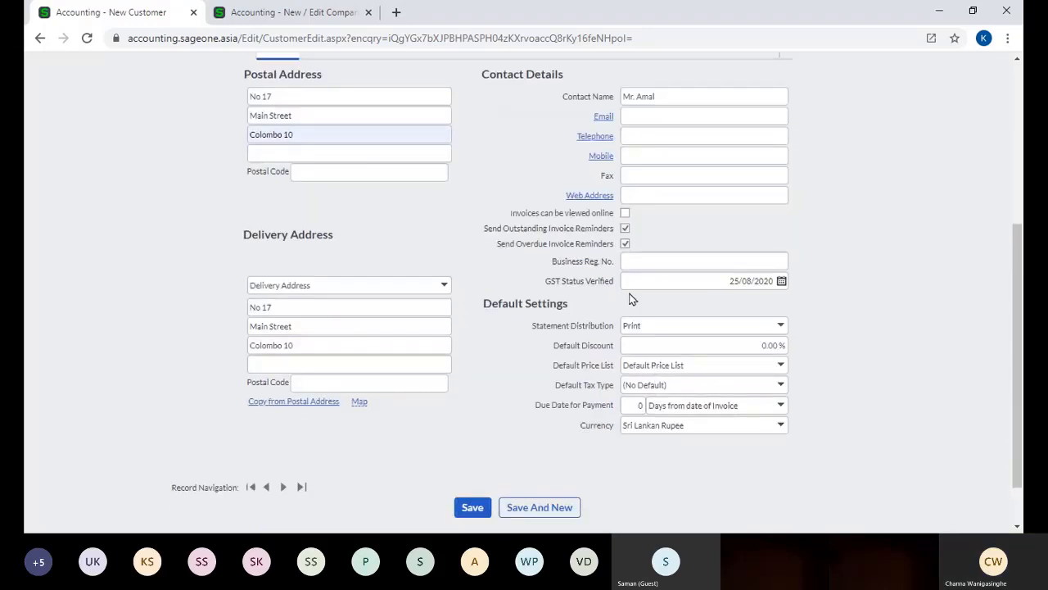
{"action": "left_click", "coordinate": [625, 213]}
Review the new customer's business registration number field, default settings and email field.
{"action": "left_click", "coordinate": [713, 260]}
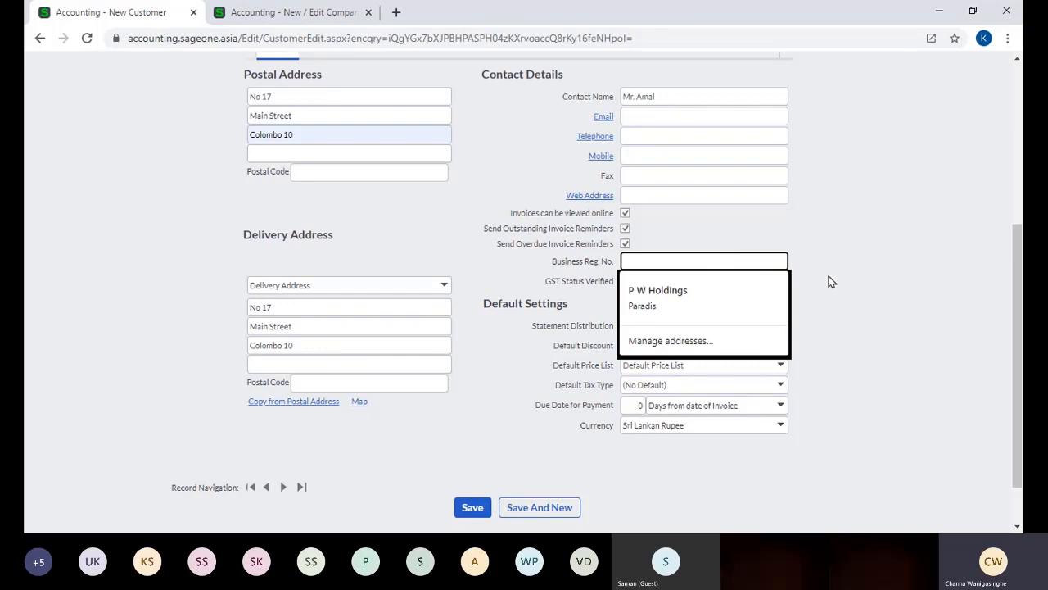
{"action": "left_click", "coordinate": [860, 280]}
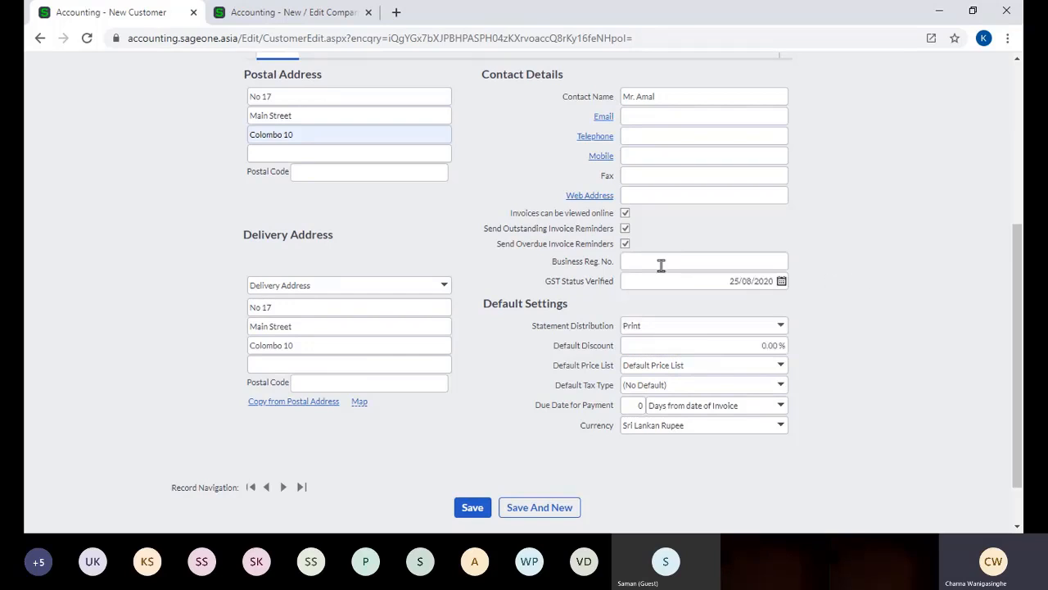
{"action": "scroll", "coordinate": [949, 289], "scroll_direction": "down", "scroll_amount": 2}
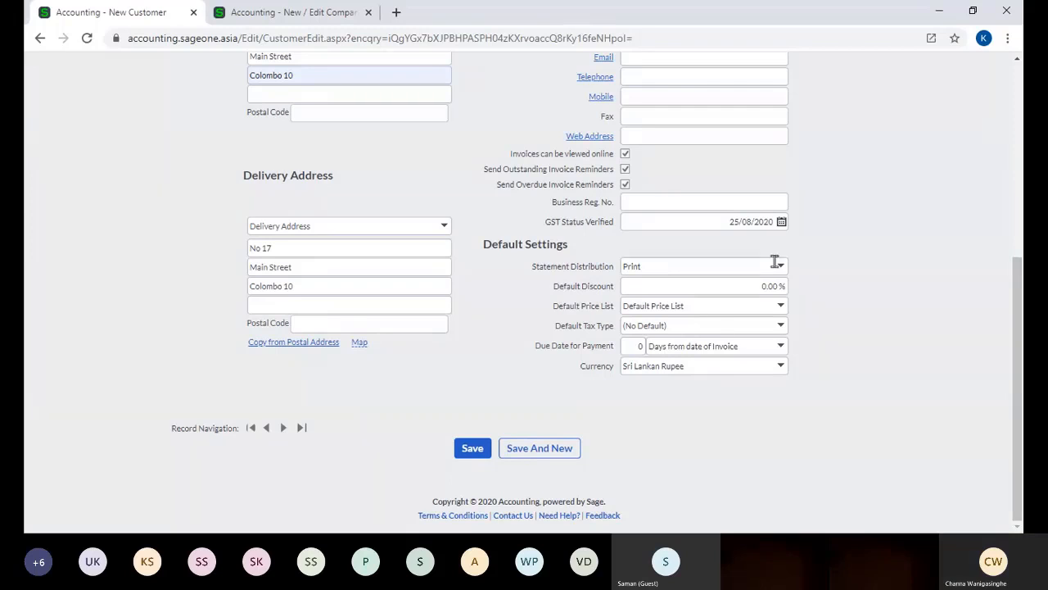
{"action": "scroll", "coordinate": [799, 262], "scroll_direction": "up", "scroll_amount": 1}
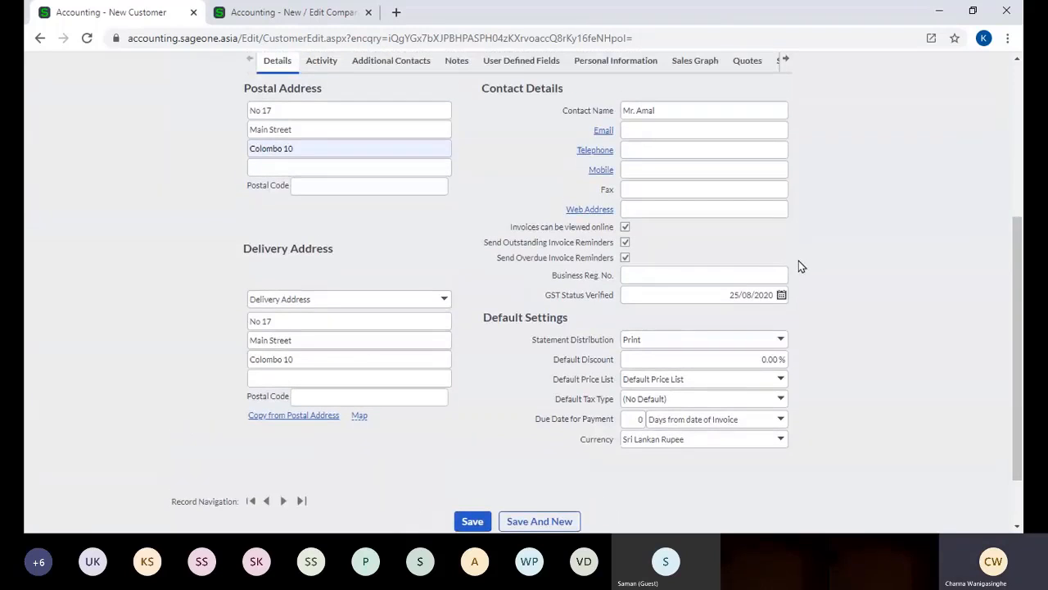
{"action": "left_click", "coordinate": [632, 129]}
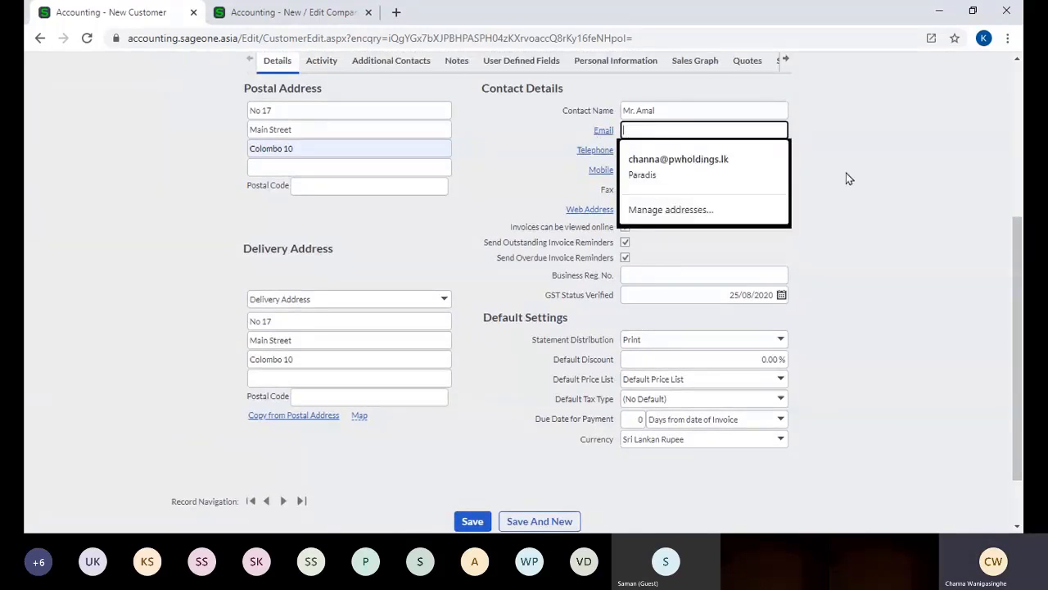
Review the new customer's statement distribution options together with the email field.
{"action": "left_click", "coordinate": [781, 339]}
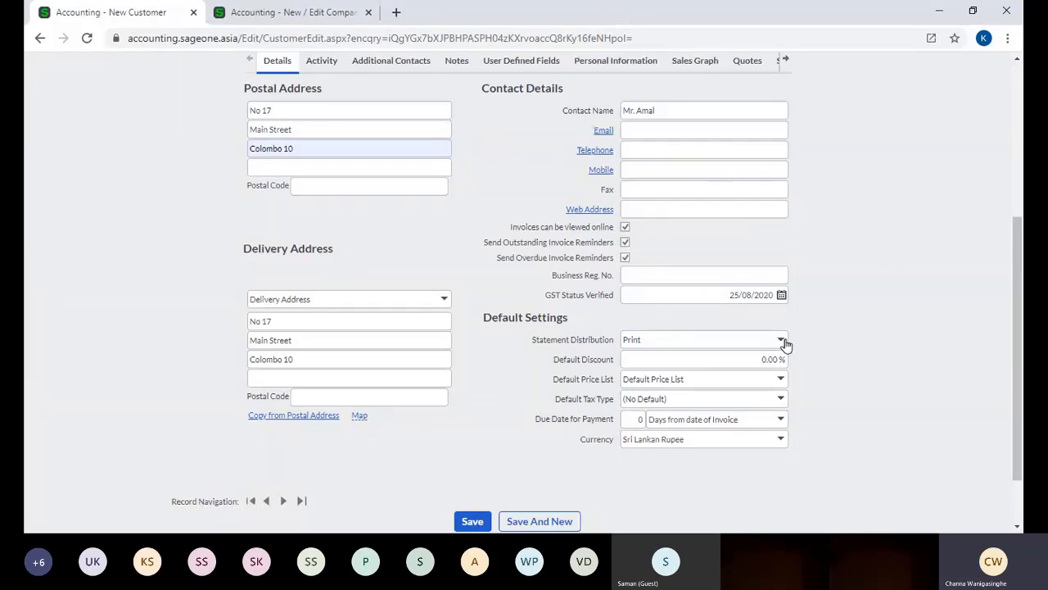
{"action": "left_click", "coordinate": [711, 374]}
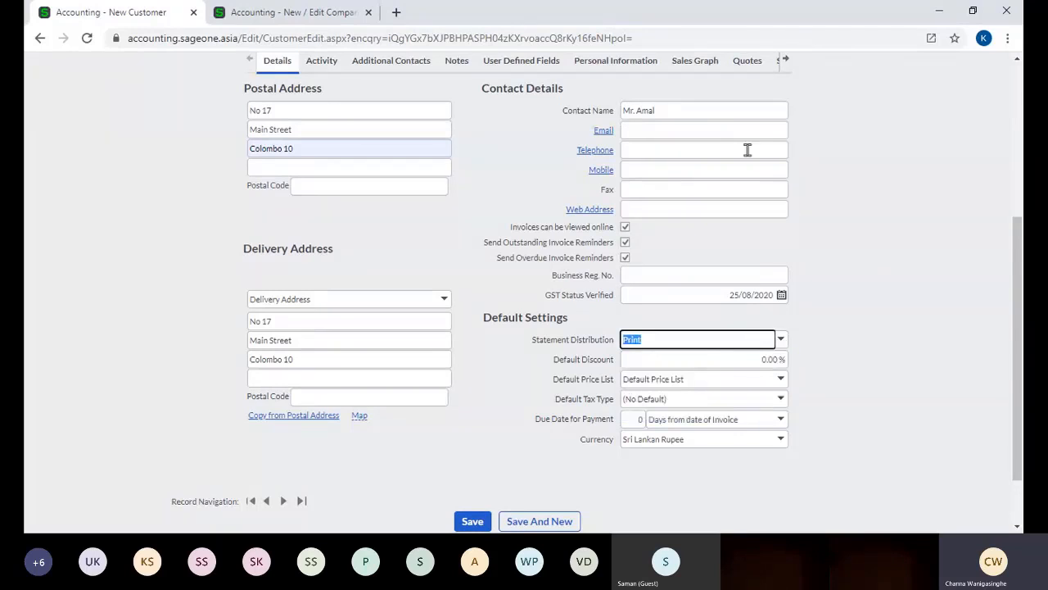
{"action": "left_click", "coordinate": [726, 129]}
{"action": "left_click", "coordinate": [849, 335]}
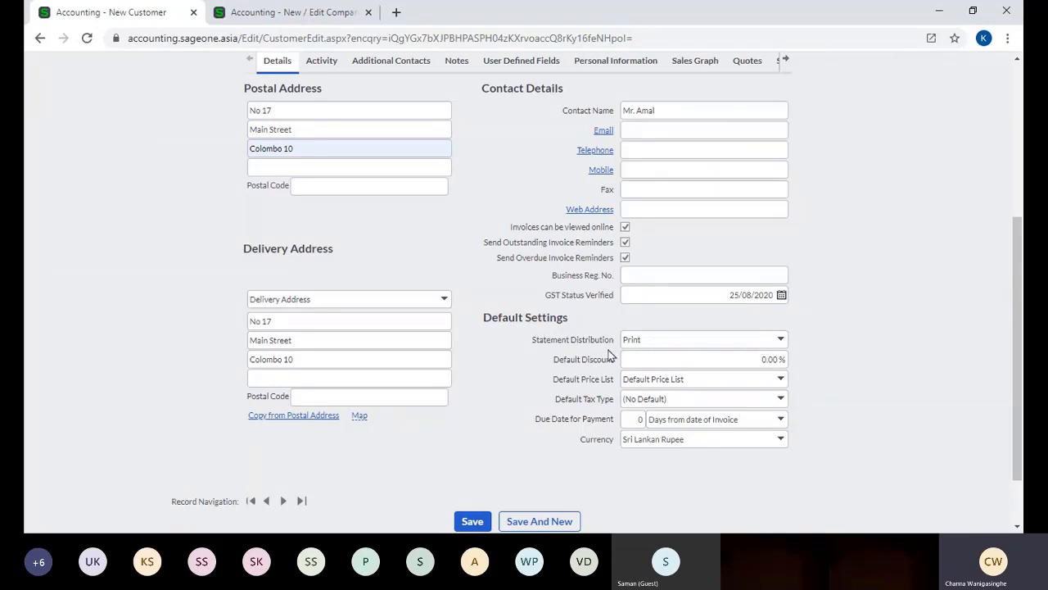
{"action": "left_click", "coordinate": [780, 339]}
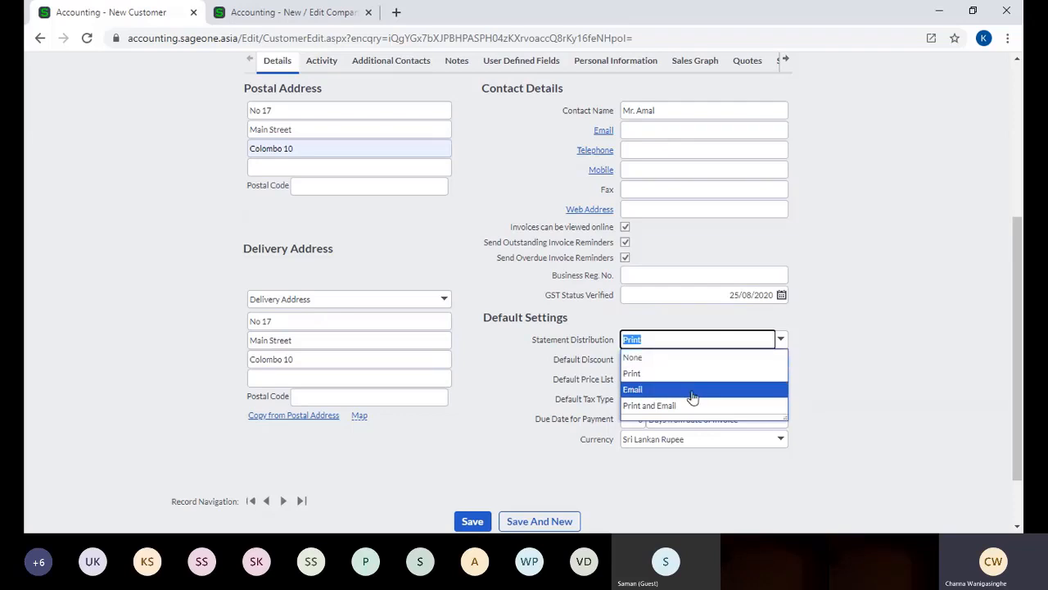
{"action": "left_click", "coordinate": [909, 369]}
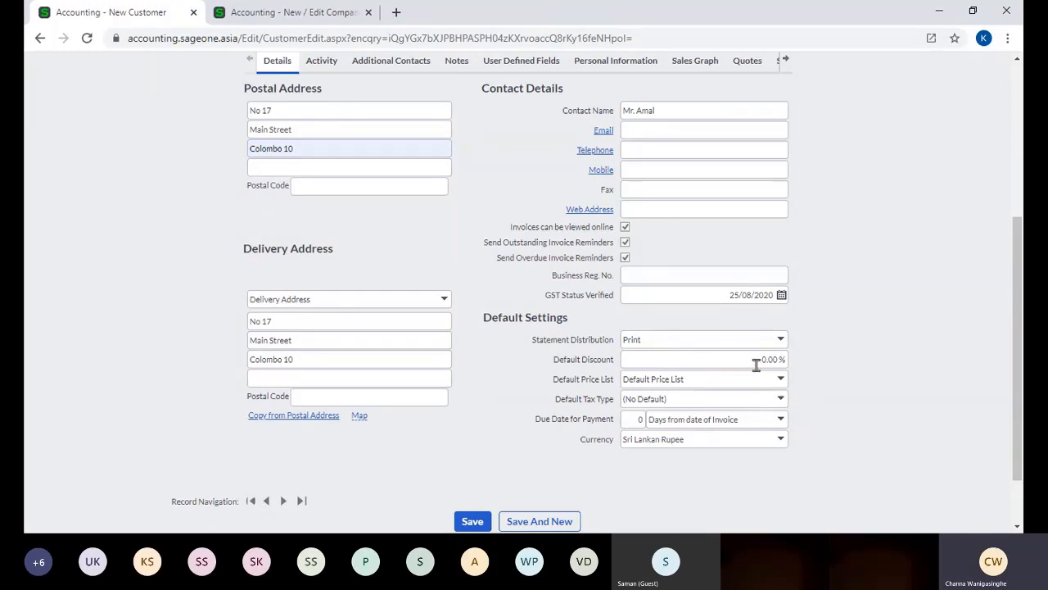
Set the new customer's default discount to 10%.
{"action": "left_click", "coordinate": [700, 361]}
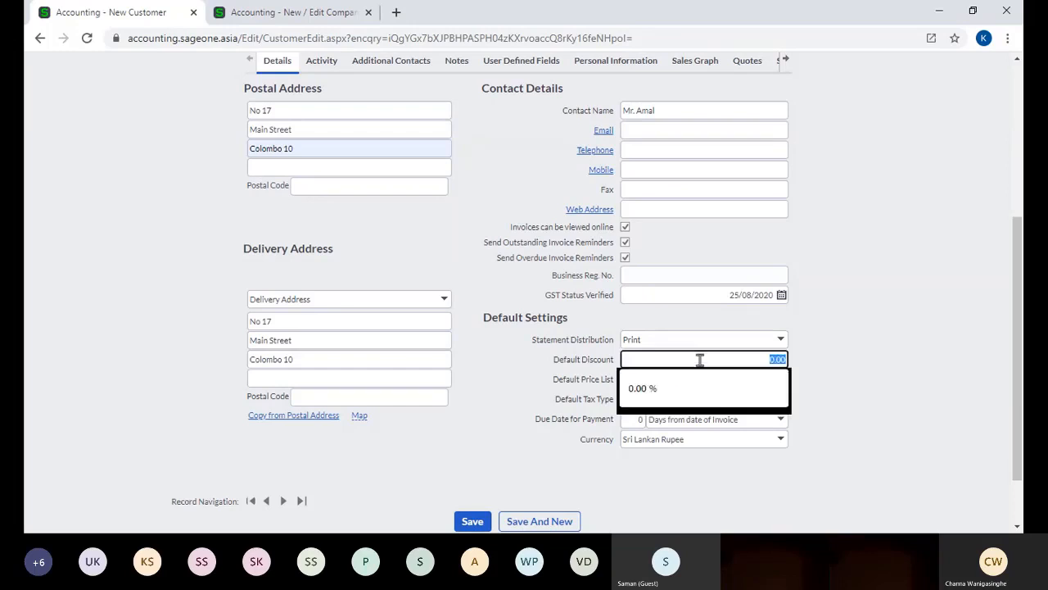
{"action": "left_click", "coordinate": [844, 371]}
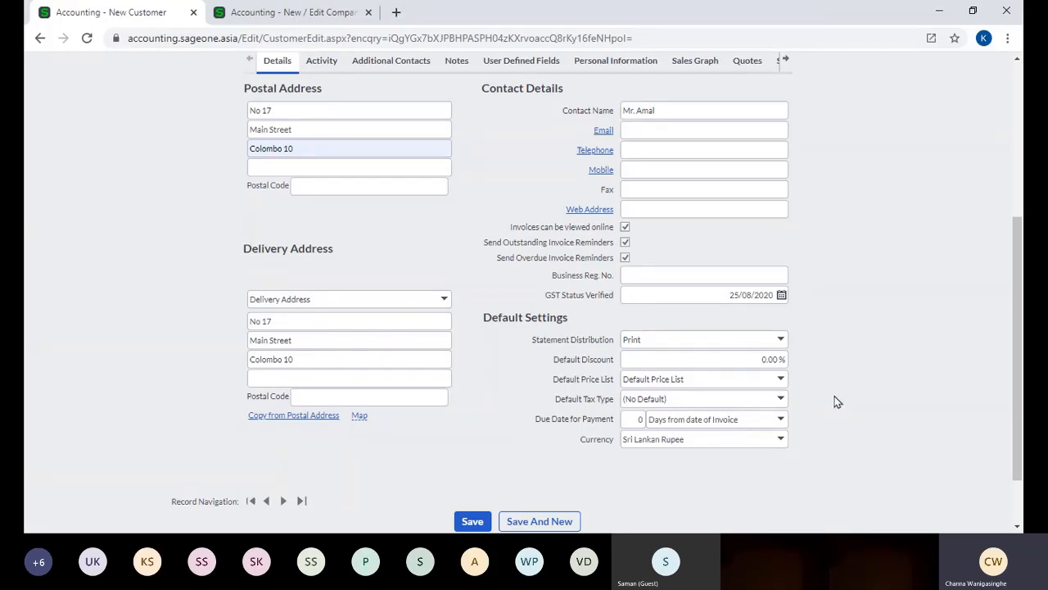
{"action": "left_click", "coordinate": [753, 361]}
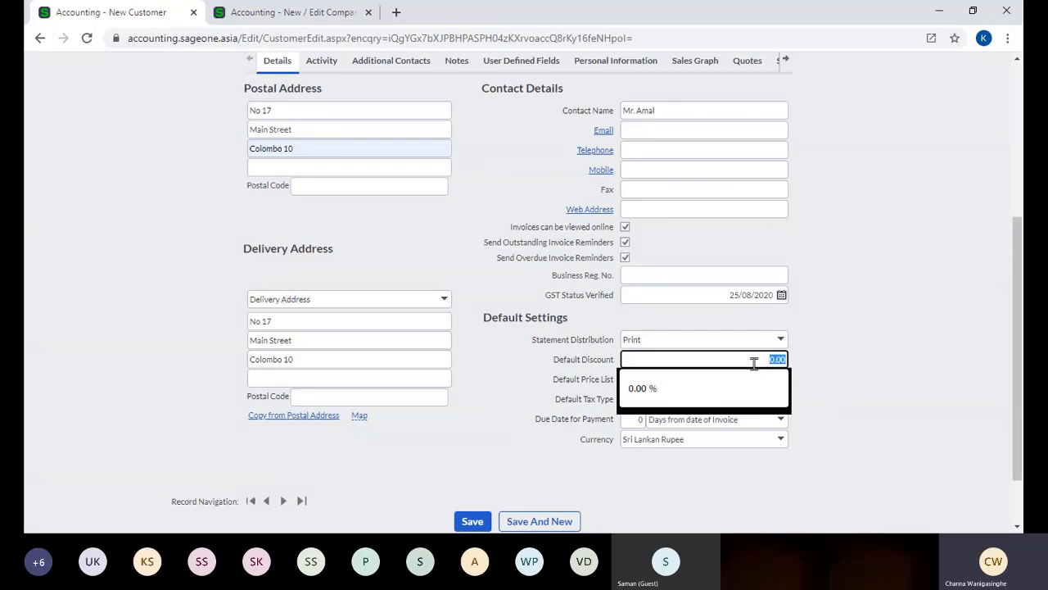
{"action": "type", "text": "10"}
{"action": "left_click", "coordinate": [829, 368]}
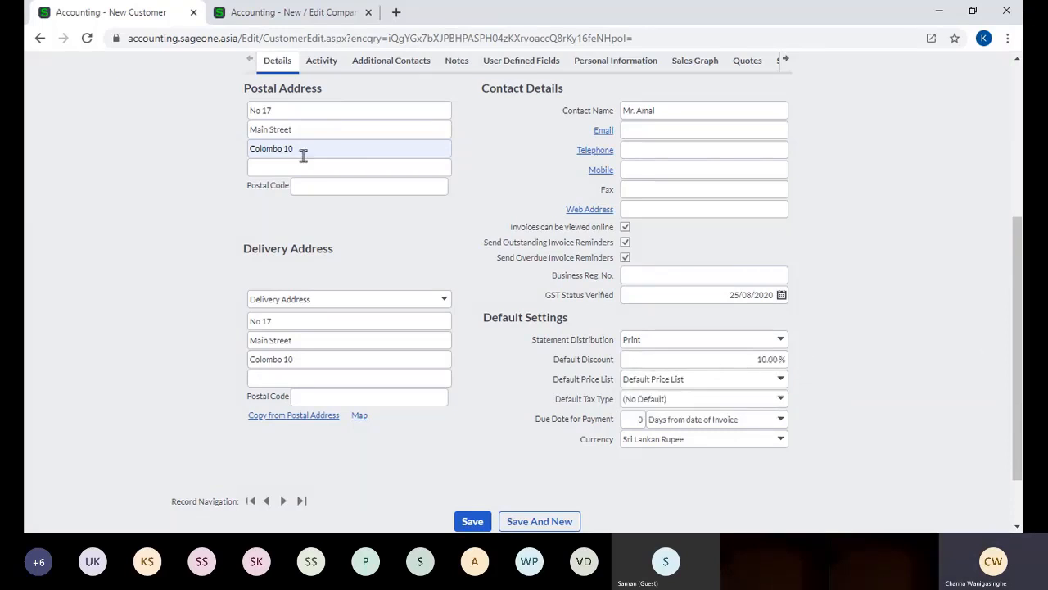
Start a customer tax invoice in place of the company settings and select Accounting Software (Pvt) Ltd as its customer.
{"action": "left_click", "coordinate": [262, 8]}
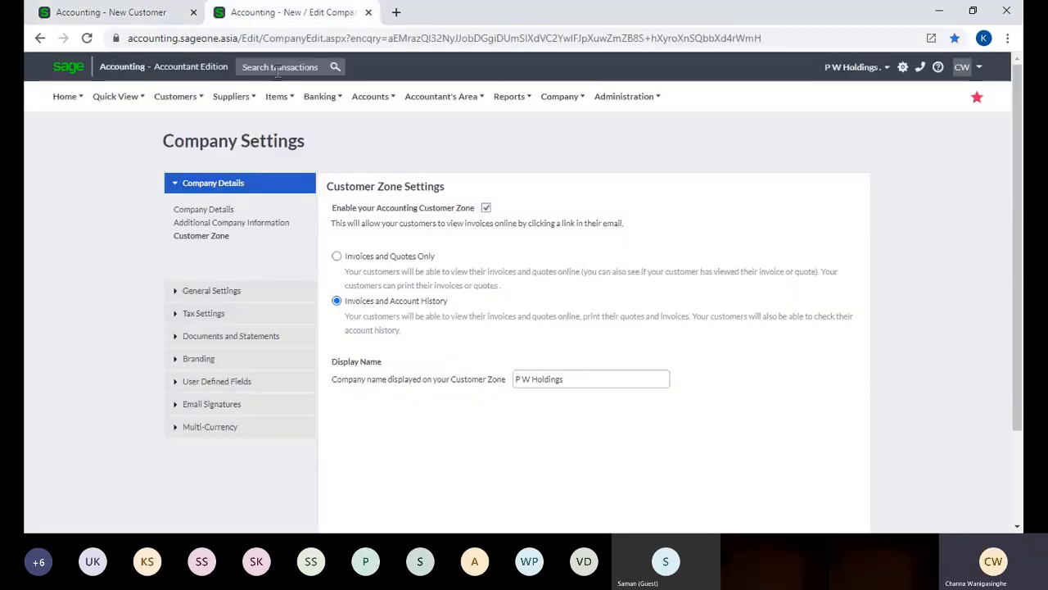
{"action": "left_click", "coordinate": [176, 96]}
{"action": "mouse_move", "coordinate": [190, 148]}
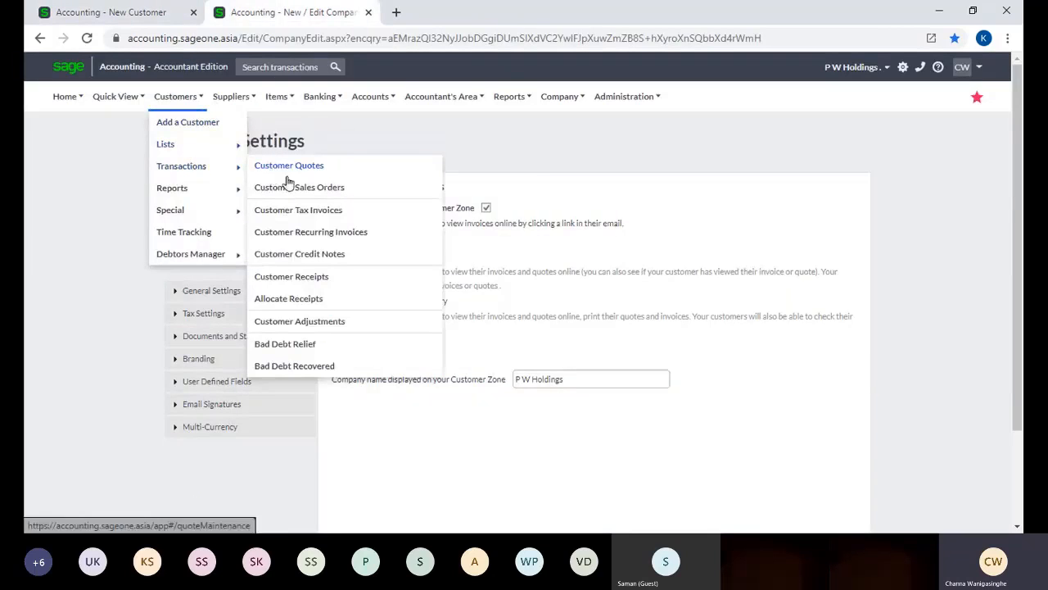
{"action": "left_click", "coordinate": [304, 211]}
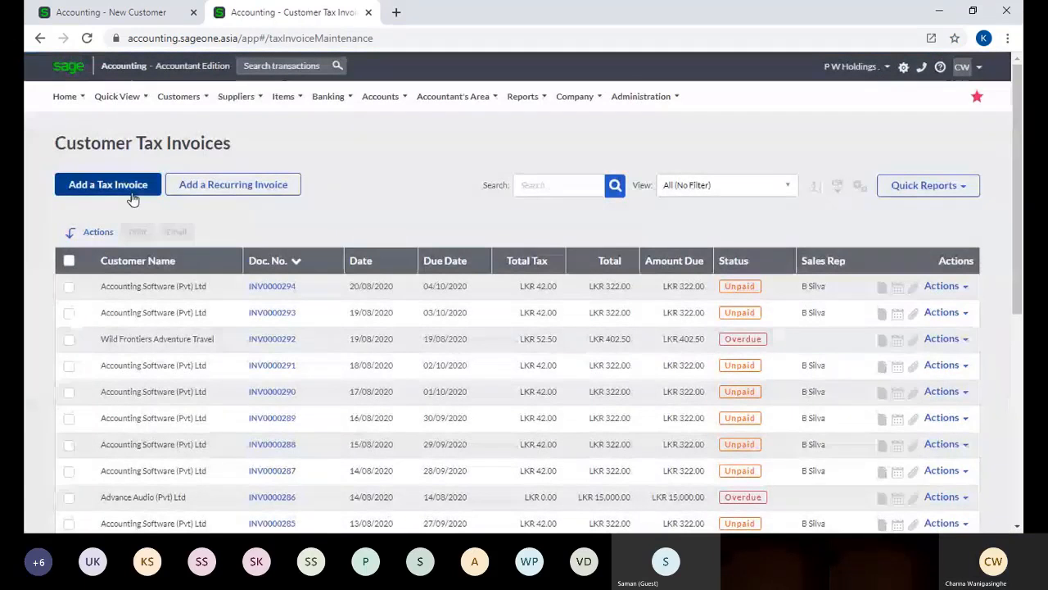
{"action": "left_click", "coordinate": [129, 187]}
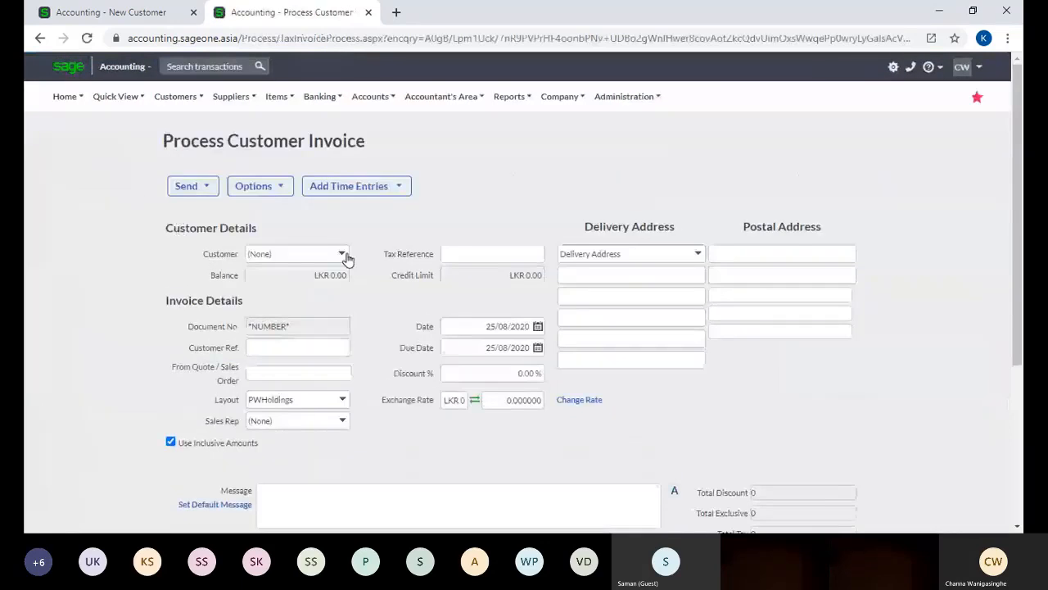
{"action": "left_click", "coordinate": [346, 257]}
{"action": "type", "text": "Accounting Software (Pv"}
{"action": "key", "text": "Return"}
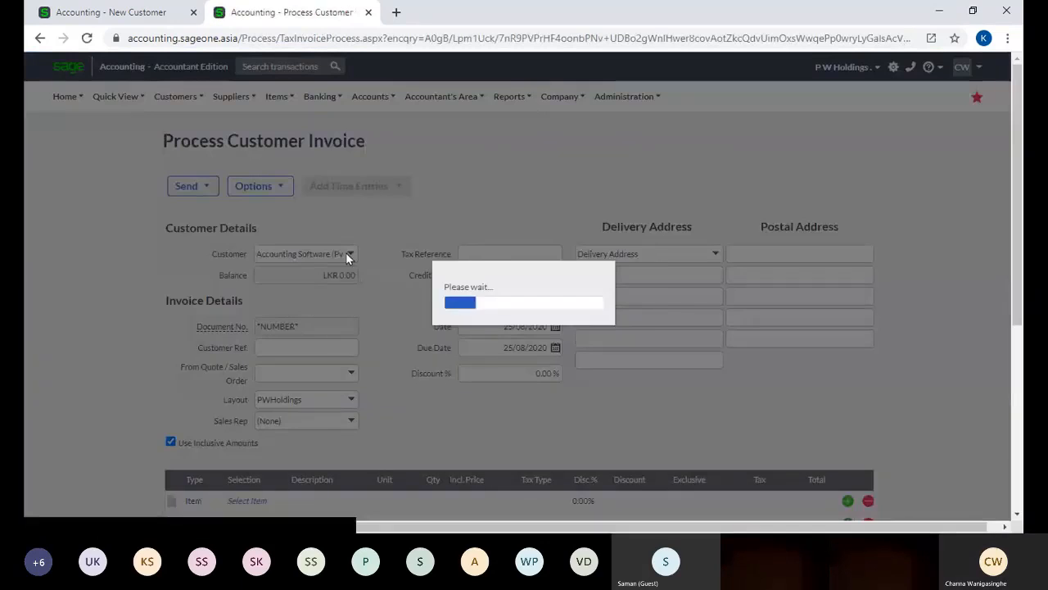
{"action": "left_click", "coordinate": [478, 316]}
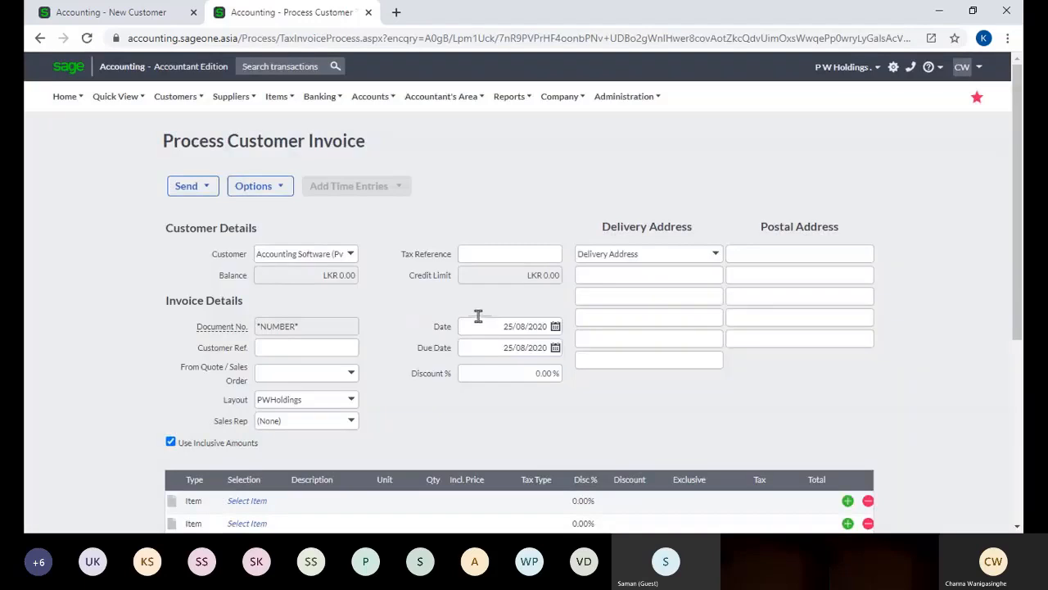
{"action": "left_click", "coordinate": [589, 420]}
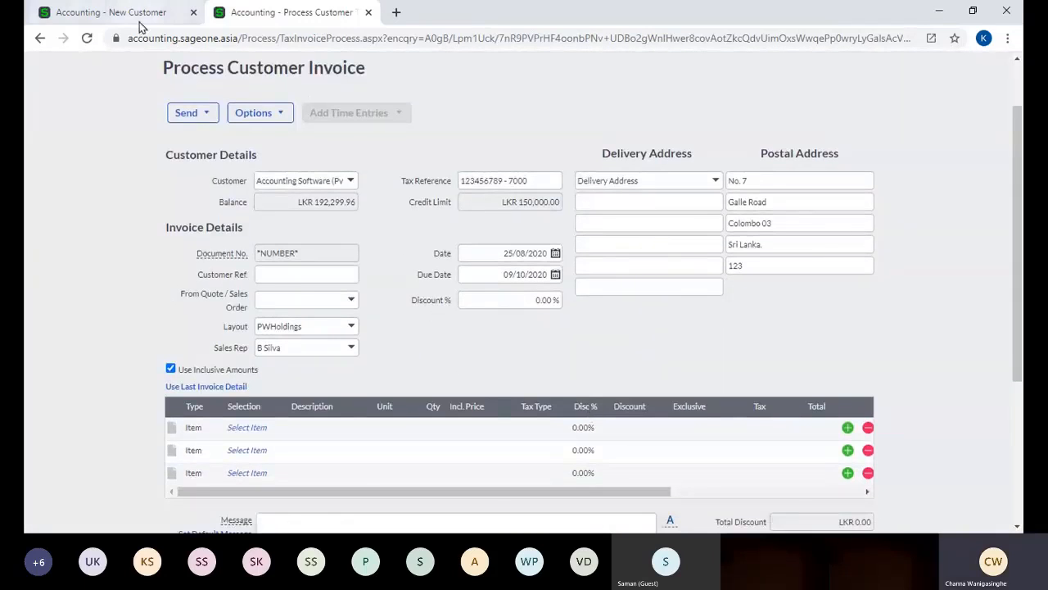
Compare the invoice's discount percentage with the new customer's default discount setting.
{"action": "left_click", "coordinate": [111, 12]}
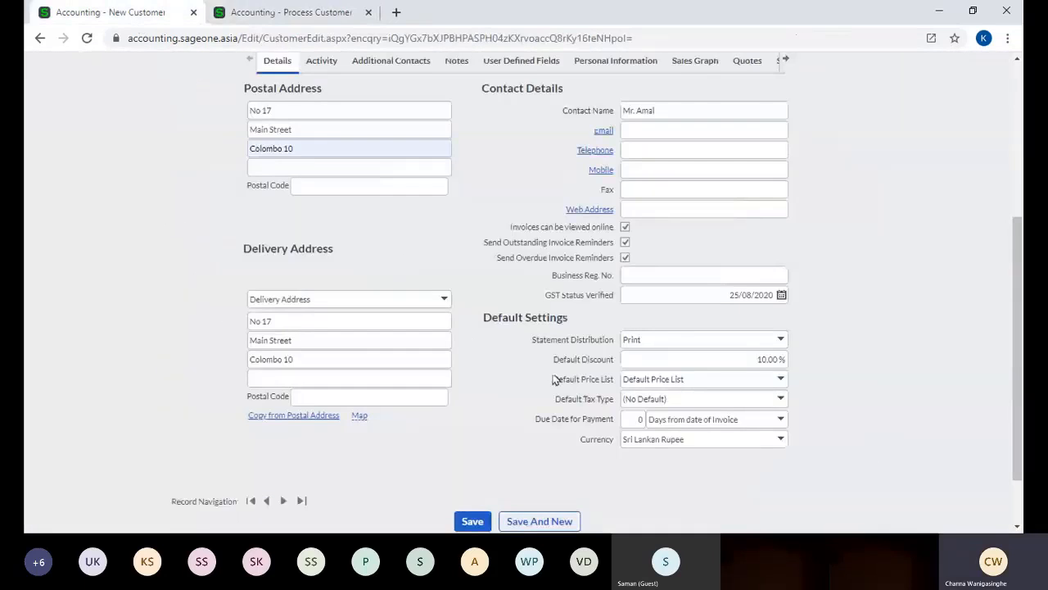
{"action": "left_click", "coordinate": [286, 9]}
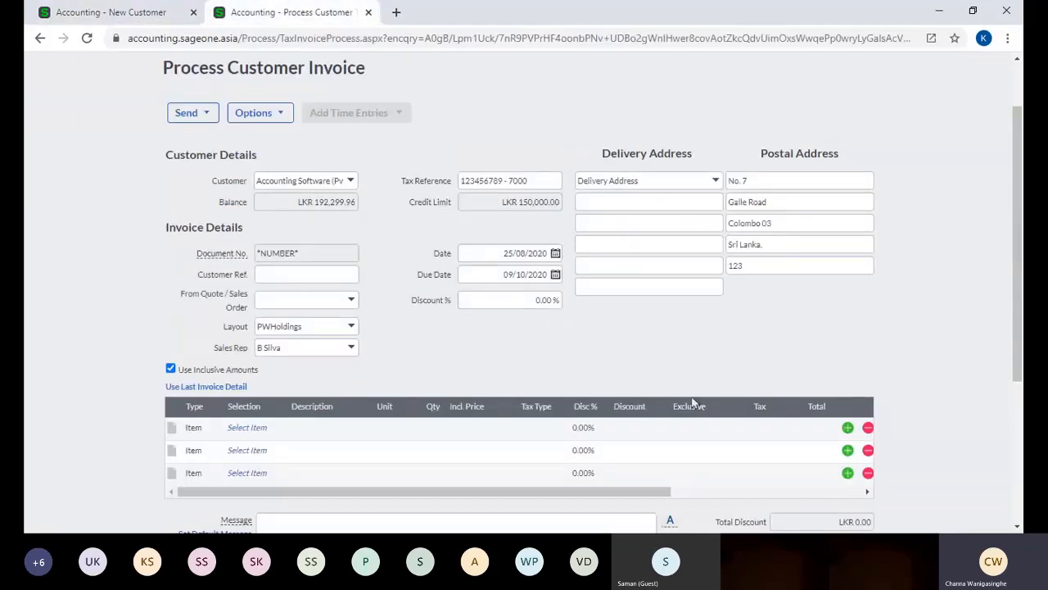
{"action": "left_click", "coordinate": [516, 301]}
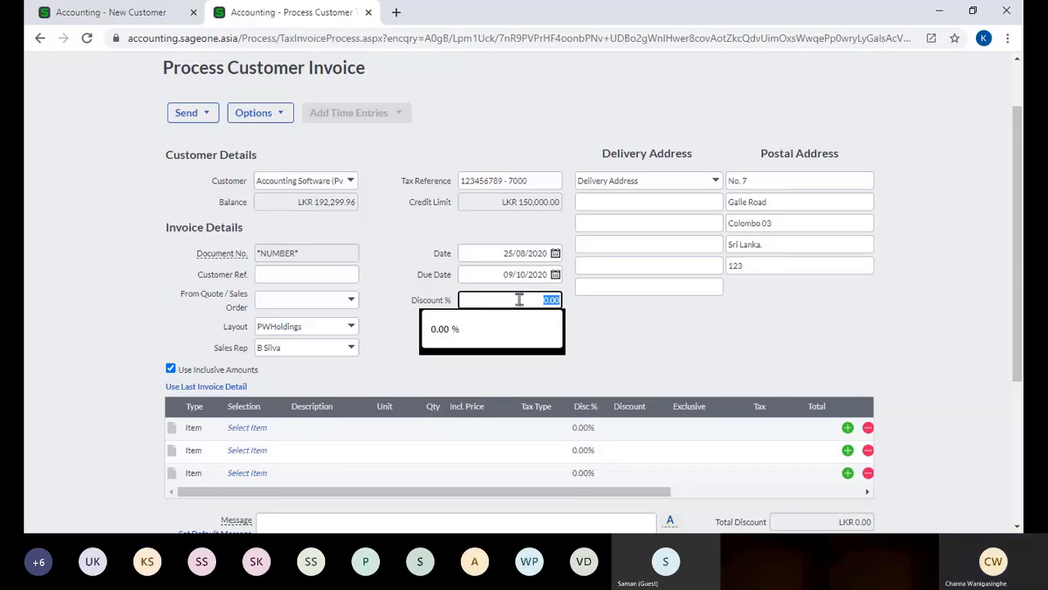
Leave the unsaved invoice and open the Accounting Software (Pvt) Ltd record from the list of customers for editing.
{"action": "scroll", "coordinate": [254, 86], "scroll_direction": "up", "scroll_amount": 2}
{"action": "mouse_move", "coordinate": [218, 105]}
{"action": "mouse_move", "coordinate": [175, 96]}
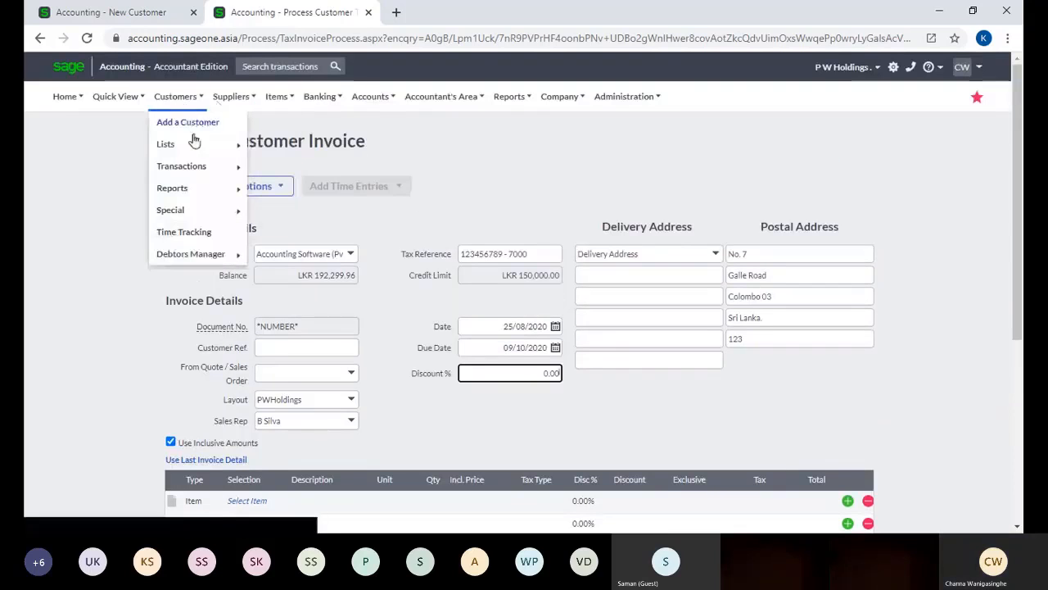
{"action": "mouse_move", "coordinate": [196, 144]}
{"action": "left_click", "coordinate": [283, 146]}
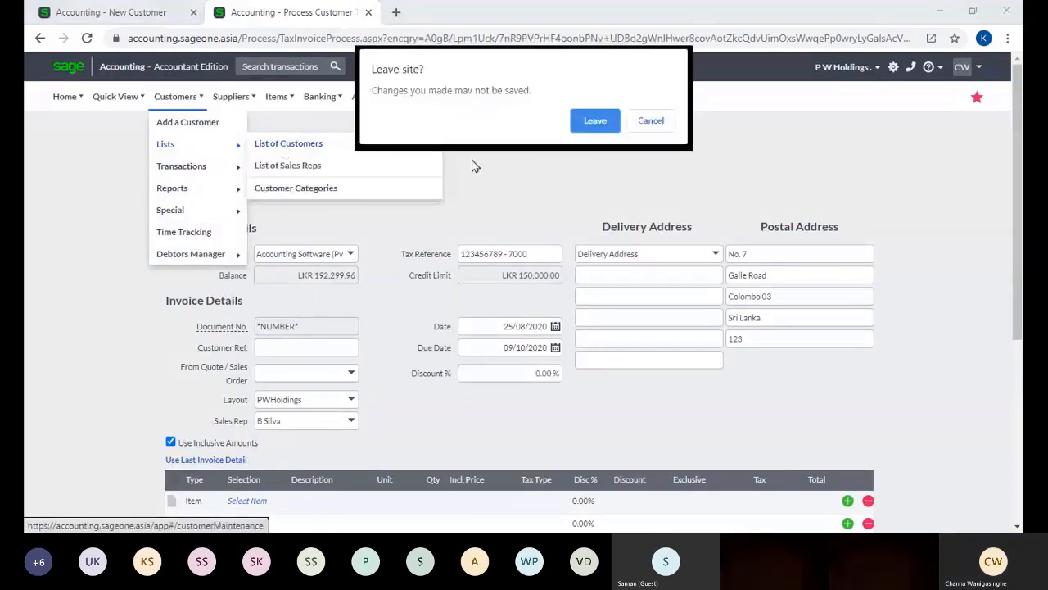
{"action": "left_click", "coordinate": [577, 129]}
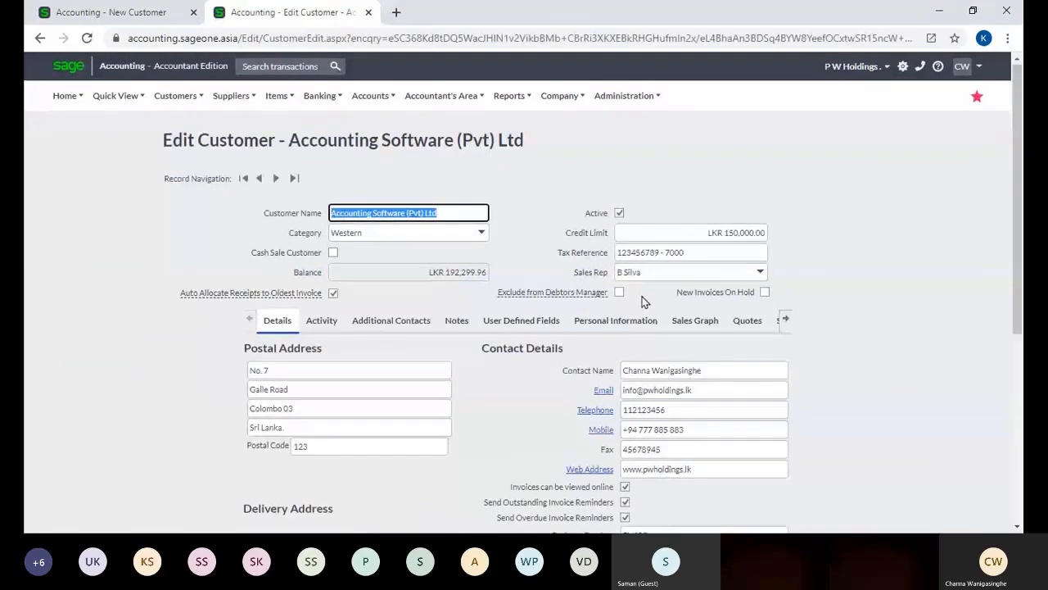
Set the default discount of Accounting Software (Pvt) Ltd to 10% and save the customer record.
{"action": "scroll", "coordinate": [647, 303], "scroll_direction": "down", "scroll_amount": 4}
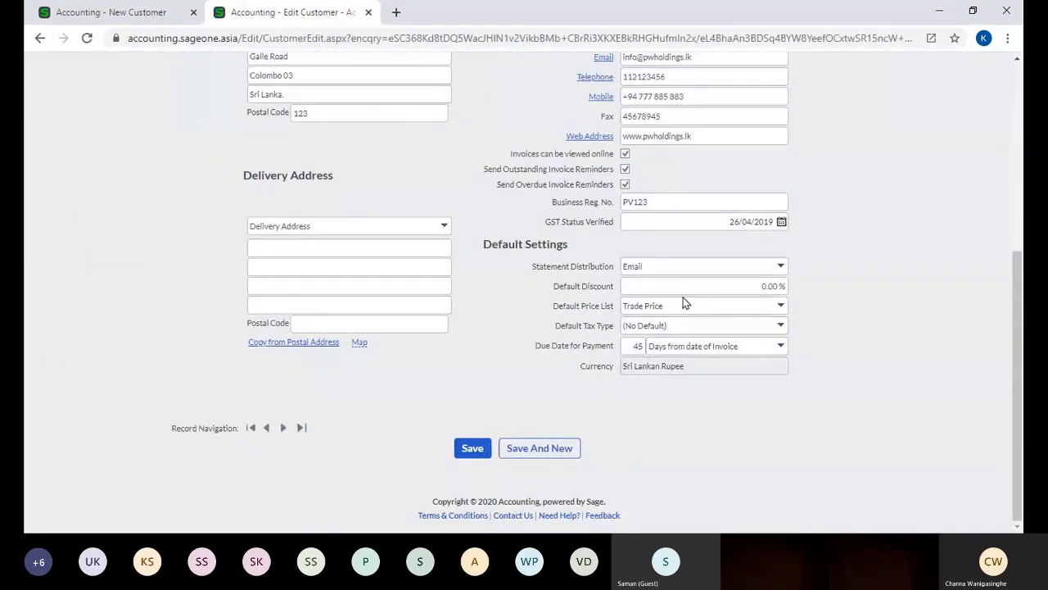
{"action": "left_click", "coordinate": [676, 283]}
{"action": "type", "text": "10"}
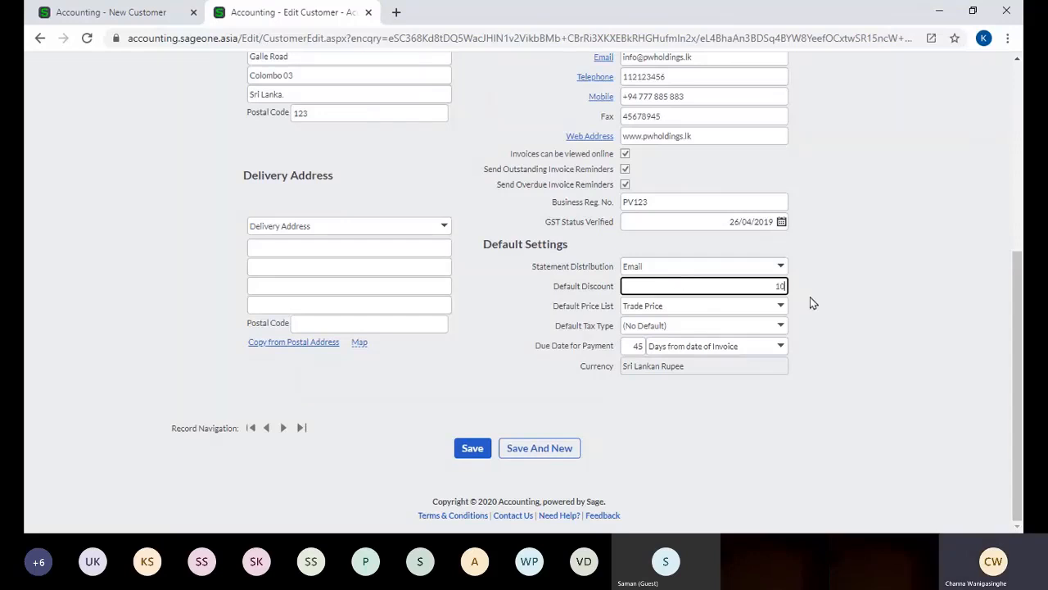
{"action": "left_click", "coordinate": [810, 296]}
{"action": "left_click", "coordinate": [476, 448]}
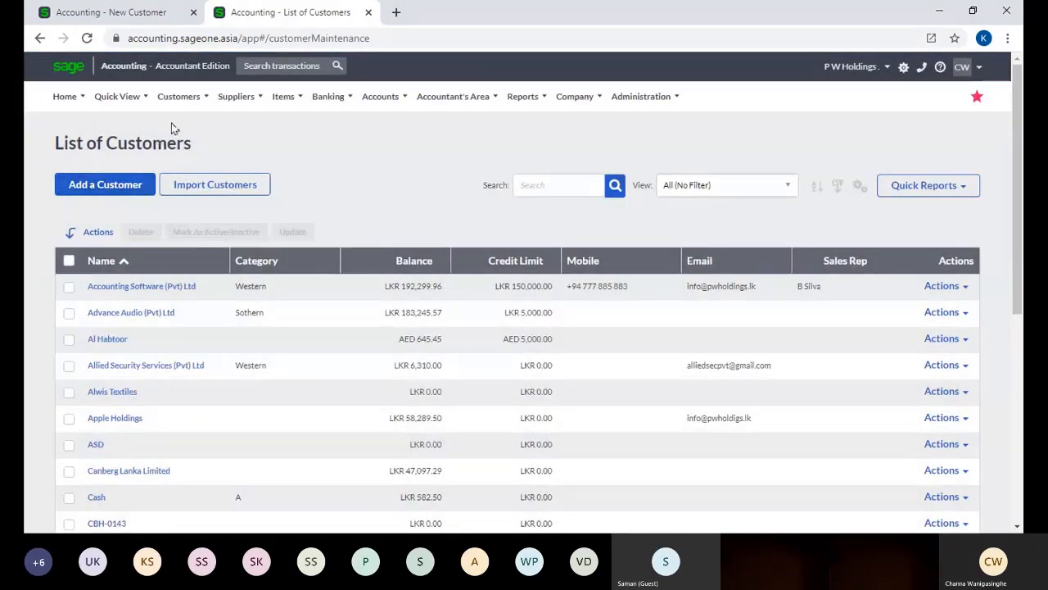
Create a new tax invoice for Accounting Software (Pvt) Ltd without invoicing its outstanding sales orders.
{"action": "left_click", "coordinate": [176, 96]}
{"action": "mouse_move", "coordinate": [204, 171]}
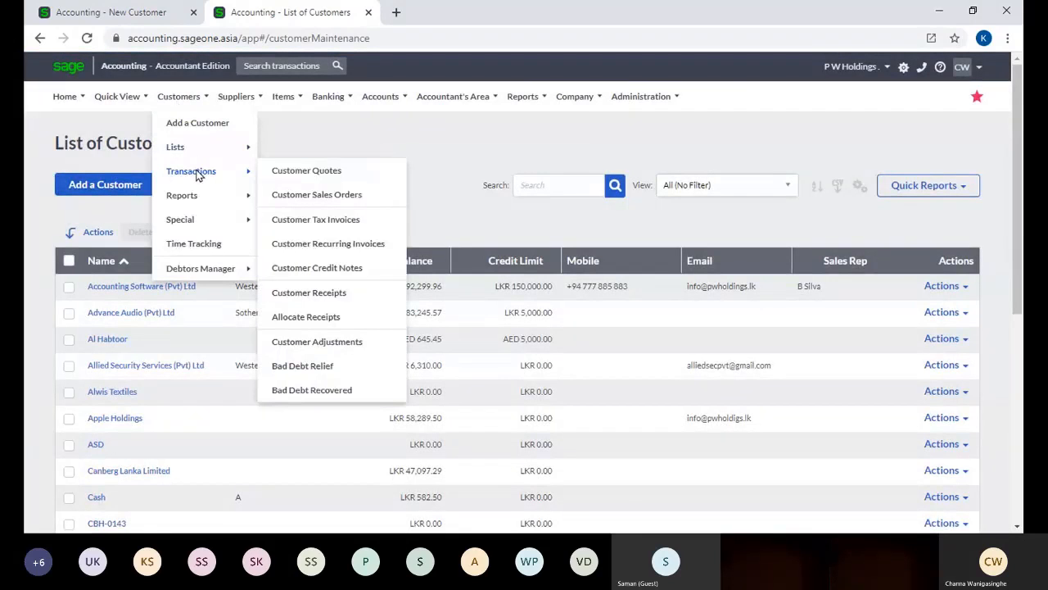
{"action": "left_click", "coordinate": [324, 221]}
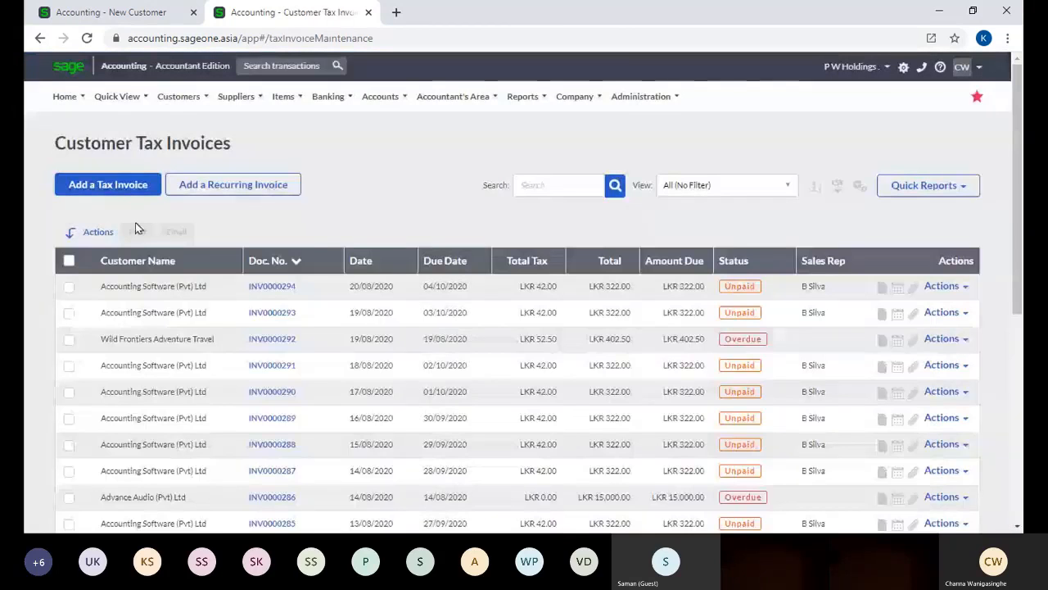
{"action": "left_click", "coordinate": [137, 192]}
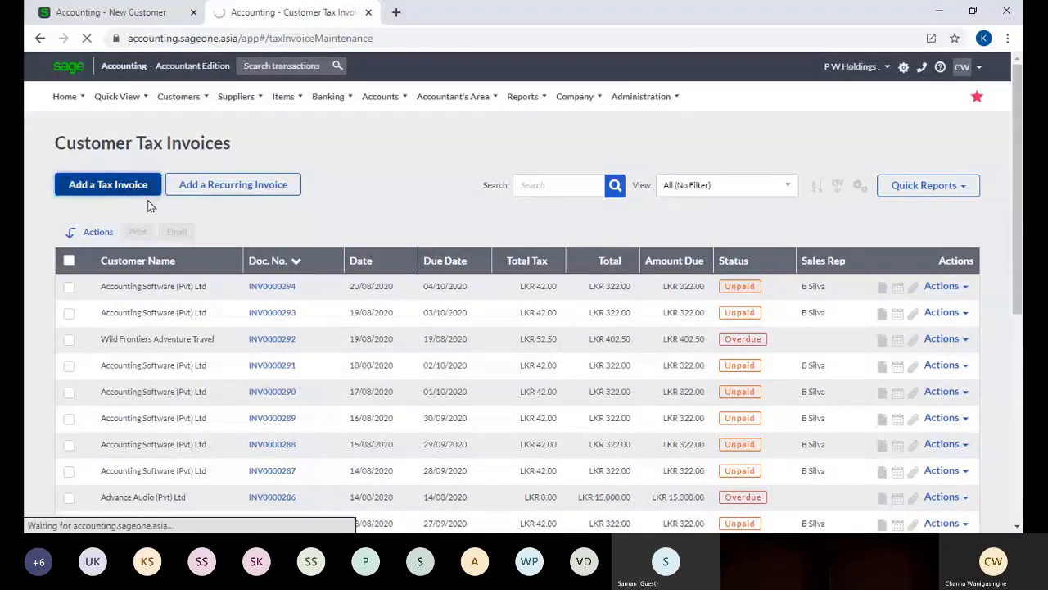
{"action": "type", "text": "are (Pv"}
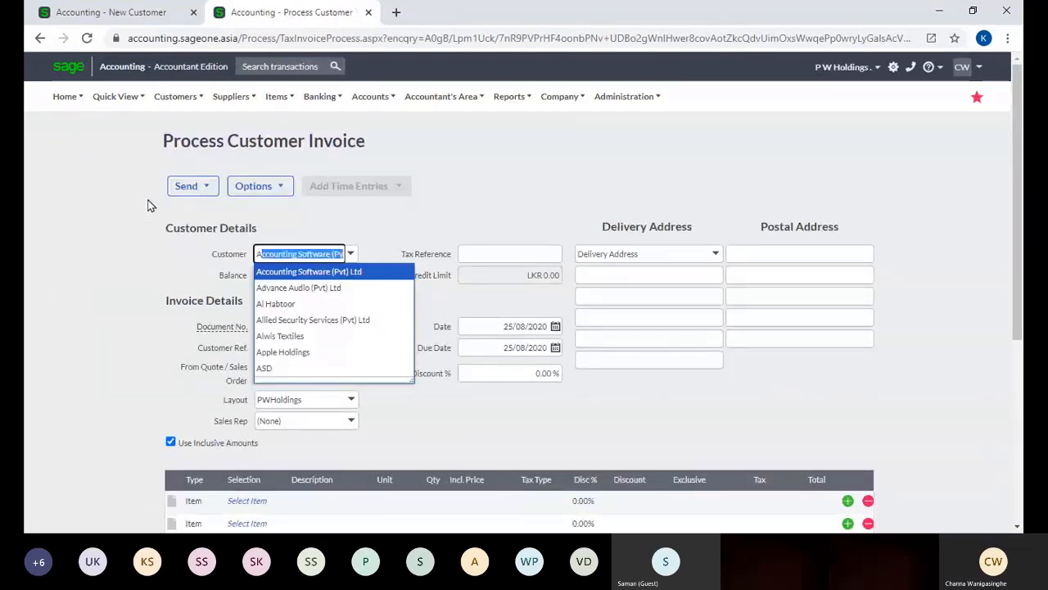
{"action": "key", "text": "Return"}
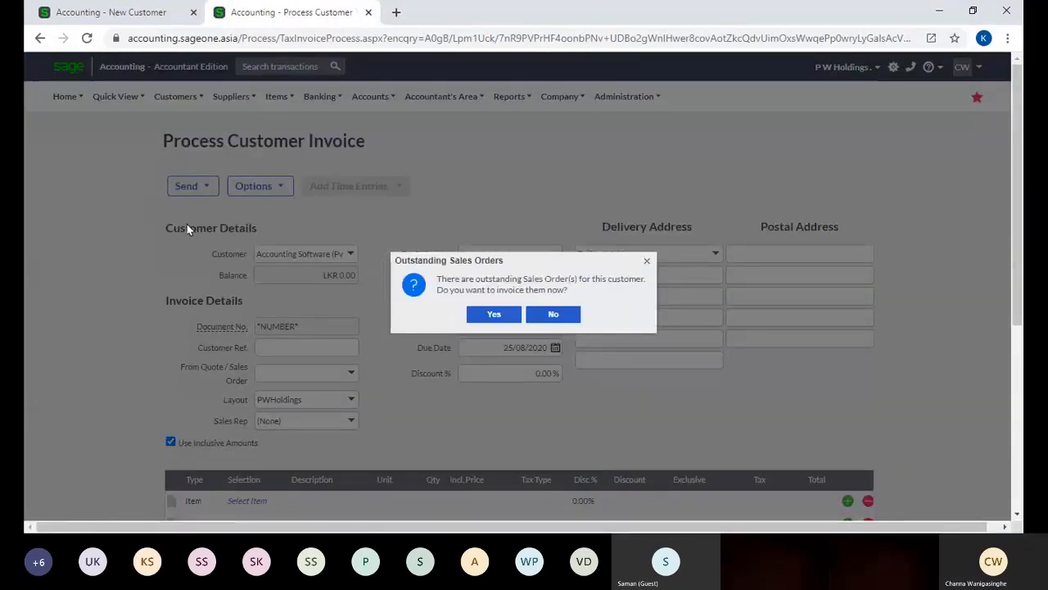
{"action": "left_click", "coordinate": [553, 315]}
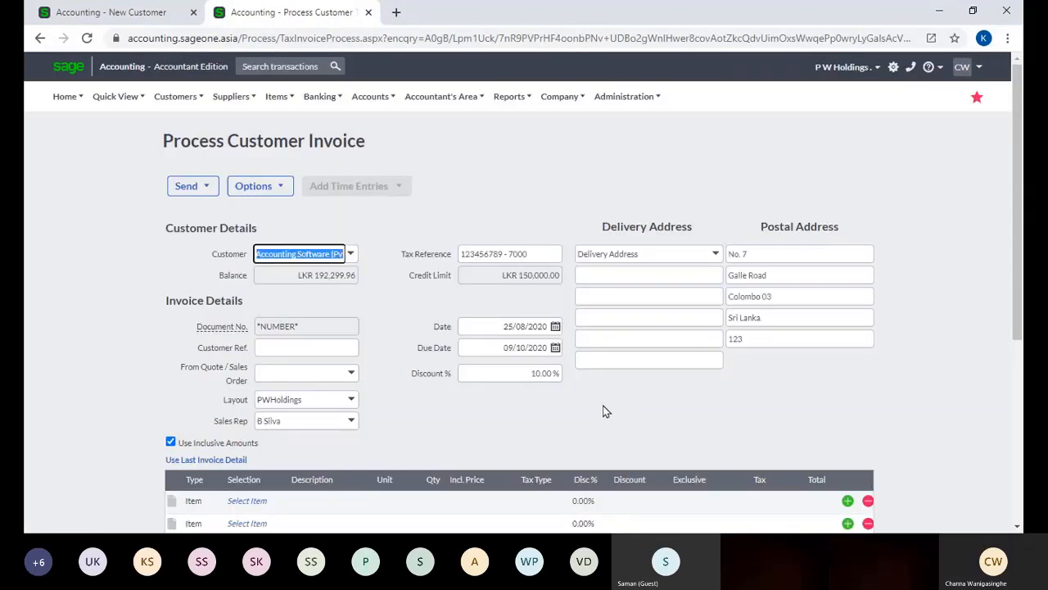
{"action": "left_click", "coordinate": [605, 410]}
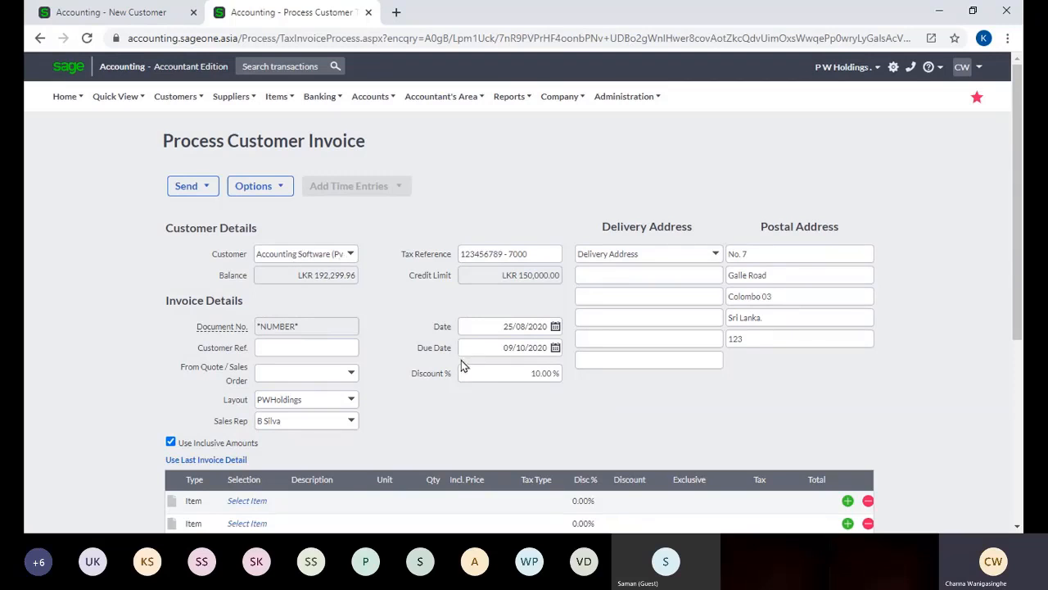
Review the new invoice's discount and item lines alongside the new customer's default settings.
{"action": "scroll", "coordinate": [462, 366], "scroll_direction": "down", "scroll_amount": 2}
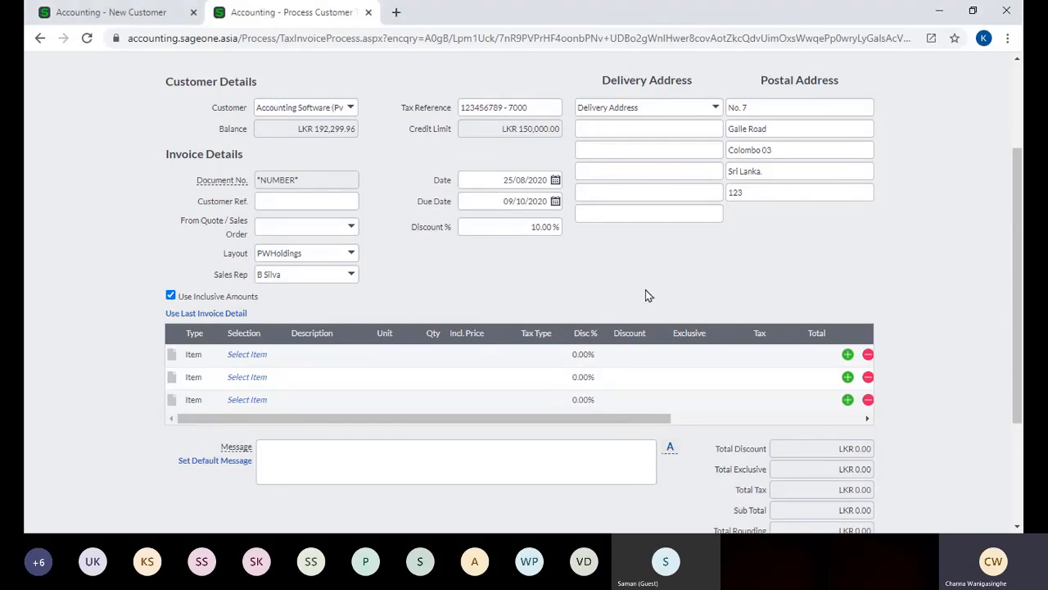
{"action": "left_click", "coordinate": [98, 11]}
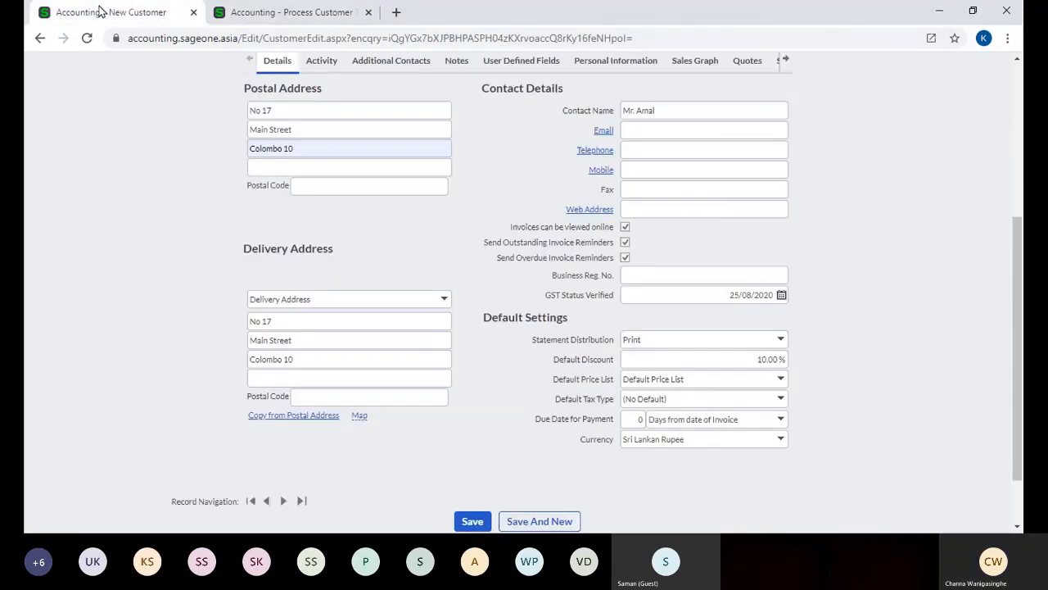
{"action": "left_click", "coordinate": [248, 20]}
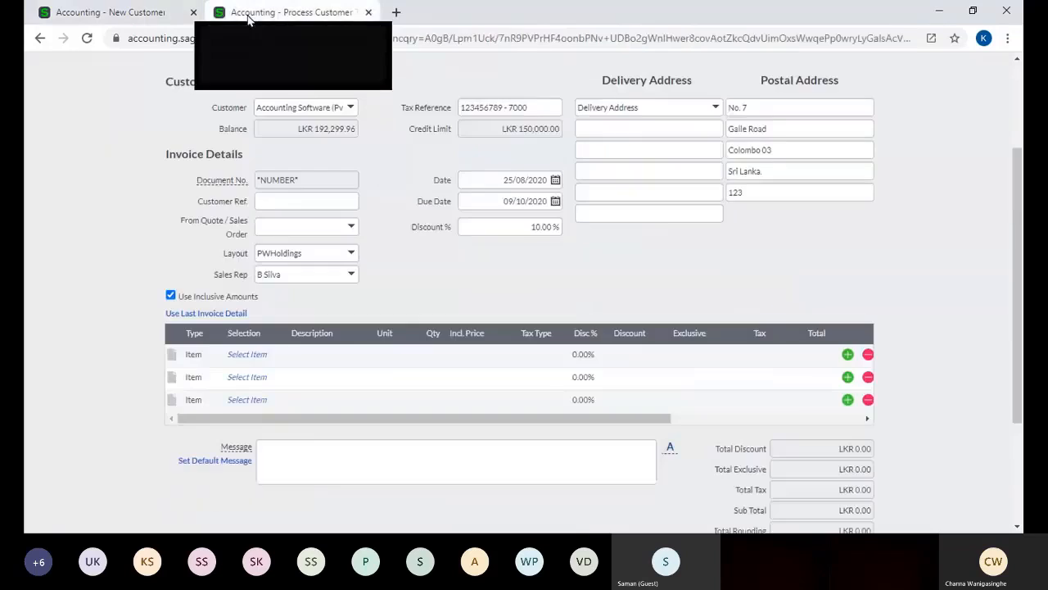
Set the invoice's overall discount for Accounting Software (Pvt) Ltd to 5%.
{"action": "left_click", "coordinate": [512, 230]}
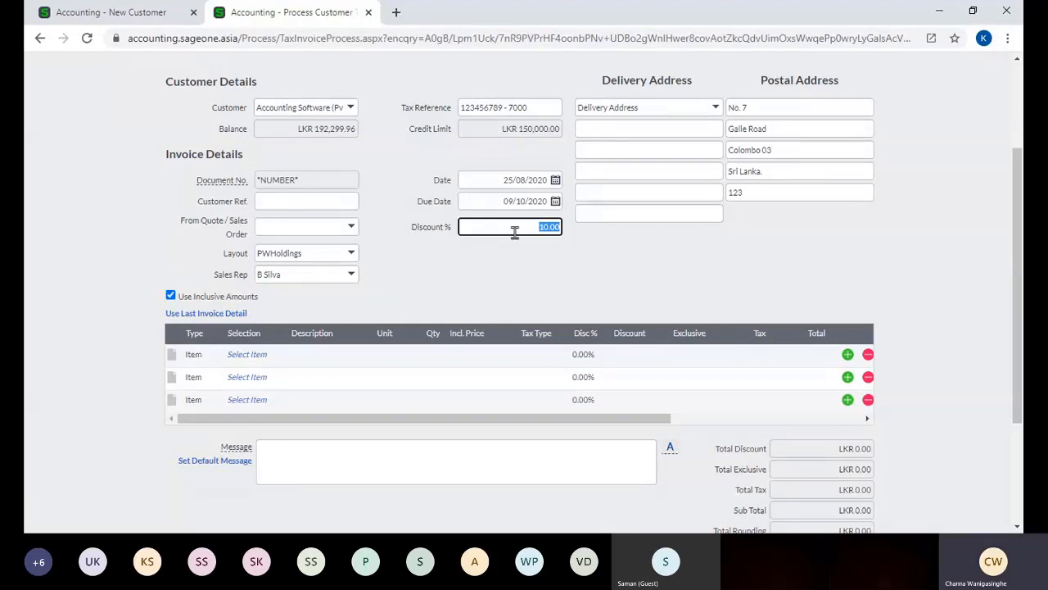
{"action": "left_click", "coordinate": [479, 287]}
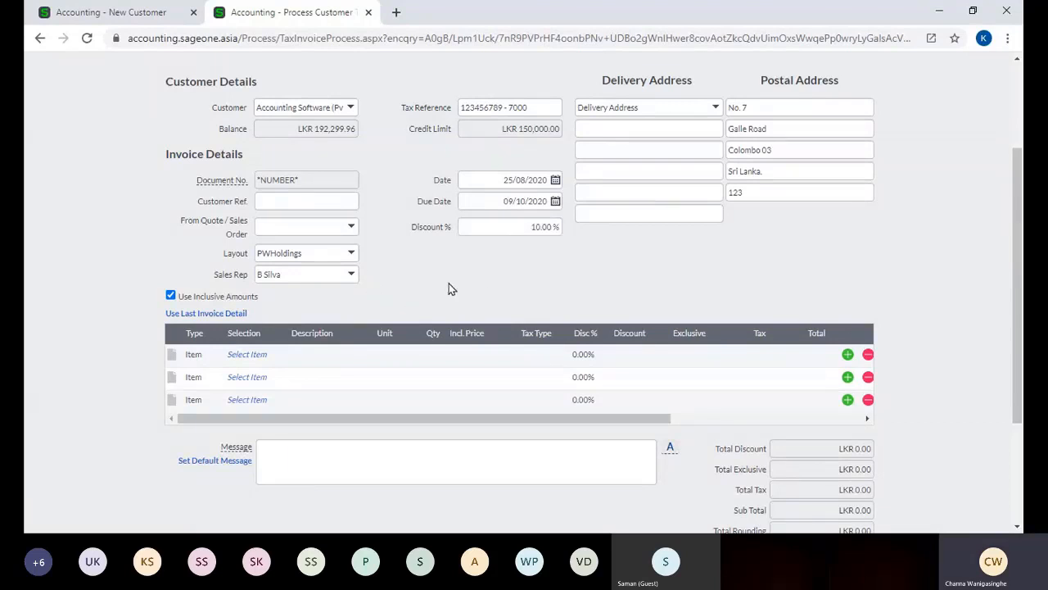
{"action": "scroll", "coordinate": [449, 284], "scroll_direction": "up", "scroll_amount": 2}
{"action": "left_click", "coordinate": [519, 376]}
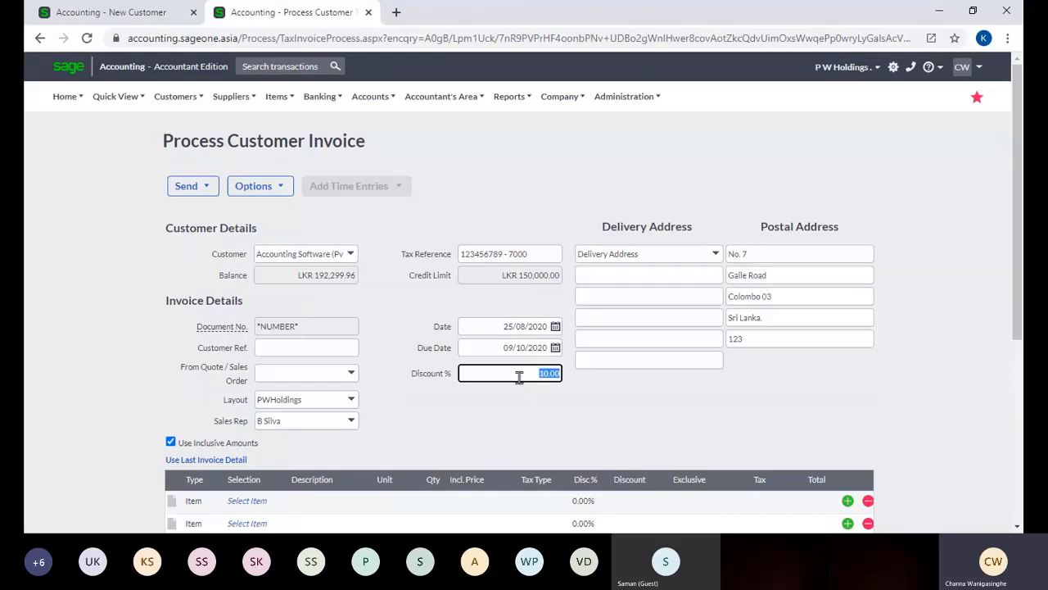
{"action": "scroll", "coordinate": [753, 381], "scroll_direction": "down", "scroll_amount": 2}
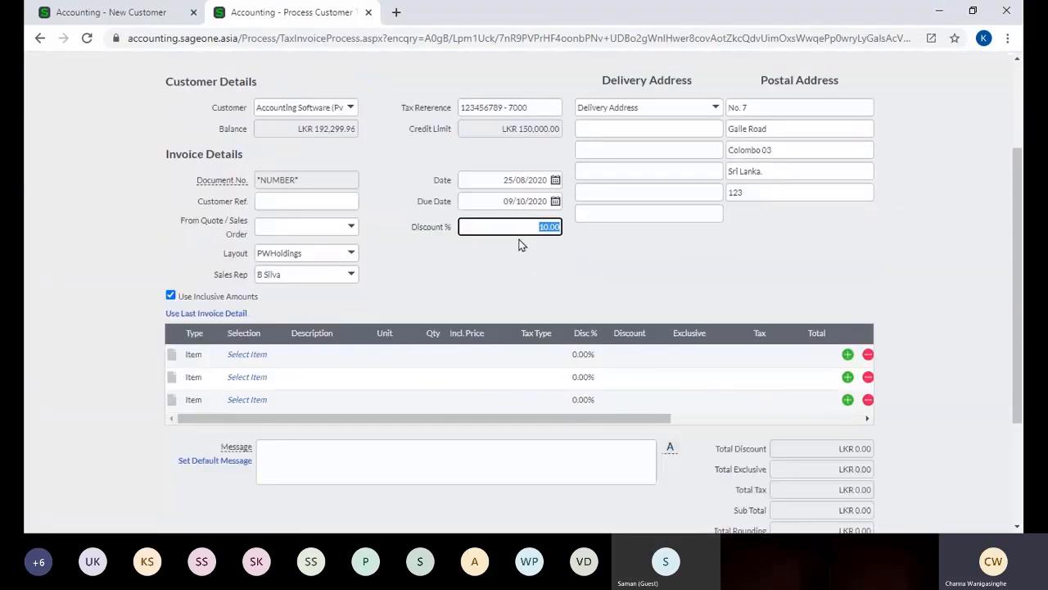
{"action": "type", "text": "5"}
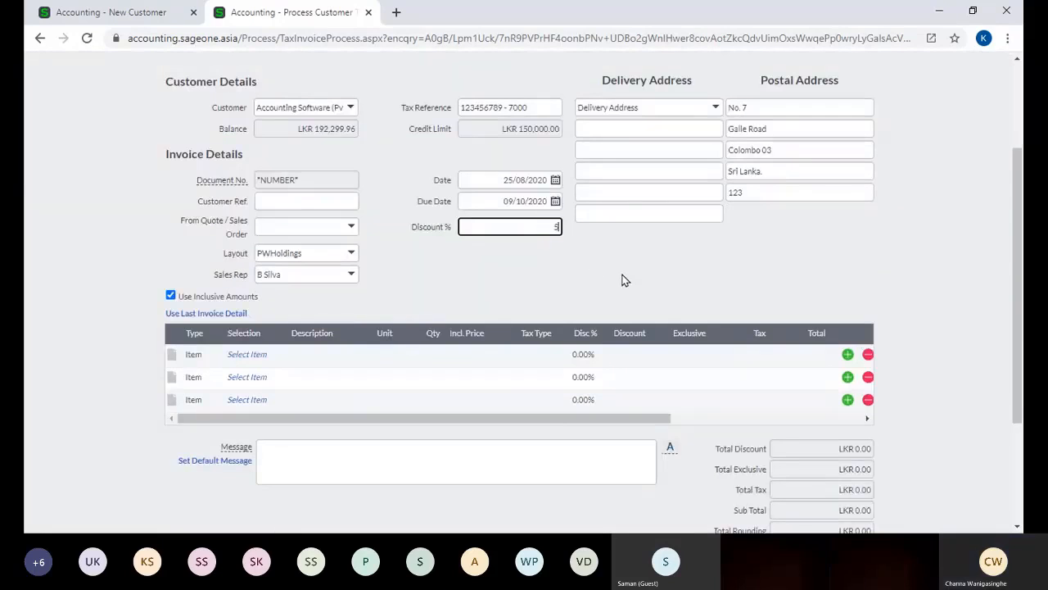
{"action": "left_click", "coordinate": [624, 282]}
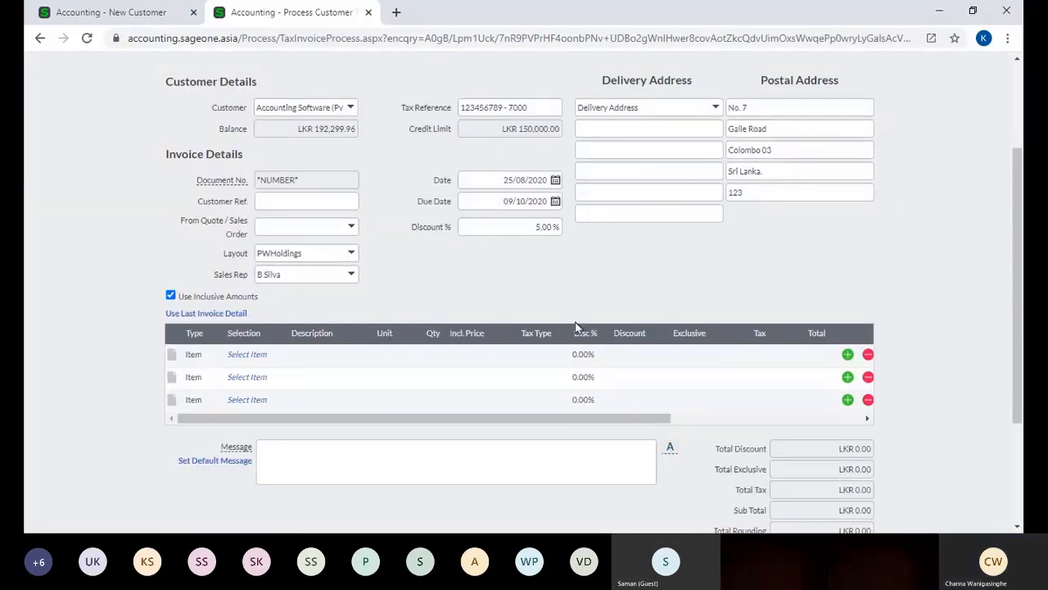
{"action": "left_click", "coordinate": [508, 229]}
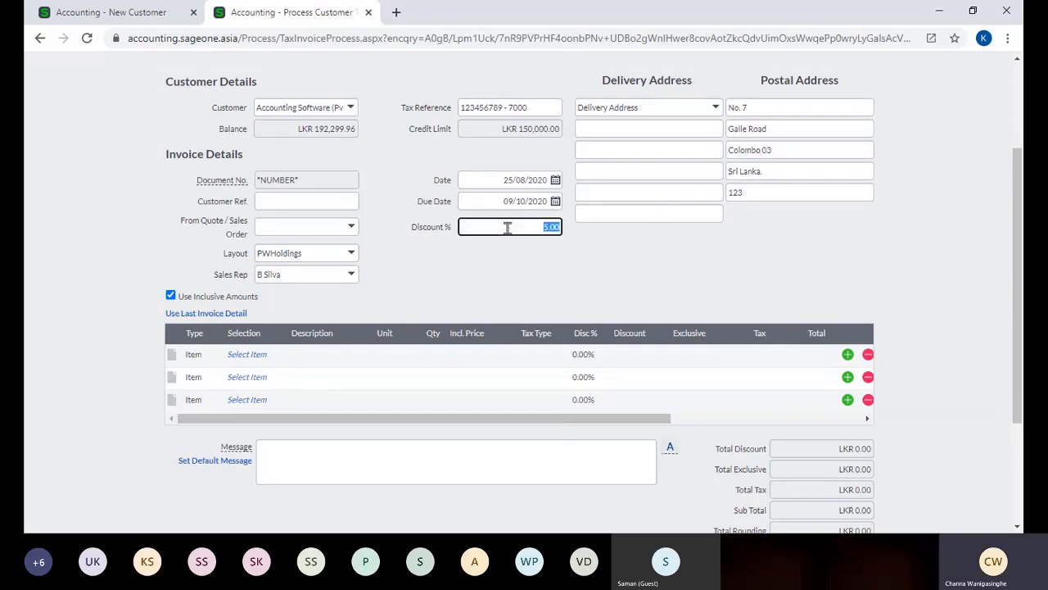
{"action": "left_click", "coordinate": [522, 270]}
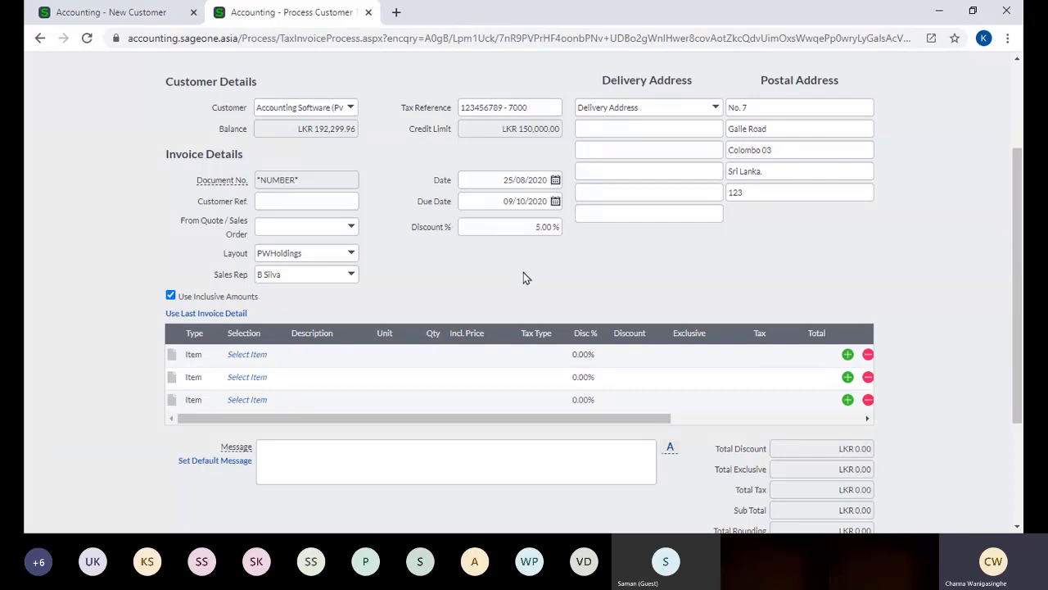
Duplicate the customer invoice page into a separate browser tab.
{"action": "left_click", "coordinate": [111, 11]}
{"action": "left_click", "coordinate": [262, 11]}
{"action": "right_click", "coordinate": [262, 12]}
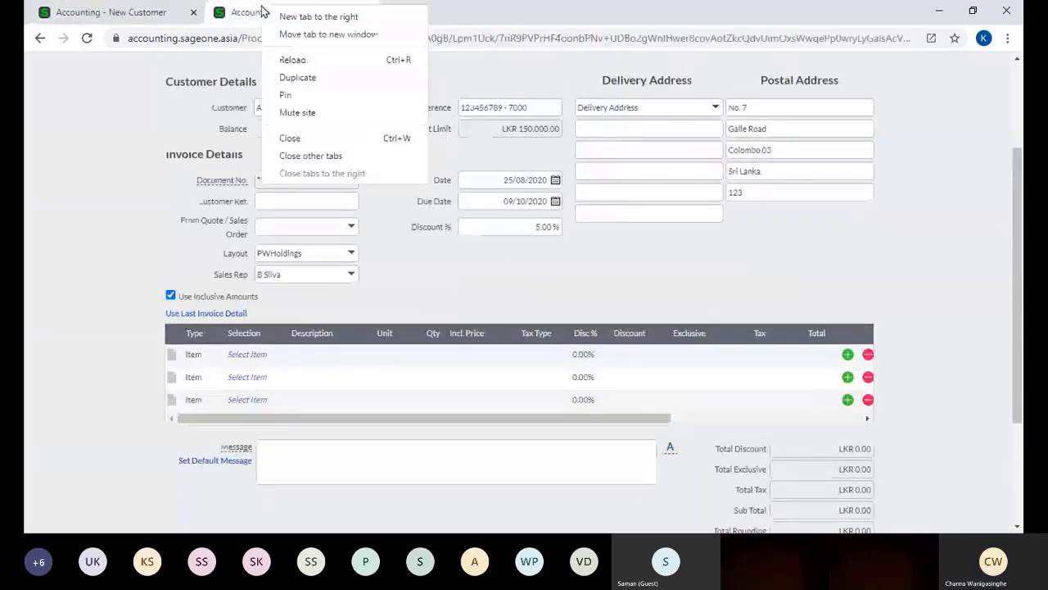
{"action": "left_click", "coordinate": [299, 76]}
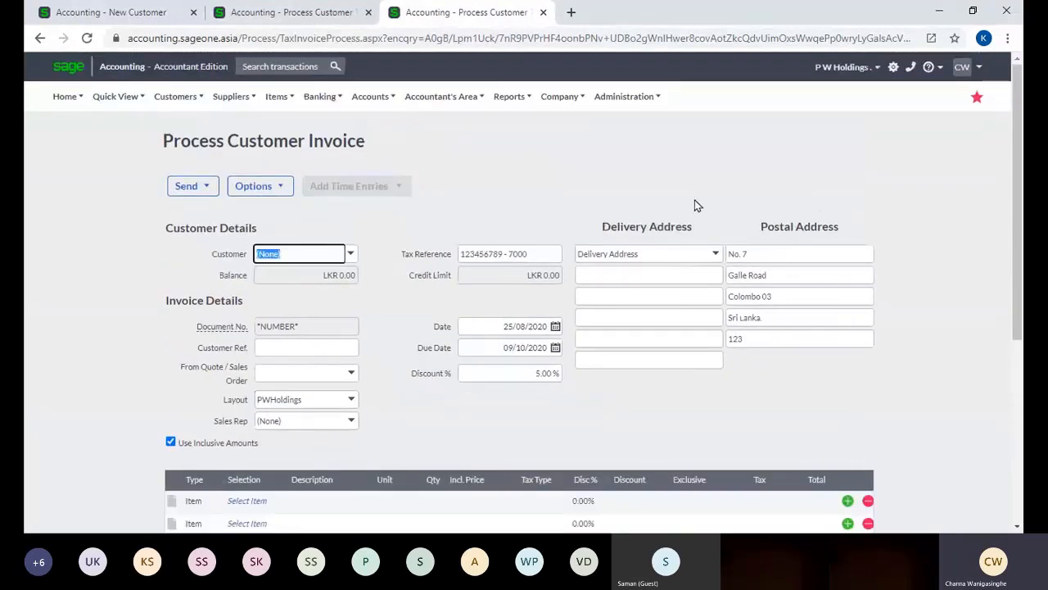
Open the account's profile from the duplicated page and bring up its subscription upgrade options.
{"action": "left_click", "coordinate": [606, 105]}
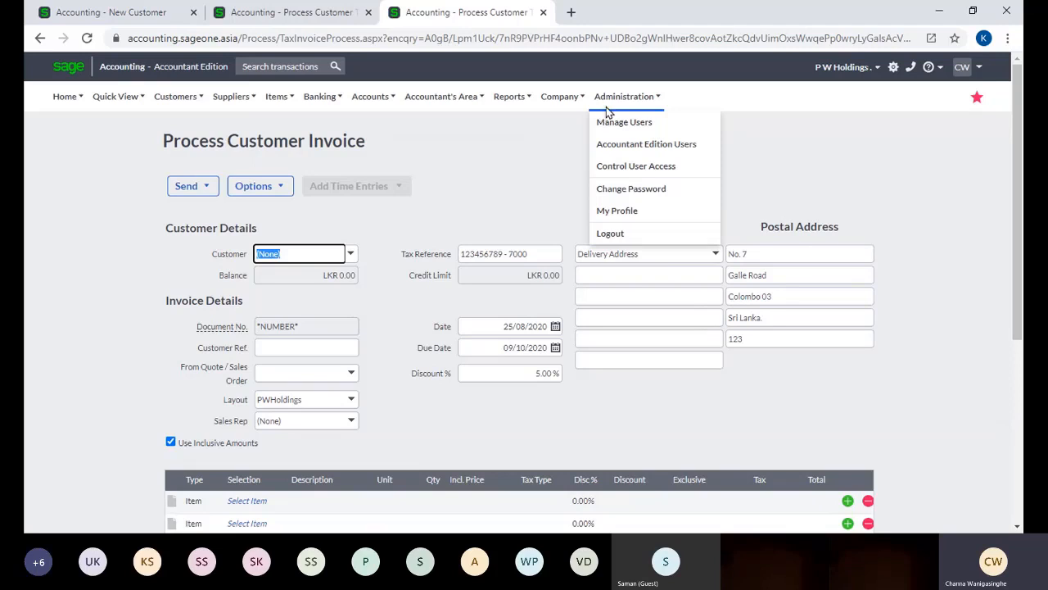
{"action": "left_click", "coordinate": [618, 211]}
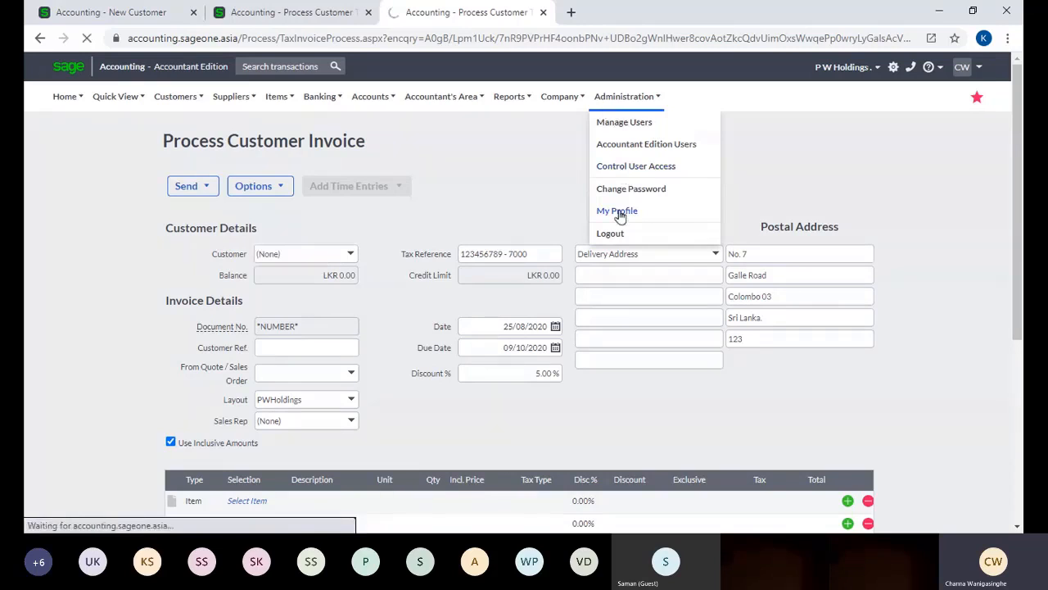
{"action": "scroll", "coordinate": [621, 223], "scroll_direction": "down", "scroll_amount": 1}
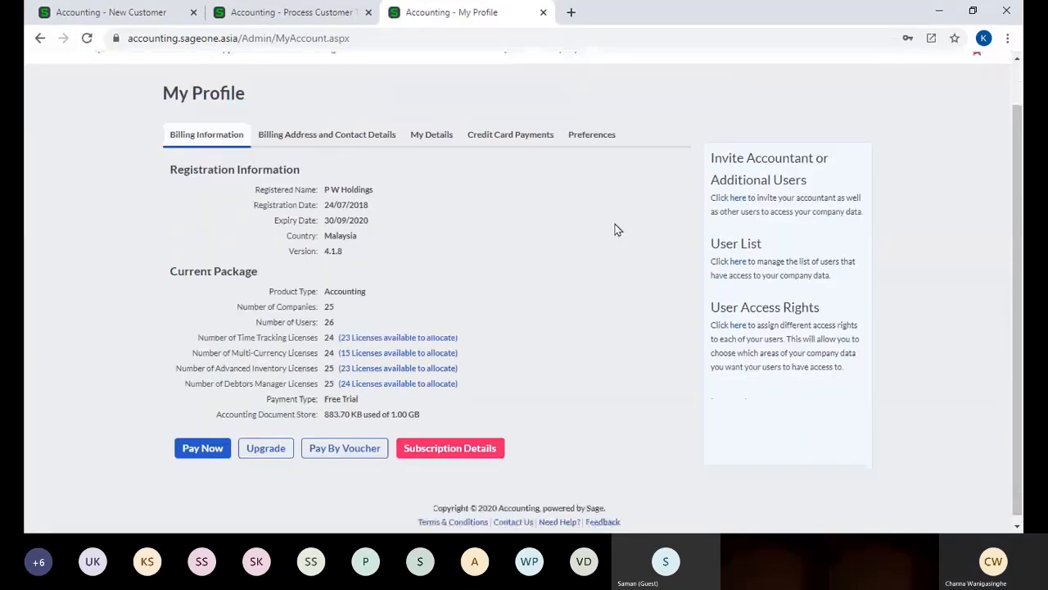
{"action": "left_click", "coordinate": [258, 453]}
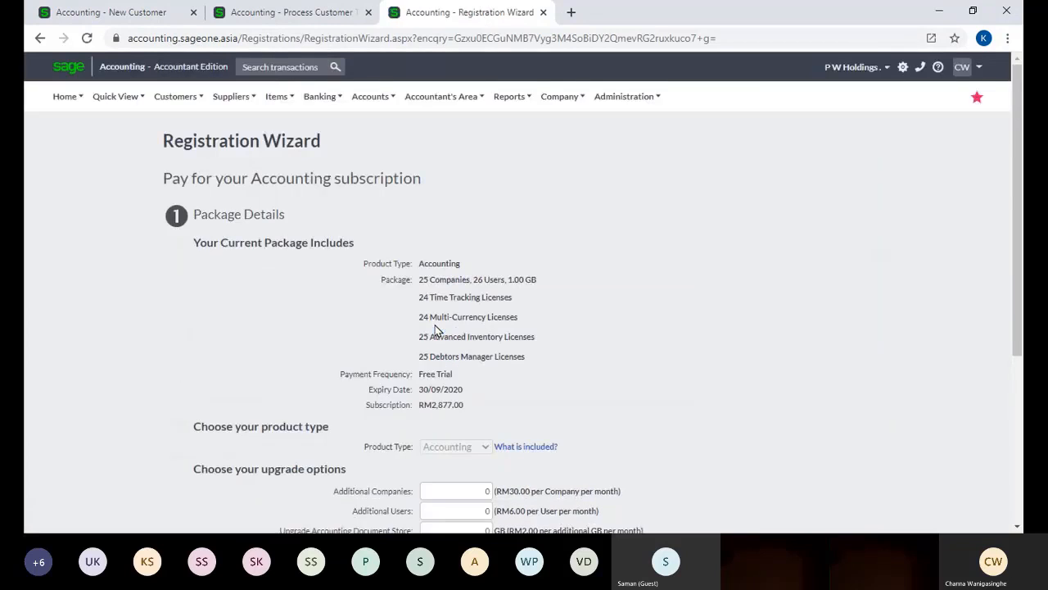
{"action": "scroll", "coordinate": [435, 325], "scroll_direction": "down", "scroll_amount": 5}
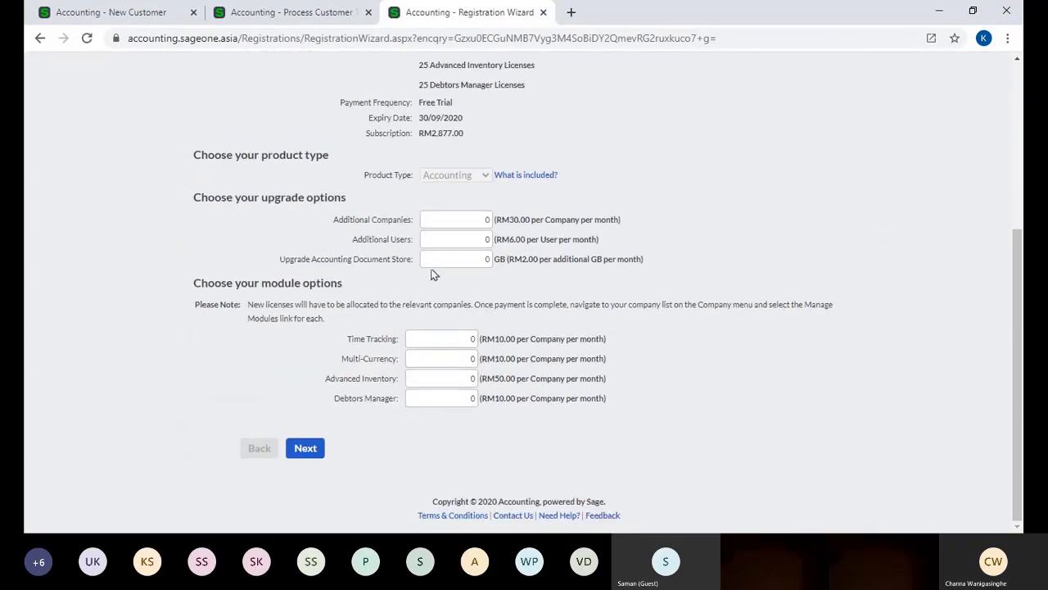
Set the Accounting Document Store upgrade to 1 GB after reviewing the additional companies and users options.
{"action": "left_click", "coordinate": [444, 219]}
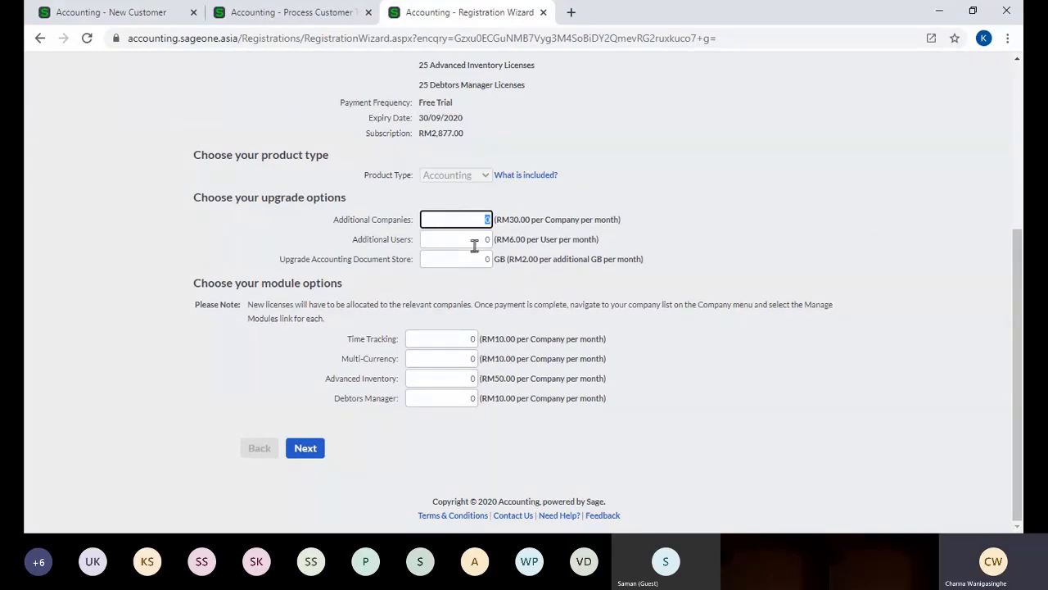
{"action": "left_click", "coordinate": [470, 238]}
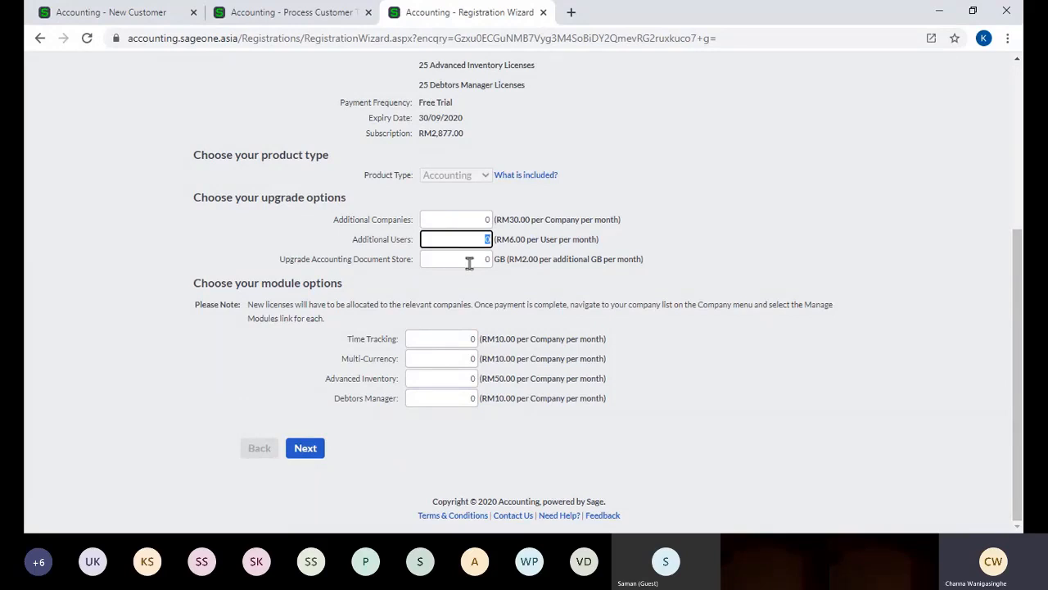
{"action": "left_click", "coordinate": [470, 260]}
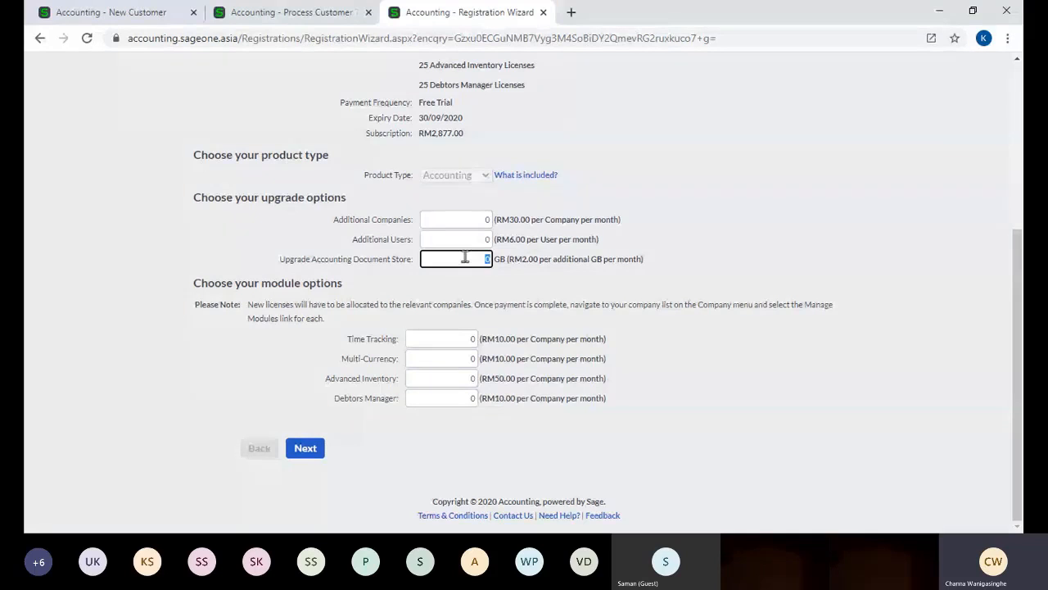
{"action": "left_click", "coordinate": [518, 280]}
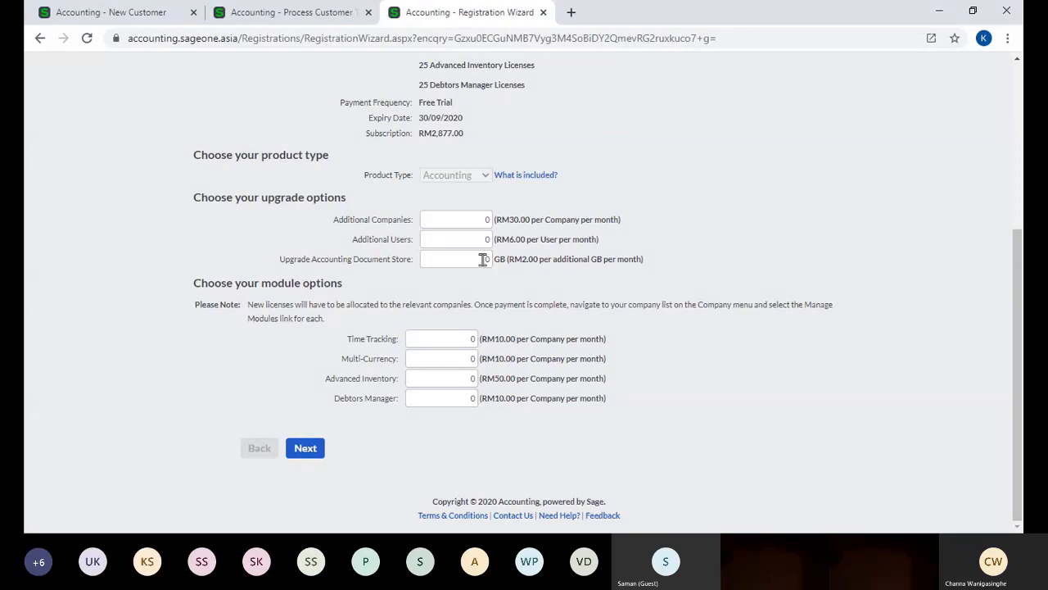
{"action": "left_click", "coordinate": [483, 258]}
{"action": "type", "text": "1"}
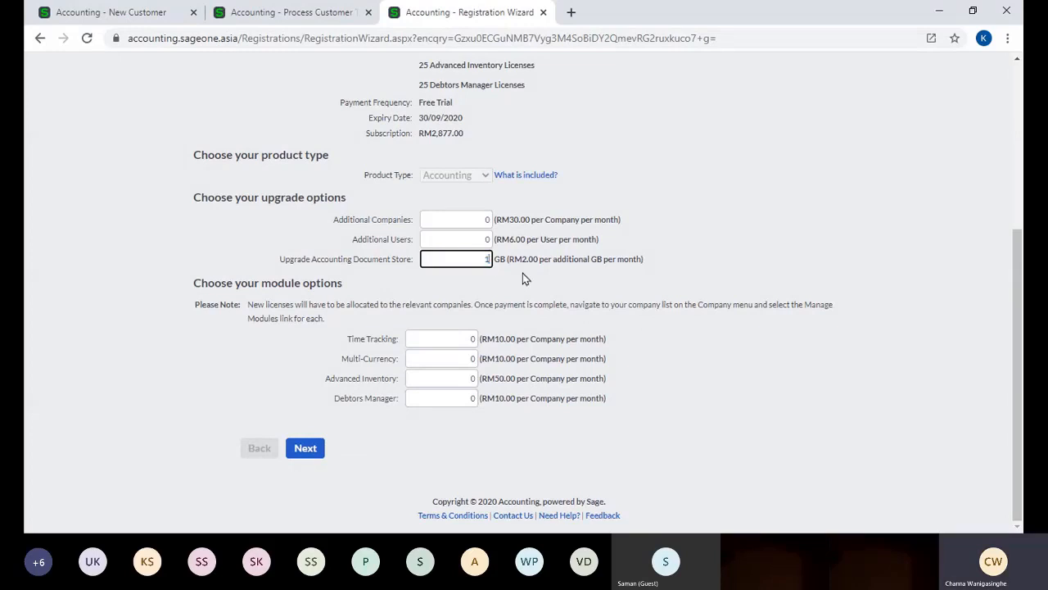
{"action": "left_click", "coordinate": [524, 278]}
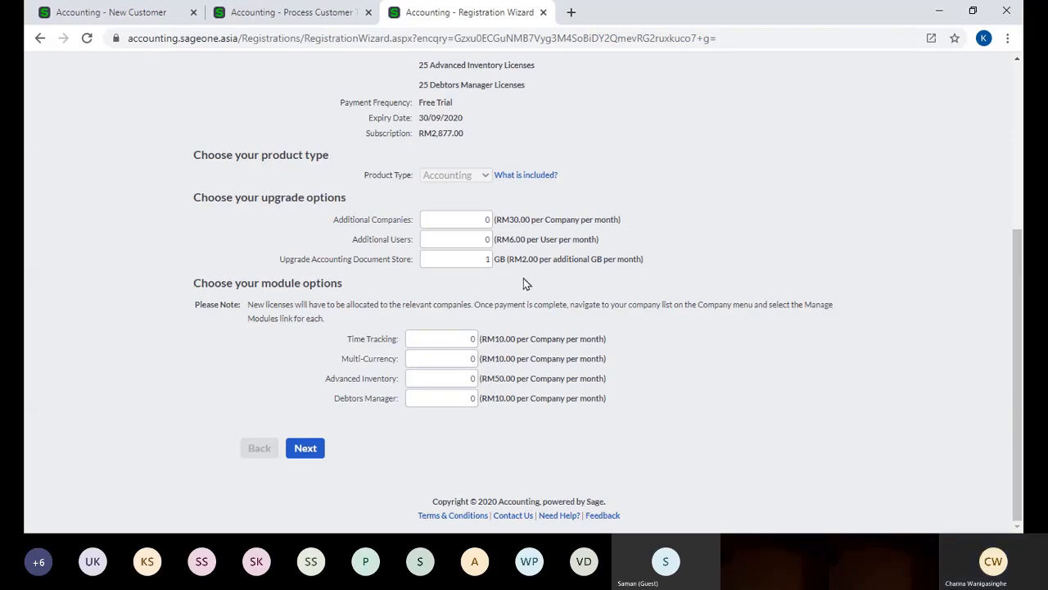
Examine the per-company module prices, the additional companies option and the current package details in the Registration Wizard.
{"action": "left_click", "coordinate": [448, 338]}
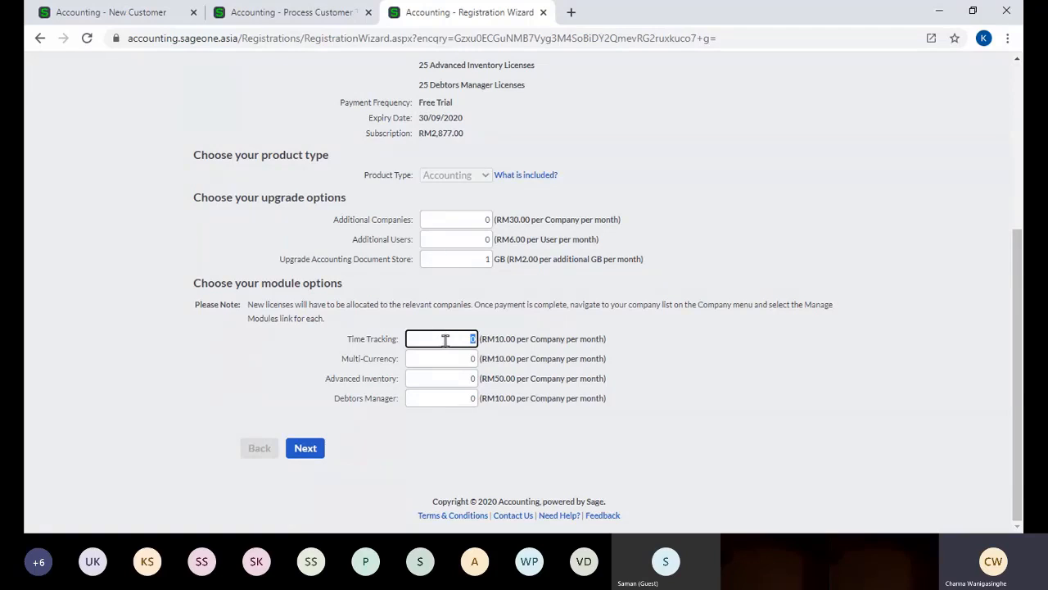
{"action": "left_click", "coordinate": [460, 358]}
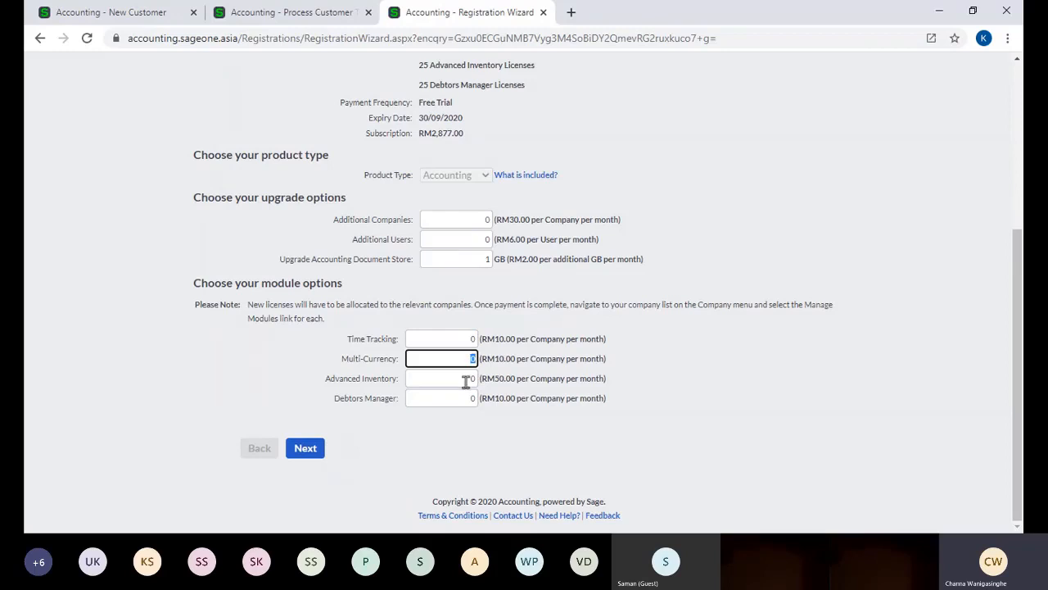
{"action": "left_click", "coordinate": [465, 382]}
{"action": "left_click", "coordinate": [459, 398]}
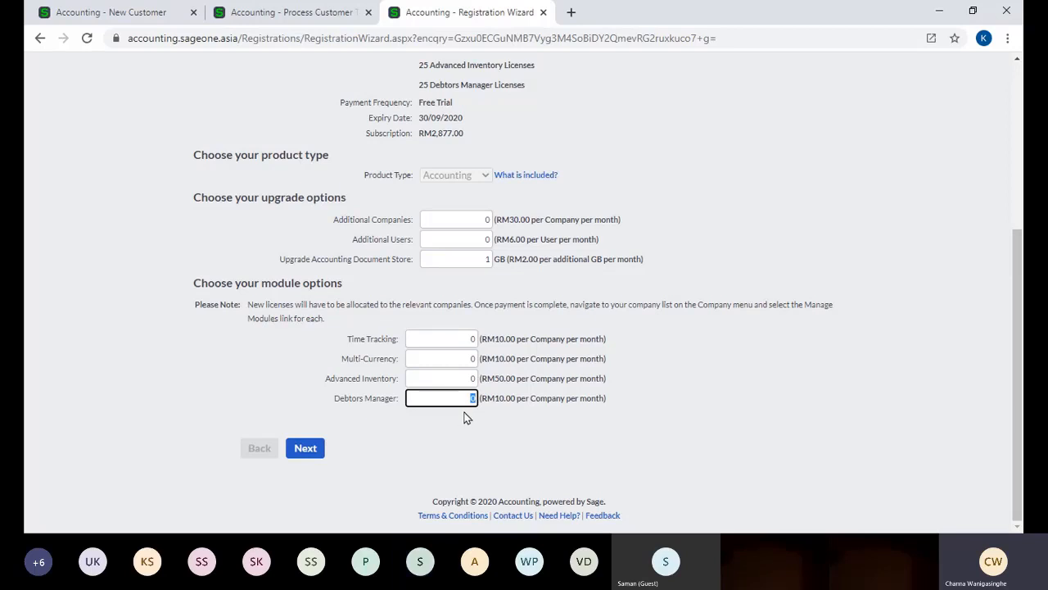
{"action": "left_click", "coordinate": [637, 532]}
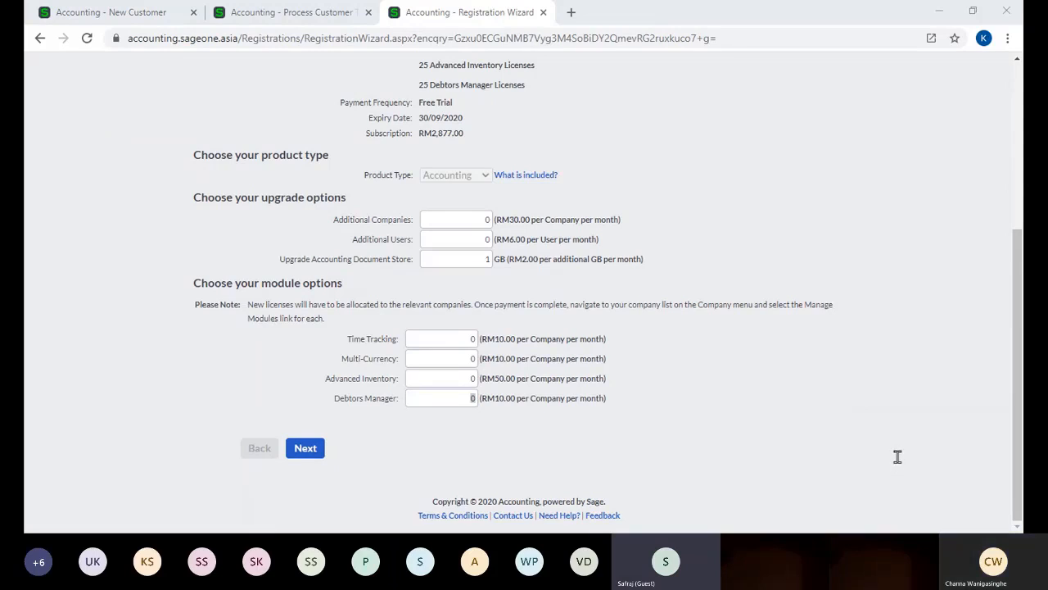
{"action": "left_click", "coordinate": [565, 481]}
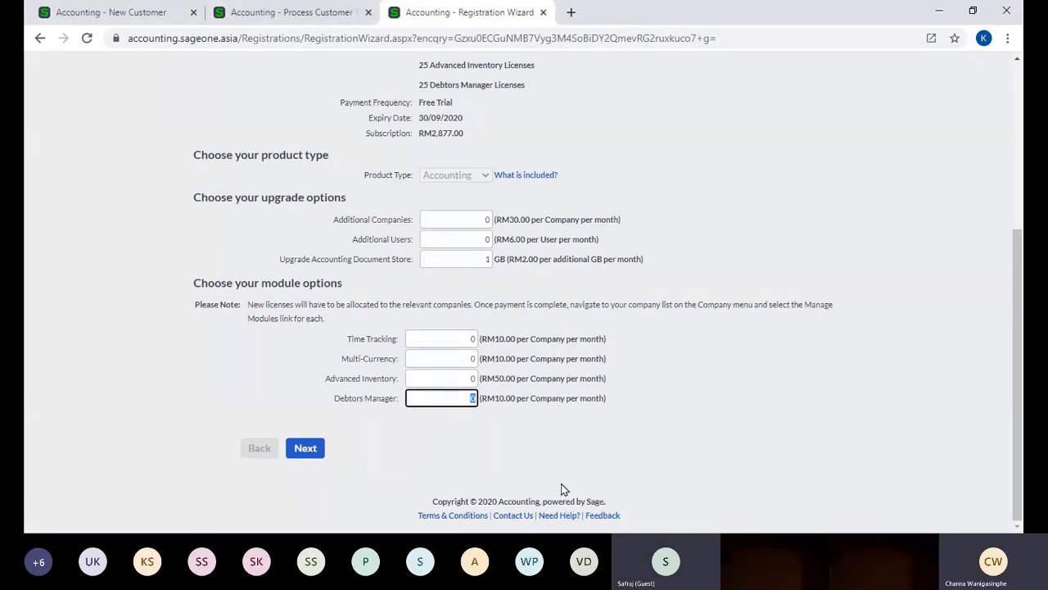
{"action": "scroll", "coordinate": [765, 358], "scroll_direction": "up", "scroll_amount": 5}
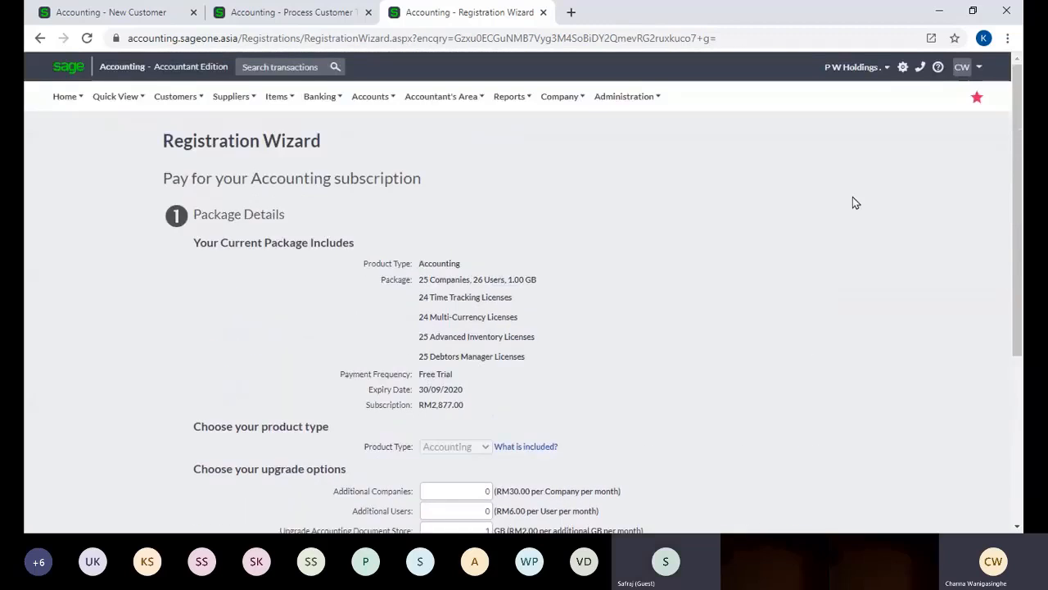
{"action": "scroll", "coordinate": [803, 213], "scroll_direction": "down", "scroll_amount": 3}
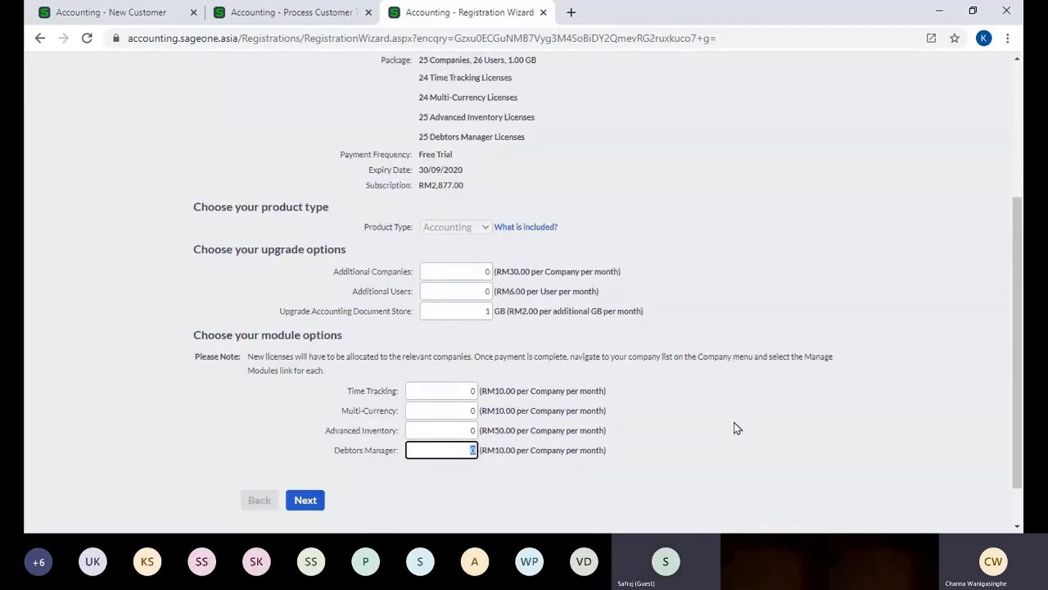
{"action": "left_click", "coordinate": [434, 272]}
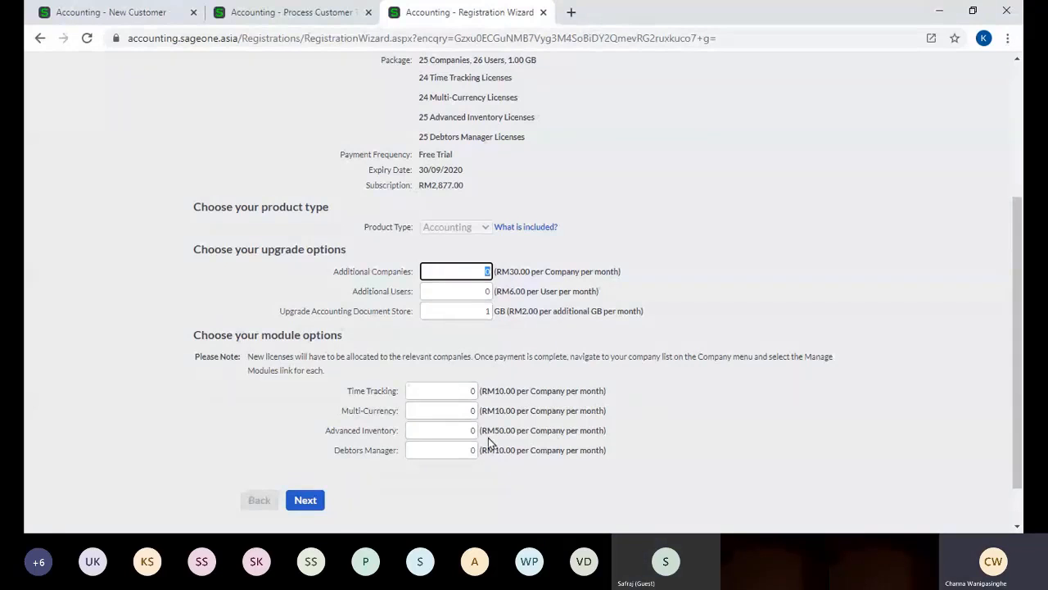
{"action": "scroll", "coordinate": [488, 437], "scroll_direction": "down", "scroll_amount": 1}
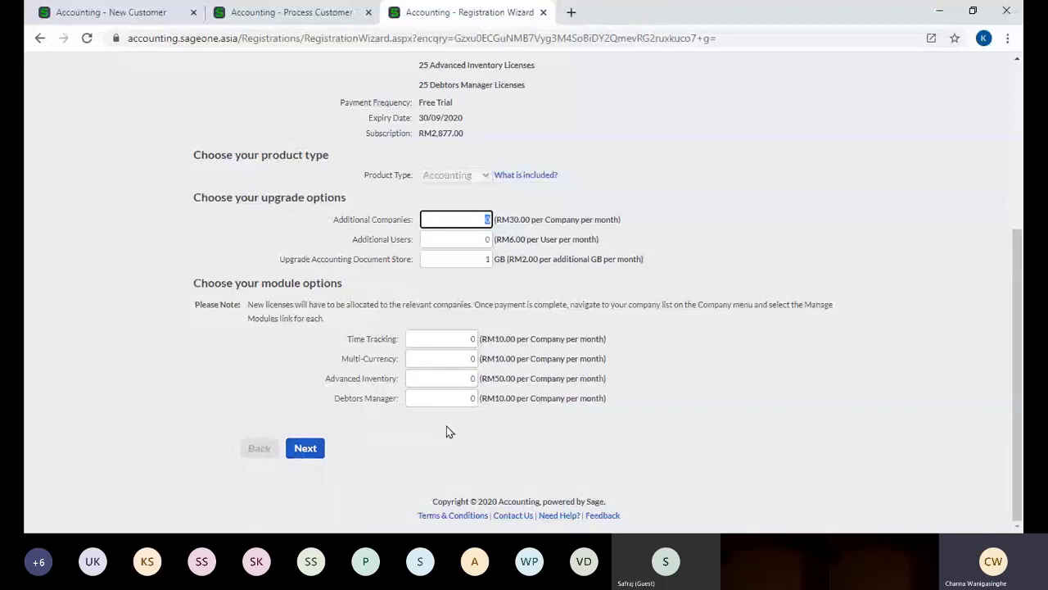
{"action": "scroll", "coordinate": [447, 431], "scroll_direction": "up", "scroll_amount": 1}
{"action": "scroll", "coordinate": [446, 431], "scroll_direction": "up", "scroll_amount": 3}
{"action": "scroll", "coordinate": [502, 413], "scroll_direction": "up", "scroll_amount": 1}
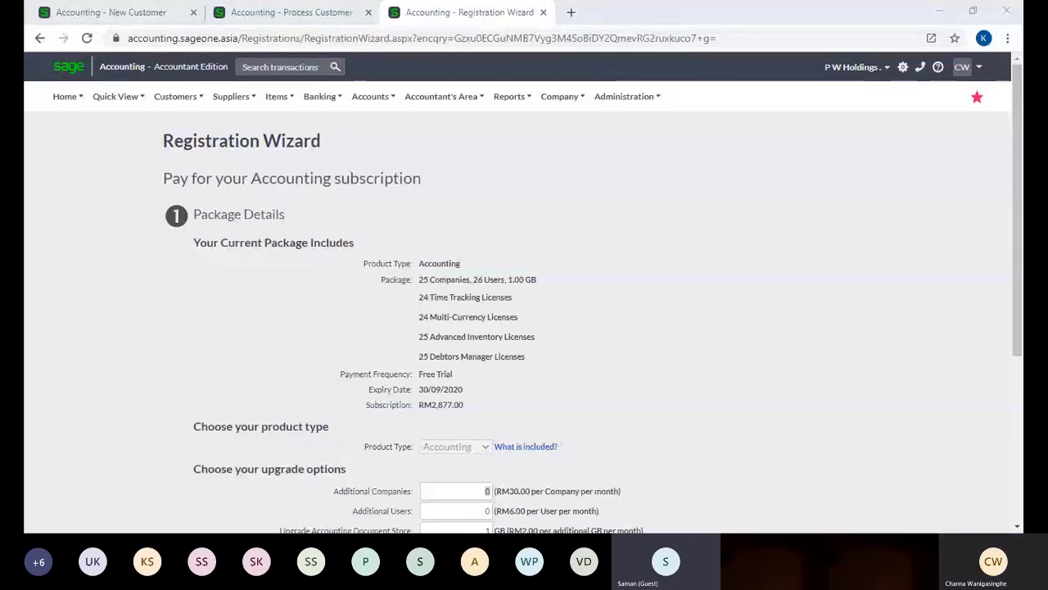
Leave the Registration Wizard without continuing the upgrade and reopen the billing information in My Profile.
{"action": "scroll", "coordinate": [586, 410], "scroll_direction": "down", "scroll_amount": 3}
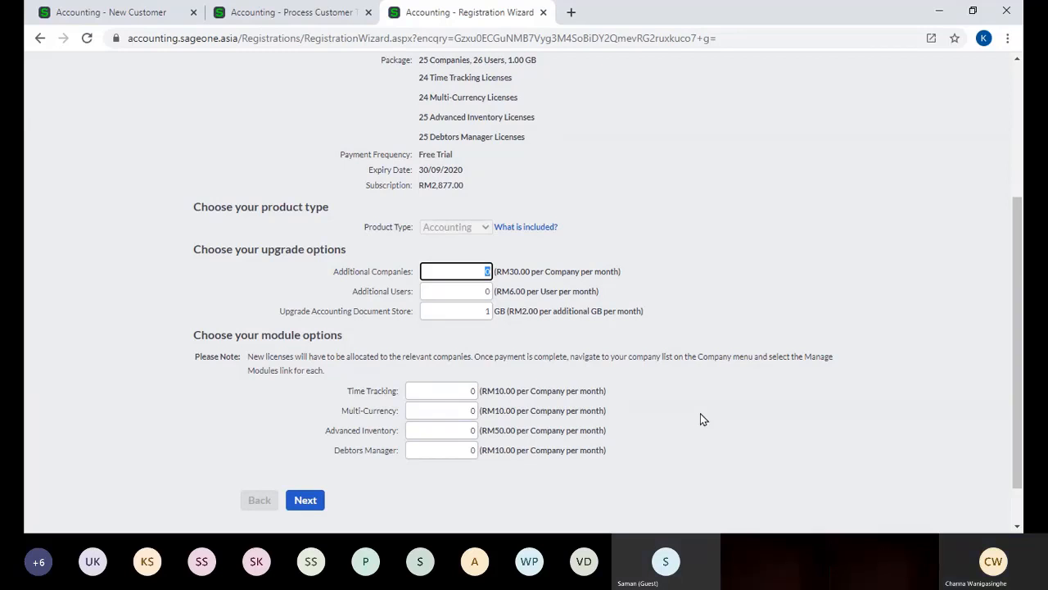
{"action": "scroll", "coordinate": [768, 395], "scroll_direction": "up", "scroll_amount": 3}
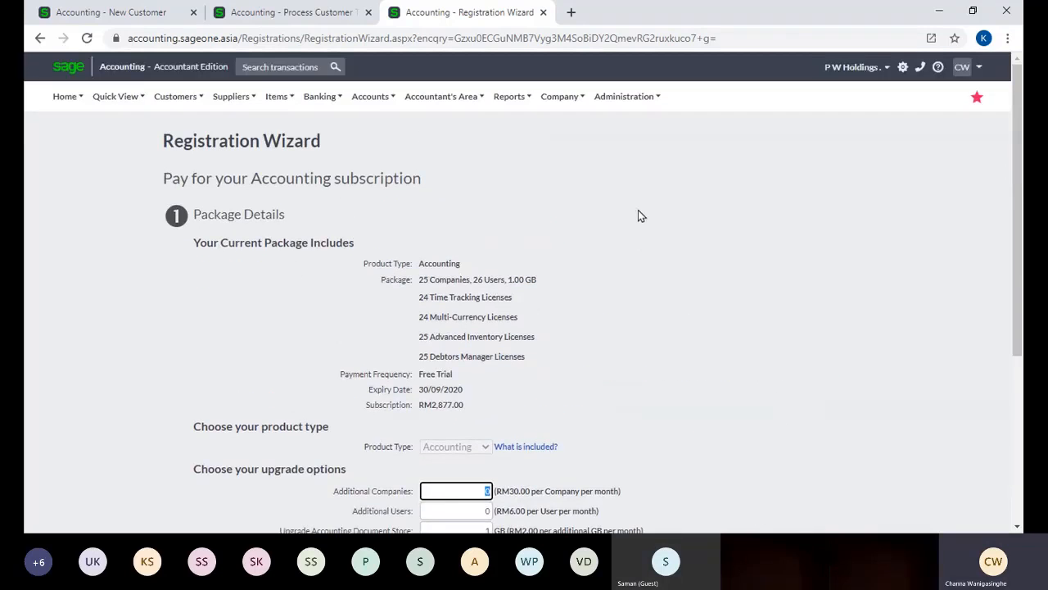
{"action": "mouse_move", "coordinate": [617, 100]}
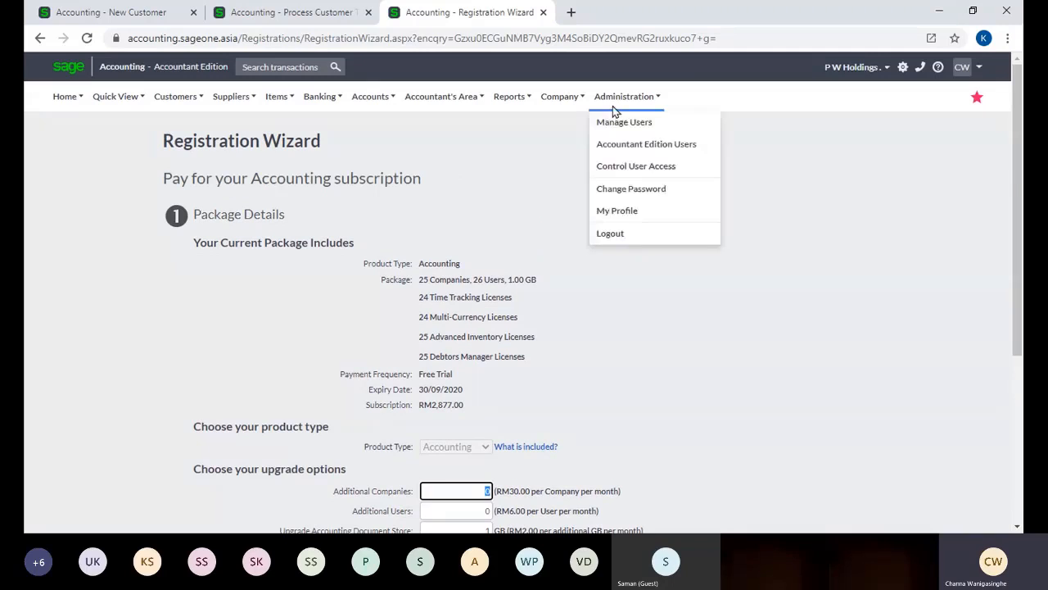
{"action": "left_click", "coordinate": [616, 213]}
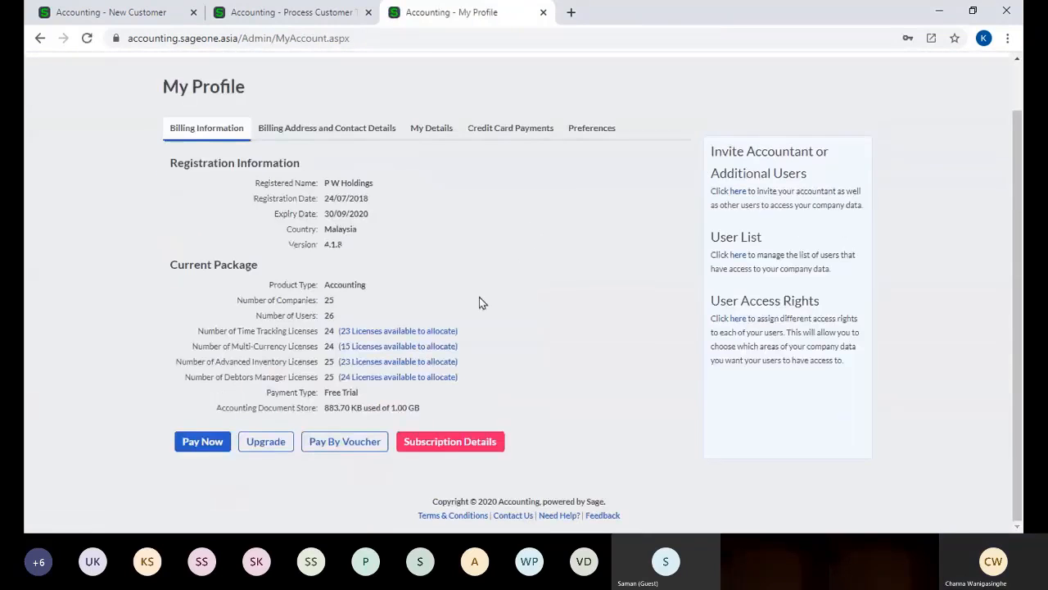
Reopen the subscription upgrade options and review the additional companies and additional users entries.
{"action": "left_click", "coordinate": [268, 449]}
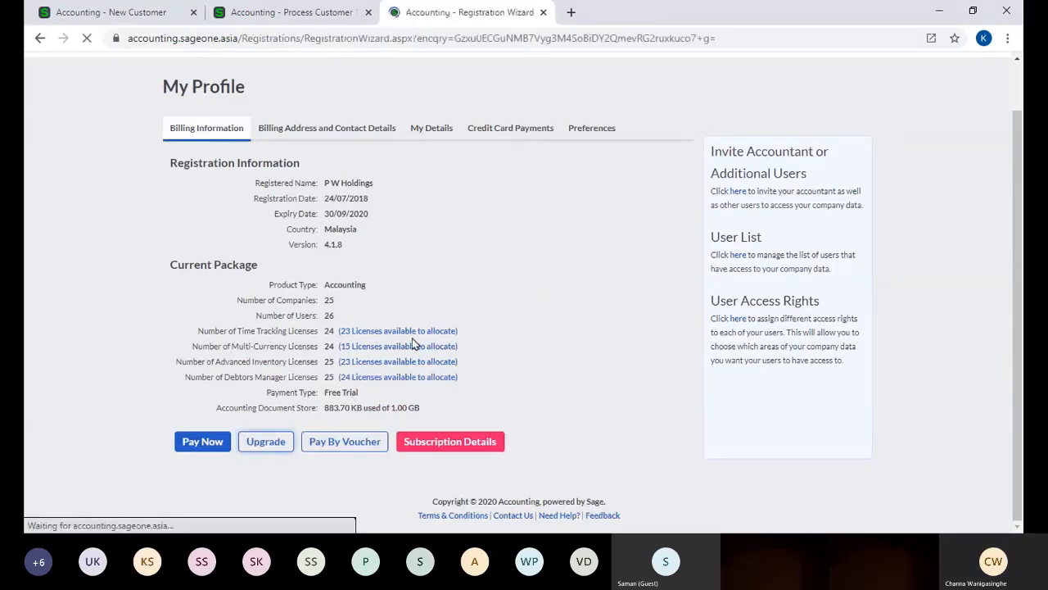
{"action": "scroll", "coordinate": [457, 236], "scroll_direction": "down", "scroll_amount": 5}
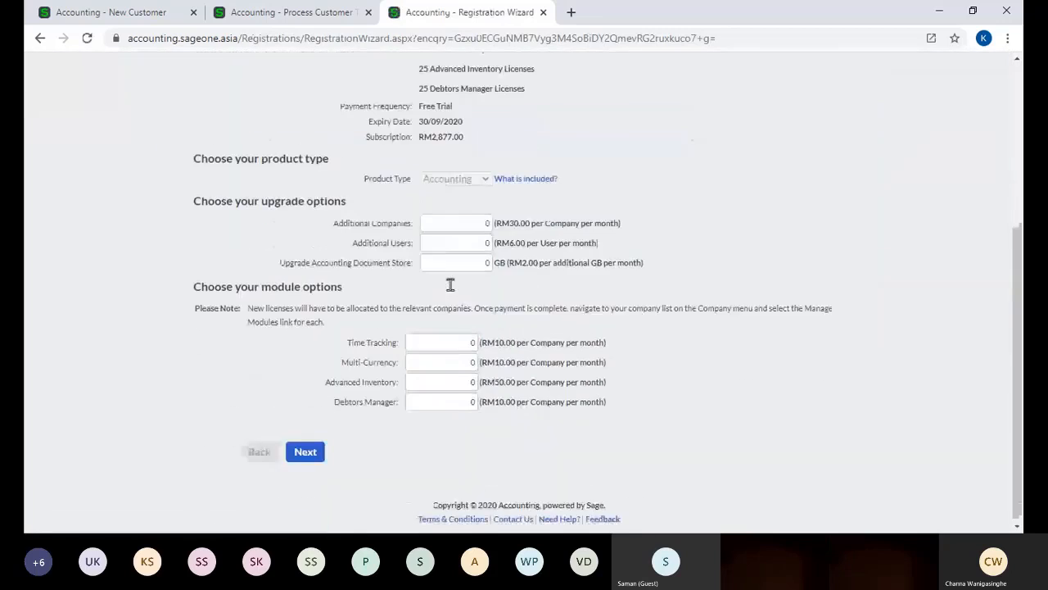
{"action": "left_click", "coordinate": [457, 219]}
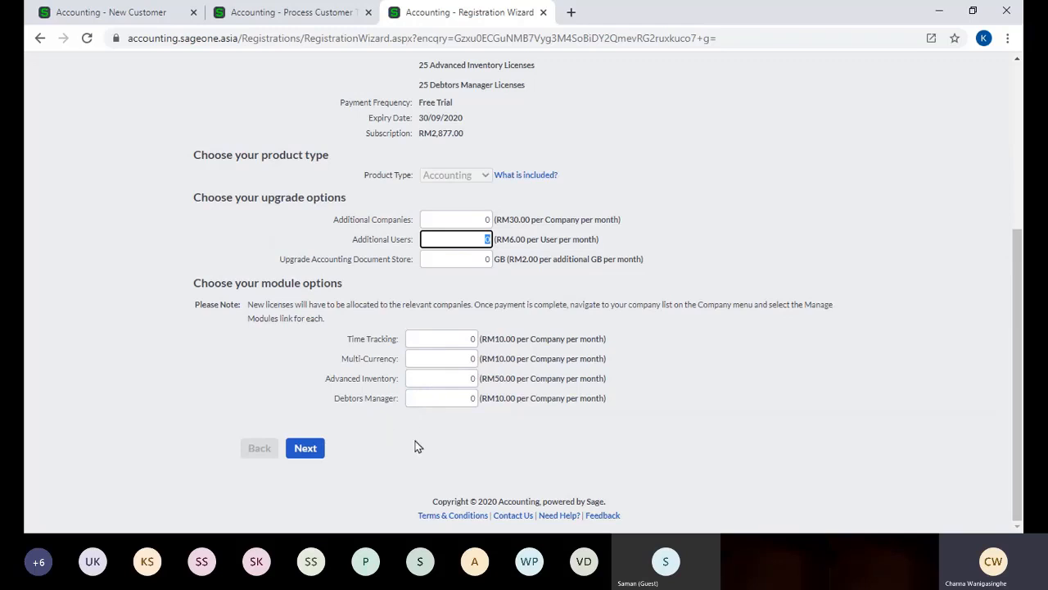
Compare the Default Discount in the new customer record with the Discount % on the customer invoice.
{"action": "left_click", "coordinate": [297, 21]}
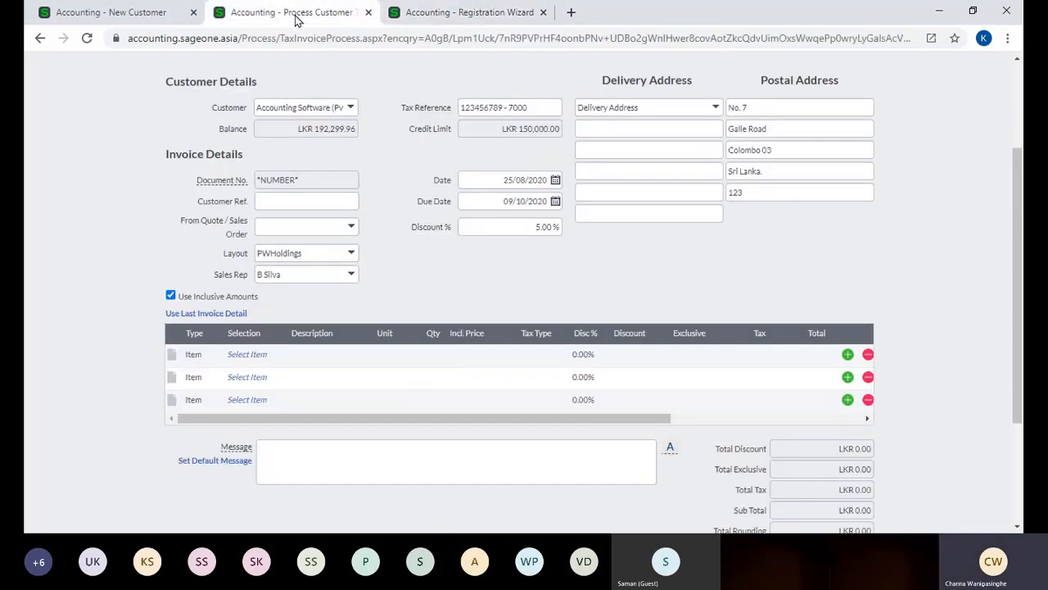
{"action": "left_click", "coordinate": [86, 12]}
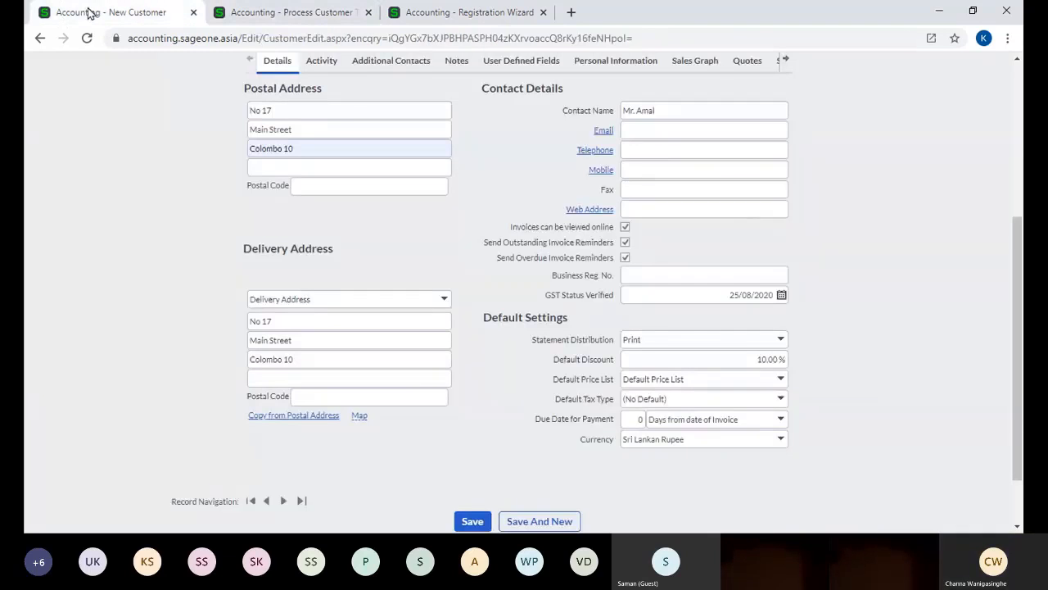
{"action": "left_click", "coordinate": [283, 14]}
{"action": "left_click", "coordinate": [143, 18]}
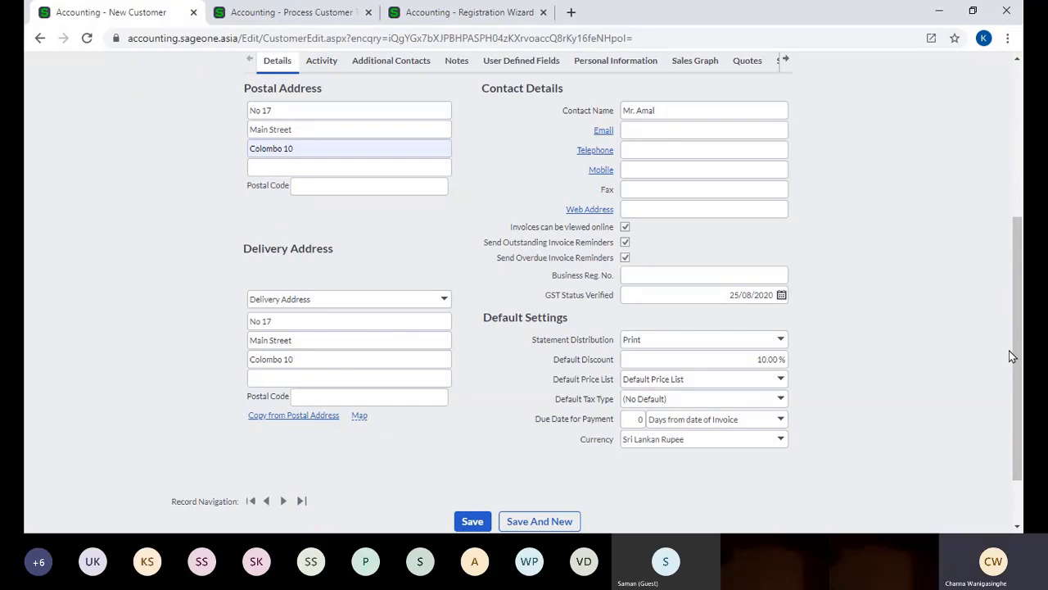
{"action": "left_click", "coordinate": [714, 361]}
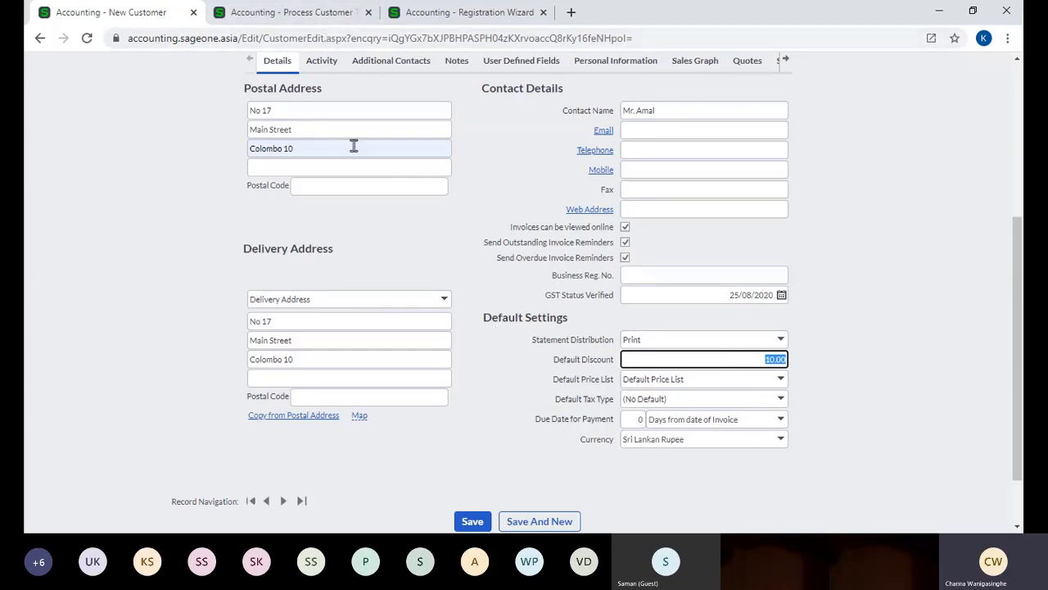
{"action": "left_click", "coordinate": [298, 12]}
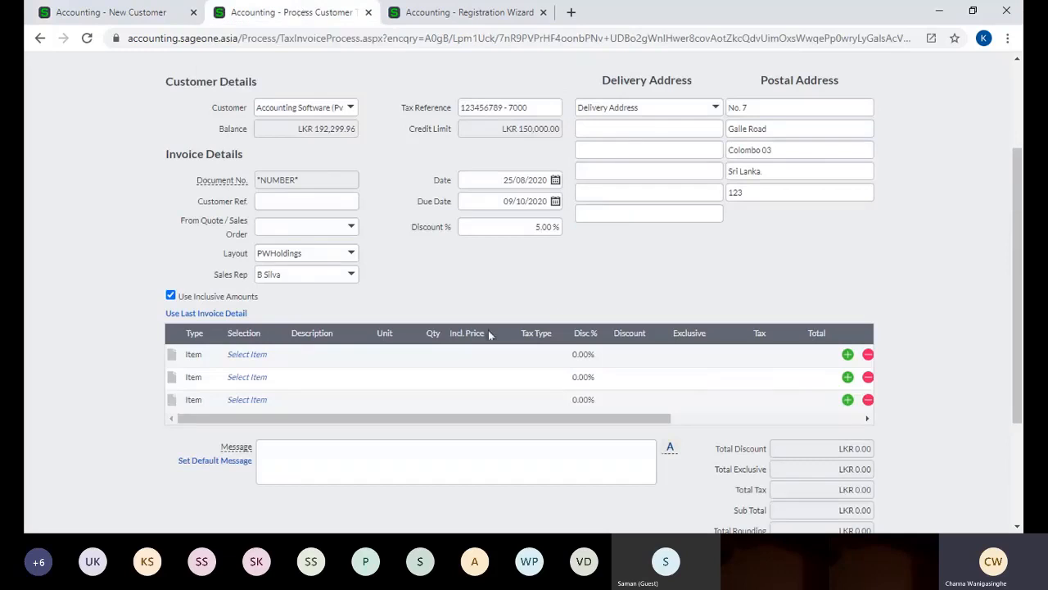
{"action": "left_click", "coordinate": [515, 226]}
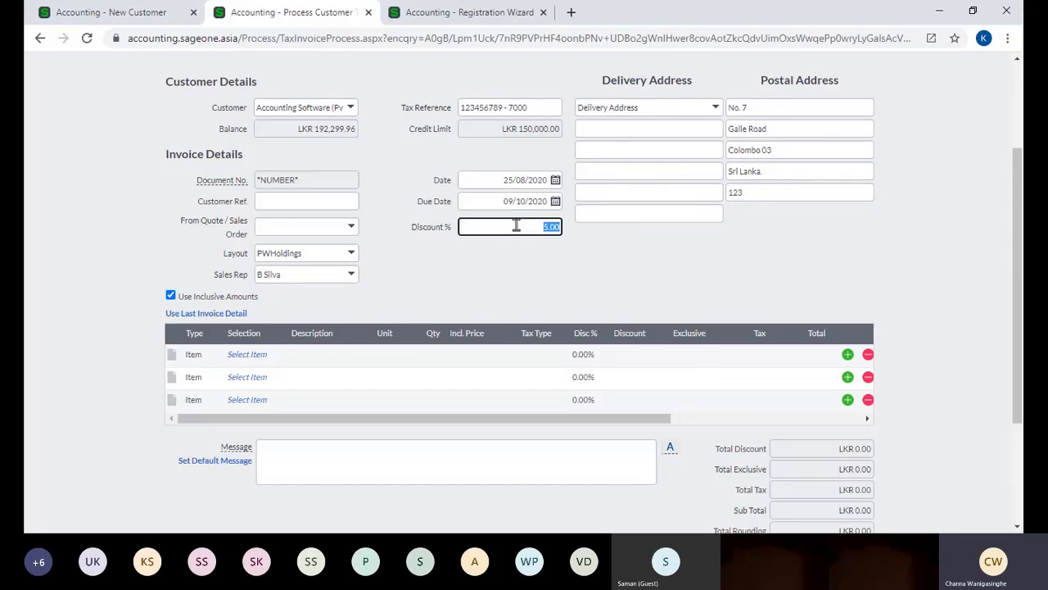
{"action": "left_click", "coordinate": [111, 12]}
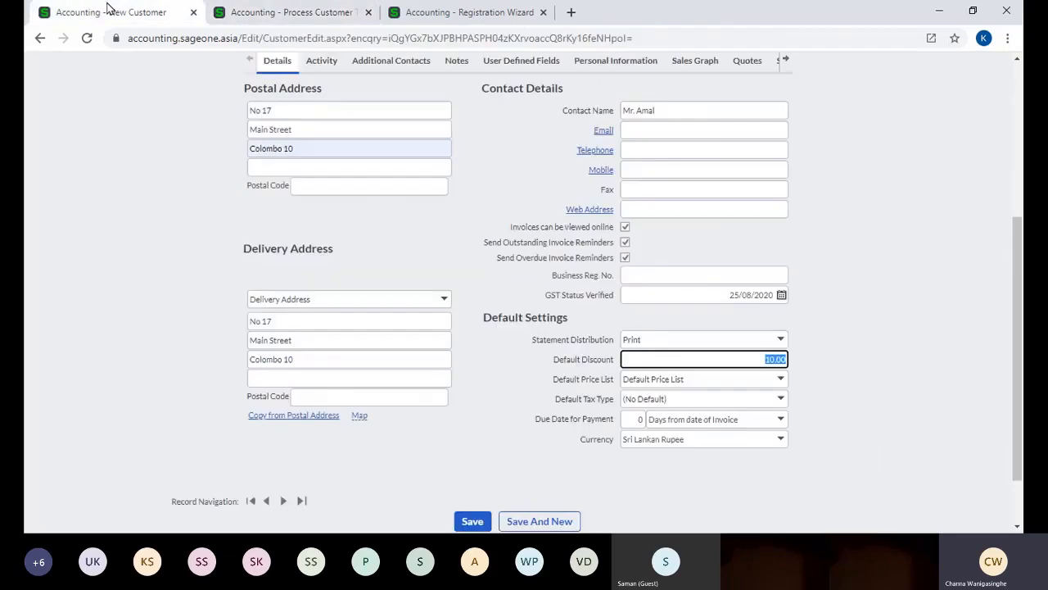
{"action": "left_click", "coordinate": [825, 367]}
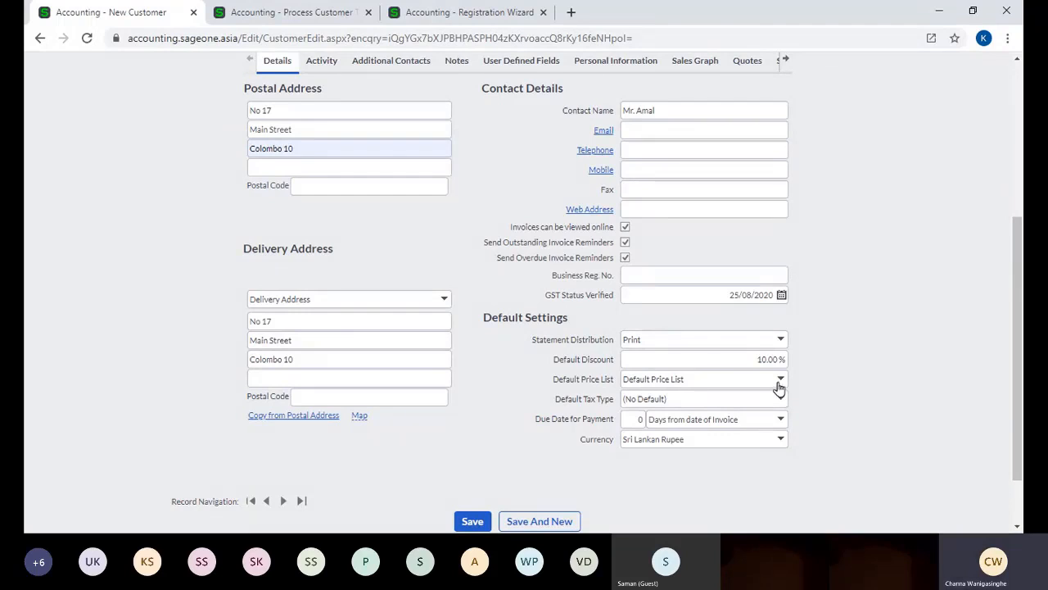
Leave the unsaved customer invoice for the company settings and close the Registration Wizard page.
{"action": "left_click", "coordinate": [326, 17]}
{"action": "scroll", "coordinate": [439, 127], "scroll_direction": "up", "scroll_amount": 2}
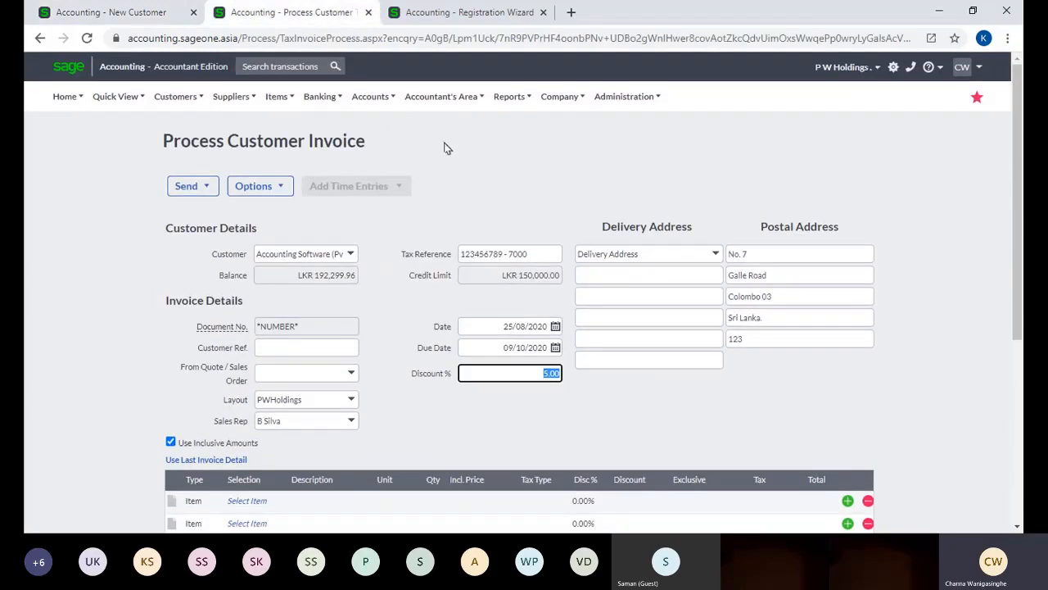
{"action": "mouse_move", "coordinate": [556, 108]}
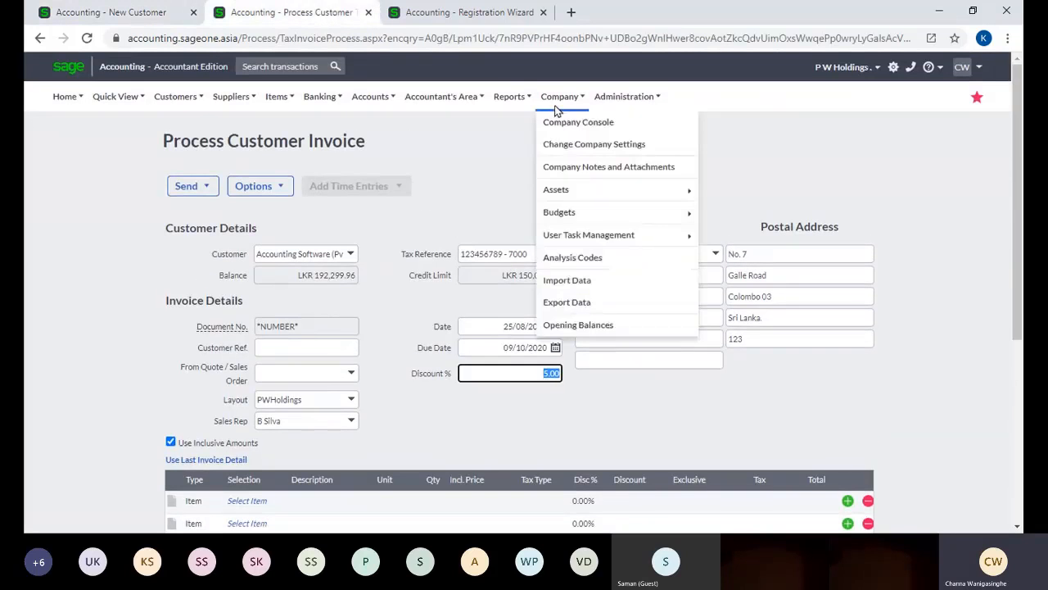
{"action": "left_click", "coordinate": [568, 145]}
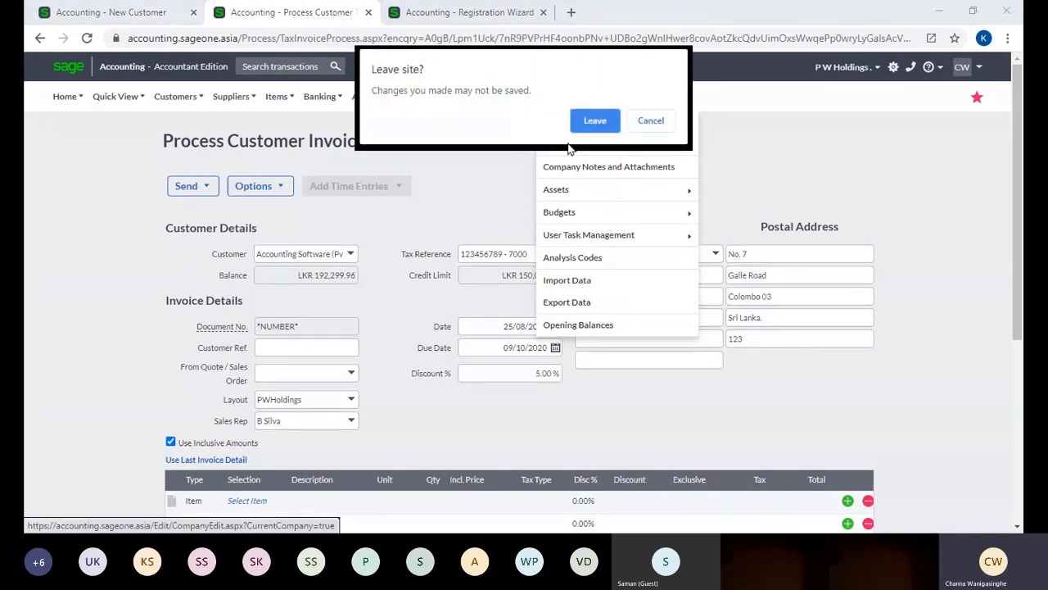
{"action": "left_click", "coordinate": [585, 120]}
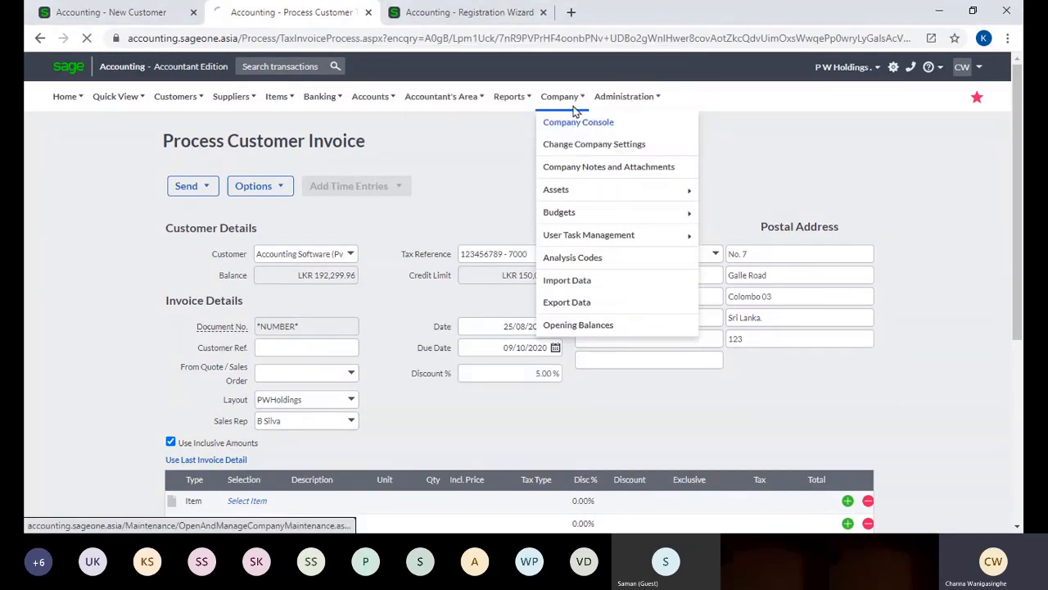
{"action": "left_click", "coordinate": [544, 13]}
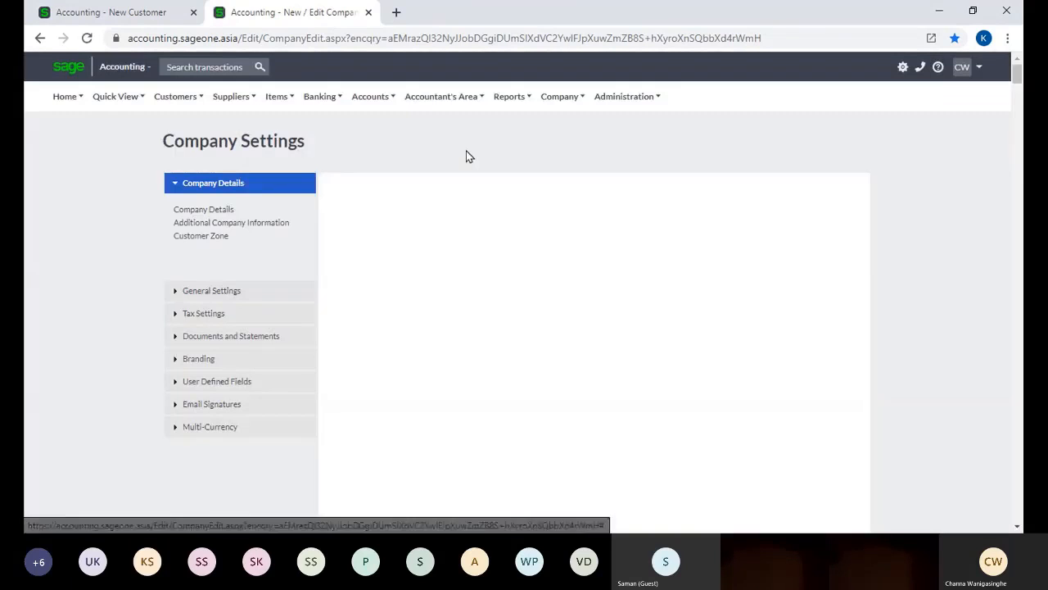
Open Item Settings within the general company settings and examine the price lists defined there.
{"action": "left_click", "coordinate": [562, 105]}
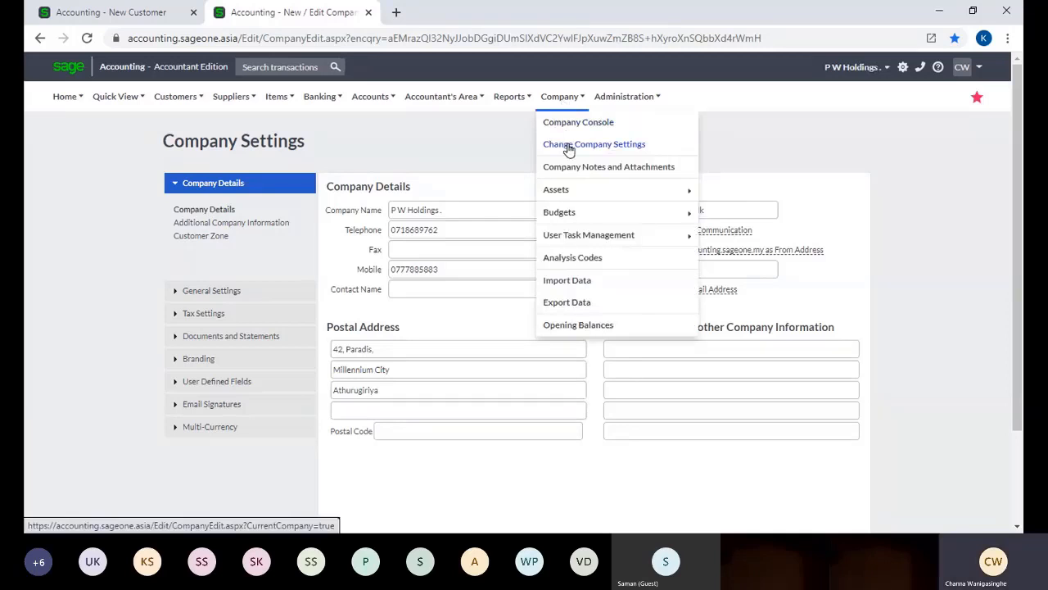
{"action": "left_click", "coordinate": [215, 292]}
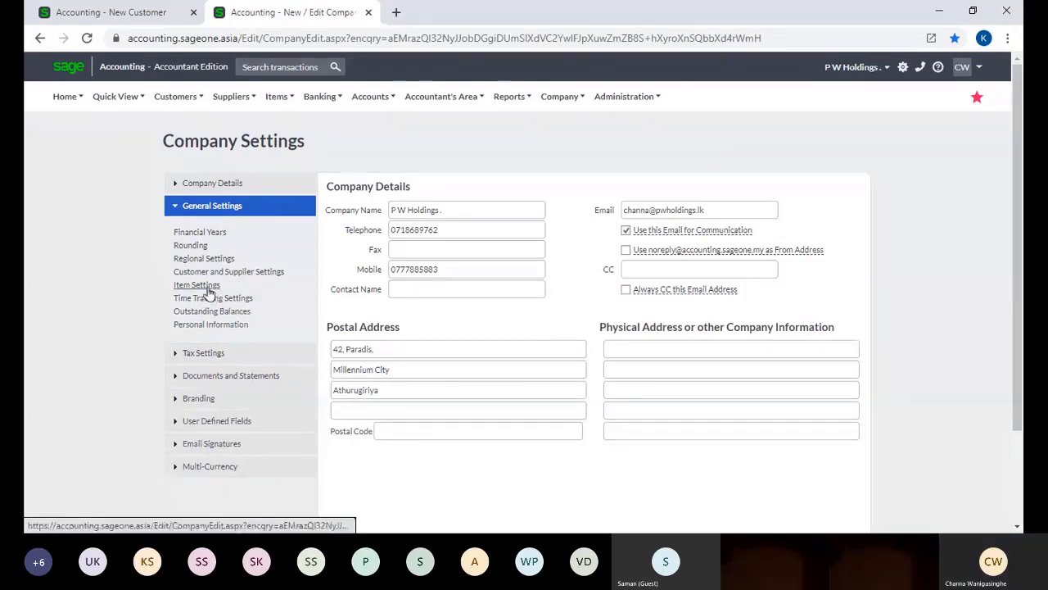
{"action": "left_click", "coordinate": [201, 286]}
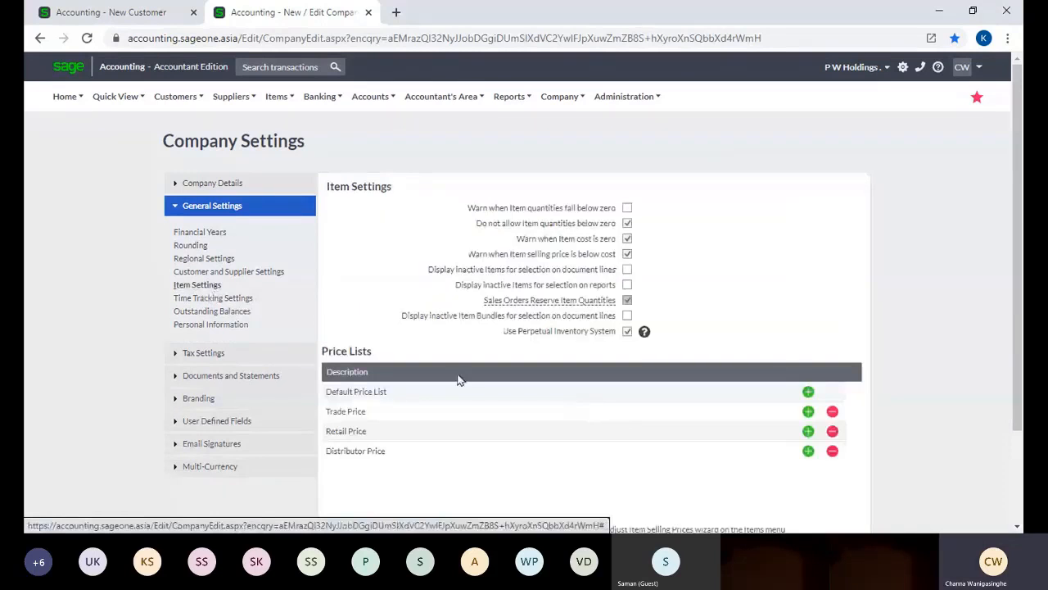
{"action": "scroll", "coordinate": [471, 389], "scroll_direction": "down", "scroll_amount": 2}
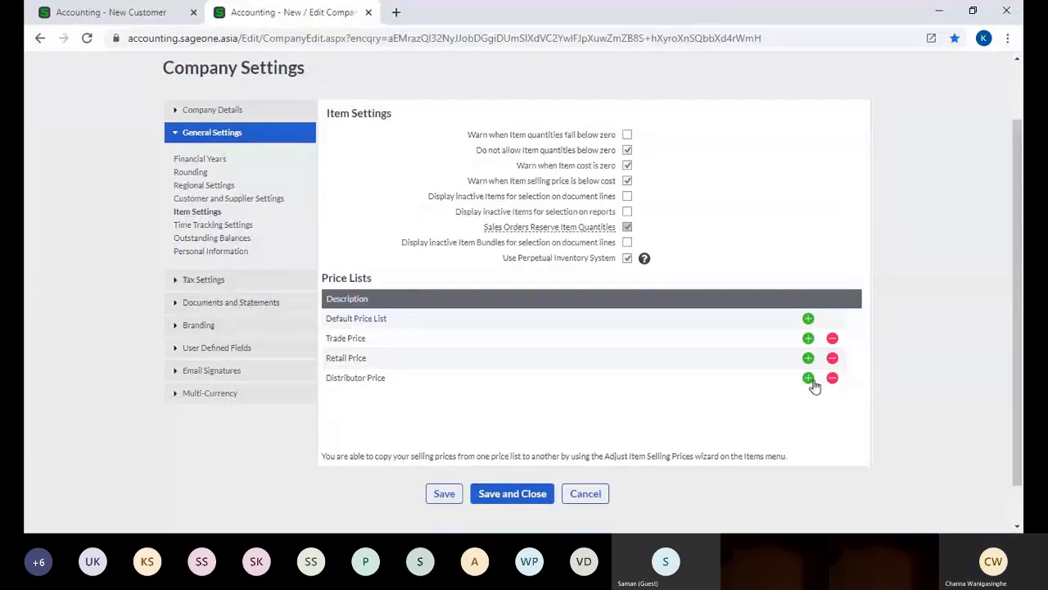
{"action": "scroll", "coordinate": [813, 385], "scroll_direction": "up", "scroll_amount": 2}
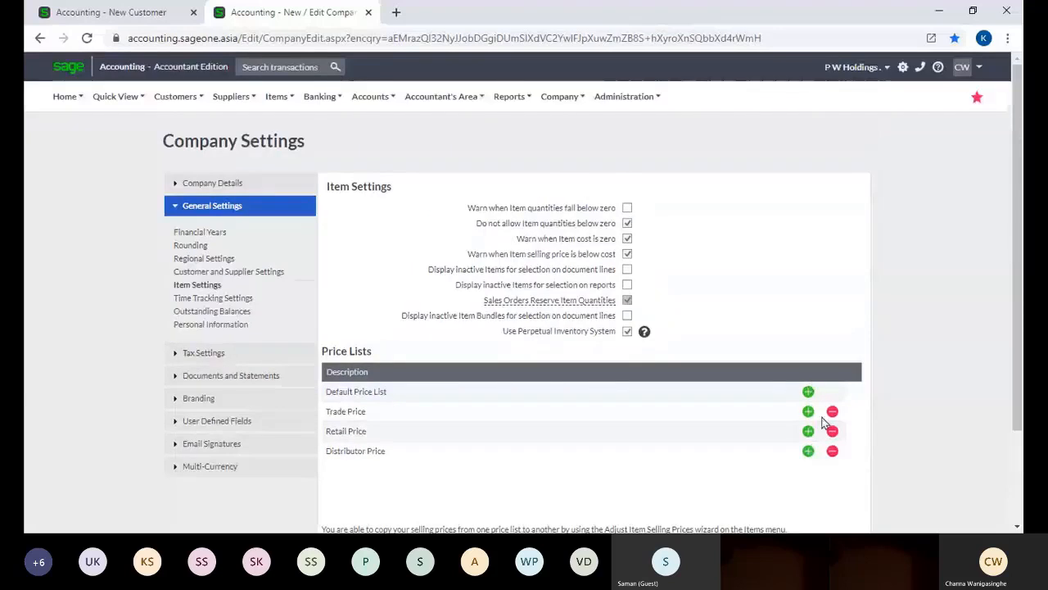
{"action": "scroll", "coordinate": [823, 422], "scroll_direction": "down", "scroll_amount": 1}
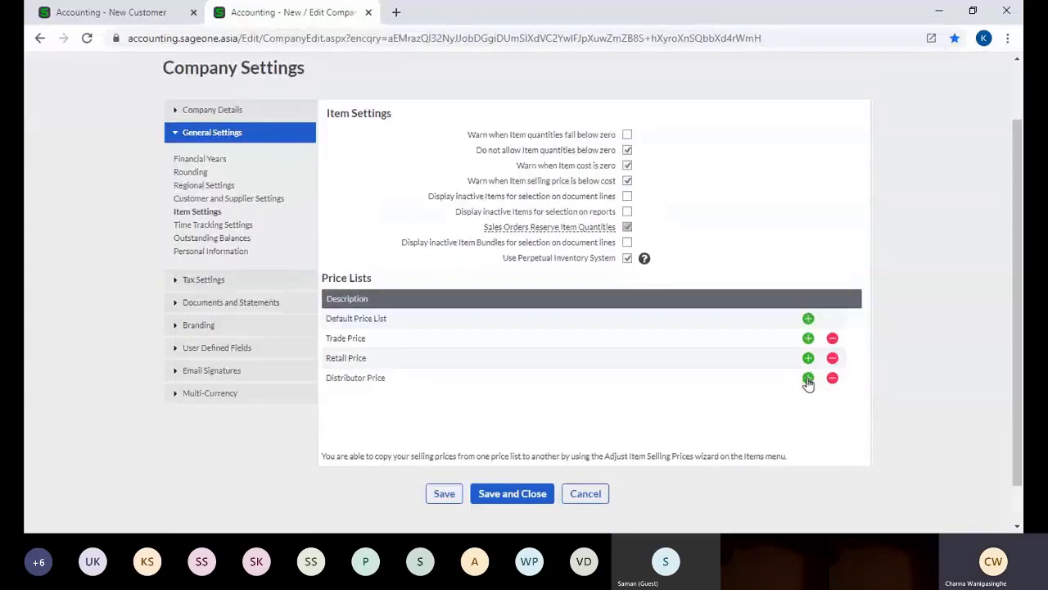
Add a price list row below Distributor Price, remove it again and save the company settings.
{"action": "left_click", "coordinate": [808, 379]}
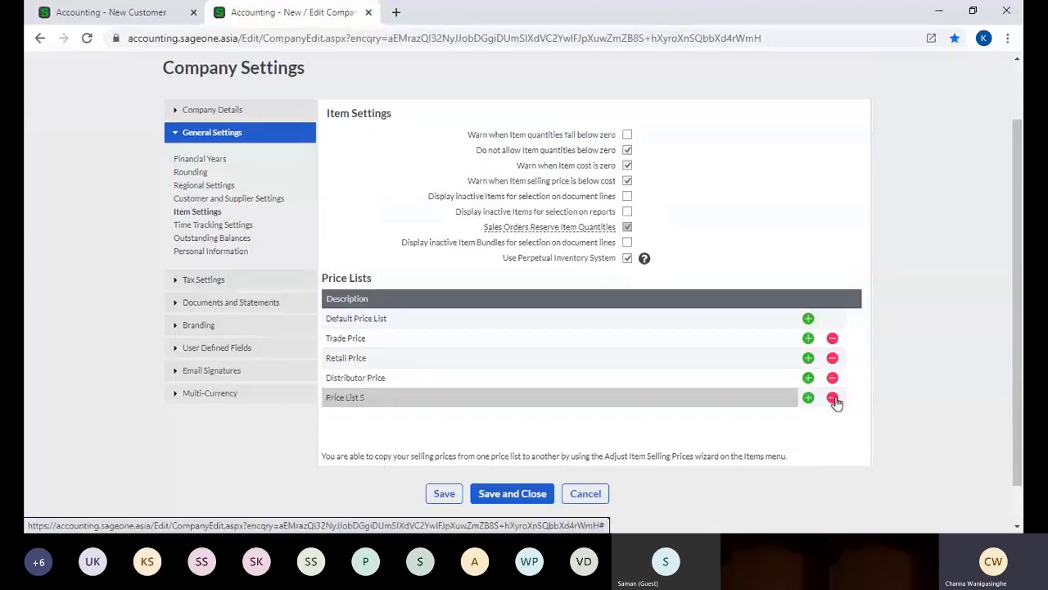
{"action": "left_click", "coordinate": [833, 399]}
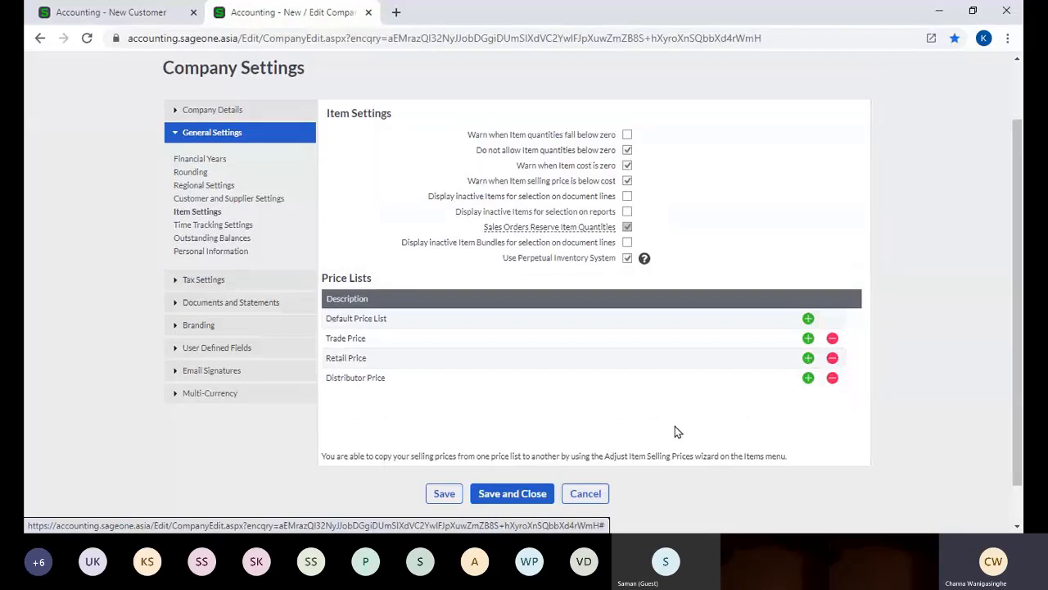
{"action": "left_click", "coordinate": [457, 498]}
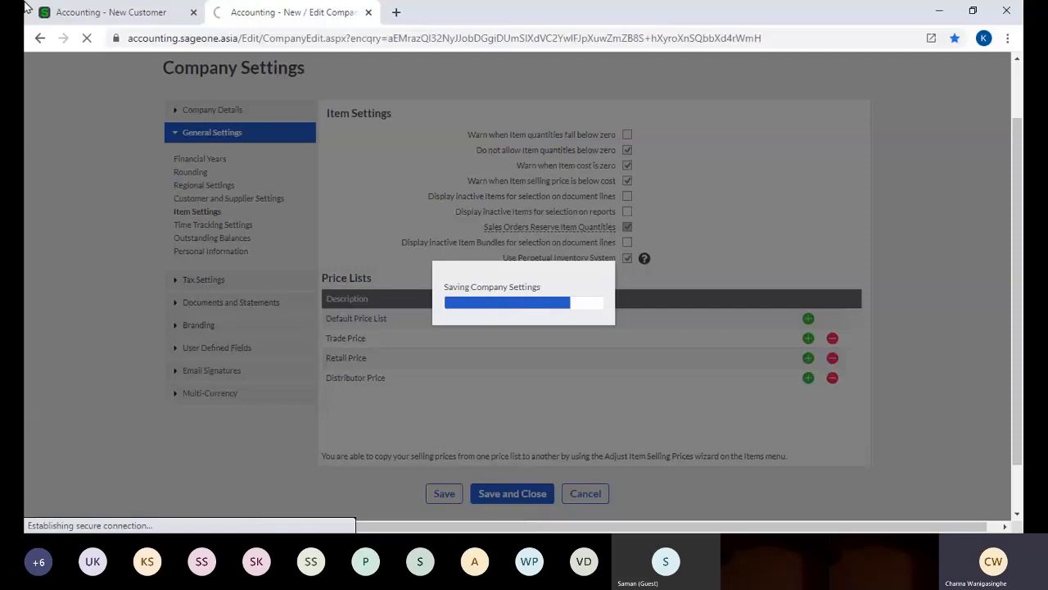
Set the Default Price List in the new customer record to Retail Price.
{"action": "left_click", "coordinate": [98, 11]}
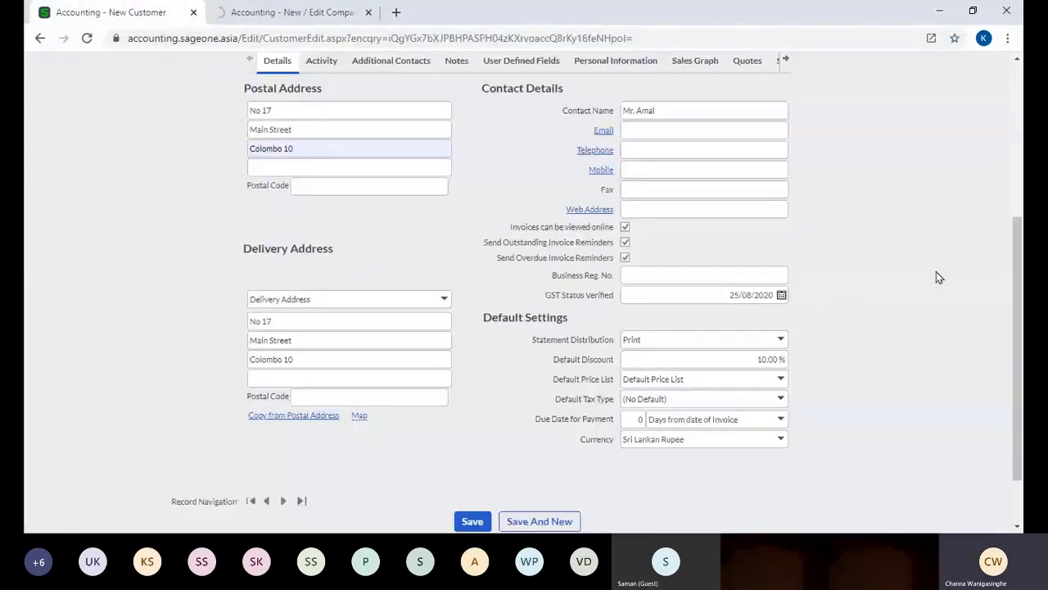
{"action": "left_click", "coordinate": [782, 381]}
{"action": "left_click", "coordinate": [838, 371]}
{"action": "scroll", "coordinate": [820, 366], "scroll_direction": "up", "scroll_amount": 1}
{"action": "scroll", "coordinate": [807, 378], "scroll_direction": "down", "scroll_amount": 1}
{"action": "left_click", "coordinate": [781, 380]}
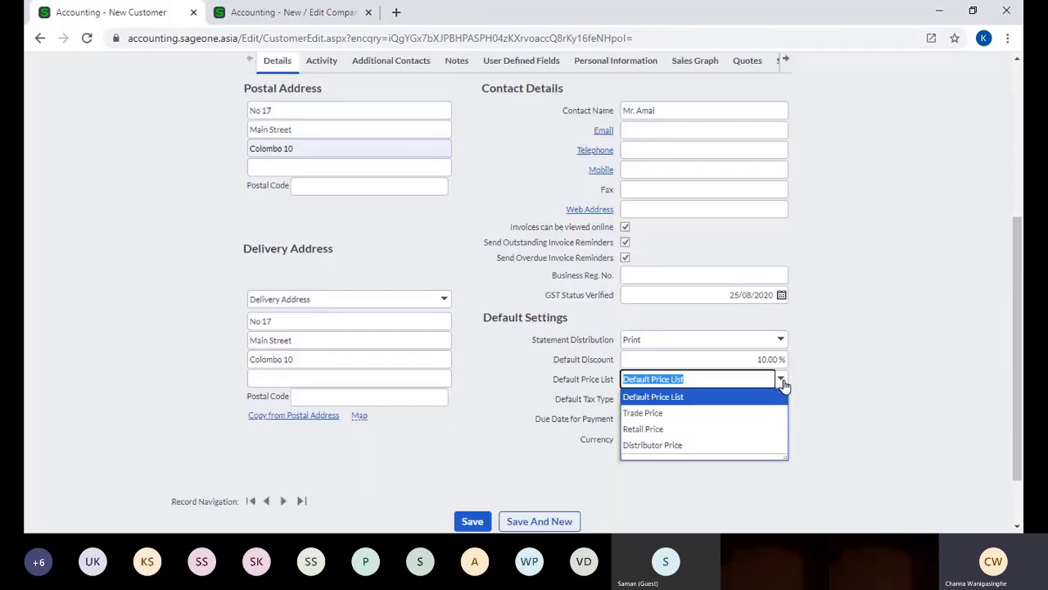
{"action": "left_click", "coordinate": [714, 431]}
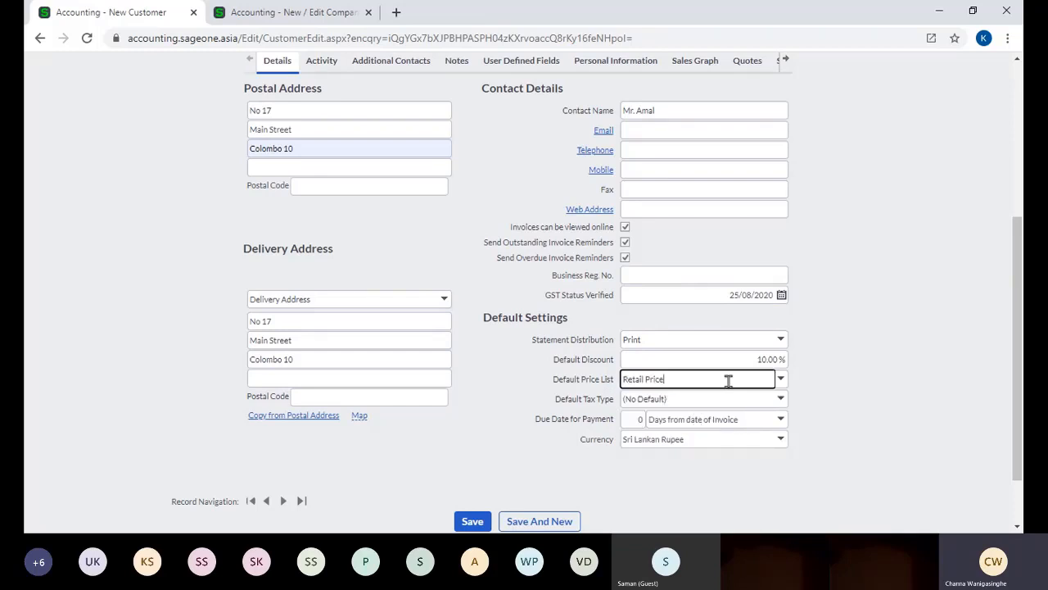
{"action": "left_click", "coordinate": [844, 382]}
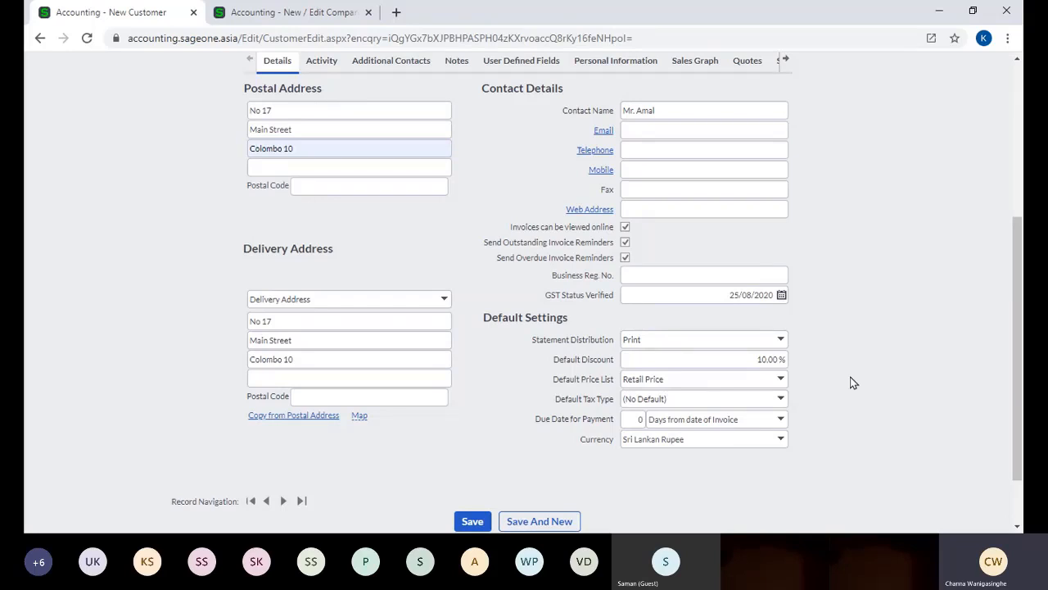
Review the price lists in the company's Item Settings again and return to the new customer record.
{"action": "left_click", "coordinate": [297, 20]}
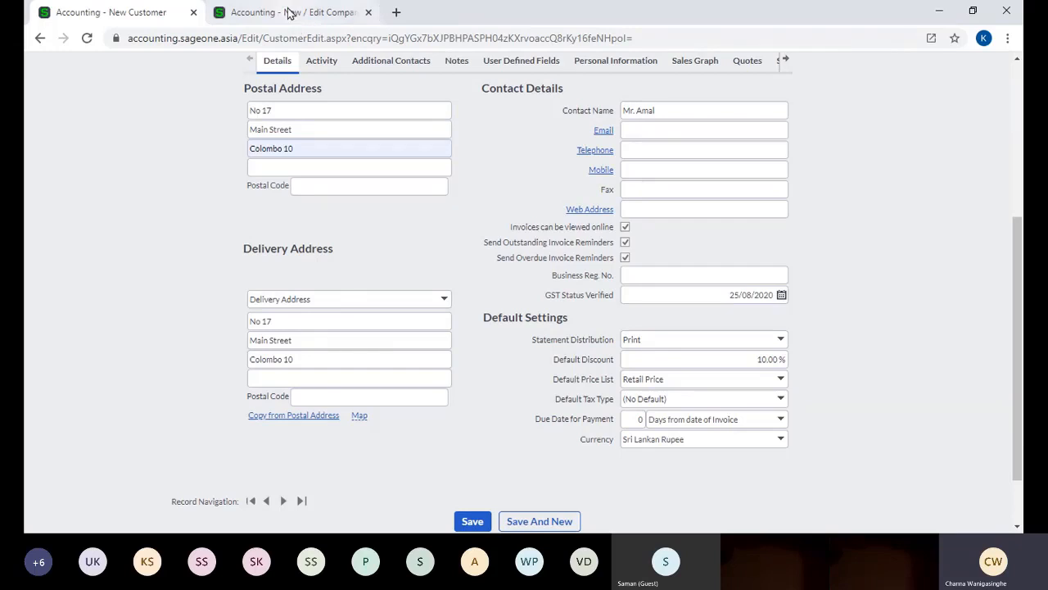
{"action": "left_click", "coordinate": [560, 96]}
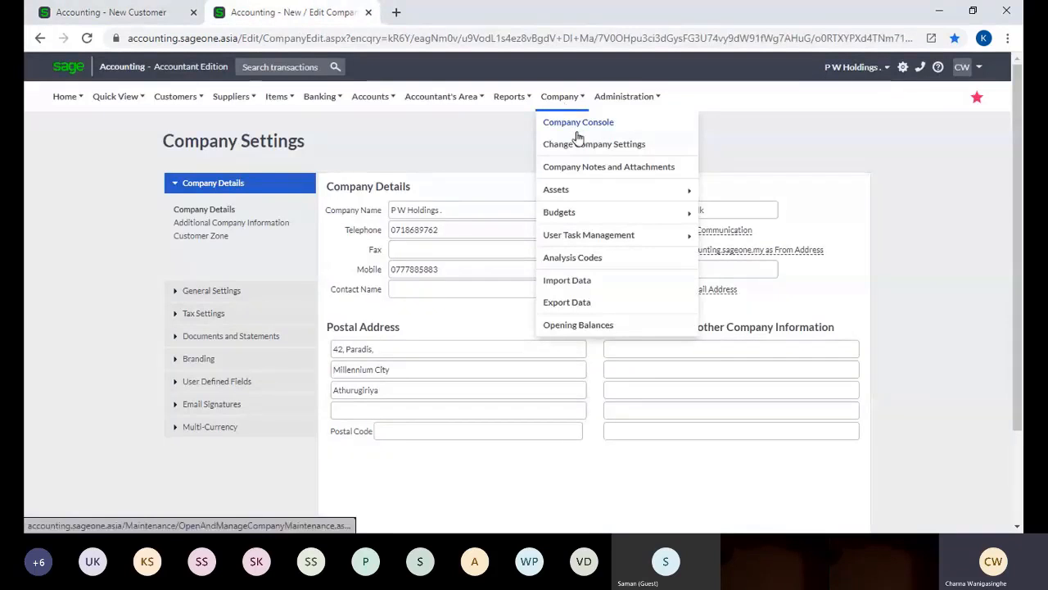
{"action": "left_click", "coordinate": [578, 140]}
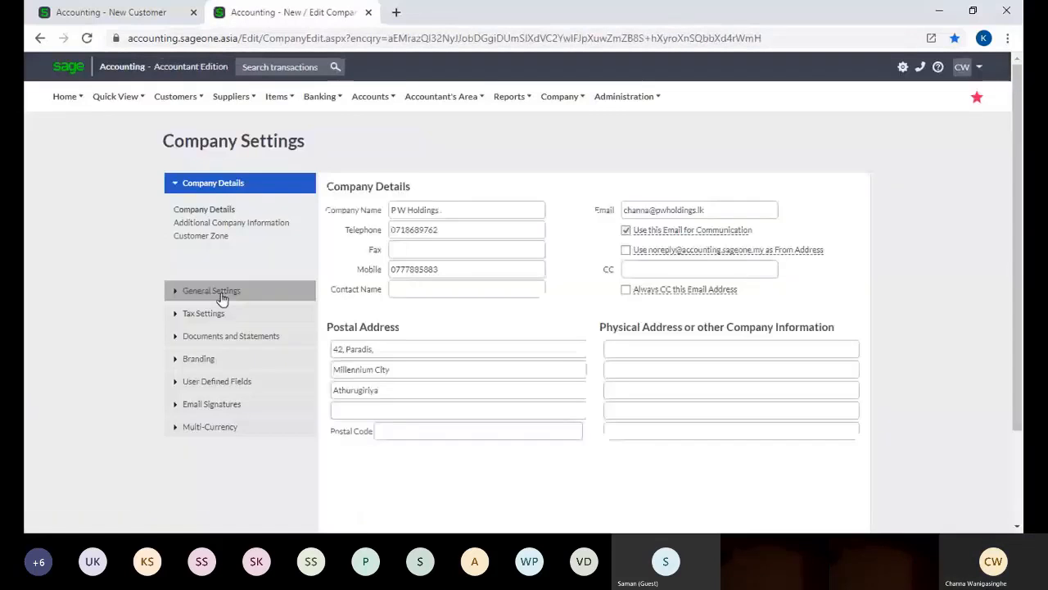
{"action": "left_click", "coordinate": [214, 292]}
{"action": "left_click", "coordinate": [197, 284]}
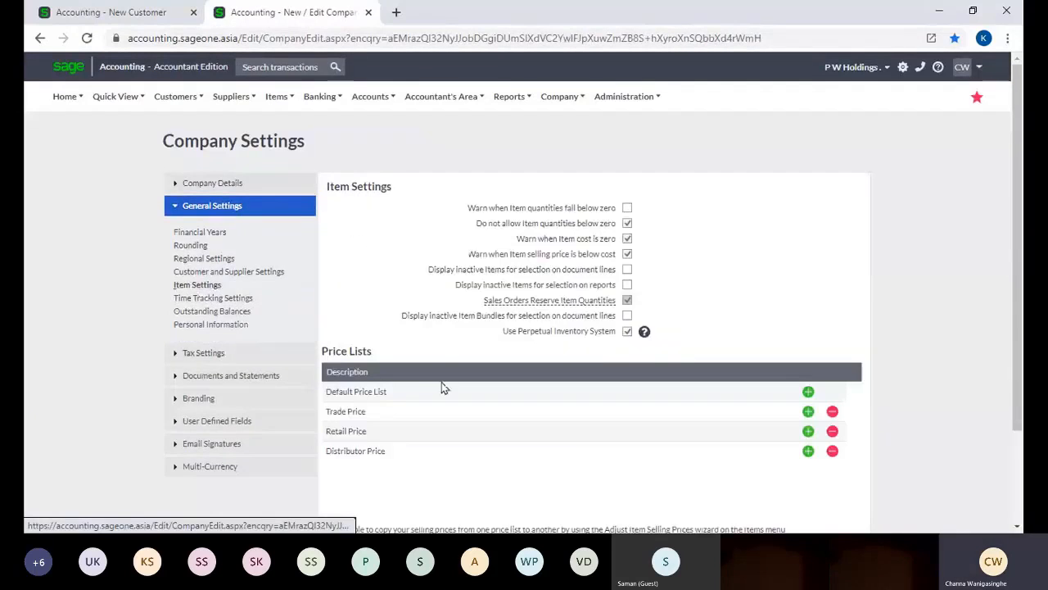
{"action": "scroll", "coordinate": [447, 383], "scroll_direction": "down", "scroll_amount": 2}
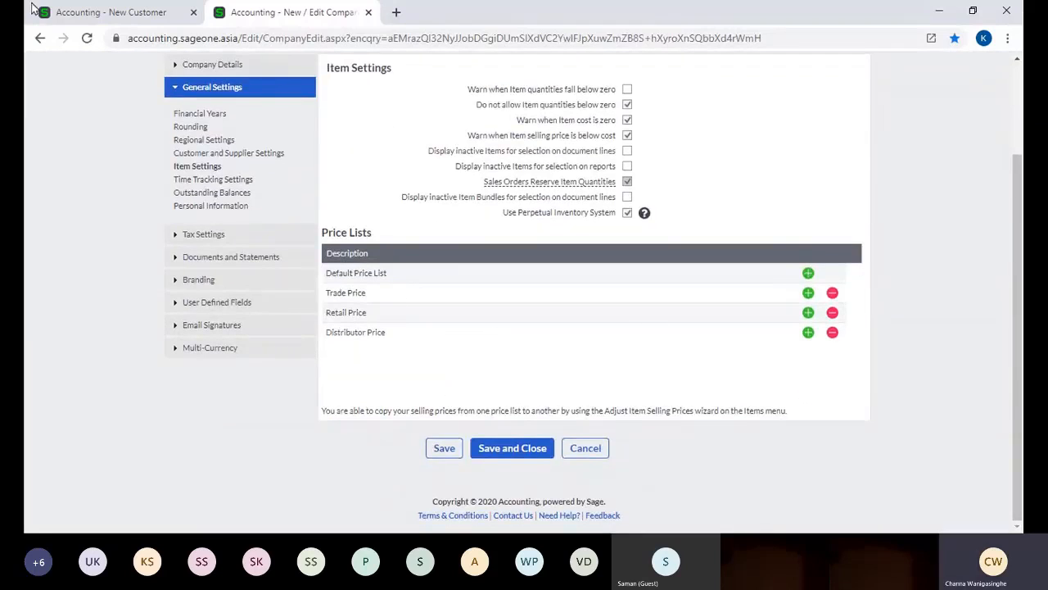
{"action": "left_click", "coordinate": [90, 12]}
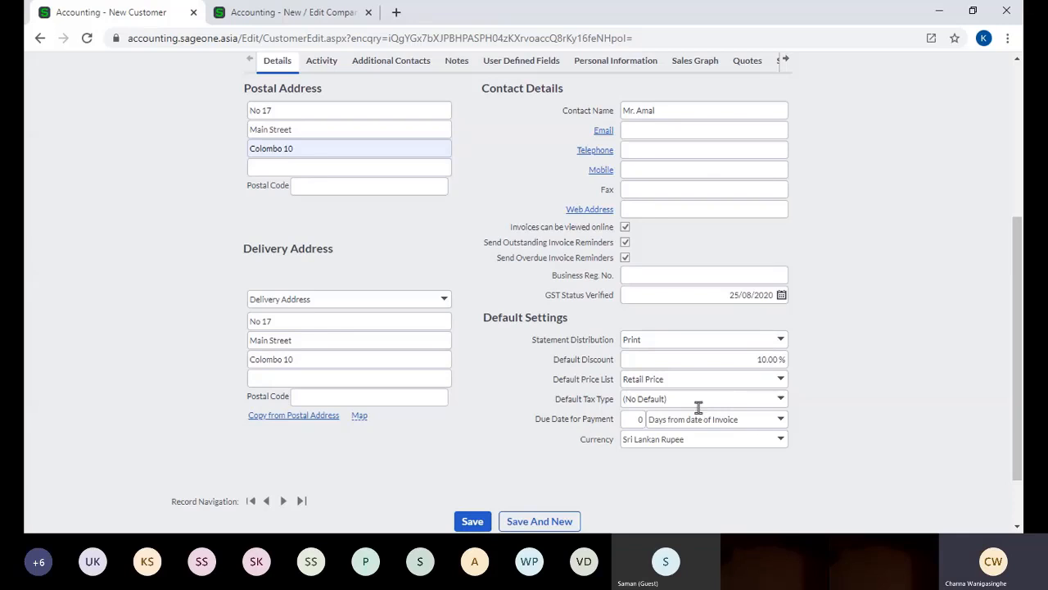
Set the Default Tax Type in the new customer record to VAT 8% (8.00%).
{"action": "left_click", "coordinate": [782, 400]}
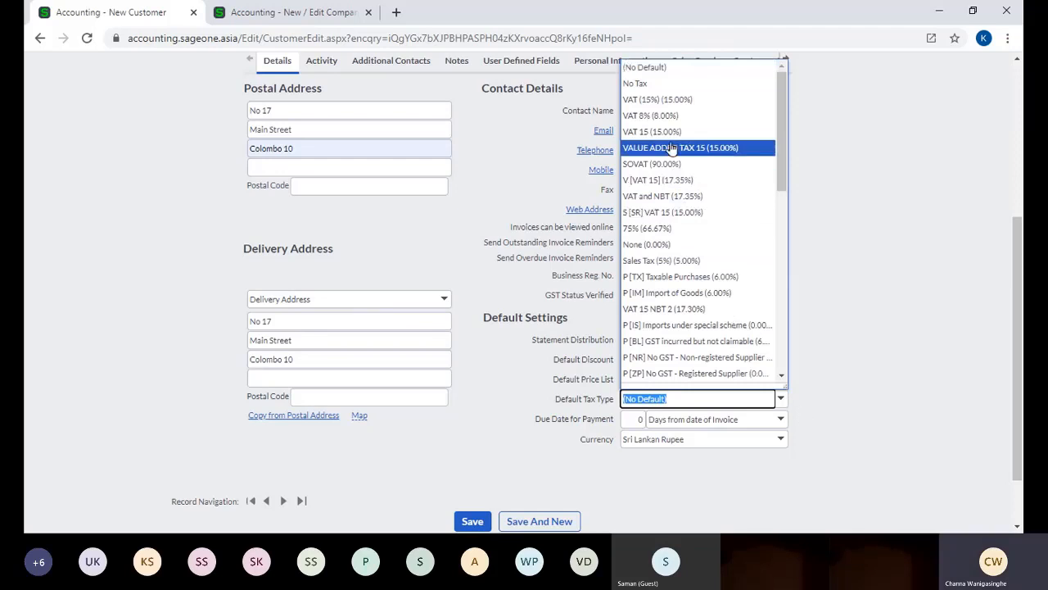
{"action": "left_click", "coordinate": [668, 115]}
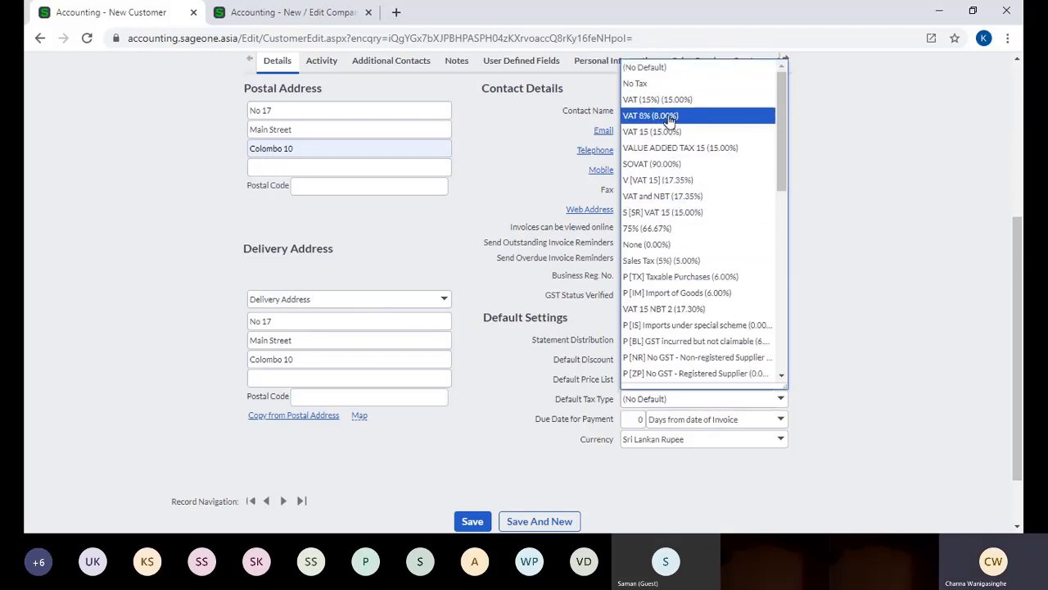
{"action": "left_click", "coordinate": [915, 401]}
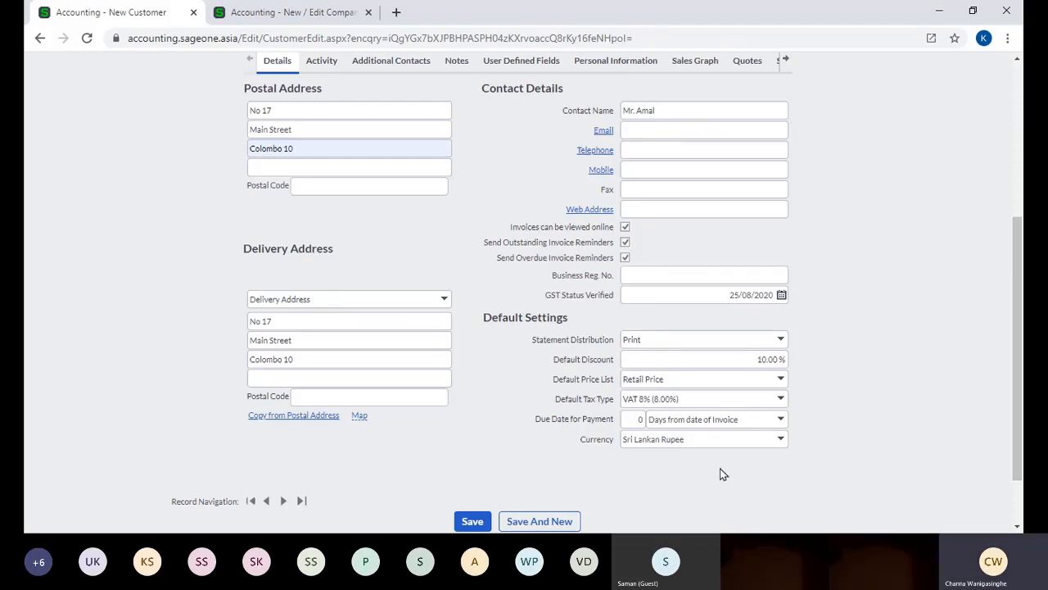
Open the Tax Settings within the company settings and examine the tax types defined there.
{"action": "scroll", "coordinate": [721, 473], "scroll_direction": "up", "scroll_amount": 5}
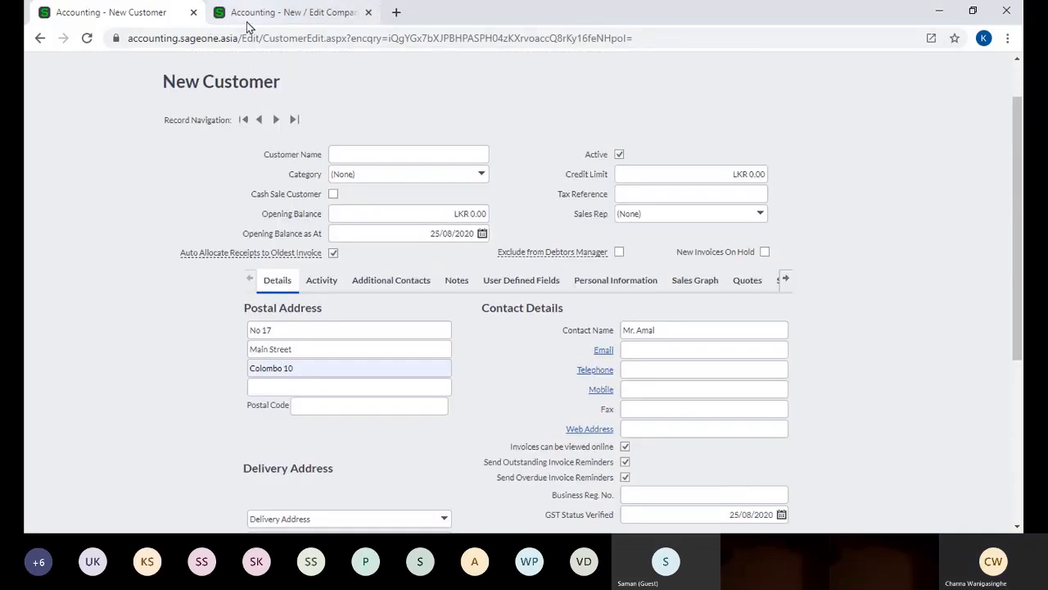
{"action": "left_click", "coordinate": [248, 19]}
{"action": "scroll", "coordinate": [681, 147], "scroll_direction": "up", "scroll_amount": 3}
{"action": "left_click", "coordinate": [562, 96]}
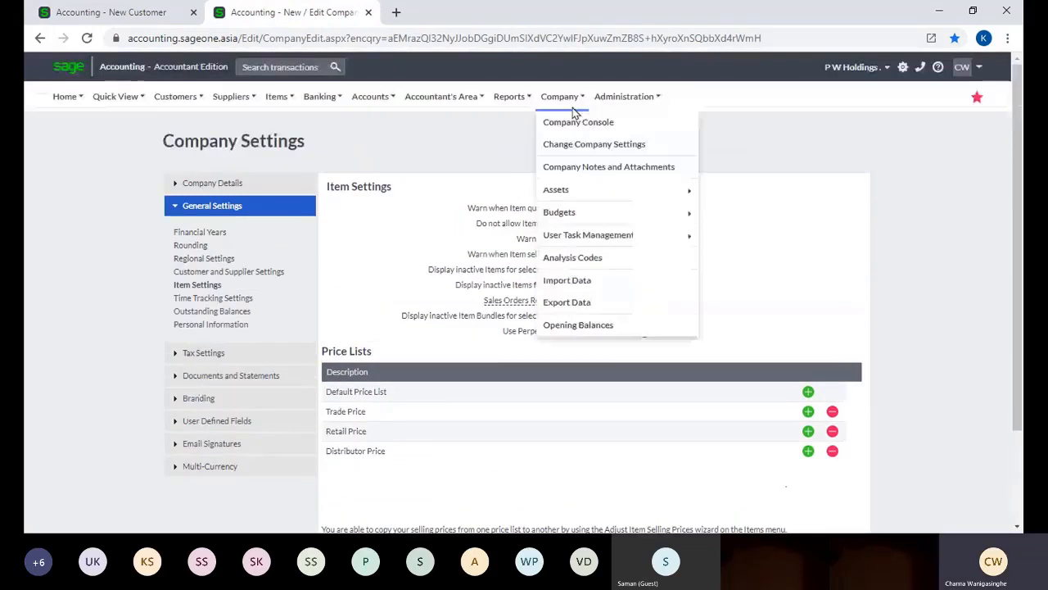
{"action": "left_click", "coordinate": [579, 147]}
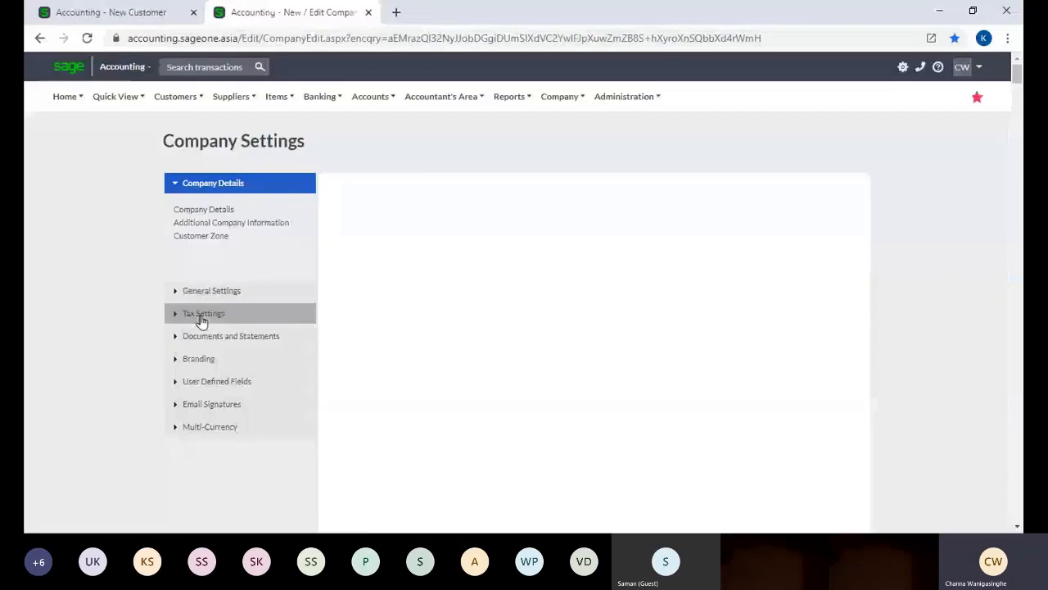
{"action": "left_click", "coordinate": [201, 320]}
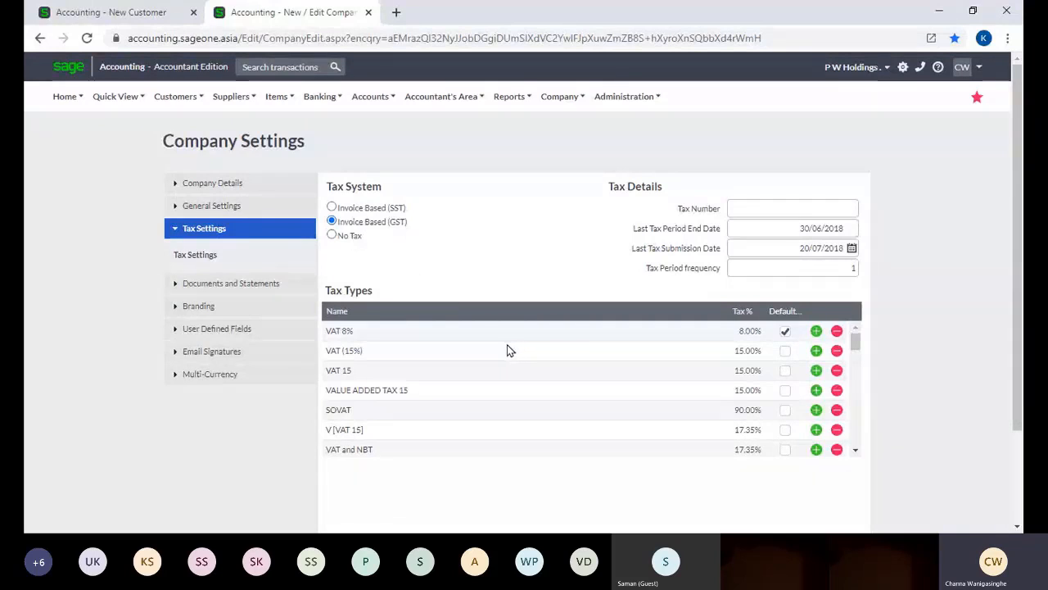
{"action": "scroll", "coordinate": [507, 352], "scroll_direction": "down", "scroll_amount": 1}
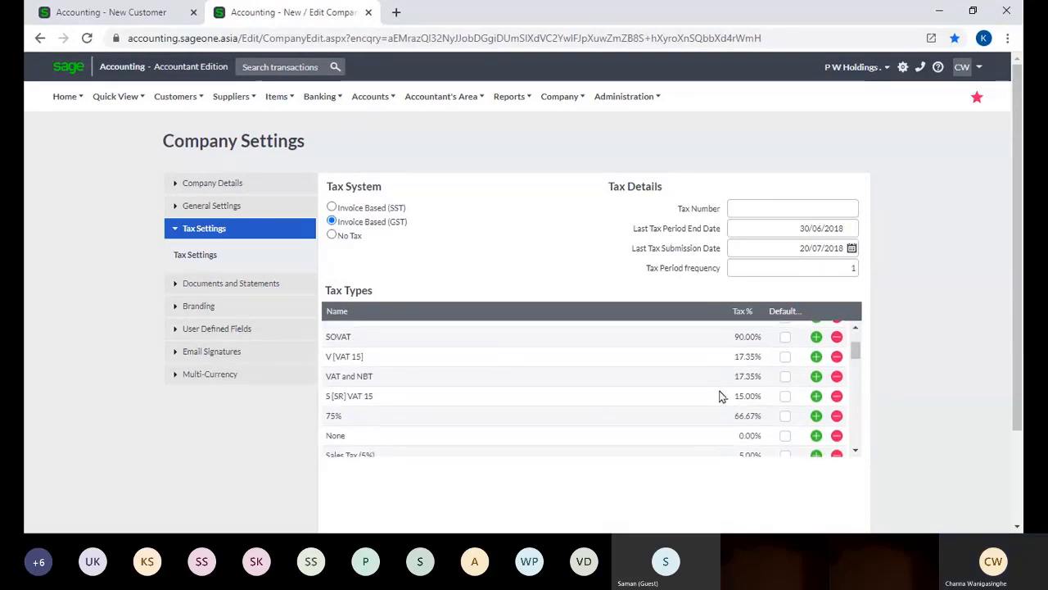
{"action": "scroll", "coordinate": [735, 399], "scroll_direction": "down", "scroll_amount": 5}
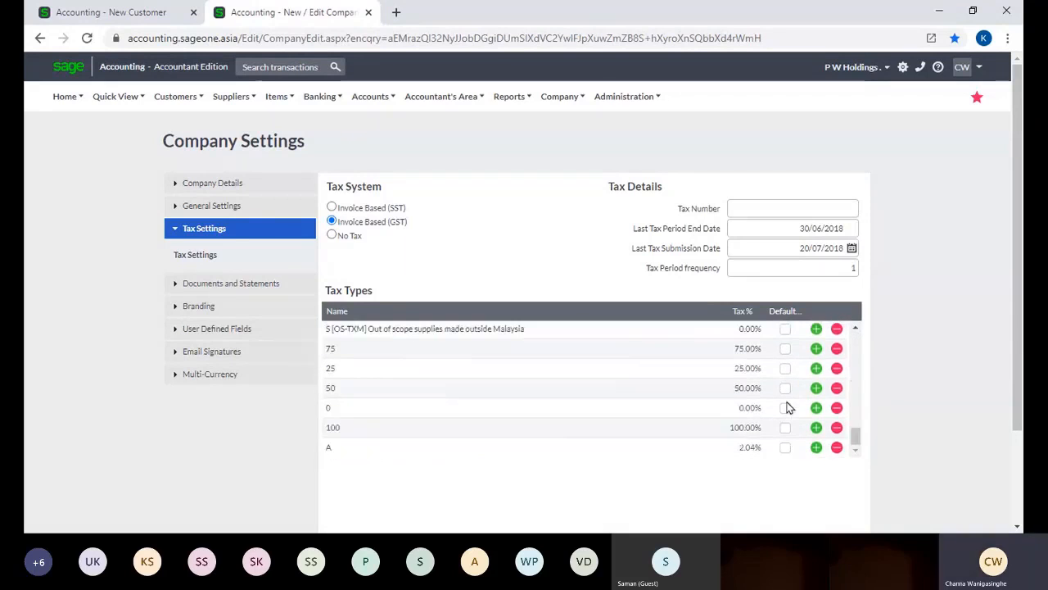
Add a tax type row named VAT below the last entry in the Tax Types list.
{"action": "left_click", "coordinate": [816, 448]}
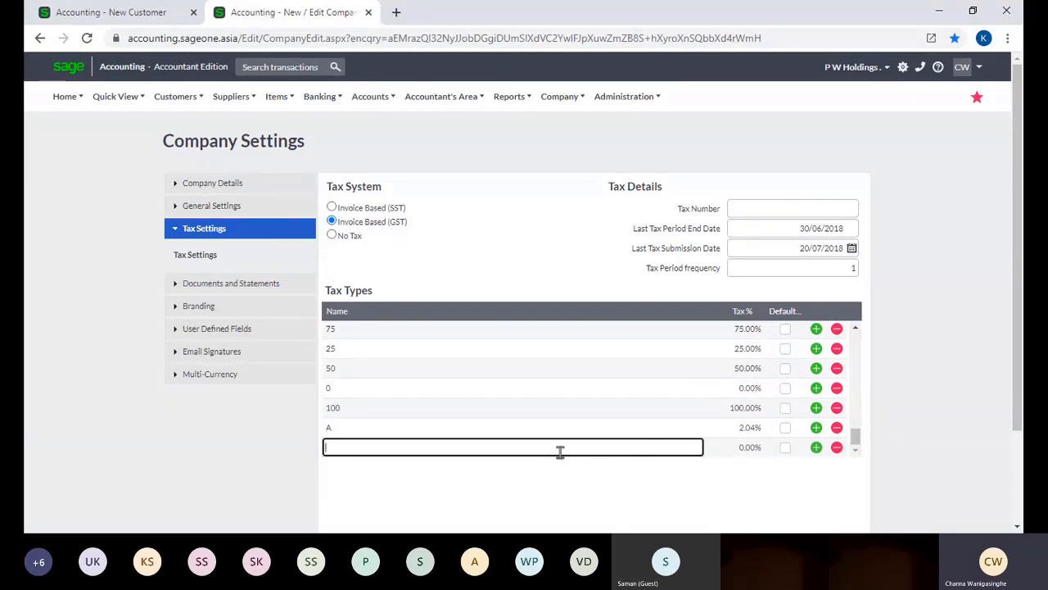
{"action": "type", "text": "VAT"}
{"action": "left_click", "coordinate": [753, 451]}
{"action": "scroll", "coordinate": [749, 454], "scroll_direction": "down", "scroll_amount": 3}
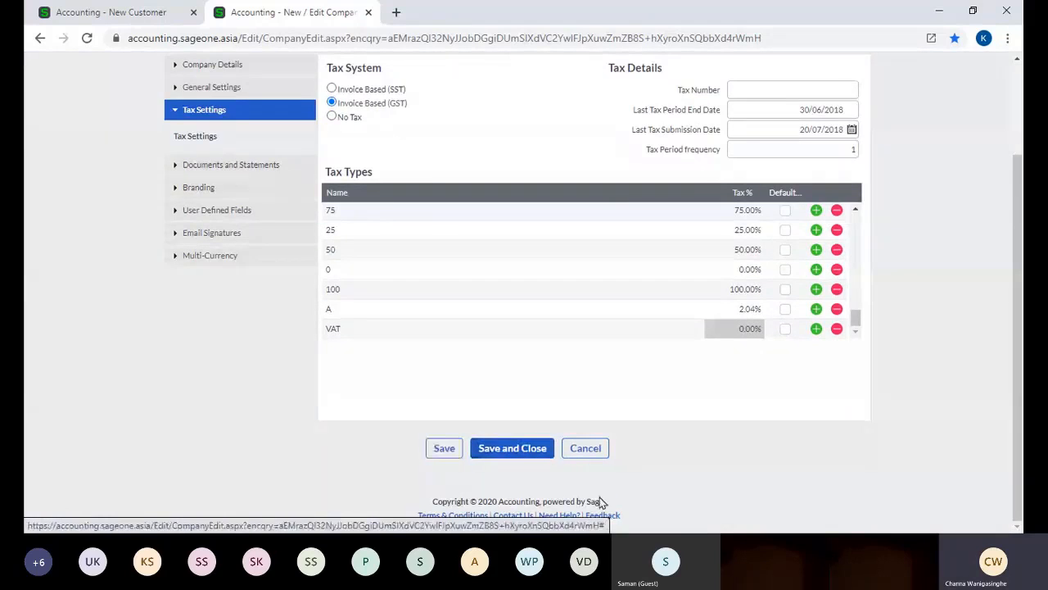
Return to the new customer record and set the Due Date for Payment to 30 days from date of invoice.
{"action": "left_click", "coordinate": [111, 12]}
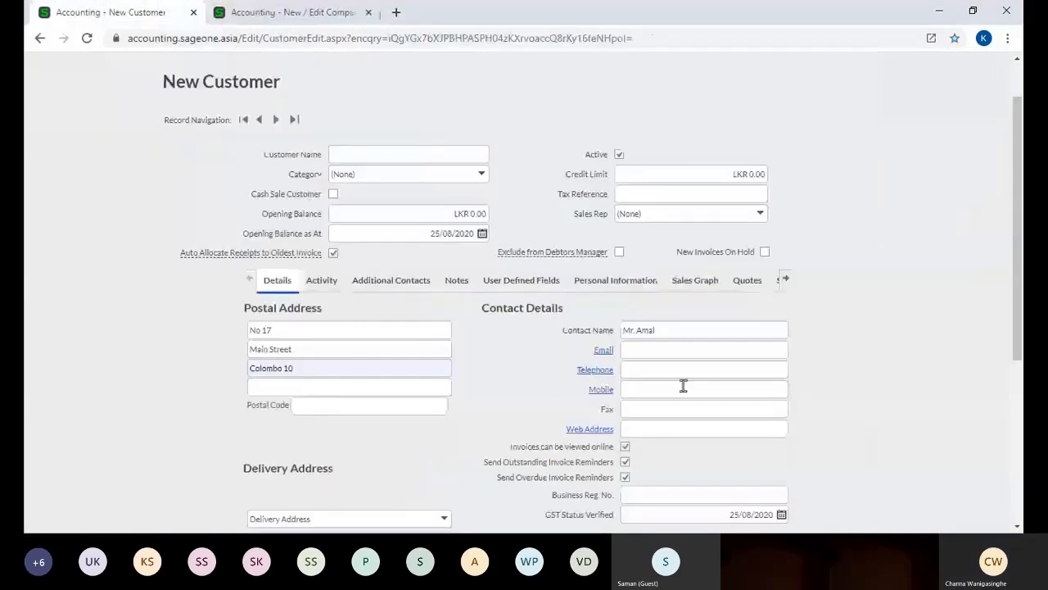
{"action": "scroll", "coordinate": [784, 378], "scroll_direction": "down", "scroll_amount": 4}
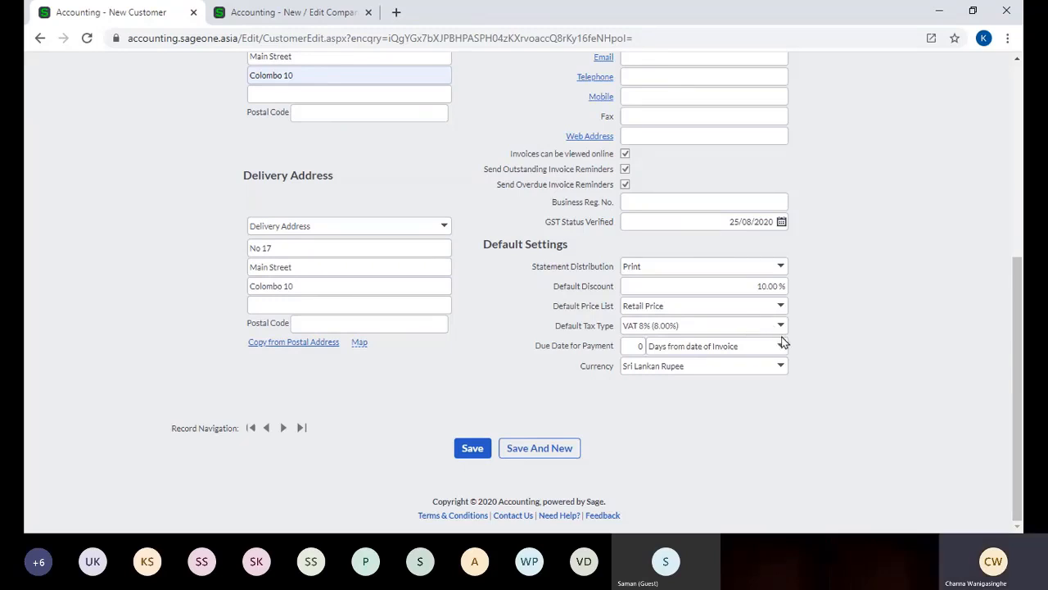
{"action": "left_click", "coordinate": [631, 350]}
{"action": "left_click", "coordinate": [789, 401]}
{"action": "double_click", "coordinate": [634, 346]}
{"action": "left_click", "coordinate": [688, 437]}
Switch back to the company settings page and start a new tax invoice from the Customer Tax Invoices list.
{"action": "scroll", "coordinate": [349, 119], "scroll_direction": "up", "scroll_amount": 5}
{"action": "left_click", "coordinate": [311, 12]}
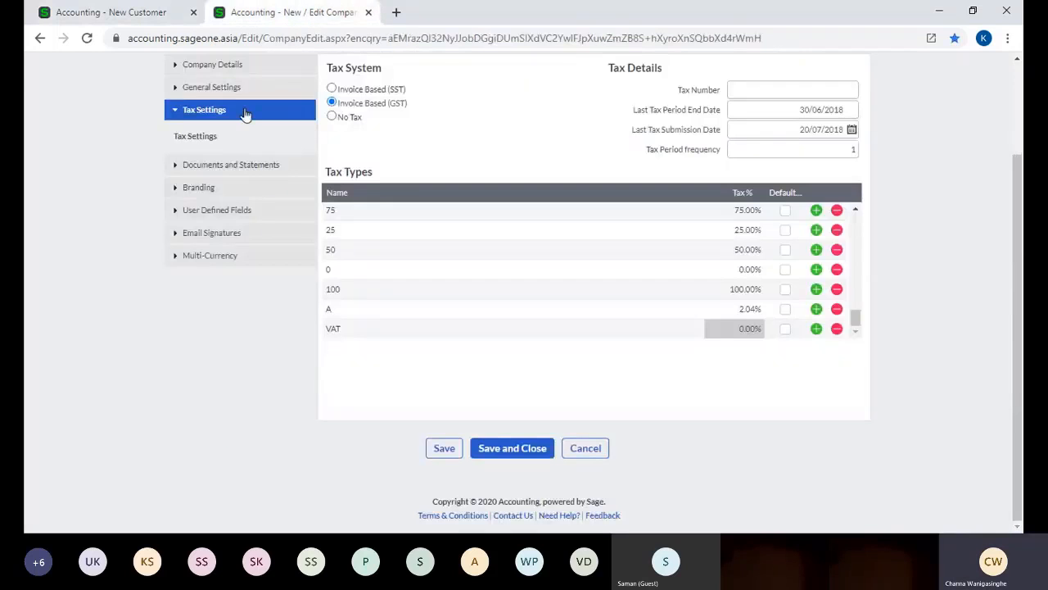
{"action": "scroll", "coordinate": [245, 115], "scroll_direction": "up", "scroll_amount": 3}
{"action": "left_click", "coordinate": [176, 96]}
{"action": "mouse_move", "coordinate": [182, 165]}
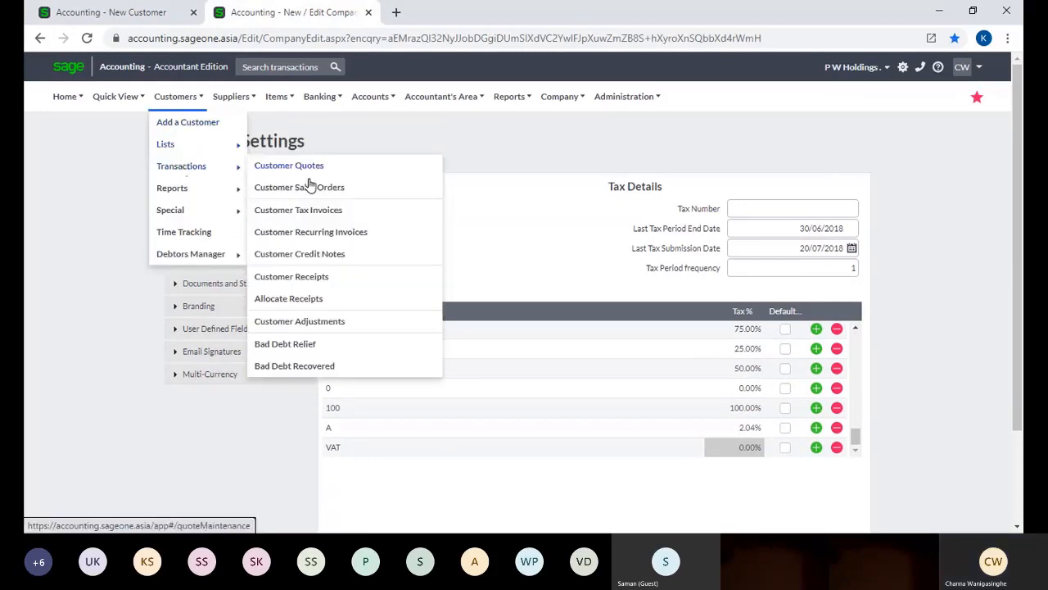
{"action": "left_click", "coordinate": [300, 215]}
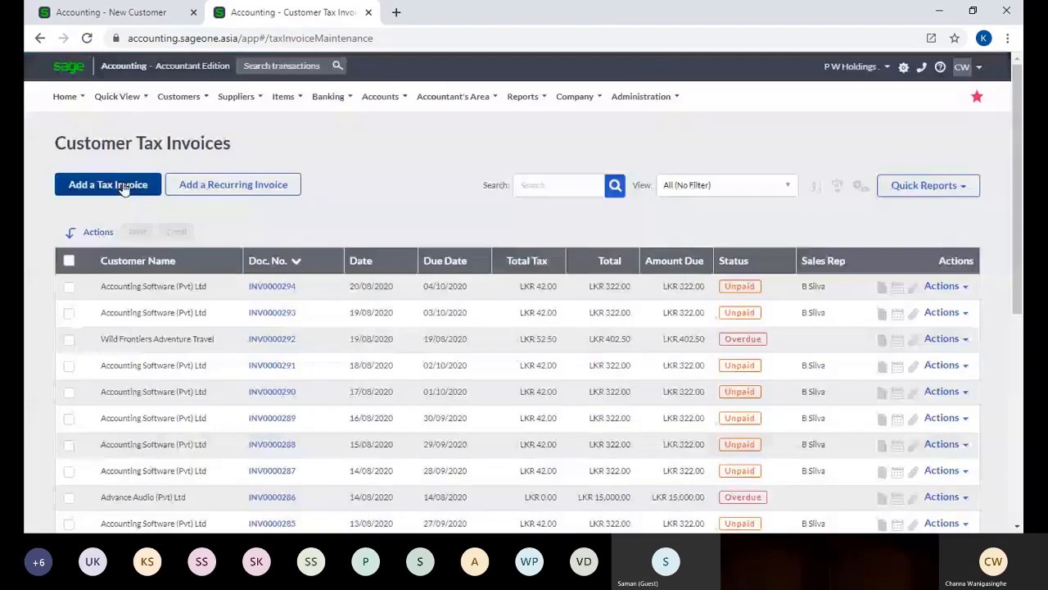
{"action": "left_click", "coordinate": [122, 186]}
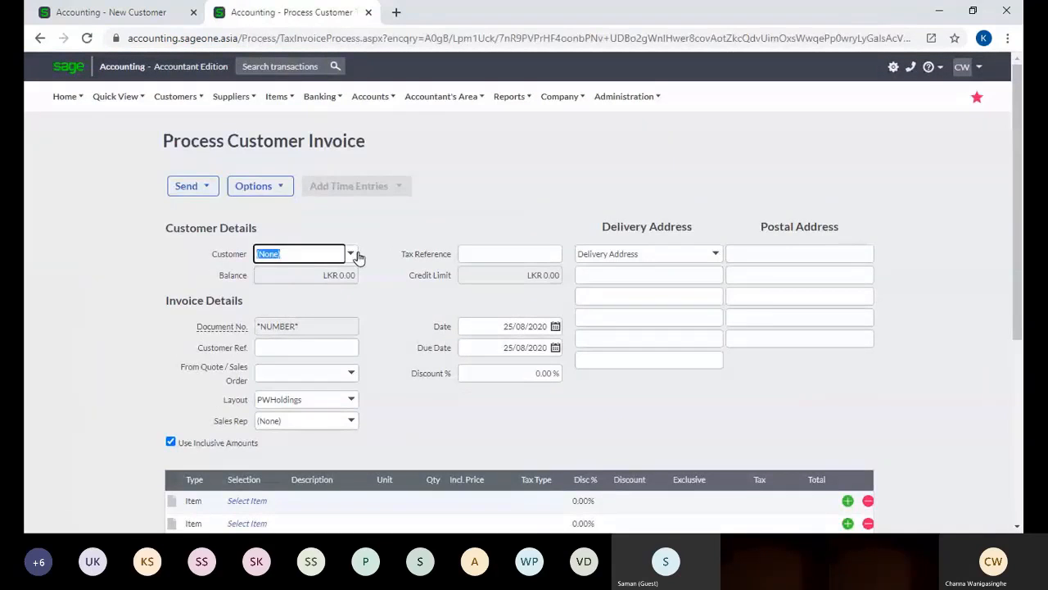
Select Accounting Software (Pvt) Ltd as the invoice customer, decline invoicing its outstanding sales orders and check the due date.
{"action": "type", "text": "a"}
{"action": "key", "text": "Return"}
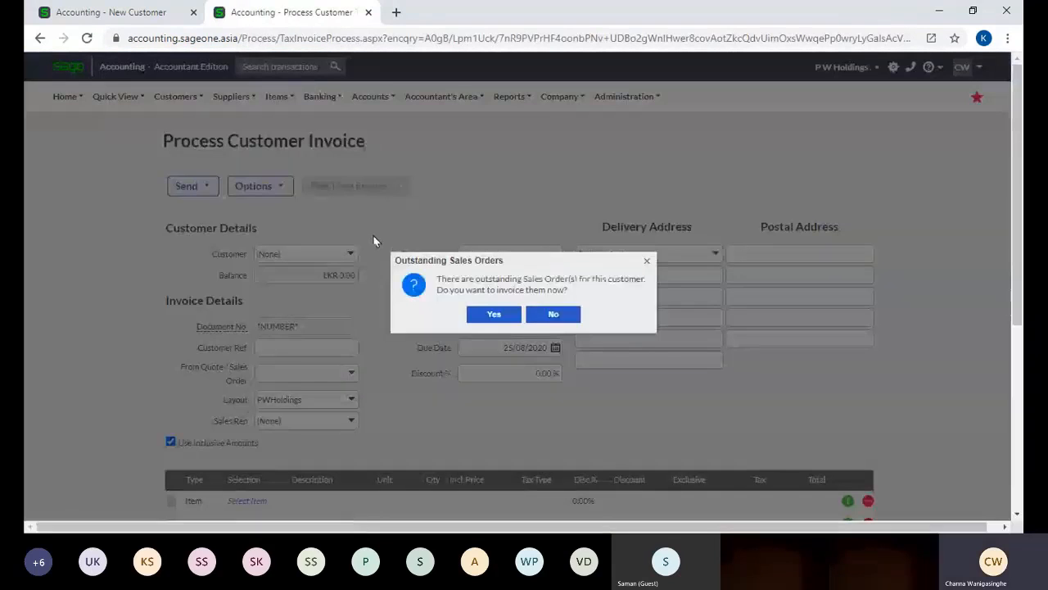
{"action": "left_click", "coordinate": [528, 318]}
{"action": "scroll", "coordinate": [525, 273], "scroll_direction": "down", "scroll_amount": 2}
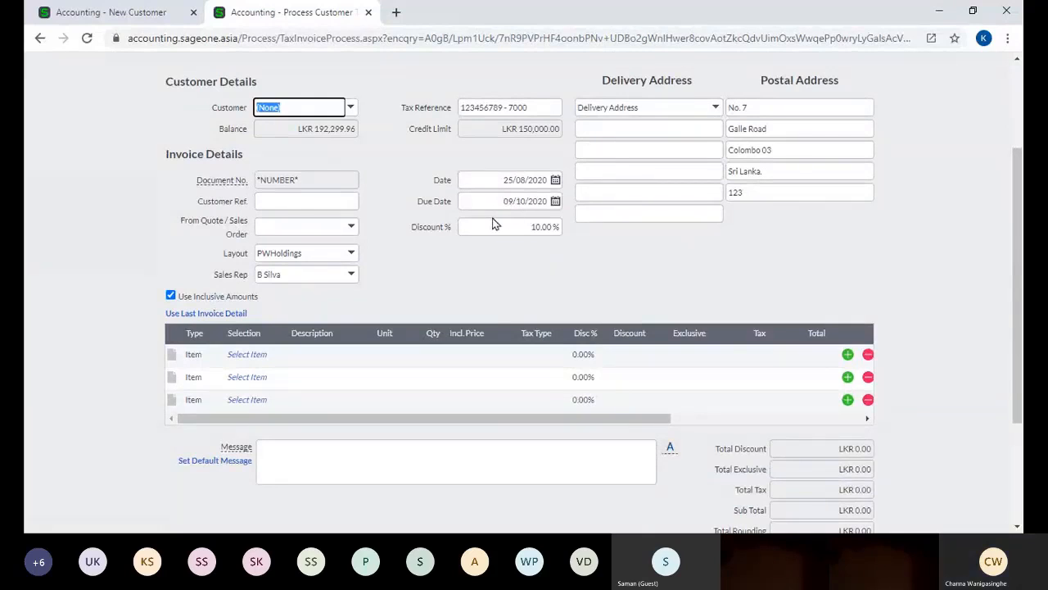
Review the Due Date for Payment and the other default settings in the new customer record.
{"action": "left_click", "coordinate": [136, 23]}
{"action": "scroll", "coordinate": [906, 457], "scroll_direction": "down", "scroll_amount": 4}
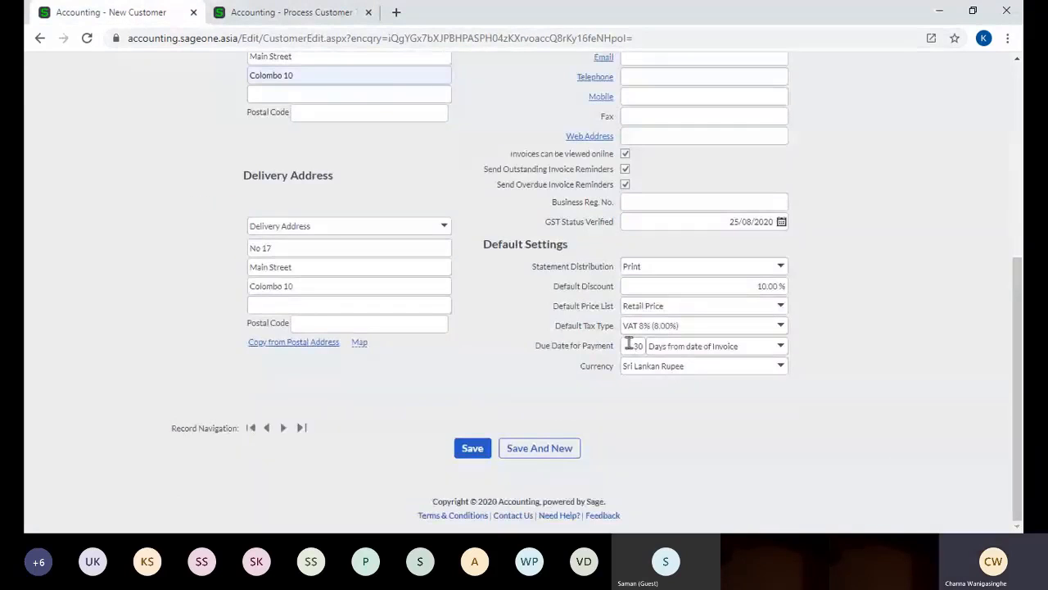
{"action": "left_click", "coordinate": [633, 345]}
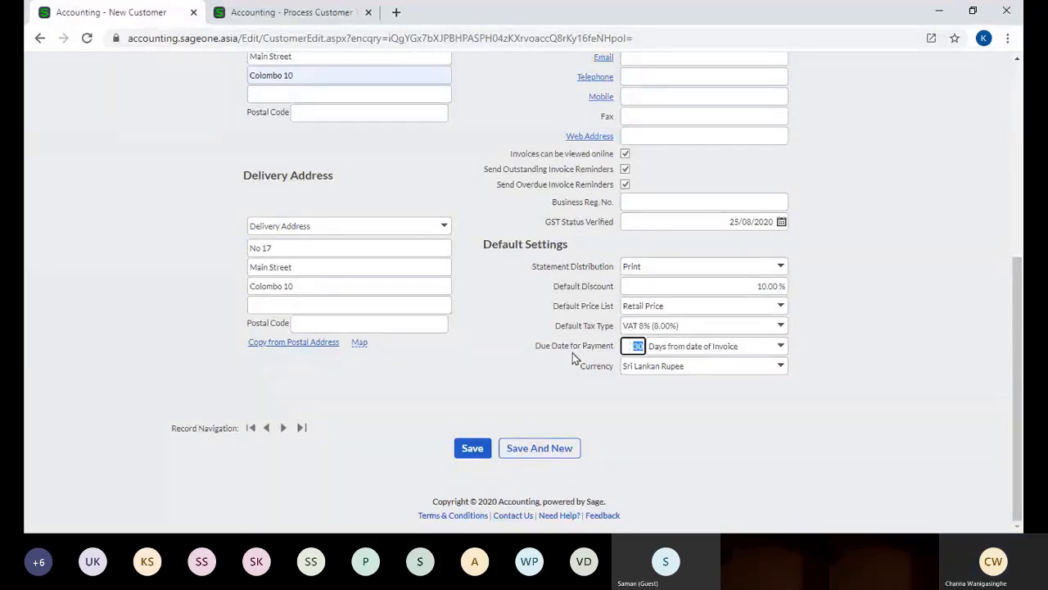
{"action": "left_click", "coordinate": [776, 395]}
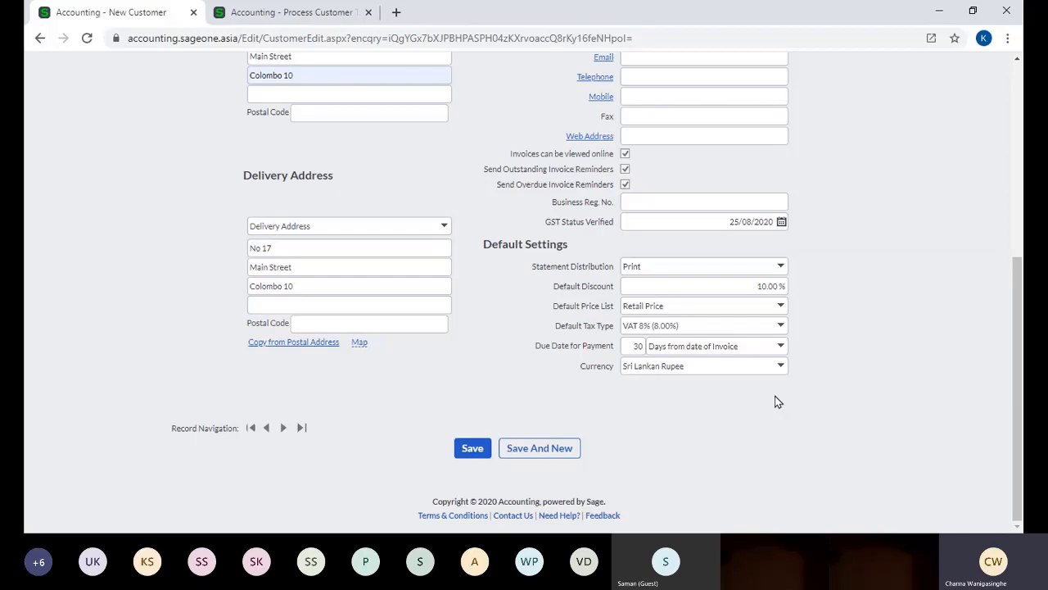
Leave the unsaved customer invoice without keeping its changes and open the company settings.
{"action": "left_click", "coordinate": [256, 7]}
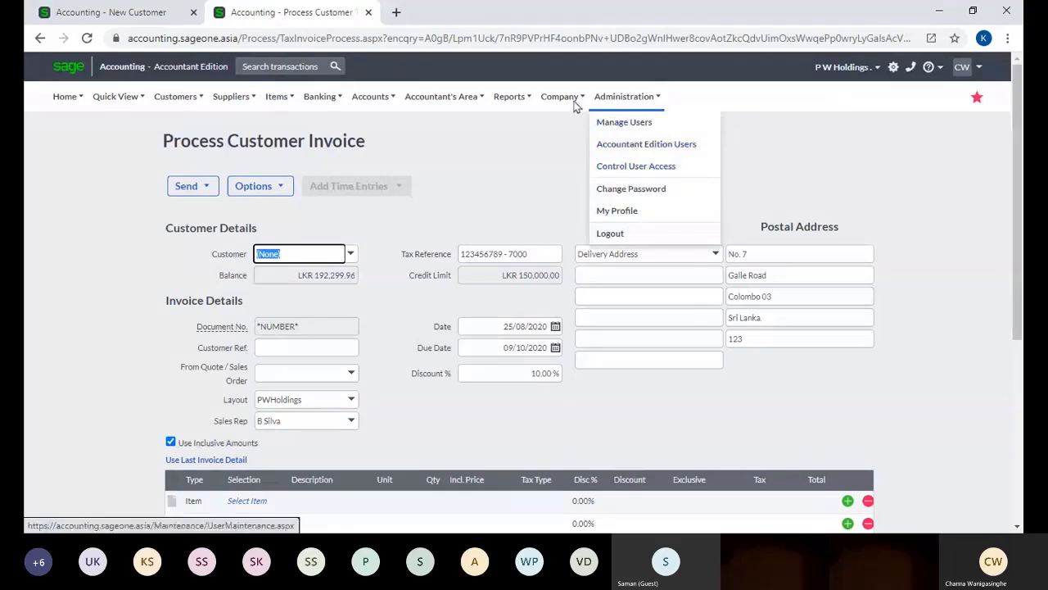
{"action": "left_click", "coordinate": [576, 103]}
{"action": "left_click", "coordinate": [582, 146]}
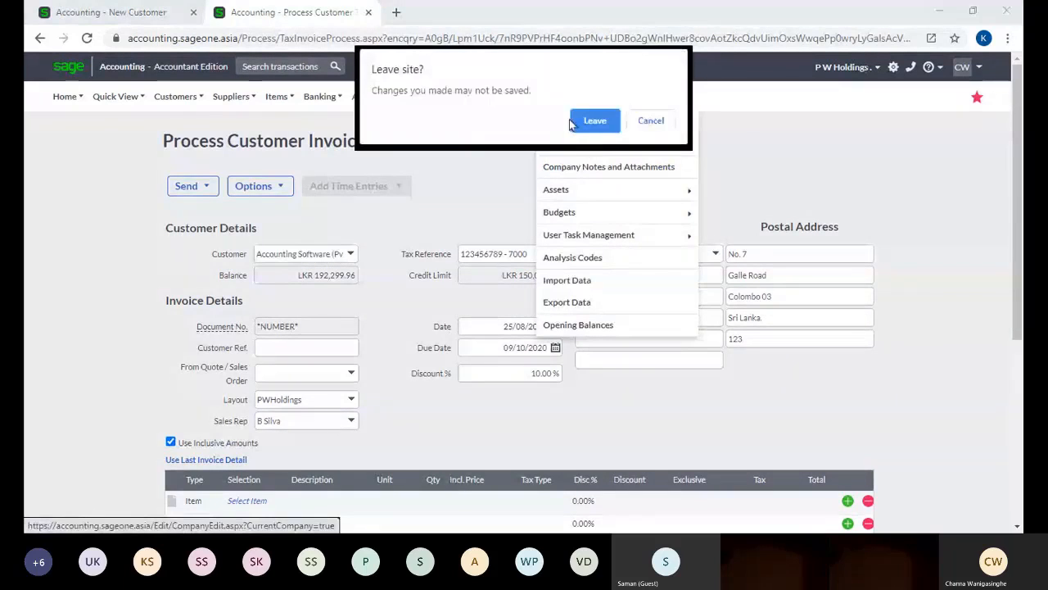
{"action": "left_click", "coordinate": [573, 121]}
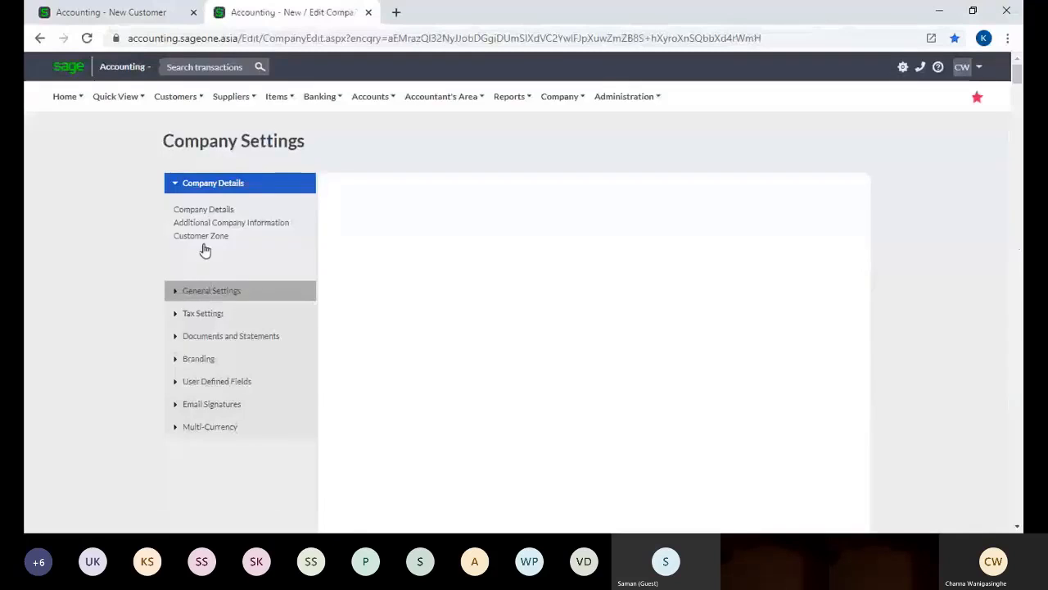
Examine the Customer and Supplier Settings, Regional Settings and Financial Years within the general company settings.
{"action": "left_click", "coordinate": [217, 289]}
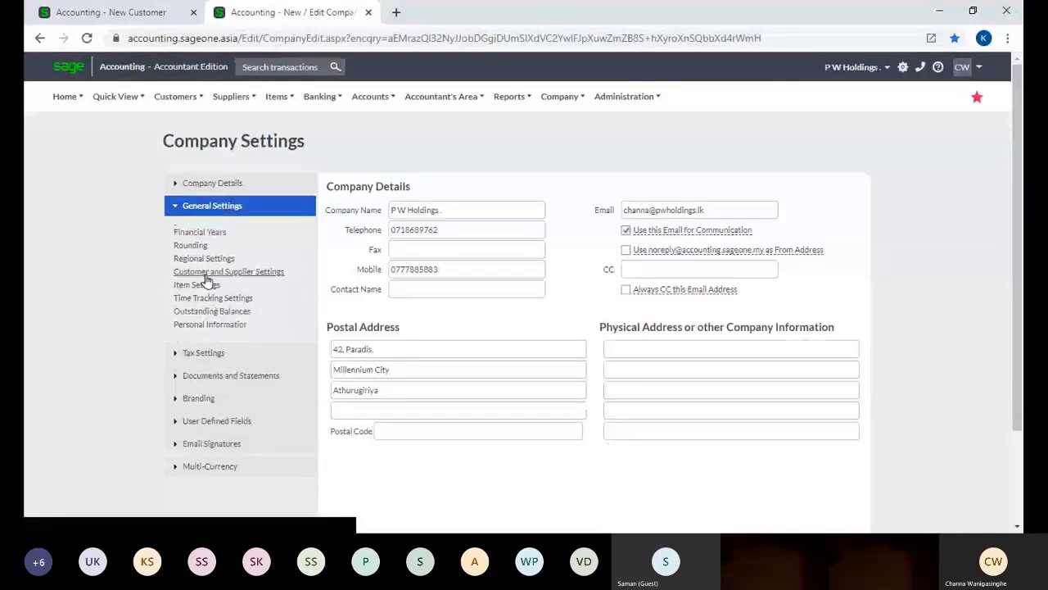
{"action": "left_click", "coordinate": [206, 274]}
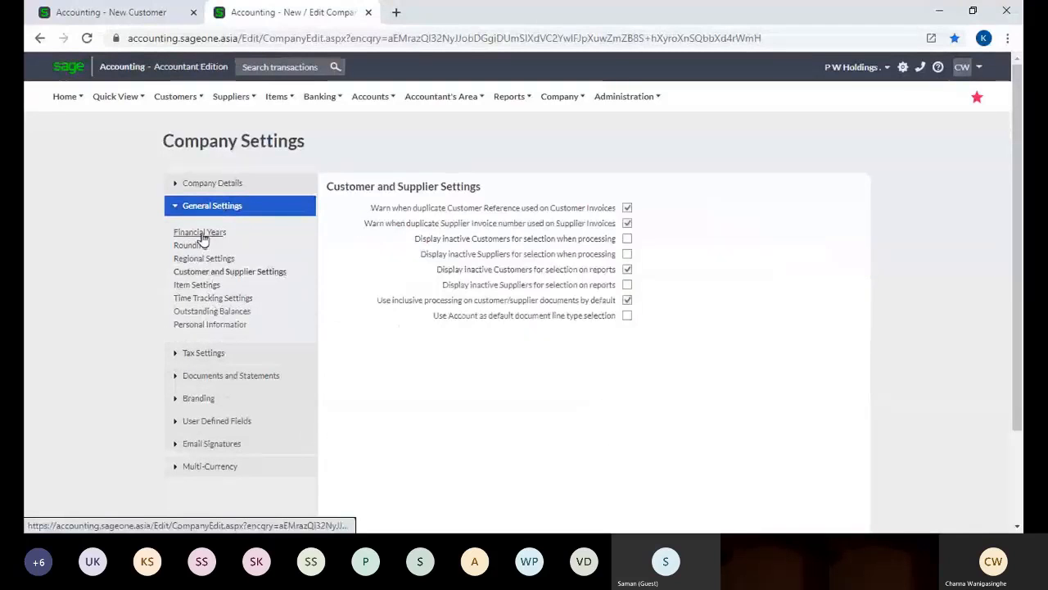
{"action": "left_click", "coordinate": [205, 259]}
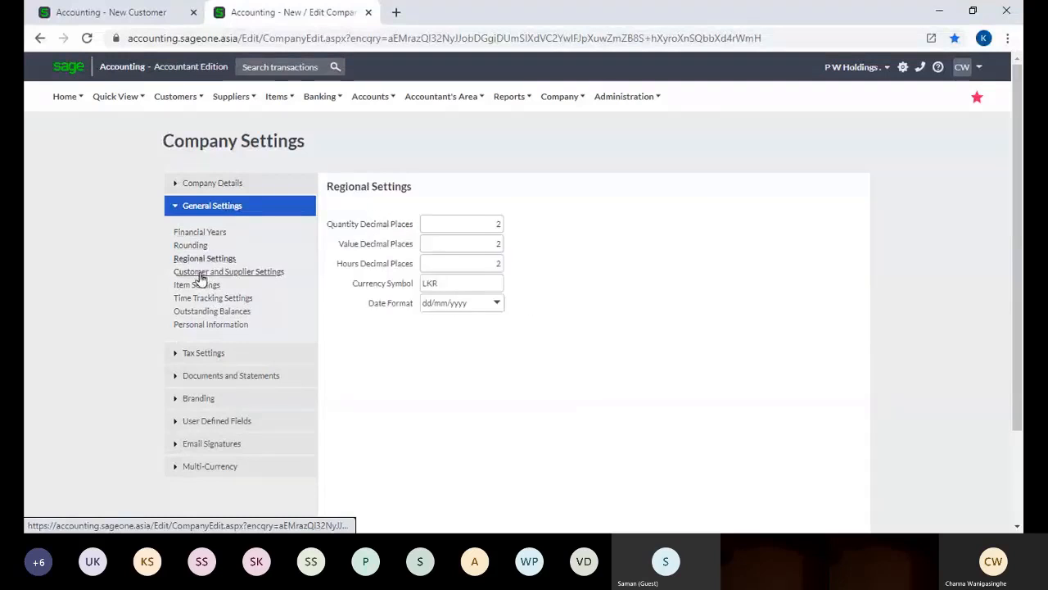
{"action": "left_click", "coordinate": [194, 232]}
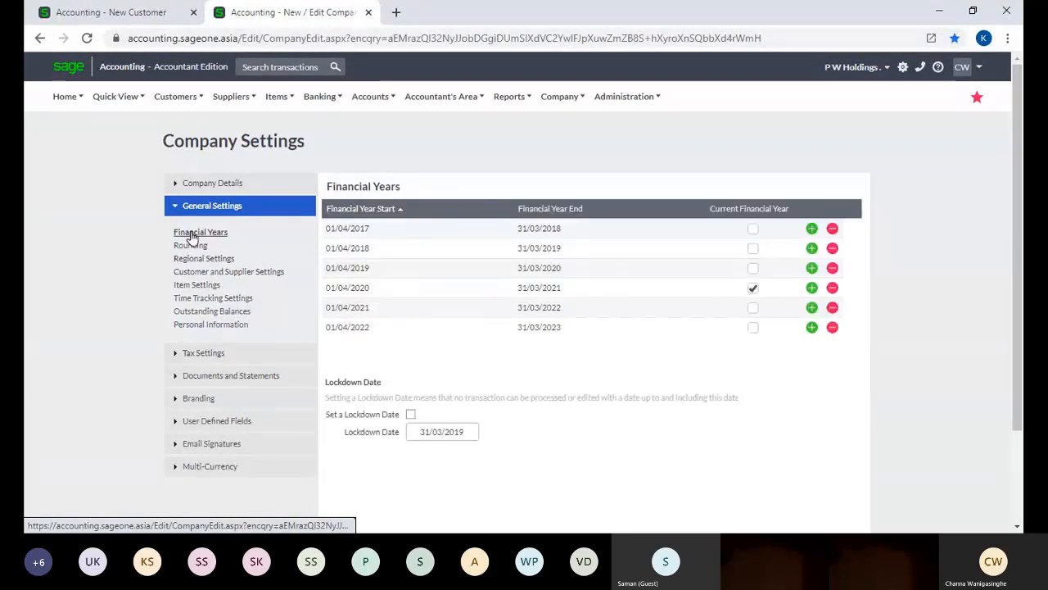
Look through the Company Details section, including Additional Company Information and the Customer Zone settings.
{"action": "left_click", "coordinate": [205, 183]}
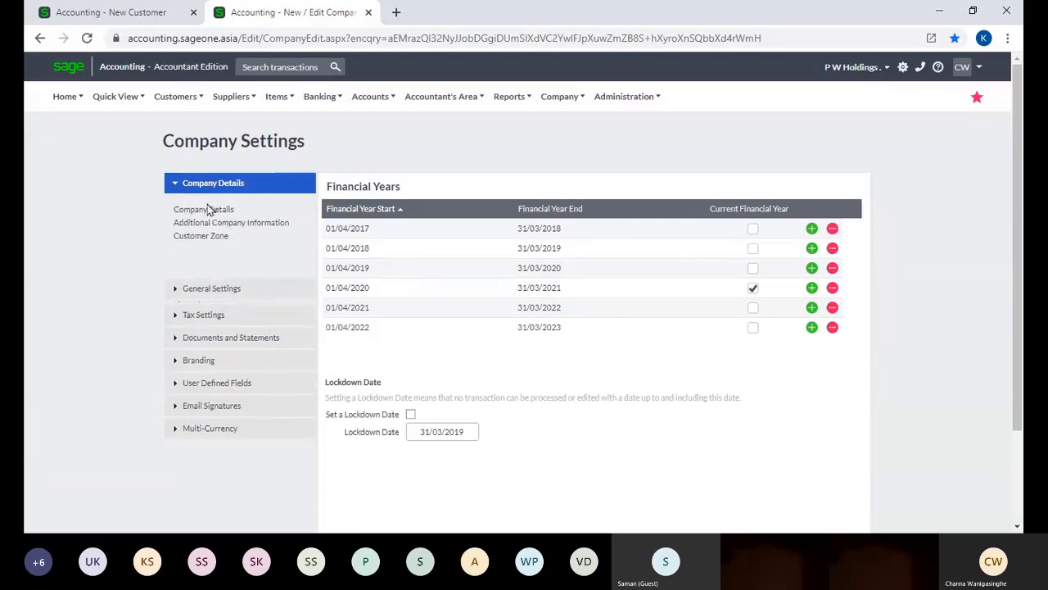
{"action": "left_click", "coordinate": [205, 224]}
{"action": "left_click", "coordinate": [204, 238]}
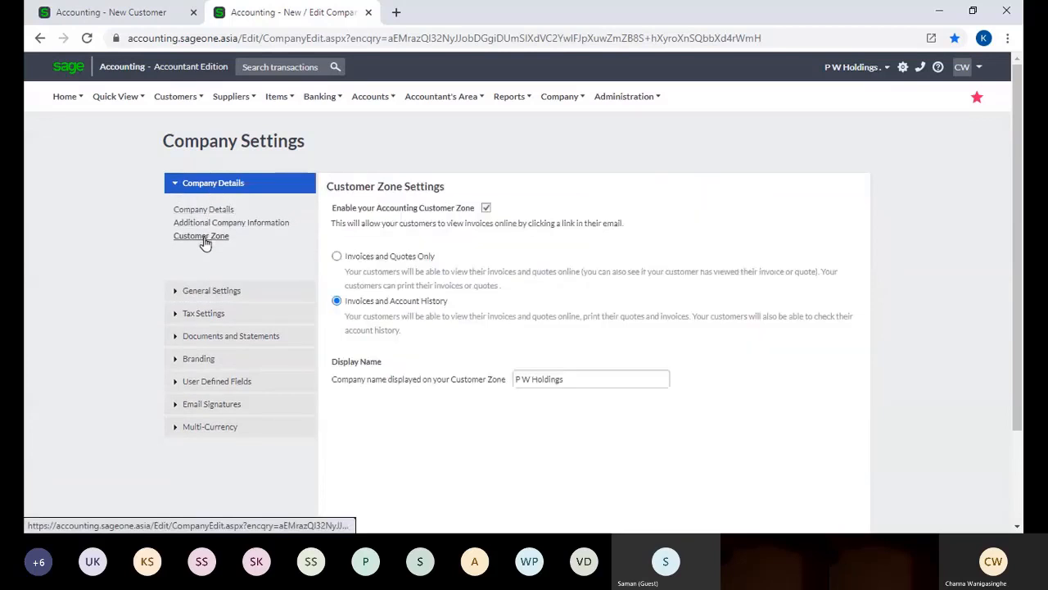
Look through the rounding, regional, and customer and supplier pages of the general company settings, ending at Outstanding Balances.
{"action": "left_click", "coordinate": [189, 292]}
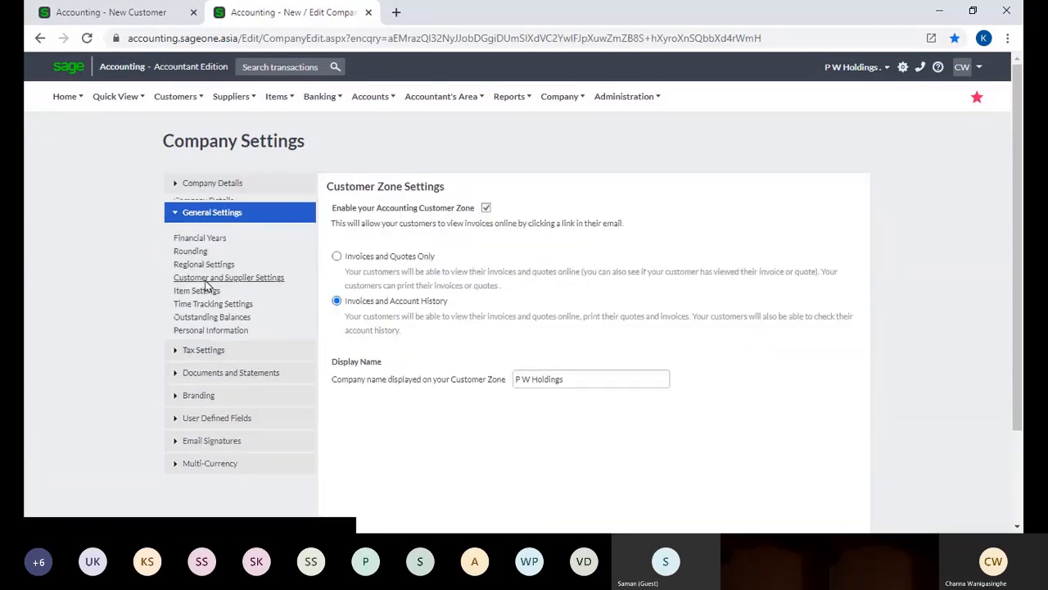
{"action": "left_click", "coordinate": [203, 233]}
{"action": "left_click", "coordinate": [197, 246]}
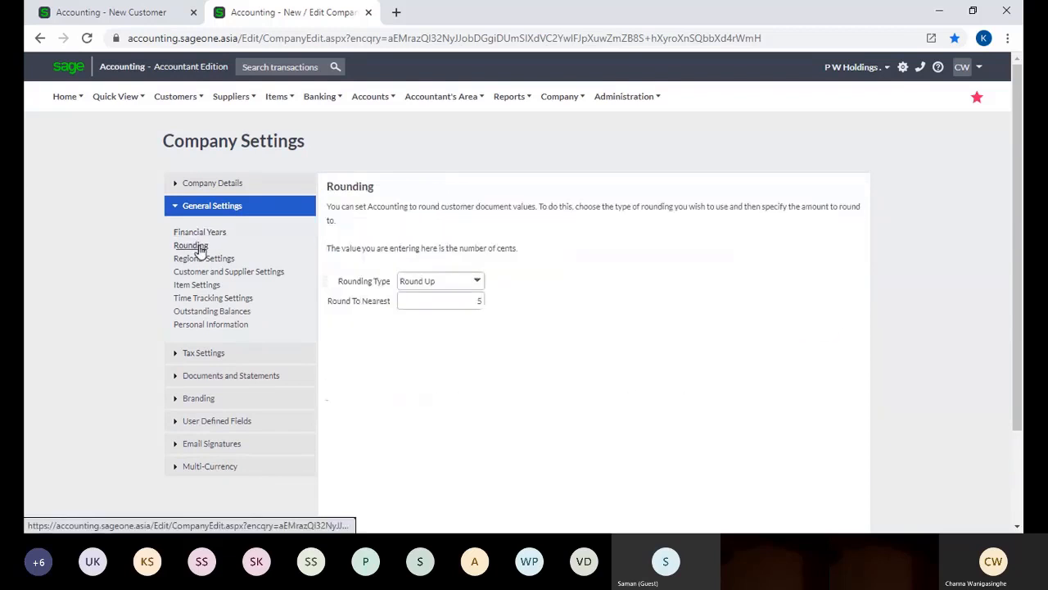
{"action": "left_click", "coordinate": [195, 260]}
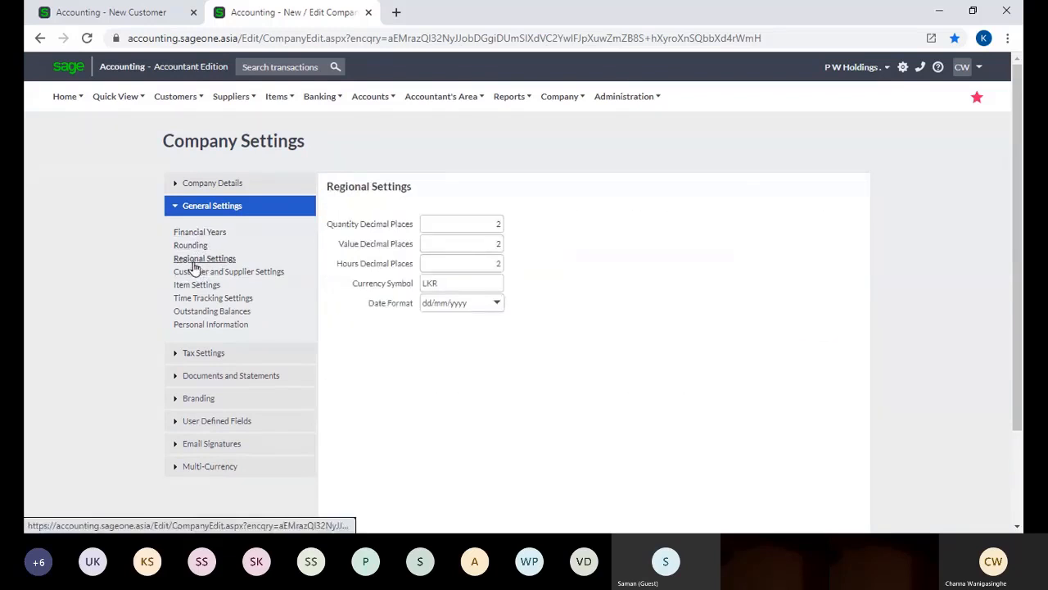
{"action": "left_click", "coordinate": [195, 274]}
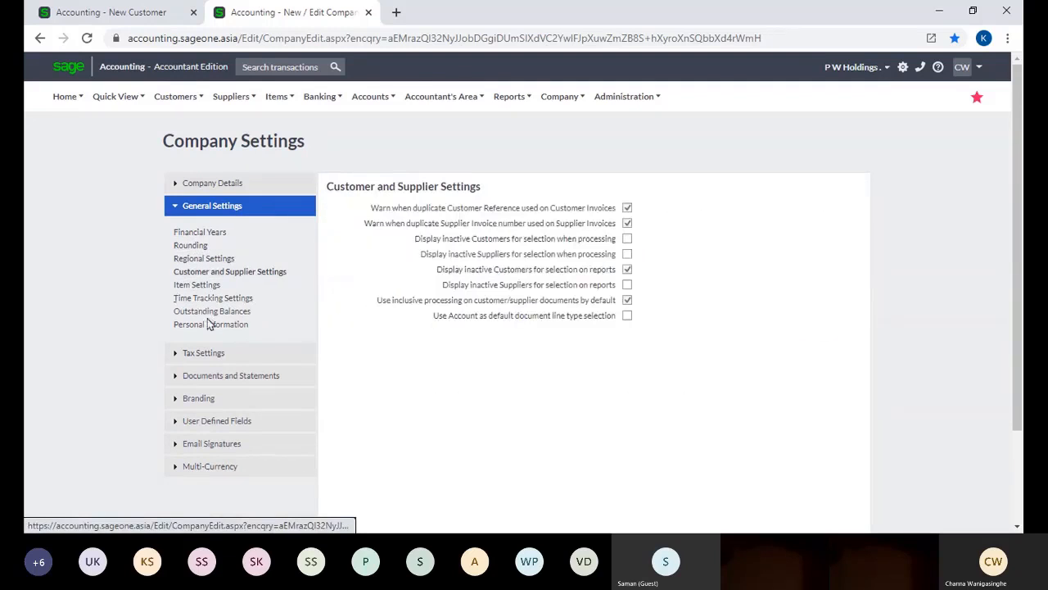
{"action": "left_click", "coordinate": [210, 312]}
{"action": "scroll", "coordinate": [473, 304], "scroll_direction": "down", "scroll_amount": 1}
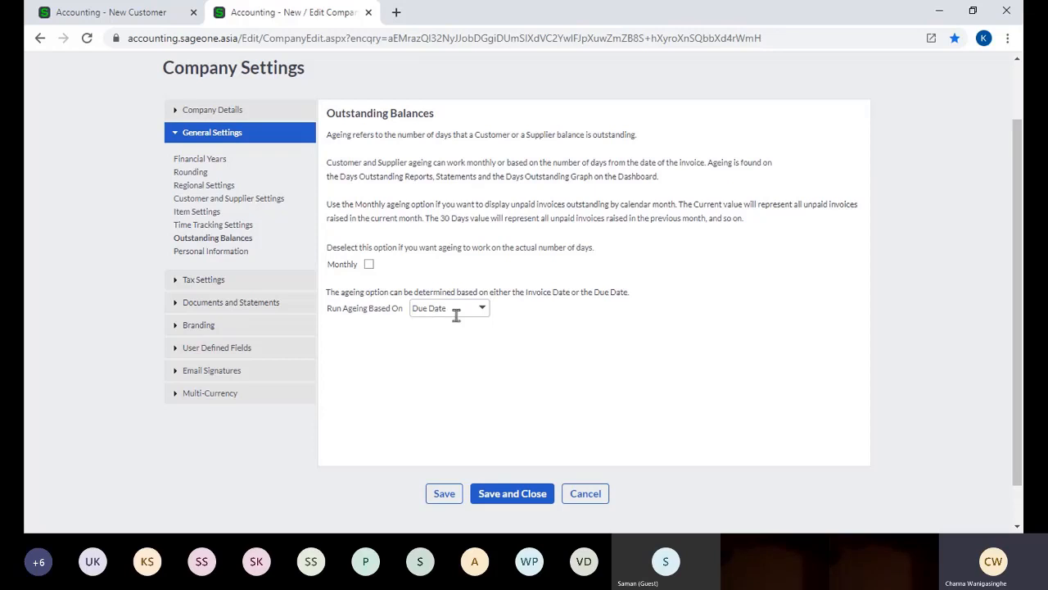
Check the Run Ageing Based On options, keeping Due Date, and compare them with the new customer's Due Date for Payment.
{"action": "left_click", "coordinate": [485, 313]}
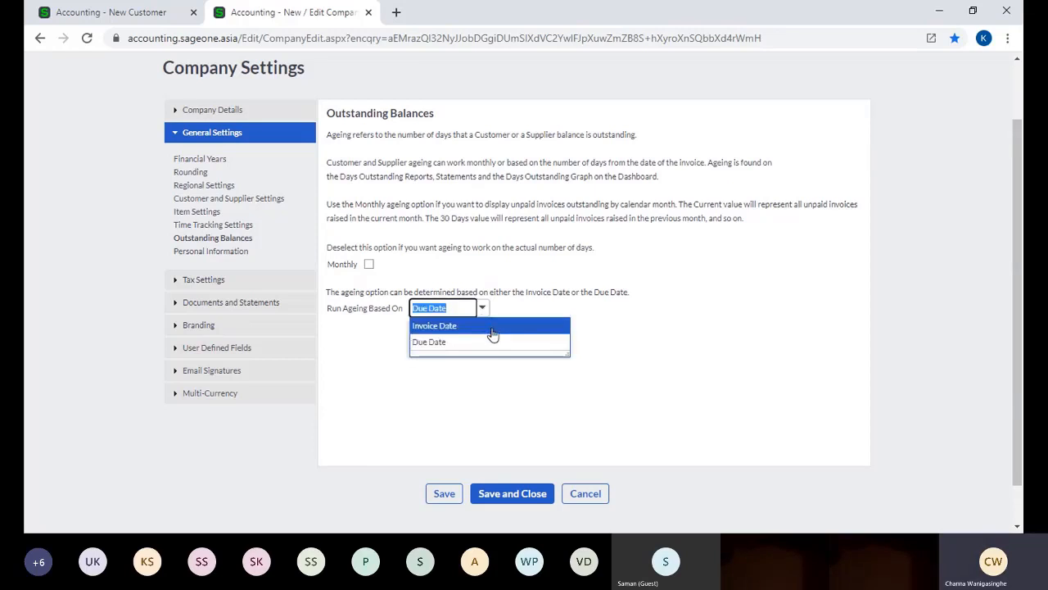
{"action": "left_click", "coordinate": [490, 341]}
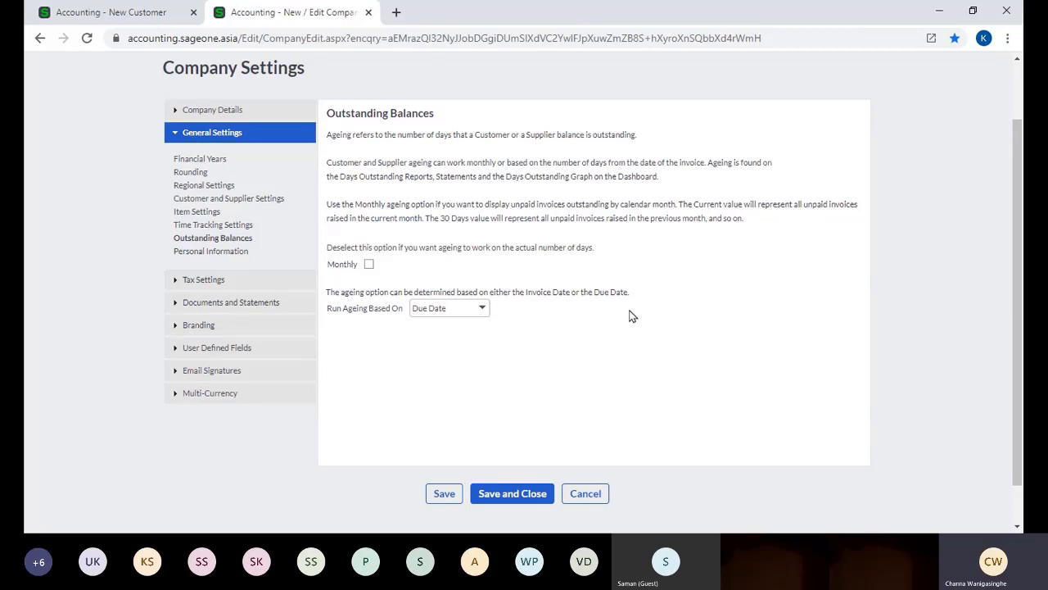
{"action": "left_click", "coordinate": [143, 10]}
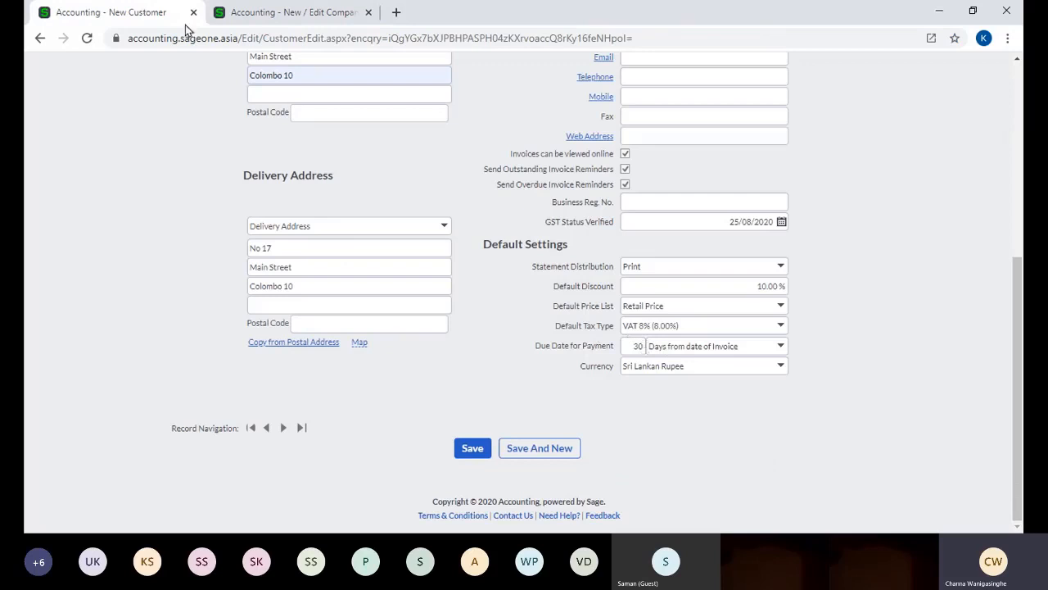
{"action": "left_click", "coordinate": [287, 11]}
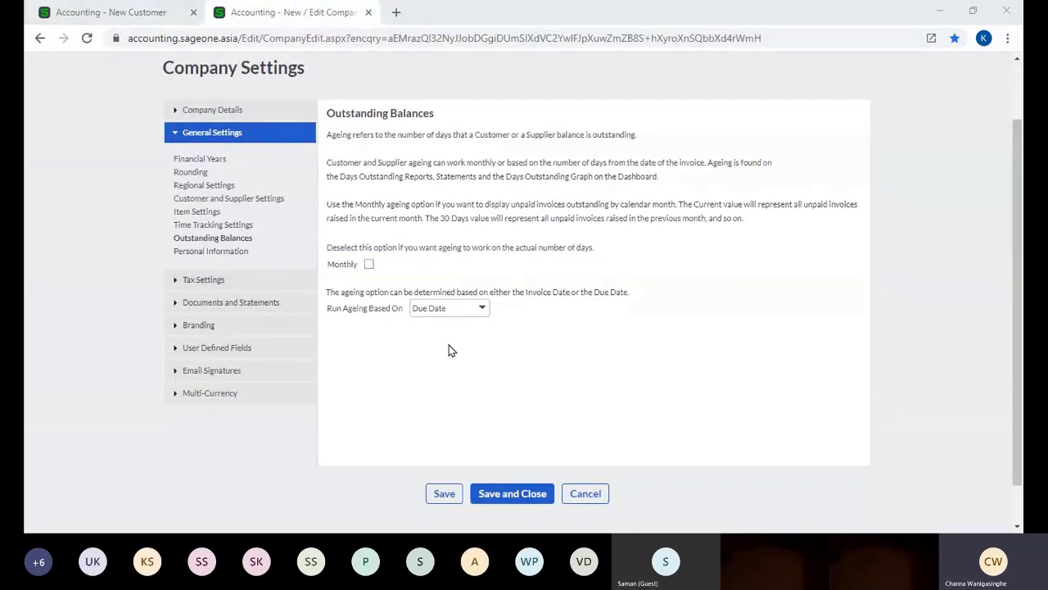
Switch the outstanding balances ageing basis to Invoice Date and back to Due Date.
{"action": "left_click", "coordinate": [482, 312]}
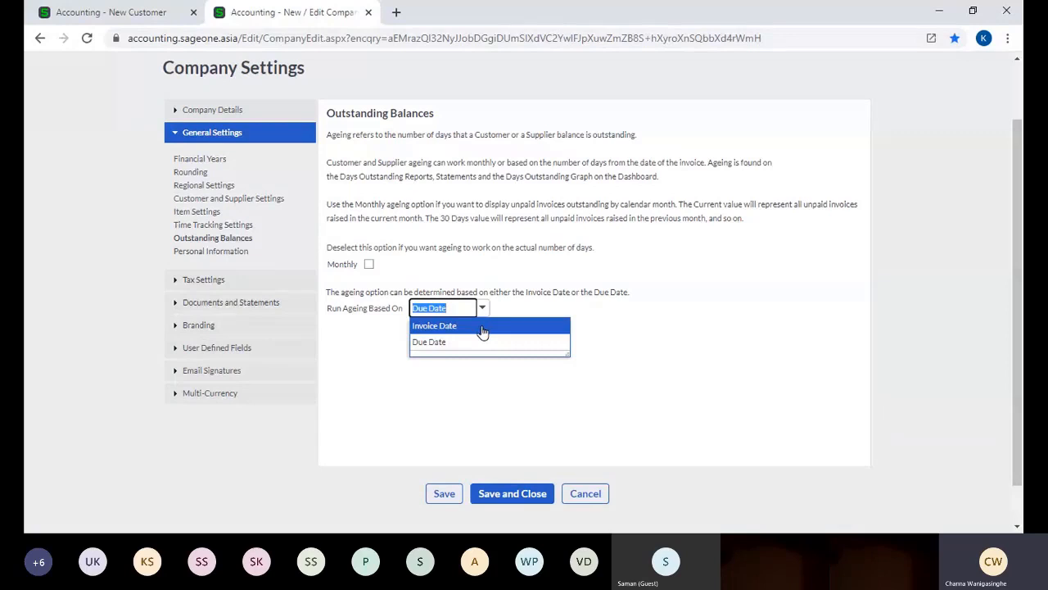
{"action": "left_click", "coordinate": [483, 327]}
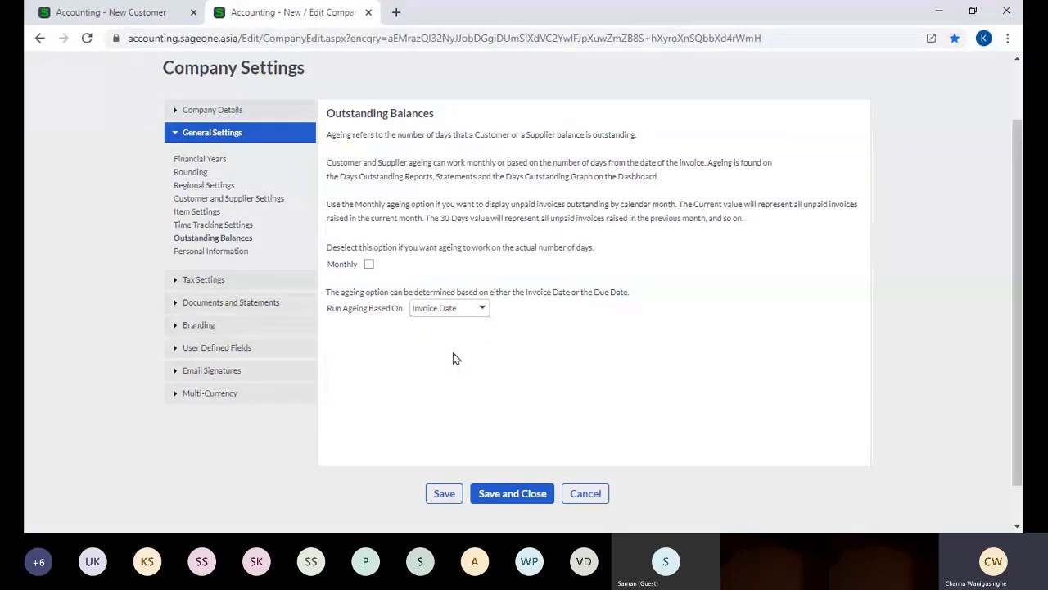
{"action": "left_click", "coordinate": [482, 314]}
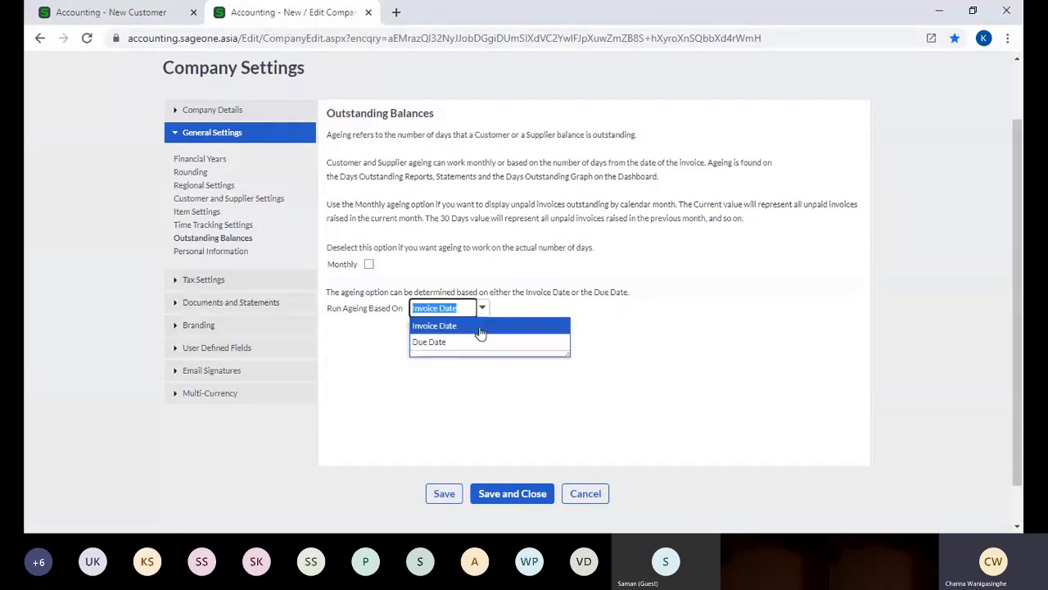
{"action": "left_click", "coordinate": [480, 345]}
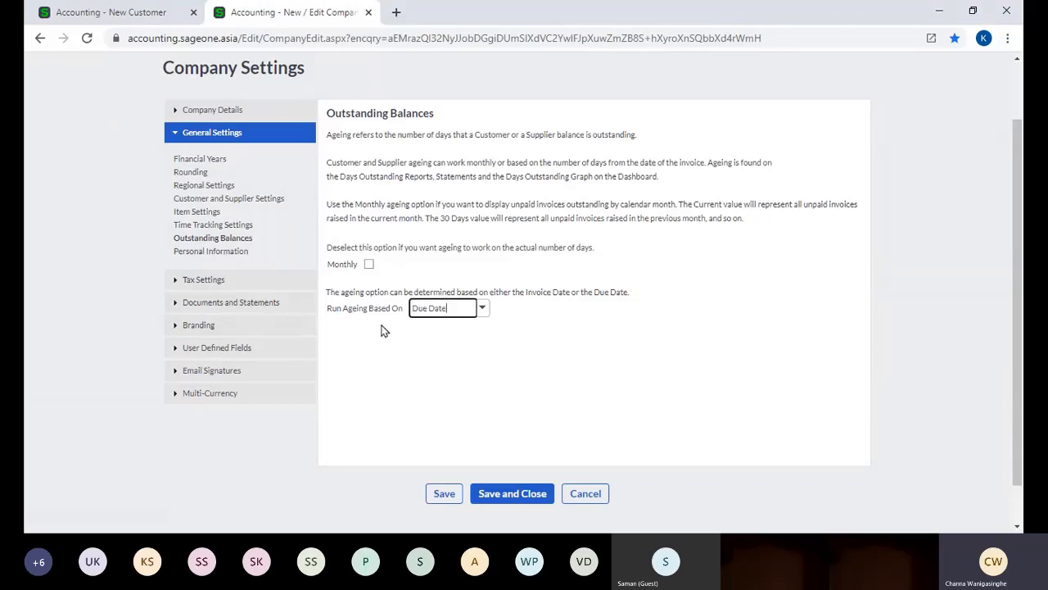
Set the currency in the new customer record's default settings to Singapore Dollar.
{"action": "left_click", "coordinate": [97, 10]}
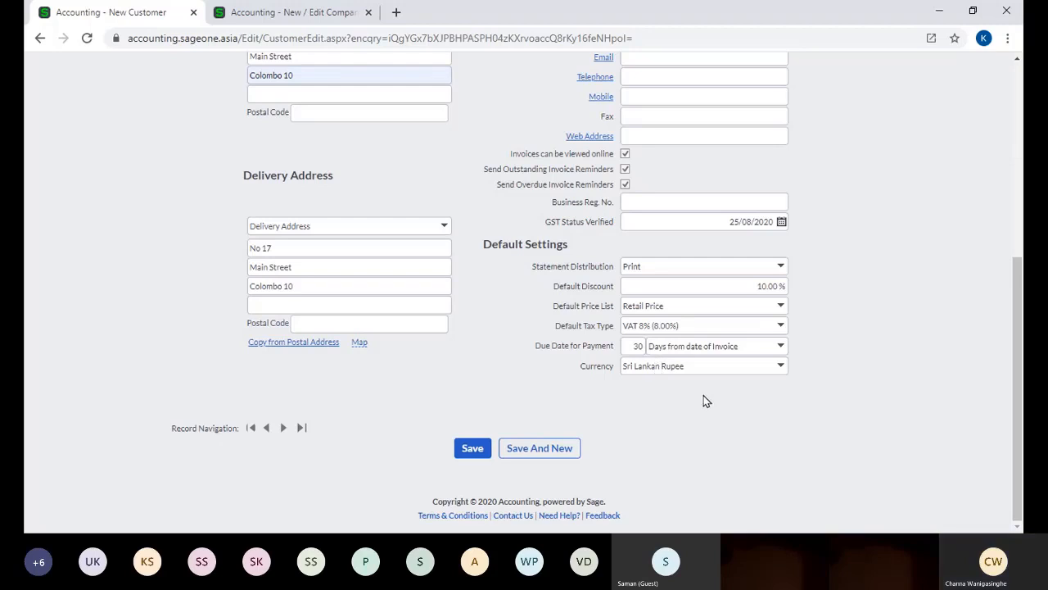
{"action": "left_click", "coordinate": [780, 366]}
{"action": "left_click", "coordinate": [811, 398]}
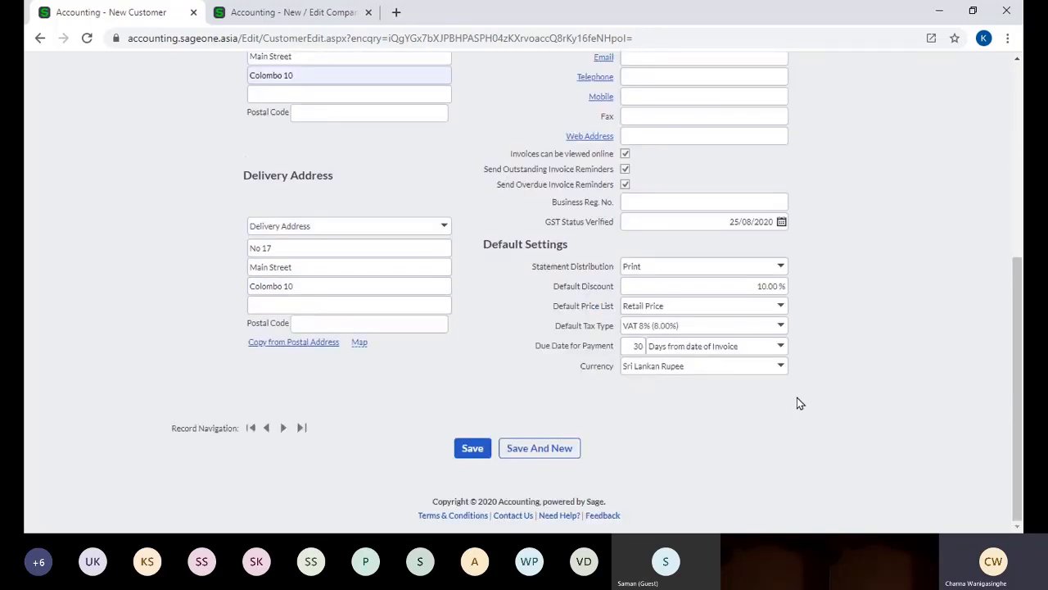
{"action": "left_click", "coordinate": [779, 369]}
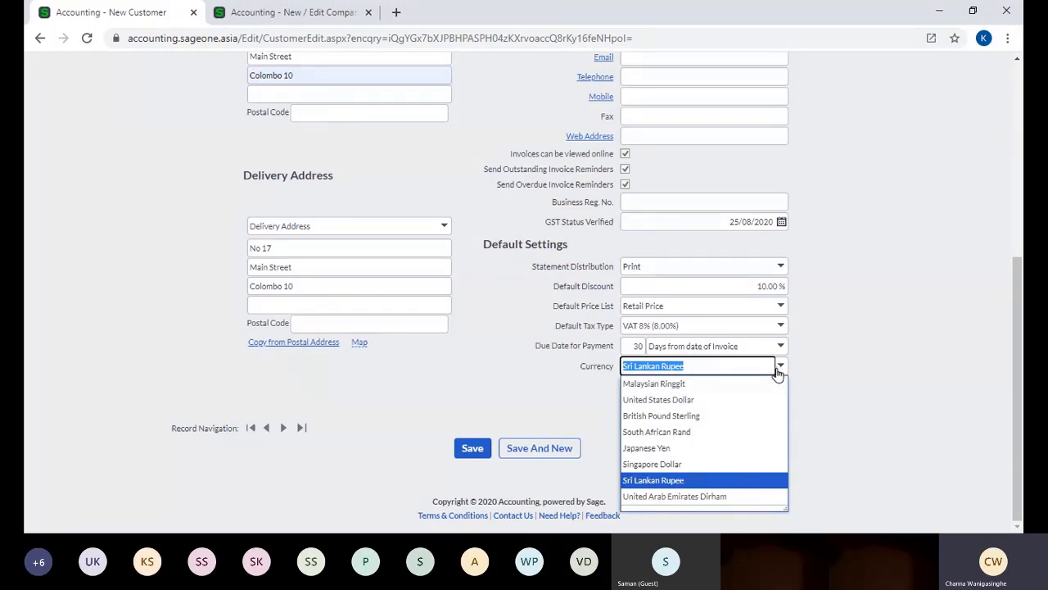
{"action": "left_click", "coordinate": [762, 467]}
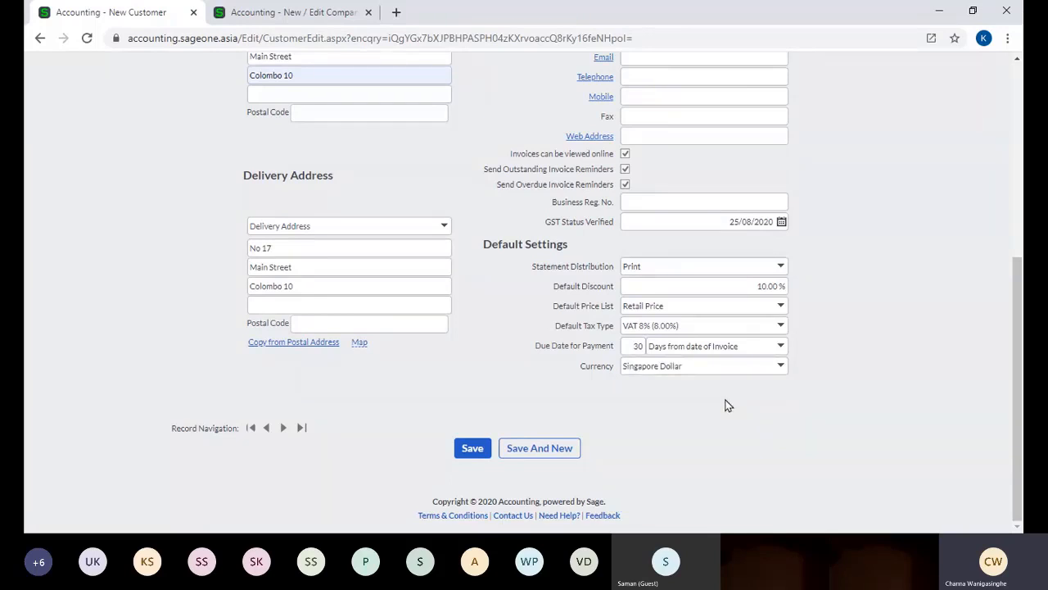
Review the new customer record from its header and contact details down to its default settings, and return to the Customers options.
{"action": "scroll", "coordinate": [728, 405], "scroll_direction": "up", "scroll_amount": 4}
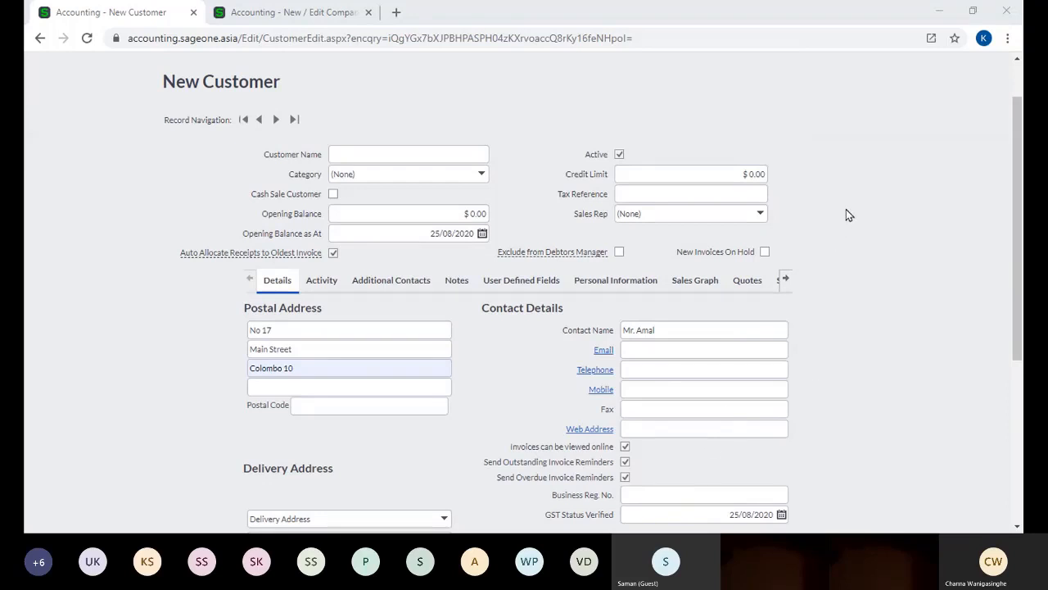
{"action": "left_click", "coordinate": [543, 374]}
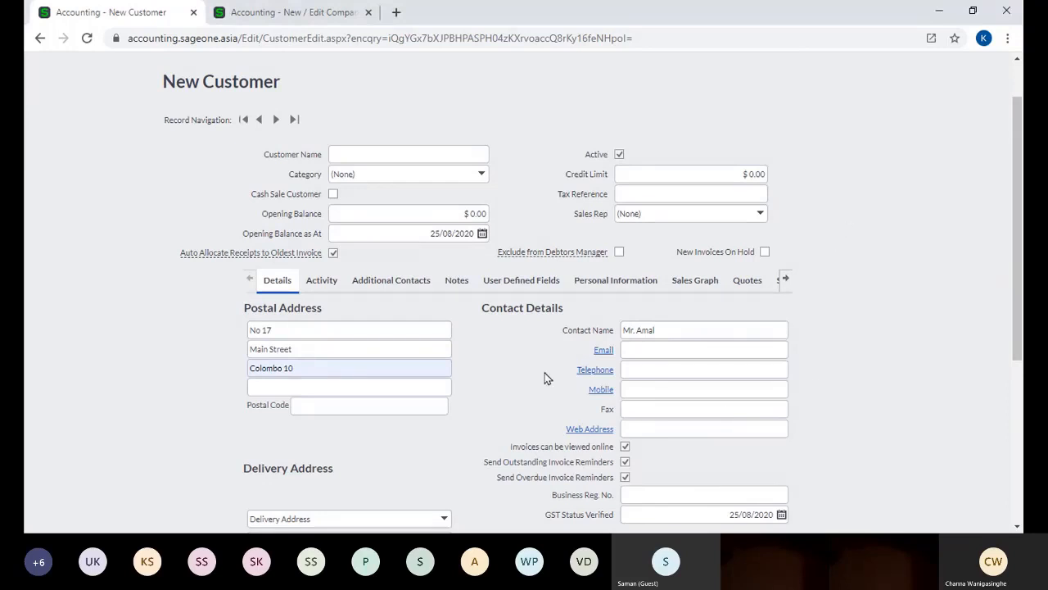
{"action": "scroll", "coordinate": [545, 377], "scroll_direction": "down", "scroll_amount": 3}
{"action": "scroll", "coordinate": [576, 418], "scroll_direction": "down", "scroll_amount": 1}
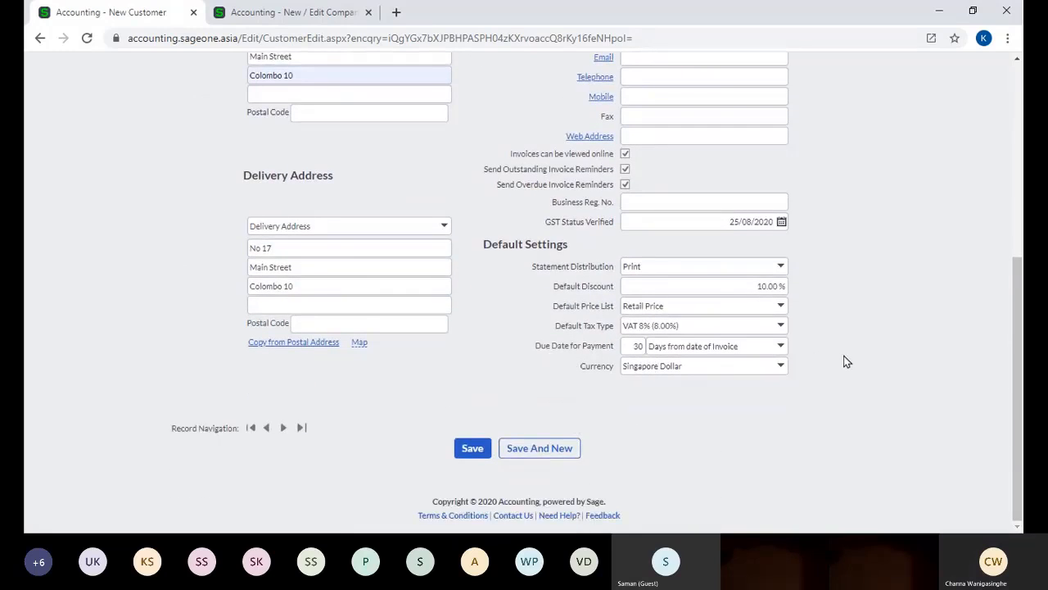
{"action": "scroll", "coordinate": [845, 361], "scroll_direction": "up", "scroll_amount": 5}
{"action": "mouse_move", "coordinate": [212, 90]}
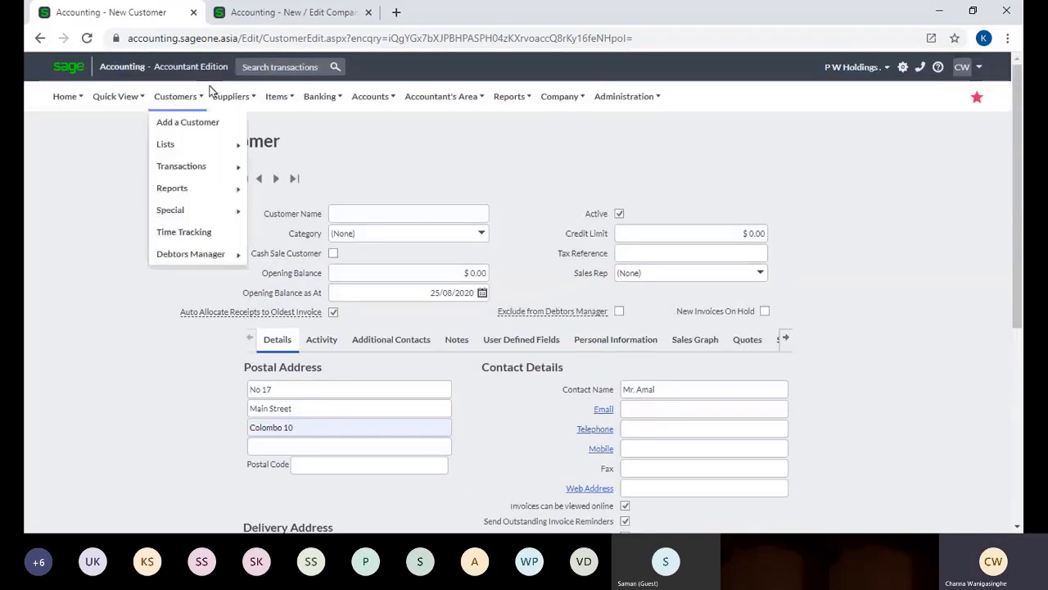
Start a new customer tax invoice and select Al Habtoor as the customer.
{"action": "left_click", "coordinate": [261, 15]}
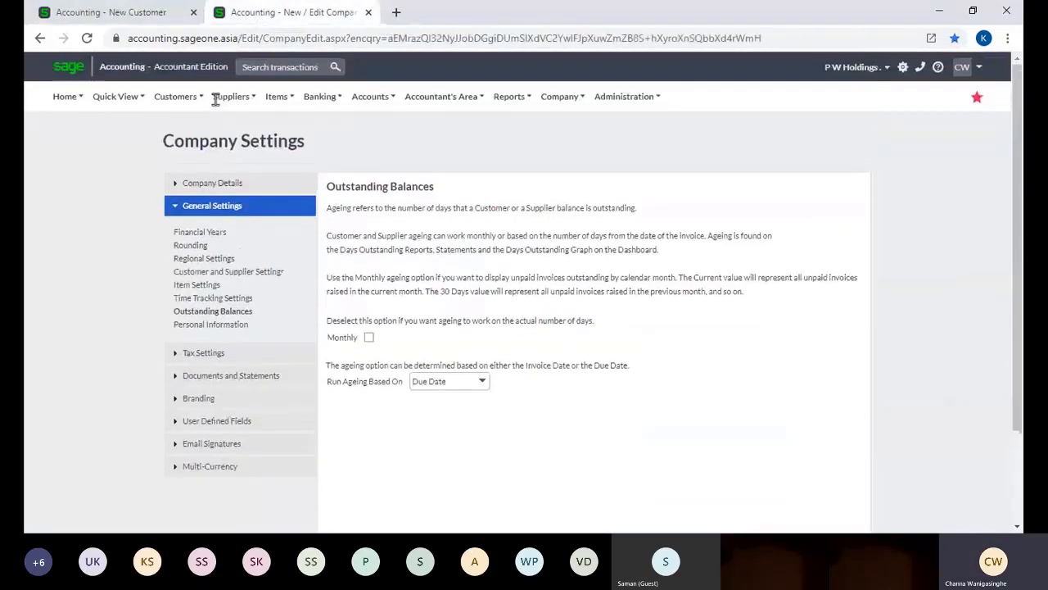
{"action": "mouse_move", "coordinate": [182, 98]}
{"action": "mouse_move", "coordinate": [201, 173]}
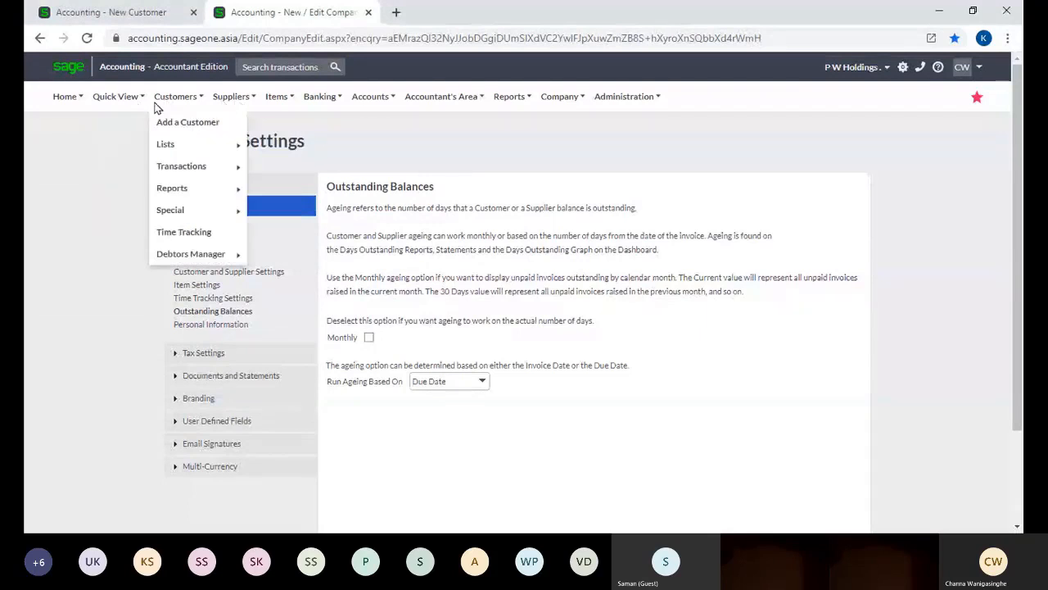
{"action": "left_click", "coordinate": [326, 211]}
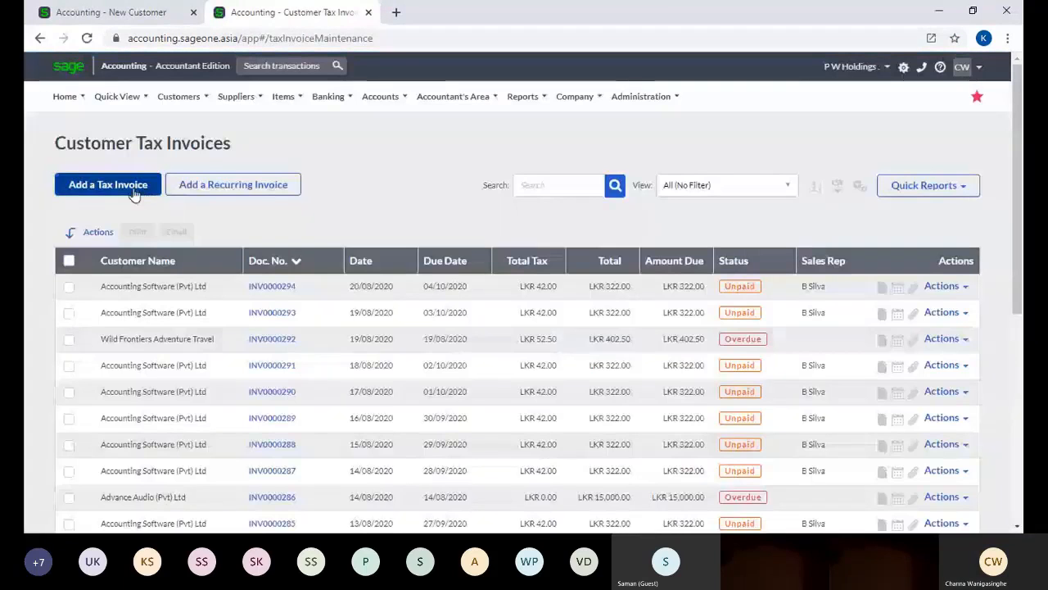
{"action": "left_click", "coordinate": [131, 190]}
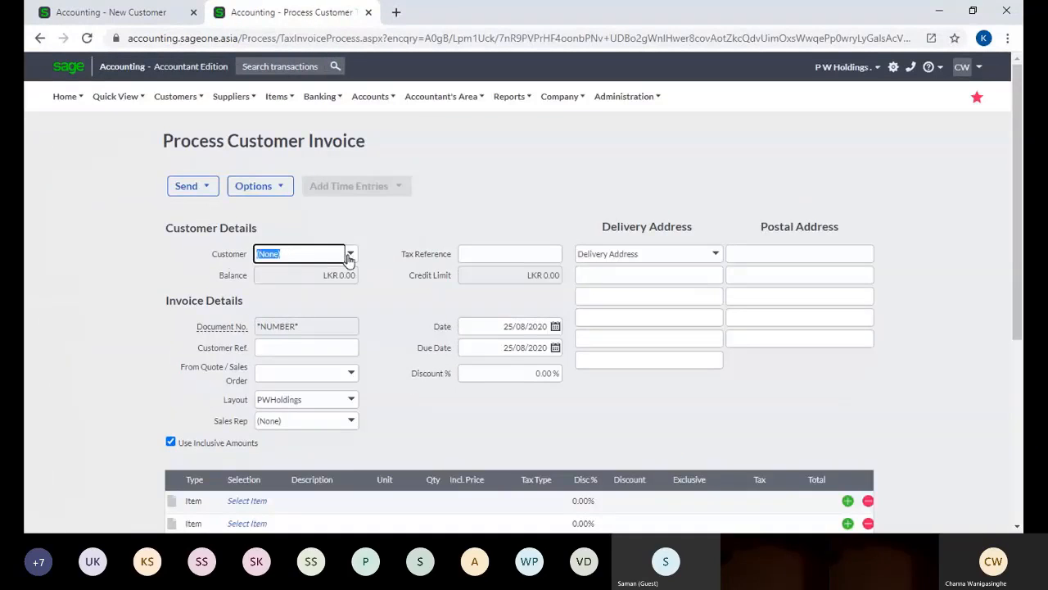
{"action": "left_click", "coordinate": [350, 255]}
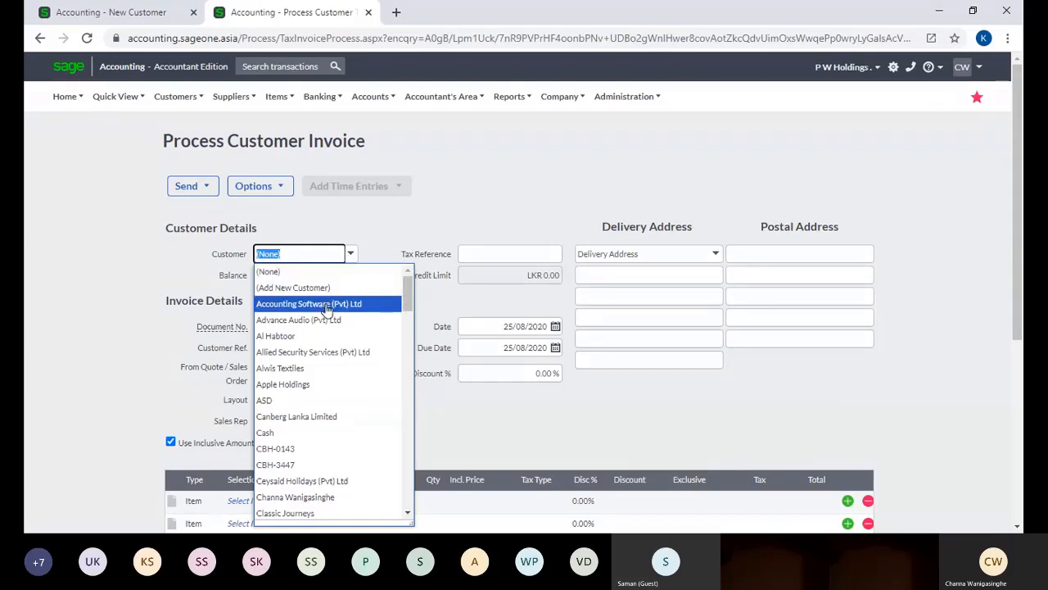
{"action": "left_click", "coordinate": [327, 336]}
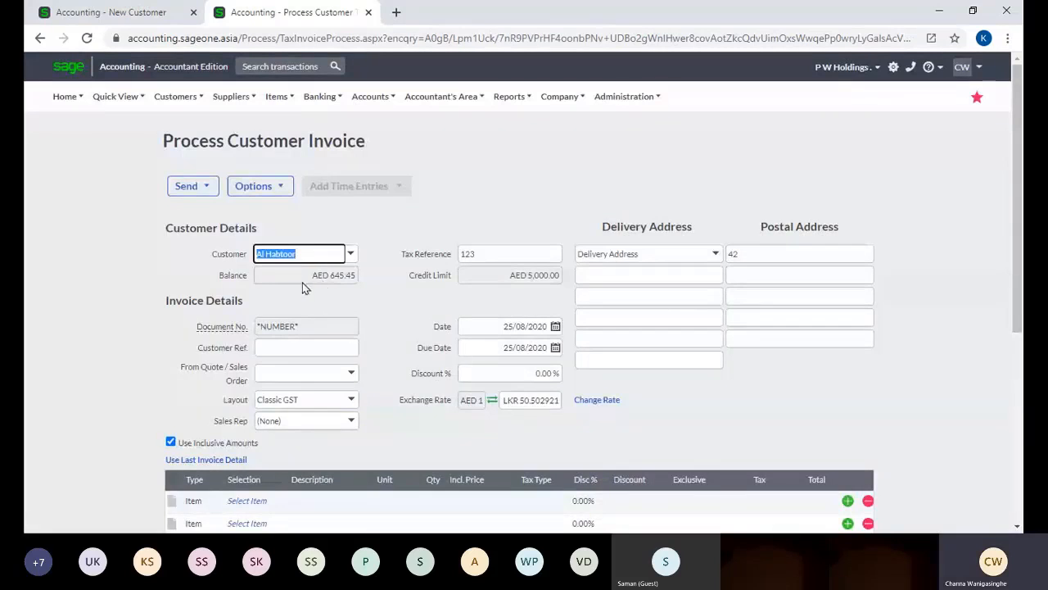
Add item 001 to the invoice's first line, accept the below-cost price warning and select the line's inclusive price.
{"action": "scroll", "coordinate": [335, 282], "scroll_direction": "down", "scroll_amount": 1}
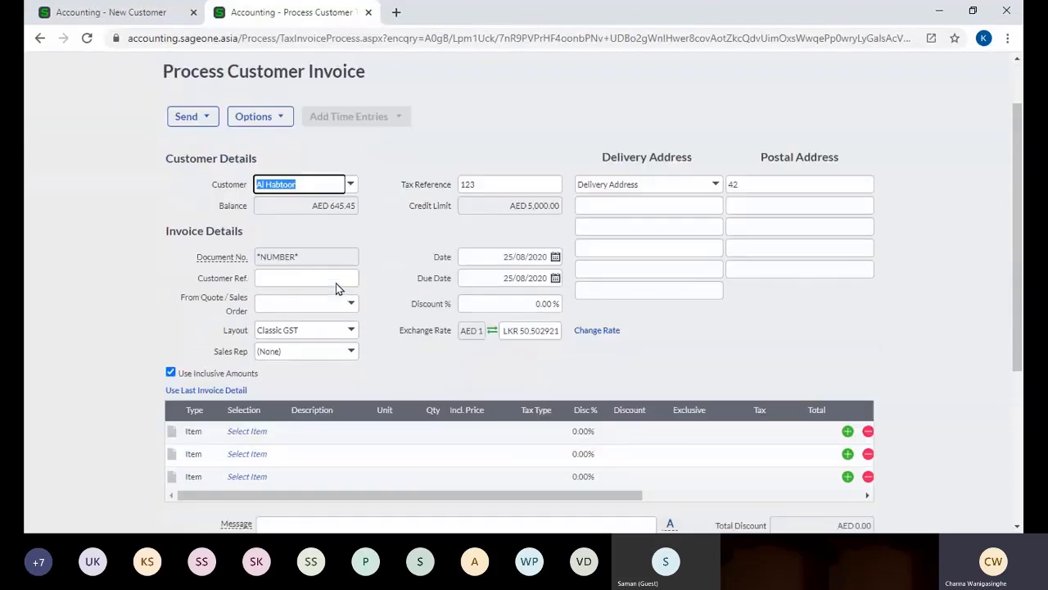
{"action": "left_click", "coordinate": [331, 209]}
{"action": "left_click", "coordinate": [246, 428]}
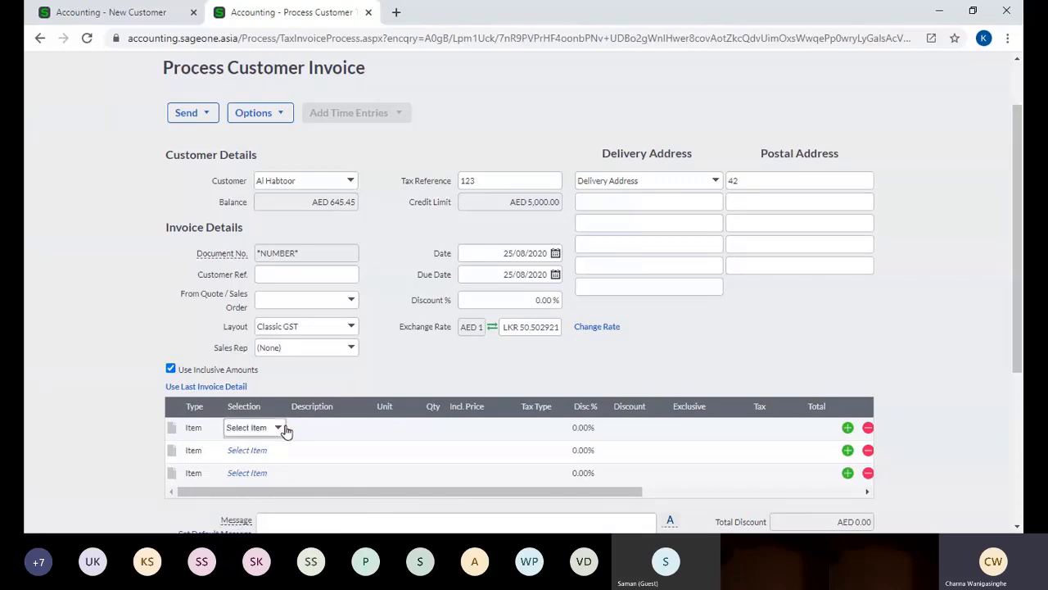
{"action": "left_click", "coordinate": [281, 428]}
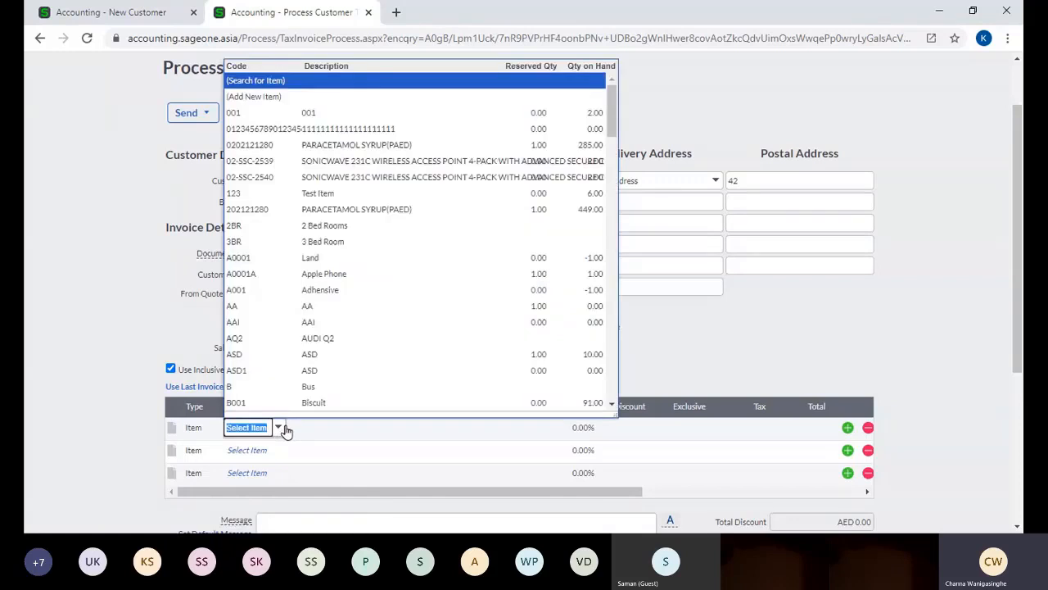
{"action": "left_click", "coordinate": [320, 115]}
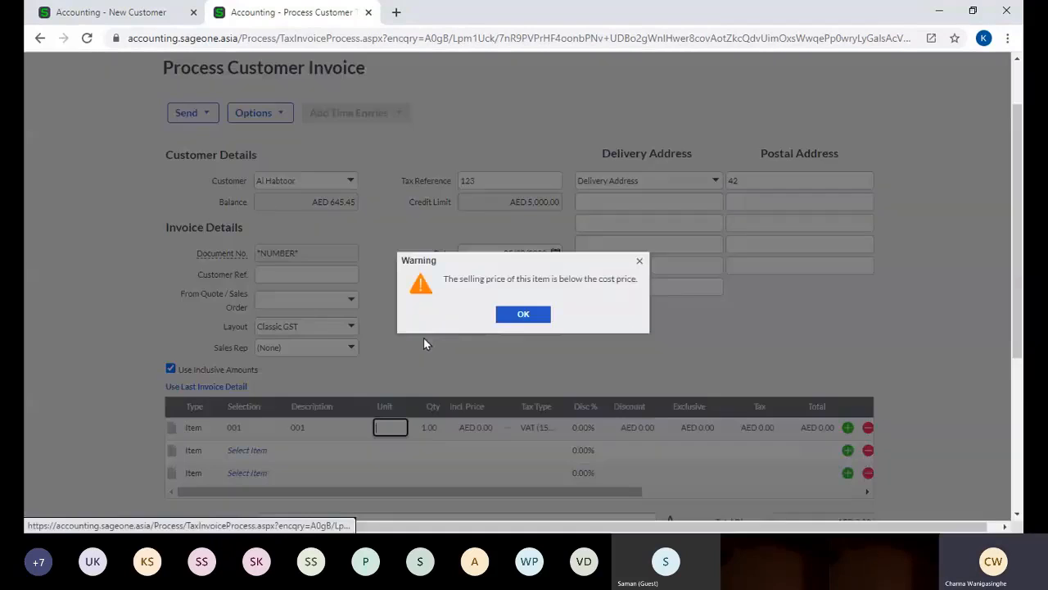
{"action": "left_click", "coordinate": [541, 315]}
{"action": "left_click", "coordinate": [471, 436]}
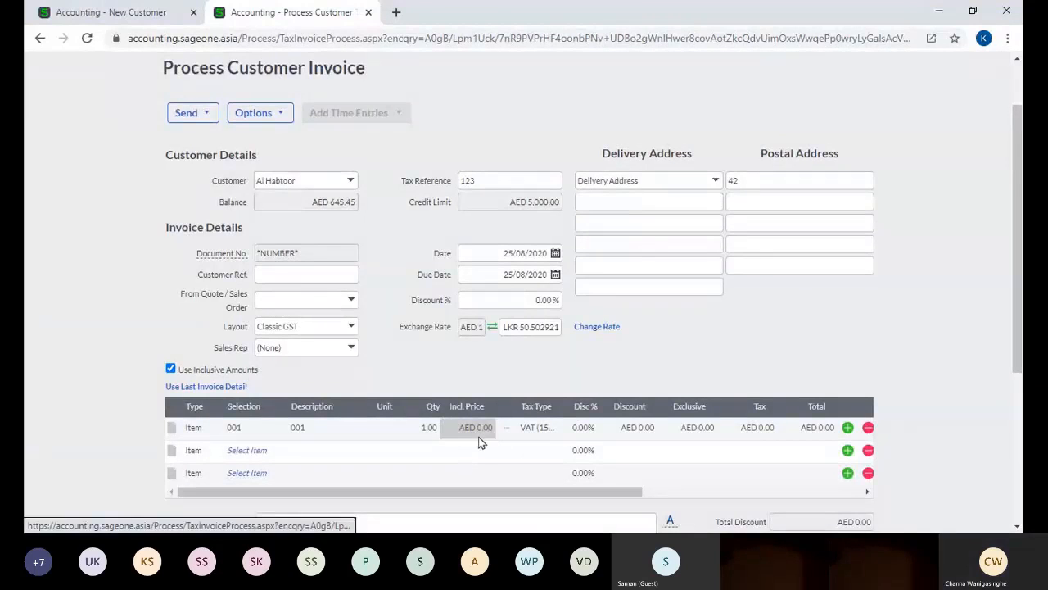
Examine the unsaved new customer form, including its addresses, contact details and default discount, price list, tax, payment term and currency settings.
{"action": "left_click", "coordinate": [90, 13]}
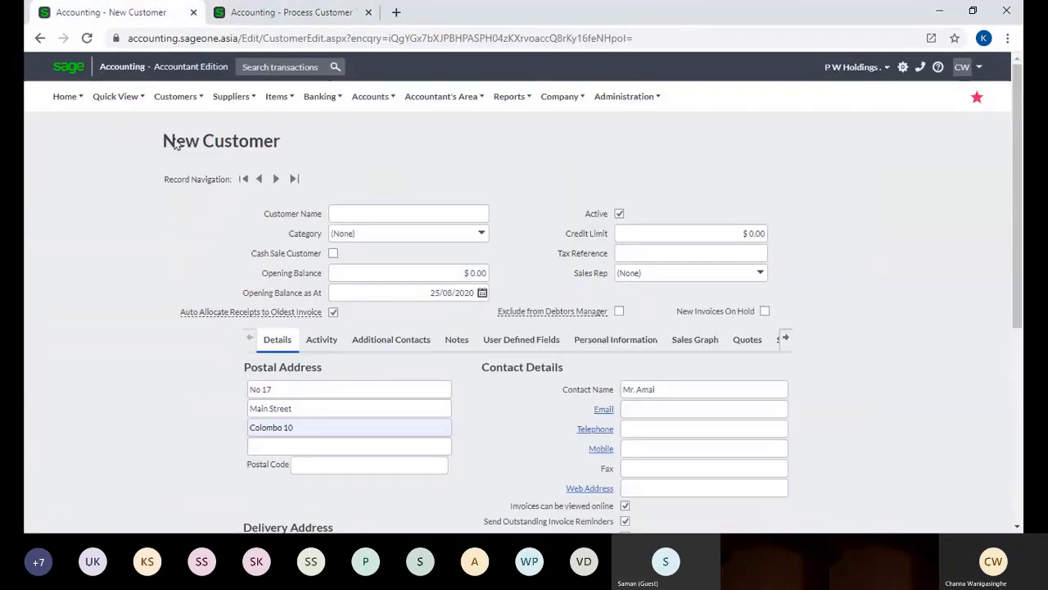
{"action": "scroll", "coordinate": [882, 305], "scroll_direction": "down", "scroll_amount": 4}
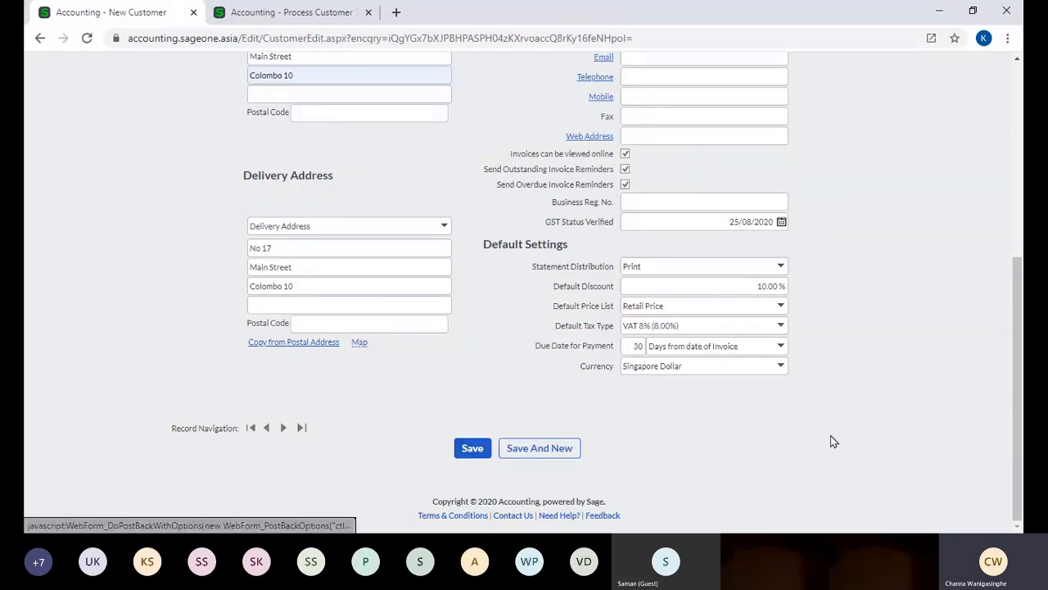
{"action": "scroll", "coordinate": [826, 436], "scroll_direction": "up", "scroll_amount": 1}
{"action": "scroll", "coordinate": [844, 426], "scroll_direction": "up", "scroll_amount": 1}
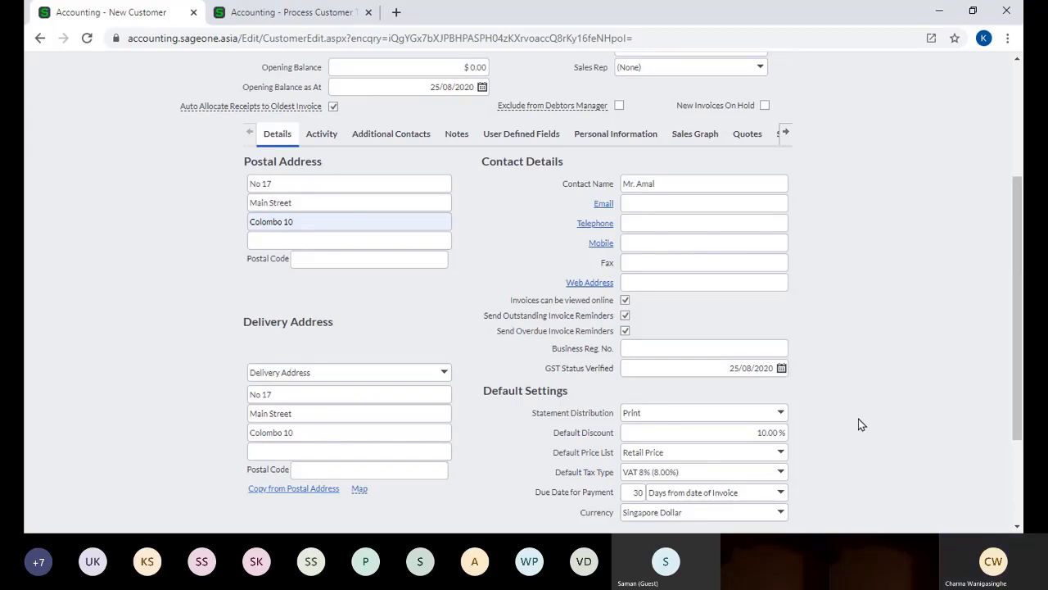
{"action": "scroll", "coordinate": [979, 441], "scroll_direction": "up", "scroll_amount": 1}
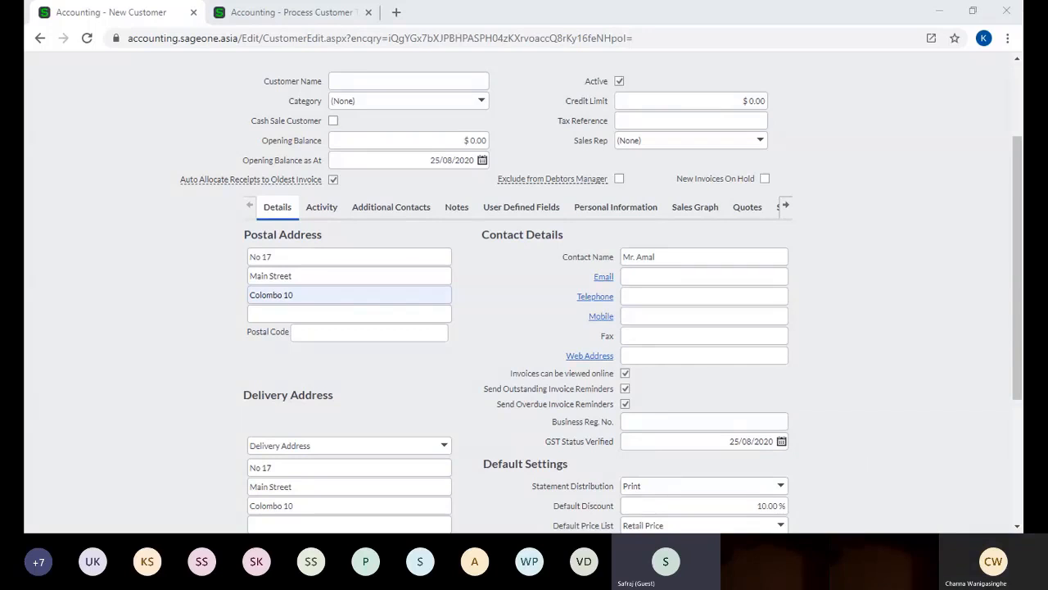
{"action": "scroll", "coordinate": [929, 397], "scroll_direction": "down", "scroll_amount": 2}
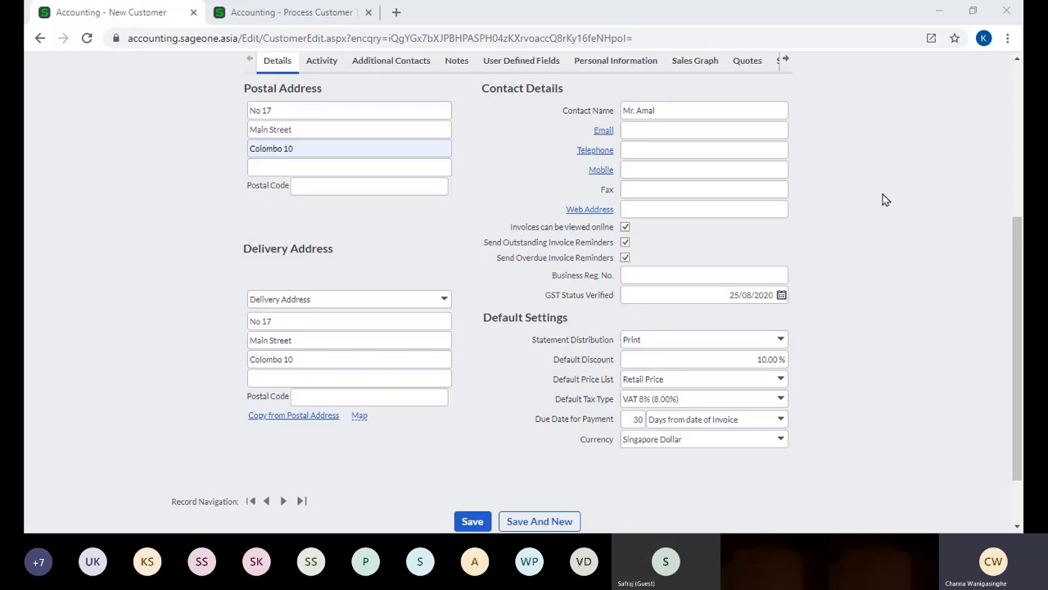
{"action": "left_click", "coordinate": [892, 176]}
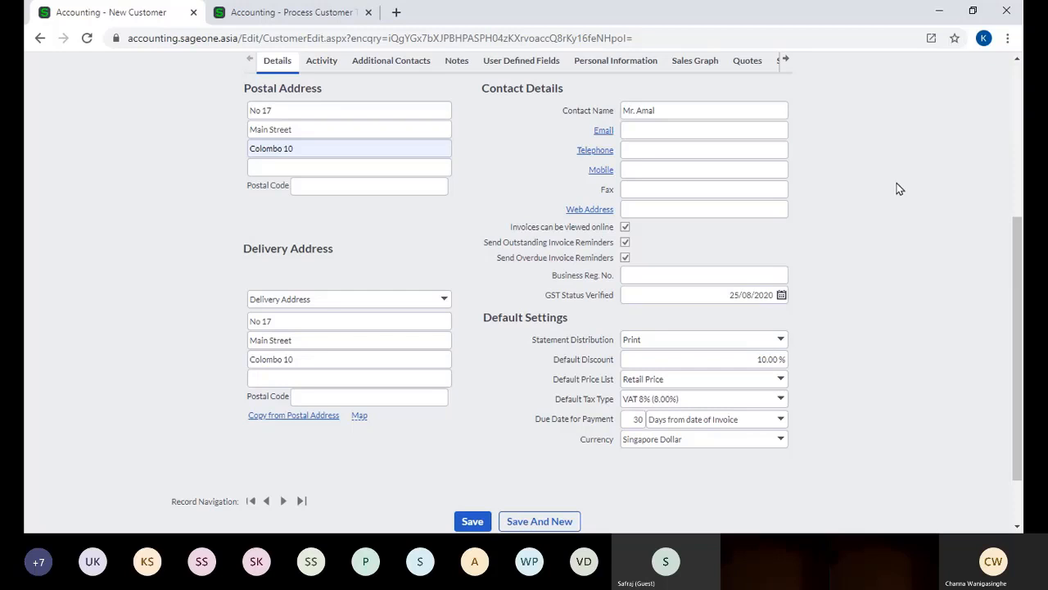
{"action": "scroll", "coordinate": [896, 187], "scroll_direction": "up", "scroll_amount": 1}
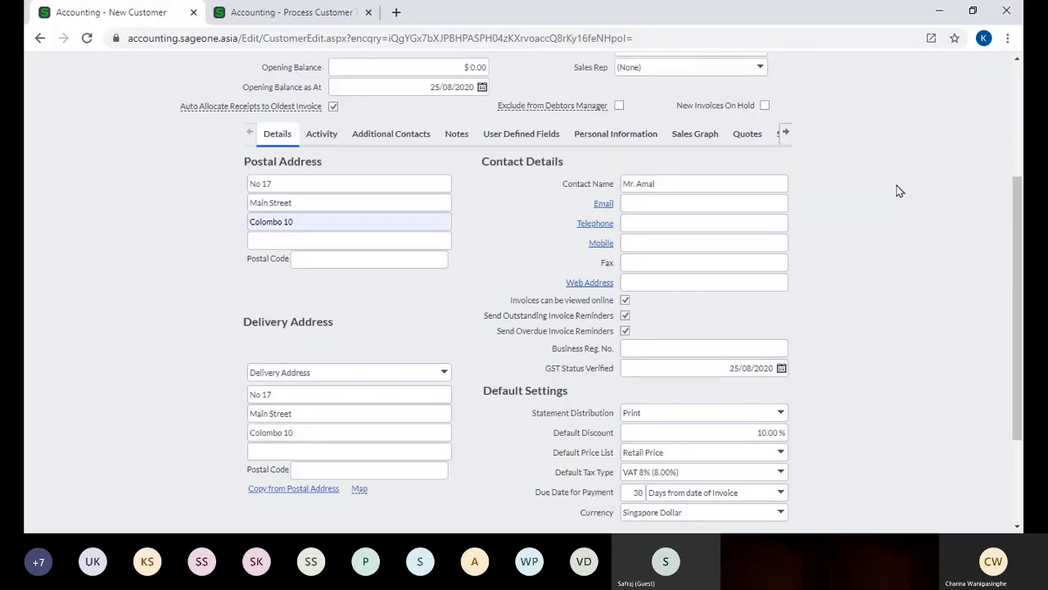
{"action": "scroll", "coordinate": [897, 189], "scroll_direction": "up", "scroll_amount": 3}
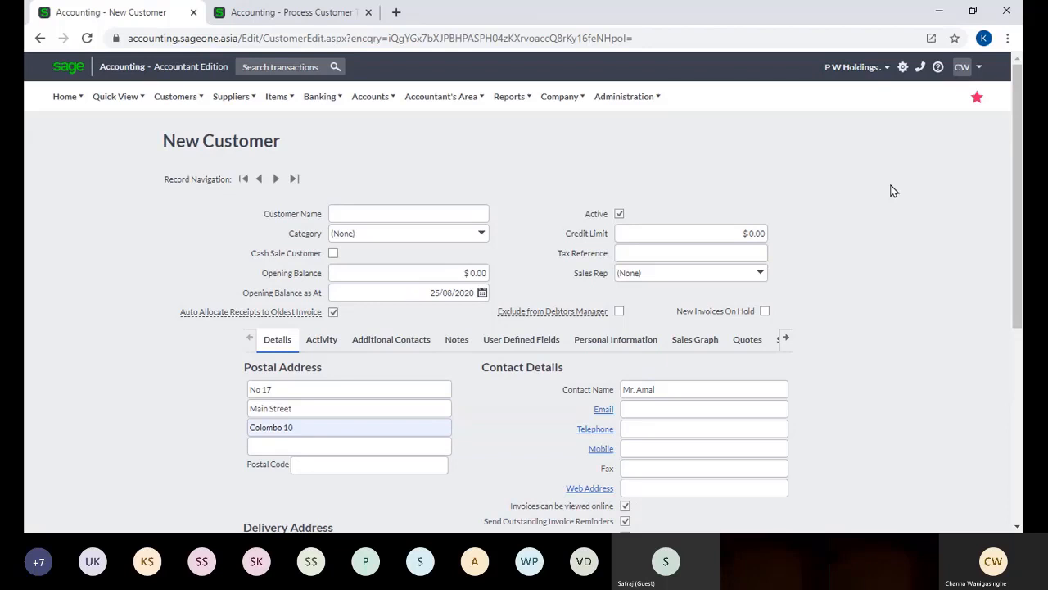
Discard the unsaved invoice and open the customer record of Accounting Software (Pvt) Ltd from the list of customers.
{"action": "left_click", "coordinate": [233, 21]}
{"action": "scroll", "coordinate": [249, 110], "scroll_direction": "up", "scroll_amount": 1}
{"action": "mouse_move", "coordinate": [197, 111]}
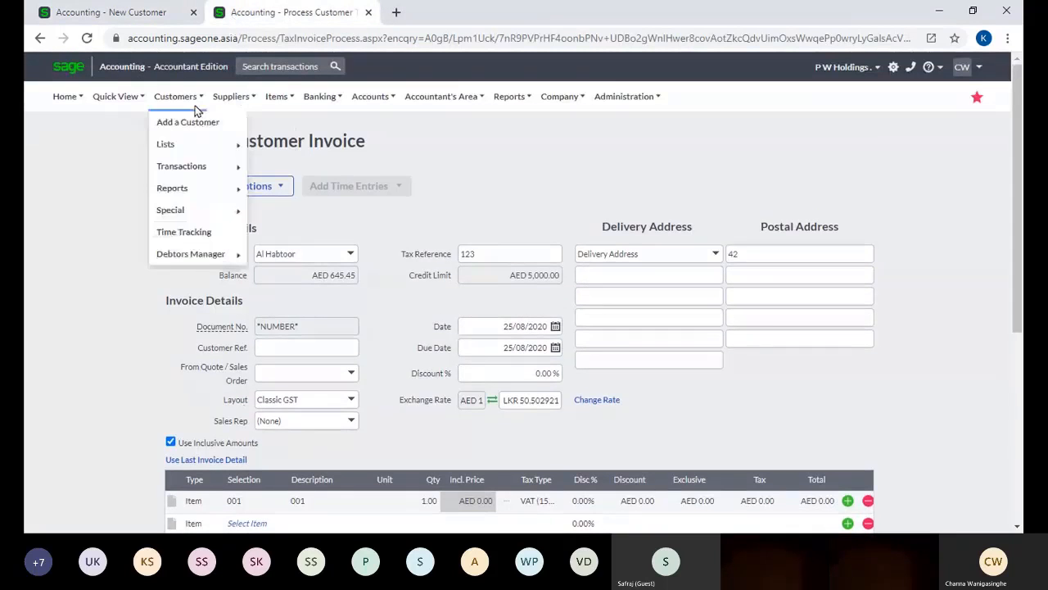
{"action": "mouse_move", "coordinate": [188, 147]}
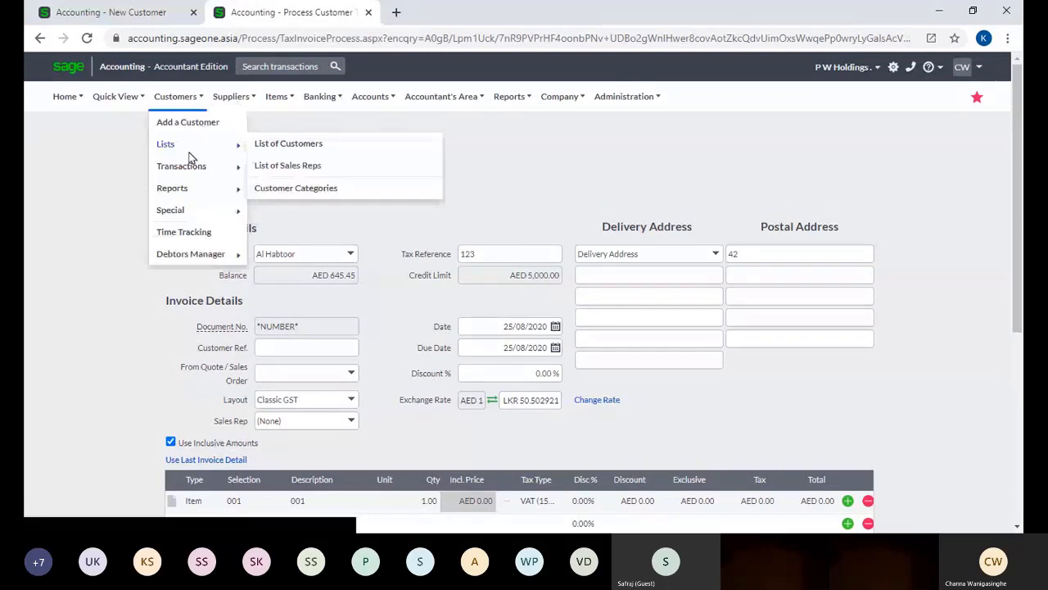
{"action": "left_click", "coordinate": [291, 145]}
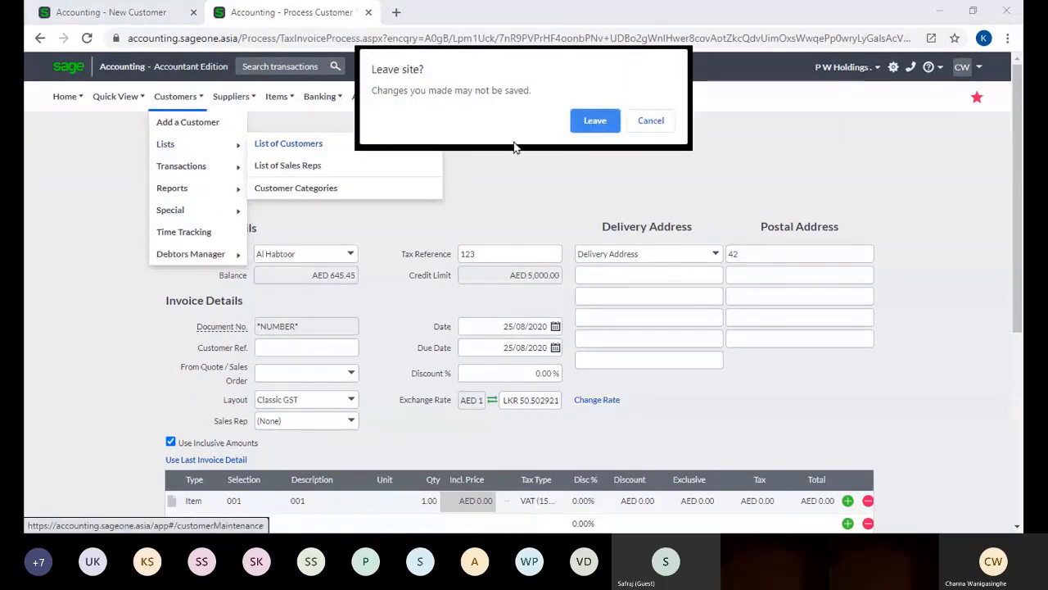
{"action": "left_click", "coordinate": [593, 120]}
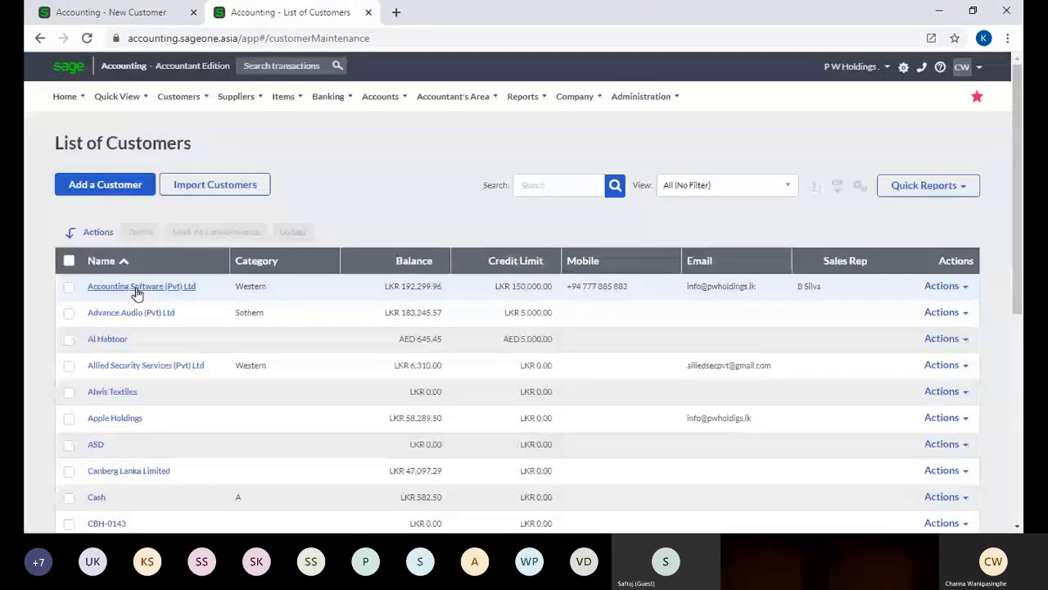
{"action": "left_click", "coordinate": [136, 289]}
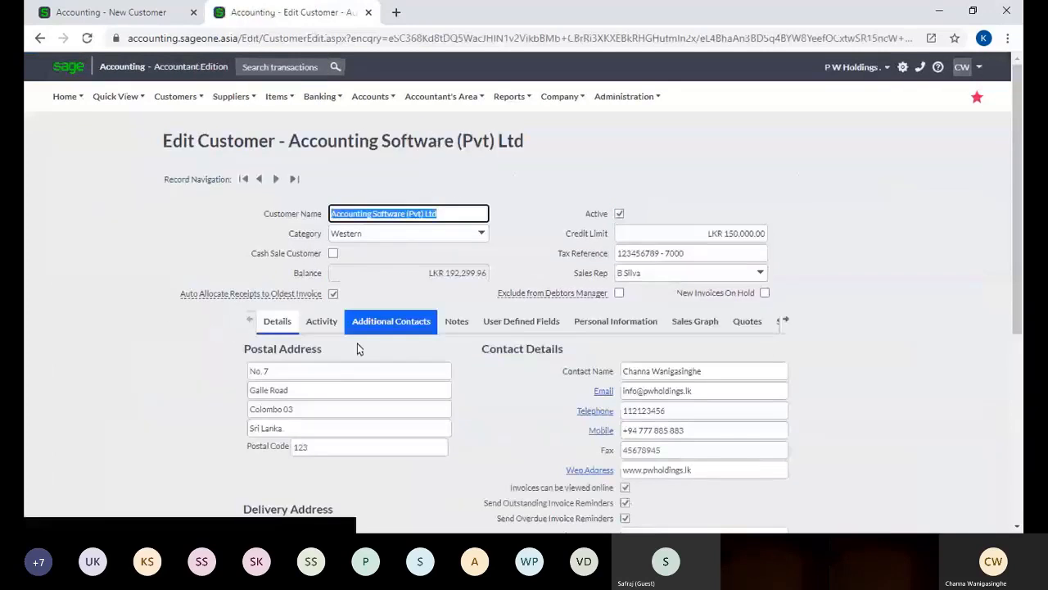
Review the customer's activity, additional contacts, user-defined fields, personal information settings and sales graph.
{"action": "left_click", "coordinate": [324, 329]}
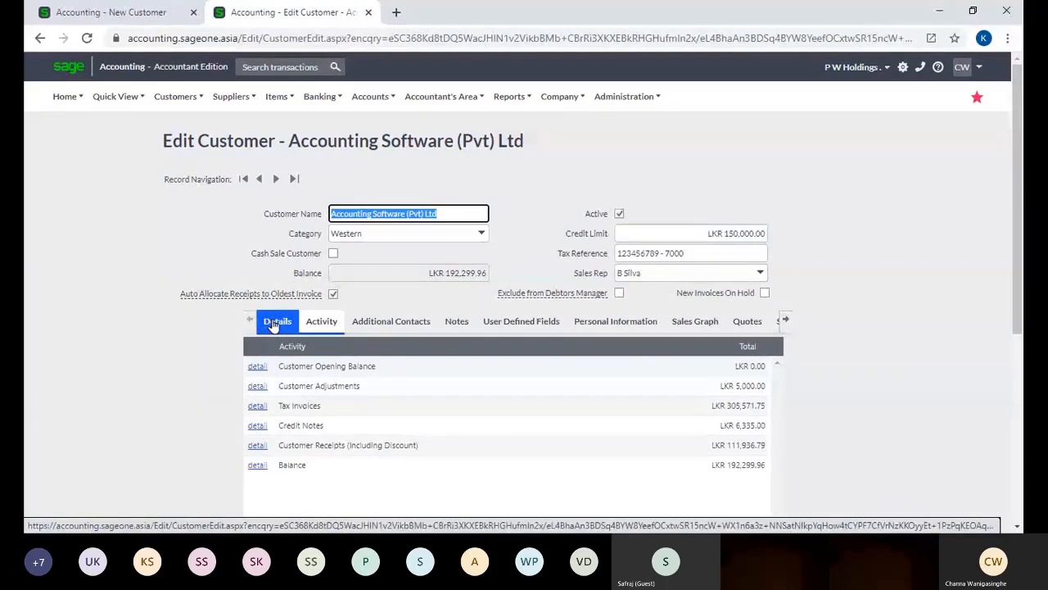
{"action": "left_click", "coordinate": [406, 324]}
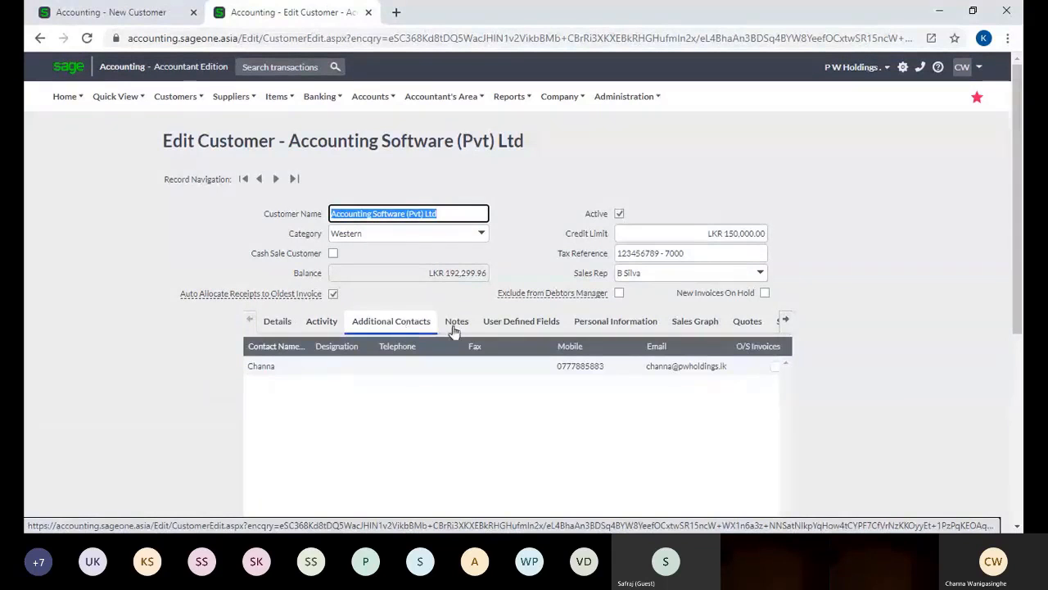
{"action": "left_click", "coordinate": [493, 326]}
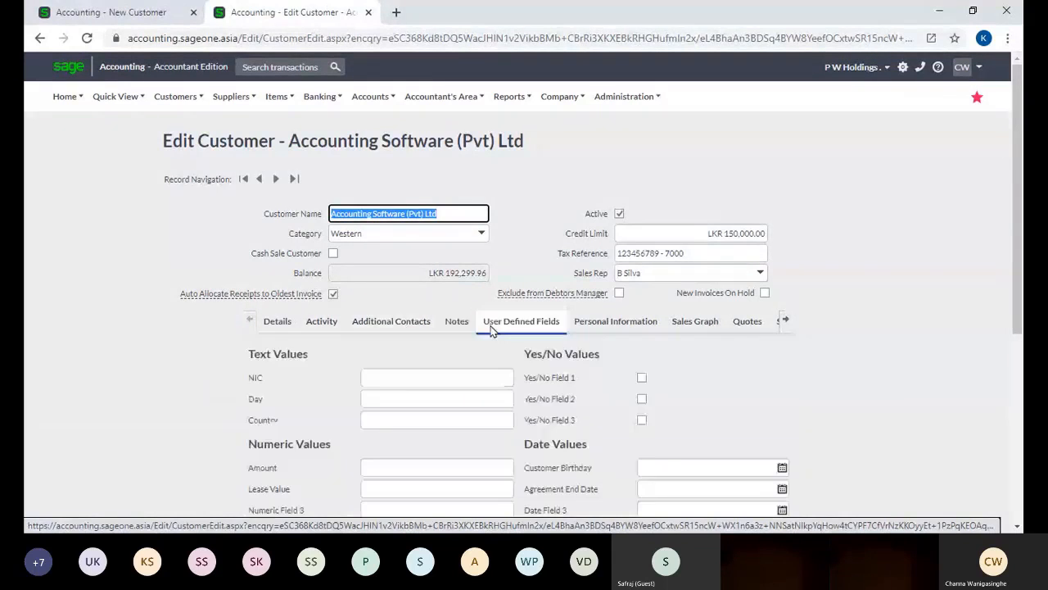
{"action": "left_click", "coordinate": [586, 324]}
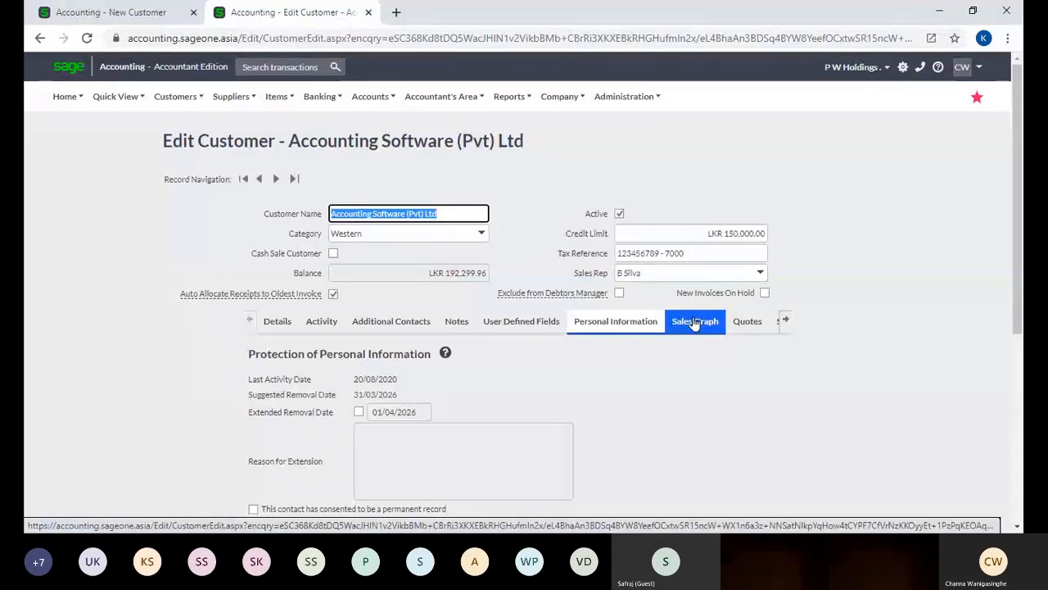
{"action": "left_click", "coordinate": [692, 321]}
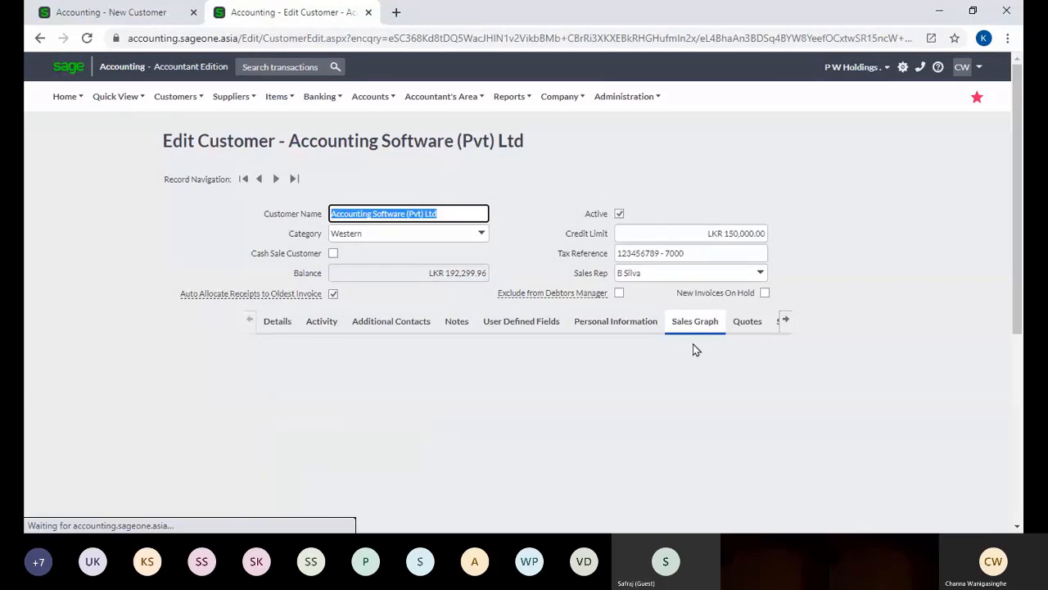
{"action": "scroll", "coordinate": [693, 349], "scroll_direction": "down", "scroll_amount": 1}
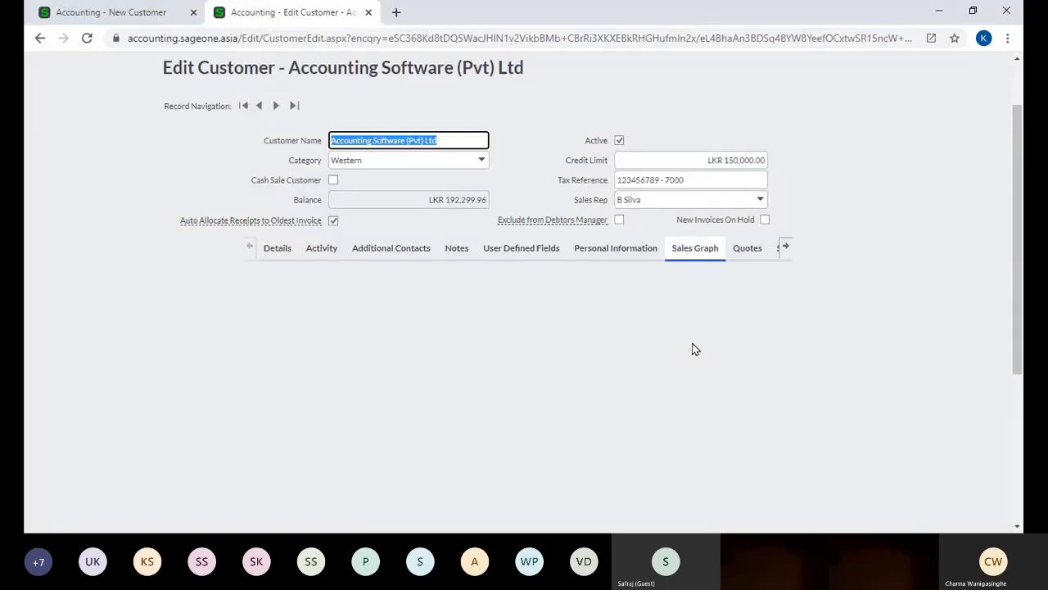
{"action": "scroll", "coordinate": [692, 349], "scroll_direction": "down", "scroll_amount": 1}
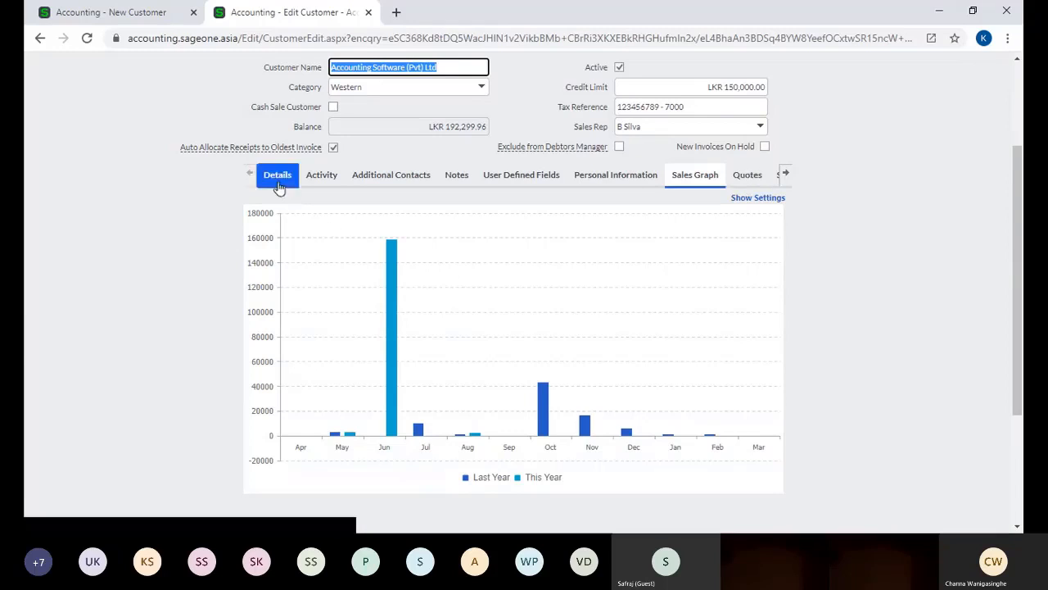
Review the customer's quotes, sales orders, invoices and assigned report layouts.
{"action": "left_click", "coordinate": [745, 177]}
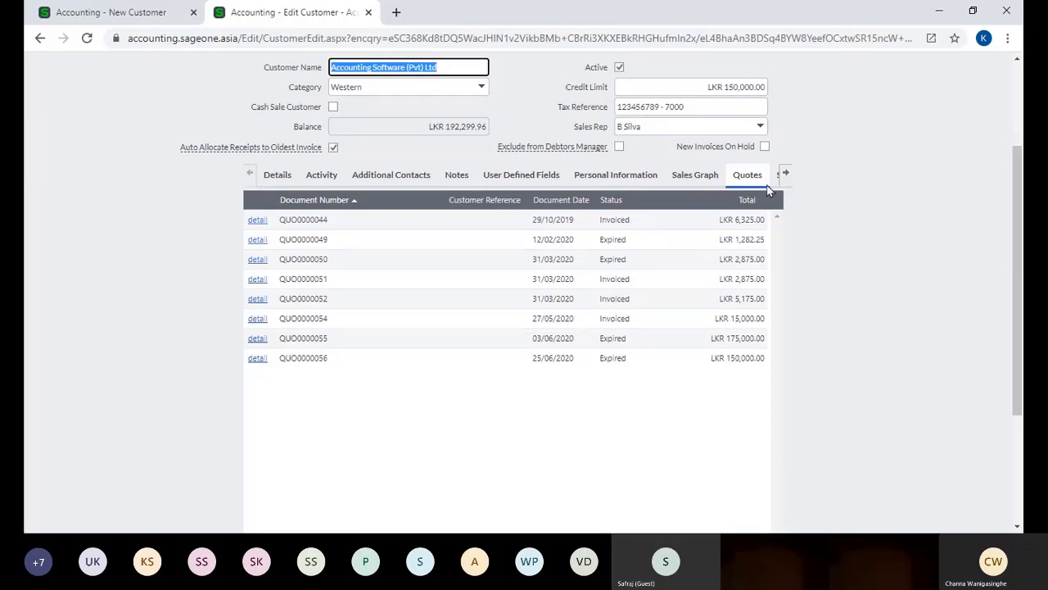
{"action": "left_click", "coordinate": [774, 182]}
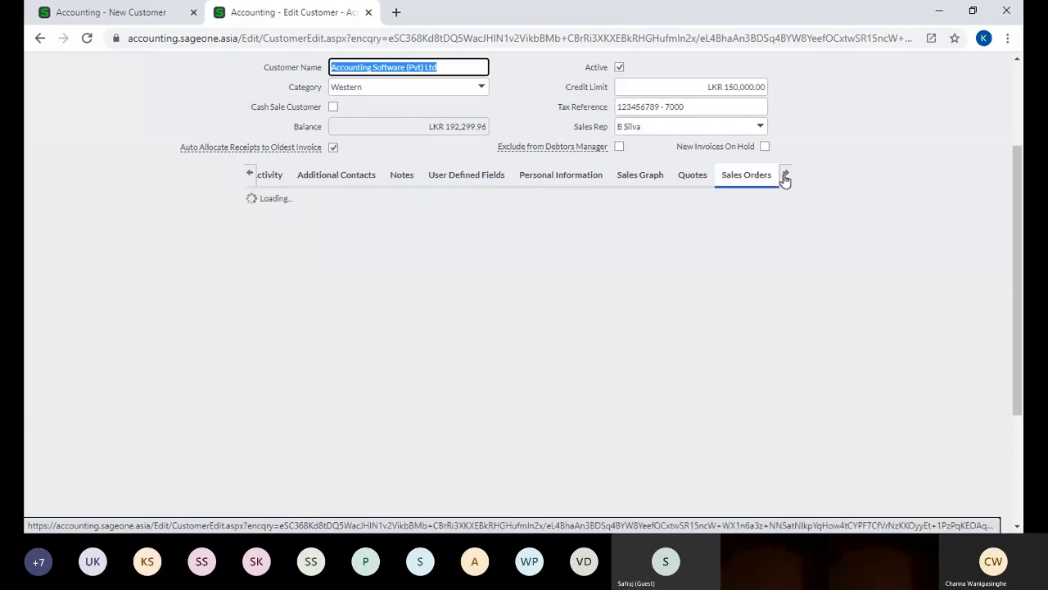
{"action": "left_click", "coordinate": [785, 175]}
{"action": "left_click", "coordinate": [714, 183]}
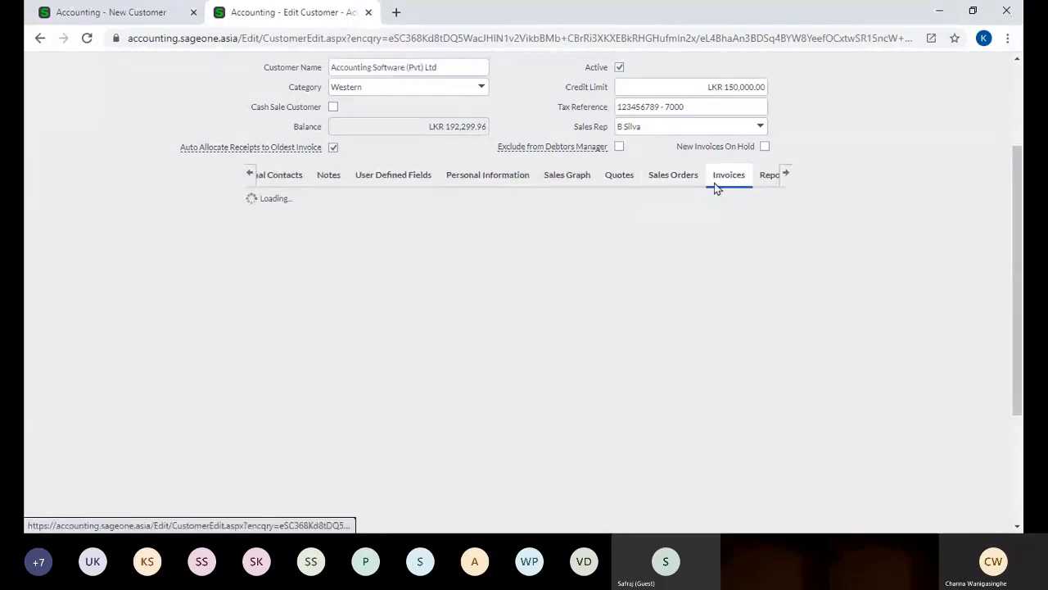
{"action": "left_click", "coordinate": [762, 177]}
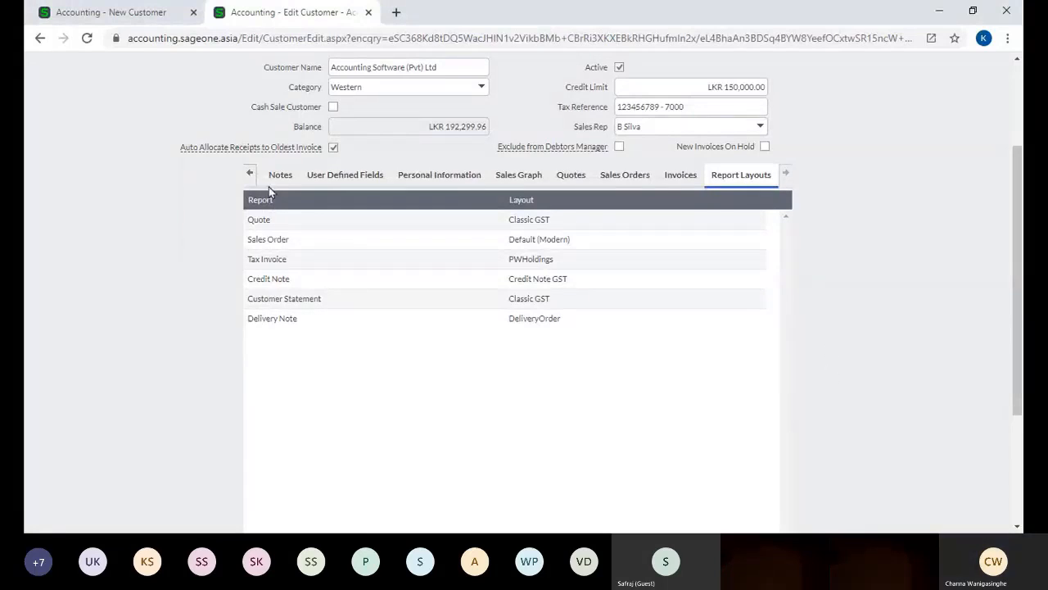
Review the customer's addresses, contact details and default settings in the record of Accounting Software (Pvt) Ltd.
{"action": "left_click", "coordinate": [251, 175]}
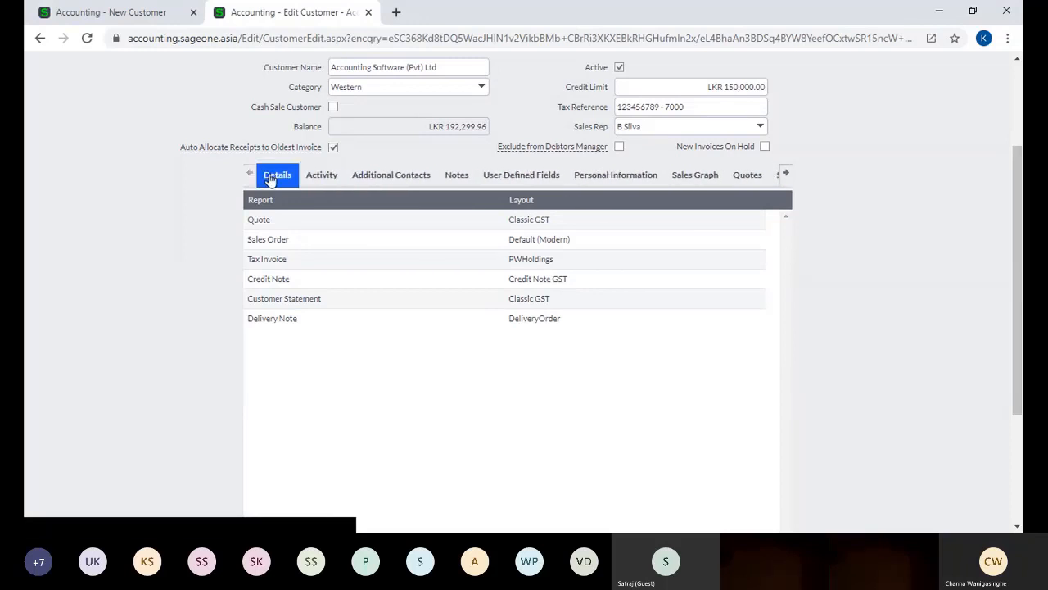
{"action": "left_click", "coordinate": [273, 179]}
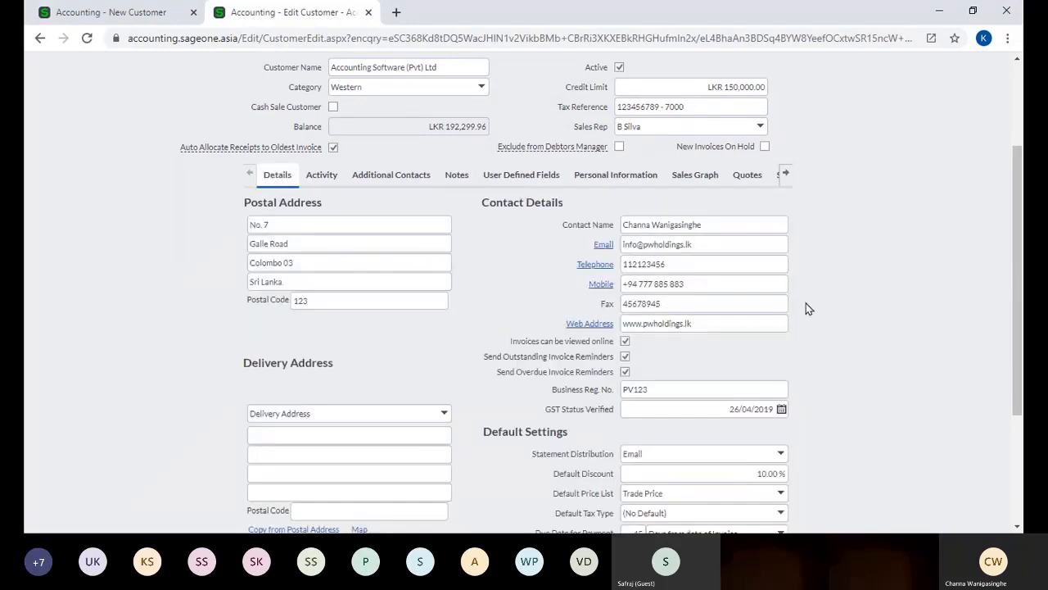
{"action": "scroll", "coordinate": [806, 303], "scroll_direction": "down", "scroll_amount": 2}
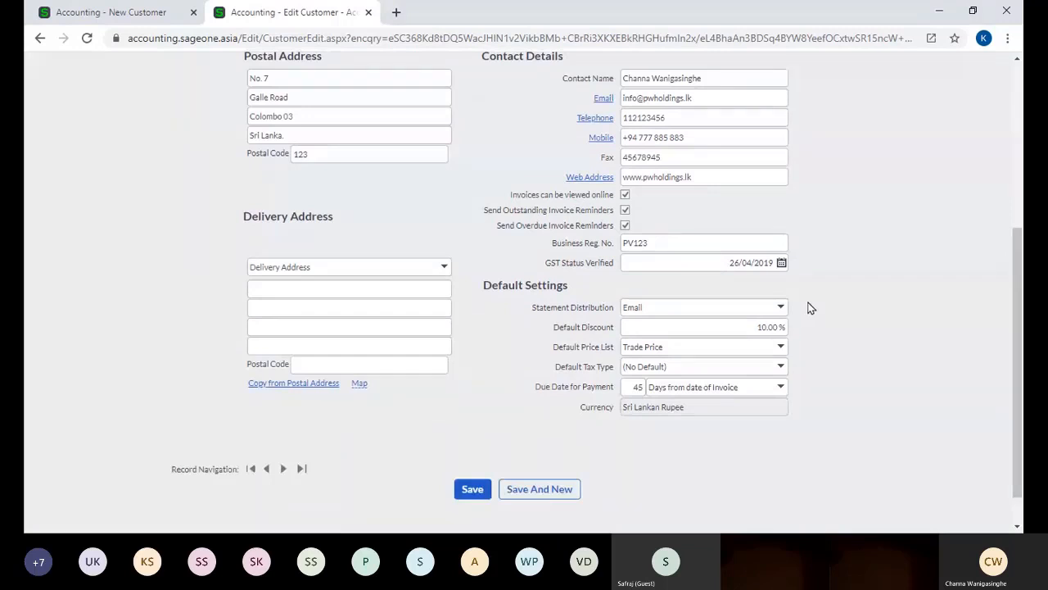
{"action": "scroll", "coordinate": [810, 307], "scroll_direction": "up", "scroll_amount": 4}
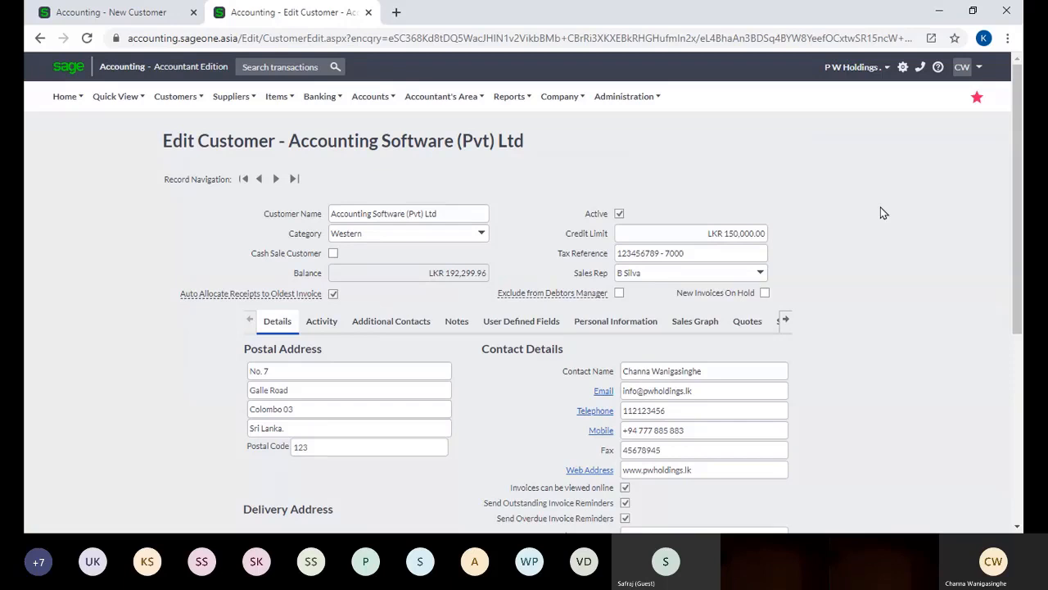
{"action": "scroll", "coordinate": [881, 208], "scroll_direction": "down", "scroll_amount": 5}
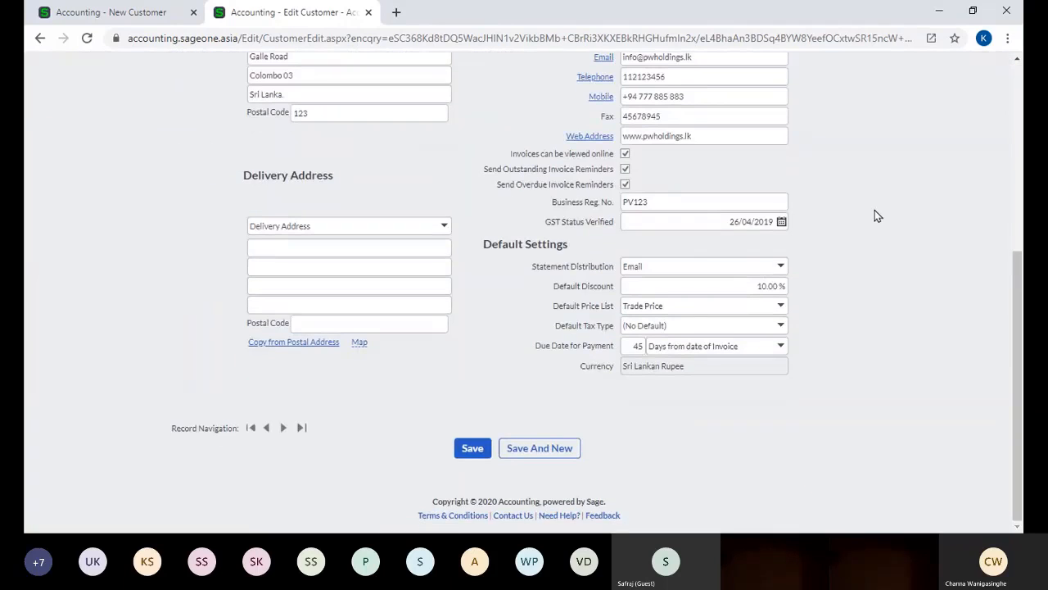
{"action": "scroll", "coordinate": [875, 214], "scroll_direction": "up", "scroll_amount": 5}
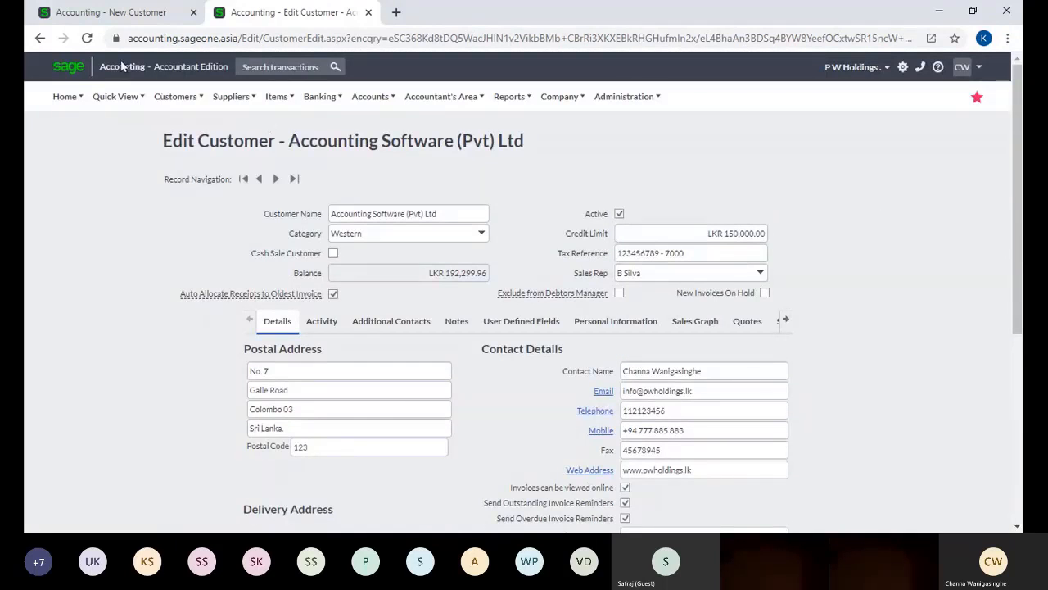
Return to the unsaved new customer form, review its entries and start a fresh blank customer record in its place.
{"action": "left_click", "coordinate": [106, 12]}
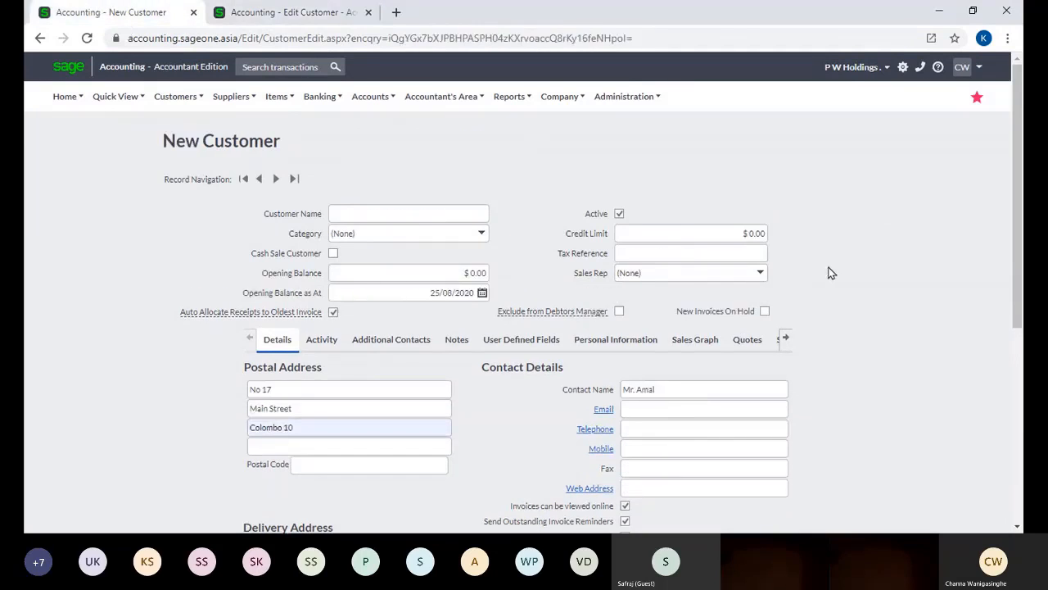
{"action": "scroll", "coordinate": [828, 271], "scroll_direction": "down", "scroll_amount": 3}
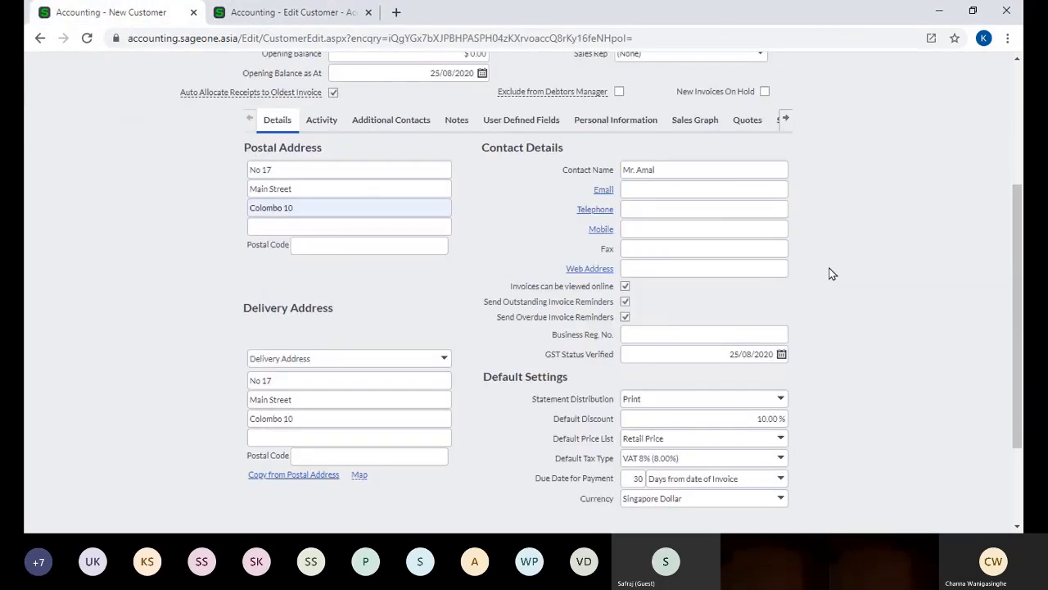
{"action": "scroll", "coordinate": [829, 272], "scroll_direction": "down", "scroll_amount": 2}
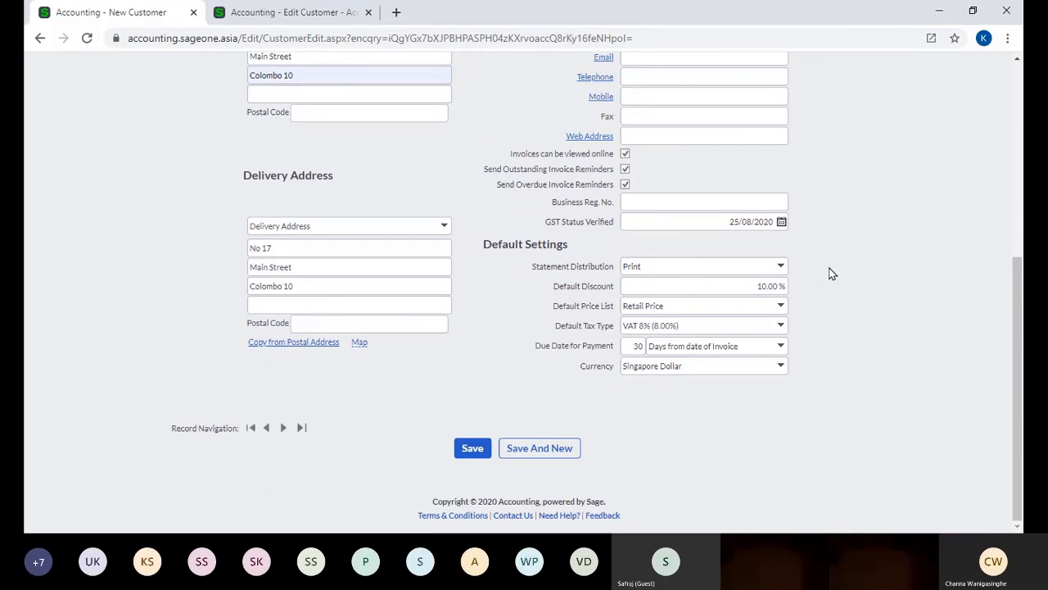
{"action": "scroll", "coordinate": [829, 273], "scroll_direction": "up", "scroll_amount": 5}
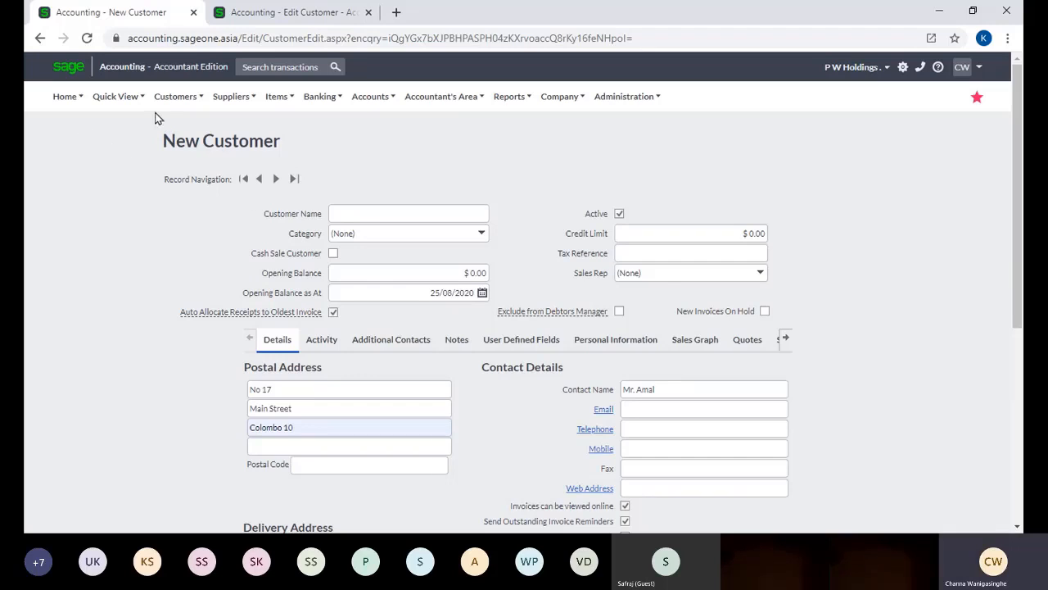
{"action": "mouse_move", "coordinate": [168, 101]}
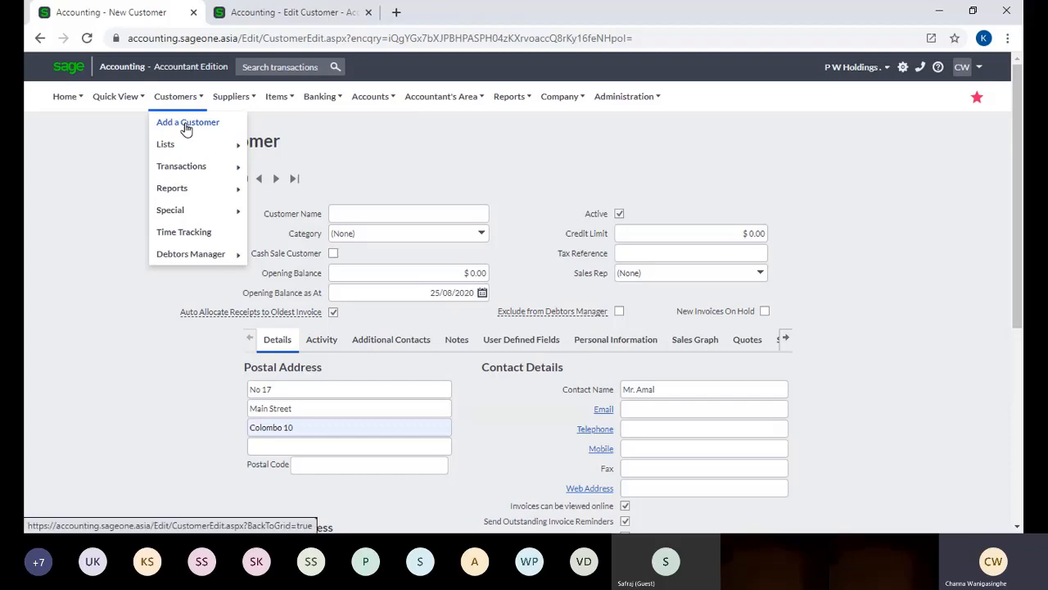
{"action": "left_click", "coordinate": [187, 129]}
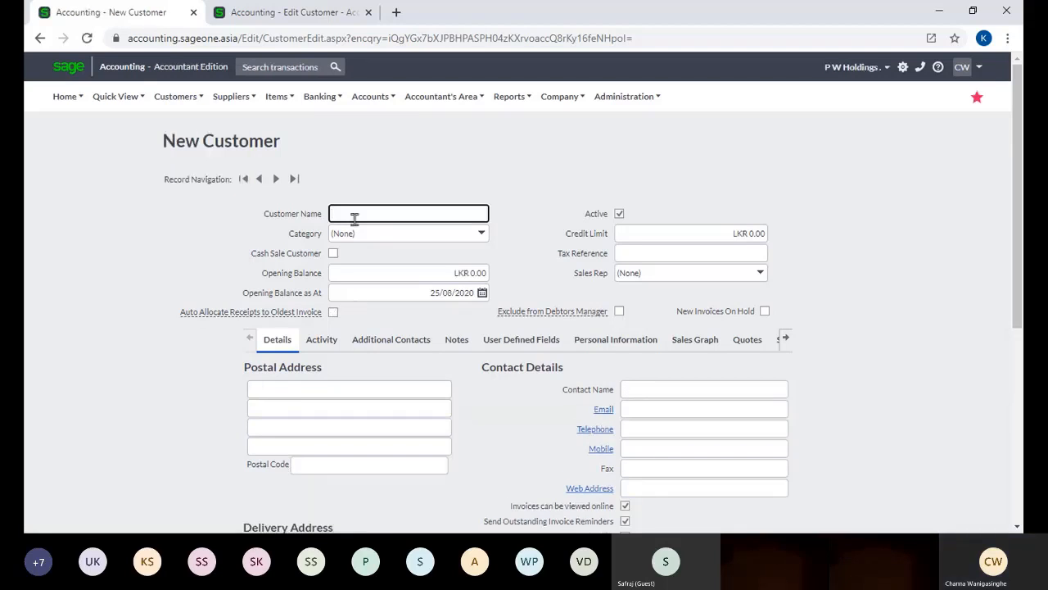
Examine the available customer categories and the form for adding a new category, closing it without saving.
{"action": "left_click", "coordinate": [482, 235]}
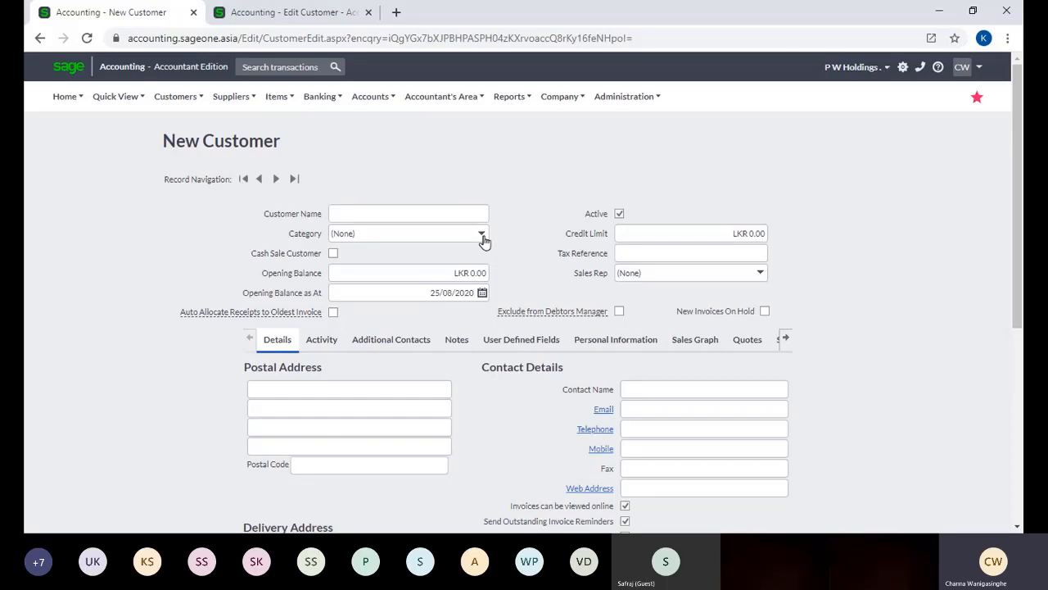
{"action": "left_click", "coordinate": [482, 237]}
{"action": "left_click", "coordinate": [514, 246]}
{"action": "left_click", "coordinate": [483, 236]}
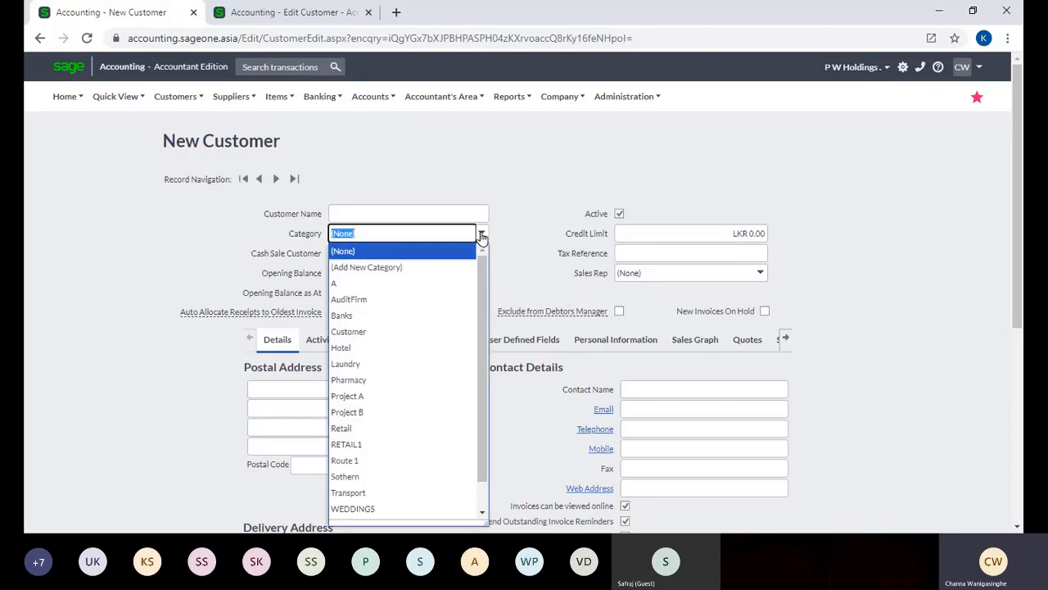
{"action": "left_click", "coordinate": [406, 271]}
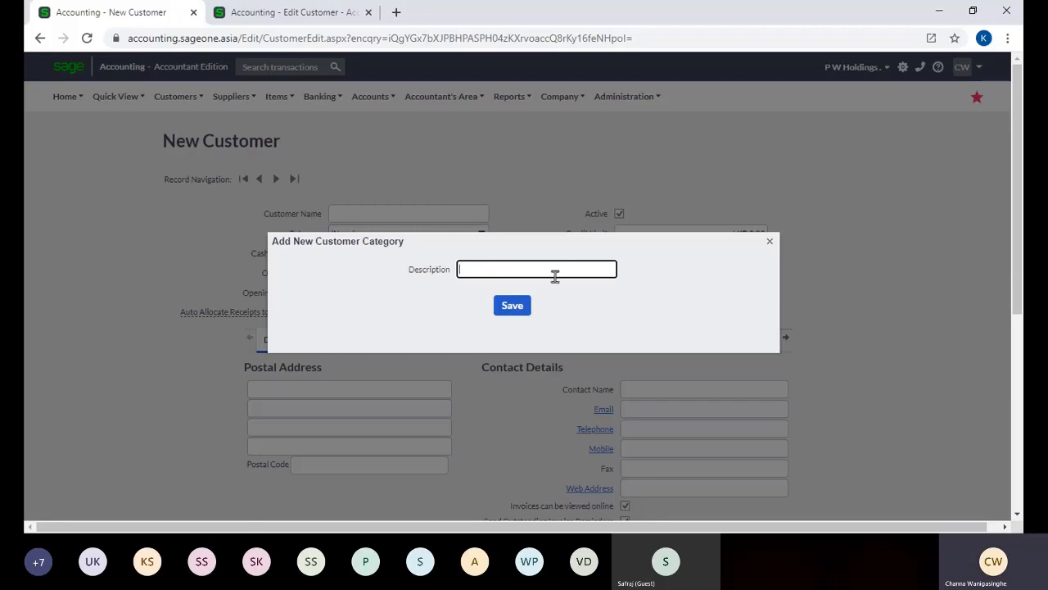
{"action": "left_click", "coordinate": [770, 241]}
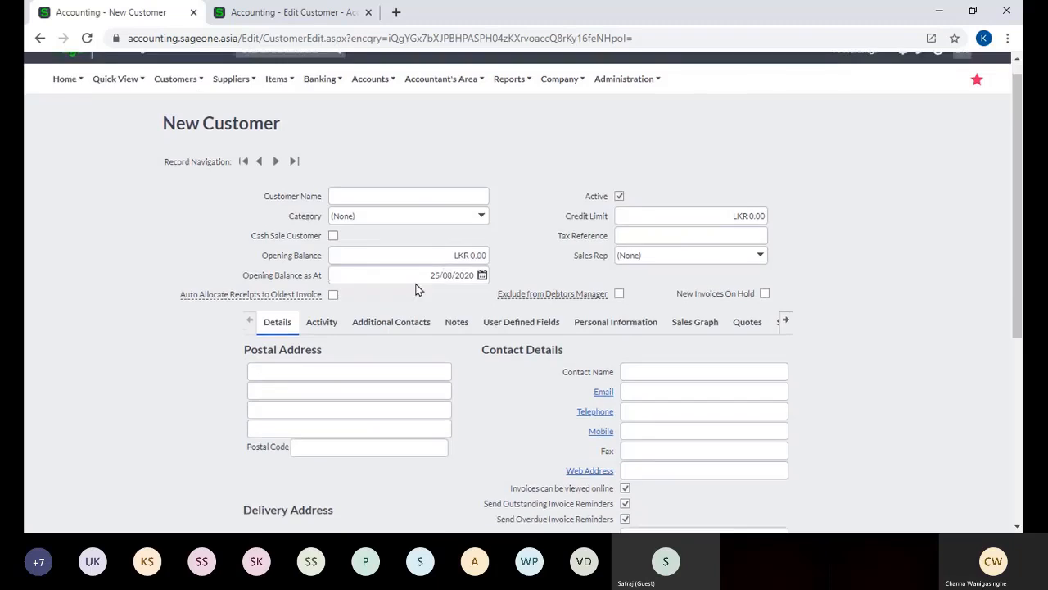
Set the new customer's opening balance date to 31/07/2020.
{"action": "scroll", "coordinate": [415, 289], "scroll_direction": "down", "scroll_amount": 2}
{"action": "scroll", "coordinate": [416, 283], "scroll_direction": "up", "scroll_amount": 1}
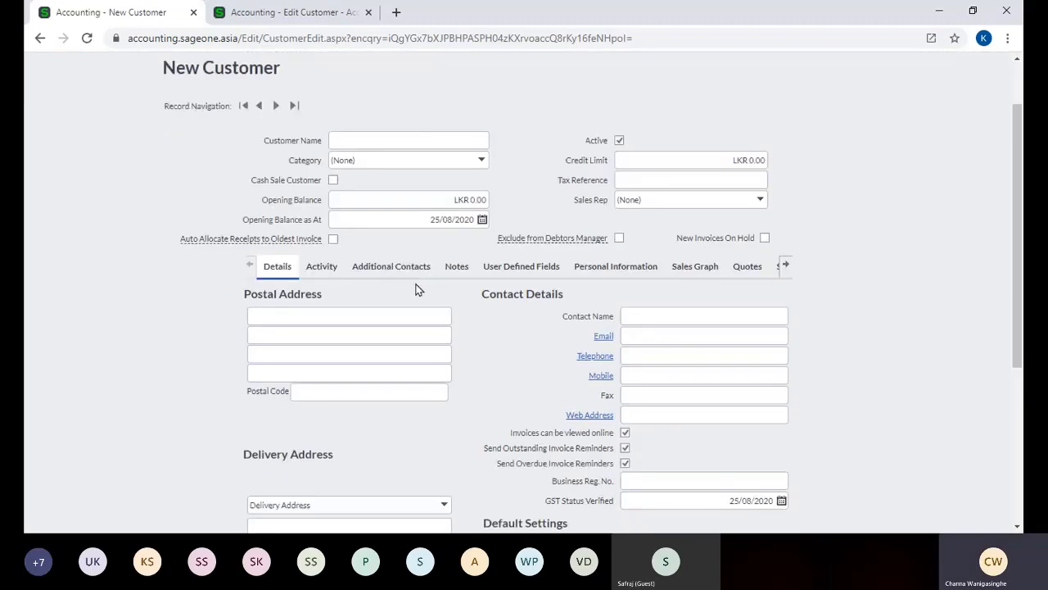
{"action": "left_click", "coordinate": [382, 199]}
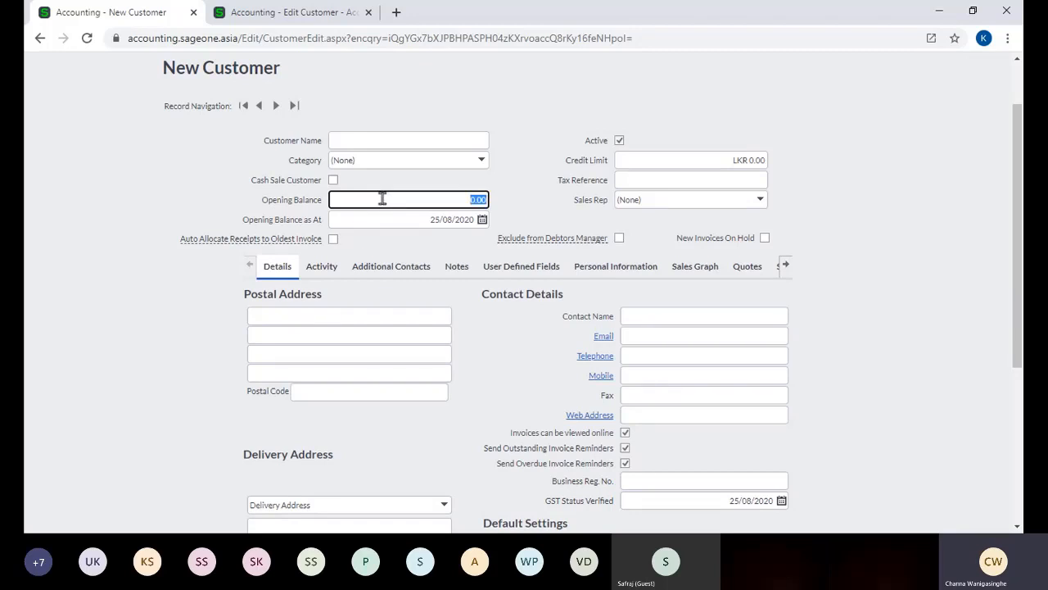
{"action": "left_click", "coordinate": [423, 221]}
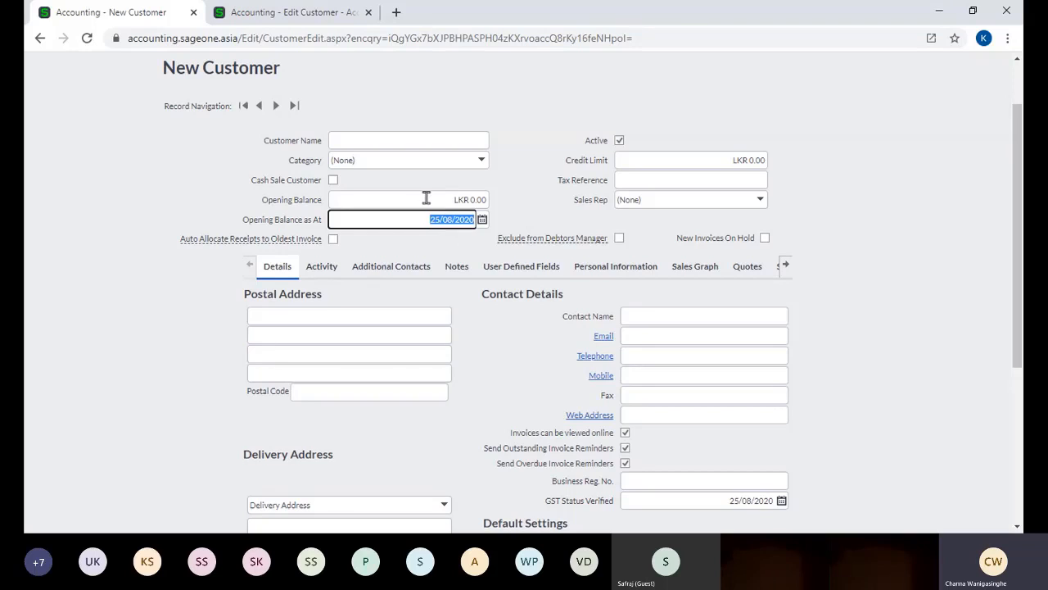
{"action": "left_click", "coordinate": [483, 220]}
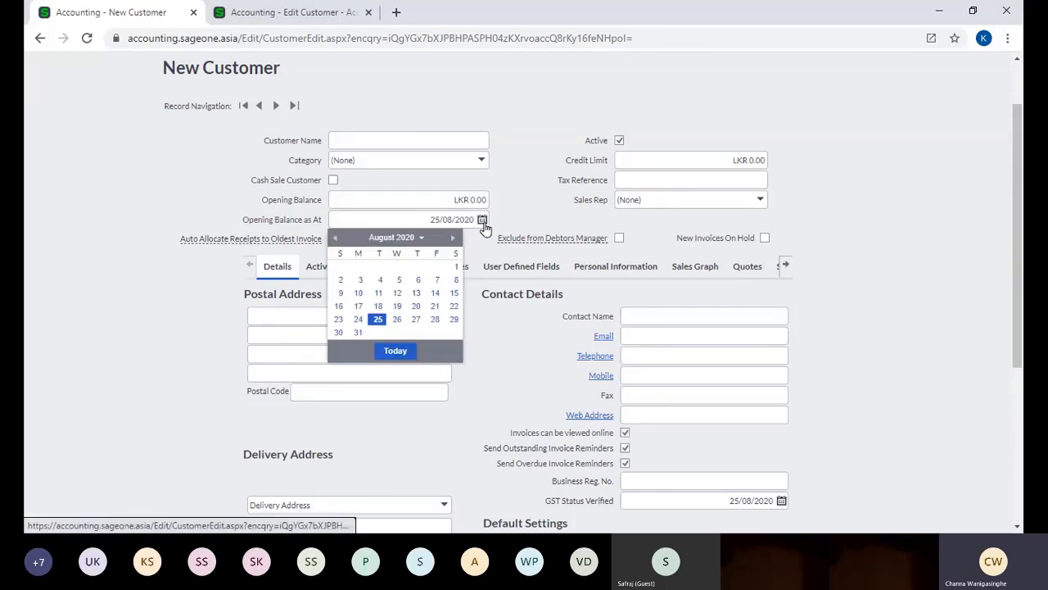
{"action": "left_click", "coordinate": [335, 238]}
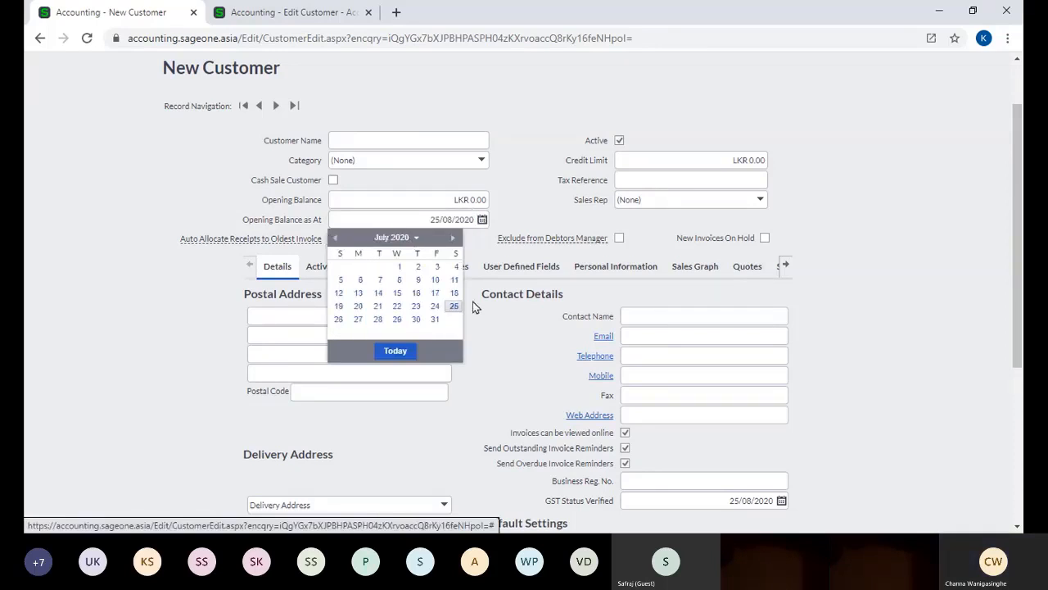
{"action": "left_click", "coordinate": [435, 319]}
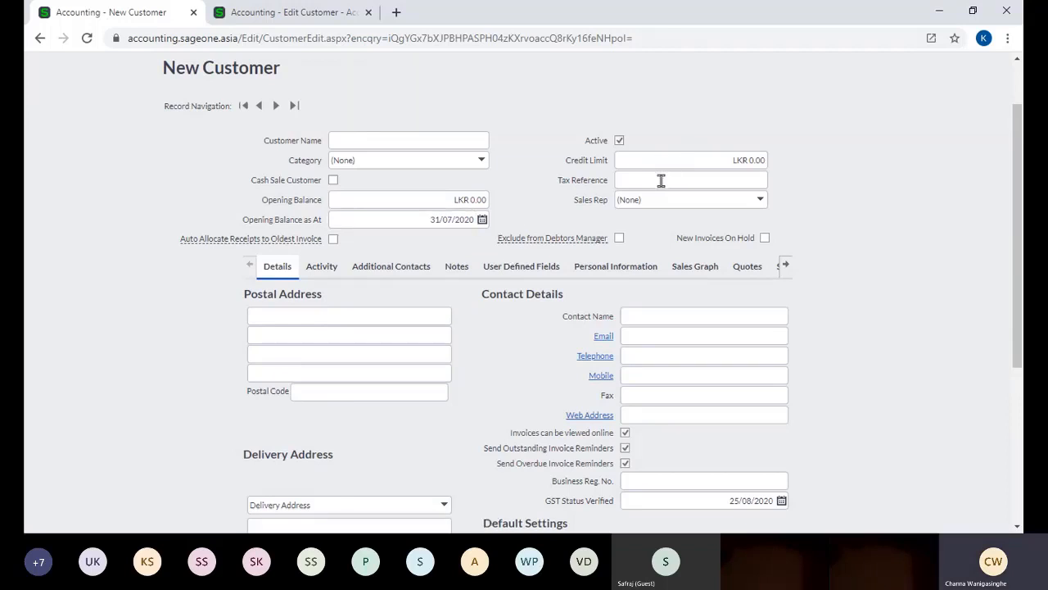
Examine the sales rep choices and the form for adding a new sales rep, closing it without saving.
{"action": "left_click", "coordinate": [762, 201]}
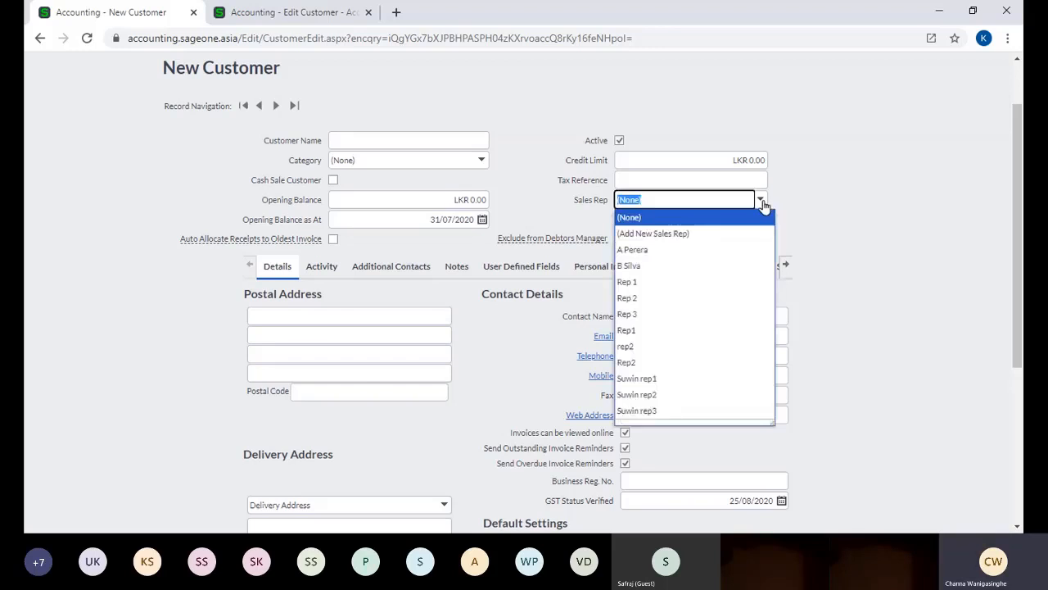
{"action": "left_click", "coordinate": [708, 235]}
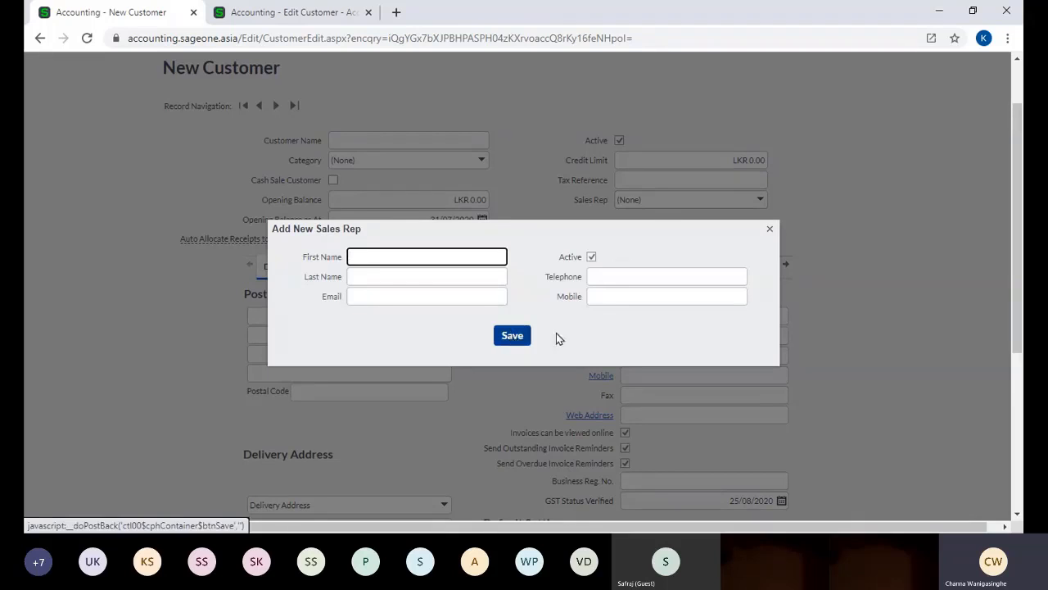
{"action": "left_click", "coordinate": [770, 231]}
Review the new customer's address and contact fields and set the default discount to 10%.
{"action": "scroll", "coordinate": [776, 184], "scroll_direction": "down", "scroll_amount": 1}
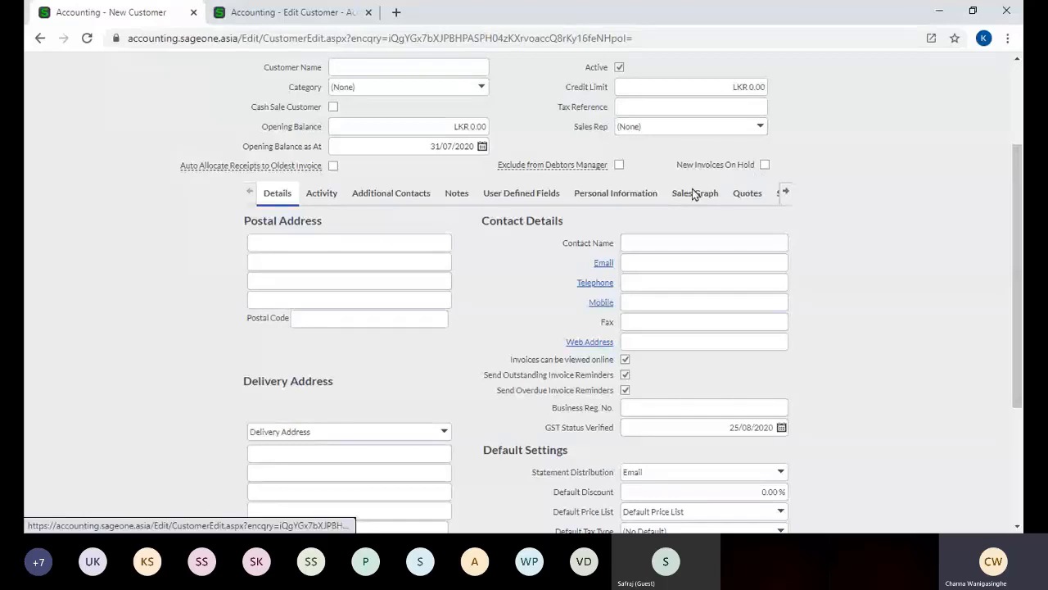
{"action": "scroll", "coordinate": [376, 210], "scroll_direction": "down", "scroll_amount": 1}
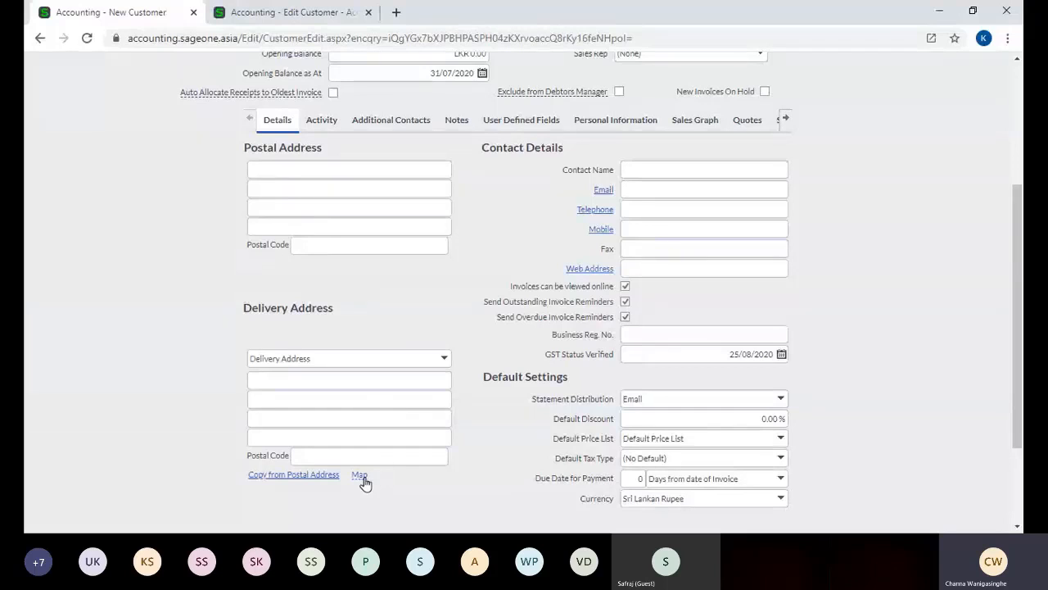
{"action": "mouse_move", "coordinate": [358, 482]}
{"action": "scroll", "coordinate": [696, 234], "scroll_direction": "down", "scroll_amount": 2}
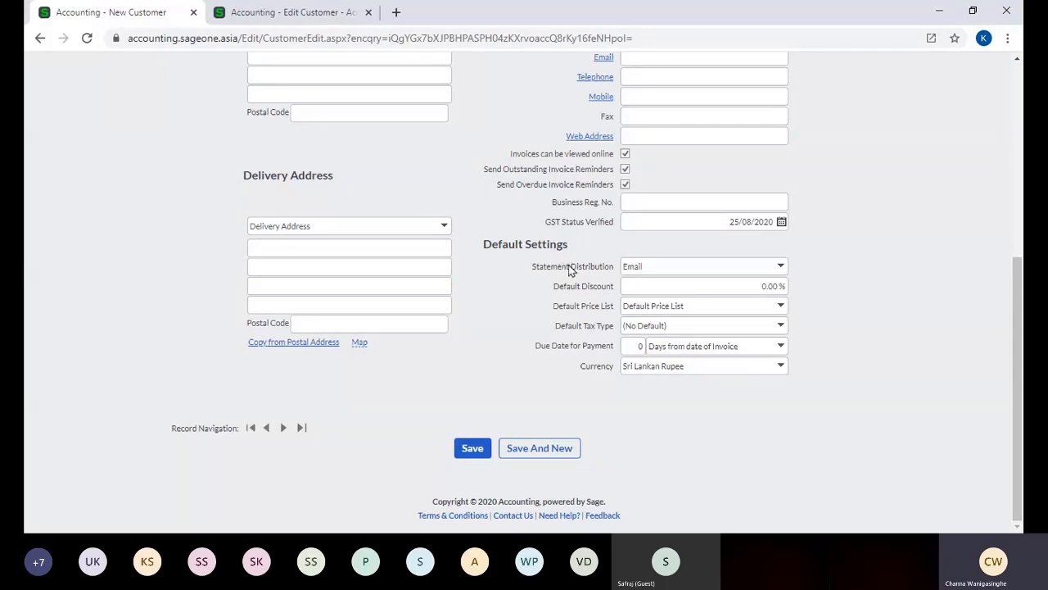
{"action": "left_click", "coordinate": [780, 286]}
{"action": "left_click", "coordinate": [822, 299]}
{"action": "left_click", "coordinate": [780, 288]}
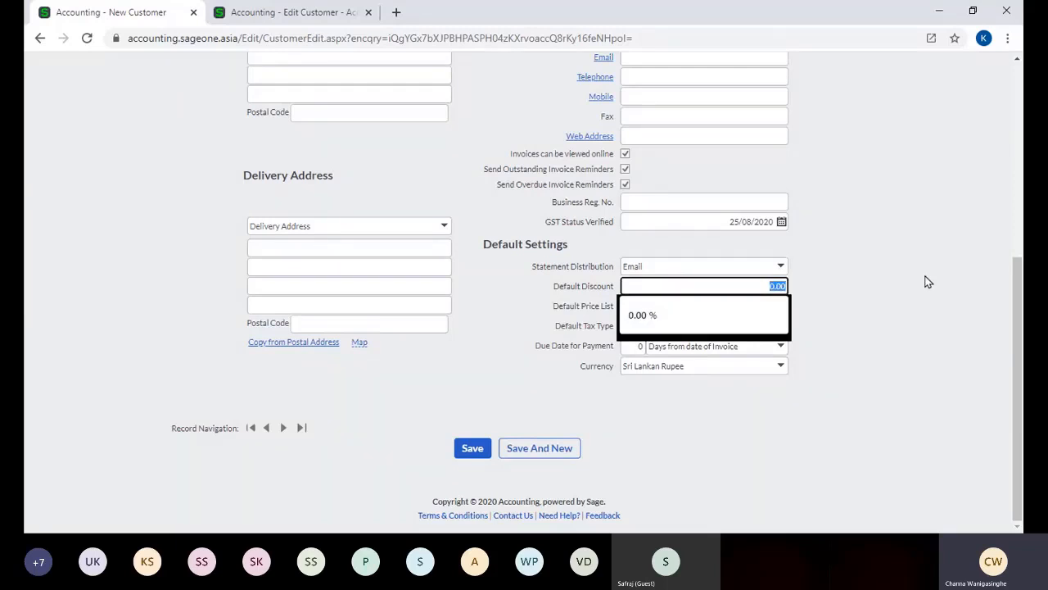
{"action": "type", "text": "10"}
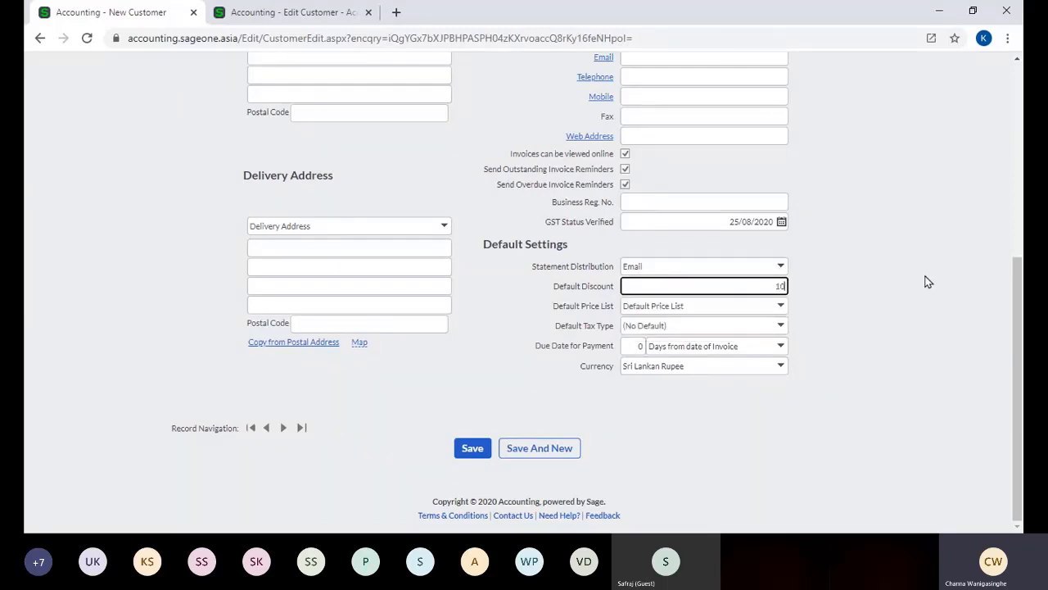
{"action": "left_click", "coordinate": [830, 334]}
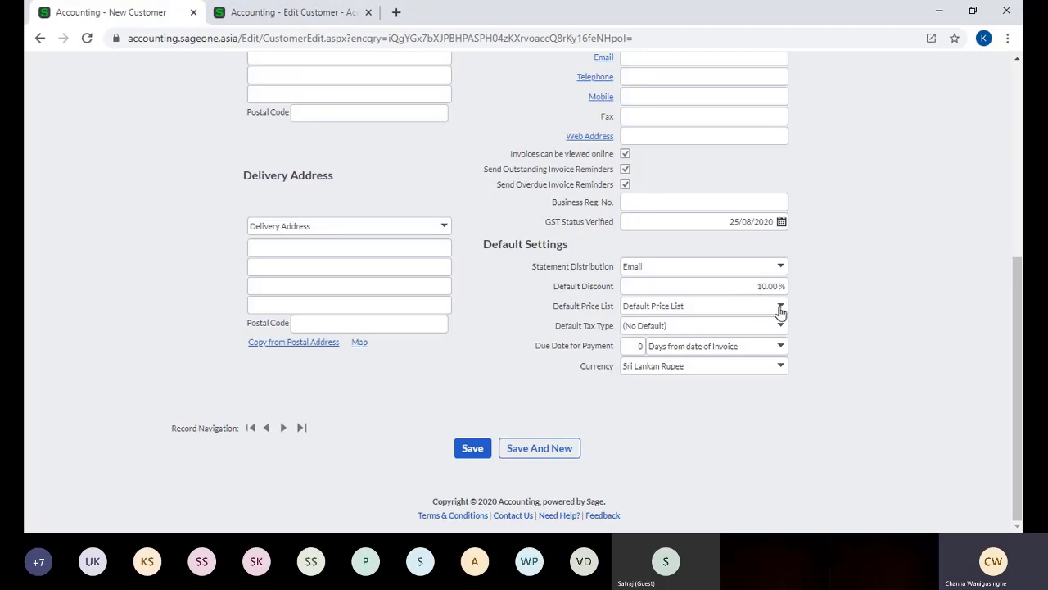
Check the available default price lists and set the customer's default tax type to VAT 8% (8.00%).
{"action": "left_click", "coordinate": [780, 309]}
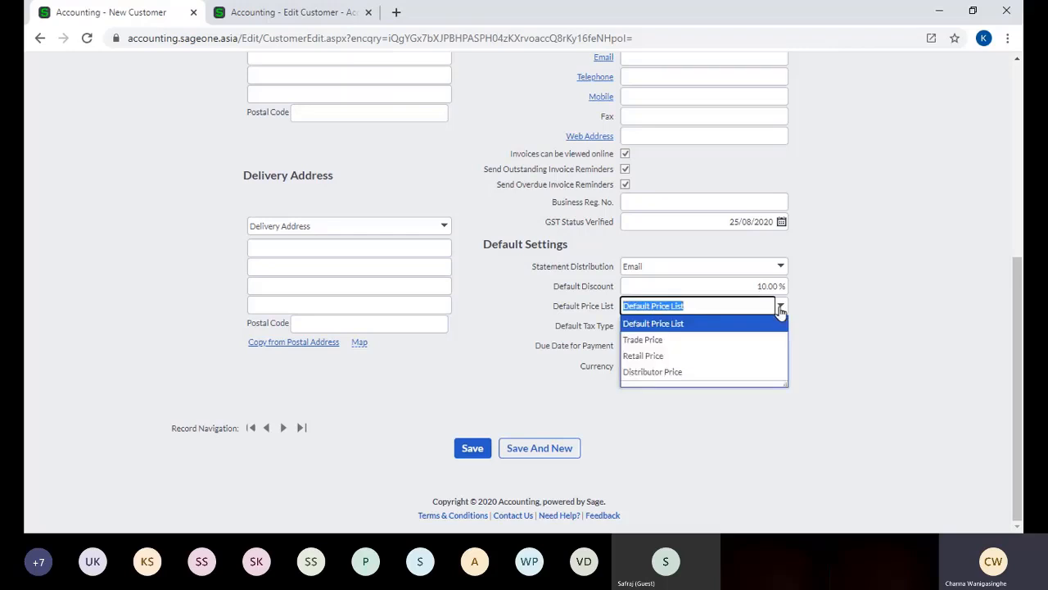
{"action": "left_click", "coordinate": [816, 339]}
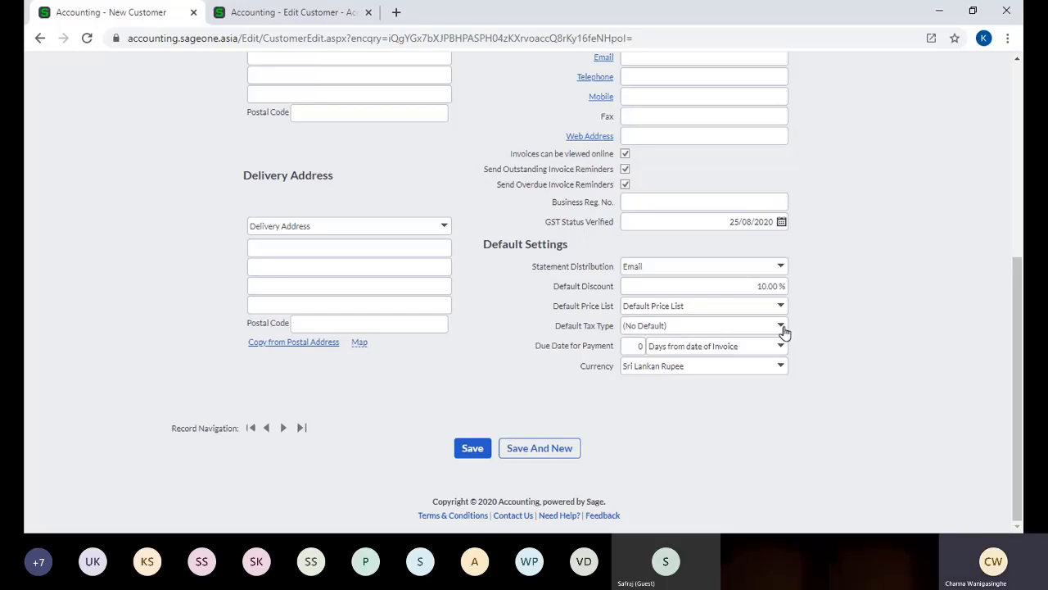
{"action": "left_click", "coordinate": [782, 328]}
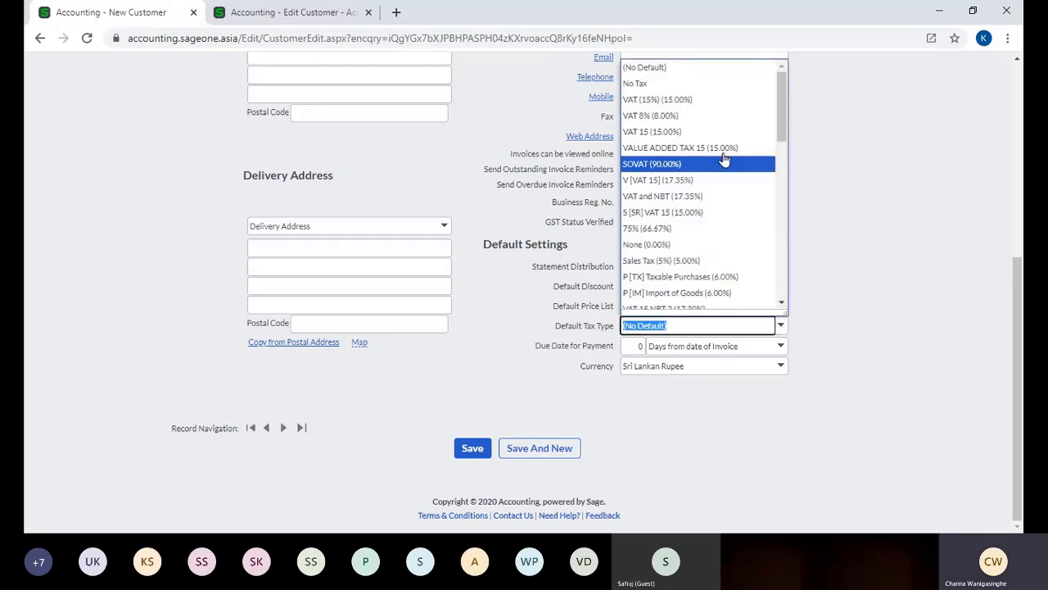
{"action": "left_click", "coordinate": [703, 116]}
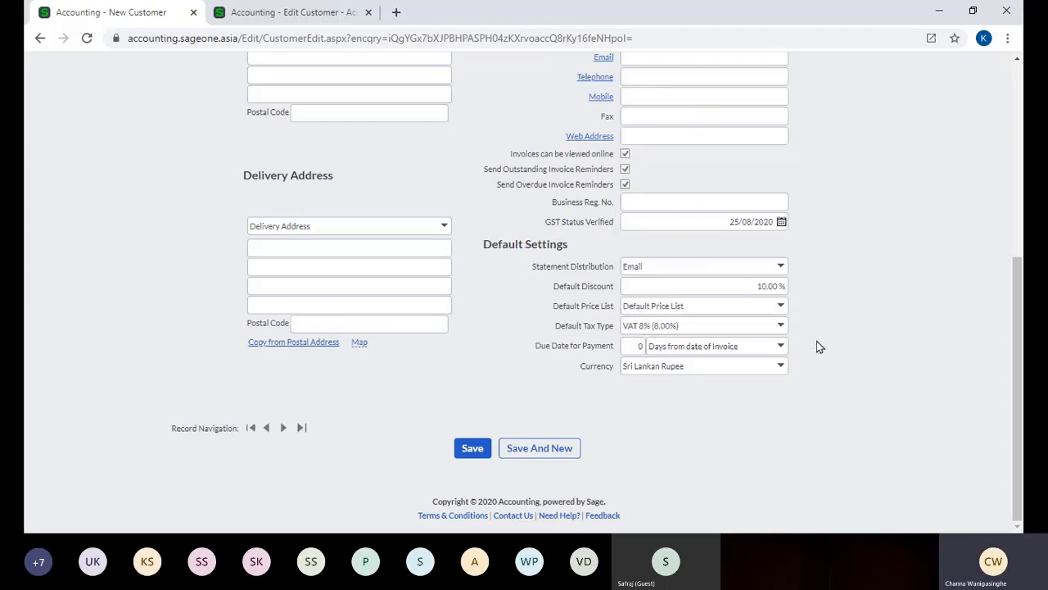
Set the new customer's payment due date to 30 days from date of invoice and the currency to British Pound Sterling.
{"action": "left_click", "coordinate": [634, 351]}
{"action": "type", "text": "30"}
{"action": "left_click", "coordinate": [714, 415]}
{"action": "left_click", "coordinate": [780, 368]}
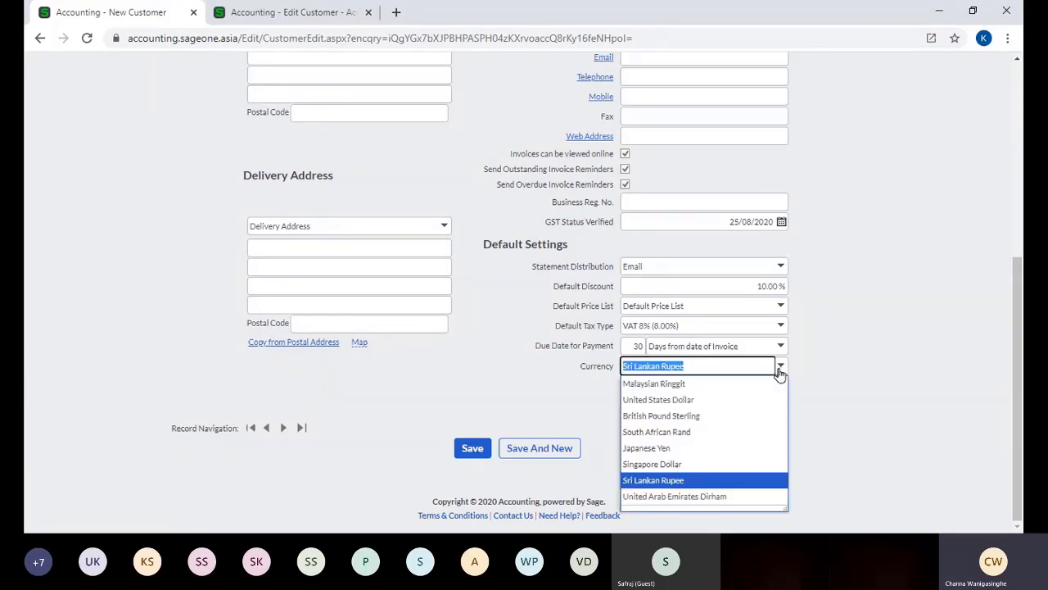
{"action": "left_click", "coordinate": [741, 424]}
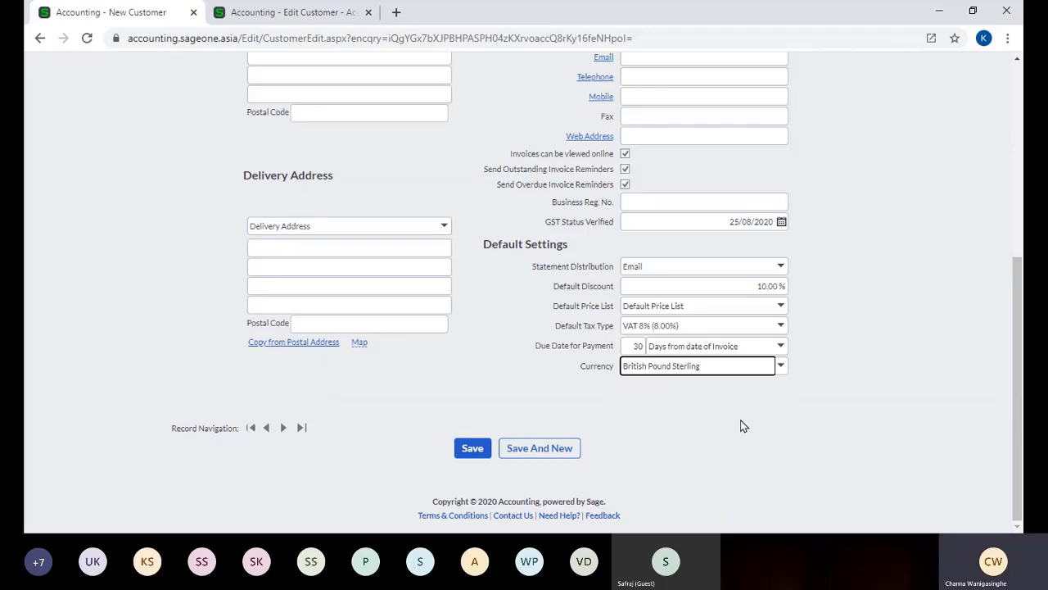
{"action": "left_click", "coordinate": [656, 537]}
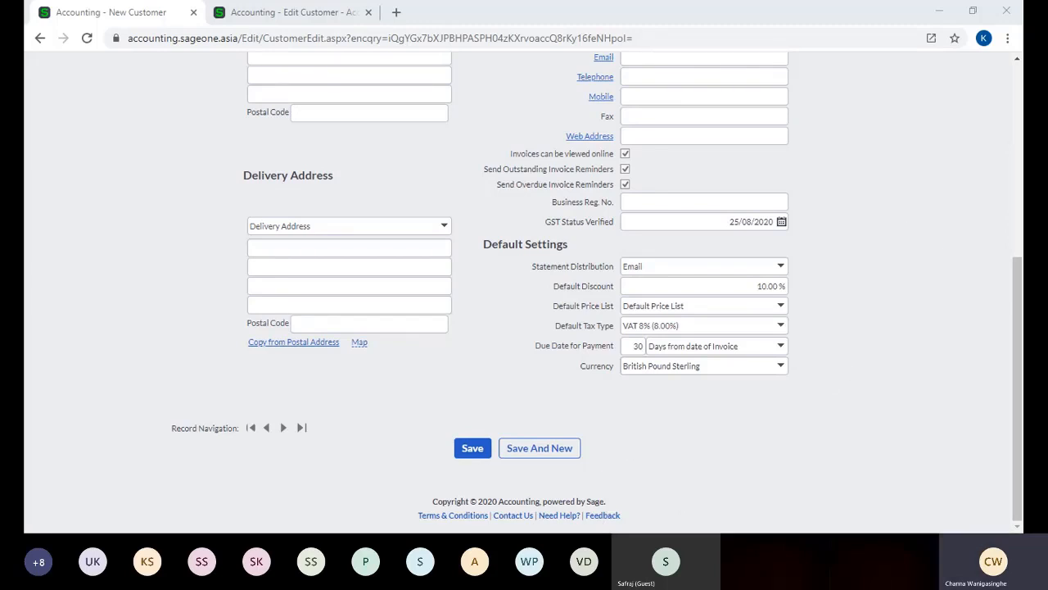
{"action": "key", "text": "alt+Tab"}
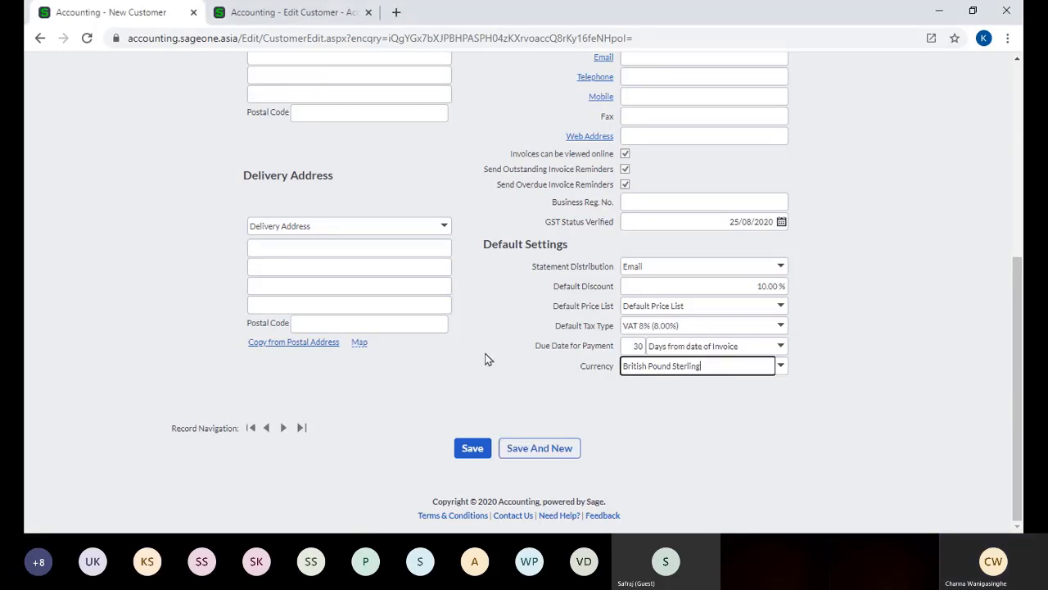
Open the customer adjustments list from the existing customer's record and start a new customer adjustment.
{"action": "scroll", "coordinate": [468, 342], "scroll_direction": "up", "scroll_amount": 5}
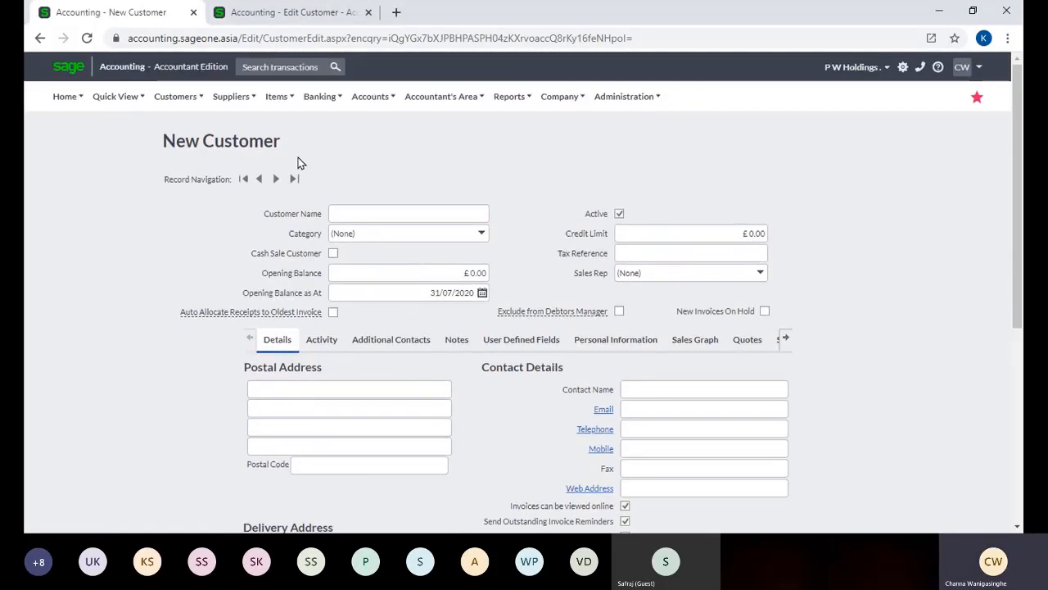
{"action": "left_click", "coordinate": [292, 15]}
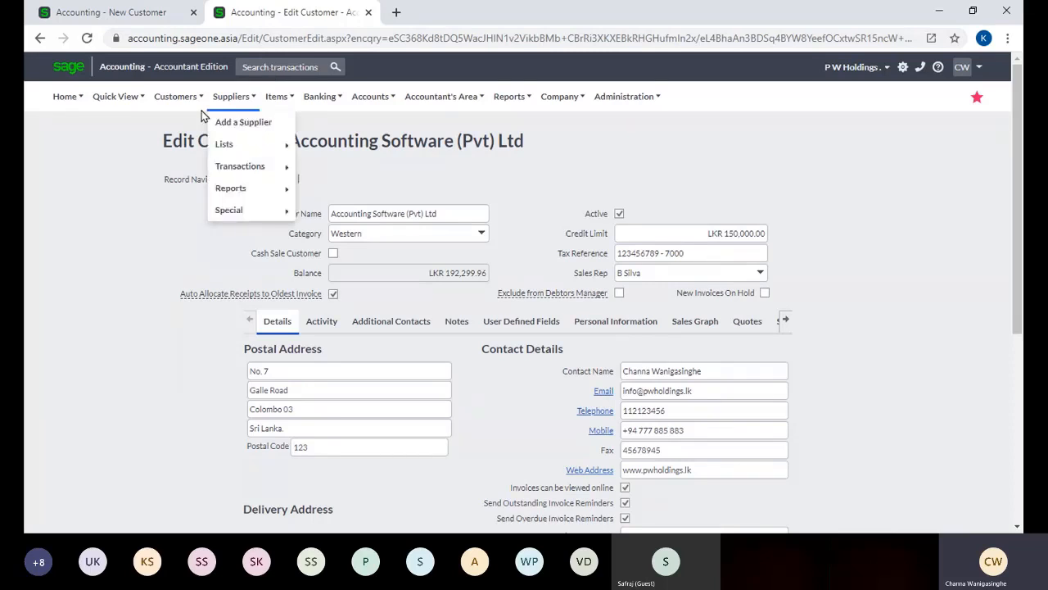
{"action": "mouse_move", "coordinate": [181, 109]}
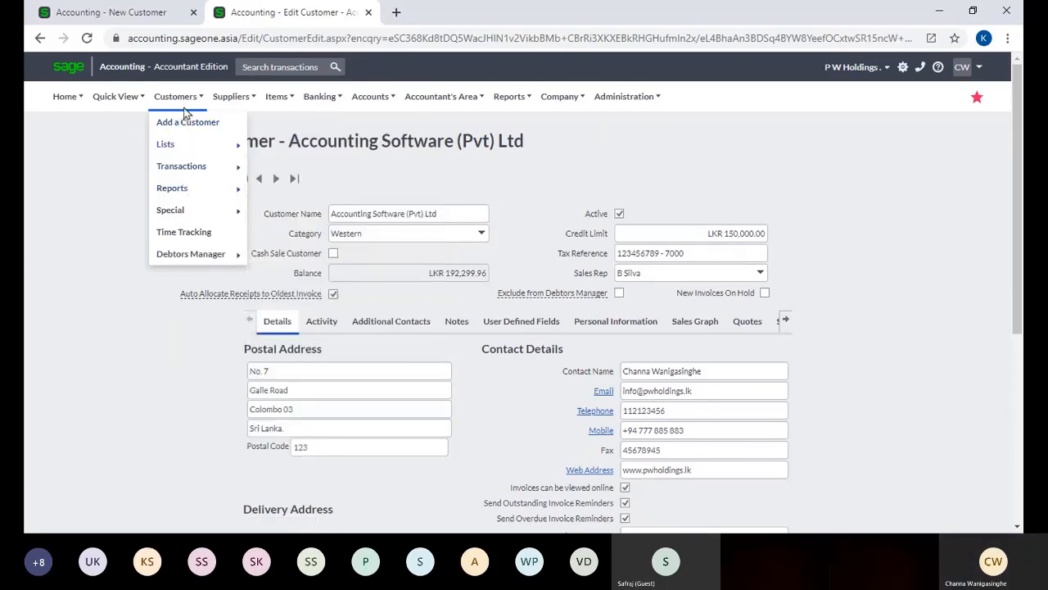
{"action": "mouse_move", "coordinate": [190, 172]}
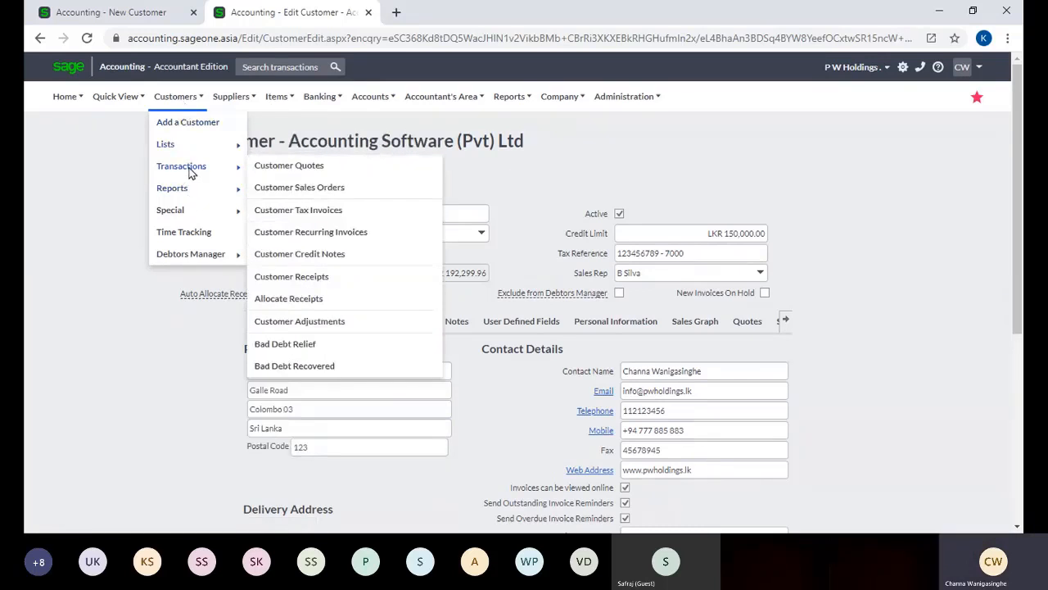
{"action": "left_click", "coordinate": [312, 324]}
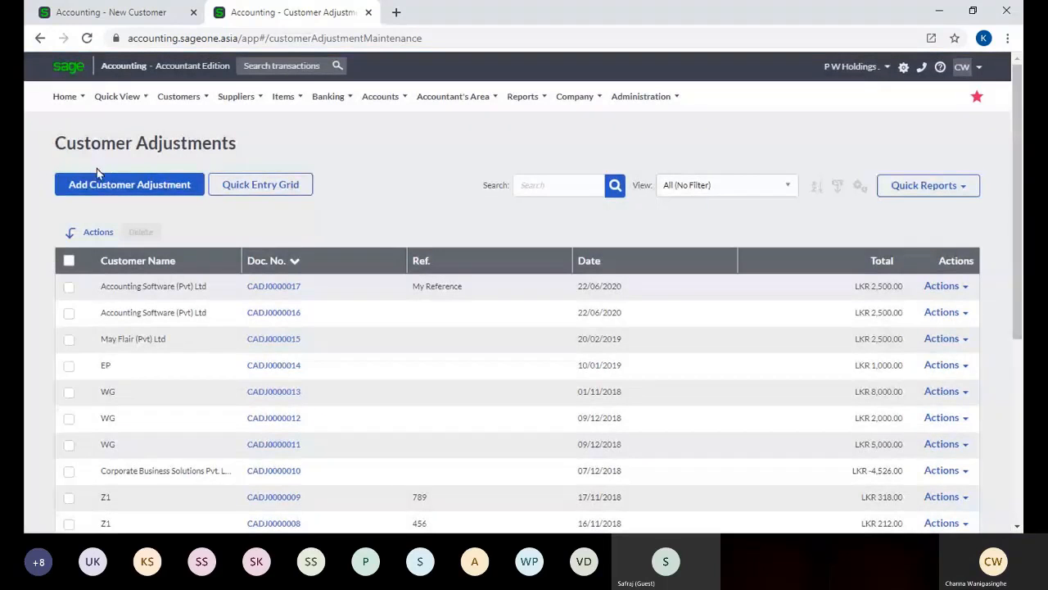
{"action": "left_click", "coordinate": [107, 187]}
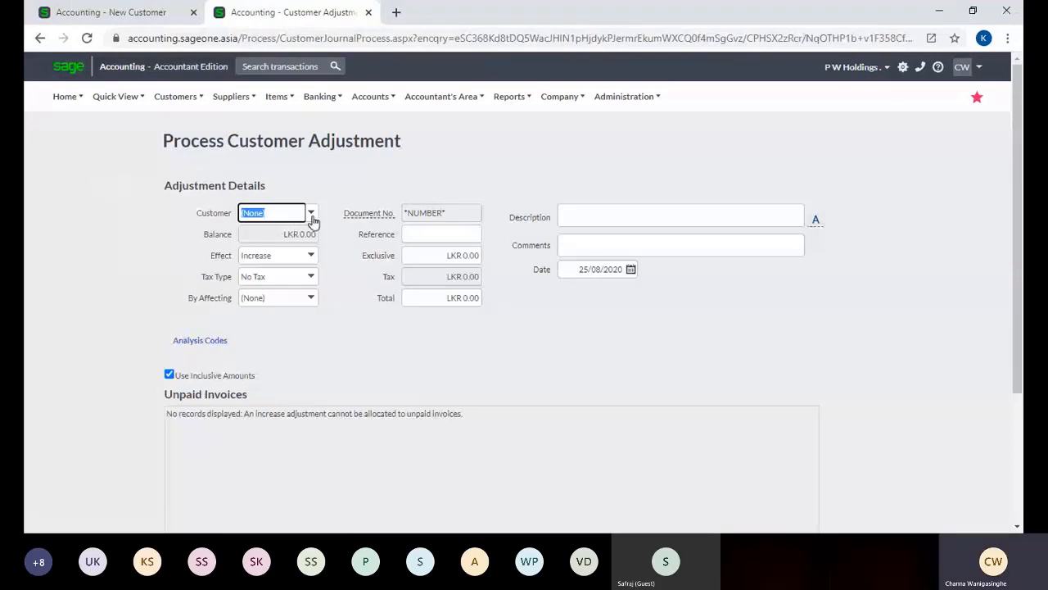
Check the available effect options for the customer adjustment, keeping Increase.
{"action": "left_click", "coordinate": [313, 257]}
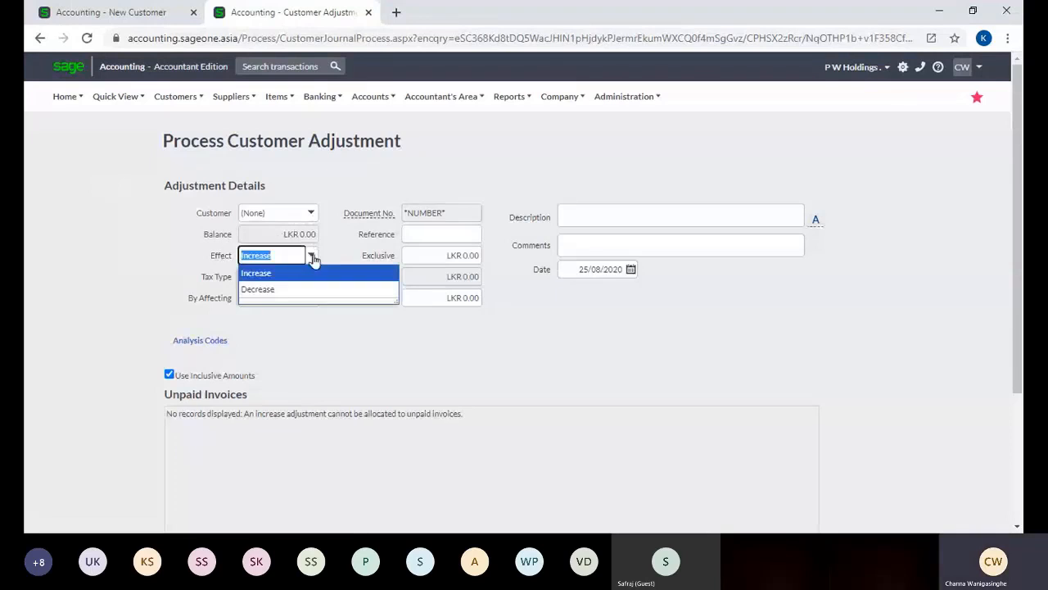
{"action": "left_click", "coordinate": [316, 259]}
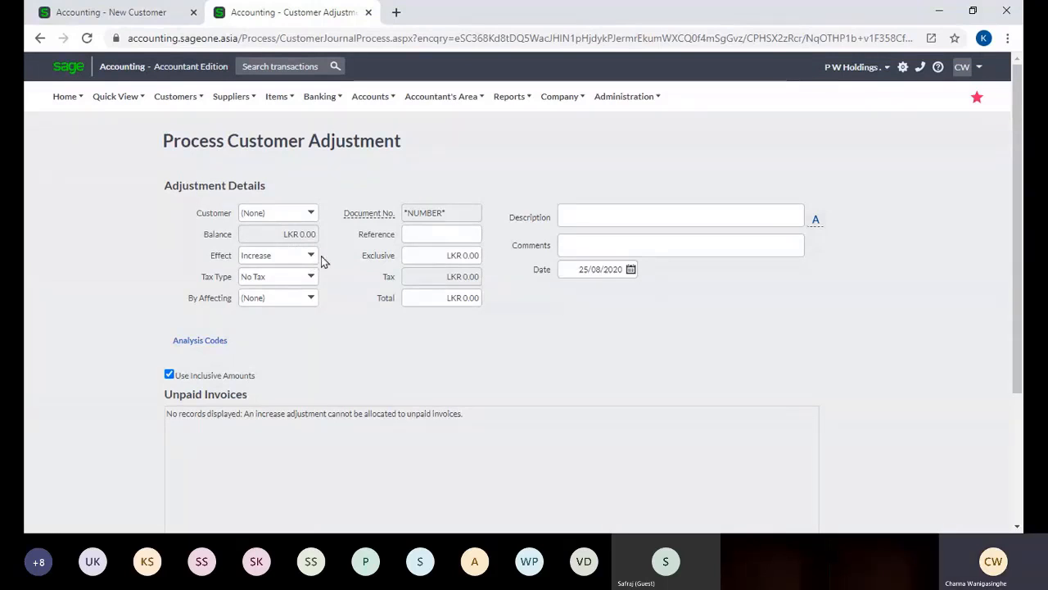
{"action": "scroll", "coordinate": [320, 260], "scroll_direction": "down", "scroll_amount": 1}
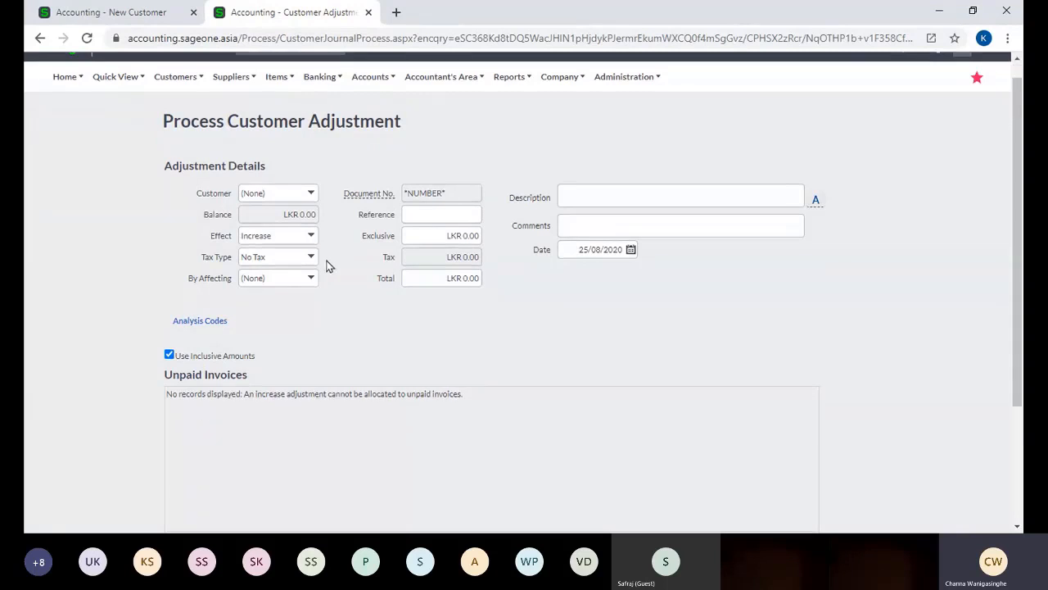
Search the accounts that the adjustment can affect for "Sus" and clear the search text.
{"action": "left_click", "coordinate": [312, 232]}
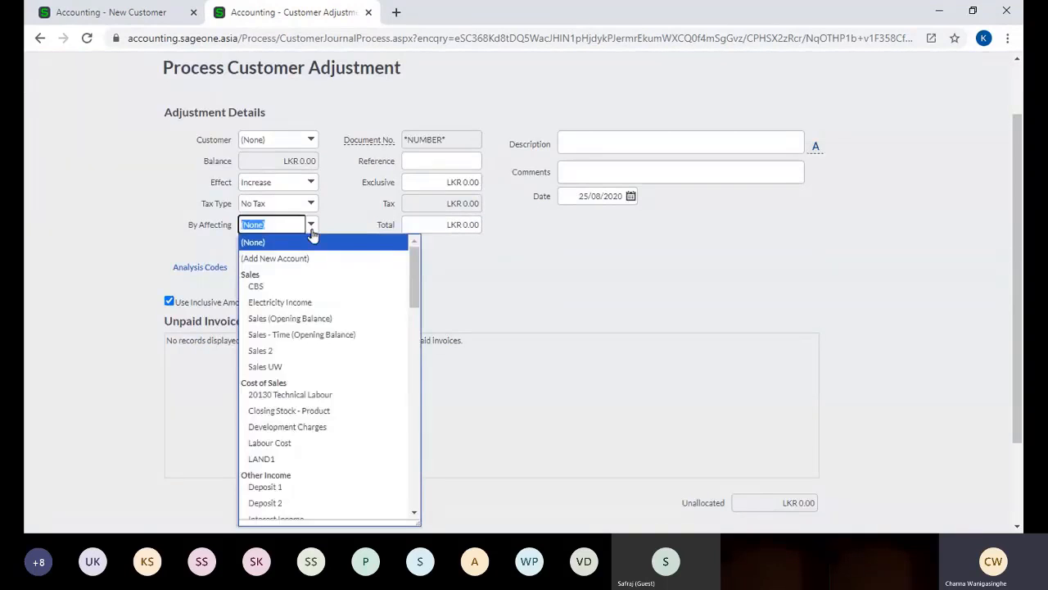
{"action": "type", "text": "Su"}
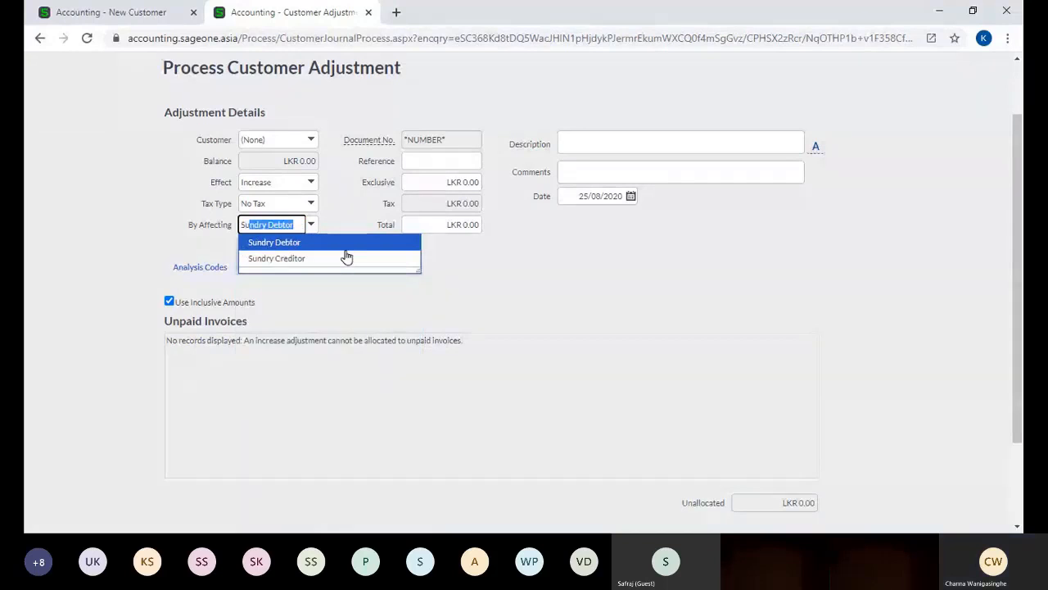
{"action": "type", "text": "s"}
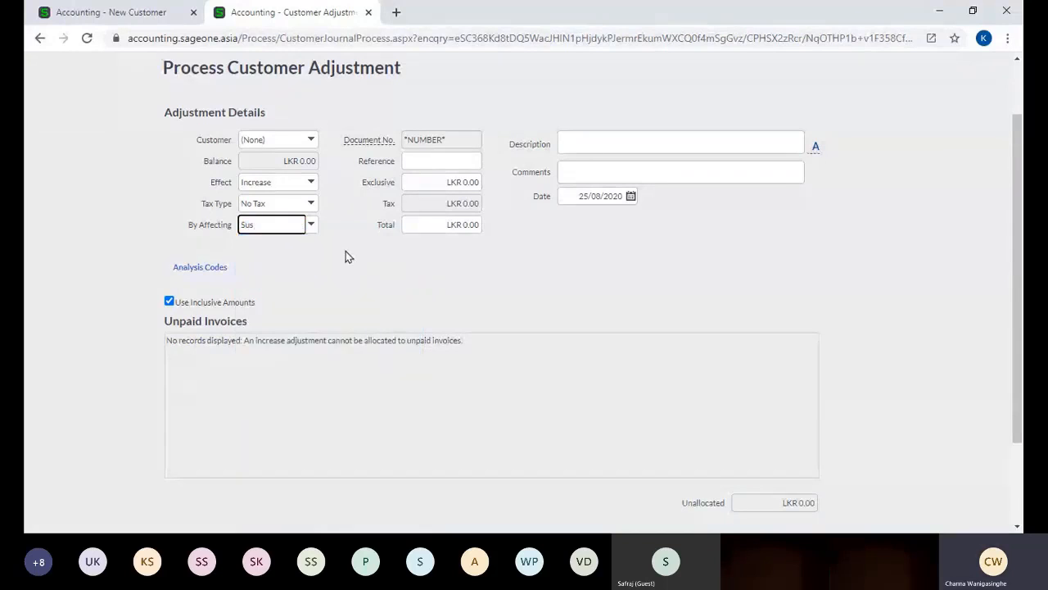
{"action": "key", "text": "BackSpace"}
{"action": "key", "text": "BackSpace"}
{"action": "key", "text": "BackSpace"}
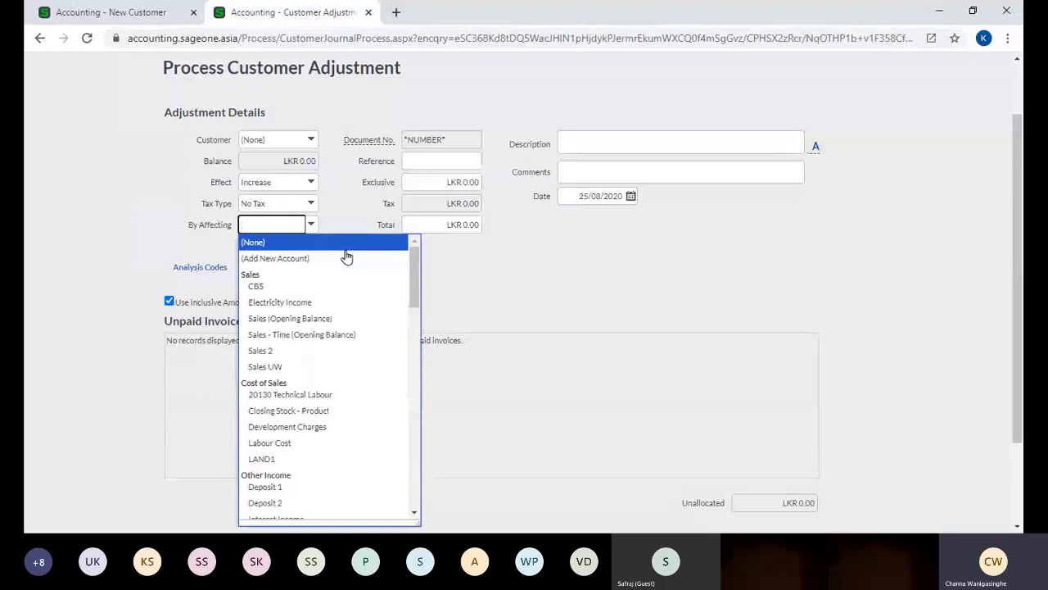
Create a new account named "suspence" in the Current Liabilities category as the account affected by the adjustment.
{"action": "left_click", "coordinate": [333, 261]}
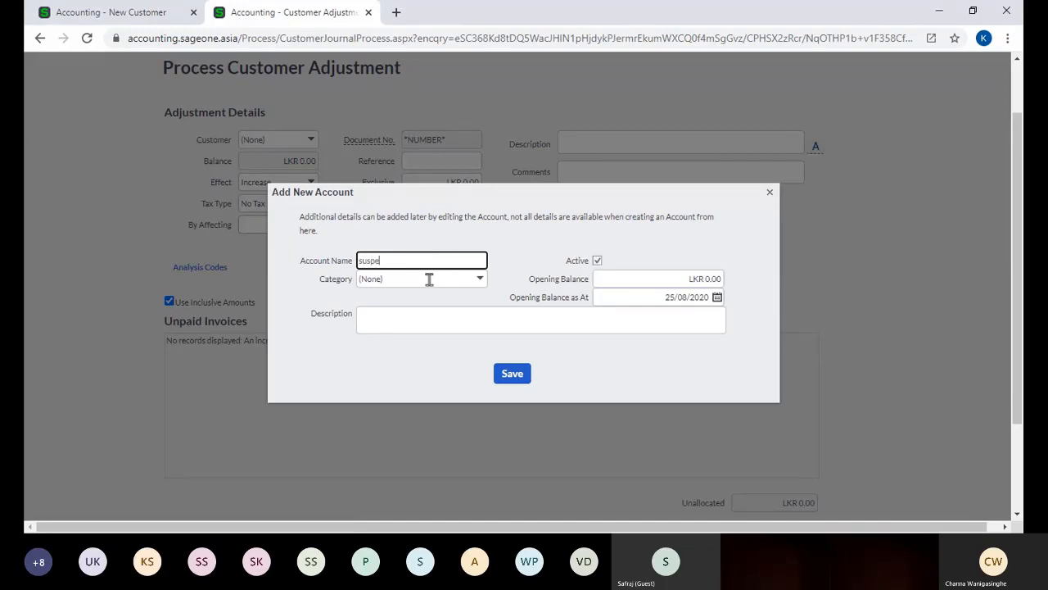
{"action": "type", "text": "nce"}
{"action": "left_click", "coordinate": [491, 281]}
{"action": "left_click", "coordinate": [483, 281]}
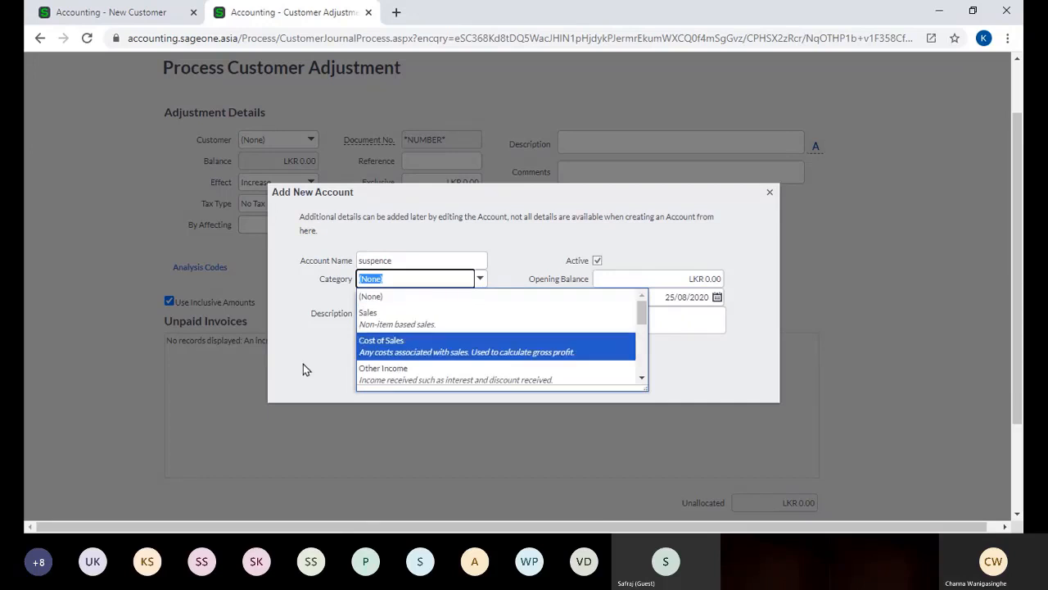
{"action": "type", "text": "Co"}
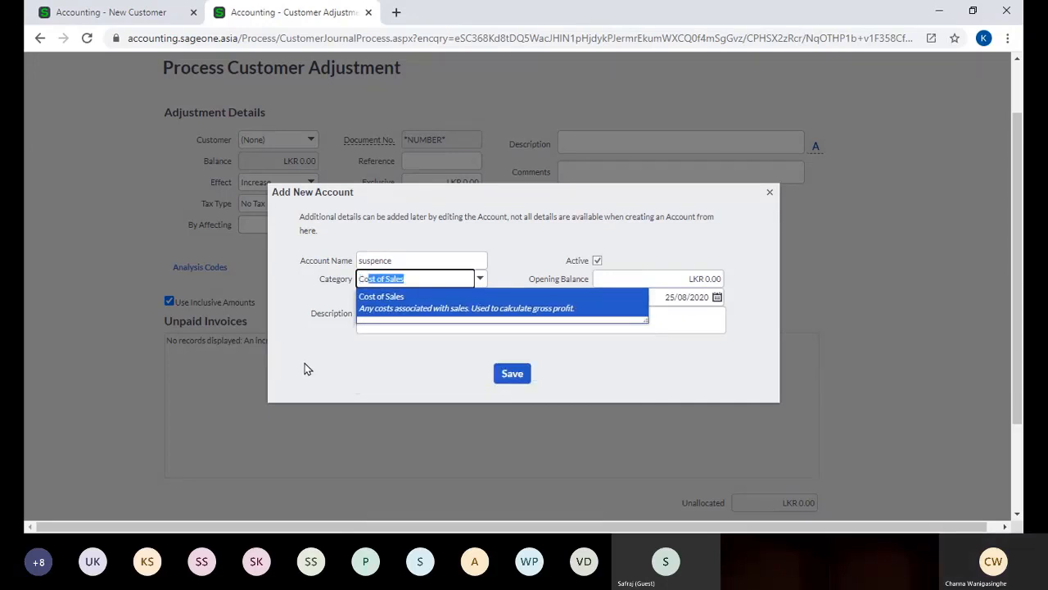
{"action": "key", "text": "BackSpace"}
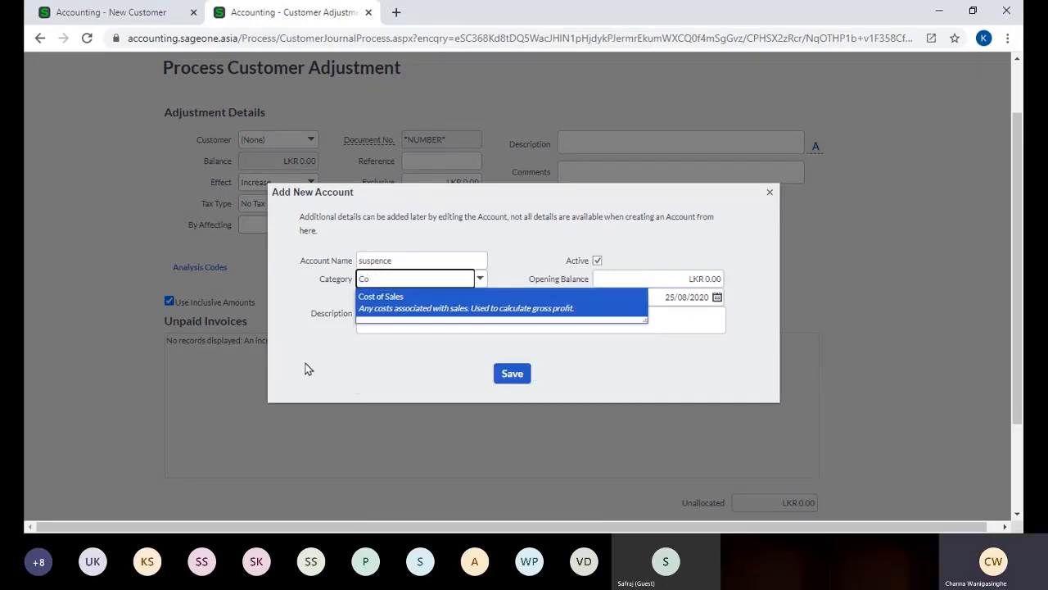
{"action": "key", "text": "BackSpace"}
{"action": "type", "text": "urrent Assets"}
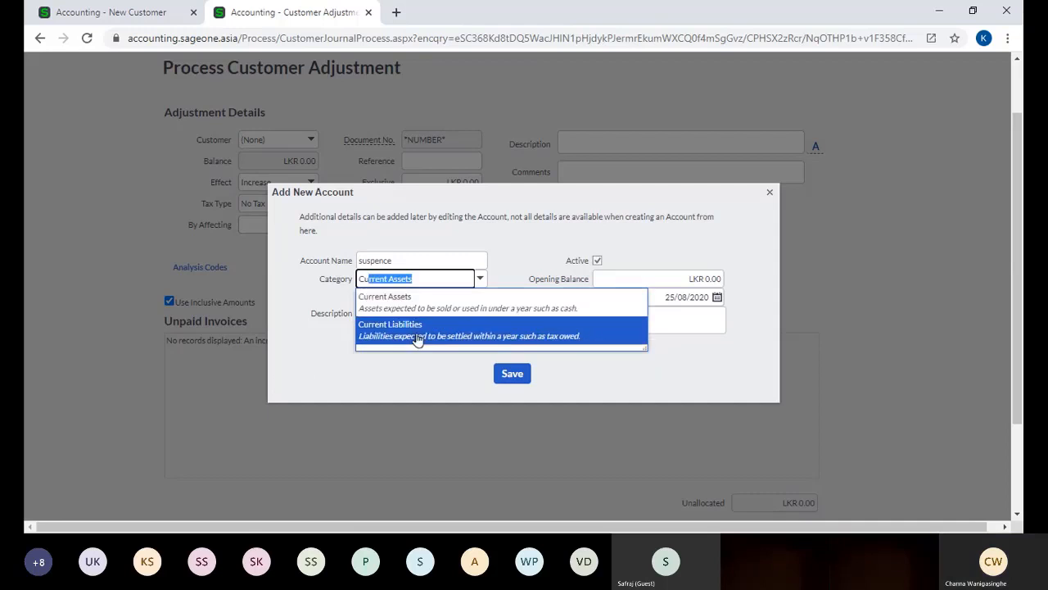
{"action": "left_click", "coordinate": [413, 336]}
{"action": "left_click", "coordinate": [514, 375]}
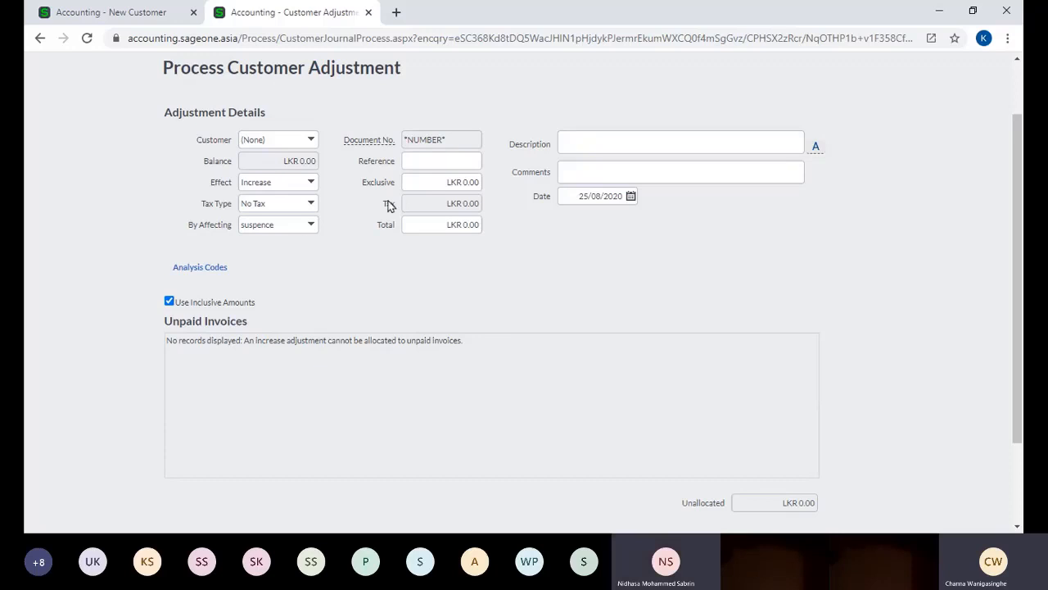
Set the adjustment's reference to 001 and its exclusive amount to LKR 10,000.00.
{"action": "left_click", "coordinate": [426, 158]}
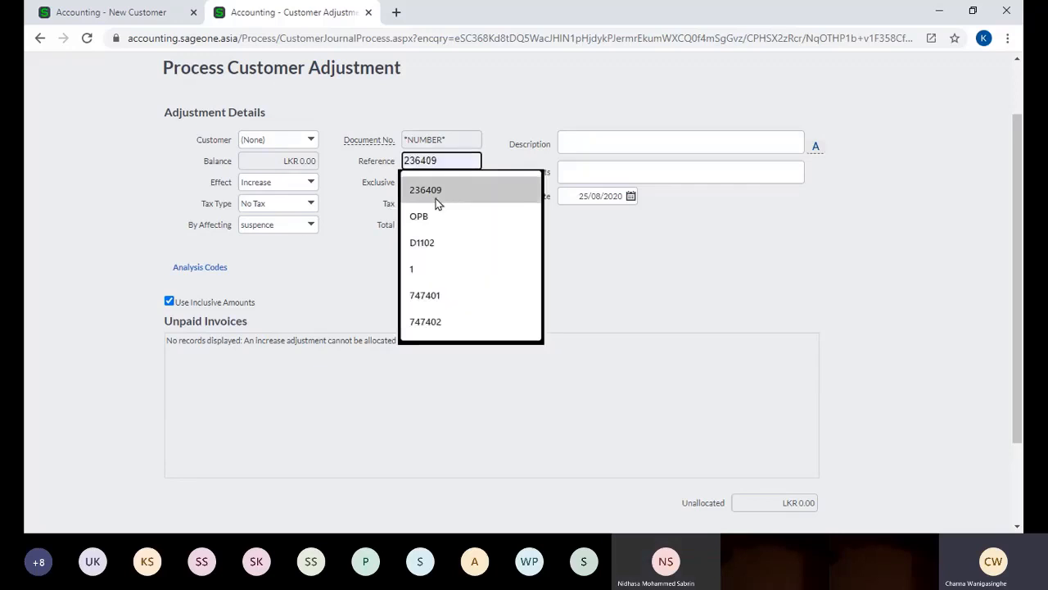
{"action": "left_click", "coordinate": [434, 200]}
{"action": "left_click", "coordinate": [439, 183]}
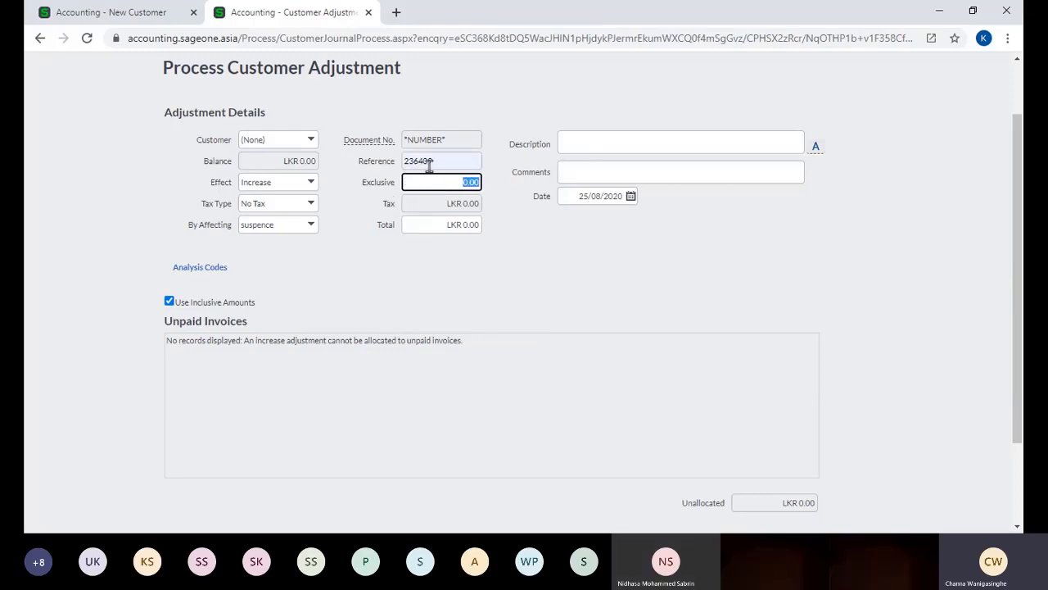
{"action": "left_click", "coordinate": [434, 162]}
{"action": "type", "text": "001"}
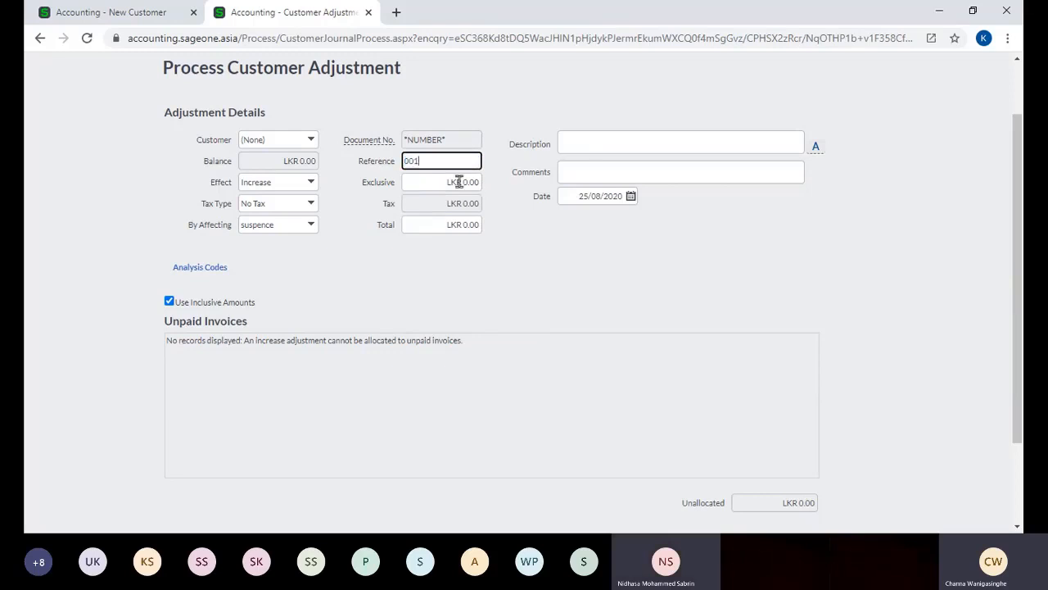
{"action": "left_click", "coordinate": [465, 182]}
{"action": "type", "text": "10"}
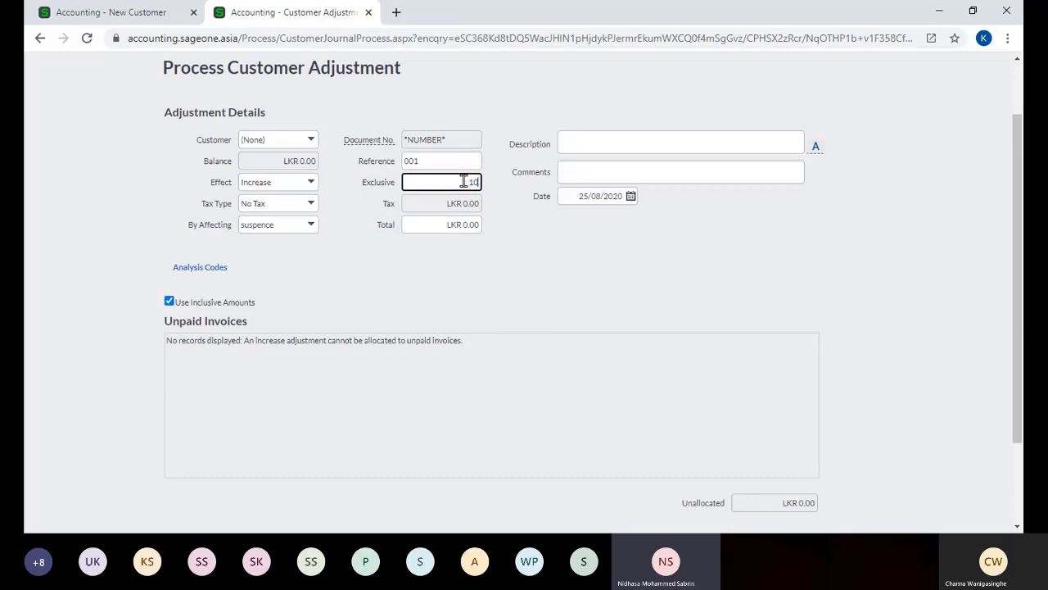
{"action": "type", "text": ",0000"}
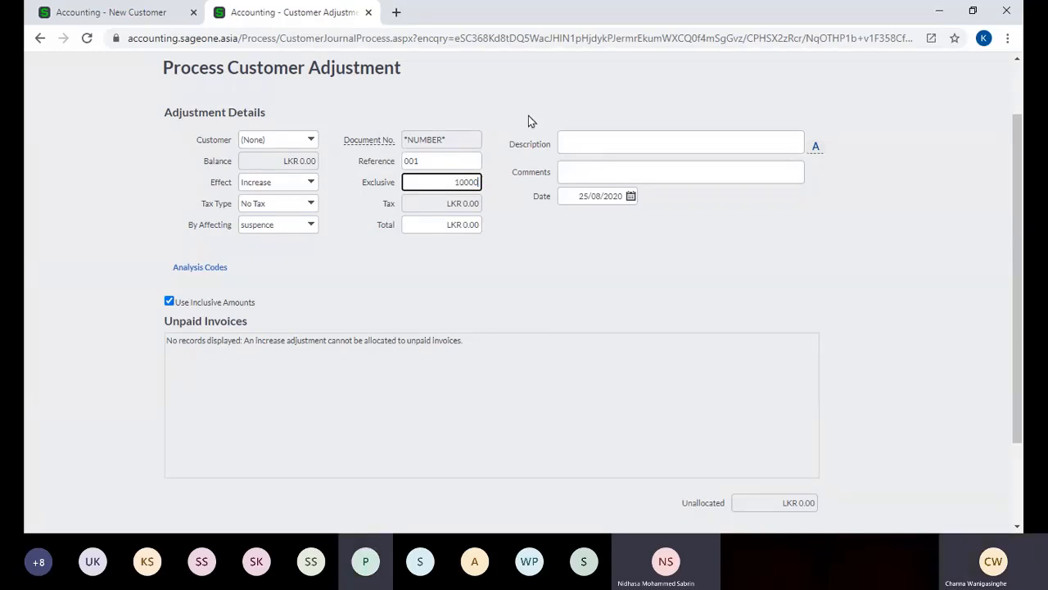
{"action": "left_click", "coordinate": [659, 240]}
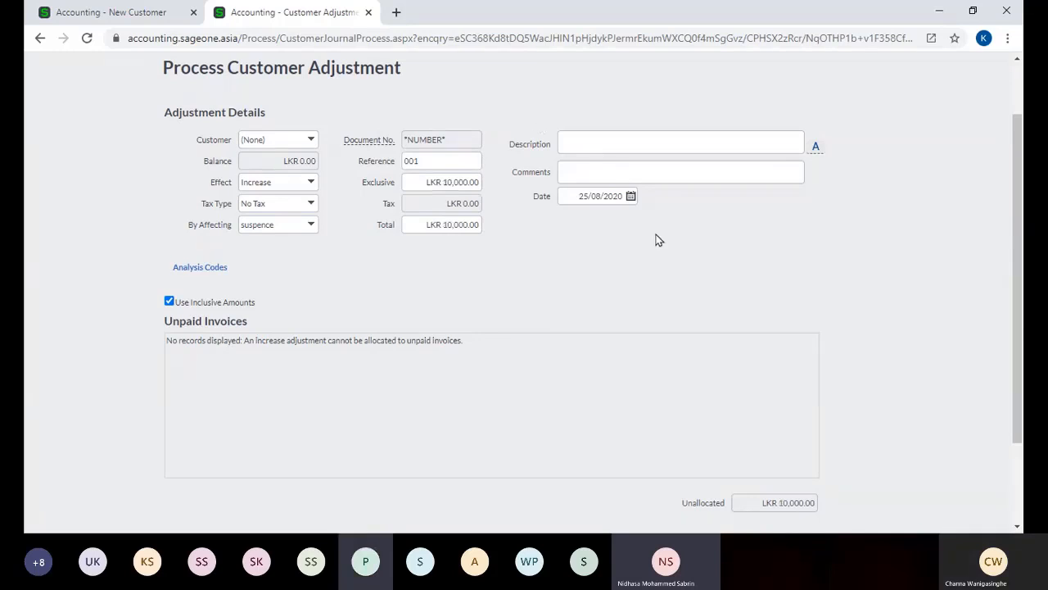
Set the customer adjustment's date to 01/06/2020.
{"action": "left_click", "coordinate": [630, 198]}
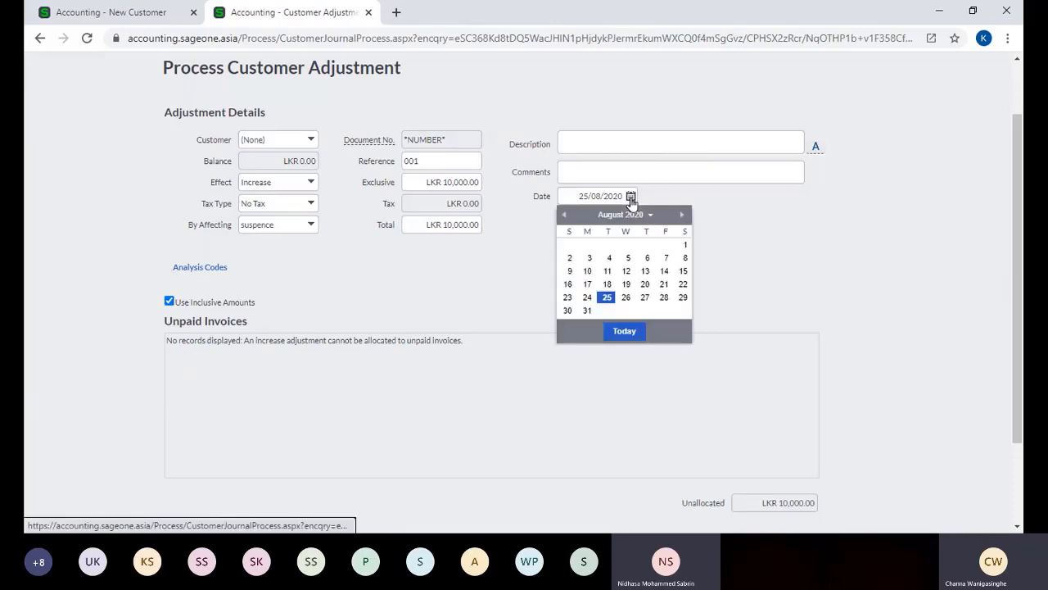
{"action": "left_click", "coordinate": [564, 216]}
{"action": "left_click", "coordinate": [564, 216]}
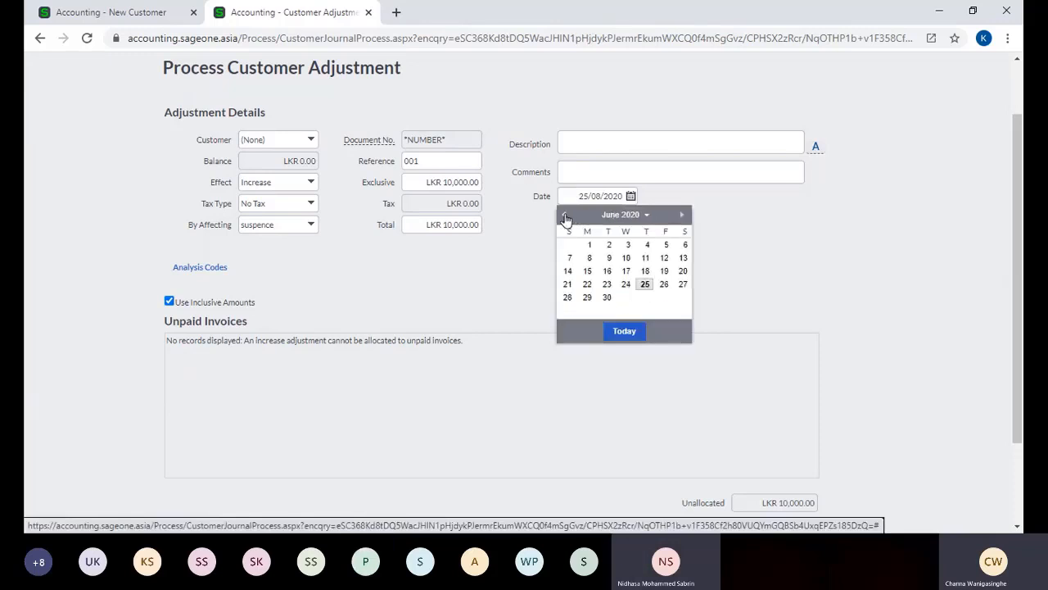
{"action": "left_click", "coordinate": [588, 245]}
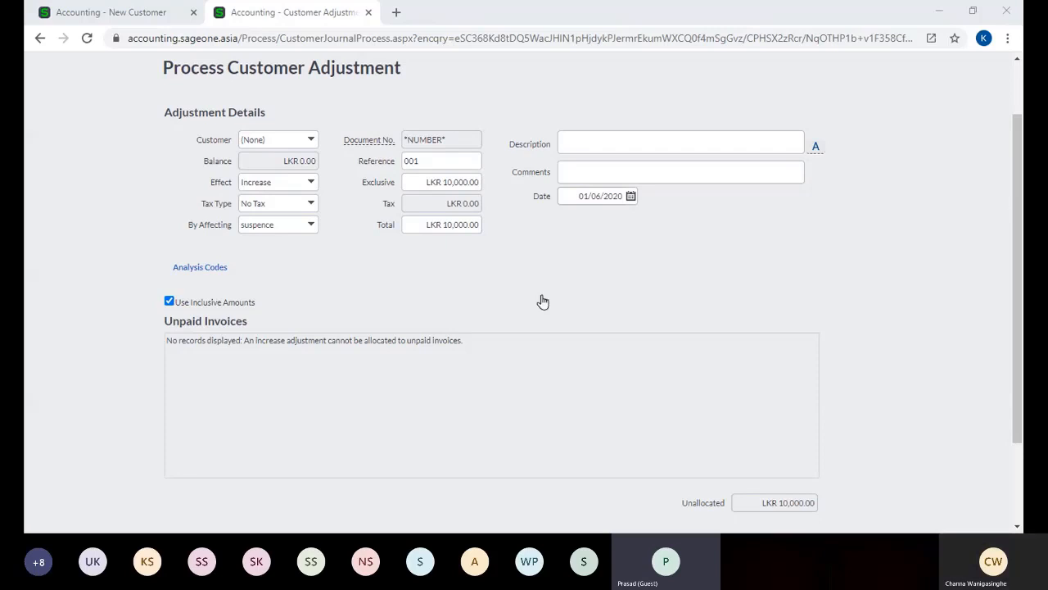
{"action": "key", "text": "alt+Tab"}
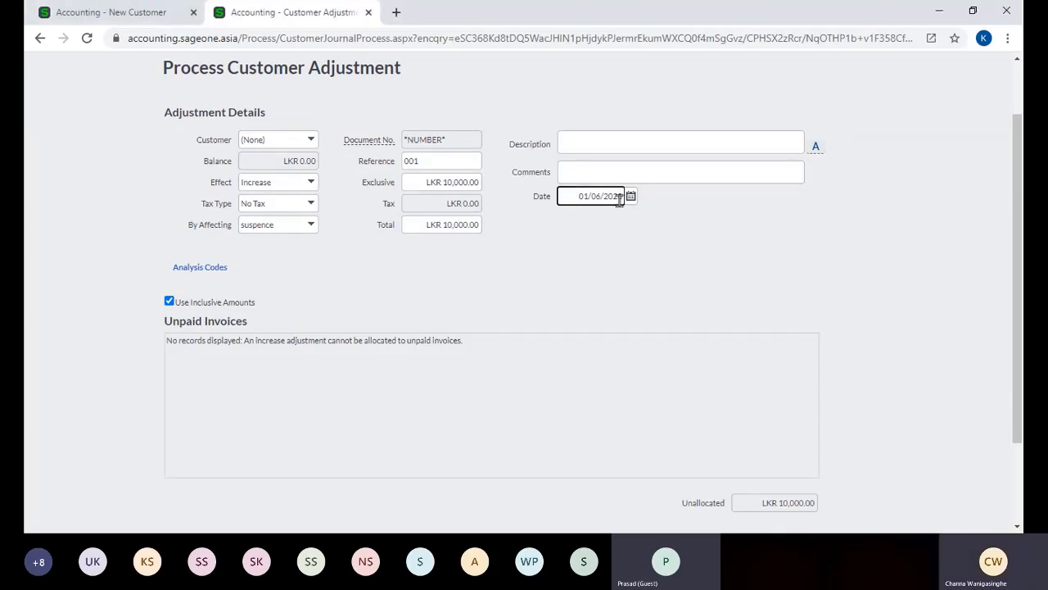
{"action": "left_click", "coordinate": [676, 242]}
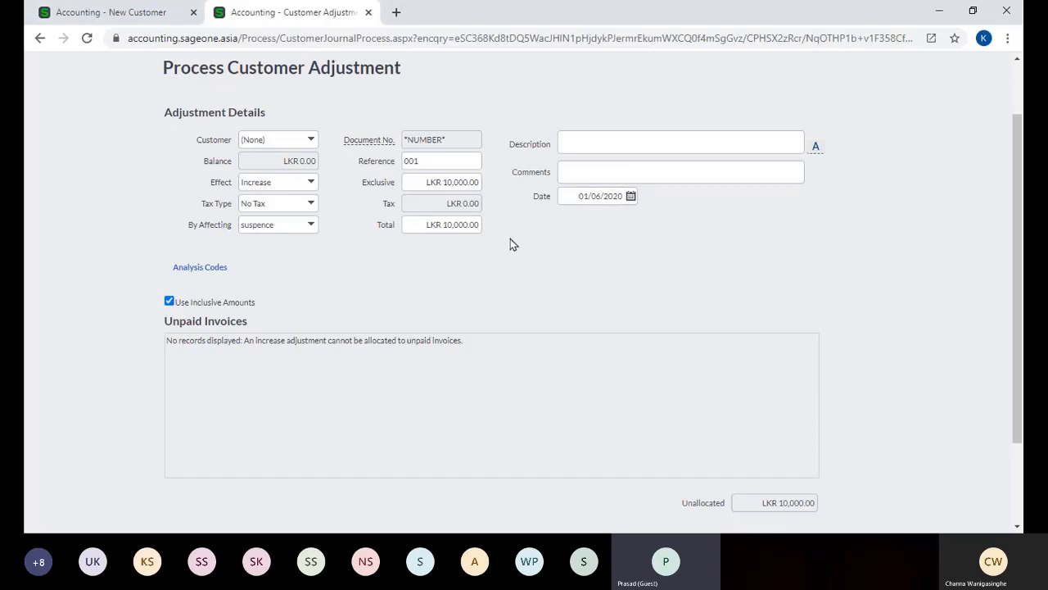
{"action": "scroll", "coordinate": [511, 244], "scroll_direction": "down", "scroll_amount": 3}
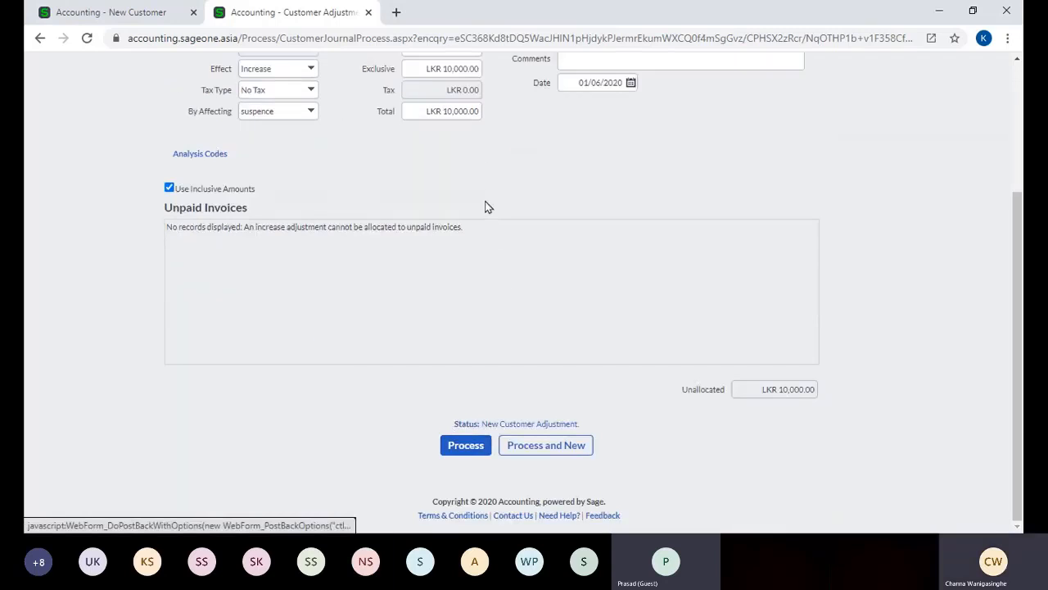
Leave the unsaved customer adjustment and examine the company's opening balances through to the Owners Equity and Sales accounts.
{"action": "scroll", "coordinate": [485, 206], "scroll_direction": "up", "scroll_amount": 3}
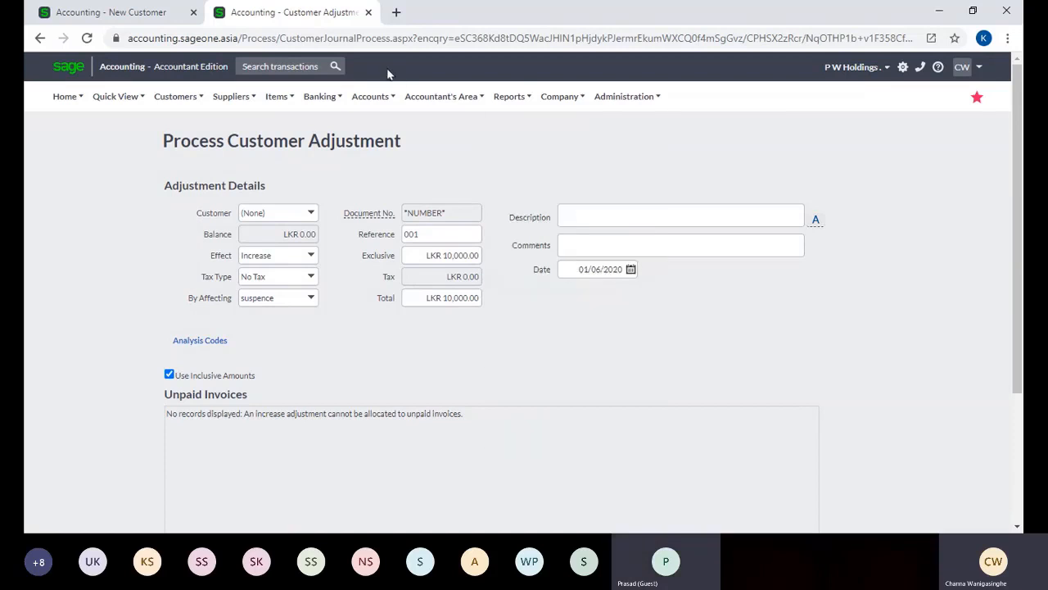
{"action": "mouse_move", "coordinate": [540, 104]}
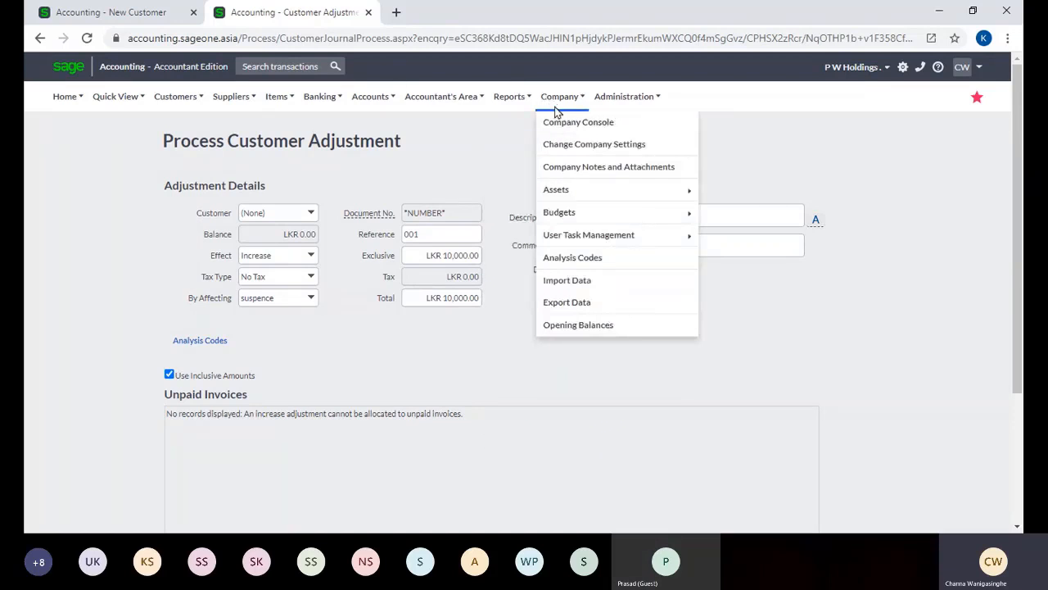
{"action": "left_click", "coordinate": [594, 326]}
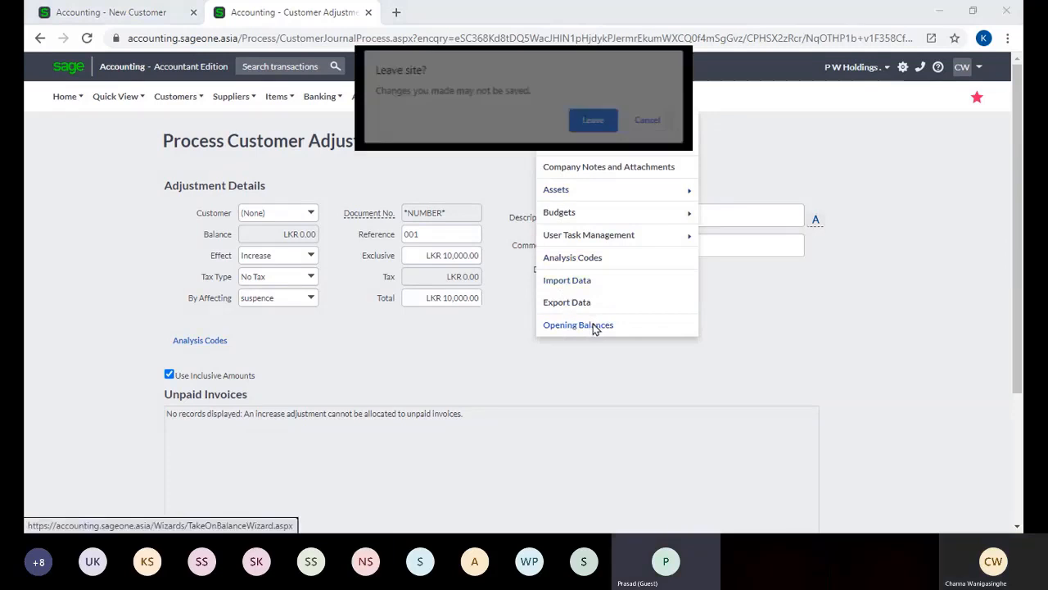
{"action": "left_click", "coordinate": [595, 122]}
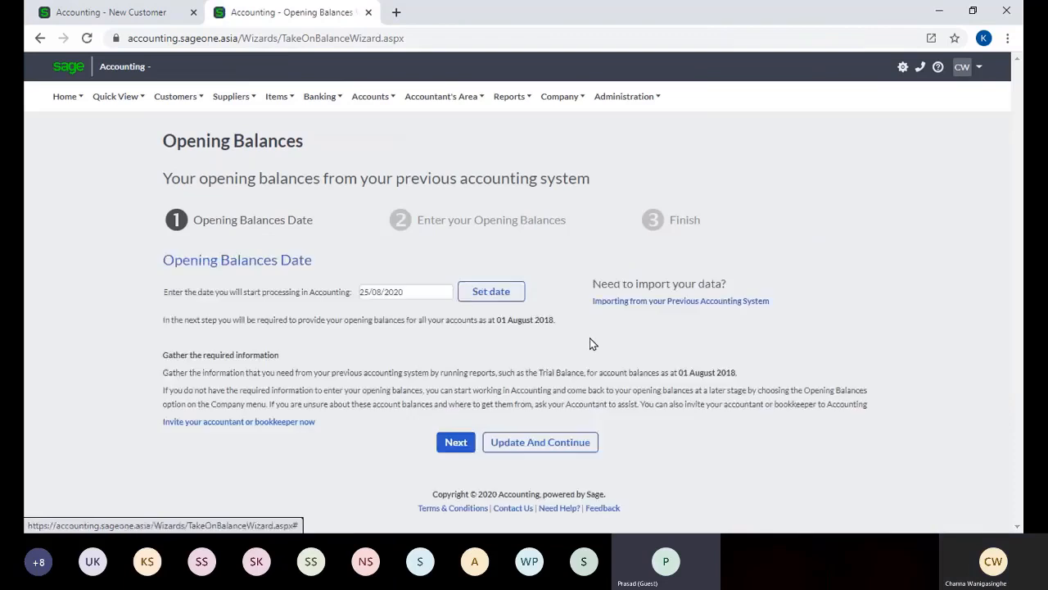
{"action": "scroll", "coordinate": [593, 341], "scroll_direction": "down", "scroll_amount": 15}
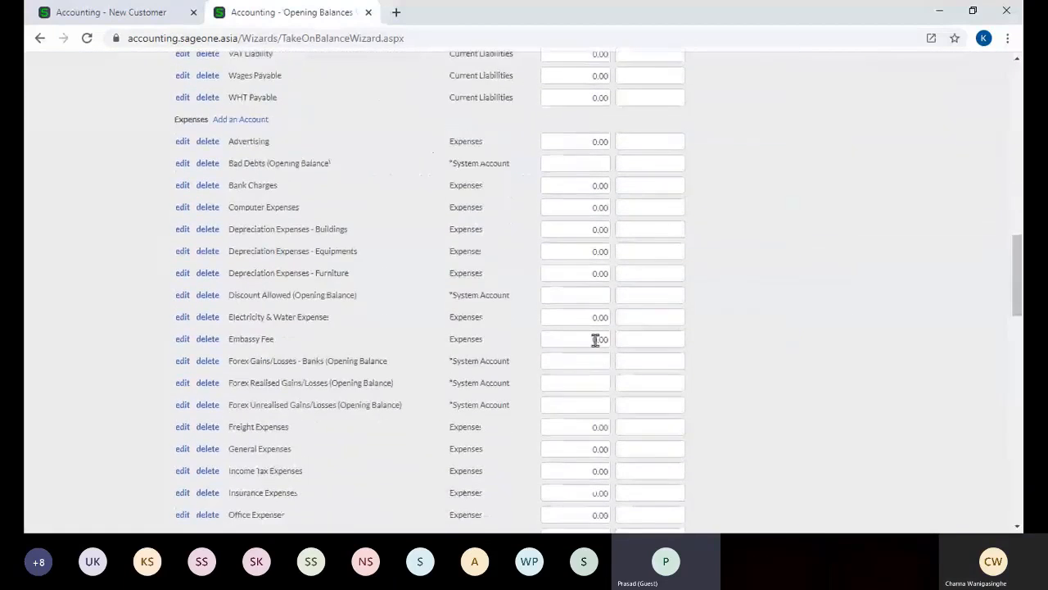
{"action": "scroll", "coordinate": [594, 339], "scroll_direction": "down", "scroll_amount": 13}
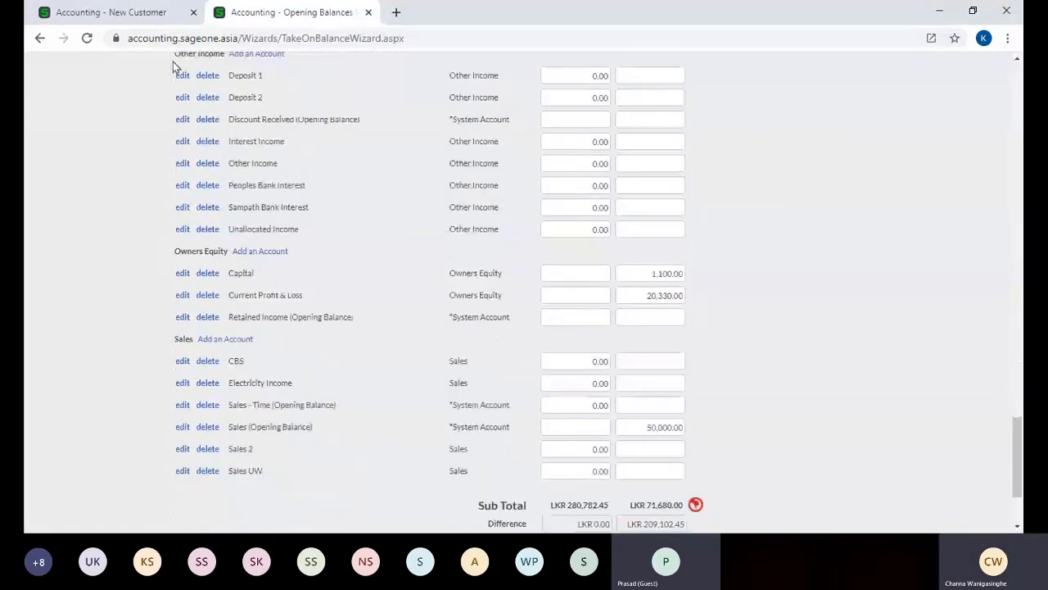
Open the Customer Adjustments list in the browser tab holding the new customer form, and bring up its Quick Entry Grid.
{"action": "left_click", "coordinate": [138, 24]}
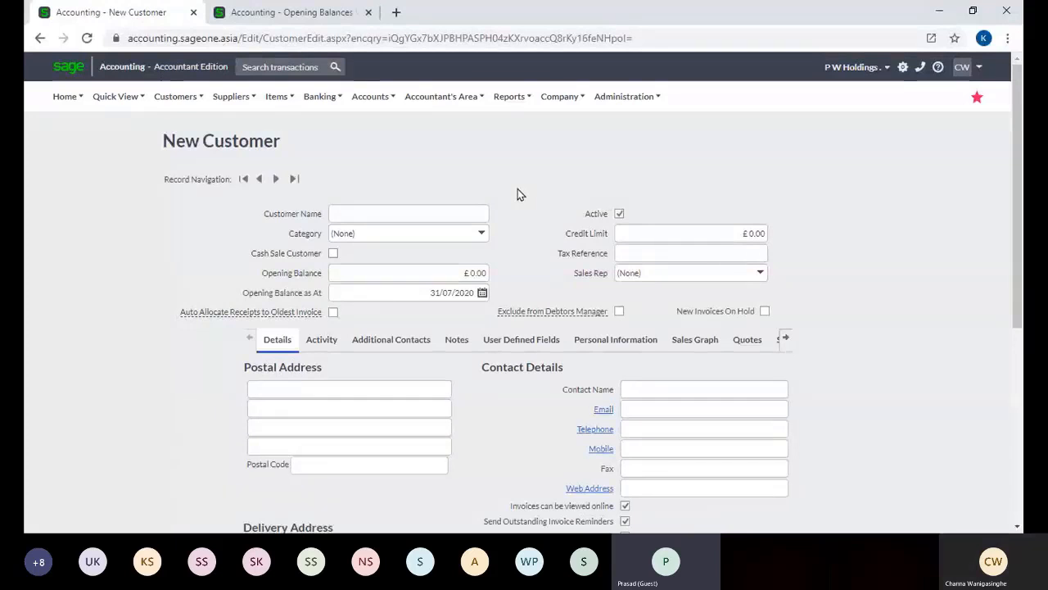
{"action": "mouse_move", "coordinate": [200, 106]}
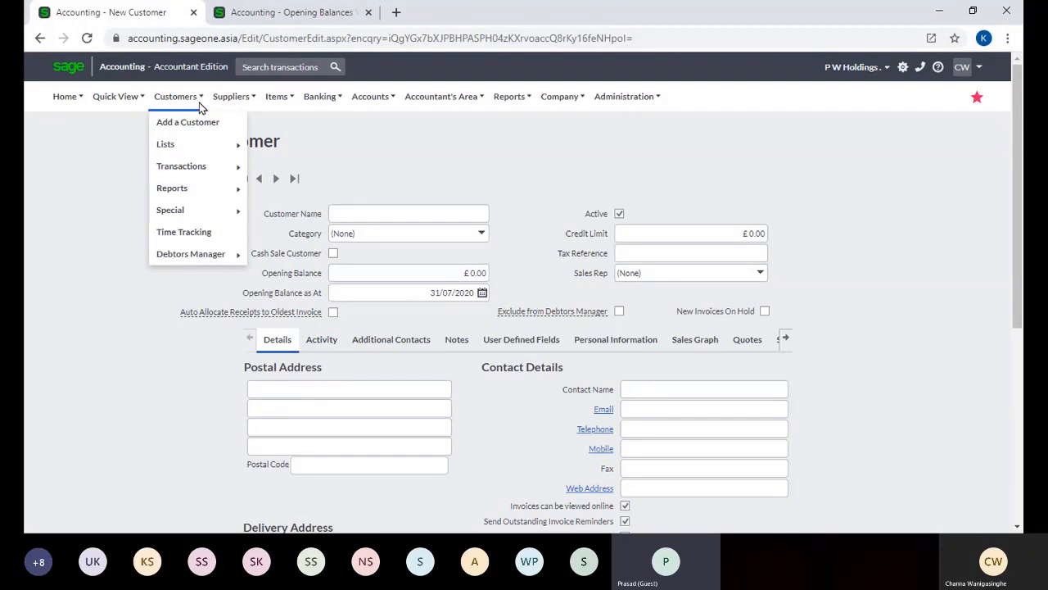
{"action": "mouse_move", "coordinate": [185, 214]}
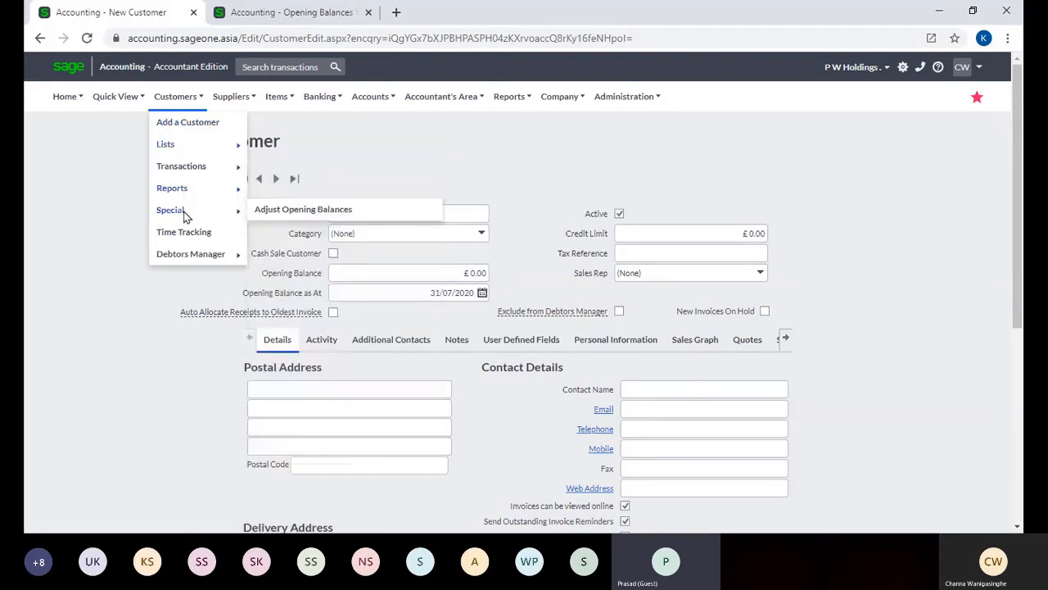
{"action": "mouse_move", "coordinate": [220, 169]}
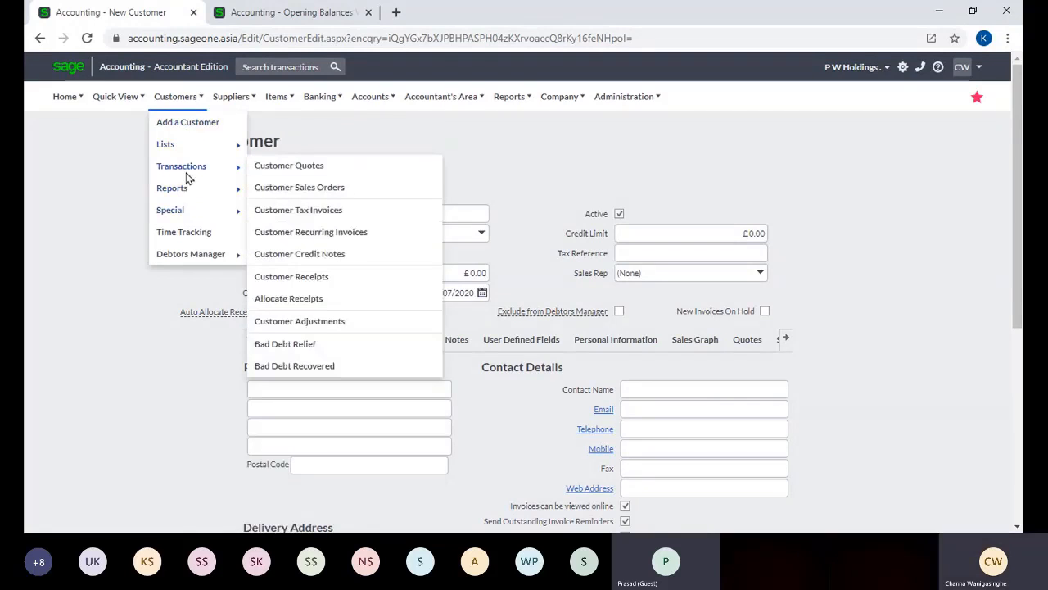
{"action": "left_click", "coordinate": [315, 322]}
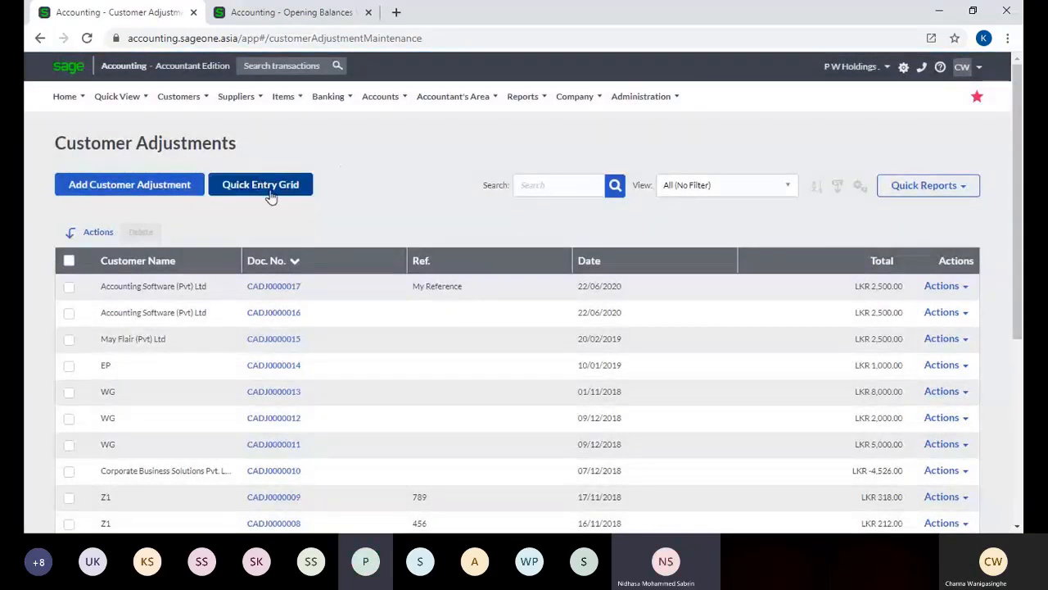
{"action": "left_click", "coordinate": [271, 197]}
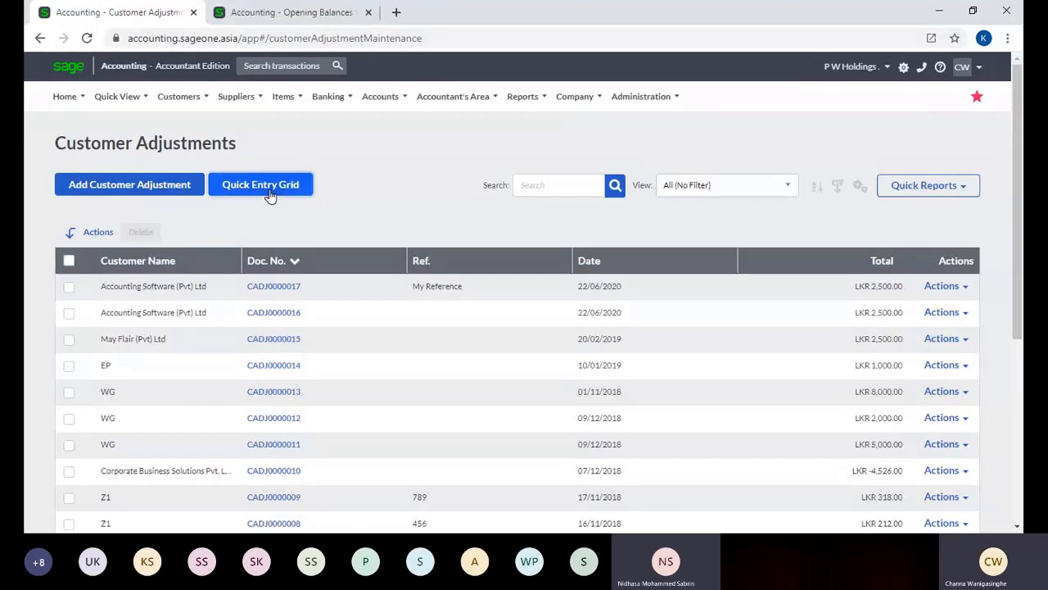
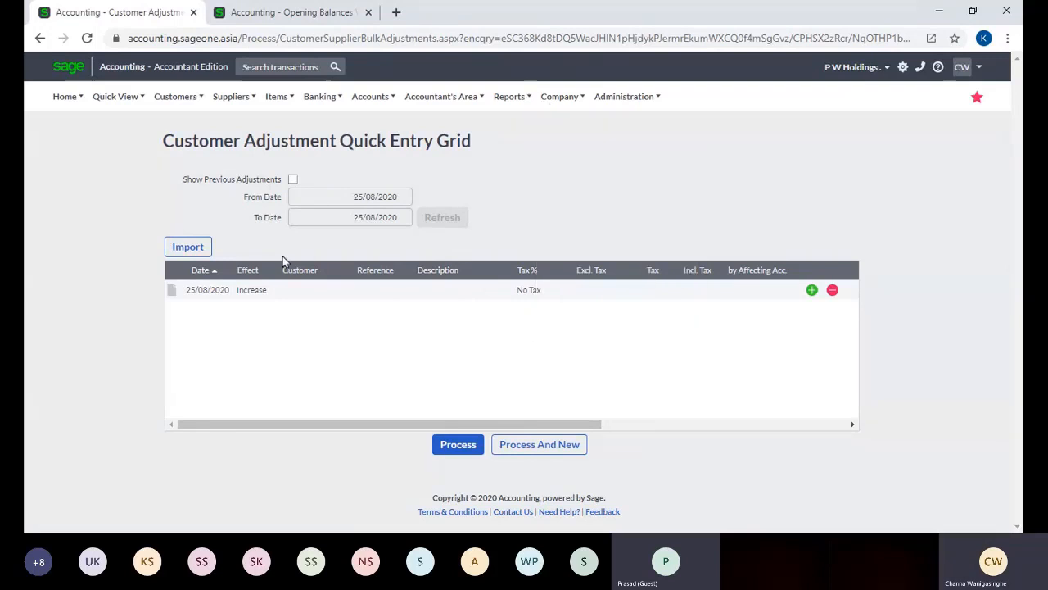
Open the company's opening balances in place of the entry grid and examine the current asset, current liability and expense accounts.
{"action": "mouse_move", "coordinate": [528, 104]}
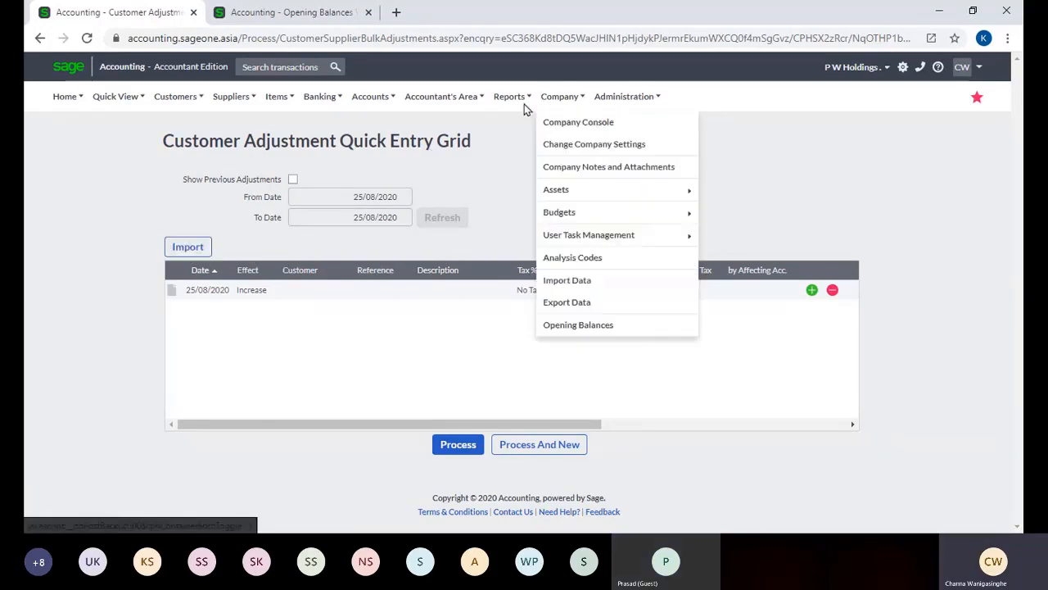
{"action": "left_click", "coordinate": [564, 327]}
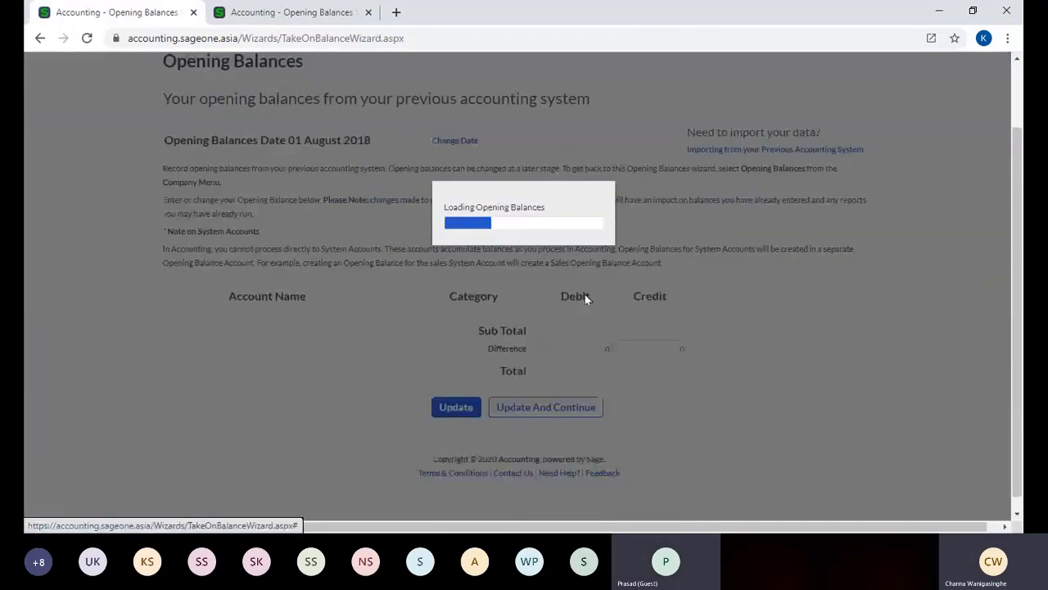
{"action": "scroll", "coordinate": [606, 303], "scroll_direction": "down", "scroll_amount": 5}
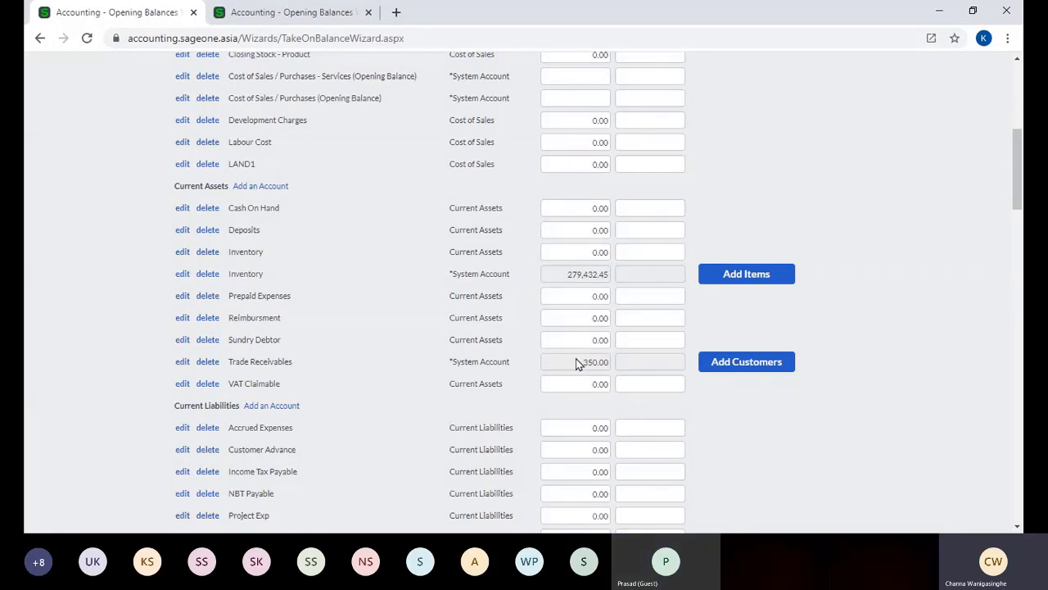
{"action": "scroll", "coordinate": [578, 363], "scroll_direction": "down", "scroll_amount": 2}
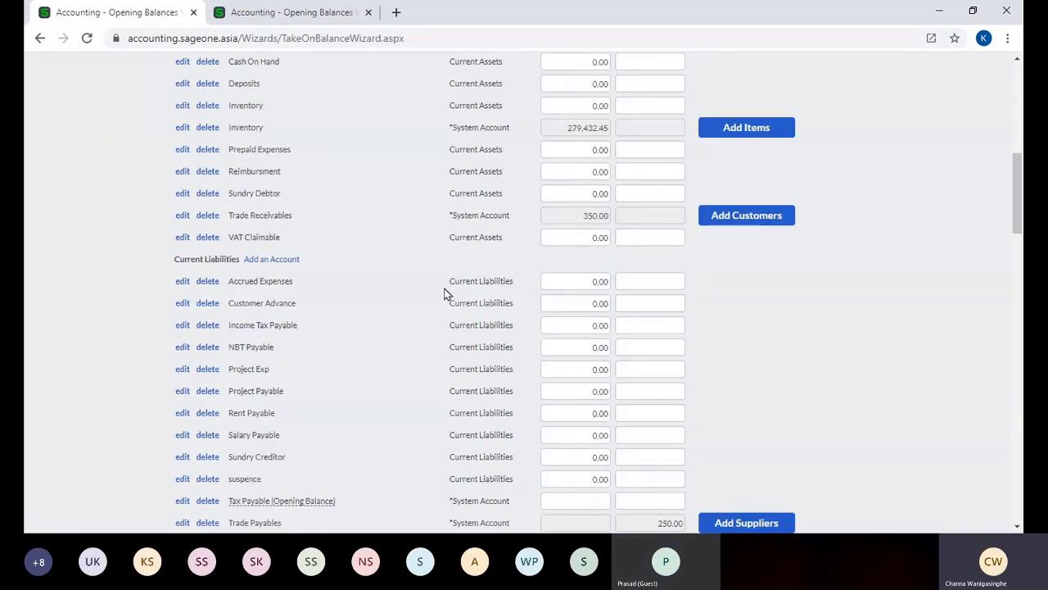
{"action": "scroll", "coordinate": [442, 289], "scroll_direction": "down", "scroll_amount": 4}
{"action": "scroll", "coordinate": [665, 398], "scroll_direction": "down", "scroll_amount": 1}
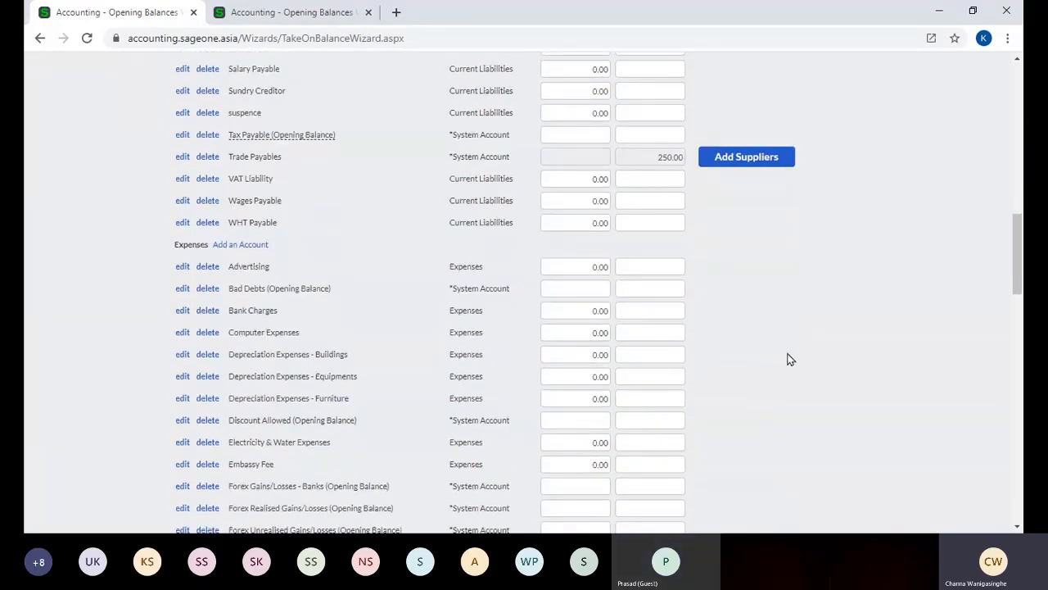
{"action": "left_click", "coordinate": [624, 532]}
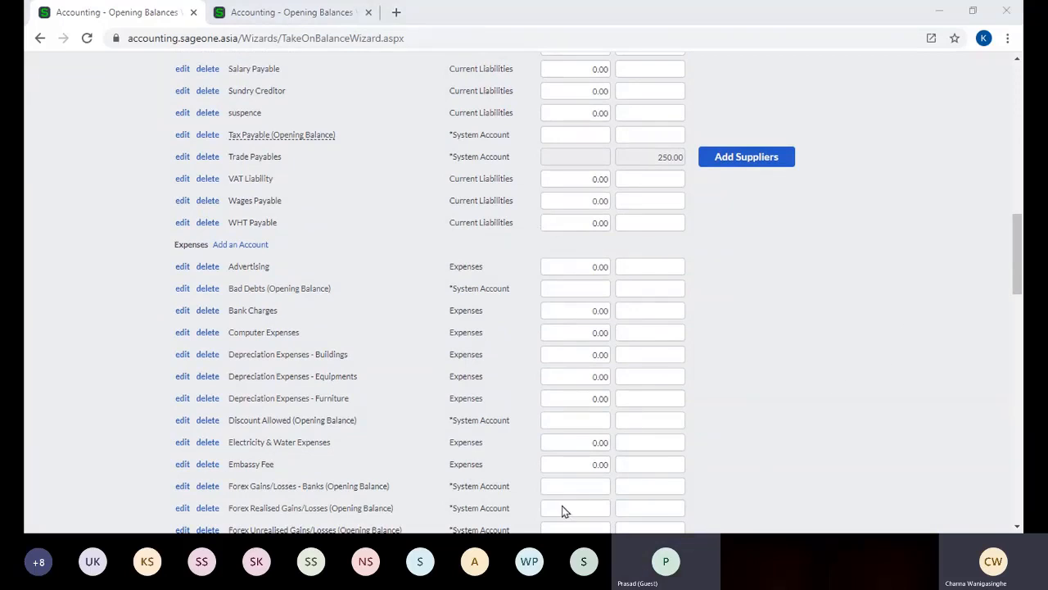
{"action": "left_click", "coordinate": [573, 531]}
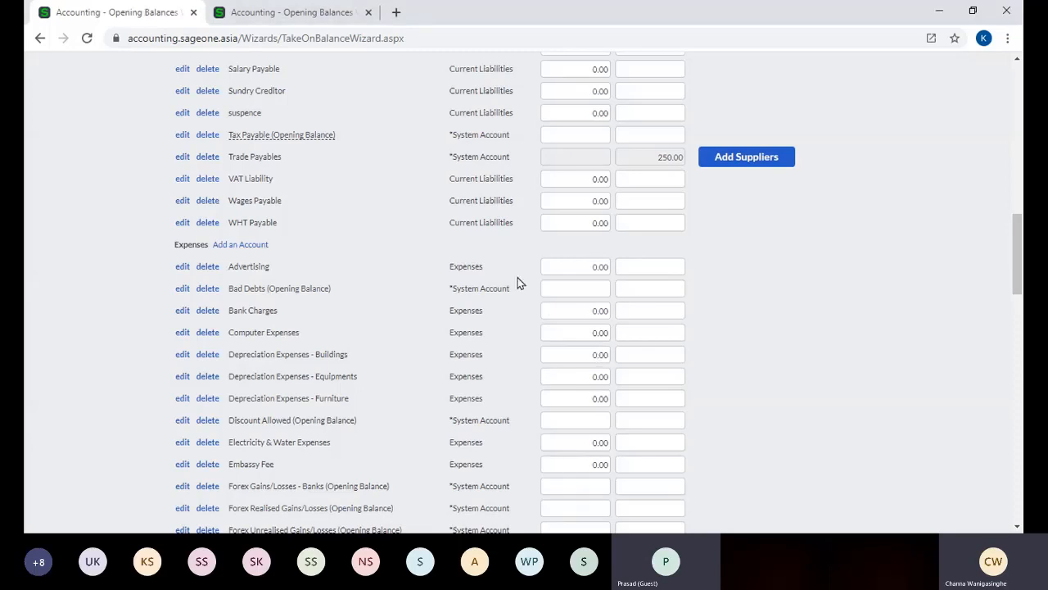
Check the opening balances date and introductory notes on both open Opening Balances pages.
{"action": "left_click", "coordinate": [300, 16]}
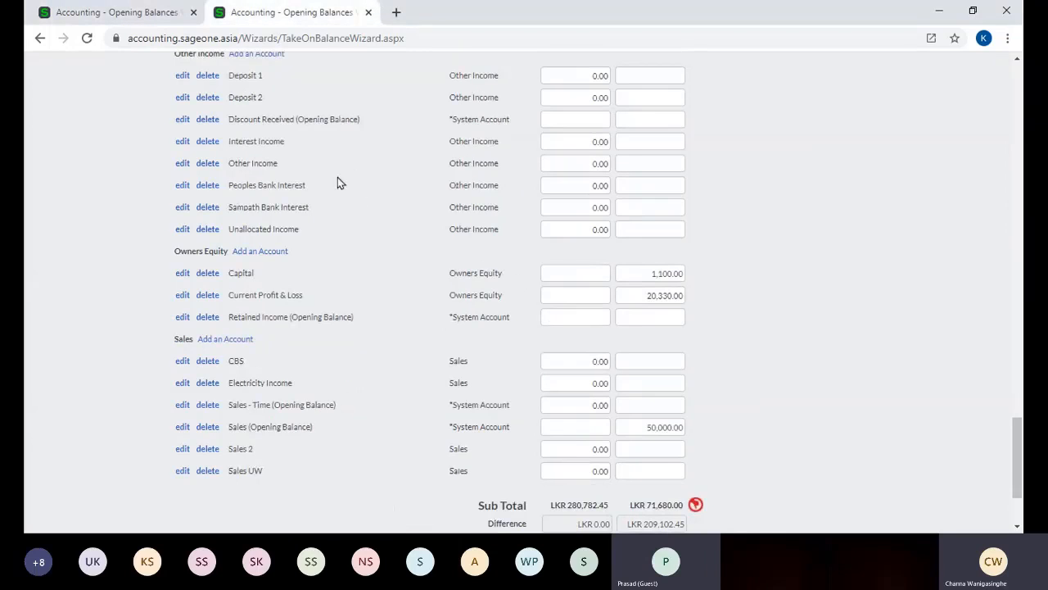
{"action": "scroll", "coordinate": [337, 182], "scroll_direction": "up", "scroll_amount": 20}
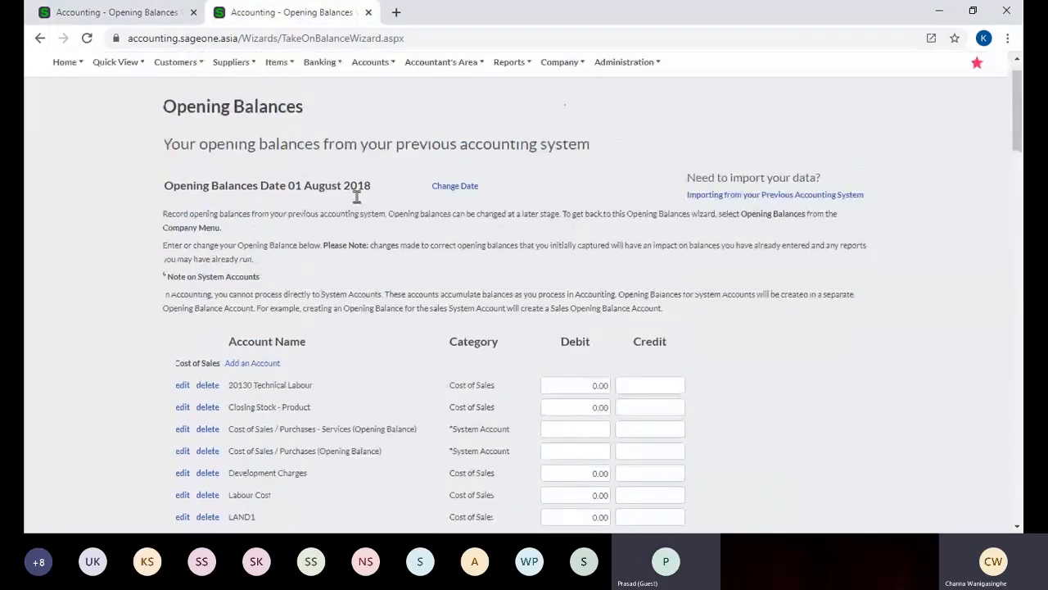
{"action": "scroll", "coordinate": [357, 198], "scroll_direction": "up", "scroll_amount": 1}
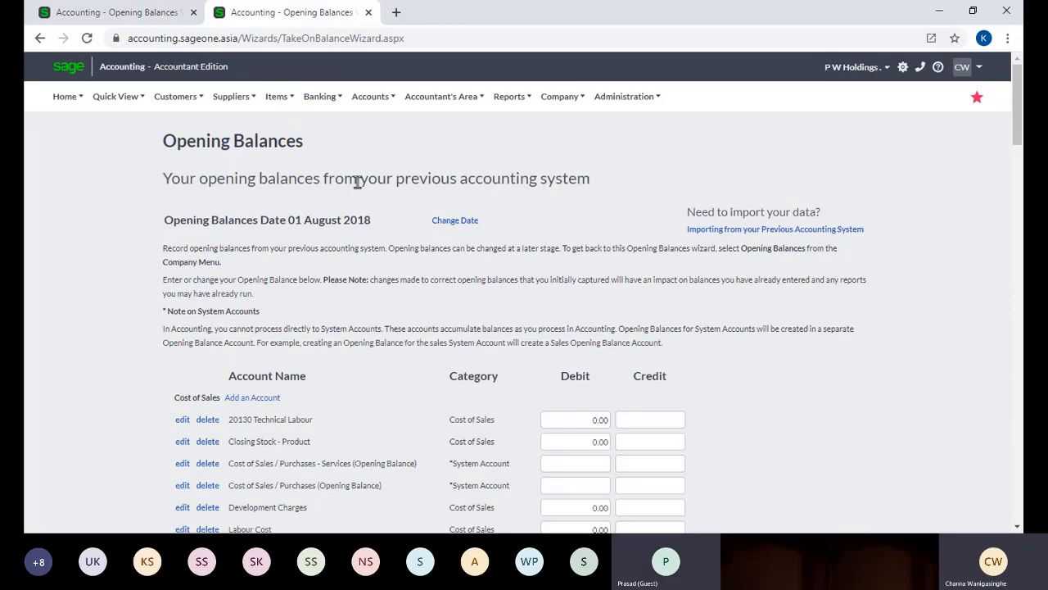
{"action": "left_click", "coordinate": [112, 12]}
{"action": "scroll", "coordinate": [292, 151], "scroll_direction": "up", "scroll_amount": 10}
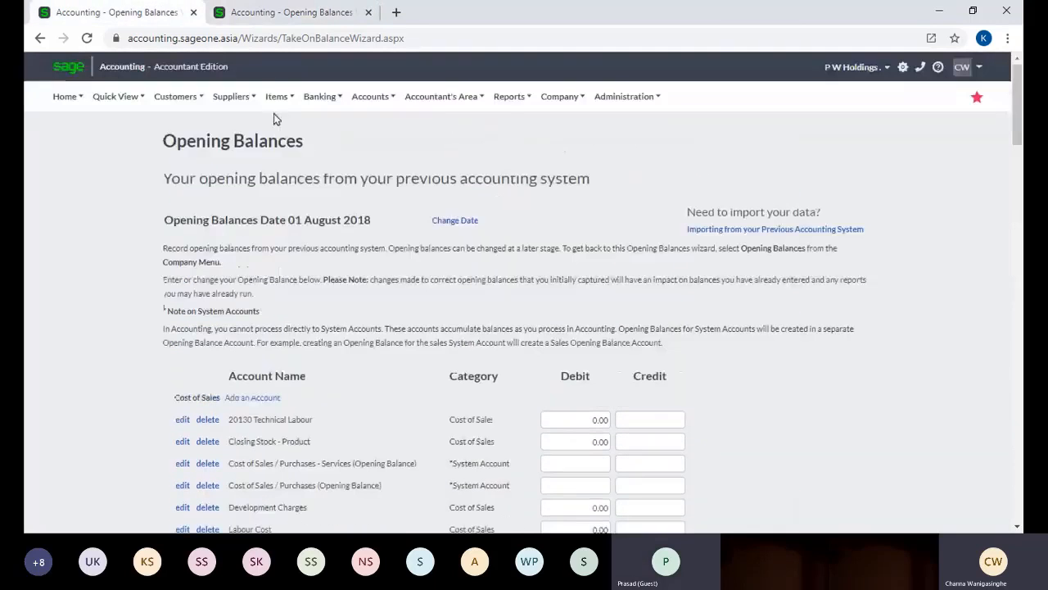
Open the List of Customers and sort it first by category and finally by balance.
{"action": "mouse_move", "coordinate": [197, 98]}
{"action": "mouse_move", "coordinate": [192, 147]}
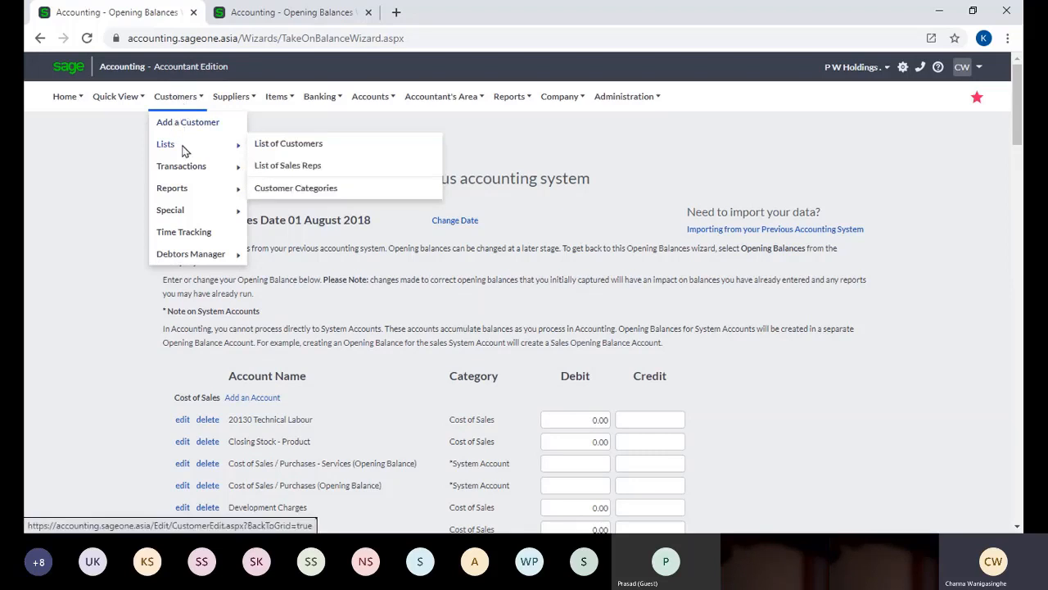
{"action": "left_click", "coordinate": [288, 144]}
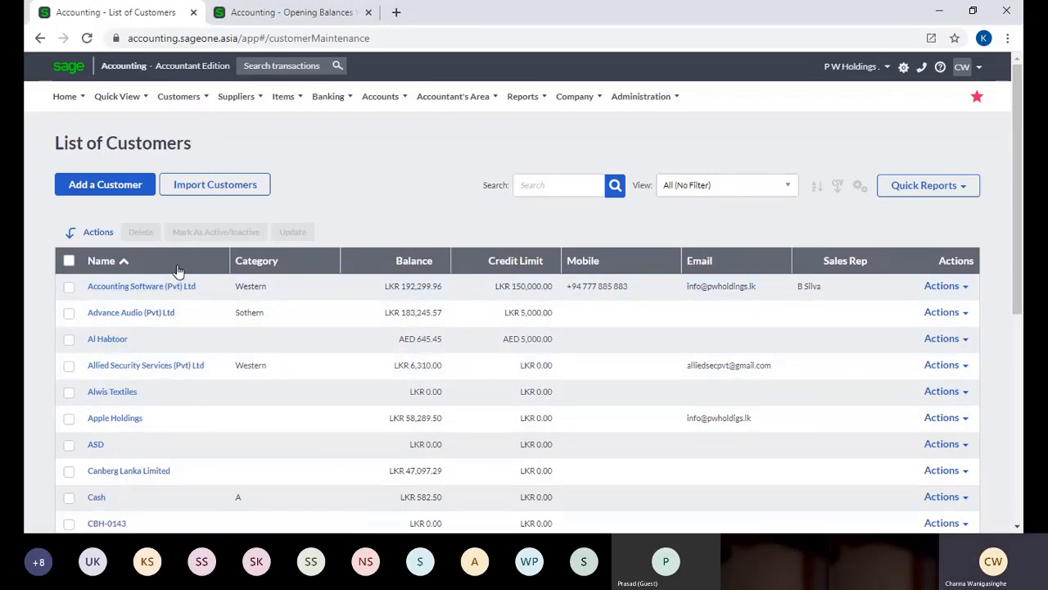
{"action": "left_click", "coordinate": [257, 262]}
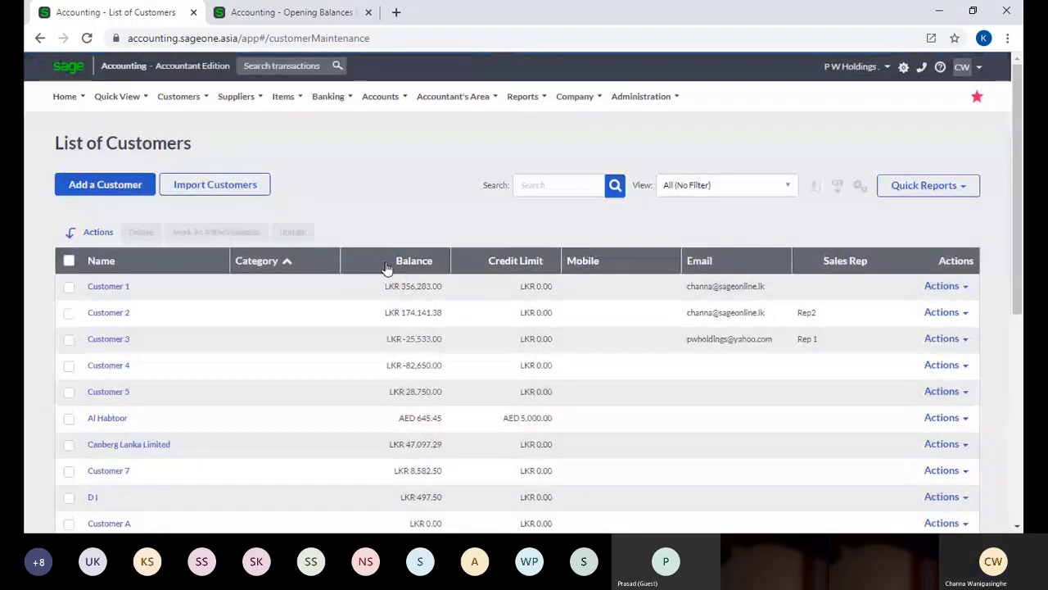
{"action": "left_click", "coordinate": [384, 266]}
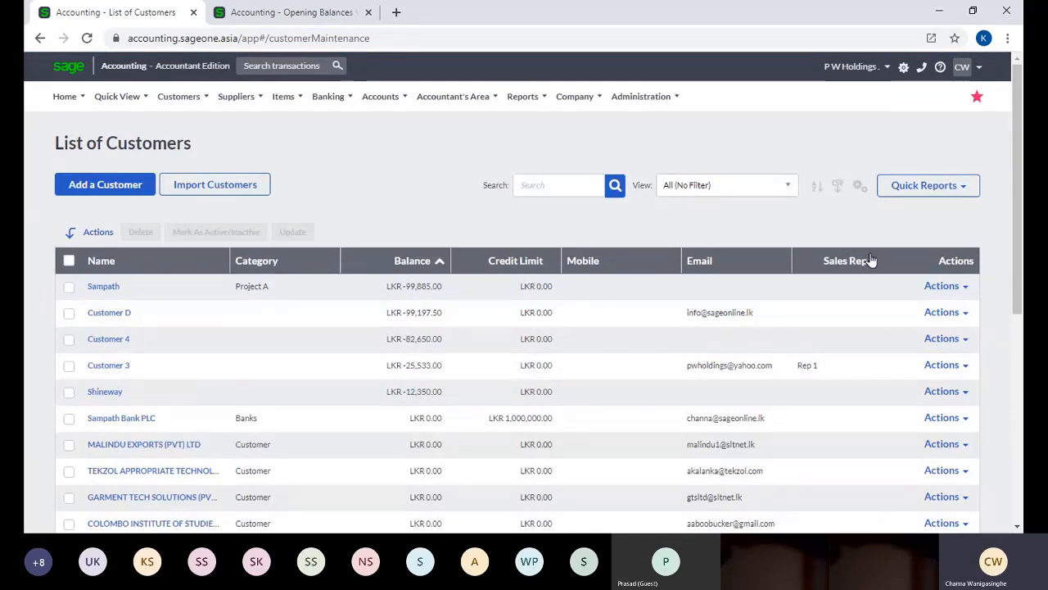
Customise the customer list grid to include the Auto Allocate and Contact Name columns, and save the layout.
{"action": "left_click", "coordinate": [859, 188]}
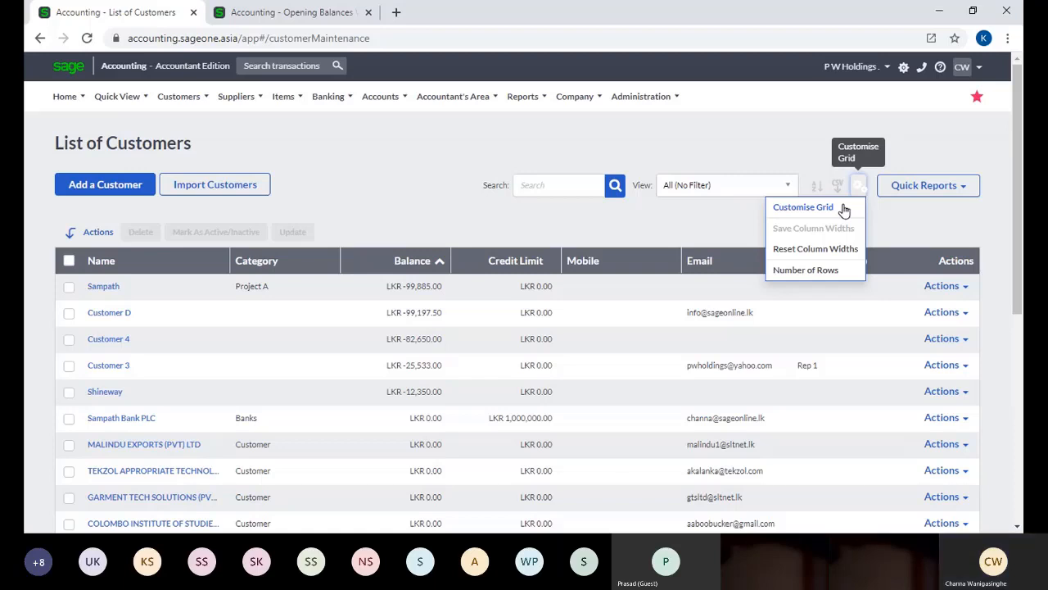
{"action": "left_click", "coordinate": [844, 209]}
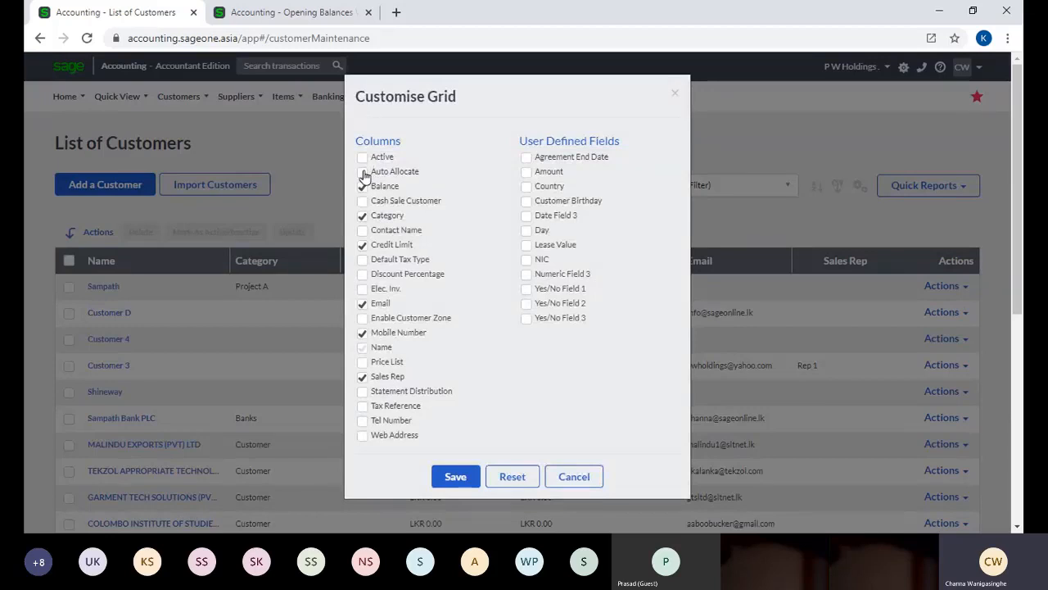
{"action": "left_click", "coordinate": [364, 173]}
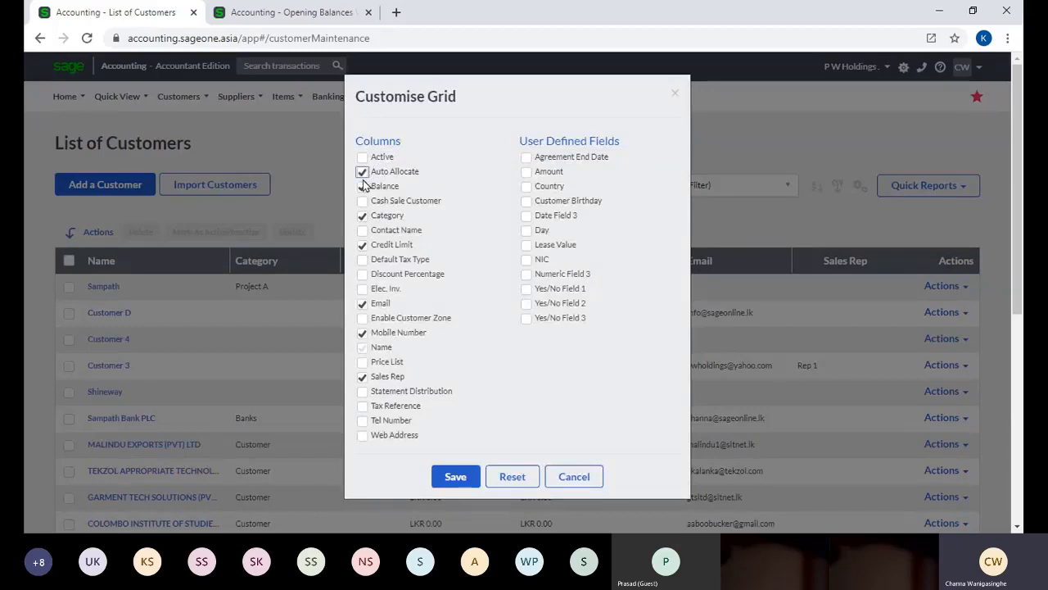
{"action": "left_click", "coordinate": [363, 243]}
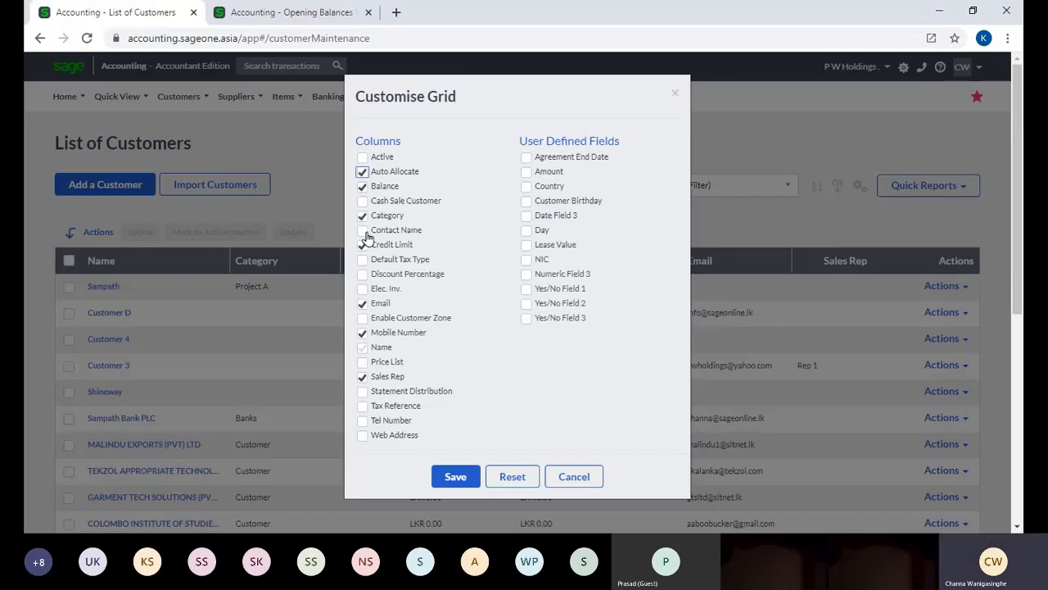
{"action": "left_click", "coordinate": [363, 234]}
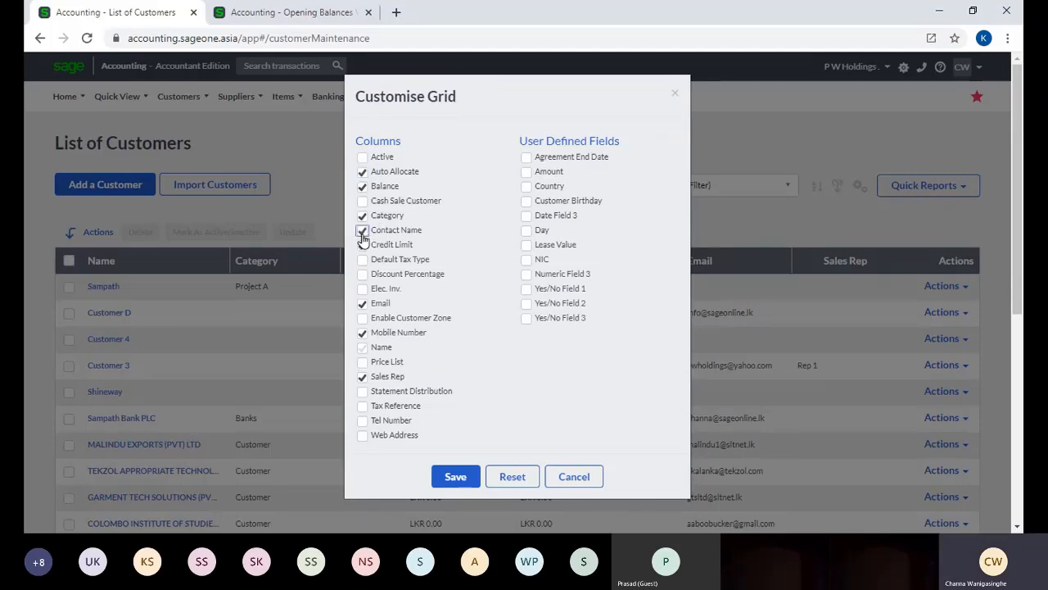
{"action": "left_click", "coordinate": [363, 243]}
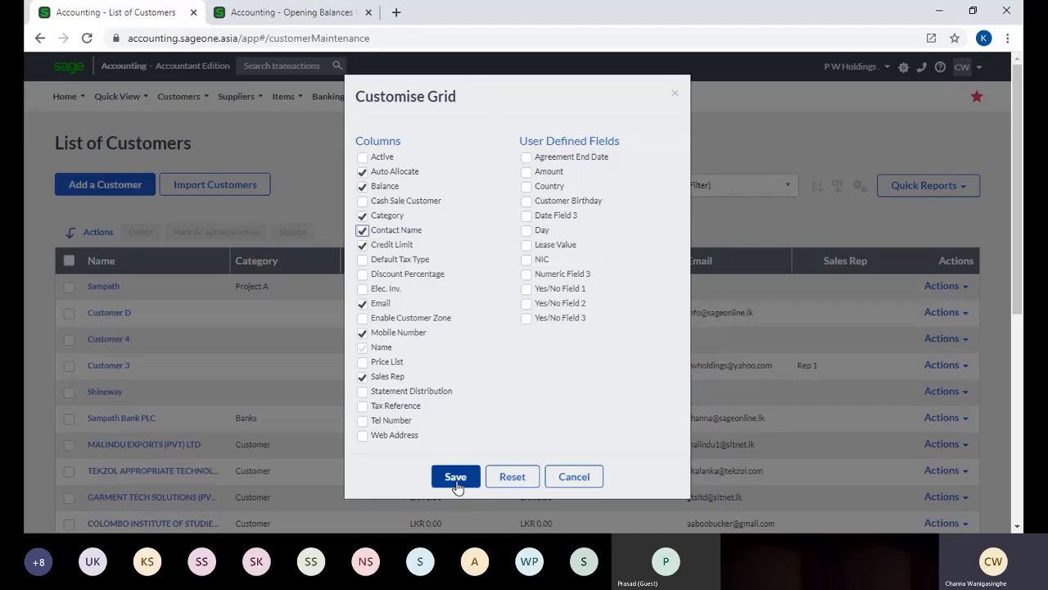
{"action": "left_click", "coordinate": [456, 475]}
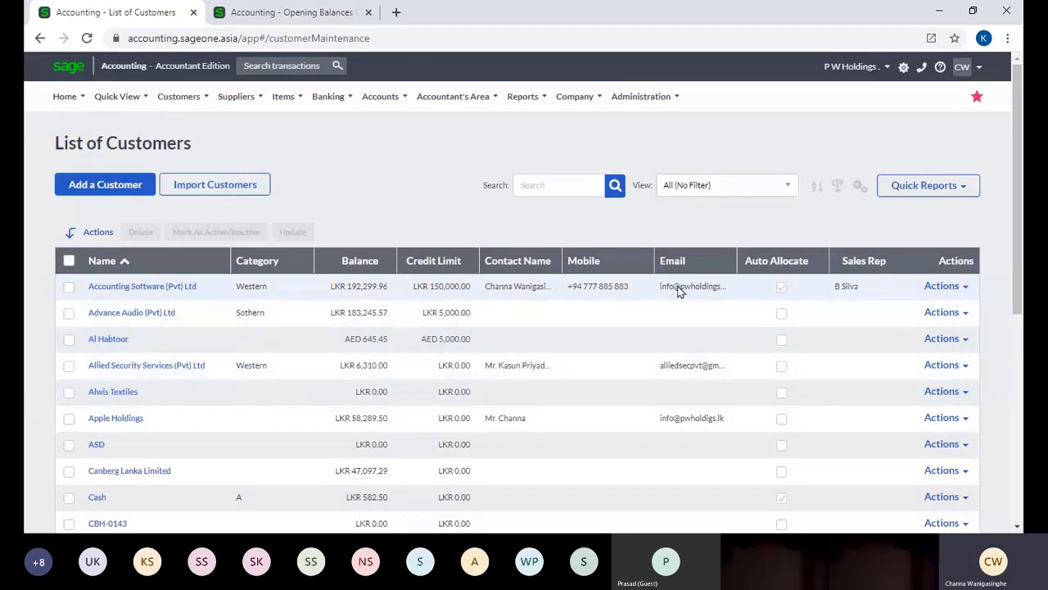
Remove the Auto Allocate column from the customer list grid and save the layout.
{"action": "left_click", "coordinate": [859, 188]}
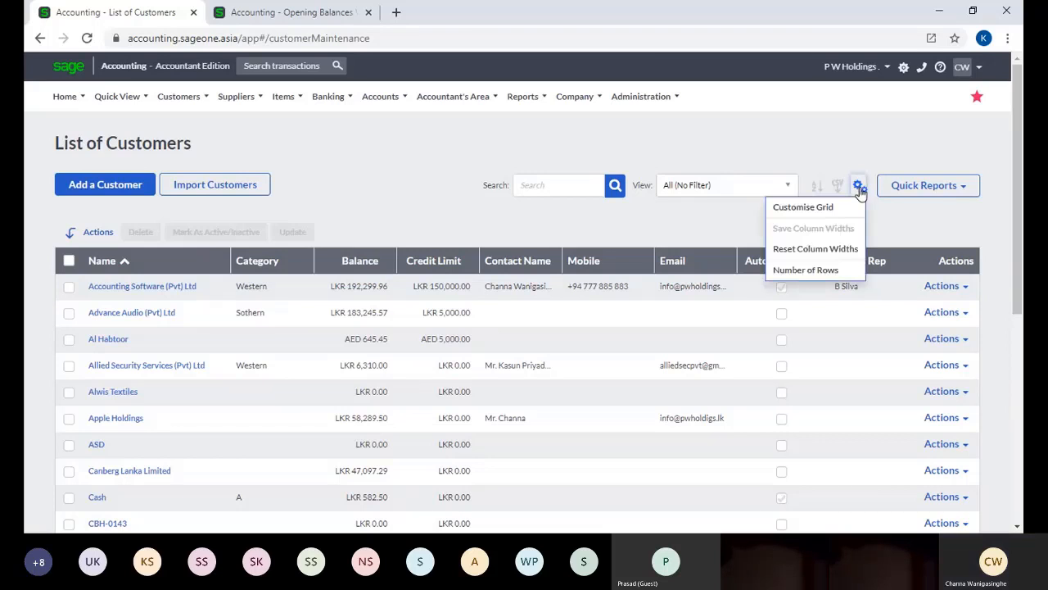
{"action": "left_click", "coordinate": [835, 210]}
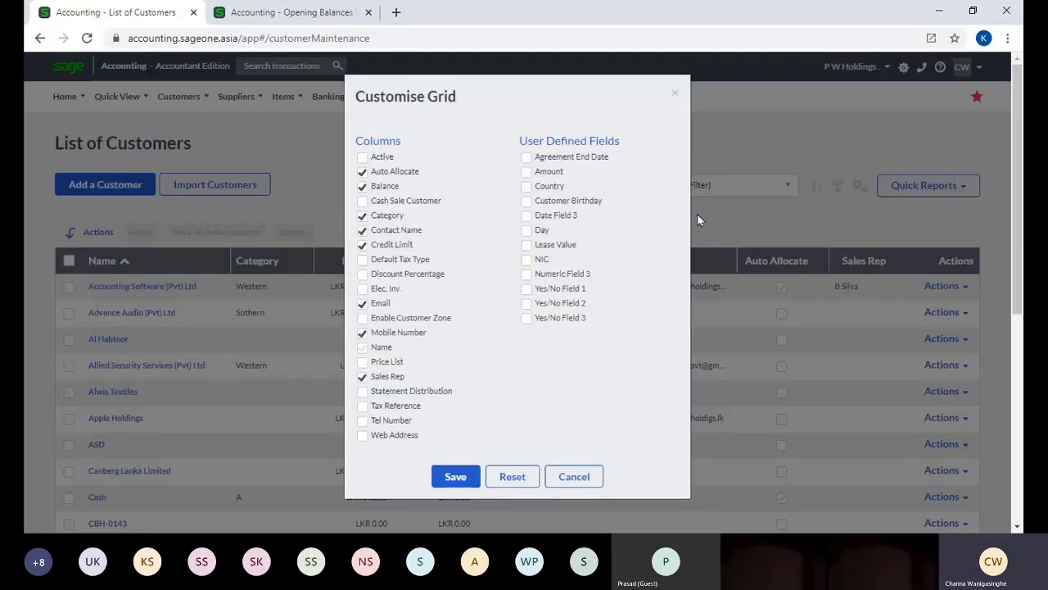
{"action": "left_click", "coordinate": [363, 174]}
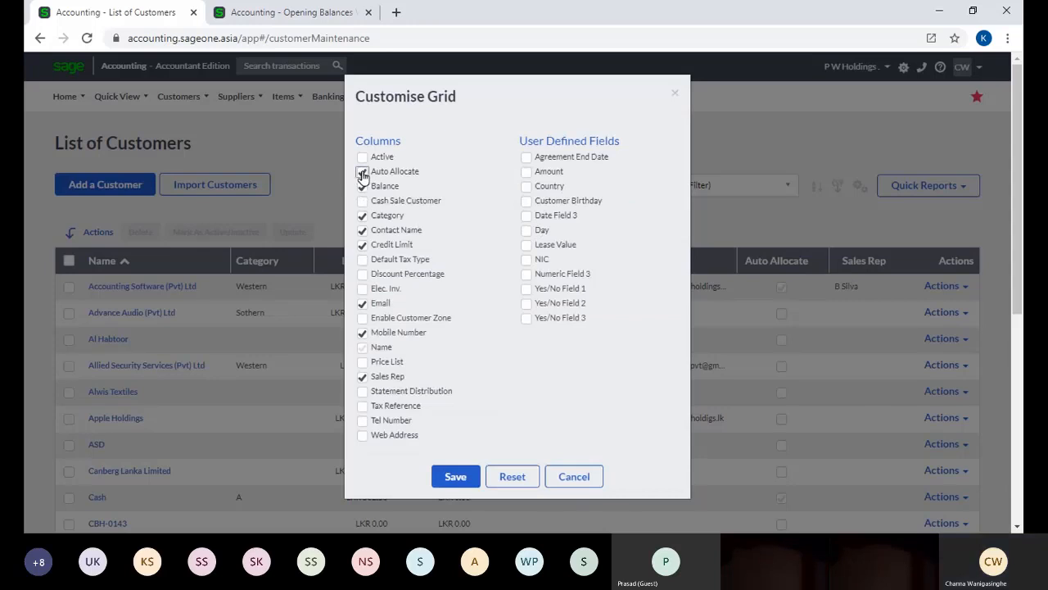
{"action": "left_click", "coordinate": [451, 475]}
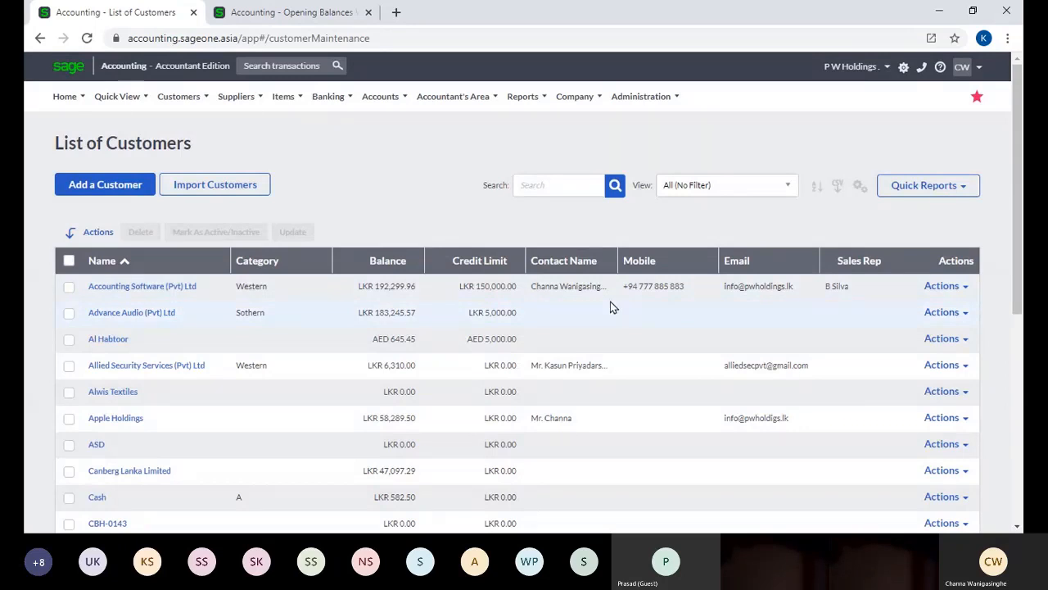
Switch to the Opening Balances browser tab and open the List of Customers there.
{"action": "left_click", "coordinate": [272, 7]}
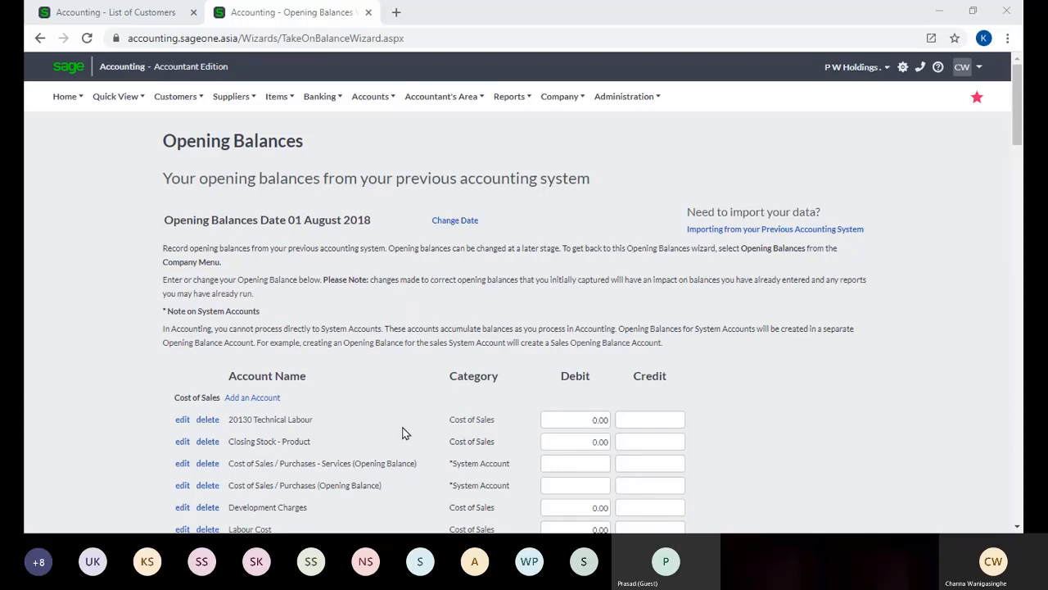
{"action": "key", "text": "alt+Tab"}
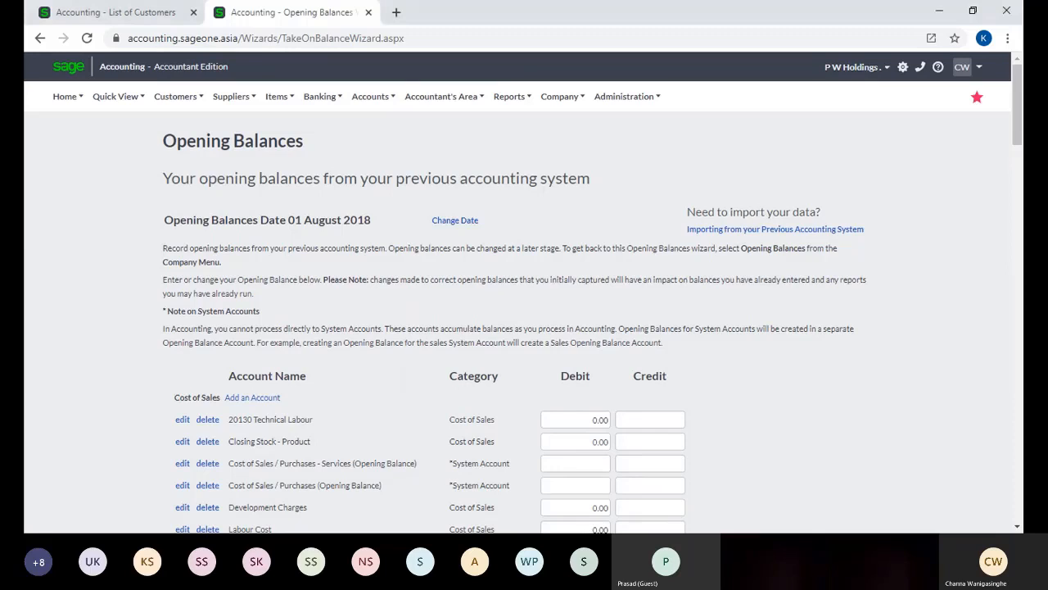
{"action": "left_click", "coordinate": [175, 96]}
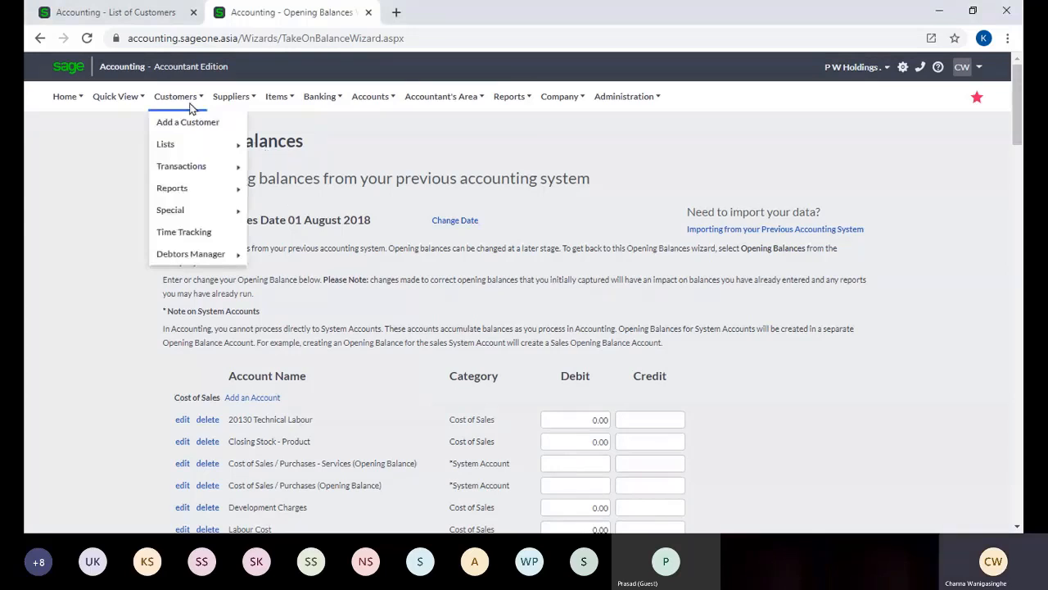
{"action": "mouse_move", "coordinate": [179, 144]}
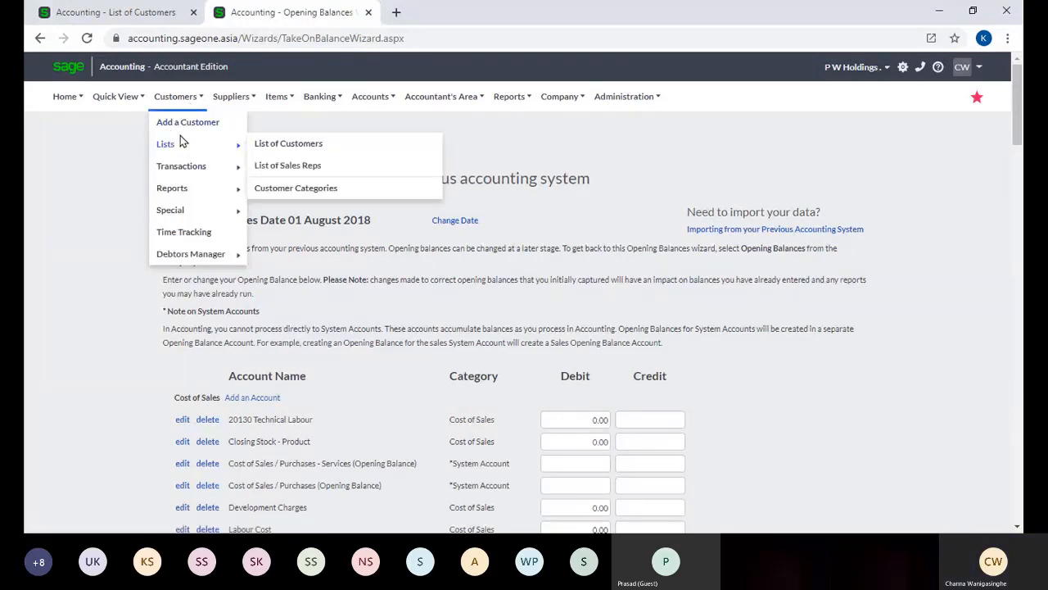
{"action": "left_click", "coordinate": [311, 144]}
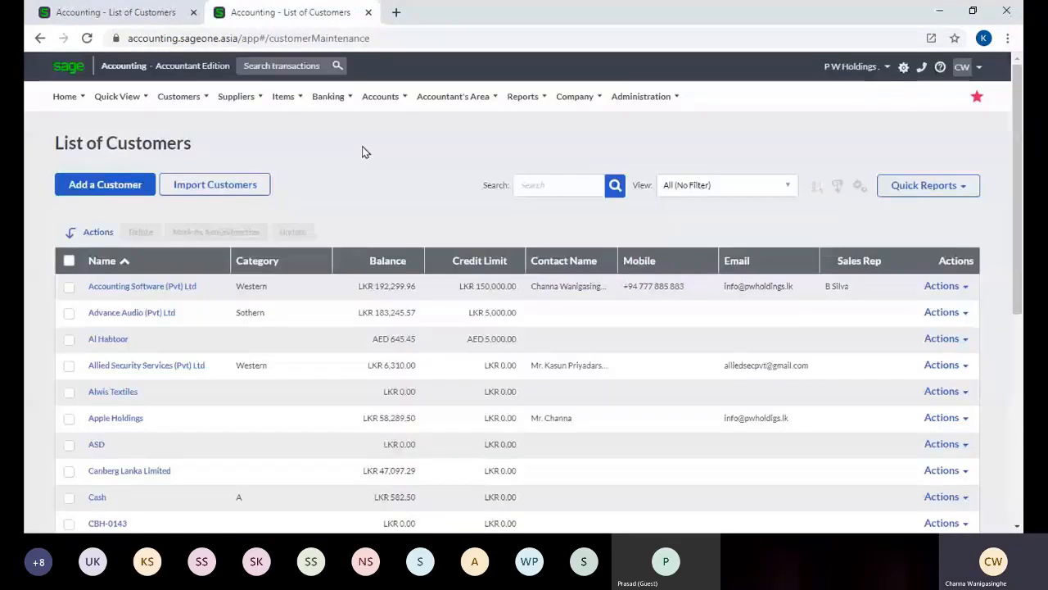
Open the Accounting Software (Pvt) Ltd customer record and examine the tax invoices behind its activity summary.
{"action": "left_click", "coordinate": [140, 288]}
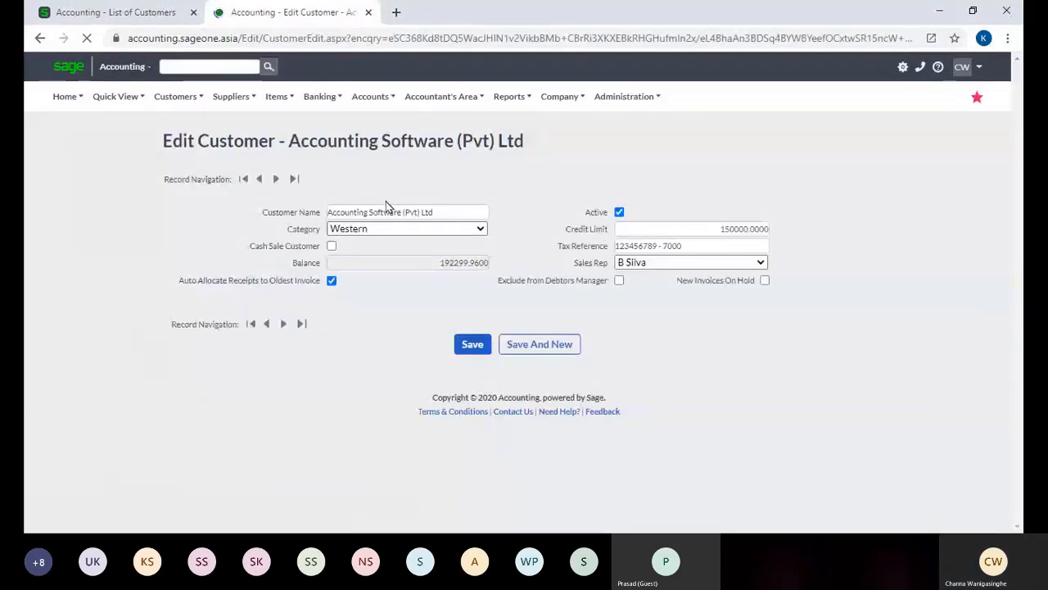
{"action": "left_click", "coordinate": [331, 326]}
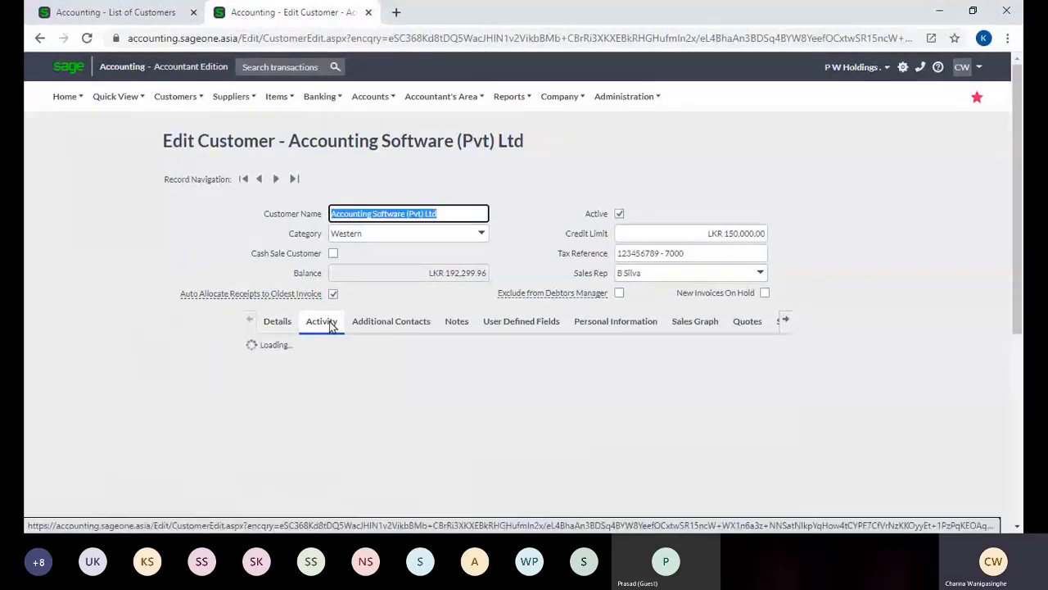
{"action": "scroll", "coordinate": [509, 364], "scroll_direction": "down", "scroll_amount": 3}
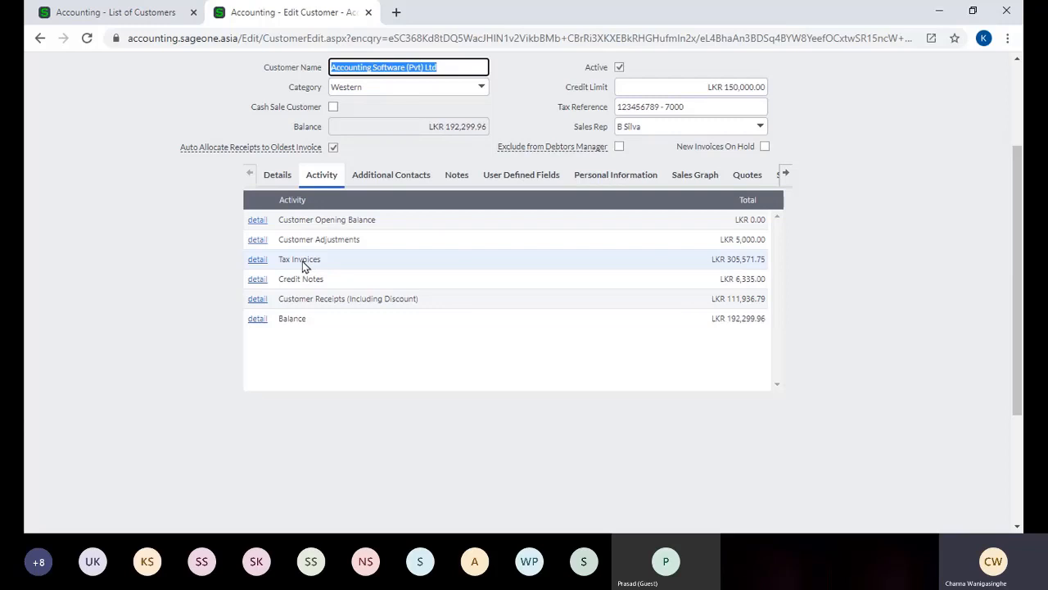
{"action": "left_click", "coordinate": [258, 260]}
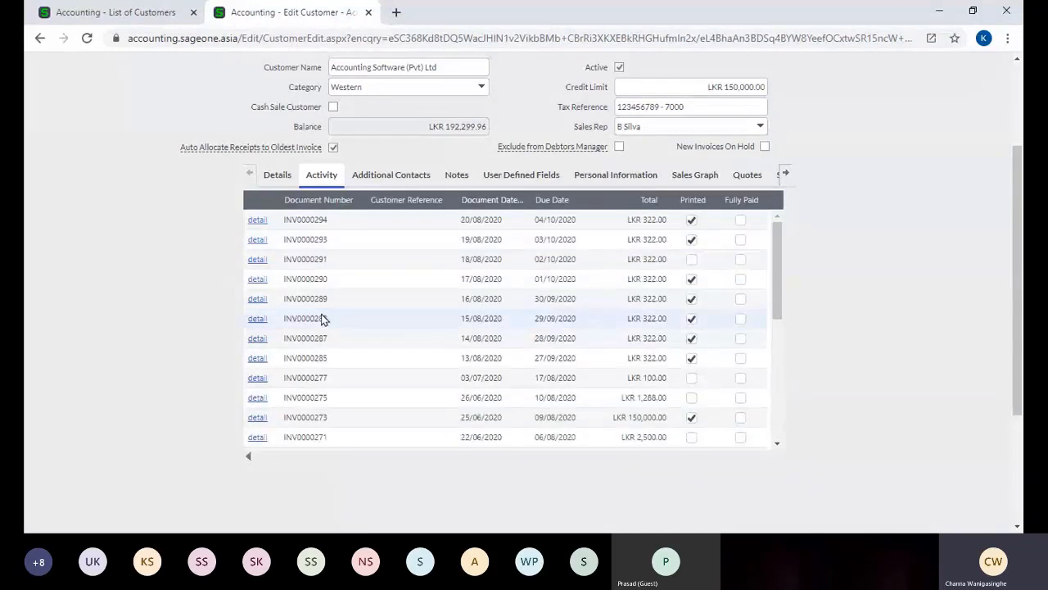
{"action": "scroll", "coordinate": [315, 300], "scroll_direction": "up", "scroll_amount": 2}
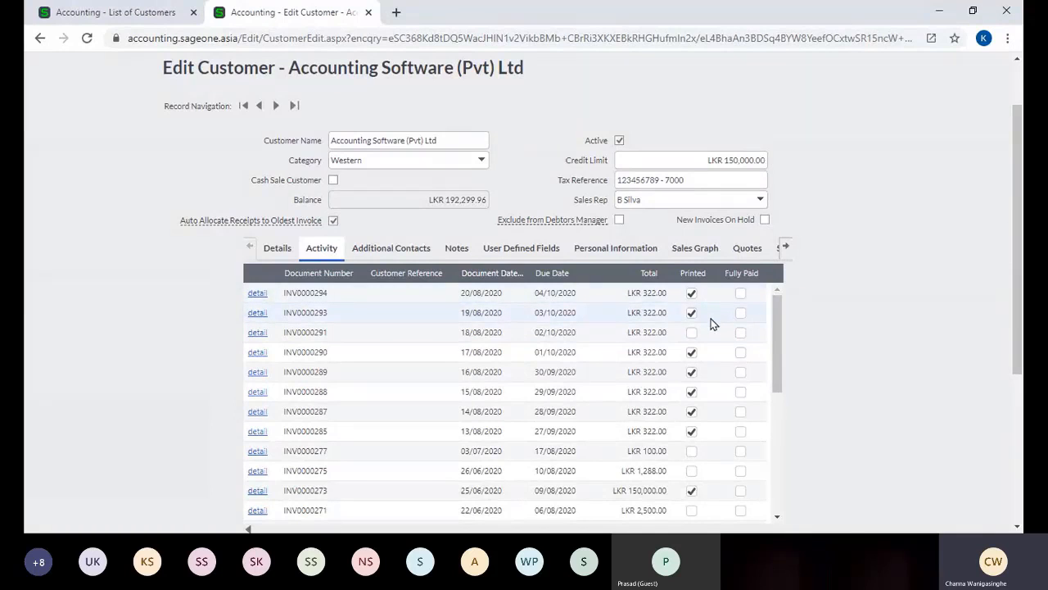
{"action": "scroll", "coordinate": [720, 328], "scroll_direction": "down", "scroll_amount": 10}
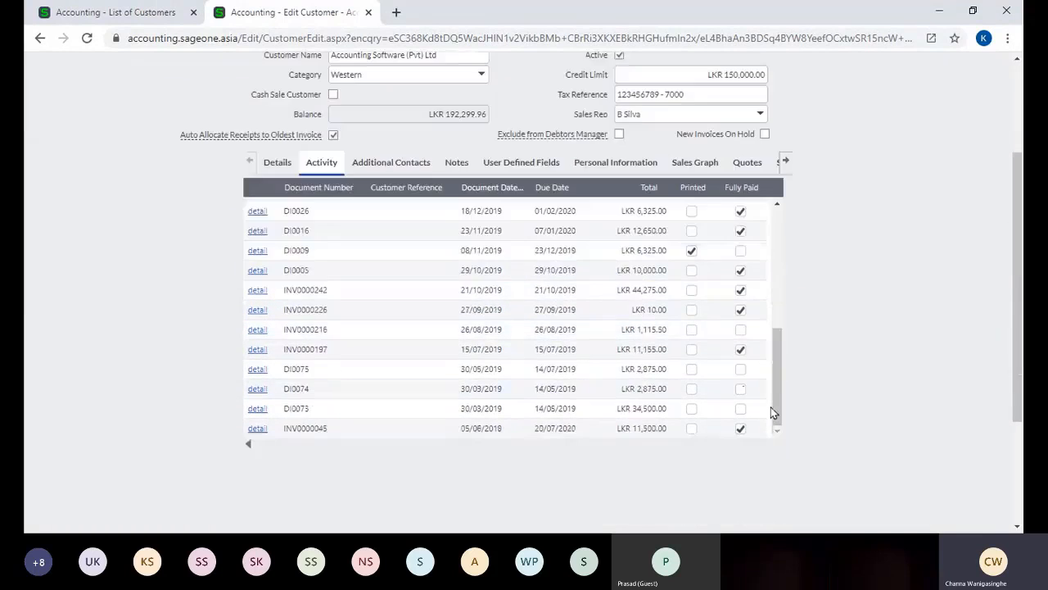
{"action": "scroll", "coordinate": [771, 407], "scroll_direction": "down", "scroll_amount": 2}
{"action": "scroll", "coordinate": [786, 414], "scroll_direction": "up", "scroll_amount": 3}
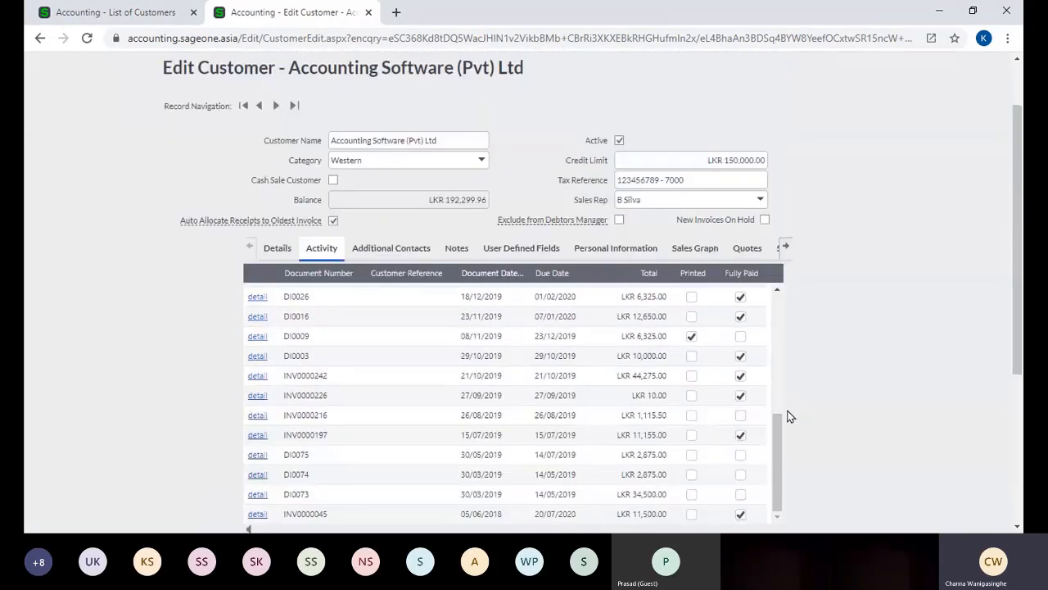
Show the customer's additional contacts and add a blank row for a second contact.
{"action": "left_click", "coordinate": [371, 253]}
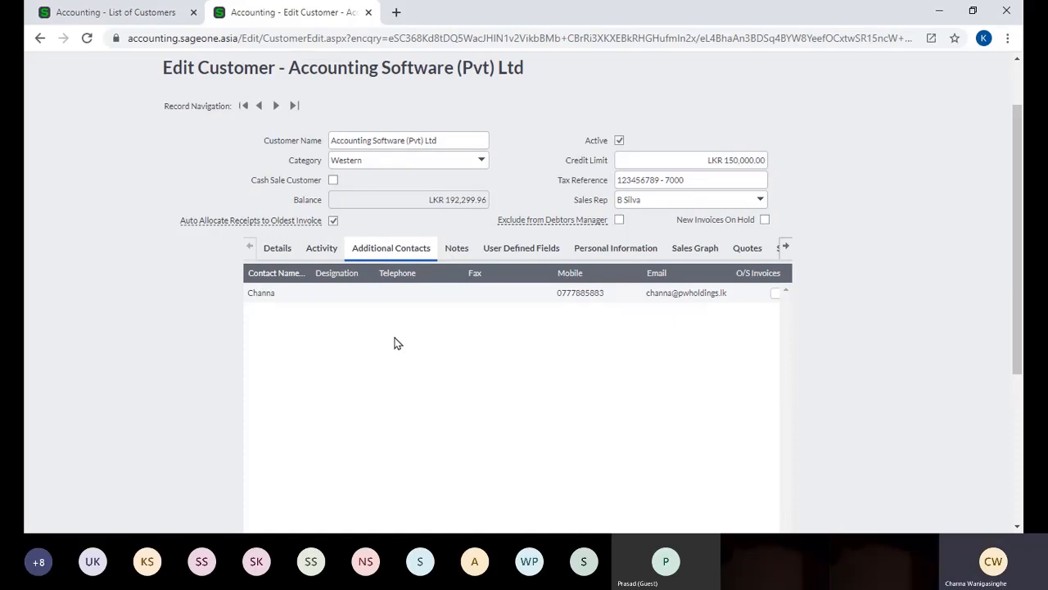
{"action": "scroll", "coordinate": [725, 366], "scroll_direction": "down", "scroll_amount": 2}
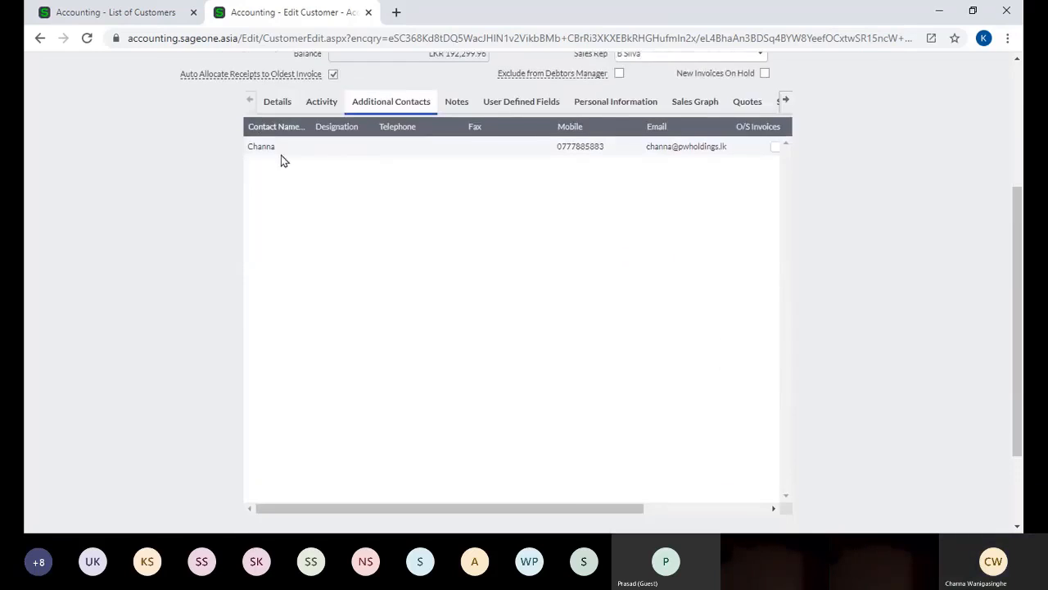
{"action": "mouse_move", "coordinate": [725, 515]}
{"action": "left_mouse_down"}
{"action": "mouse_move", "coordinate": [636, 516]}
{"action": "mouse_move", "coordinate": [721, 515]}
{"action": "left_mouse_up"}
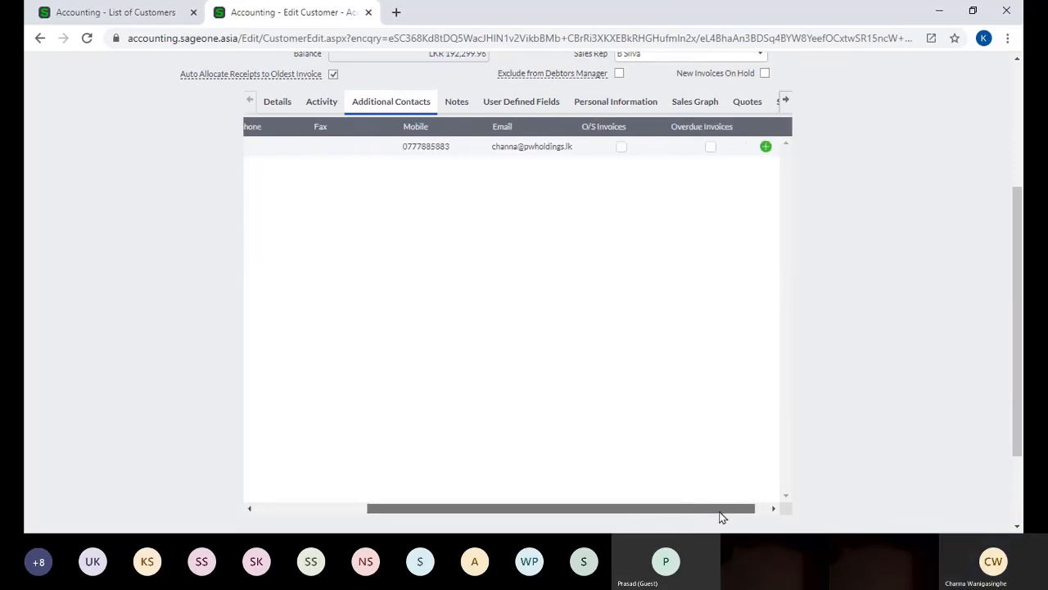
{"action": "left_click", "coordinate": [759, 149]}
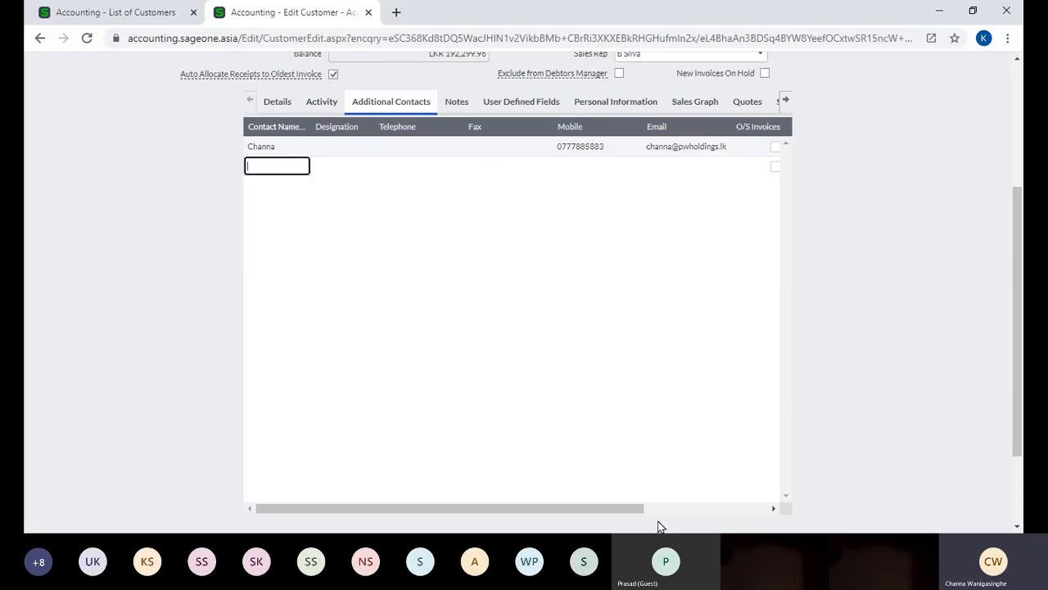
{"action": "scroll", "coordinate": [686, 325], "scroll_direction": "down", "scroll_amount": 2}
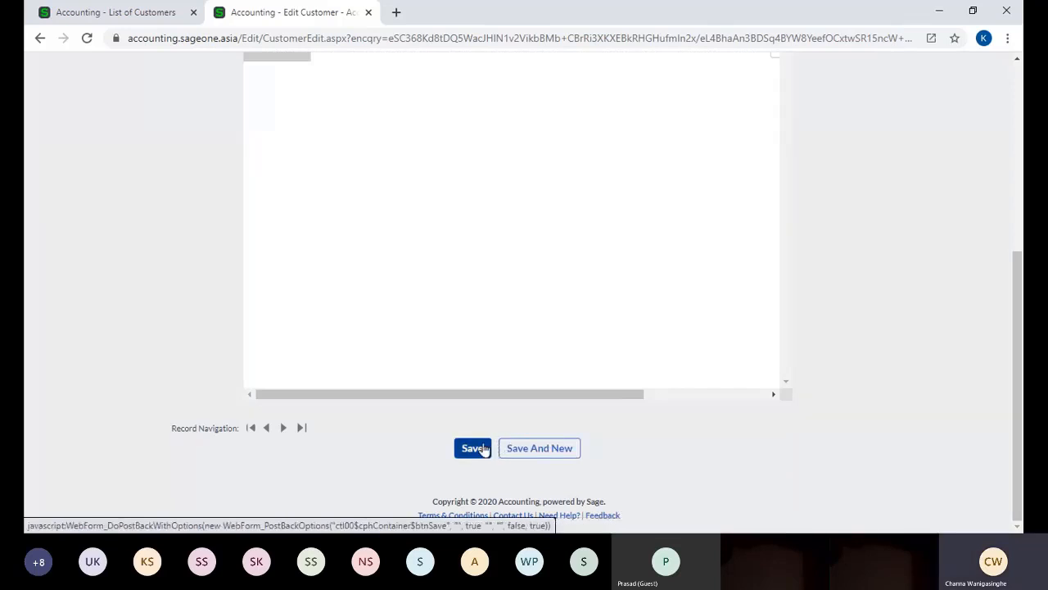
{"action": "scroll", "coordinate": [727, 290], "scroll_direction": "up", "scroll_amount": 3}
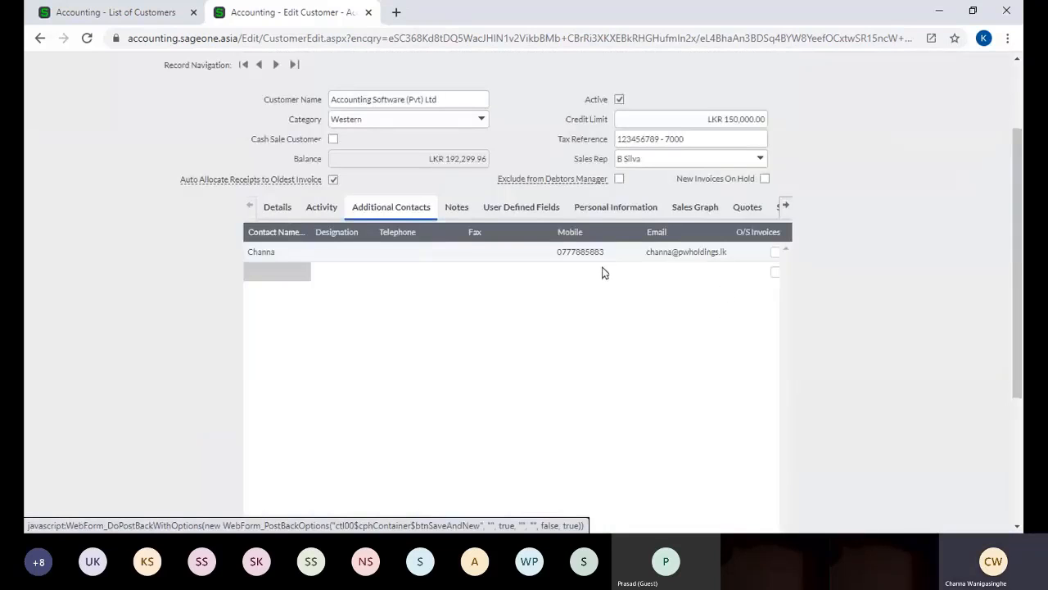
Check the customer's main contact details, and add another blank row to the additional contacts.
{"action": "left_click", "coordinate": [277, 207]}
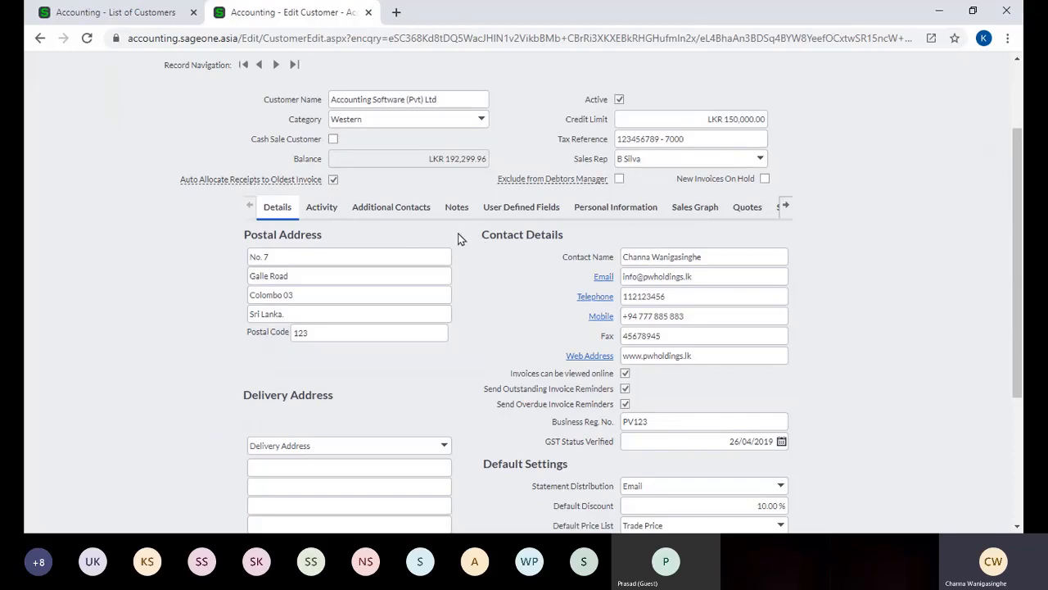
{"action": "left_click", "coordinate": [383, 220]}
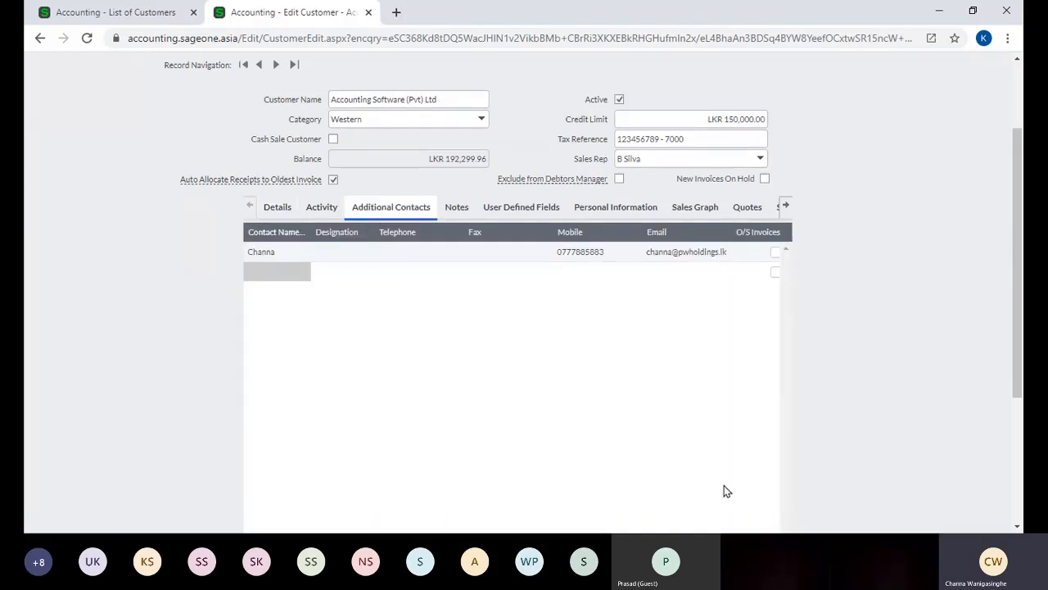
{"action": "scroll", "coordinate": [724, 463], "scroll_direction": "down", "scroll_amount": 1}
{"action": "scroll", "coordinate": [723, 464], "scroll_direction": "down", "scroll_amount": 2}
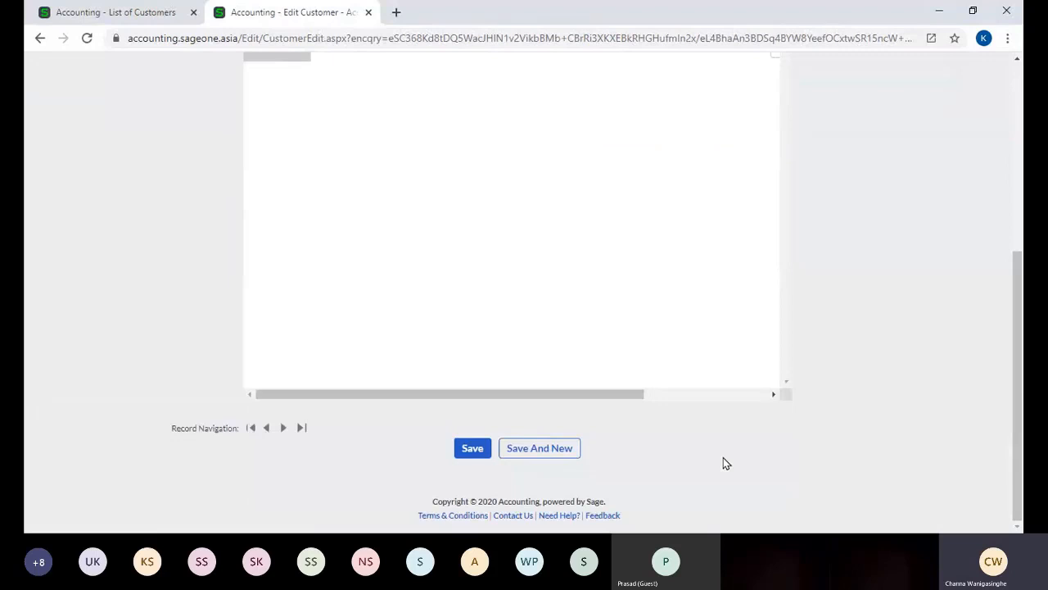
{"action": "left_click", "coordinate": [694, 400]}
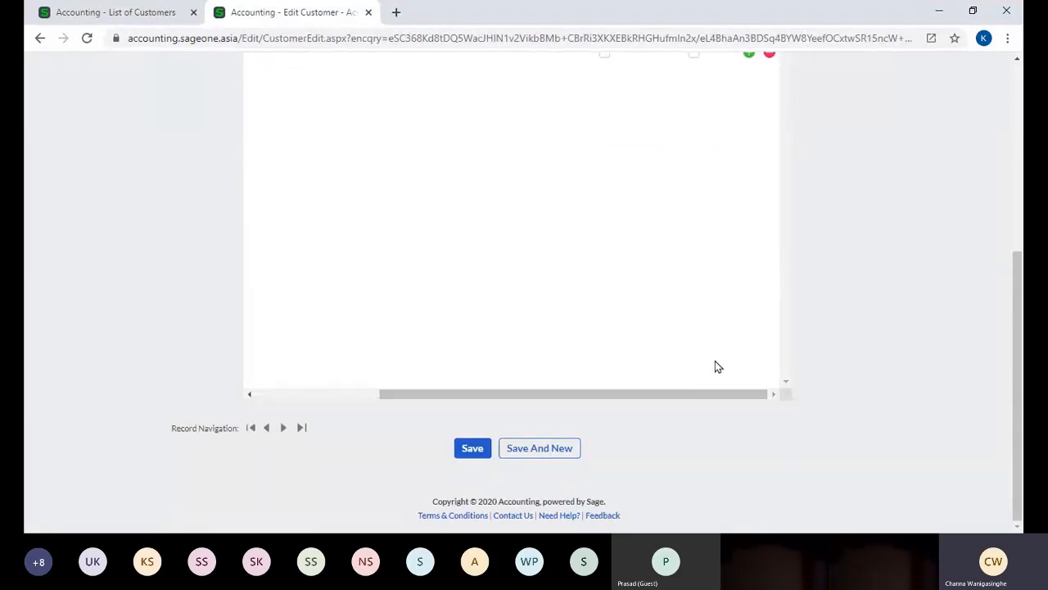
{"action": "scroll", "coordinate": [716, 367], "scroll_direction": "up", "scroll_amount": 1}
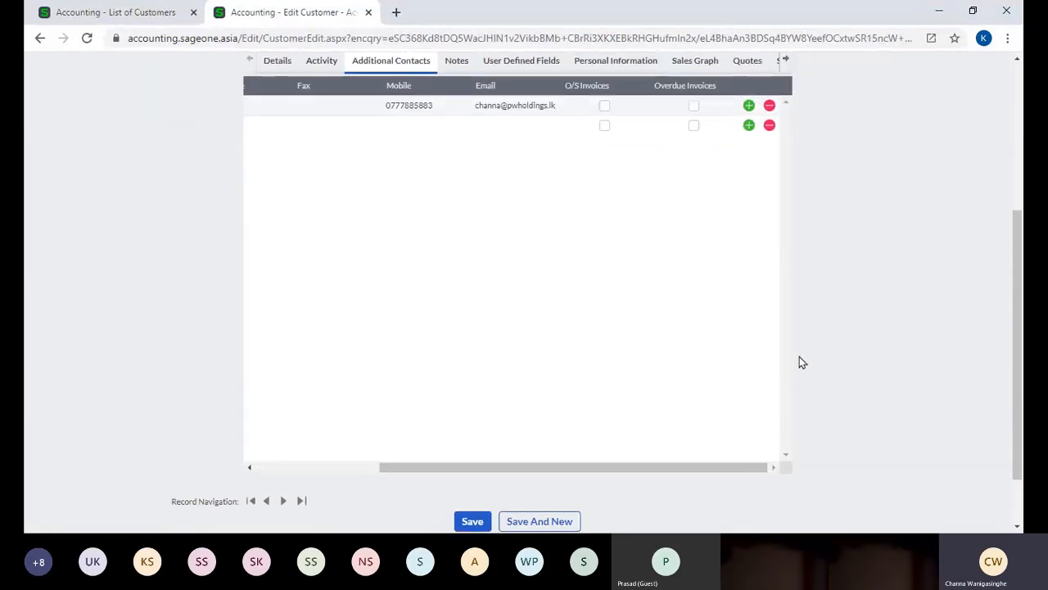
{"action": "left_click", "coordinate": [748, 127]}
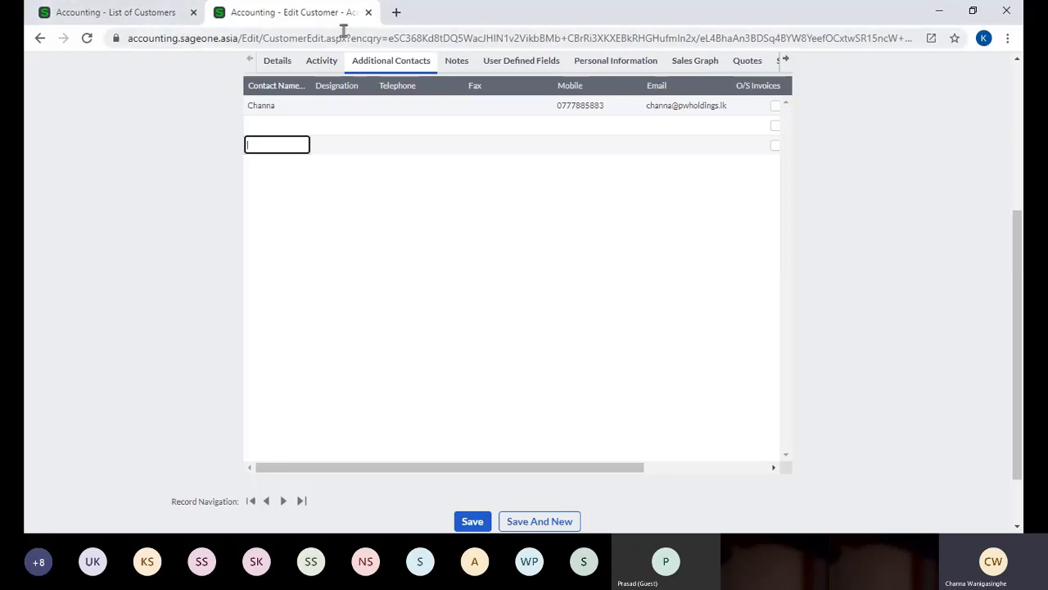
Duplicate the customer record's browser tab and open the Customer Tax Invoices list in the copy.
{"action": "right_click", "coordinate": [282, 10]}
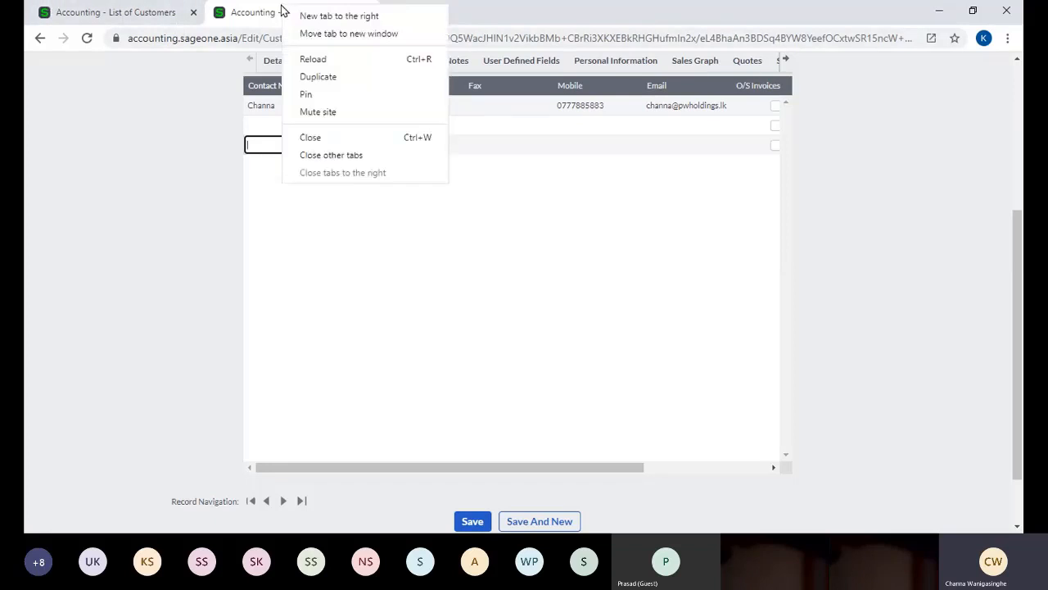
{"action": "left_click", "coordinate": [324, 82]}
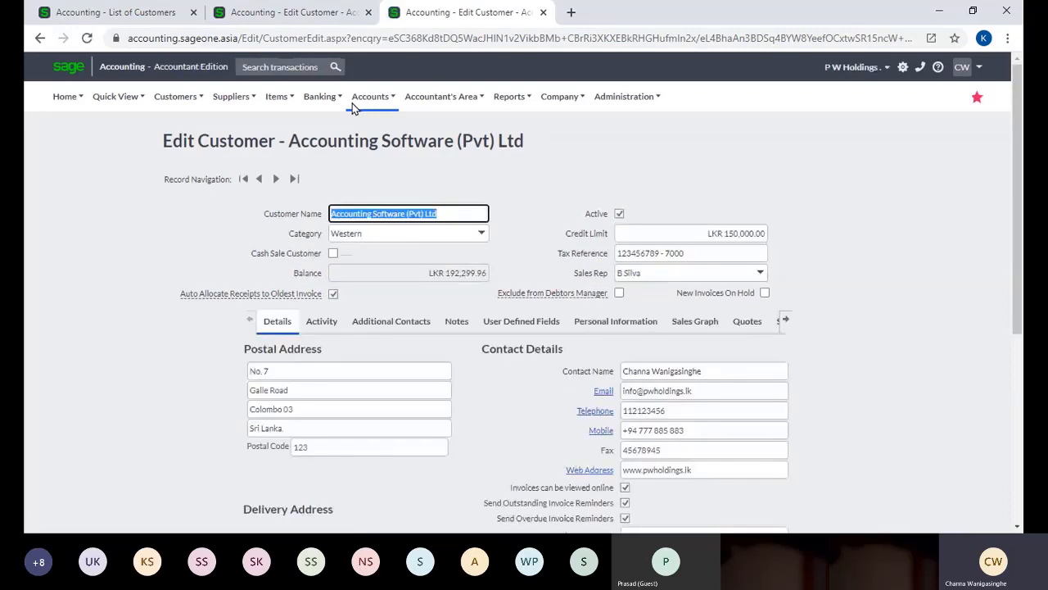
{"action": "mouse_move", "coordinate": [175, 96]}
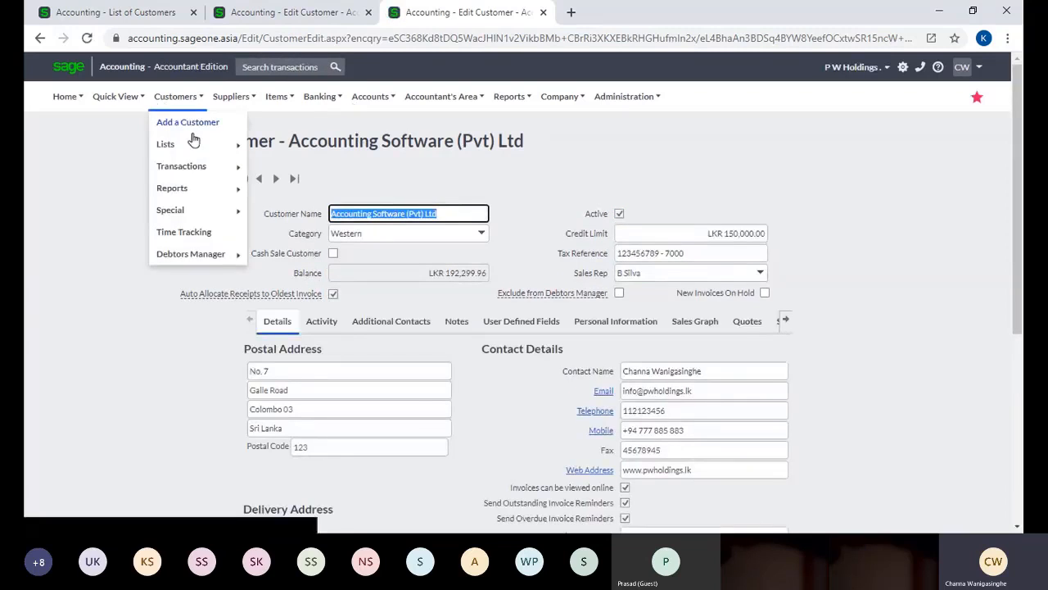
{"action": "mouse_move", "coordinate": [197, 167]}
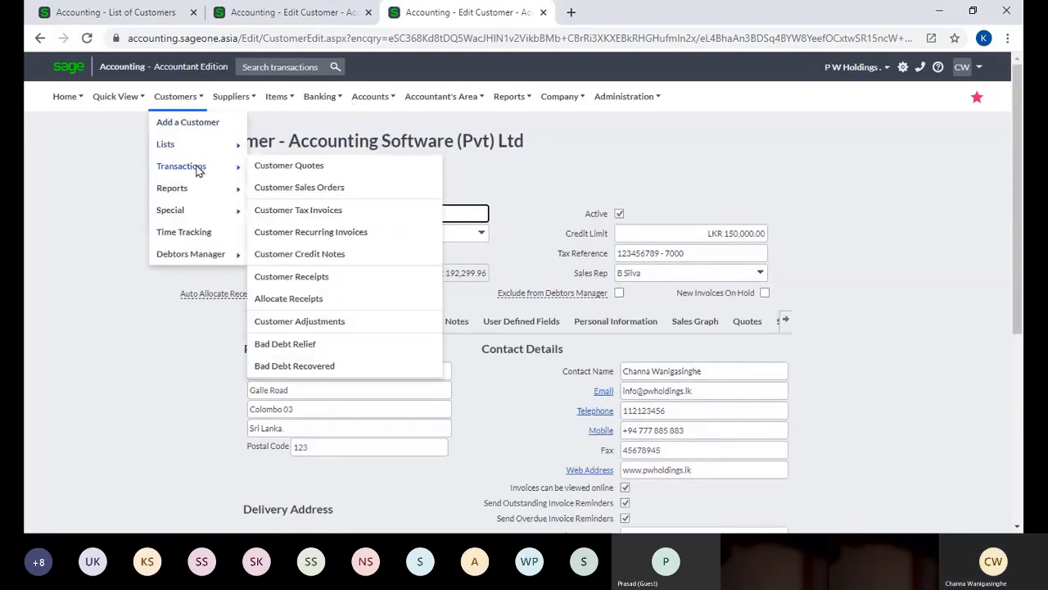
{"action": "left_click", "coordinate": [293, 211]}
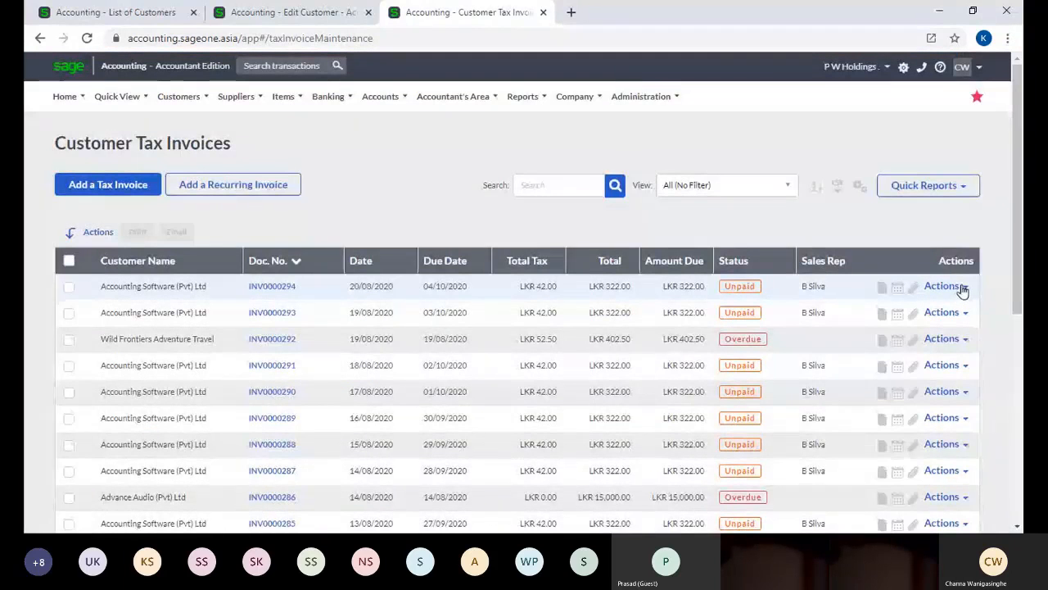
Open the email form for invoice INV0000294, check its selectable additional contacts, and close the form without sending.
{"action": "left_click", "coordinate": [964, 292]}
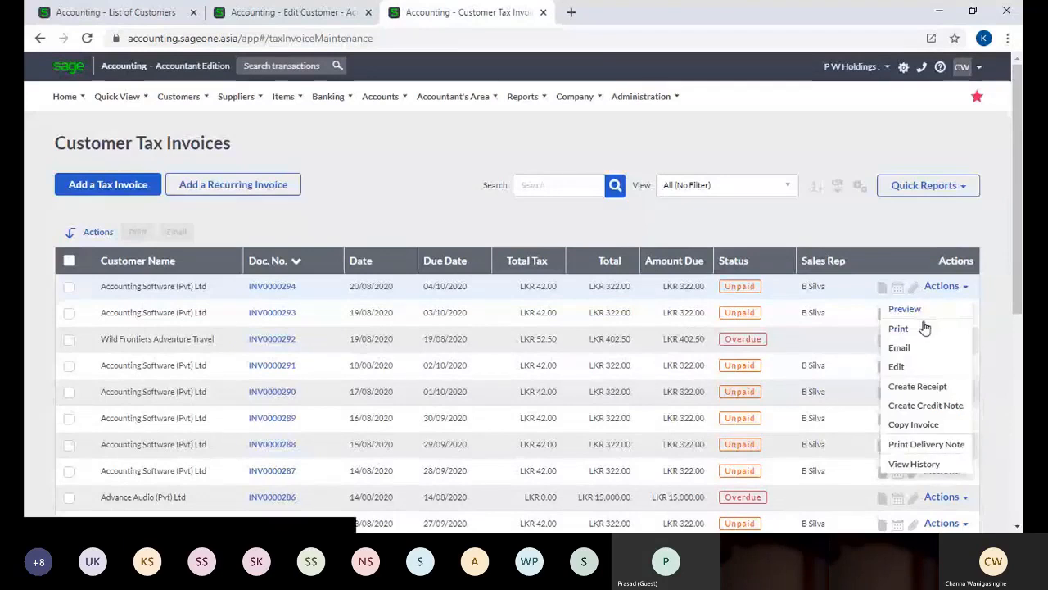
{"action": "left_click", "coordinate": [916, 350]}
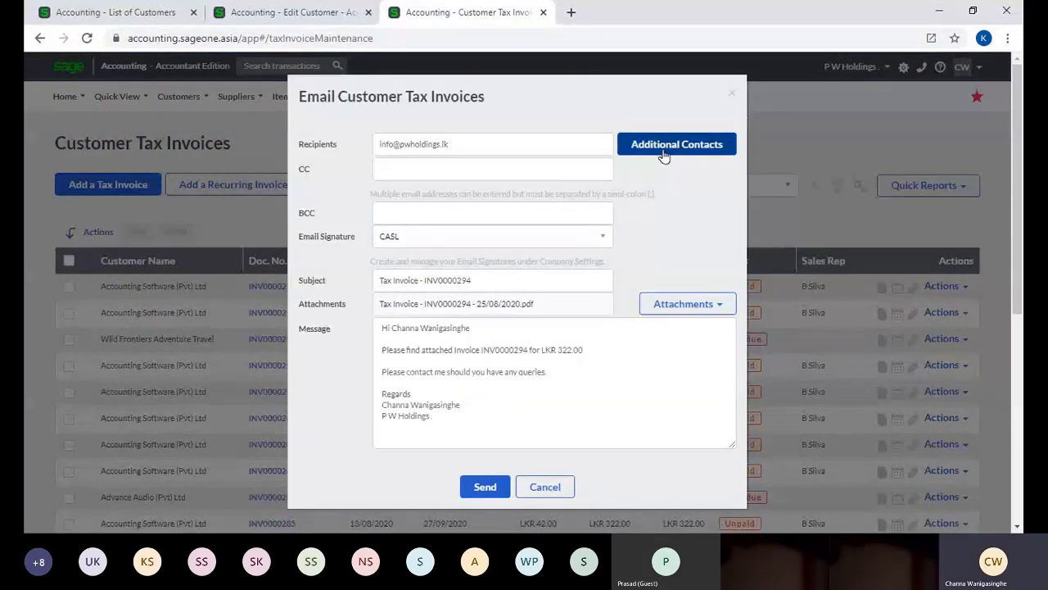
{"action": "left_click", "coordinate": [664, 154]}
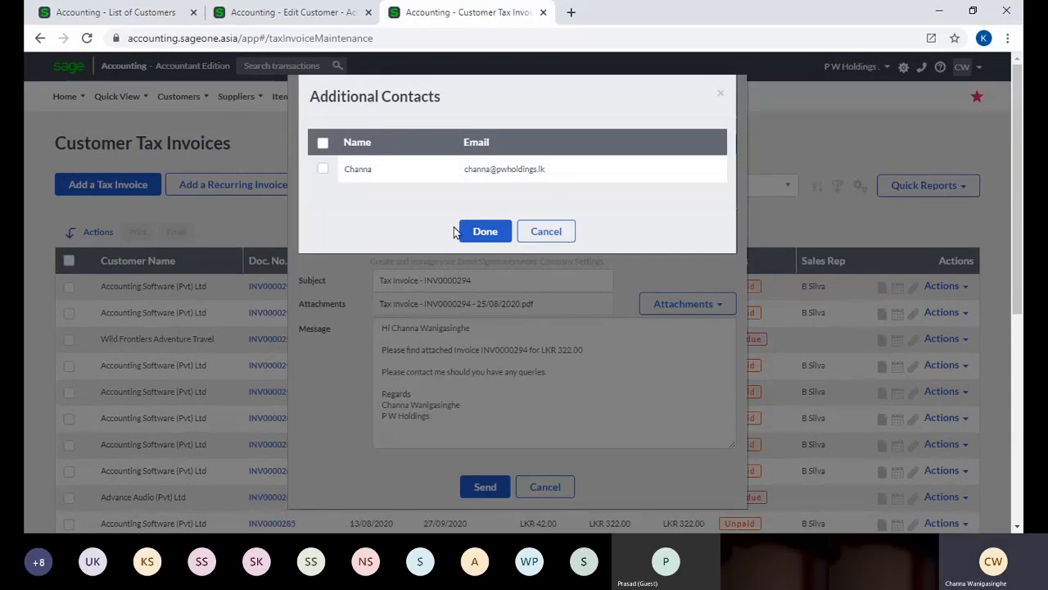
{"action": "left_click", "coordinate": [546, 237]}
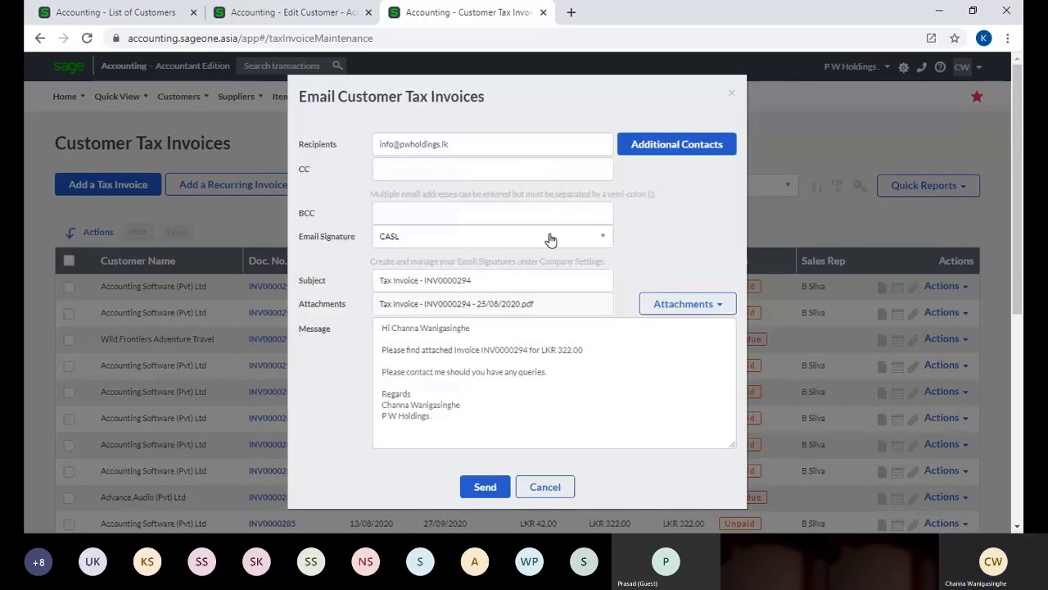
{"action": "left_click", "coordinate": [732, 94]}
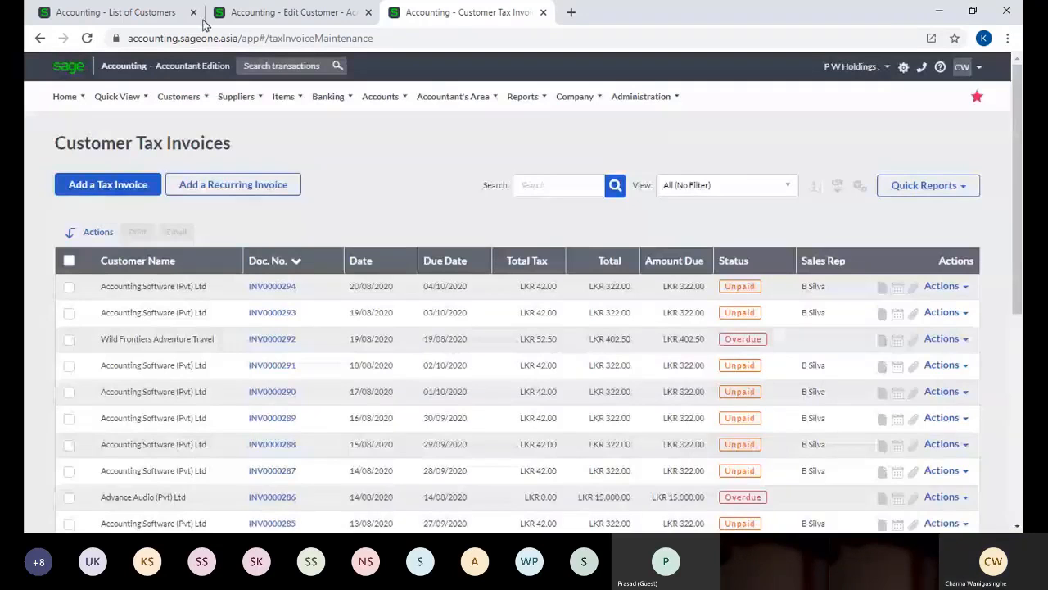
Return to the Accounting Software (Pvt) Ltd customer record and show its notes.
{"action": "left_click", "coordinate": [246, 13]}
{"action": "scroll", "coordinate": [379, 244], "scroll_direction": "up", "scroll_amount": 2}
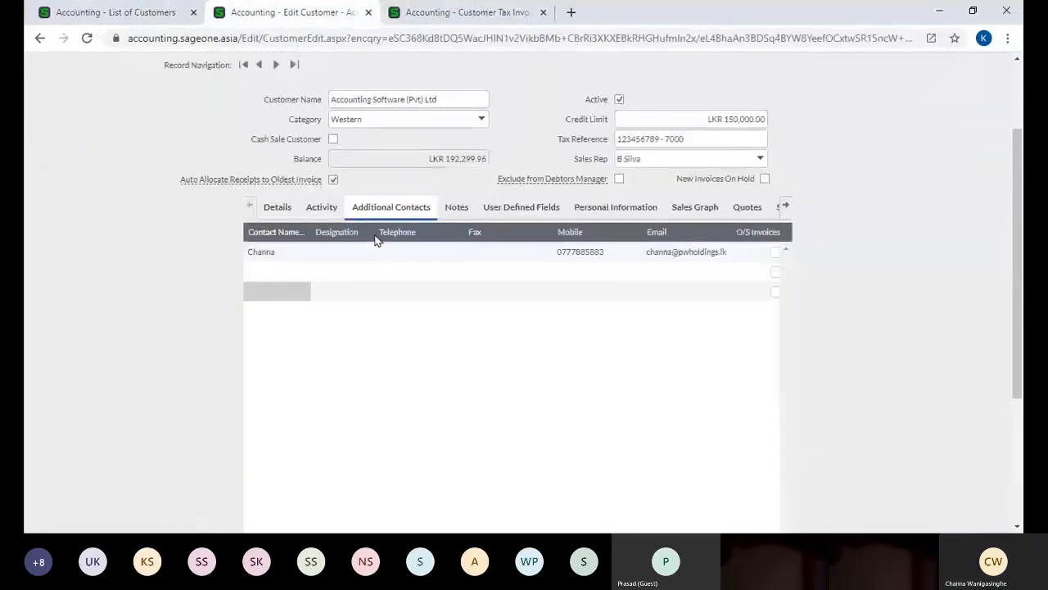
{"action": "left_click", "coordinate": [455, 213]}
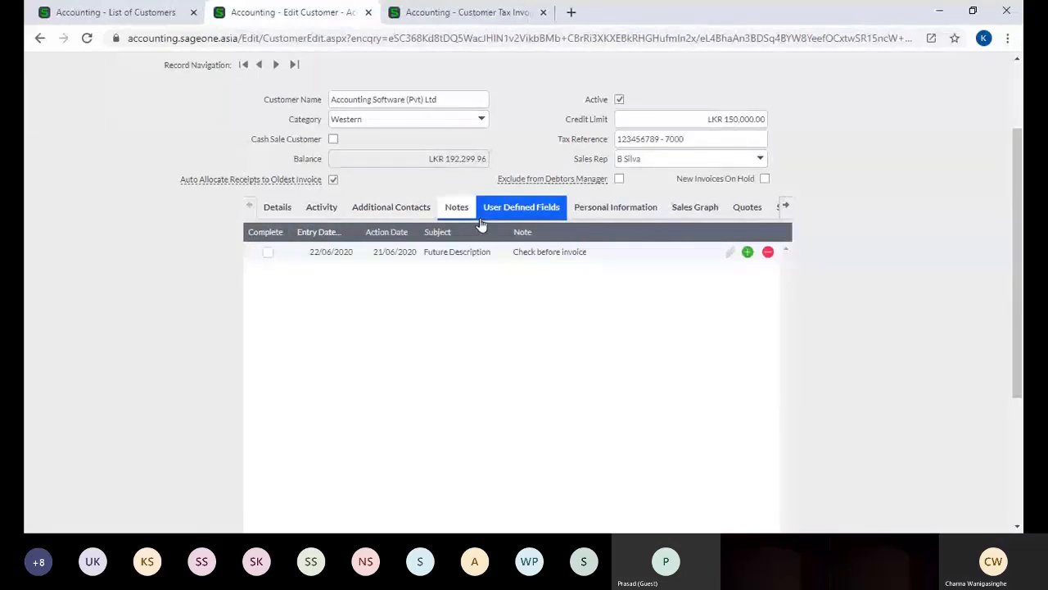
Open the main Dashboard in place of the Customer Tax Invoices list and review its To Do List.
{"action": "left_click", "coordinate": [488, 16]}
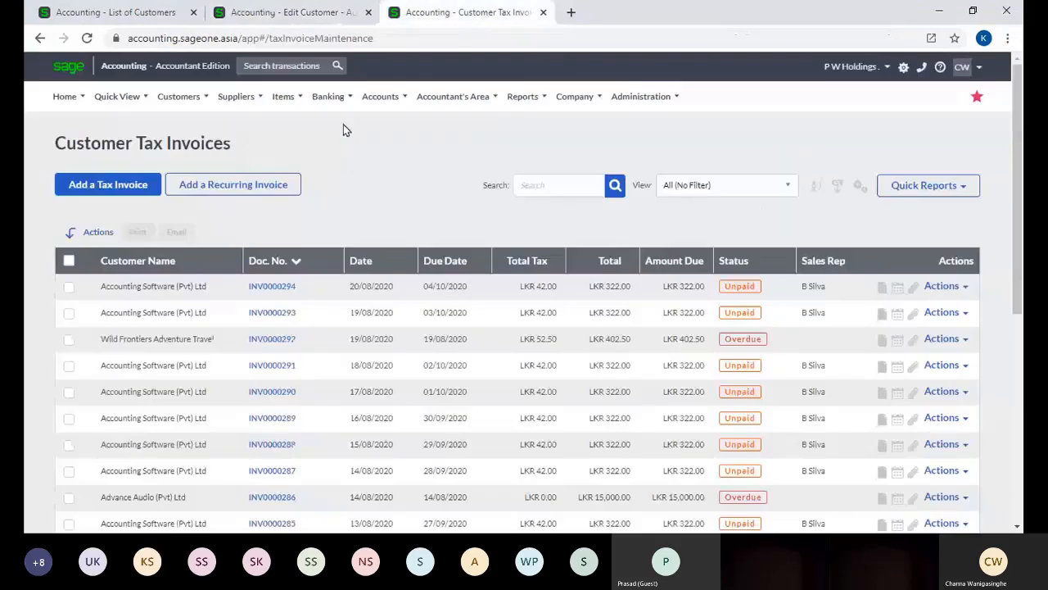
{"action": "mouse_move", "coordinate": [575, 100]}
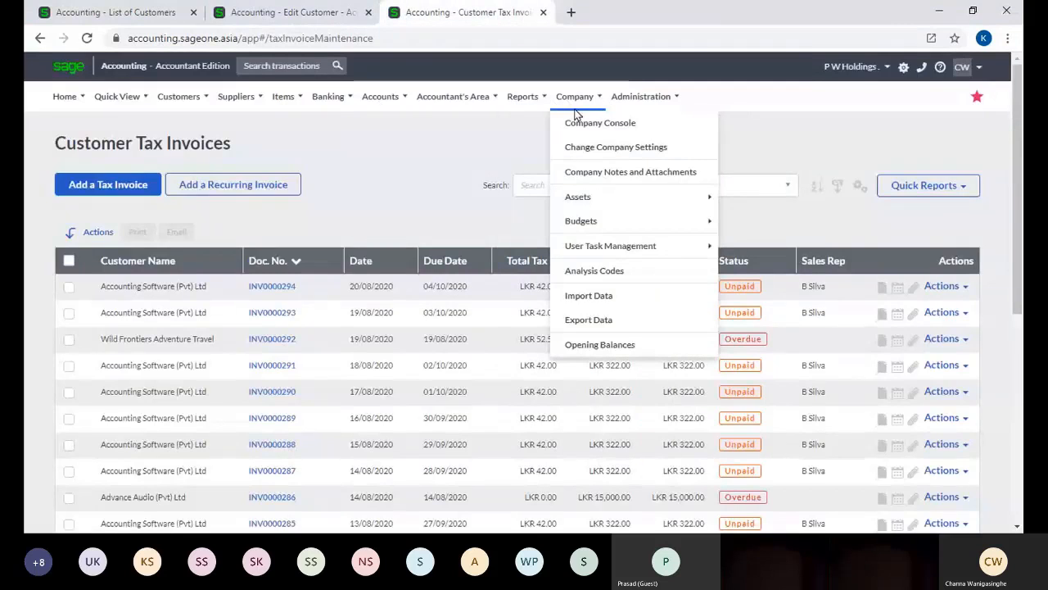
{"action": "mouse_move", "coordinate": [65, 97]}
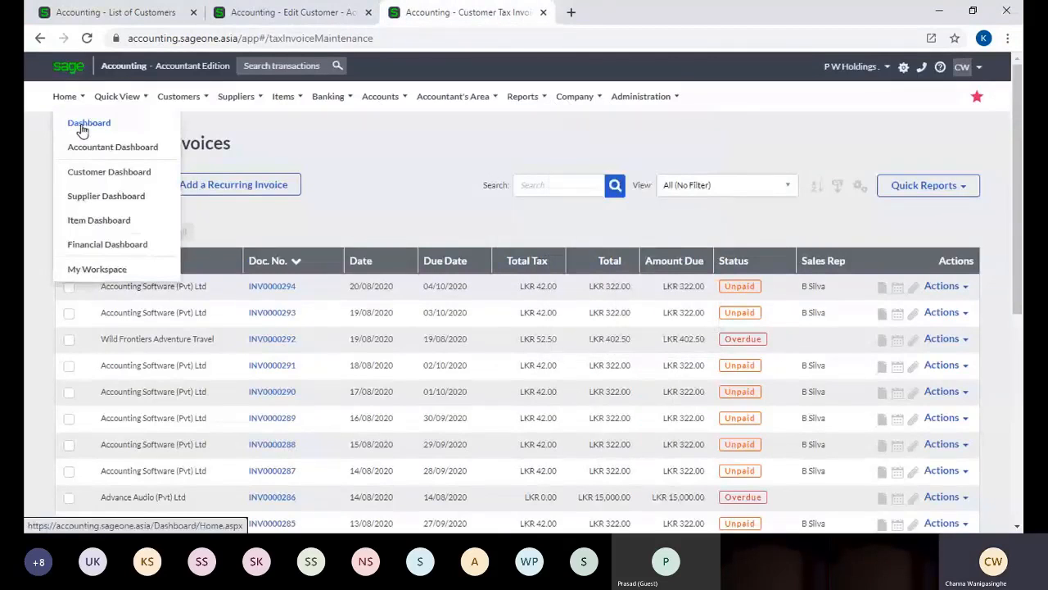
{"action": "left_click", "coordinate": [82, 127]}
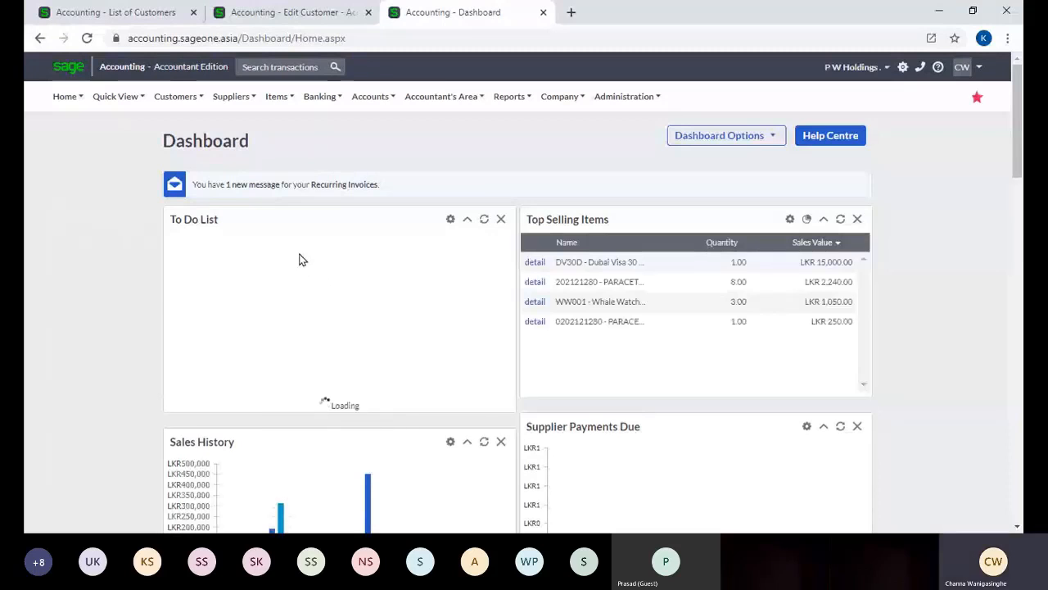
{"action": "scroll", "coordinate": [327, 318], "scroll_direction": "up", "scroll_amount": 2}
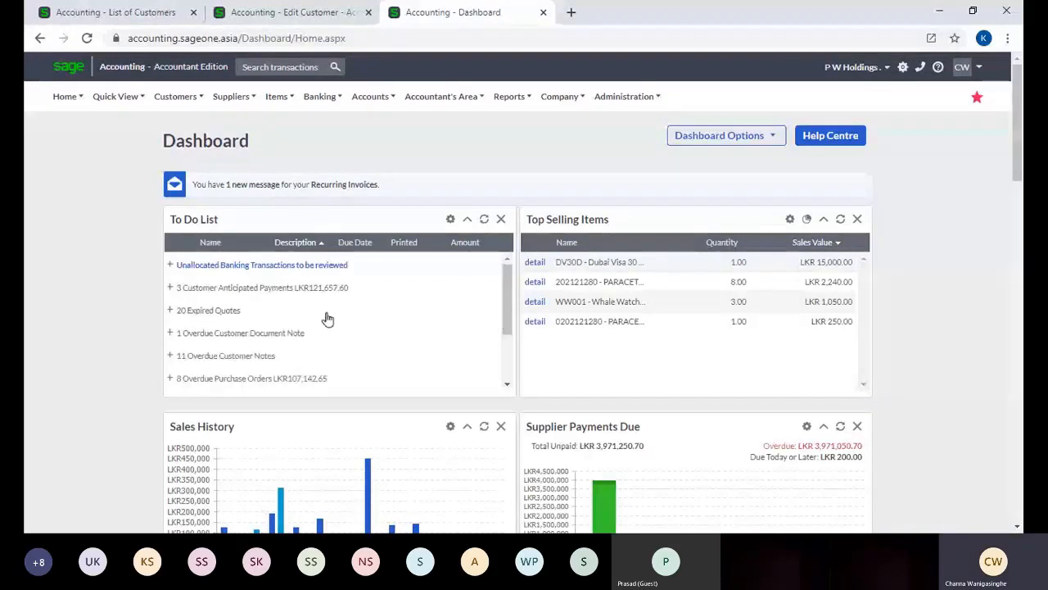
{"action": "scroll", "coordinate": [435, 186], "scroll_direction": "down", "scroll_amount": 1}
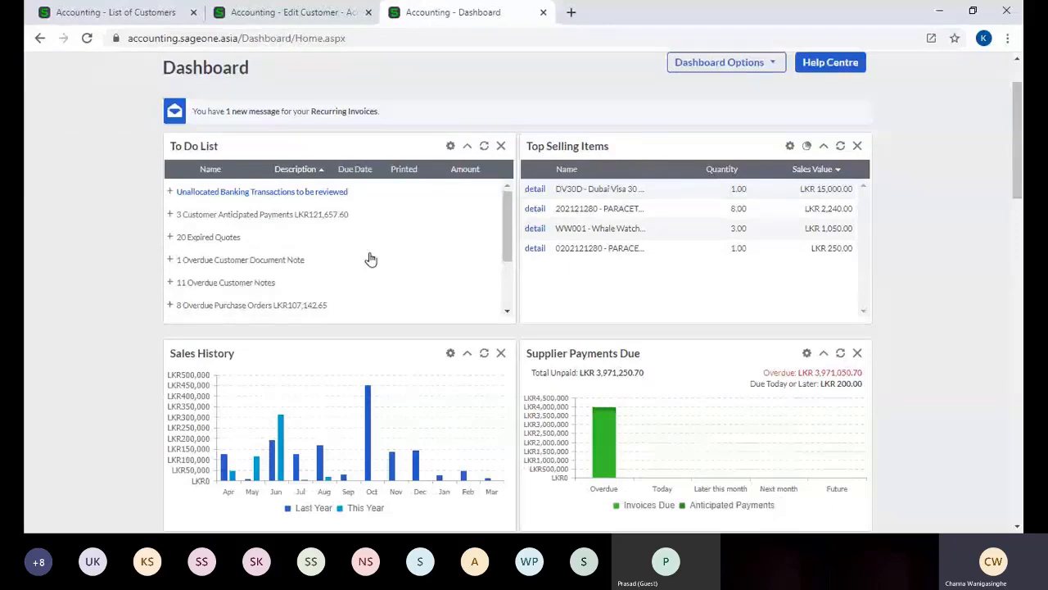
{"action": "left_click", "coordinate": [311, 14]}
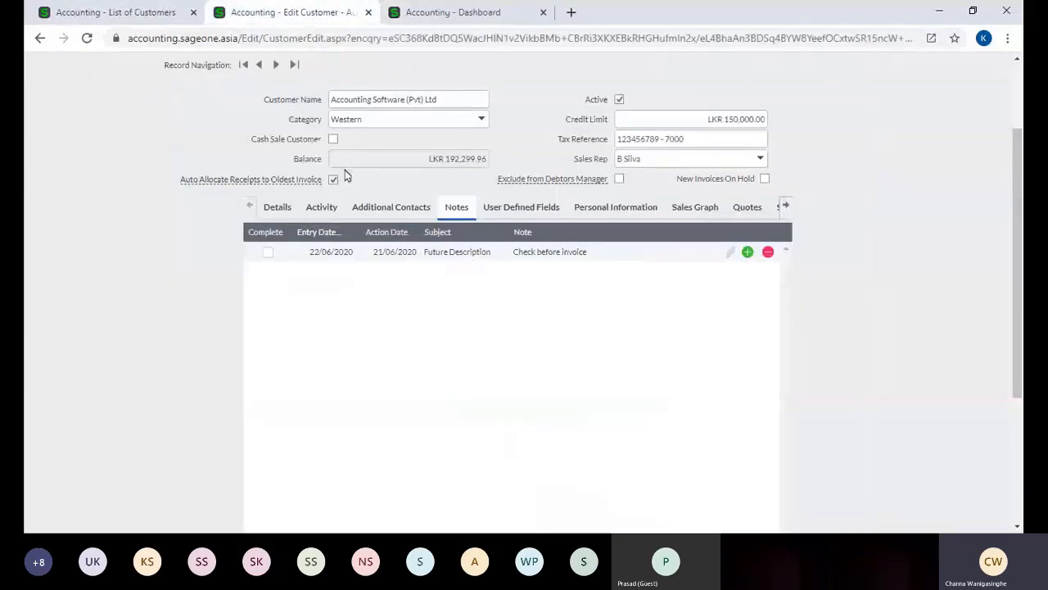
{"action": "left_click", "coordinate": [98, 13]}
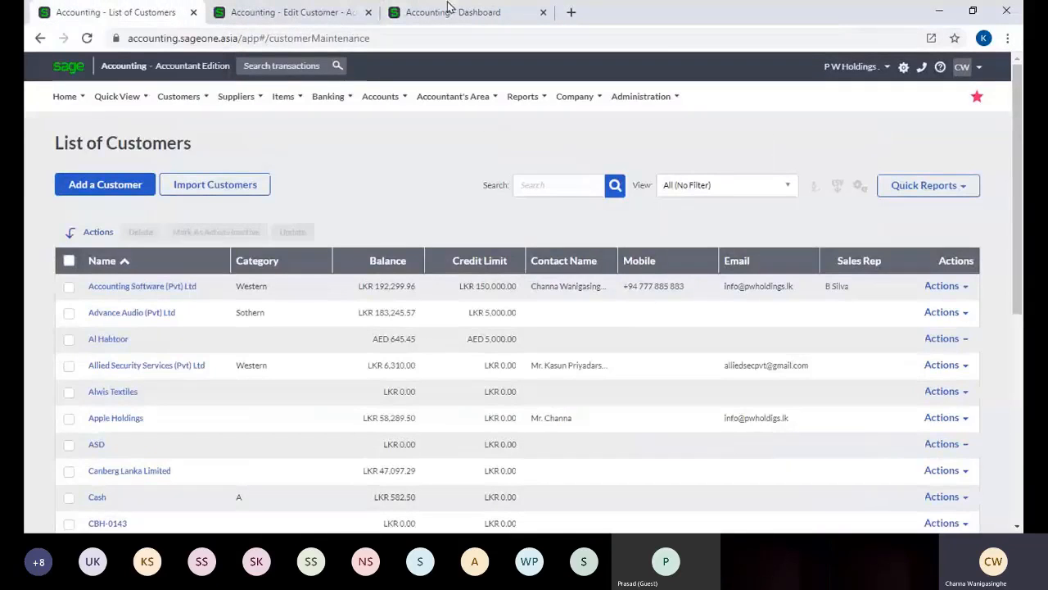
{"action": "left_click", "coordinate": [448, 10]}
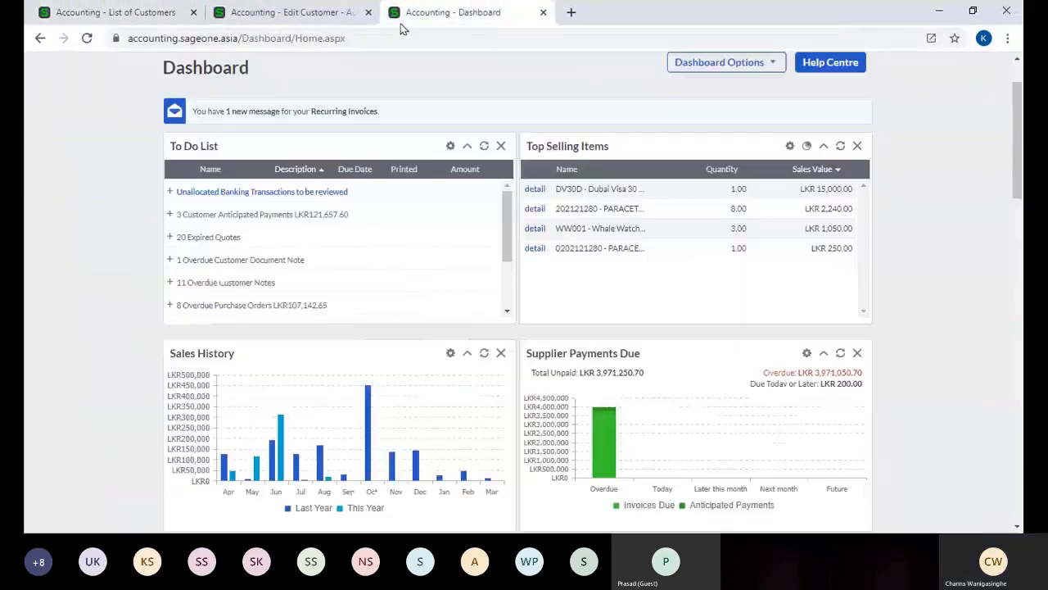
Add a second note to the Accounting Software (Pvt) Ltd record with action date 31/08/2020 and subject "Meeting".
{"action": "left_click", "coordinate": [231, 16]}
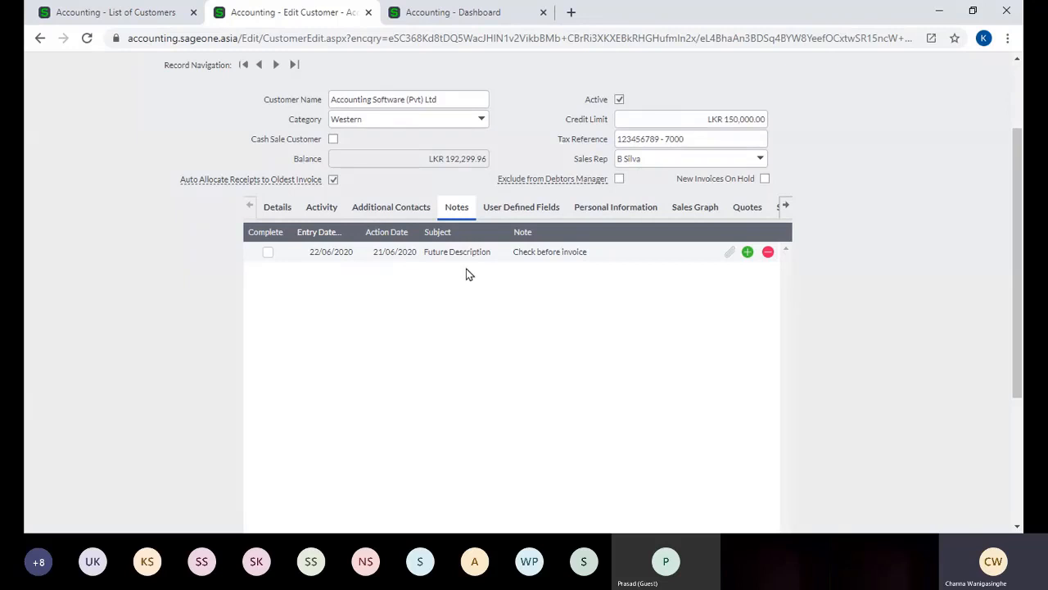
{"action": "left_click", "coordinate": [748, 254]}
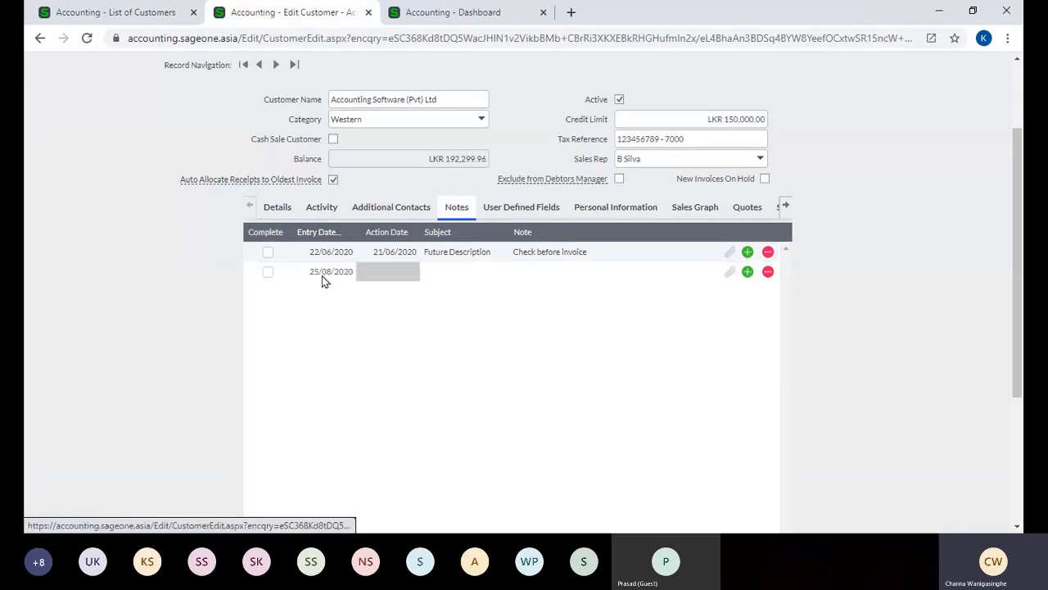
{"action": "left_click", "coordinate": [403, 273]}
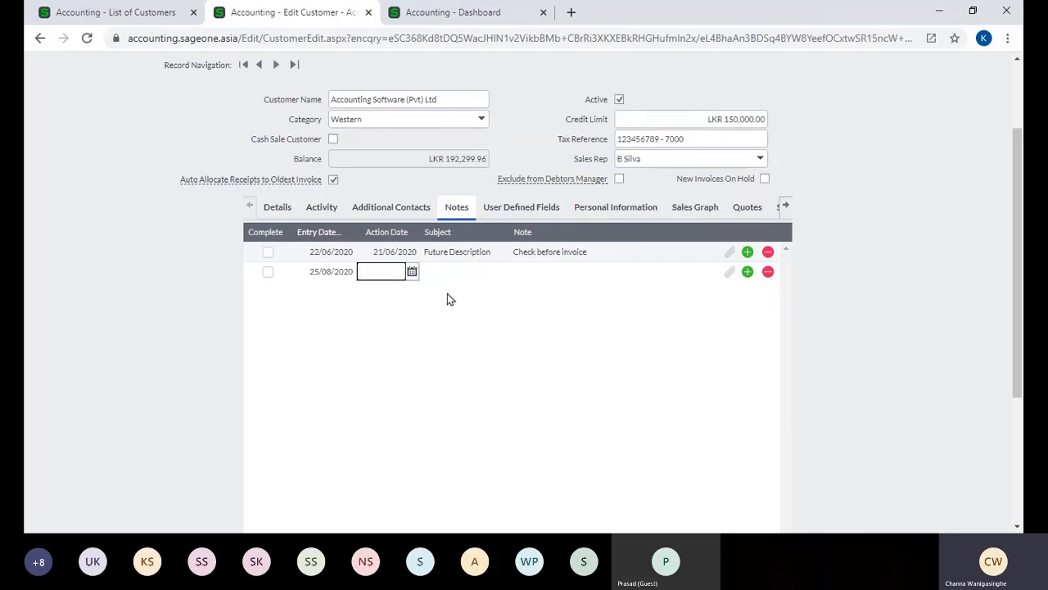
{"action": "type", "text": "31/"}
{"action": "left_click", "coordinate": [412, 271]}
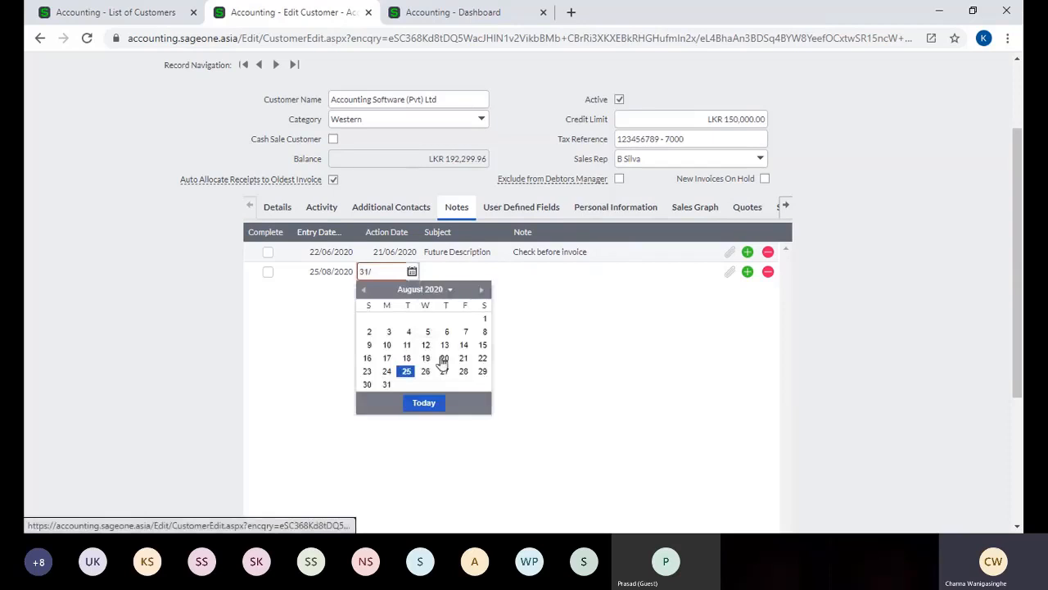
{"action": "left_click", "coordinate": [387, 384]}
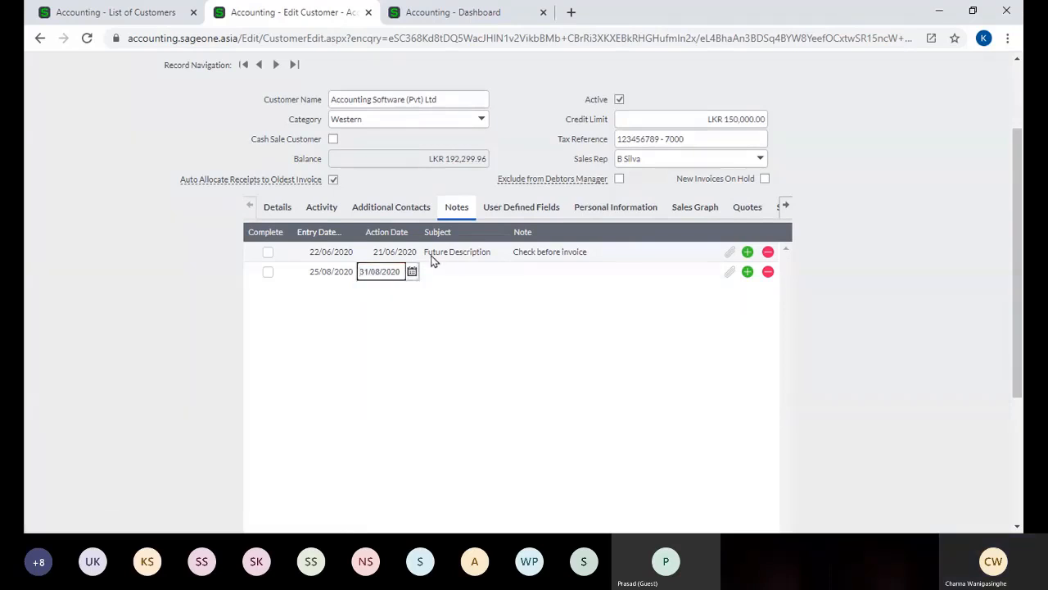
{"action": "key", "text": "Tab"}
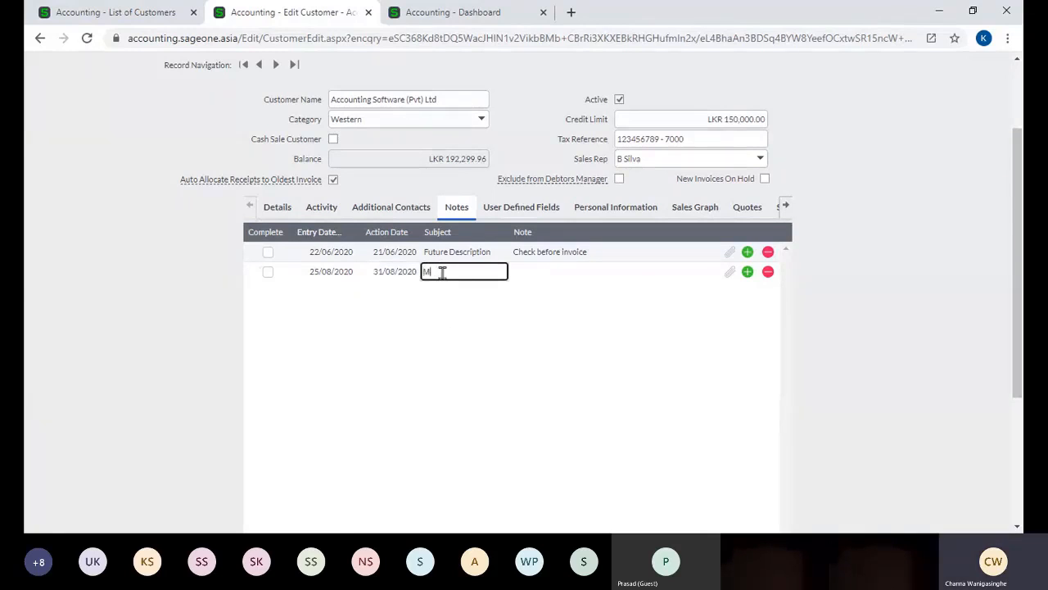
{"action": "key", "text": "Tab"}
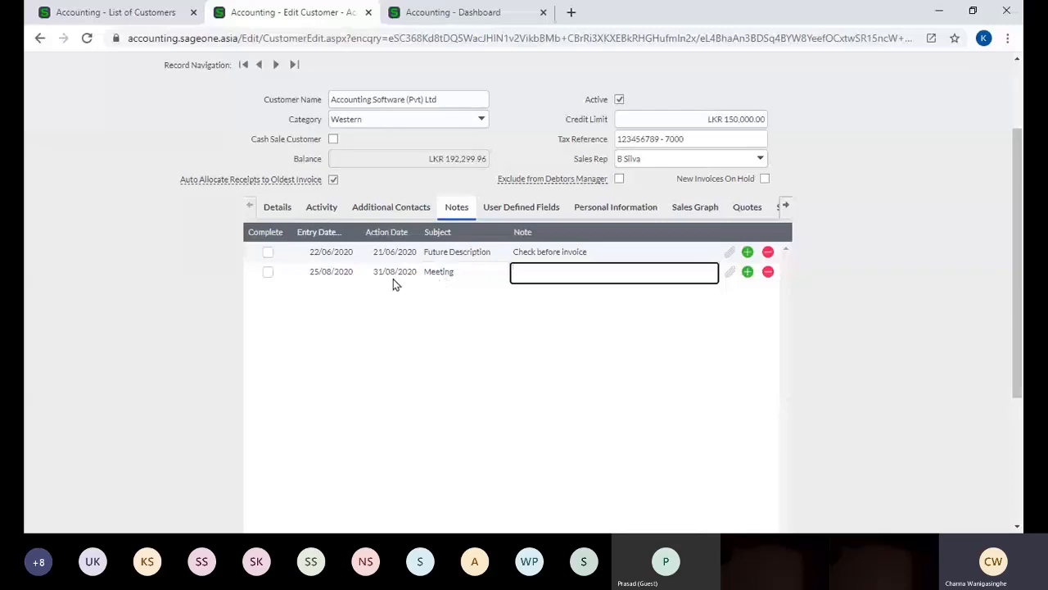
Open the Dashboard in place of the List of Customers and check its To Do List against the customer's notes.
{"action": "scroll", "coordinate": [358, 313], "scroll_direction": "up", "scroll_amount": 1}
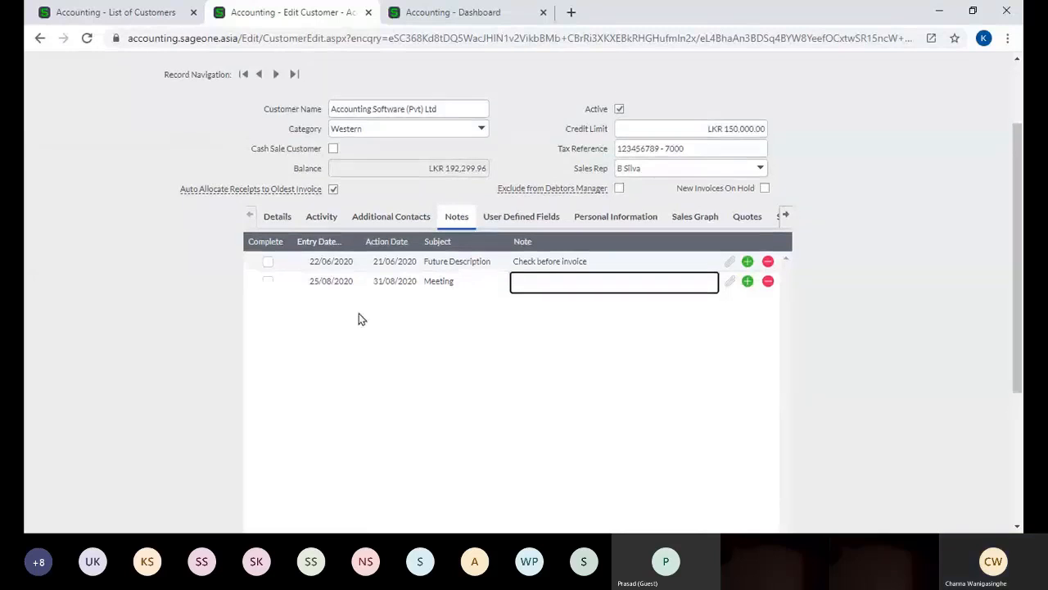
{"action": "scroll", "coordinate": [358, 318], "scroll_direction": "up", "scroll_amount": 1}
{"action": "mouse_move", "coordinate": [72, 106]}
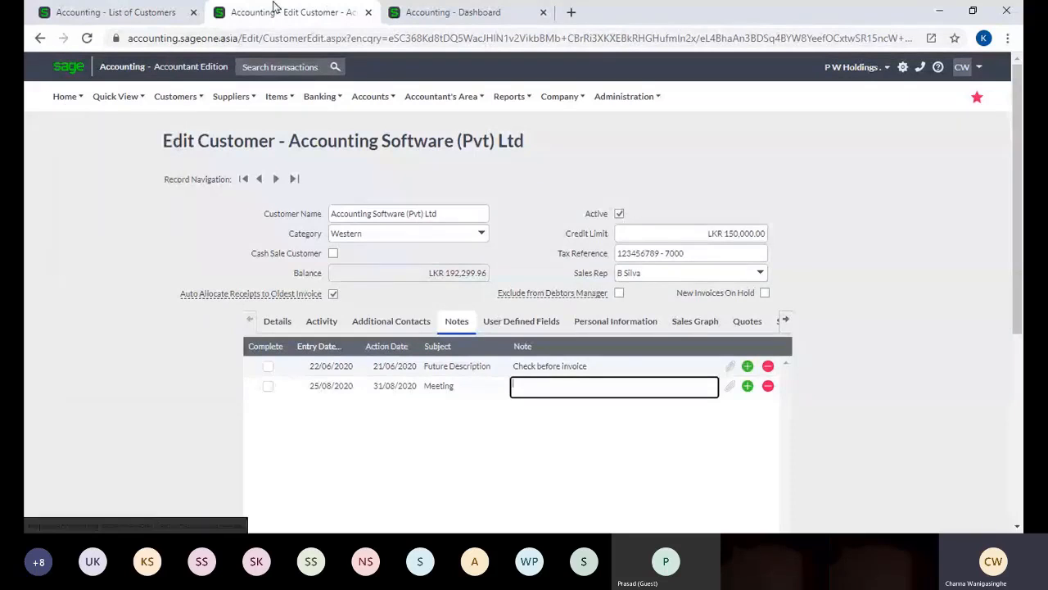
{"action": "left_click", "coordinate": [152, 12]}
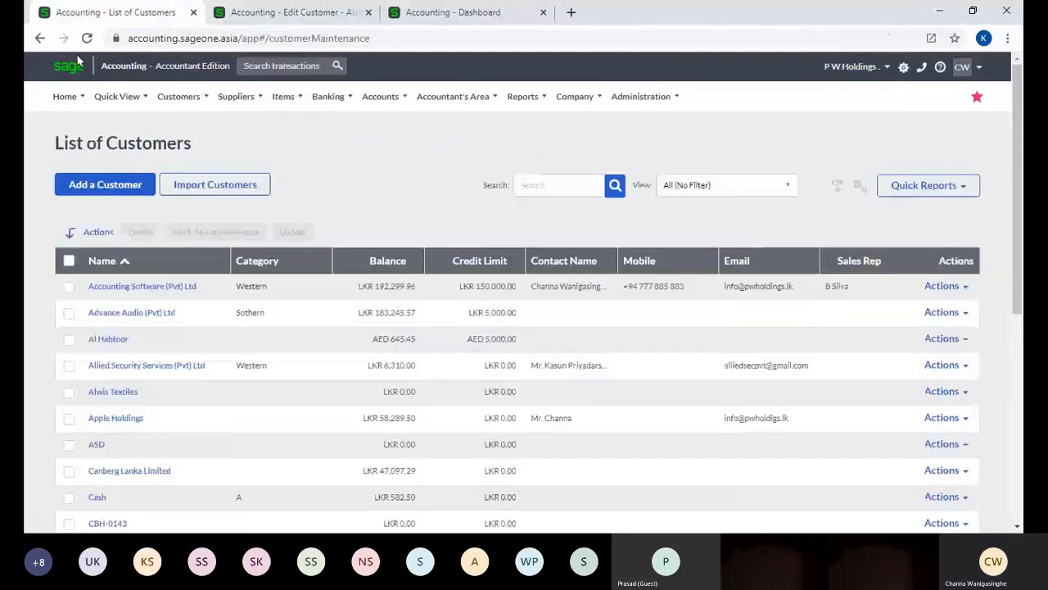
{"action": "left_click", "coordinate": [69, 109]}
{"action": "mouse_move", "coordinate": [114, 99]}
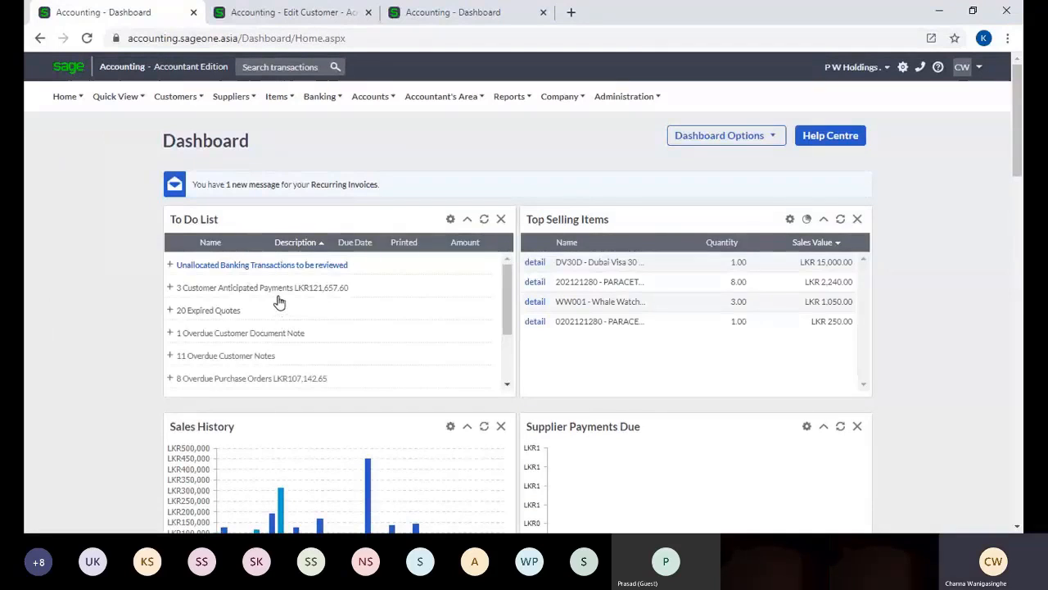
{"action": "scroll", "coordinate": [278, 302], "scroll_direction": "down", "scroll_amount": 3}
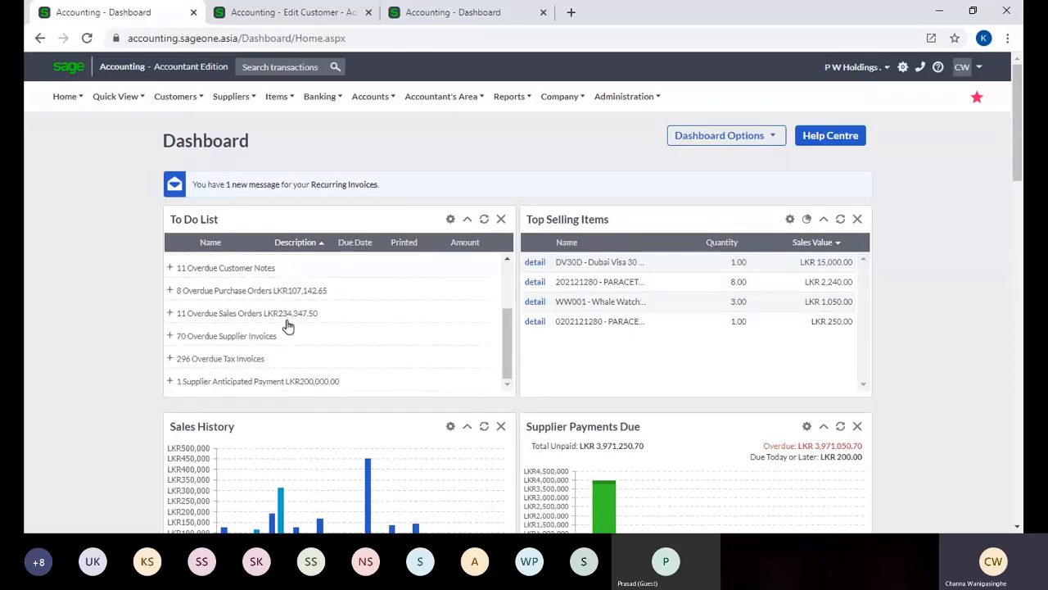
{"action": "scroll", "coordinate": [286, 326], "scroll_direction": "up", "scroll_amount": 5}
{"action": "left_click", "coordinate": [223, 20]}
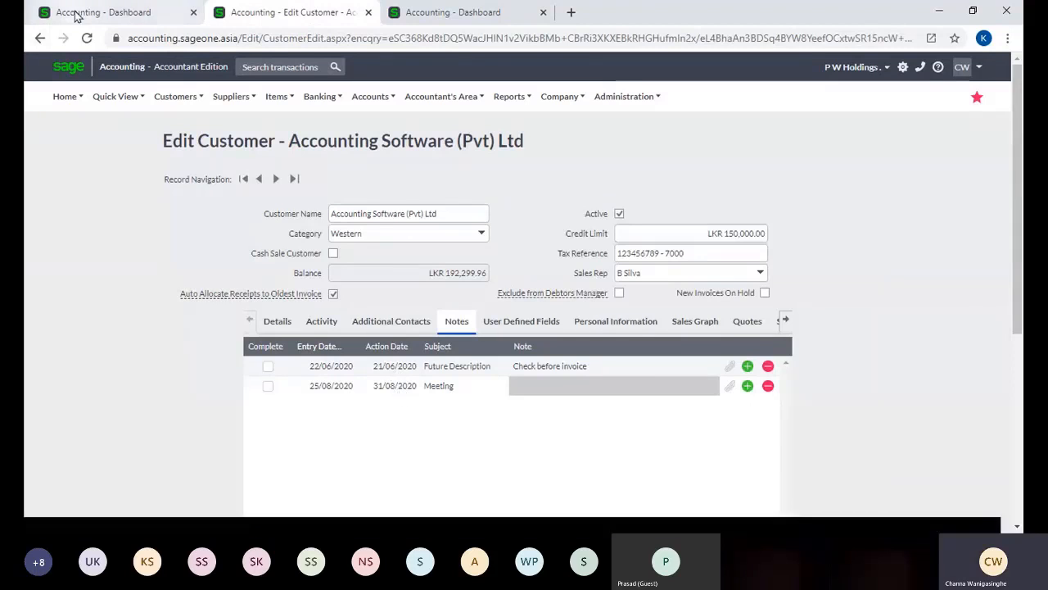
{"action": "left_click", "coordinate": [103, 13]}
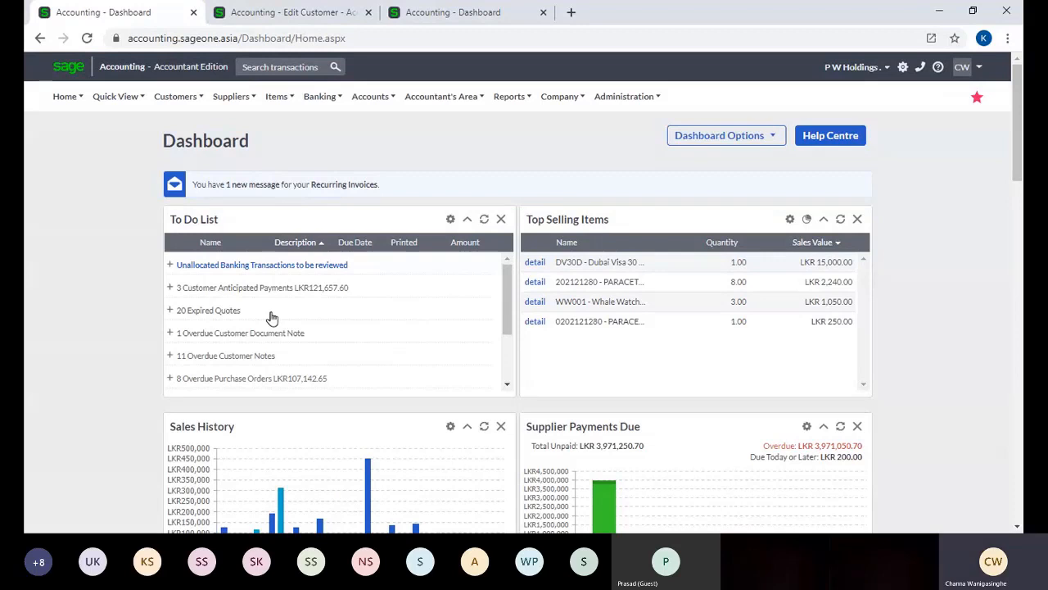
Open the Dashboard in place of the customer record and look through the Overdue Customer Notes in the To Do List.
{"action": "left_click", "coordinate": [244, 12]}
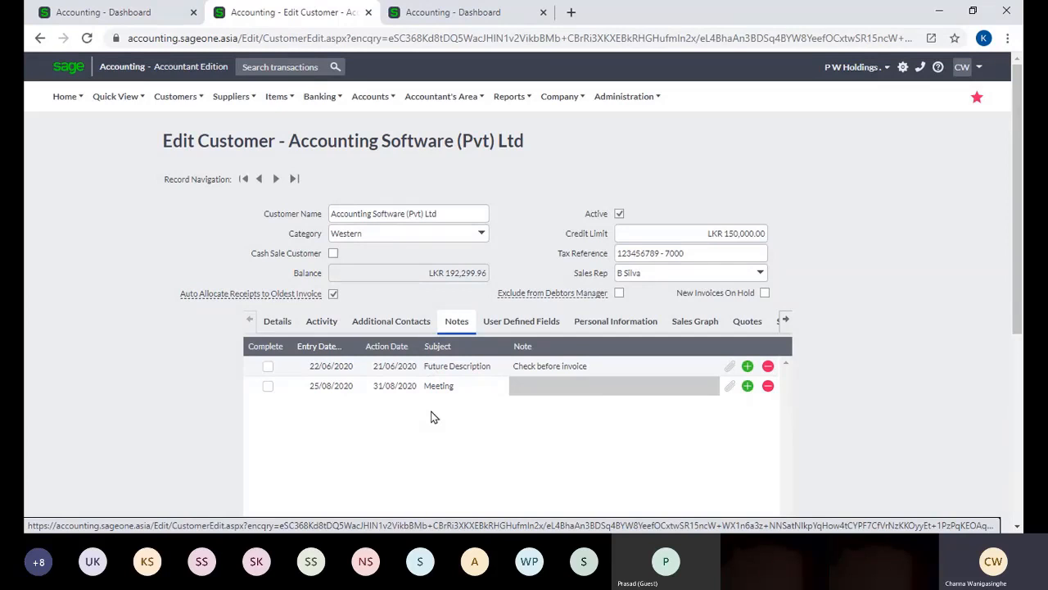
{"action": "left_click", "coordinate": [65, 96]}
{"action": "left_click", "coordinate": [83, 122]}
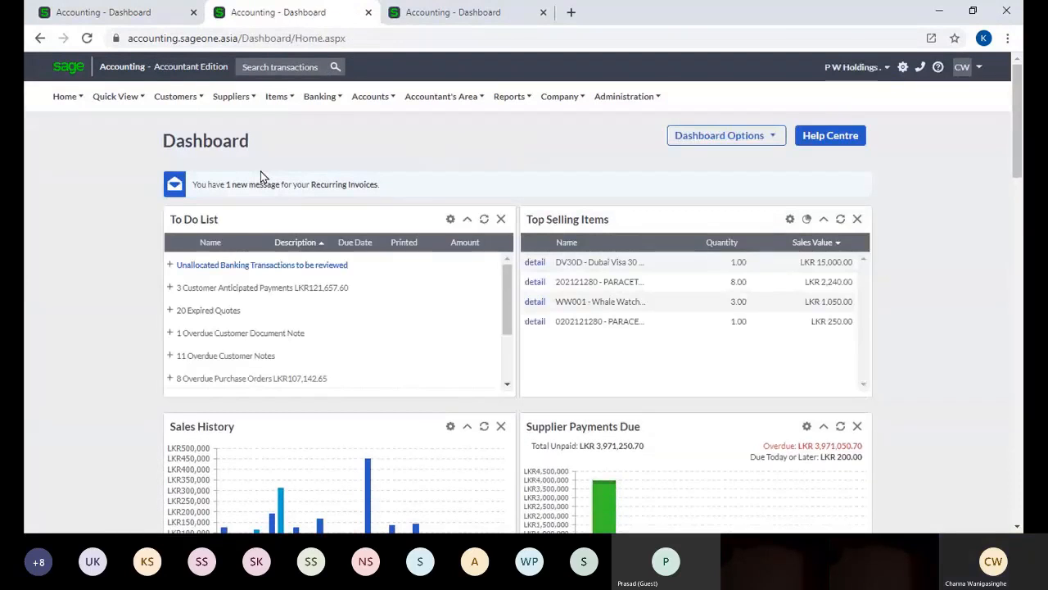
{"action": "scroll", "coordinate": [399, 286], "scroll_direction": "down", "scroll_amount": 2}
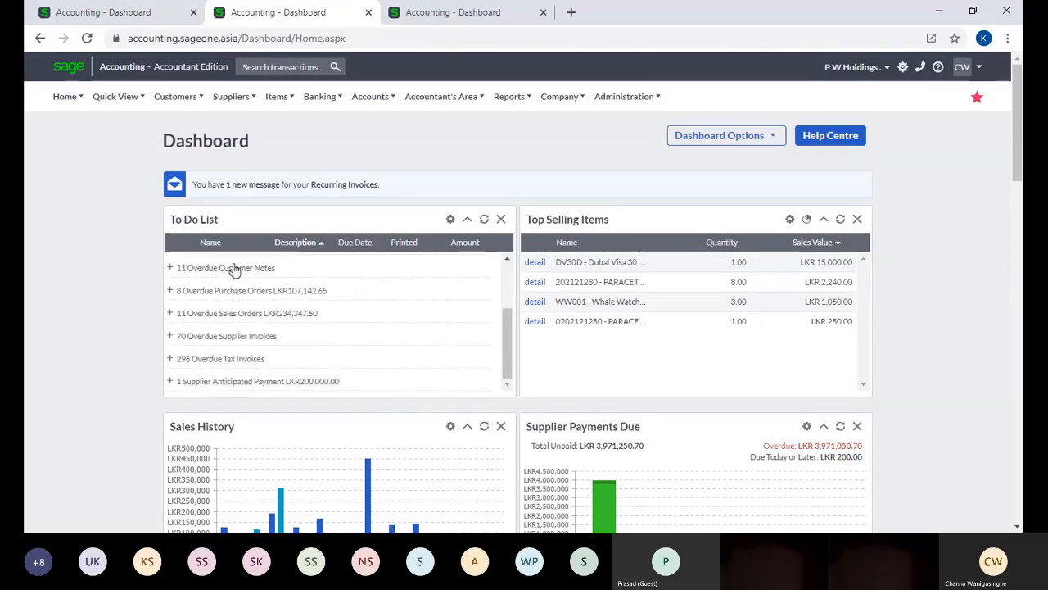
{"action": "left_click", "coordinate": [173, 269]}
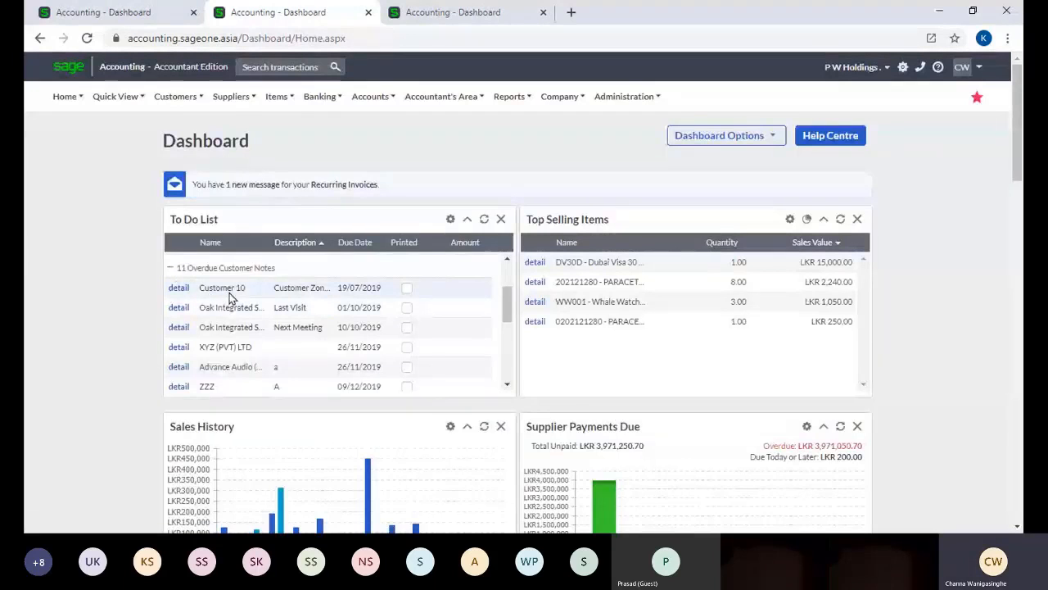
{"action": "scroll", "coordinate": [231, 299], "scroll_direction": "down", "scroll_amount": 1}
{"action": "scroll", "coordinate": [231, 300], "scroll_direction": "down", "scroll_amount": 5}
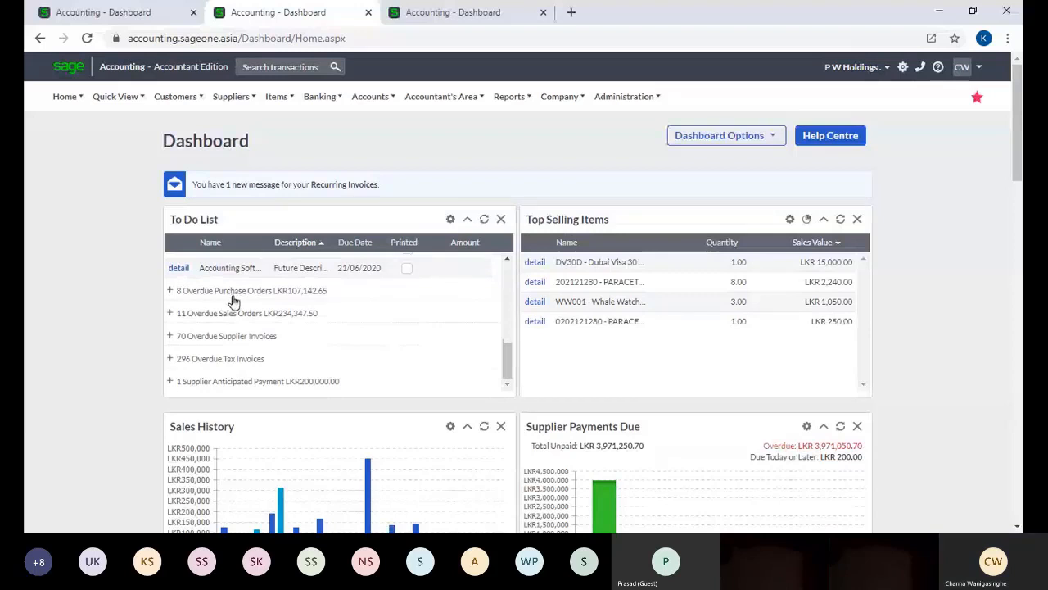
Look back through the Overdue Customer Notes in the Dashboard's To Do List.
{"action": "scroll", "coordinate": [235, 302], "scroll_direction": "up", "scroll_amount": 5}
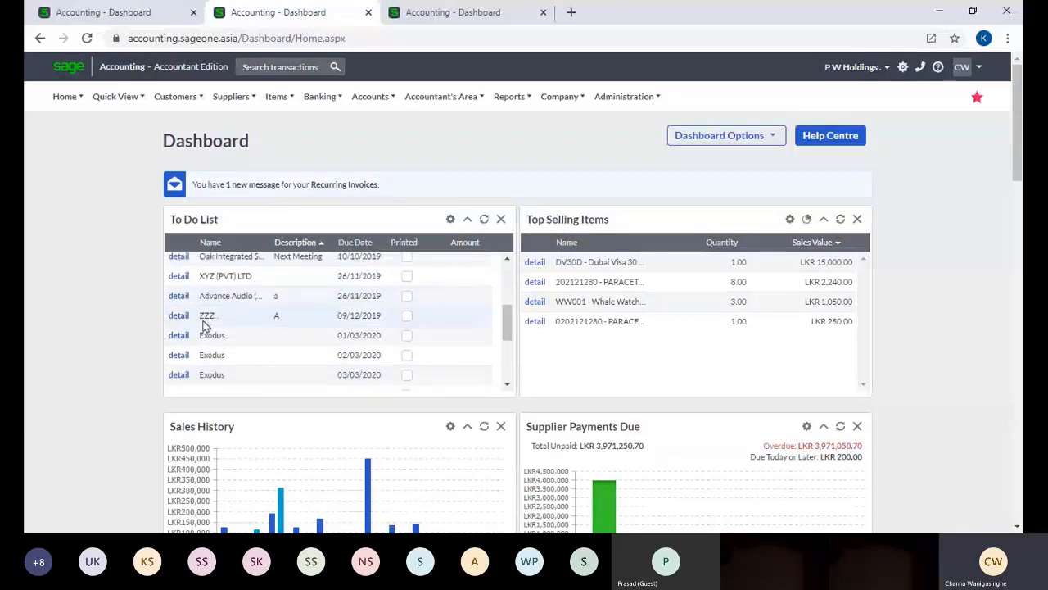
{"action": "scroll", "coordinate": [177, 301], "scroll_direction": "up", "scroll_amount": 2}
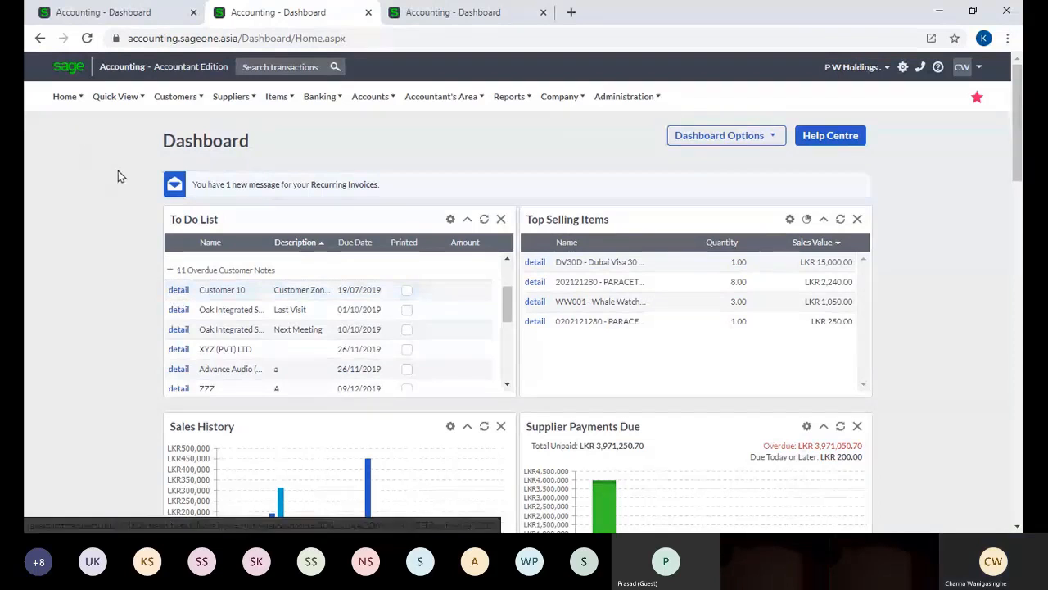
{"action": "left_click", "coordinate": [276, 96]}
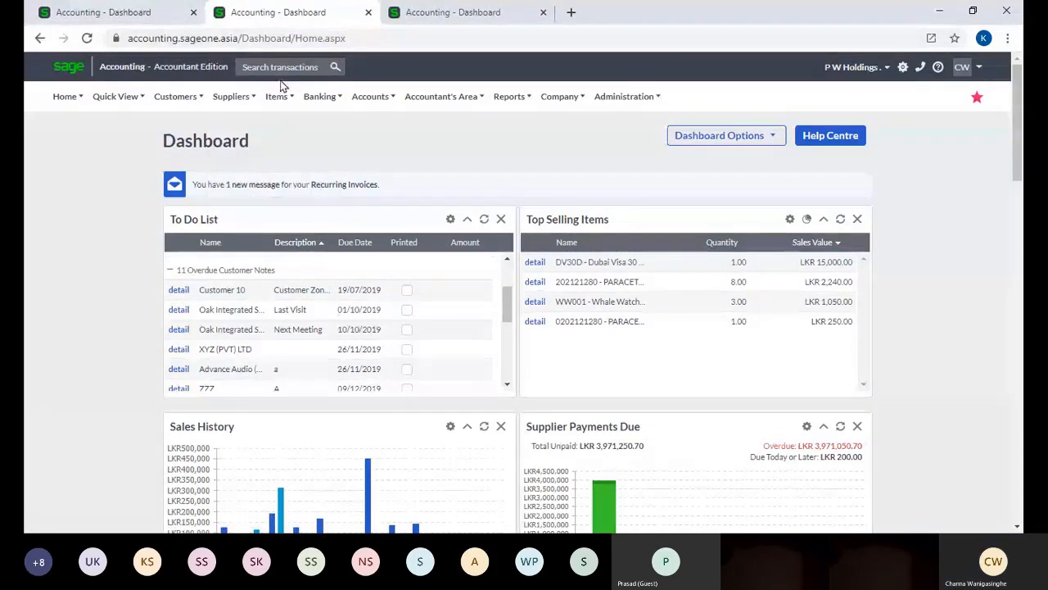
Open the Accounting Software (Pvt) Ltd record from the List of Customers in the first browser tab and review its notes.
{"action": "left_click", "coordinate": [114, 12]}
{"action": "mouse_move", "coordinate": [176, 99]}
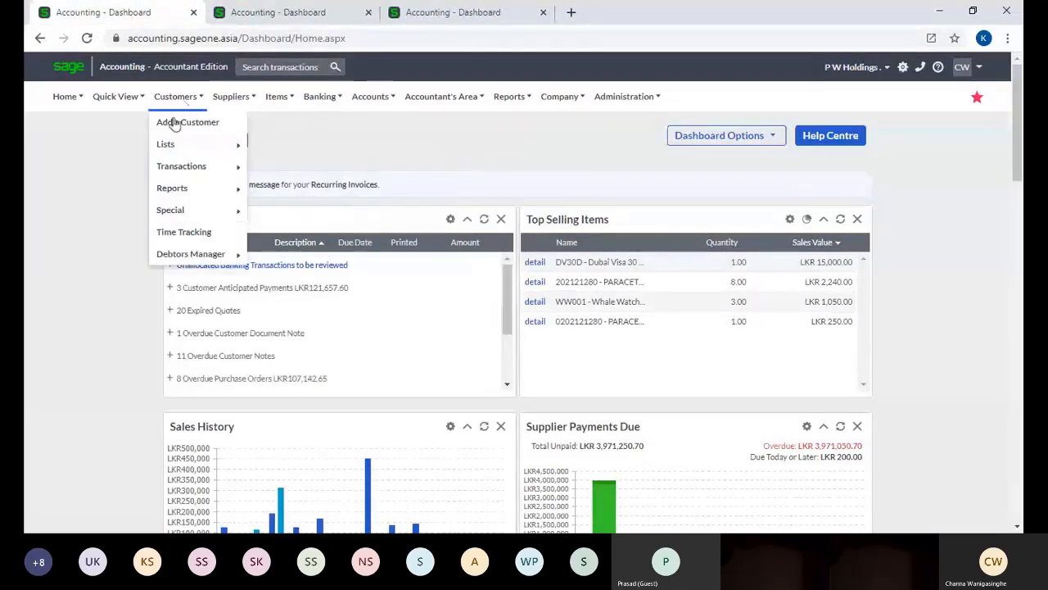
{"action": "left_click", "coordinate": [260, 146]}
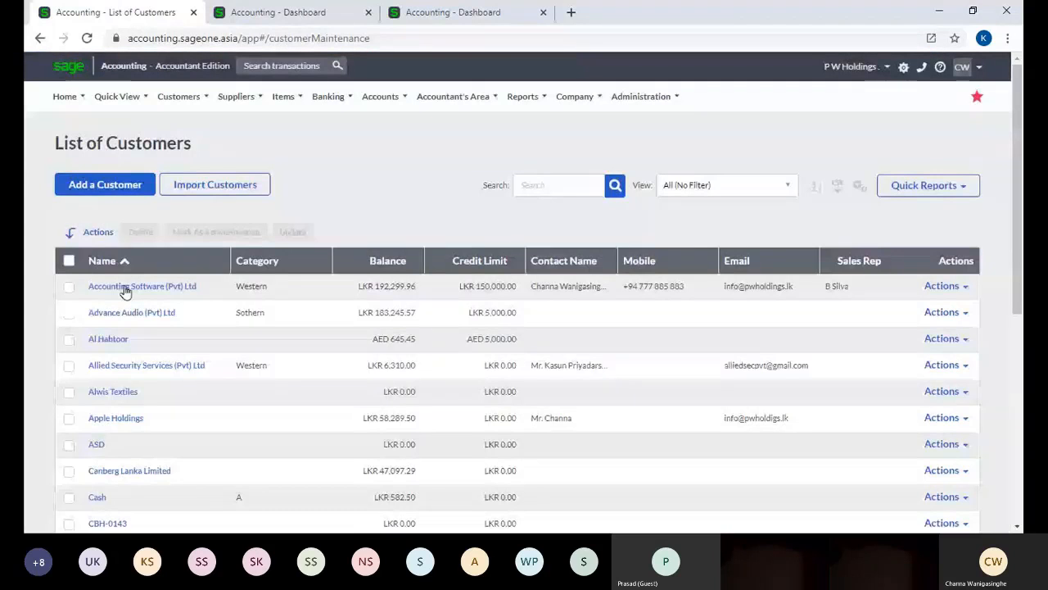
{"action": "left_click", "coordinate": [123, 289]}
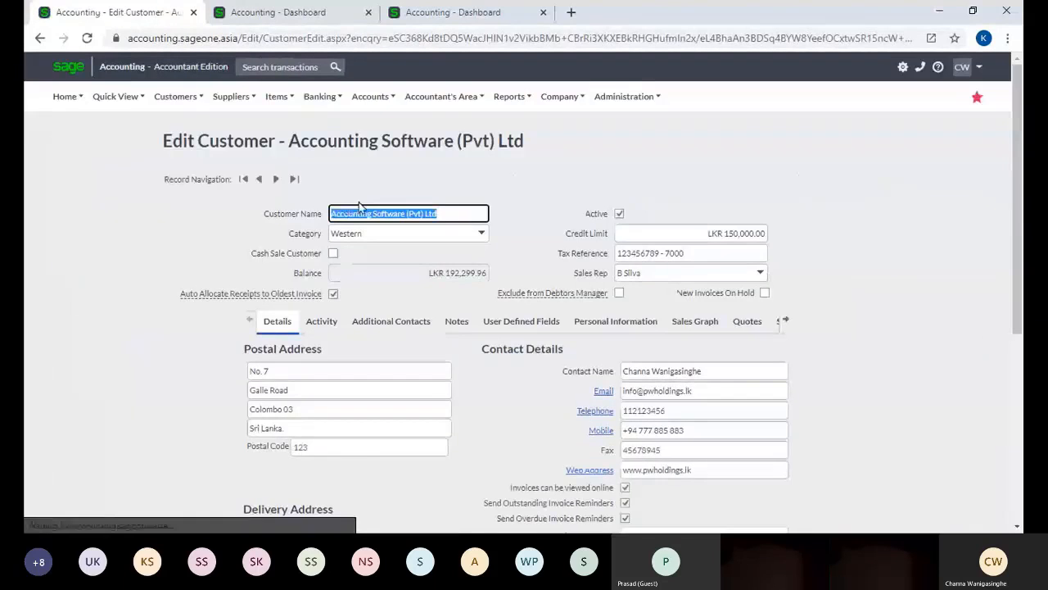
{"action": "scroll", "coordinate": [369, 209], "scroll_direction": "down", "scroll_amount": 3}
{"action": "left_click", "coordinate": [457, 108]}
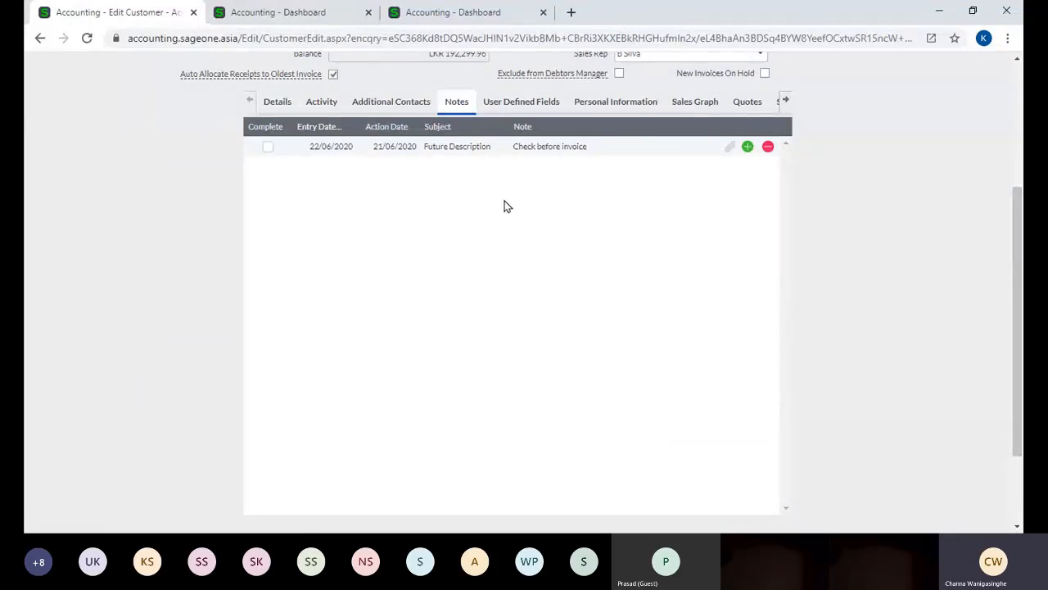
{"action": "scroll", "coordinate": [504, 206], "scroll_direction": "up", "scroll_amount": 1}
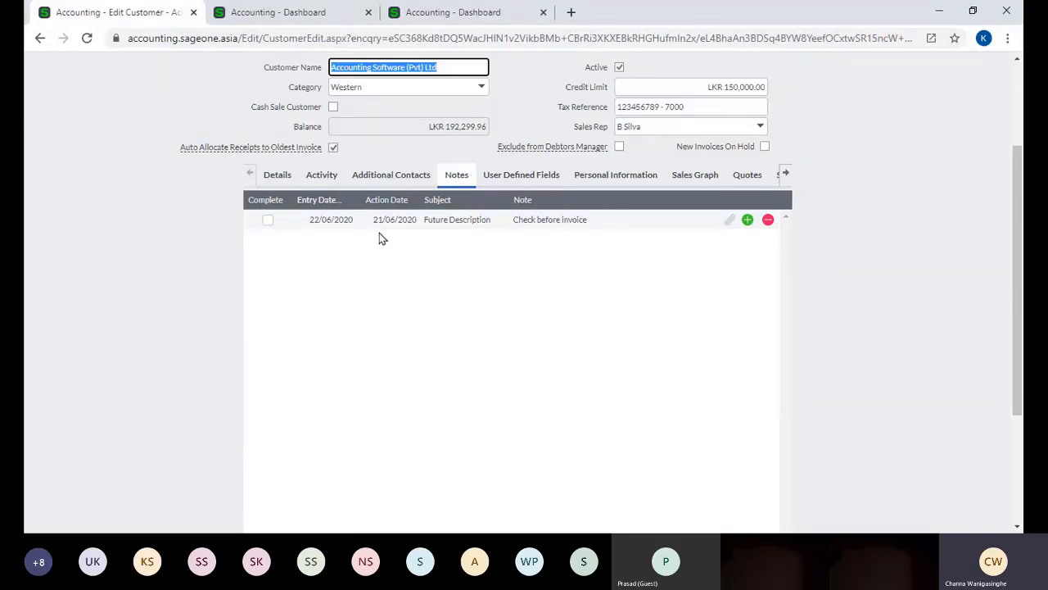
Compare the customer's User Defined Fields with the standard fields on its Details page.
{"action": "left_click", "coordinate": [516, 177]}
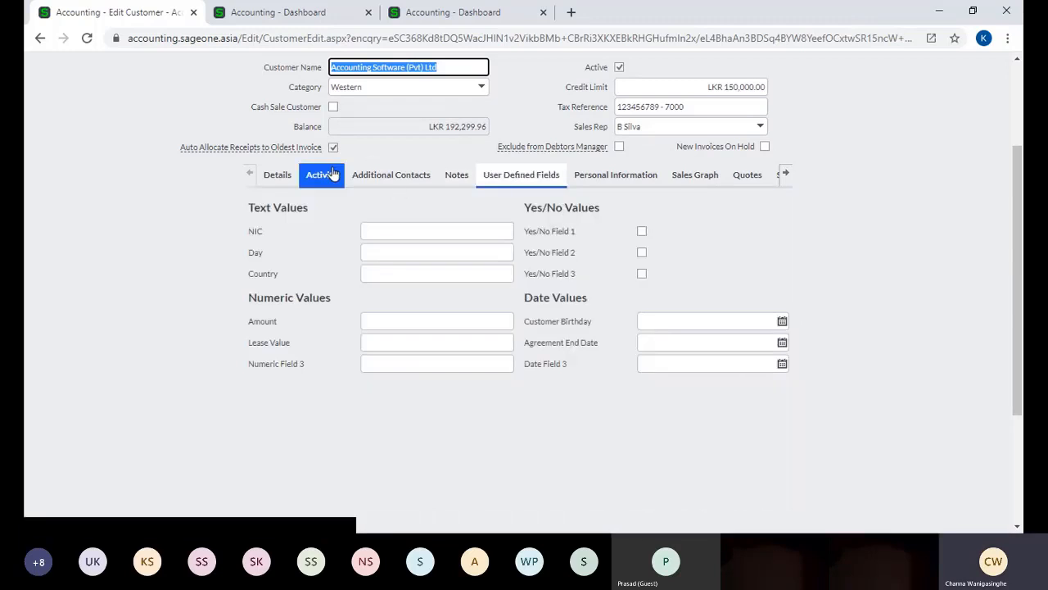
{"action": "left_click", "coordinate": [278, 179]}
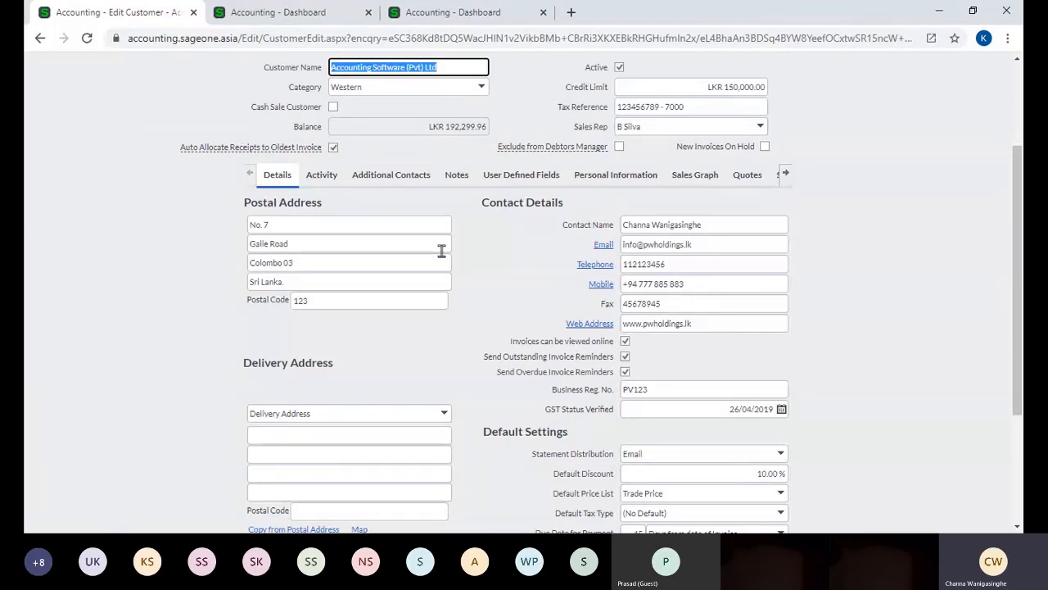
{"action": "left_click", "coordinate": [499, 179]}
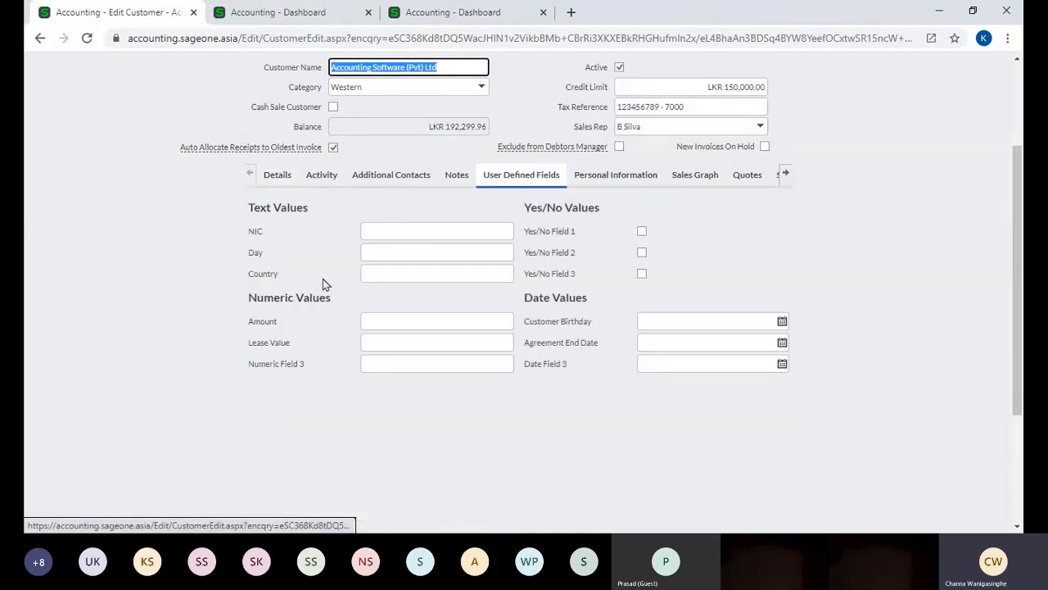
{"action": "left_click", "coordinate": [243, 29]}
{"action": "mouse_move", "coordinate": [545, 98]}
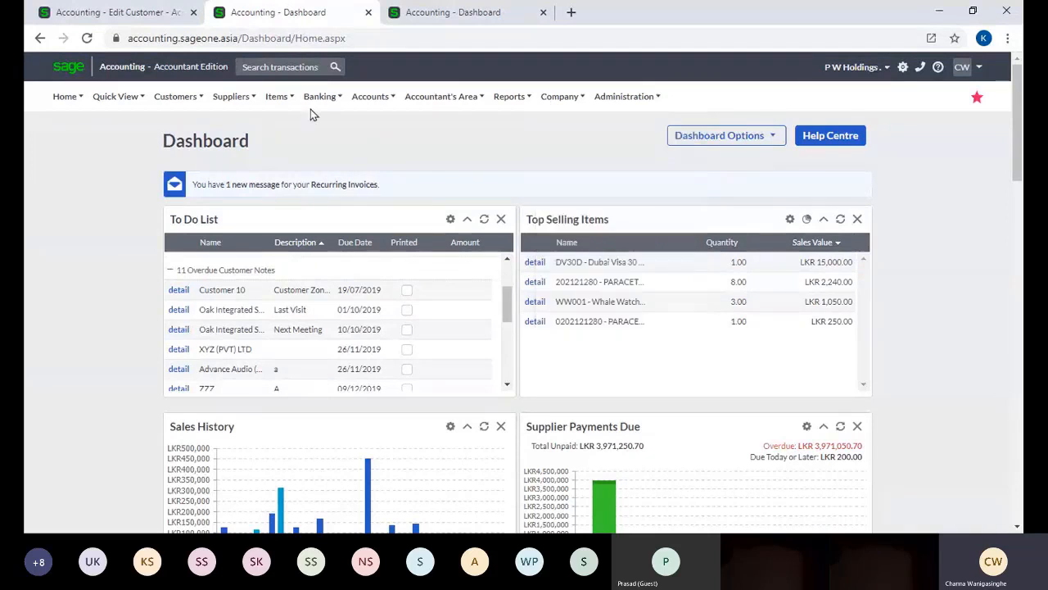
{"action": "left_click", "coordinate": [177, 13]}
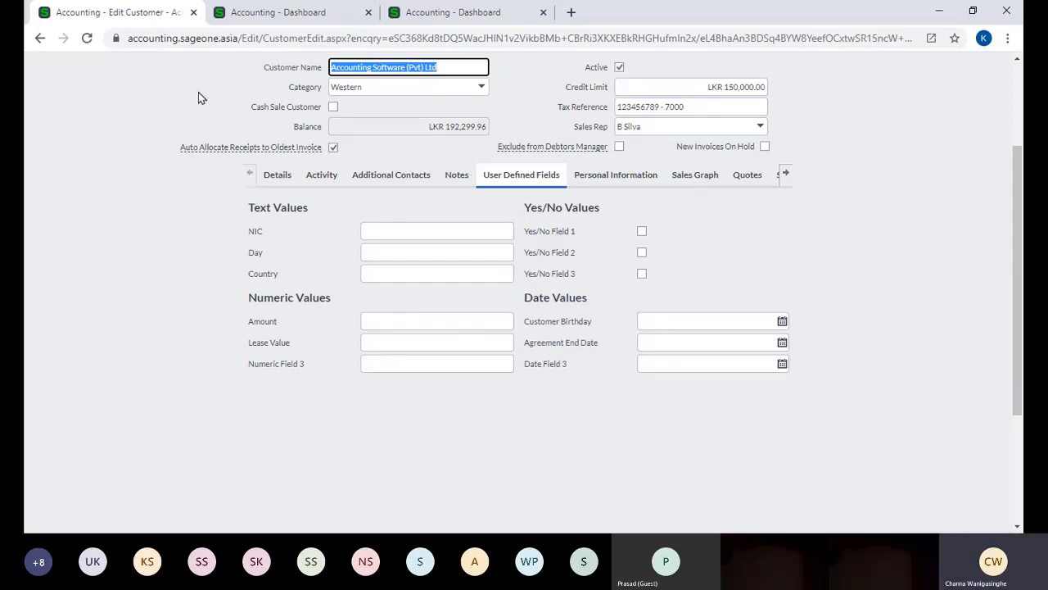
{"action": "left_click", "coordinate": [236, 15]}
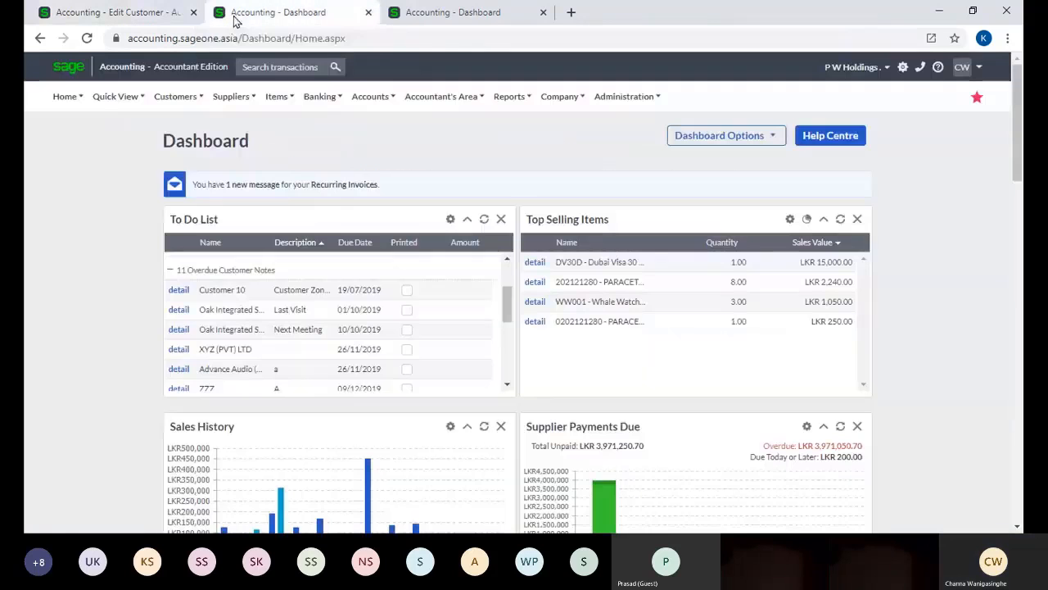
{"action": "left_click", "coordinate": [131, 12]}
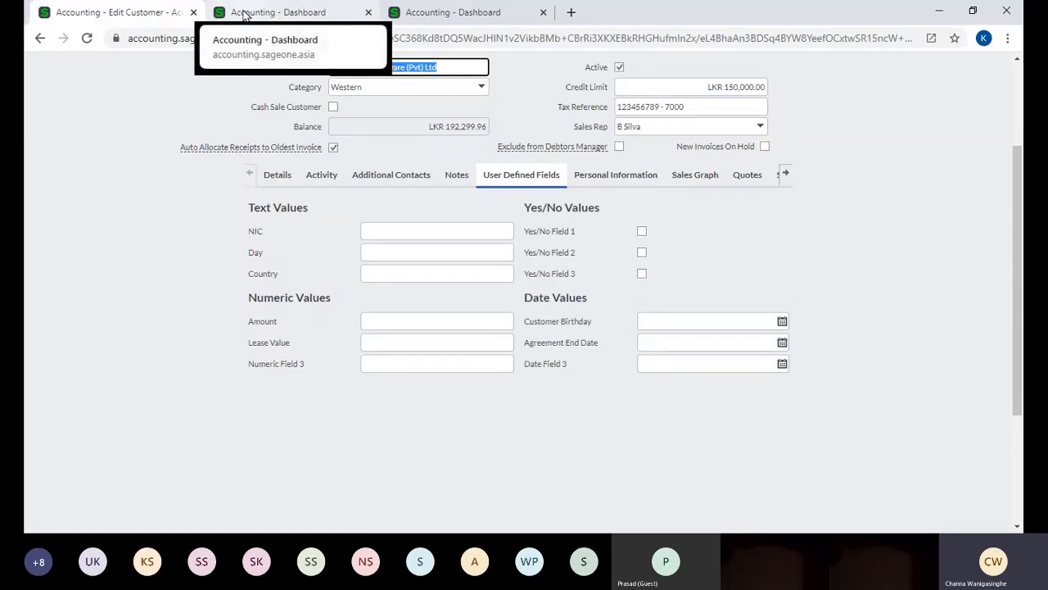
Open the Customer User Defined Fields in Company Settings in the second browser tab and check the Text User Field 1 label.
{"action": "left_click", "coordinate": [244, 14]}
{"action": "mouse_move", "coordinate": [583, 98]}
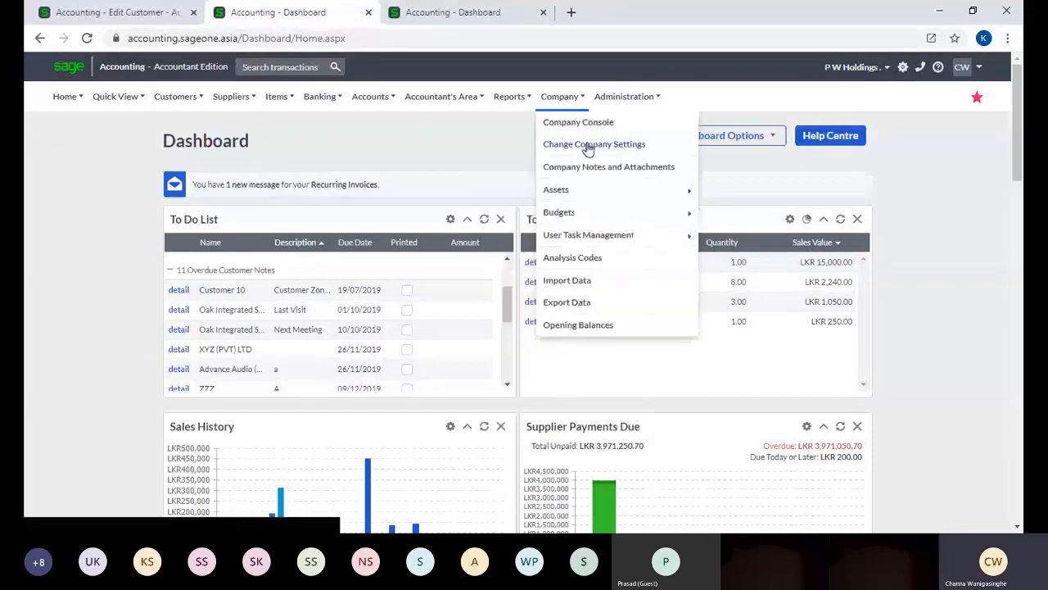
{"action": "left_click", "coordinate": [587, 148]}
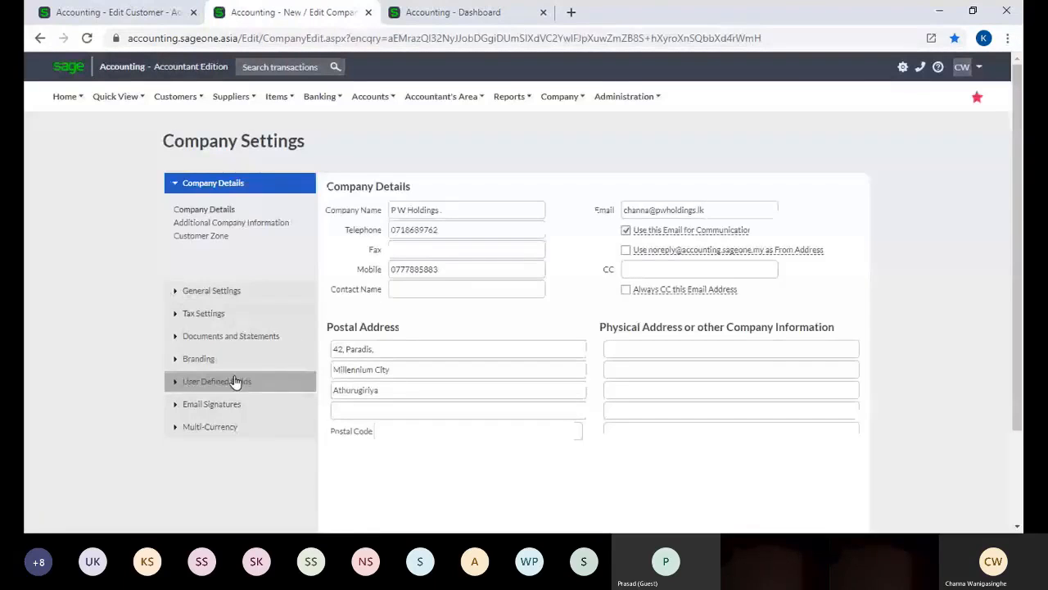
{"action": "left_click", "coordinate": [232, 379]}
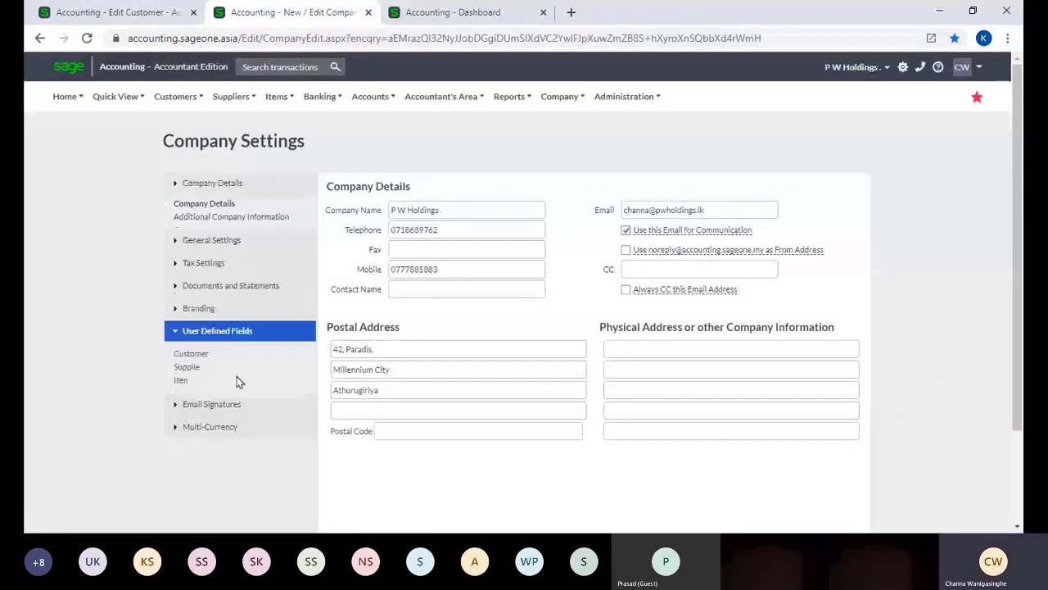
{"action": "left_click", "coordinate": [192, 326]}
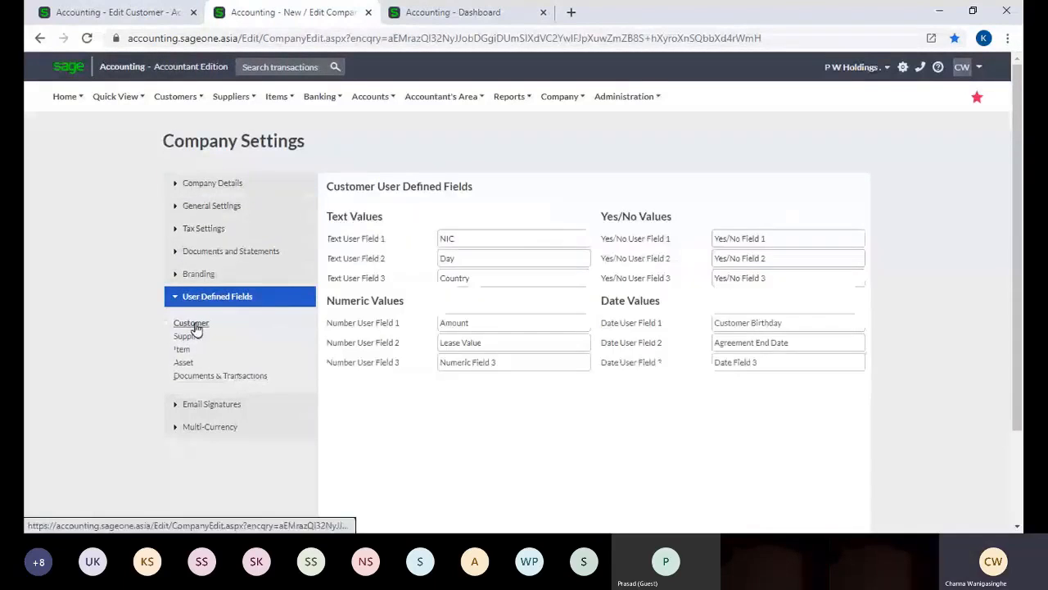
{"action": "double_click", "coordinate": [459, 237]}
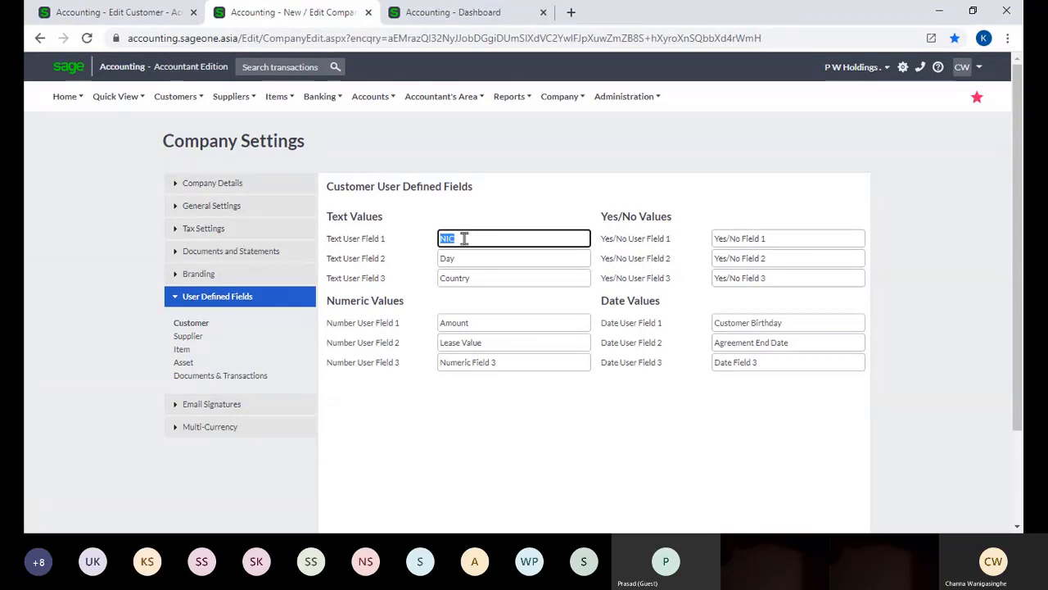
{"action": "left_click", "coordinate": [464, 237]}
Return to the Accounting Software (Pvt) Ltd record and review its Personal Information page.
{"action": "left_click", "coordinate": [102, 10]}
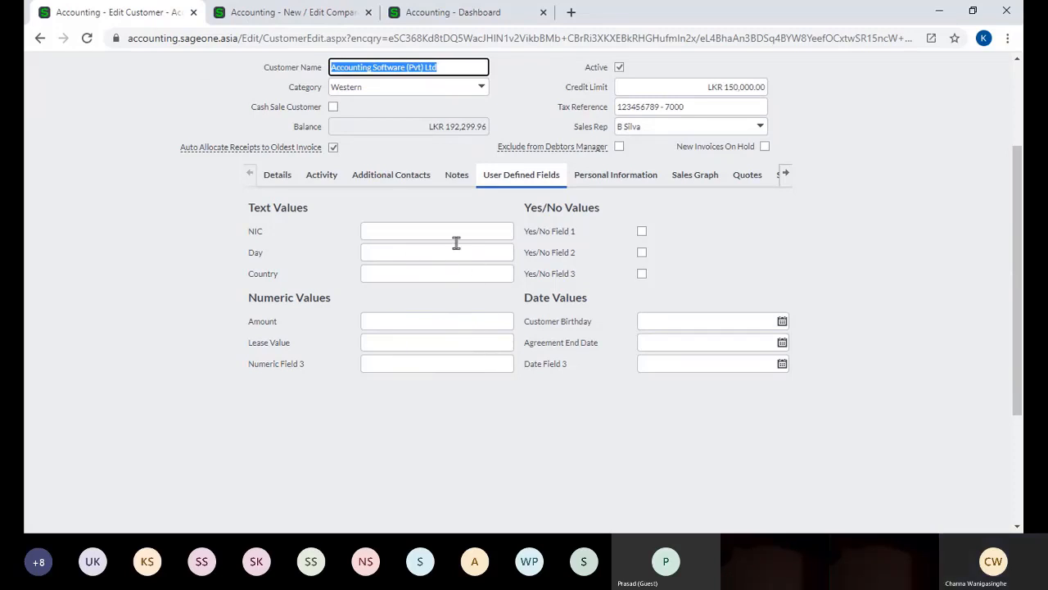
{"action": "left_click", "coordinate": [624, 177]}
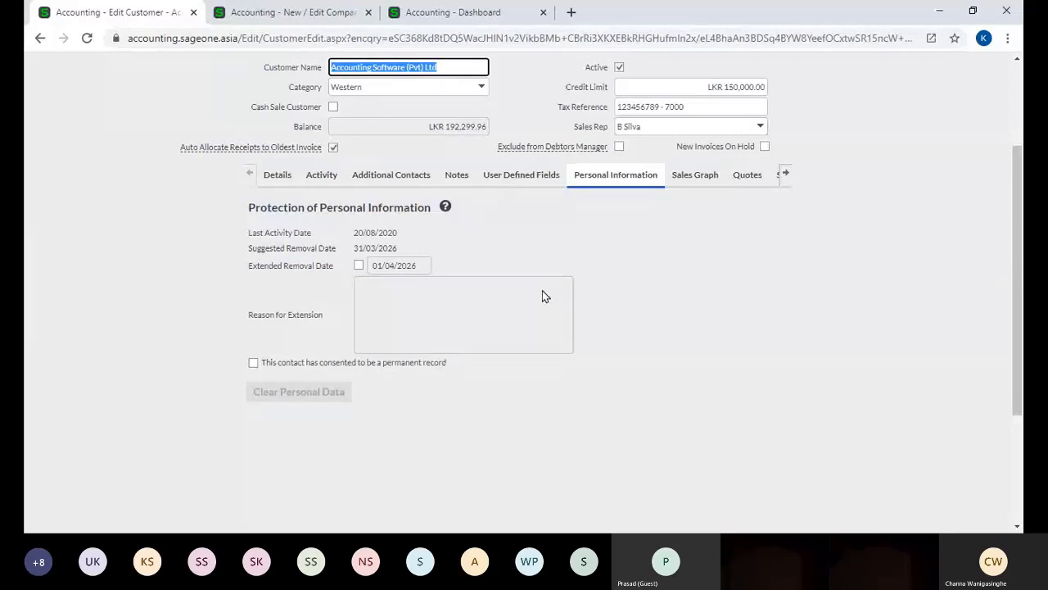
{"action": "scroll", "coordinate": [543, 291], "scroll_direction": "up", "scroll_amount": 1}
{"action": "scroll", "coordinate": [543, 292], "scroll_direction": "down", "scroll_amount": 1}
{"action": "scroll", "coordinate": [486, 337], "scroll_direction": "up", "scroll_amount": 1}
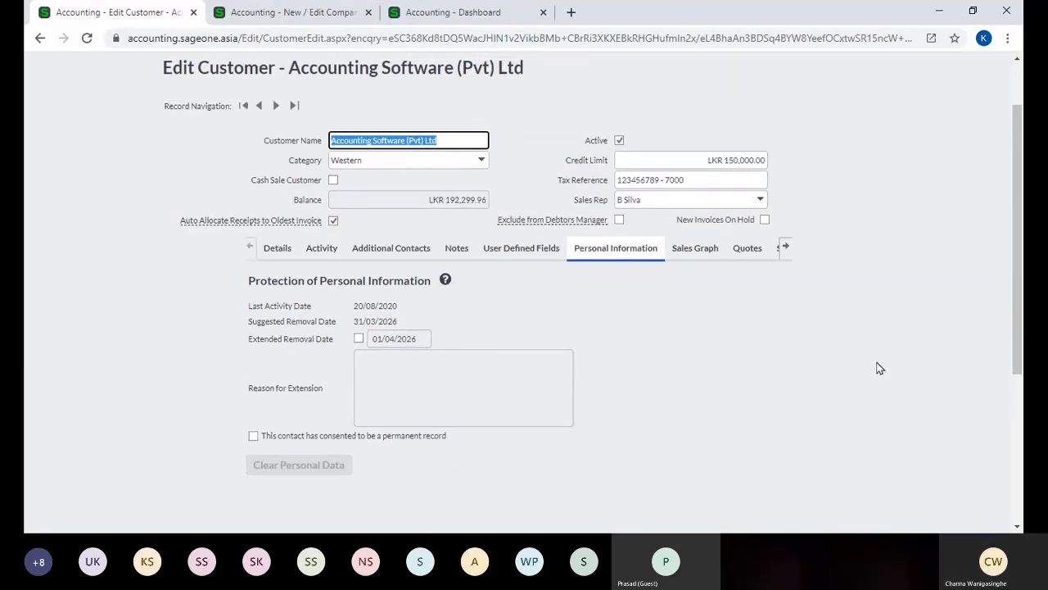
Examine the customer's Sales Graph, comparing the monthly bars for Last Year and This Year.
{"action": "left_click", "coordinate": [701, 254]}
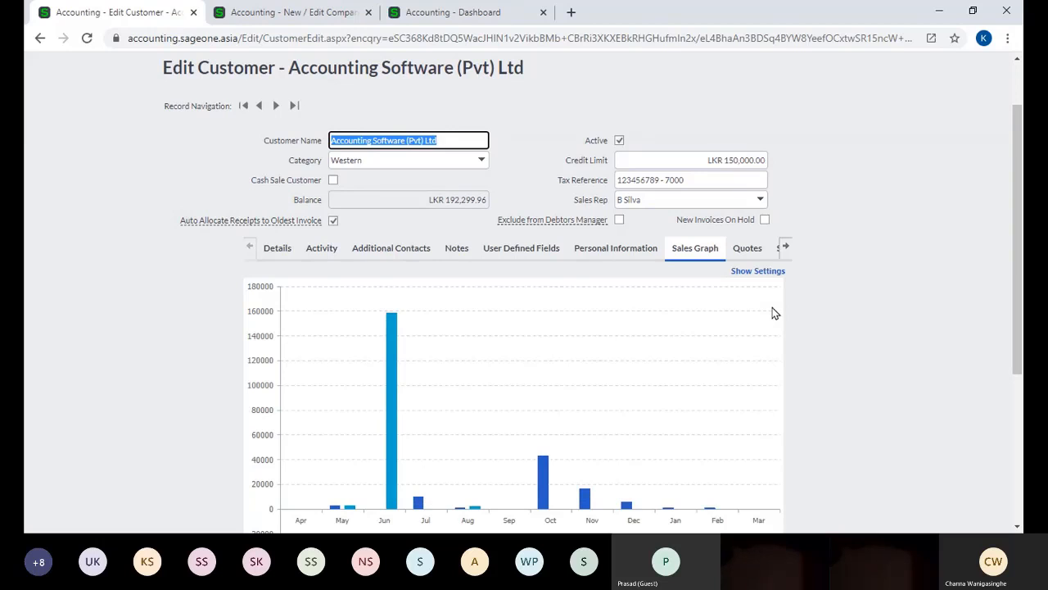
{"action": "scroll", "coordinate": [765, 304], "scroll_direction": "down", "scroll_amount": 2}
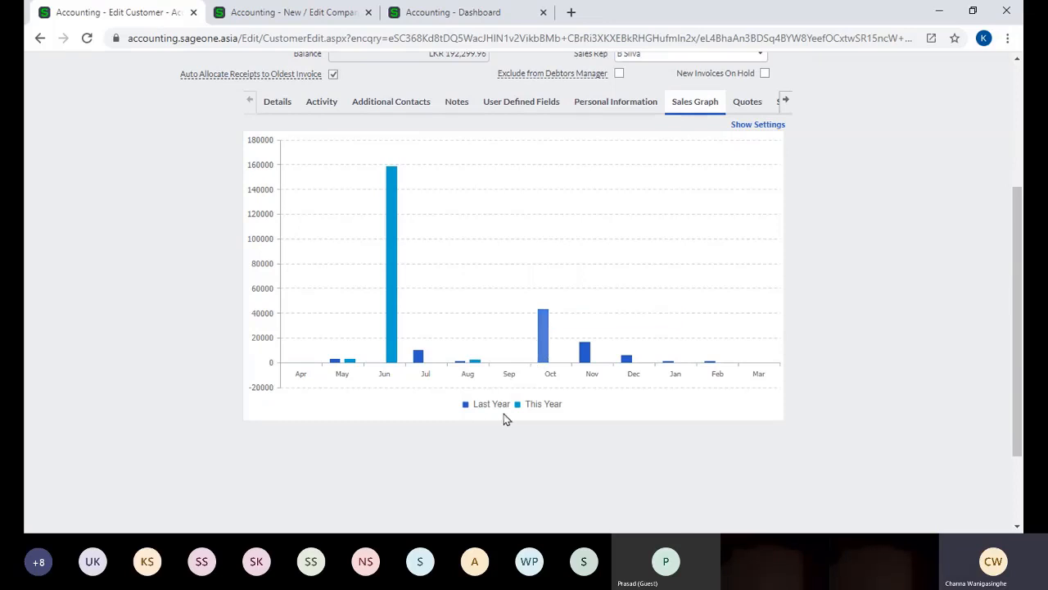
{"action": "mouse_move", "coordinate": [392, 340]}
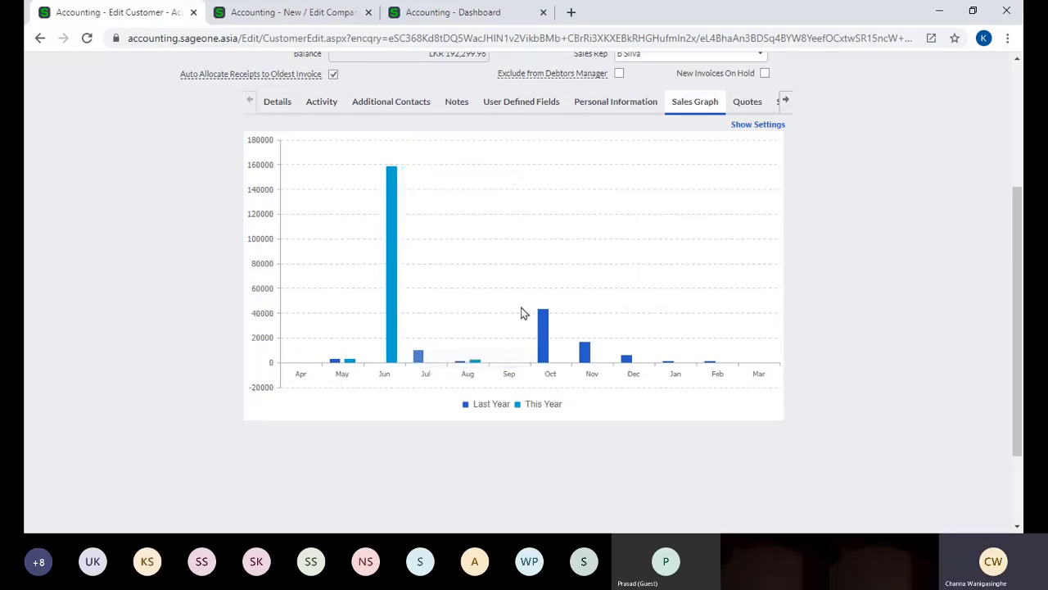
{"action": "mouse_move", "coordinate": [544, 329]}
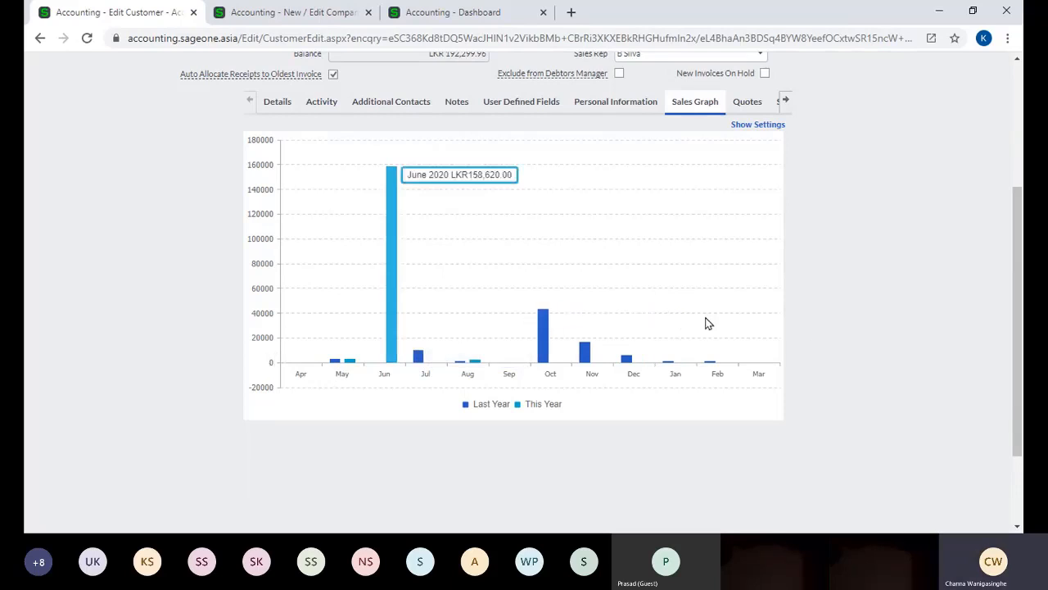
{"action": "mouse_move", "coordinate": [355, 244]}
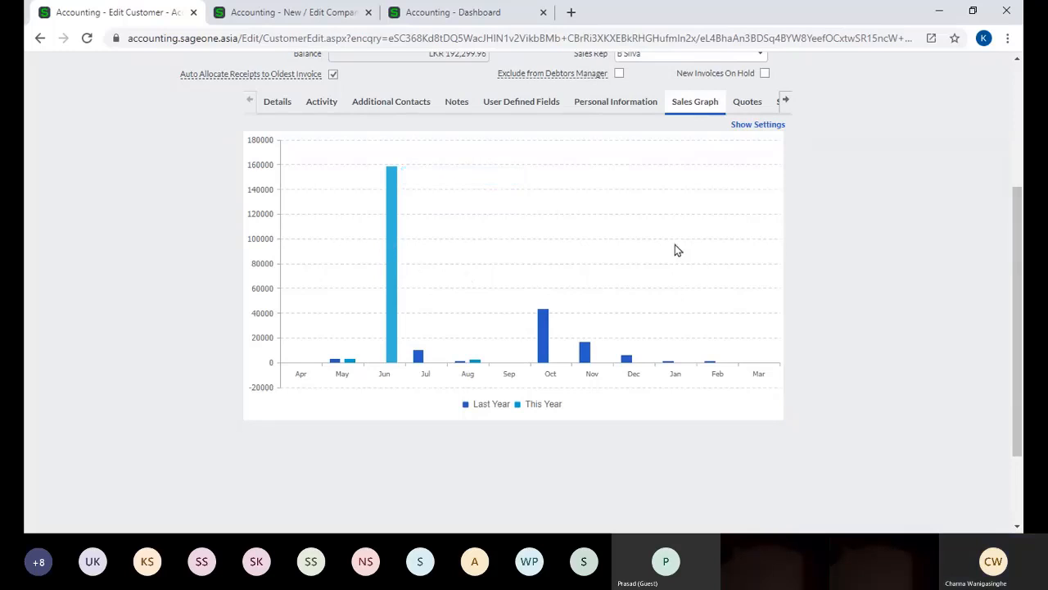
Review the customer's list of quotes and its list of sales orders.
{"action": "left_click", "coordinate": [748, 113]}
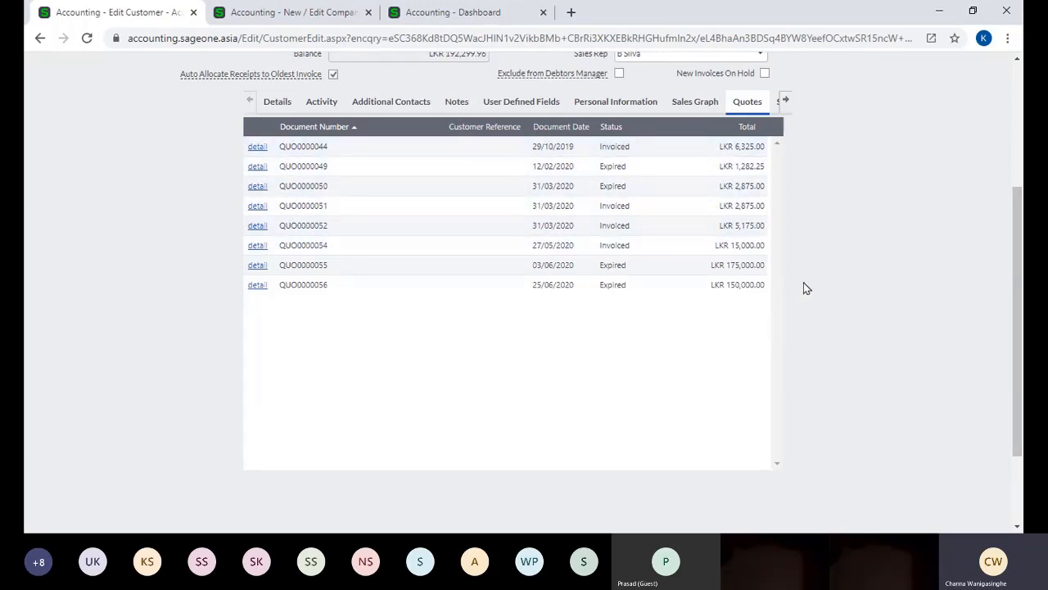
{"action": "left_click", "coordinate": [785, 103]}
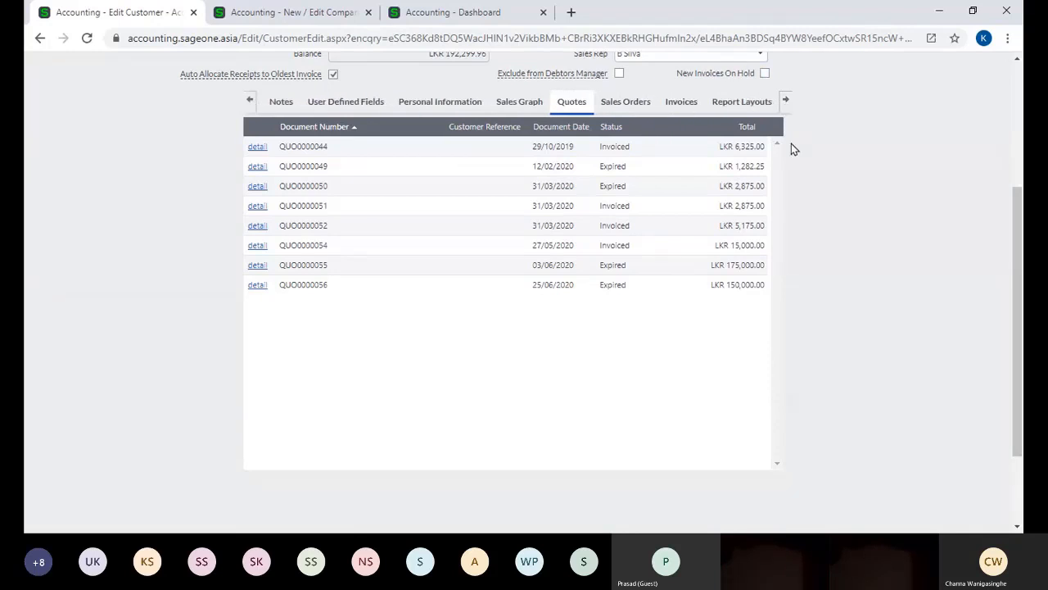
{"action": "left_click", "coordinate": [620, 104]}
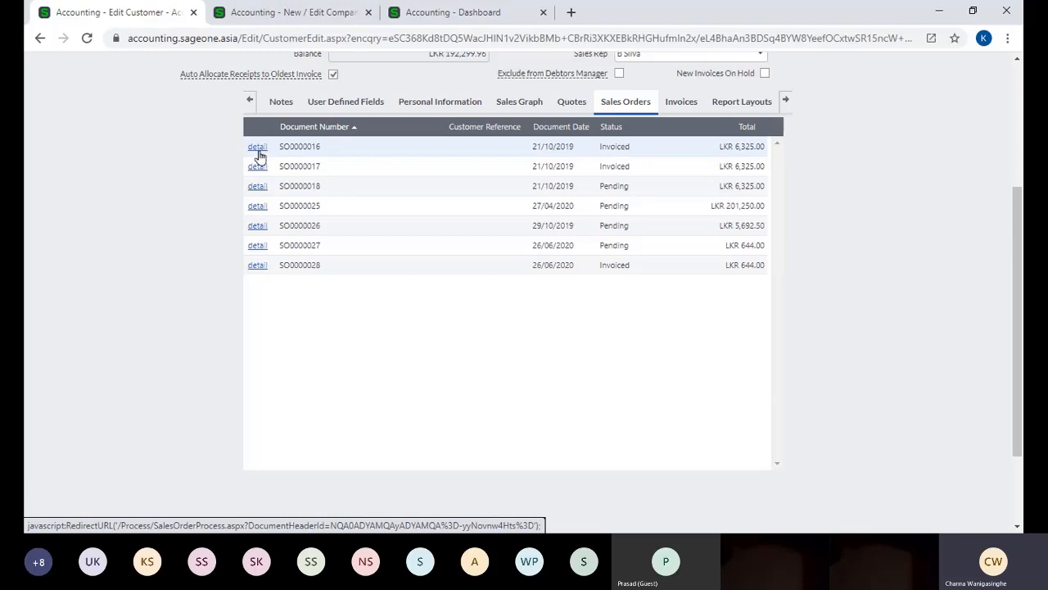
Look through the customer's Unpaid Invoices list, including the full Status column.
{"action": "left_click", "coordinate": [682, 111]}
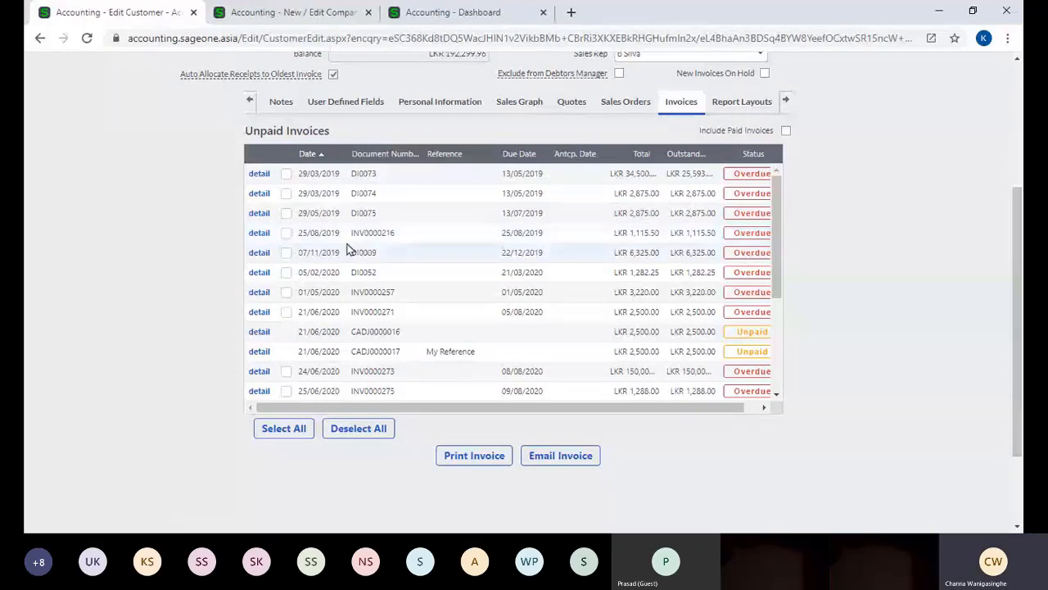
{"action": "scroll", "coordinate": [433, 254], "scroll_direction": "down", "scroll_amount": 3}
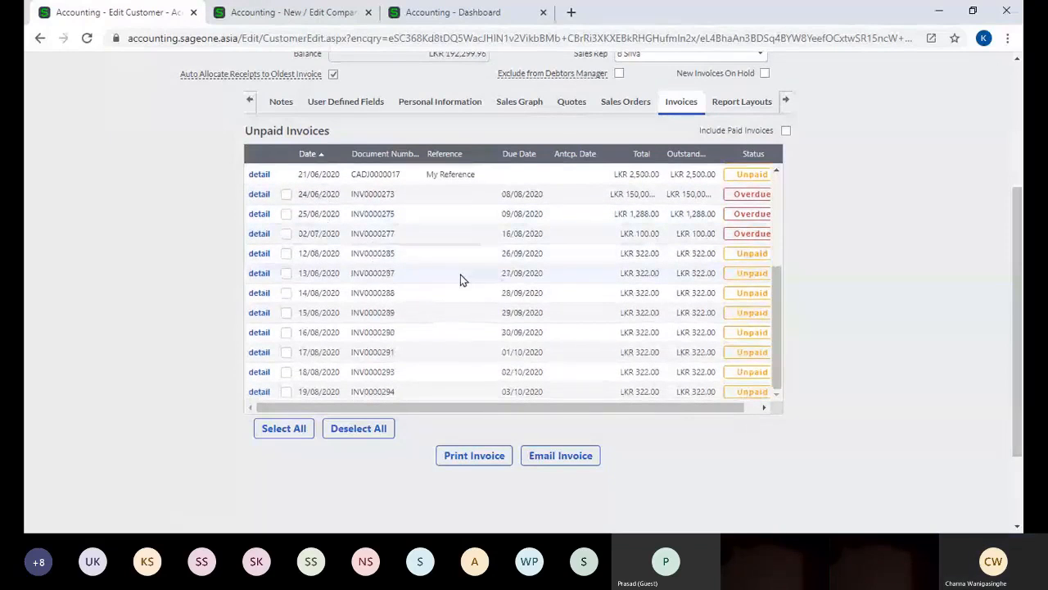
{"action": "scroll", "coordinate": [455, 269], "scroll_direction": "up", "scroll_amount": 3}
{"action": "scroll", "coordinate": [457, 272], "scroll_direction": "up", "scroll_amount": 2}
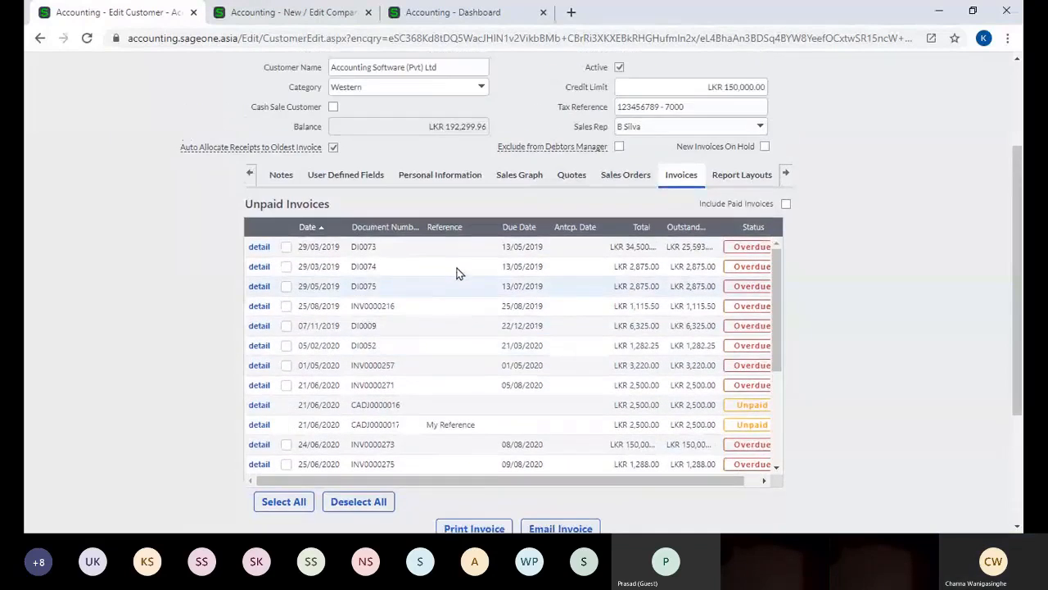
{"action": "left_click", "coordinate": [744, 480]}
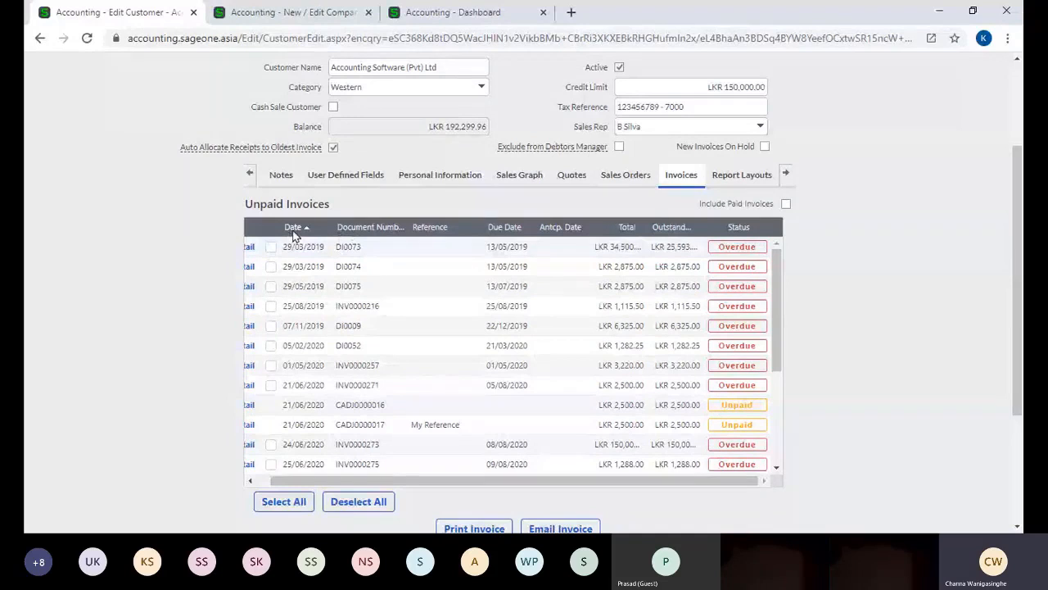
Sort the unpaid invoices by document number, by reference, and finally by due date.
{"action": "left_click", "coordinate": [364, 229]}
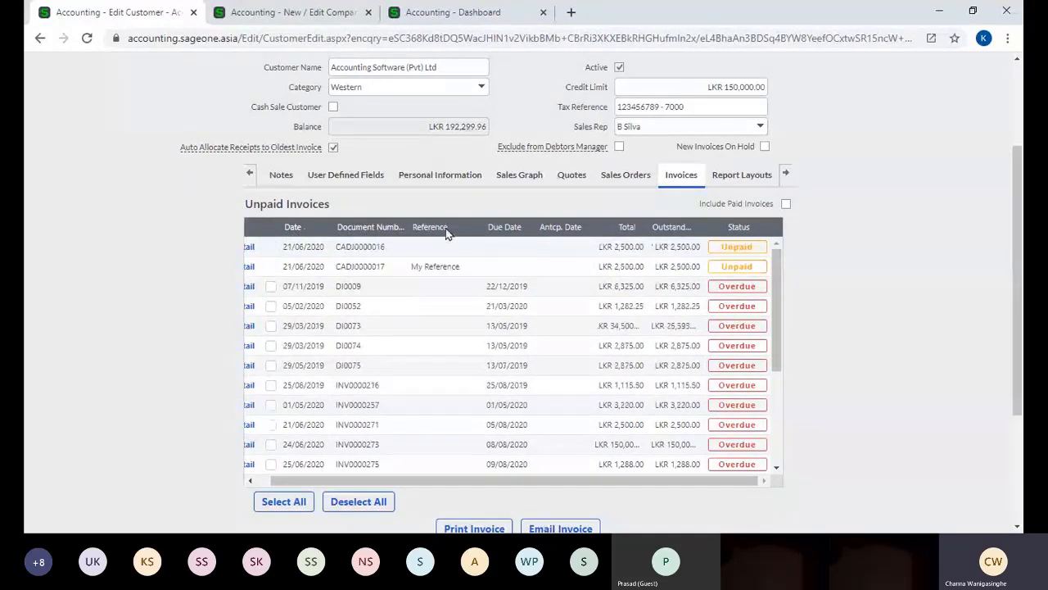
{"action": "left_click", "coordinate": [446, 230]}
{"action": "left_click", "coordinate": [499, 228]}
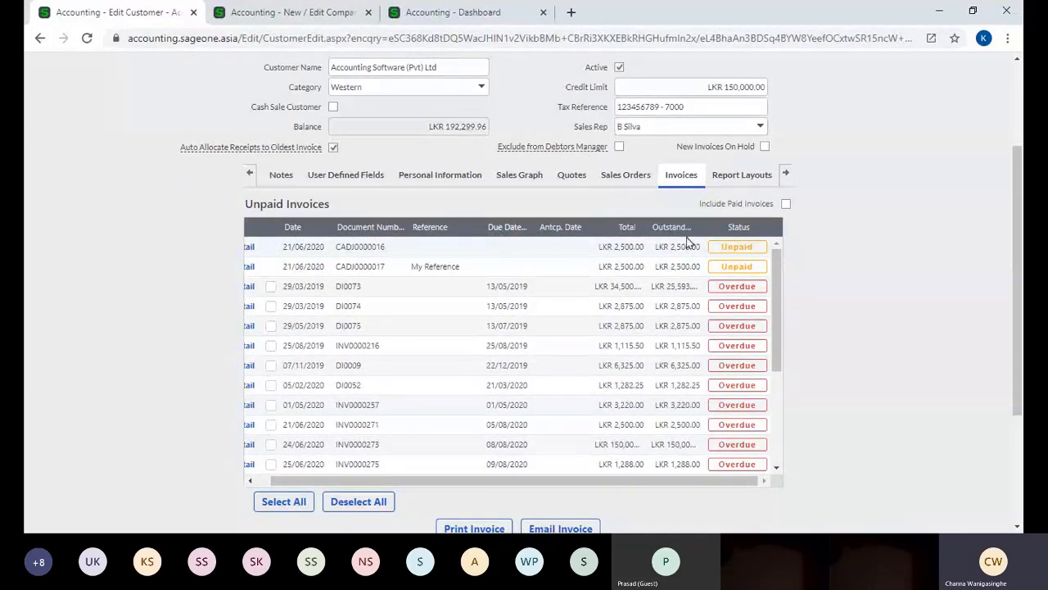
Sort the unpaid invoices by status with the overdue ones first, and look through the sorted list.
{"action": "left_click", "coordinate": [738, 229]}
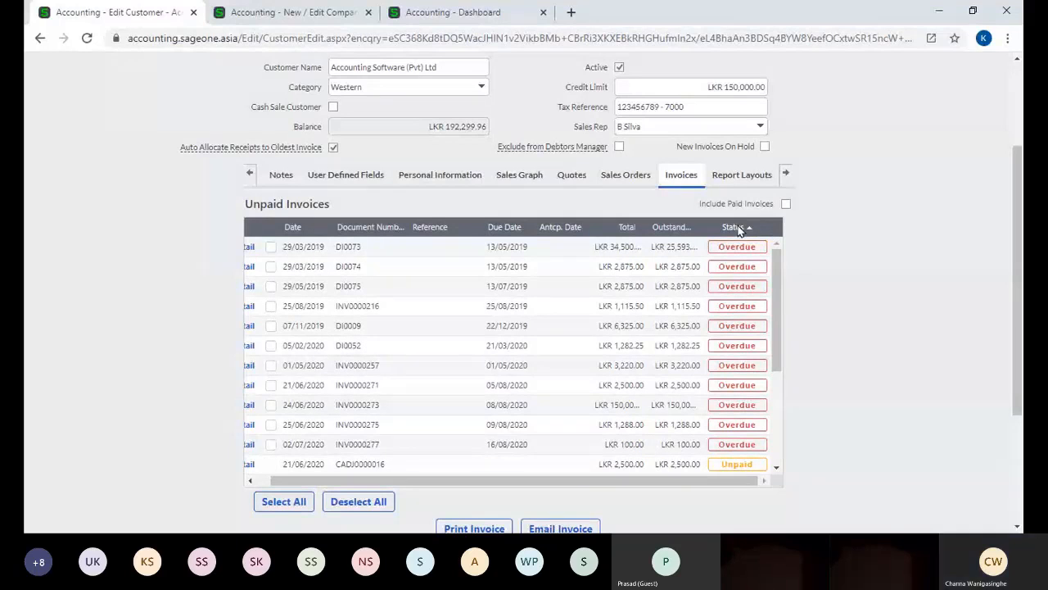
{"action": "left_click", "coordinate": [738, 229]}
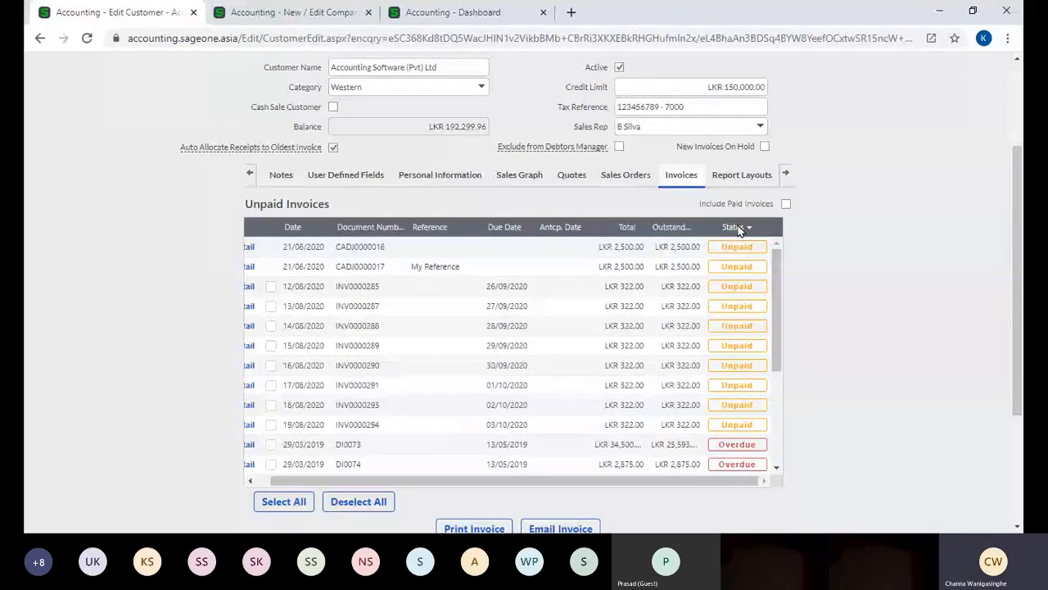
{"action": "left_click", "coordinate": [738, 229]}
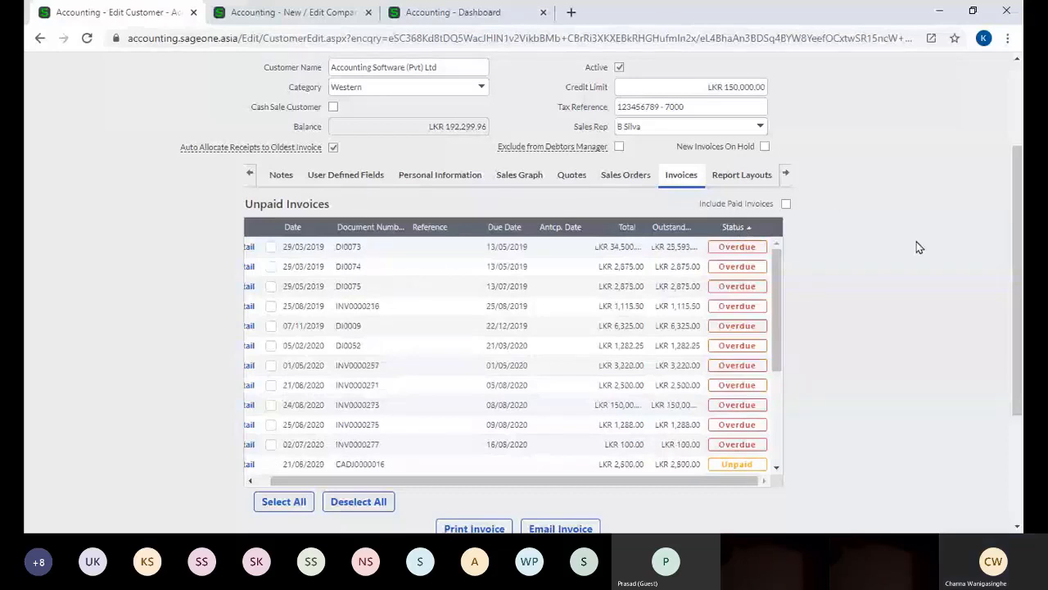
{"action": "scroll", "coordinate": [740, 259], "scroll_direction": "down", "scroll_amount": 1}
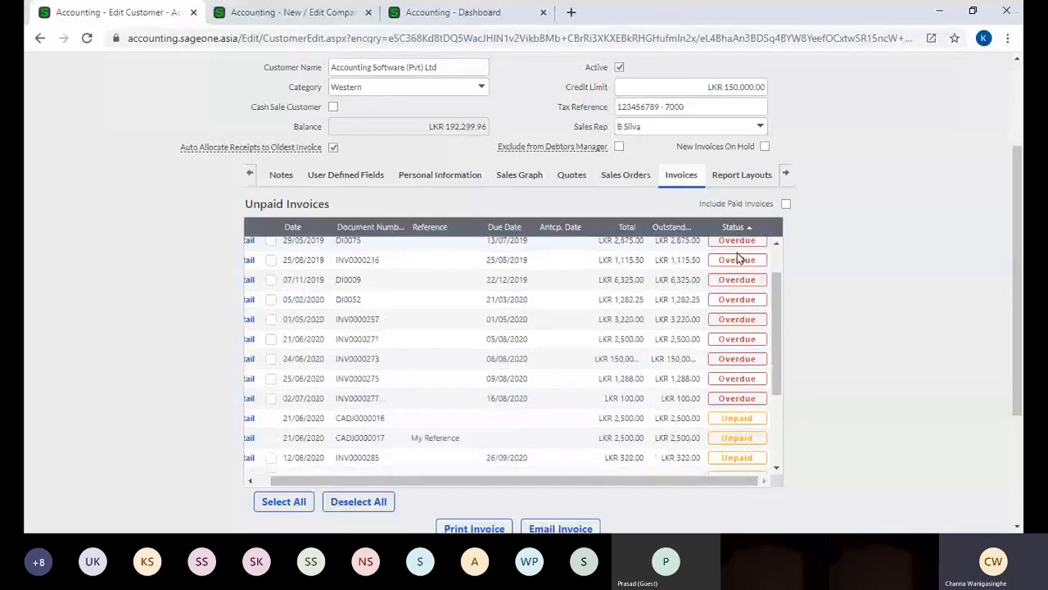
{"action": "scroll", "coordinate": [739, 260], "scroll_direction": "down", "scroll_amount": 3}
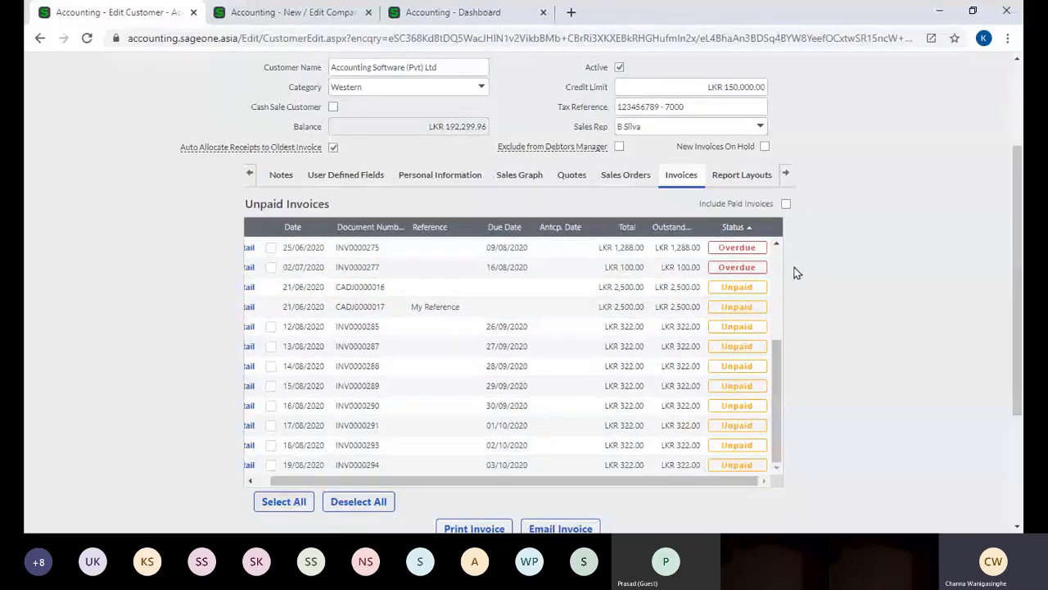
Include paid invoices in the customer's invoice list and look through the combined entries.
{"action": "scroll", "coordinate": [794, 268], "scroll_direction": "up", "scroll_amount": 3}
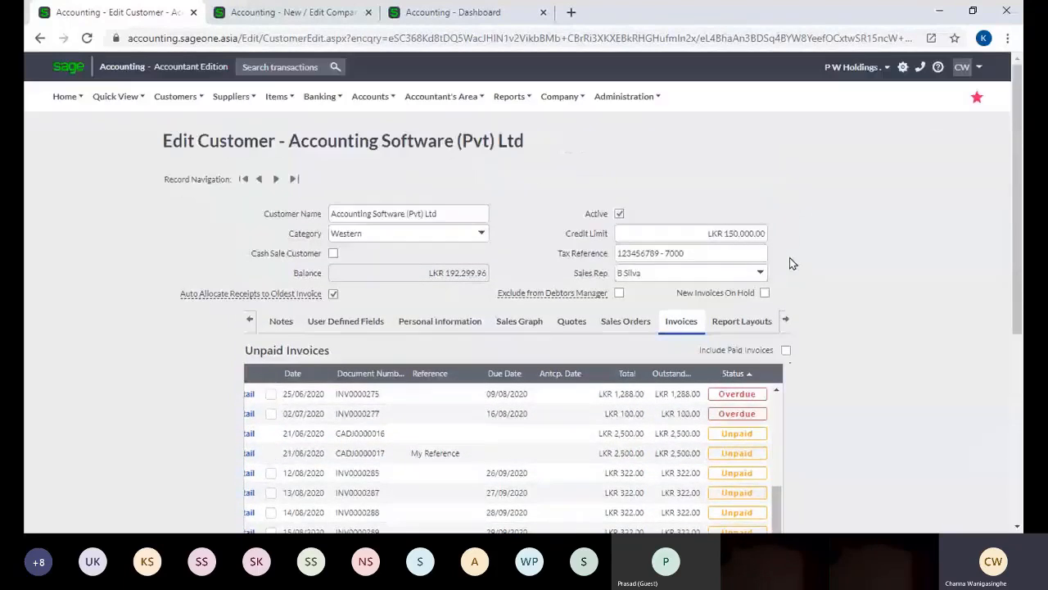
{"action": "left_click", "coordinate": [785, 350]}
{"action": "scroll", "coordinate": [826, 337], "scroll_direction": "down", "scroll_amount": 3}
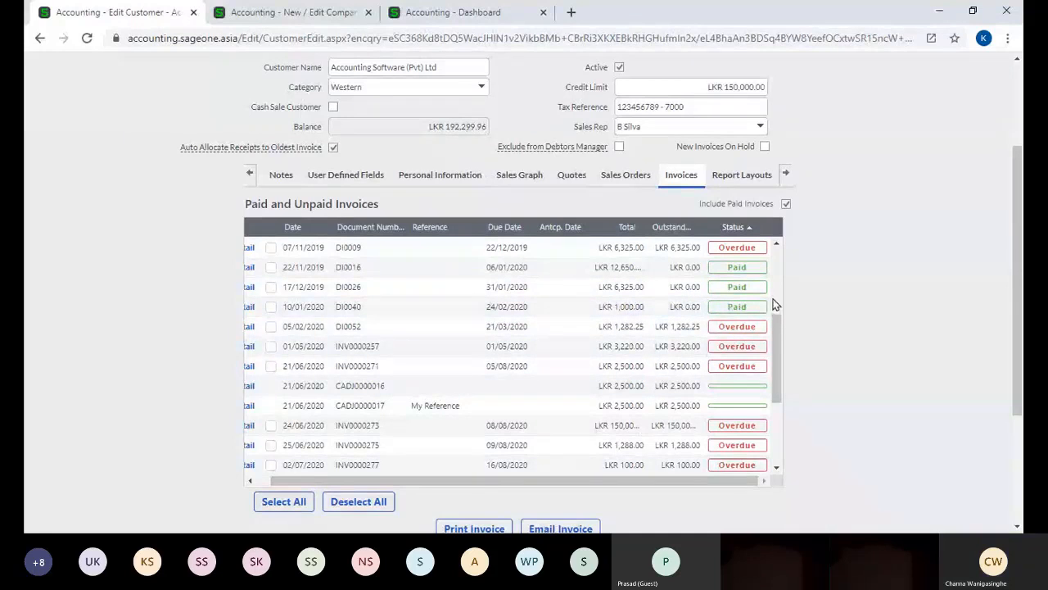
{"action": "left_click_drag", "start_coordinate": [775, 316], "coordinate": [776, 250]}
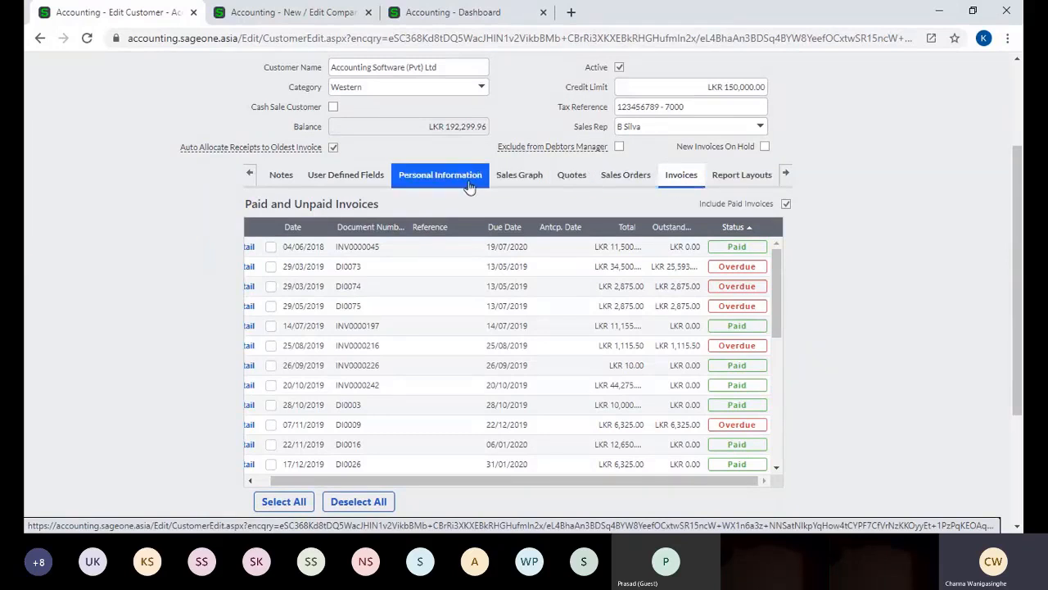
View the customer's report layouts and check the layout choices for Tax Invoice, leaving PWHoldings selected.
{"action": "left_click", "coordinate": [760, 179]}
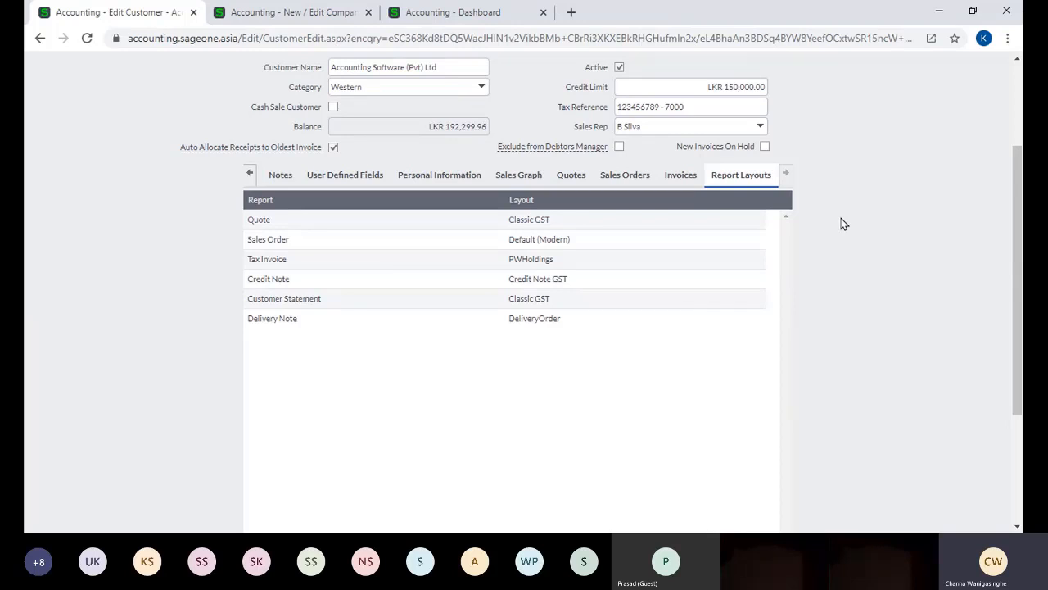
{"action": "left_click", "coordinate": [658, 265]}
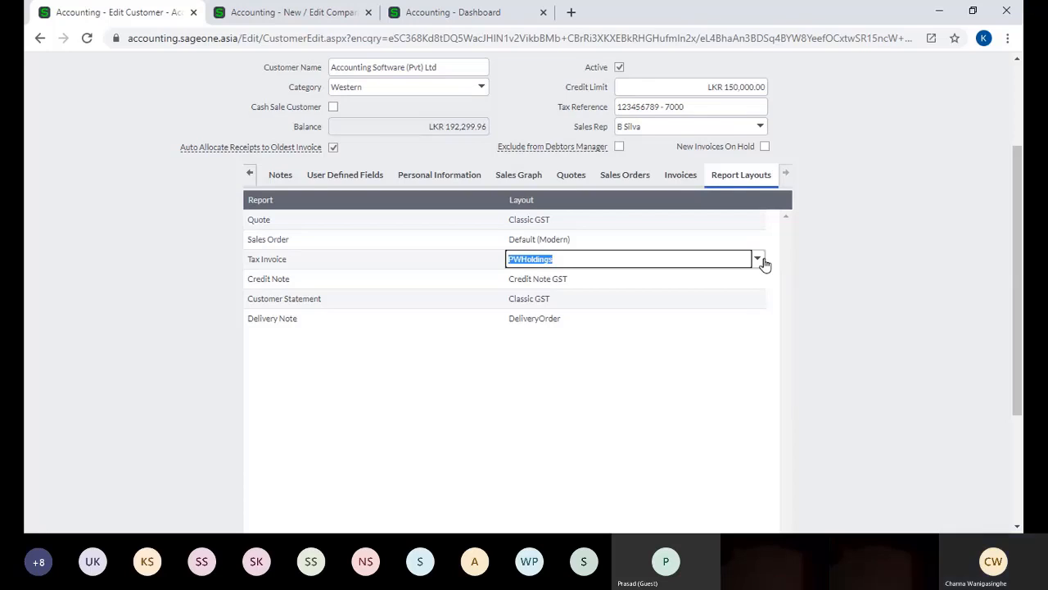
{"action": "type", "text": "T"}
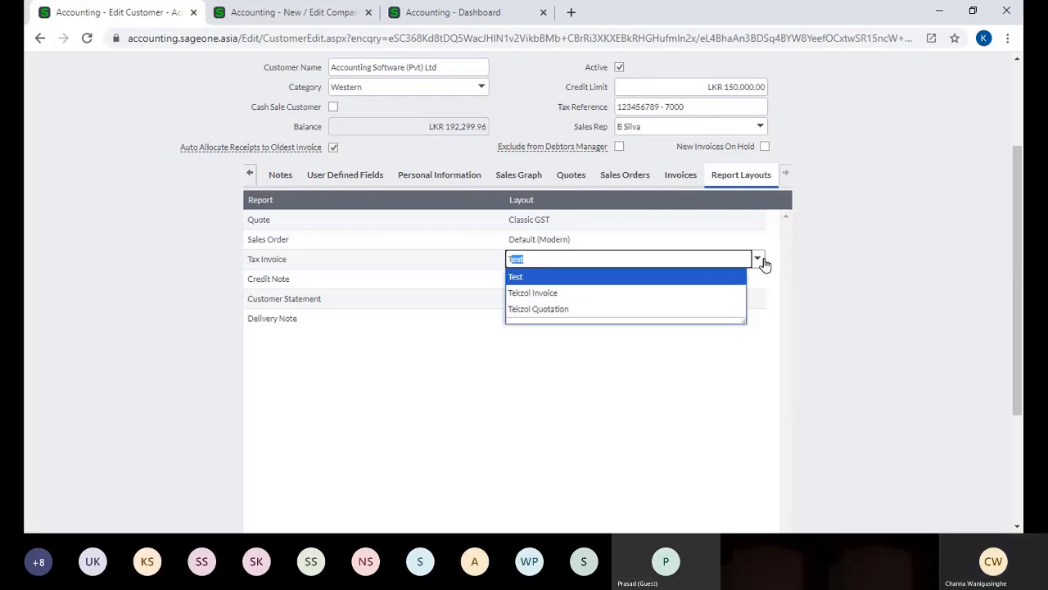
{"action": "key", "text": "BackSpace"}
{"action": "key", "text": "BackSpace"}
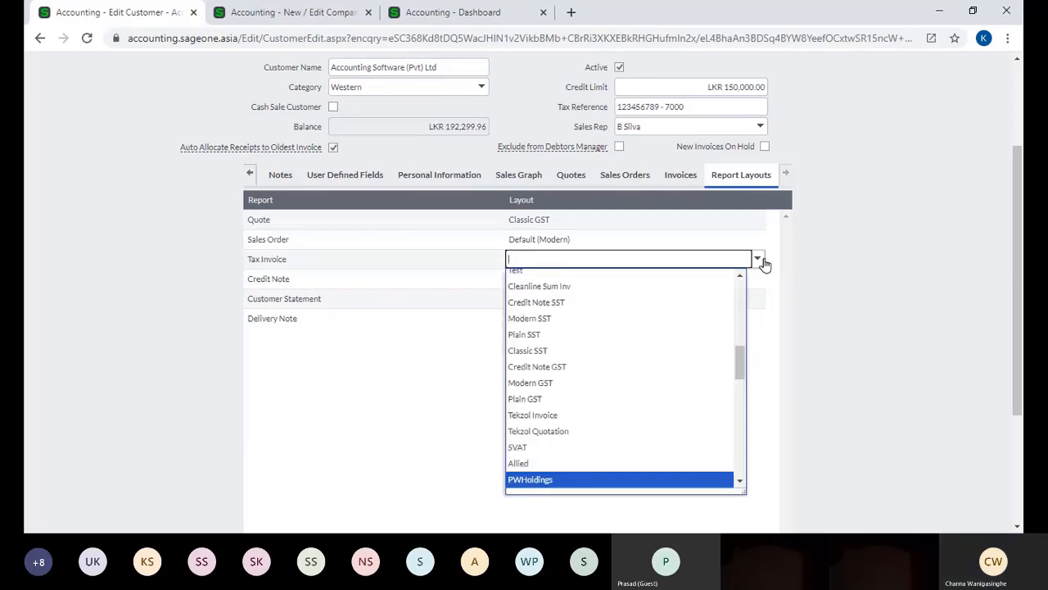
{"action": "key", "text": "Tab"}
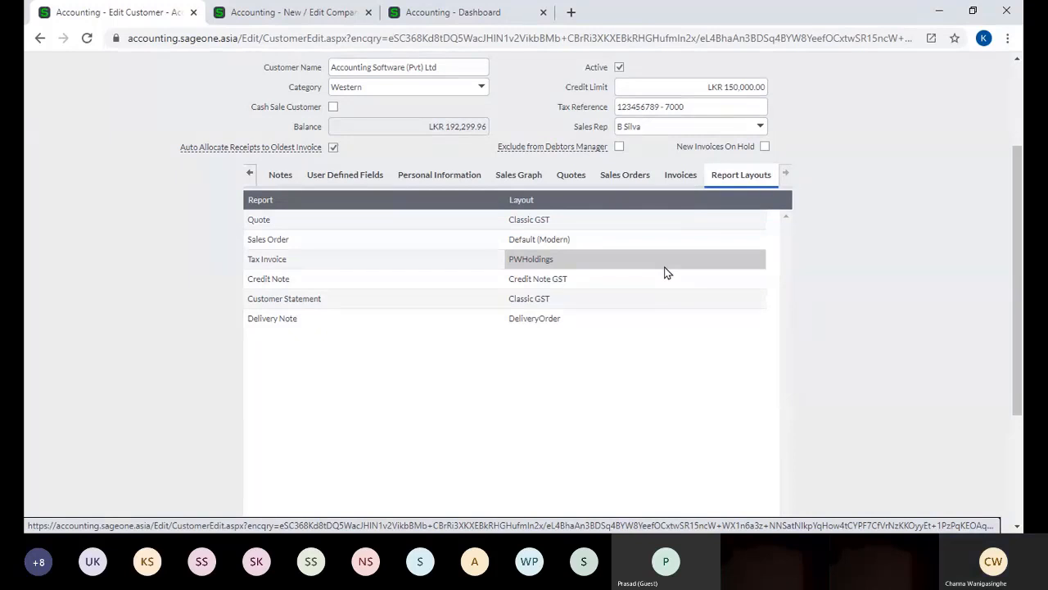
In the second browser tab, list the customer tax invoices and preview the Accounting Software (Pvt) Ltd invoice dated 20/08/2020 for printing.
{"action": "scroll", "coordinate": [860, 282], "scroll_direction": "up", "scroll_amount": 3}
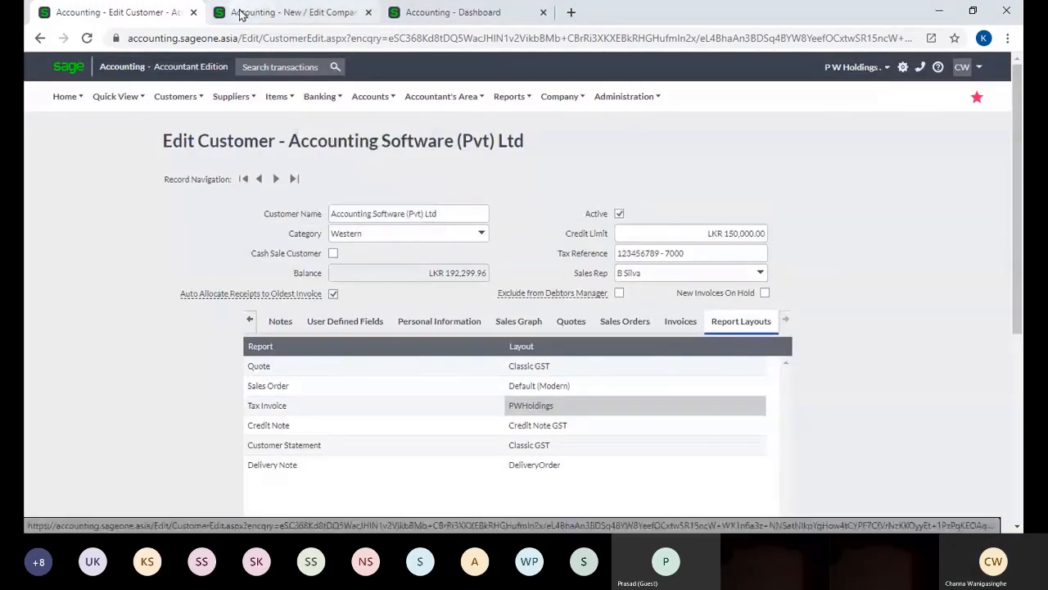
{"action": "left_click", "coordinate": [288, 12]}
{"action": "mouse_move", "coordinate": [276, 95]}
{"action": "mouse_move", "coordinate": [175, 97]}
{"action": "mouse_move", "coordinate": [182, 166]}
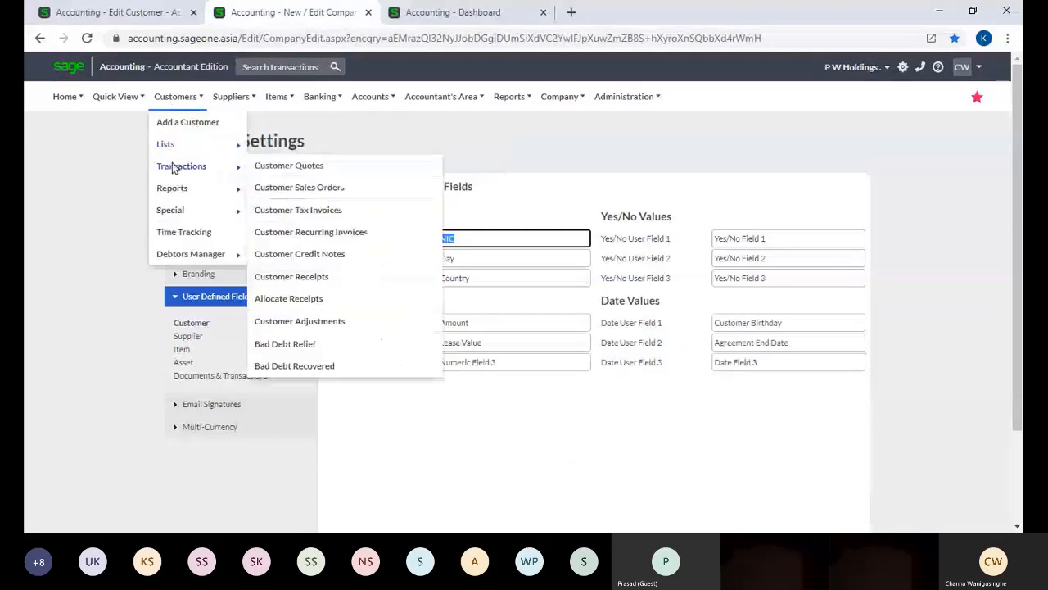
{"action": "left_click", "coordinate": [318, 211]}
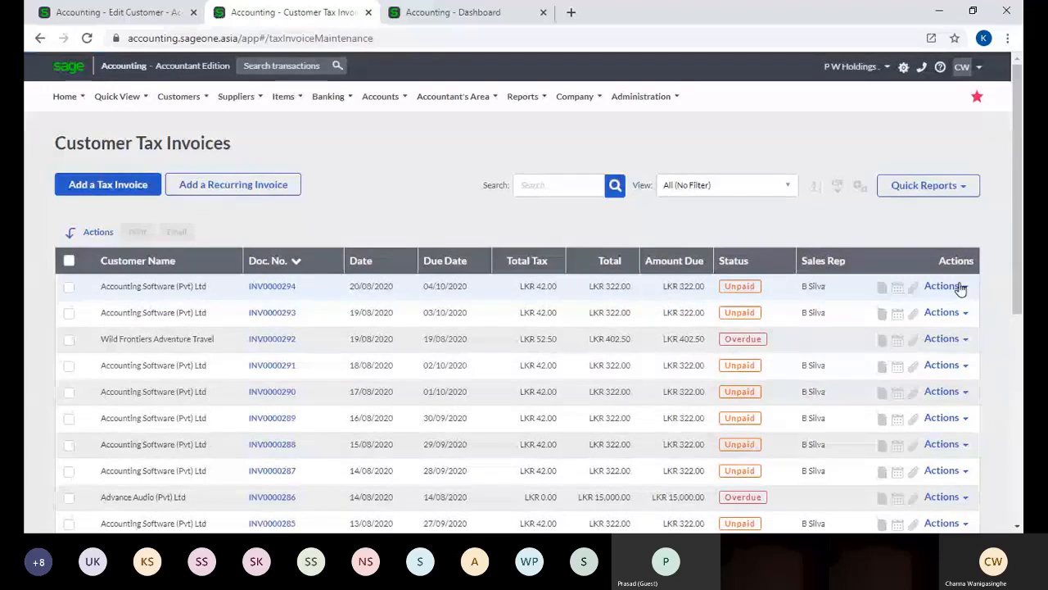
{"action": "left_click", "coordinate": [959, 286]}
{"action": "left_click", "coordinate": [908, 308]}
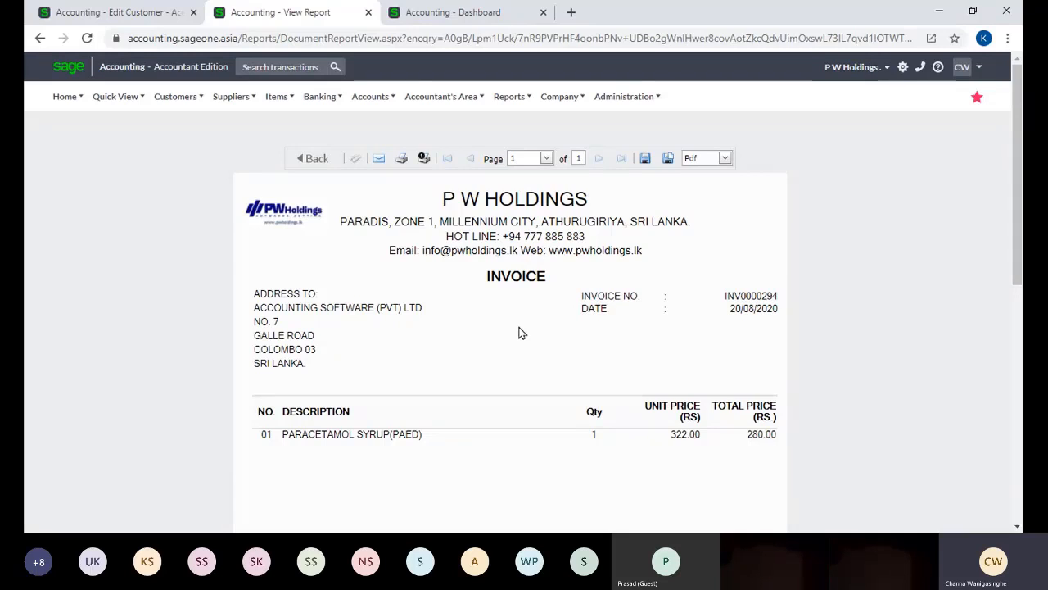
Return to the Accounting Software (Pvt) Ltd customer record and review the layouts assigned to its report types.
{"action": "left_click", "coordinate": [123, 12]}
{"action": "scroll", "coordinate": [795, 308], "scroll_direction": "down", "scroll_amount": 1}
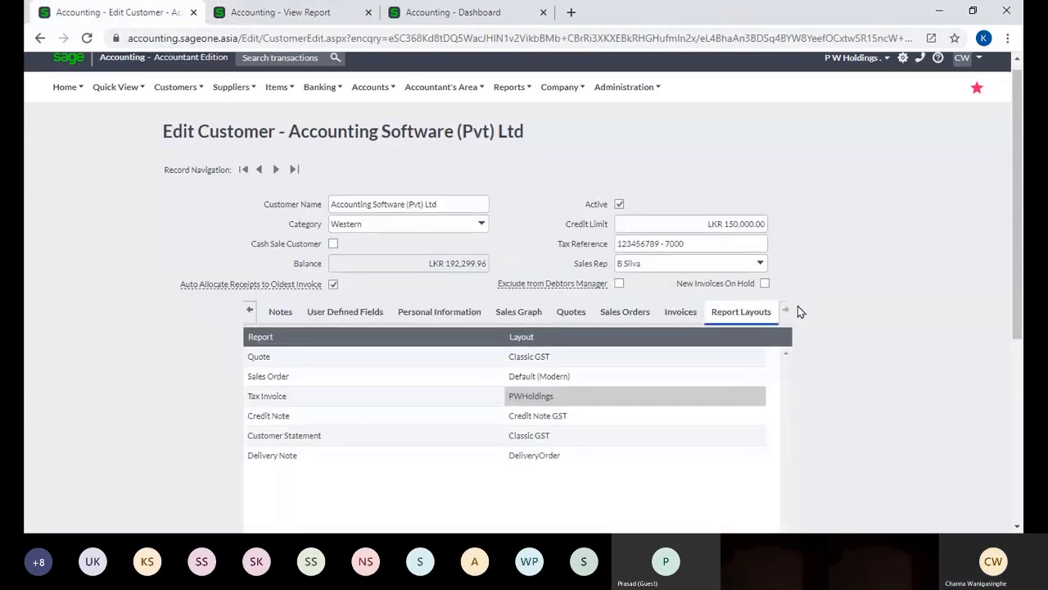
{"action": "scroll", "coordinate": [799, 277], "scroll_direction": "down", "scroll_amount": 1}
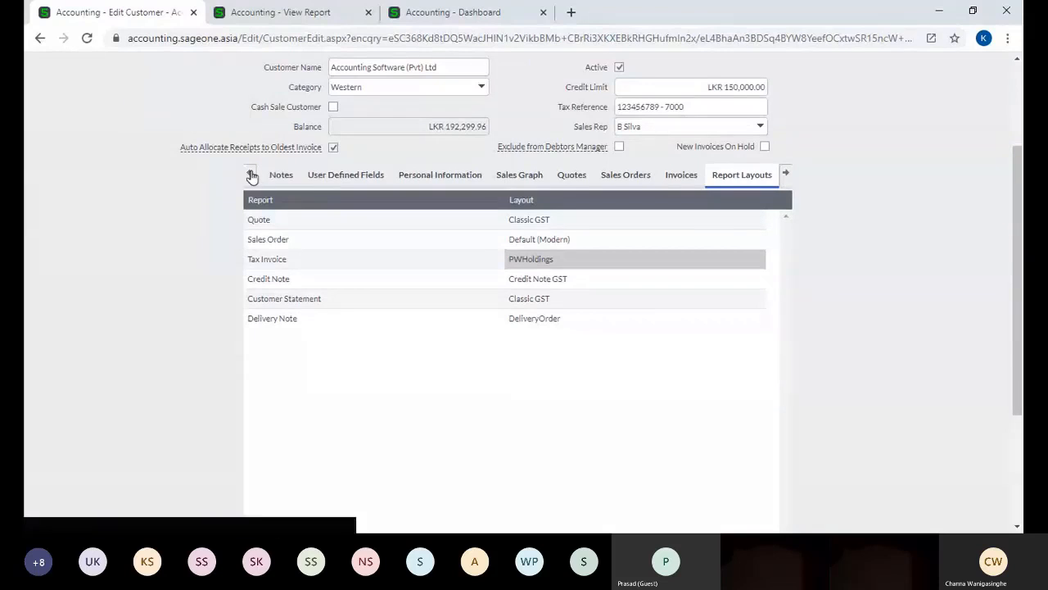
{"action": "left_click", "coordinate": [252, 173]}
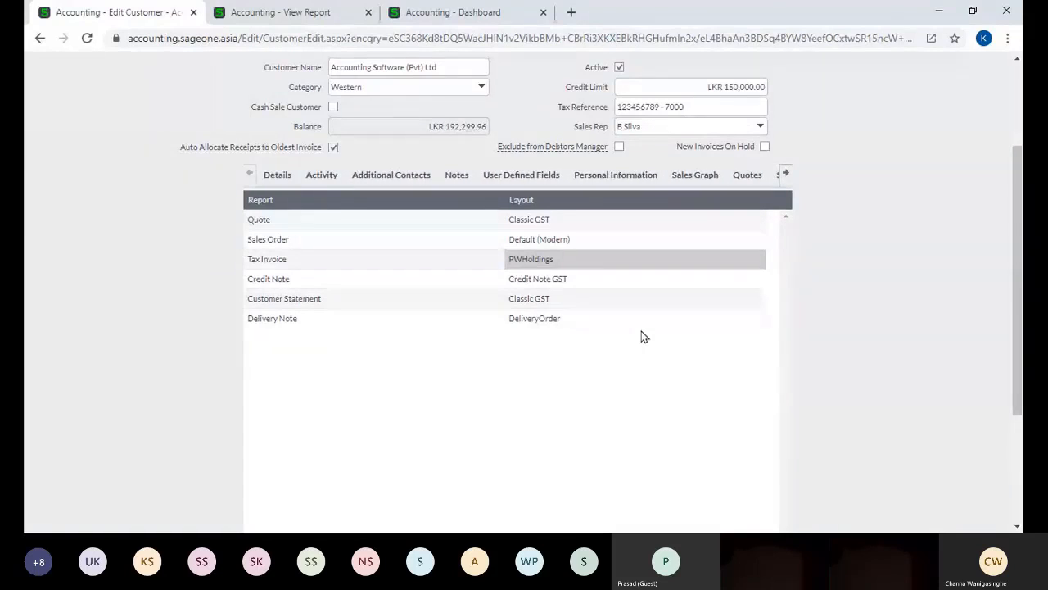
{"action": "scroll", "coordinate": [742, 335], "scroll_direction": "down", "scroll_amount": 1}
{"action": "scroll", "coordinate": [747, 336], "scroll_direction": "down", "scroll_amount": 1}
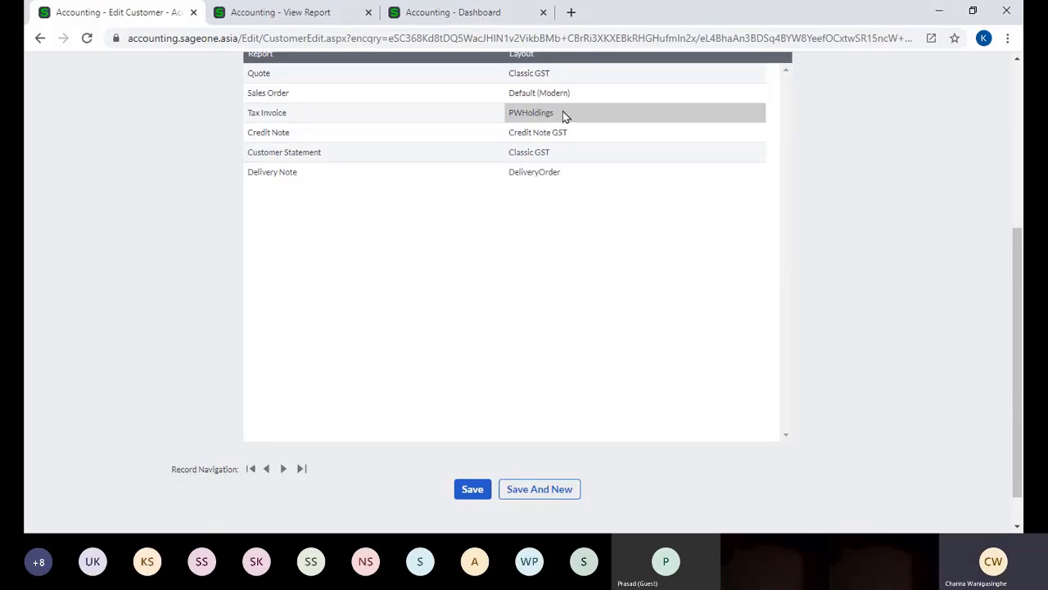
{"action": "scroll", "coordinate": [584, 133], "scroll_direction": "up", "scroll_amount": 1}
{"action": "scroll", "coordinate": [582, 320], "scroll_direction": "down", "scroll_amount": 2}
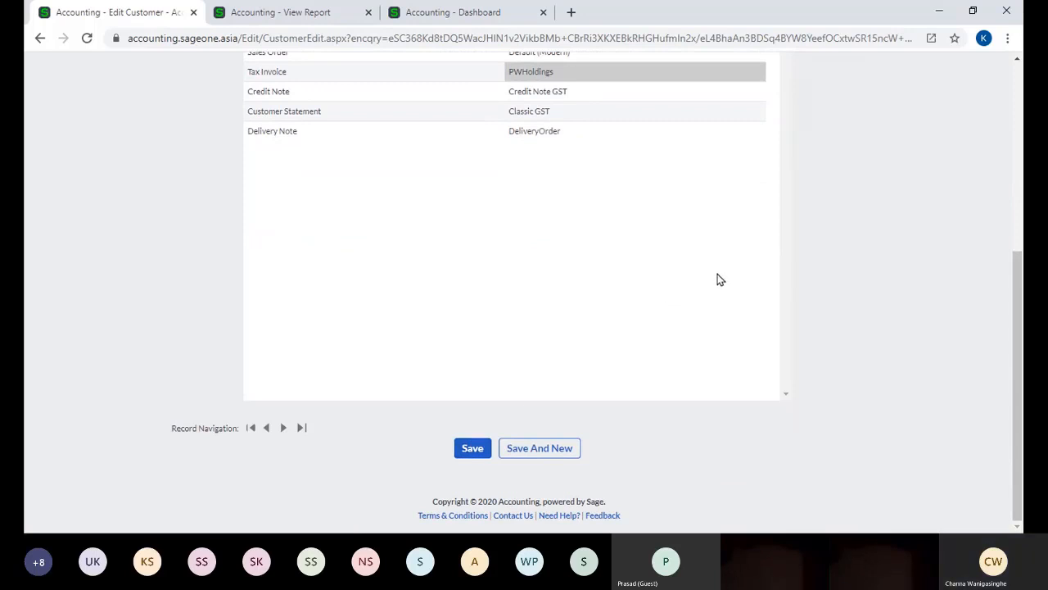
{"action": "scroll", "coordinate": [728, 301], "scroll_direction": "up", "scroll_amount": 5}
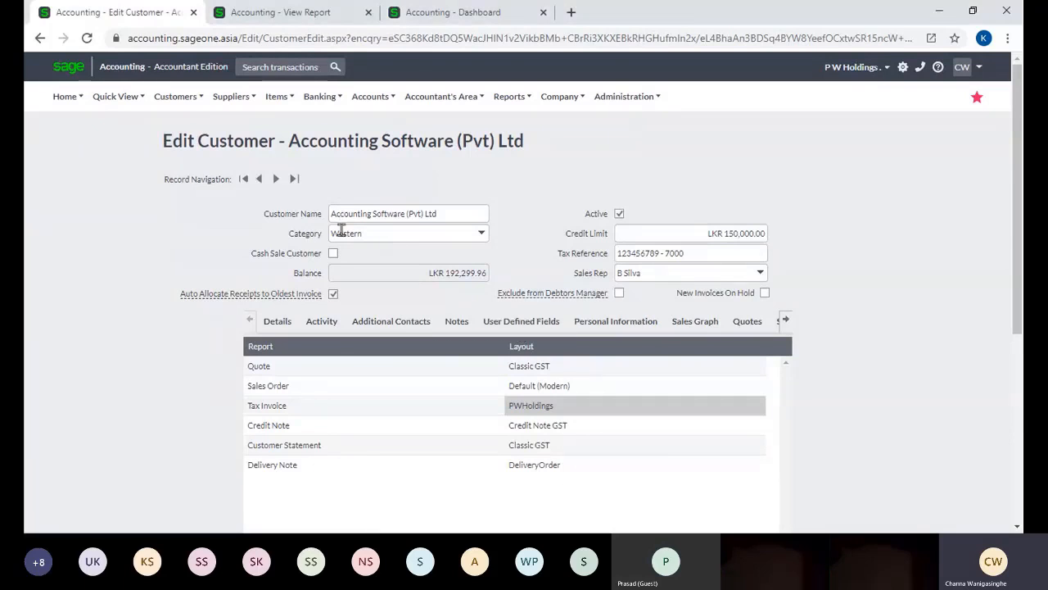
Review the customer's Details page, including the addresses, contact details and default settings.
{"action": "scroll", "coordinate": [339, 230], "scroll_direction": "down", "scroll_amount": 4}
{"action": "scroll", "coordinate": [332, 213], "scroll_direction": "up", "scroll_amount": 2}
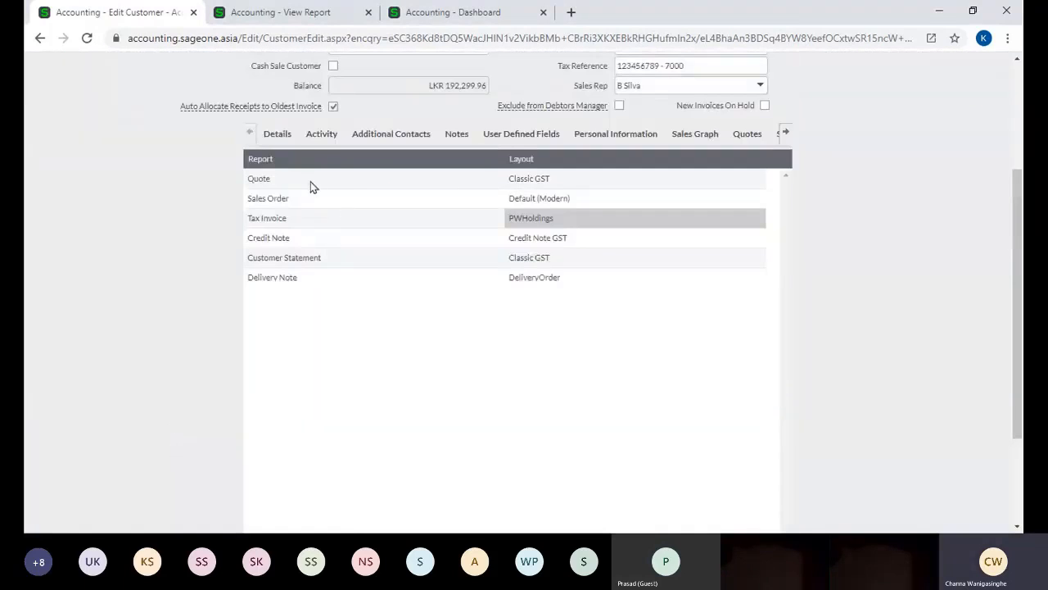
{"action": "left_click", "coordinate": [274, 134]}
{"action": "scroll", "coordinate": [655, 318], "scroll_direction": "down", "scroll_amount": 1}
{"action": "scroll", "coordinate": [655, 343], "scroll_direction": "down", "scroll_amount": 1}
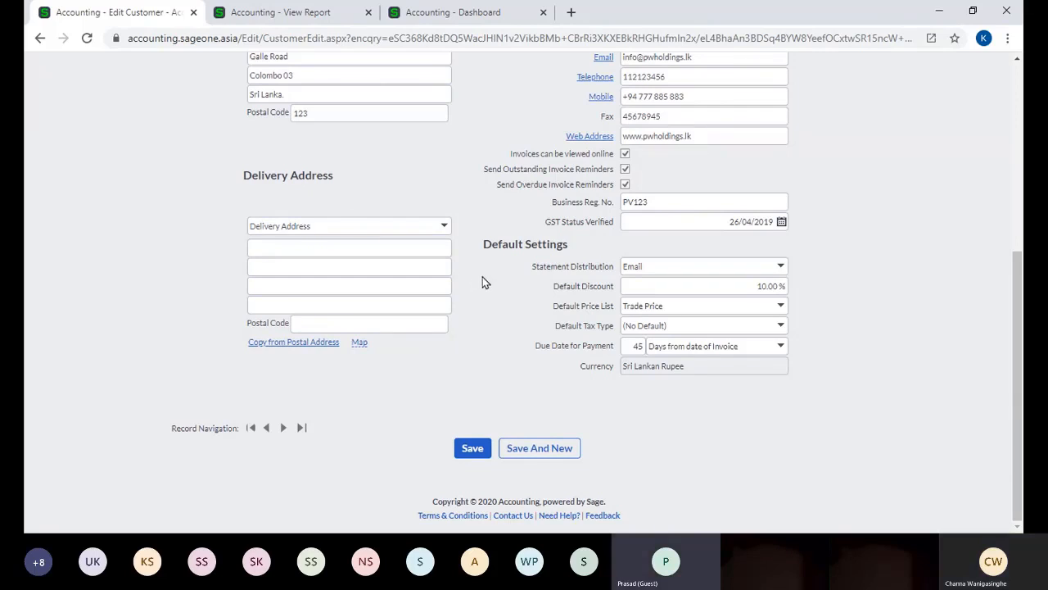
{"action": "scroll", "coordinate": [484, 282], "scroll_direction": "up", "scroll_amount": 4}
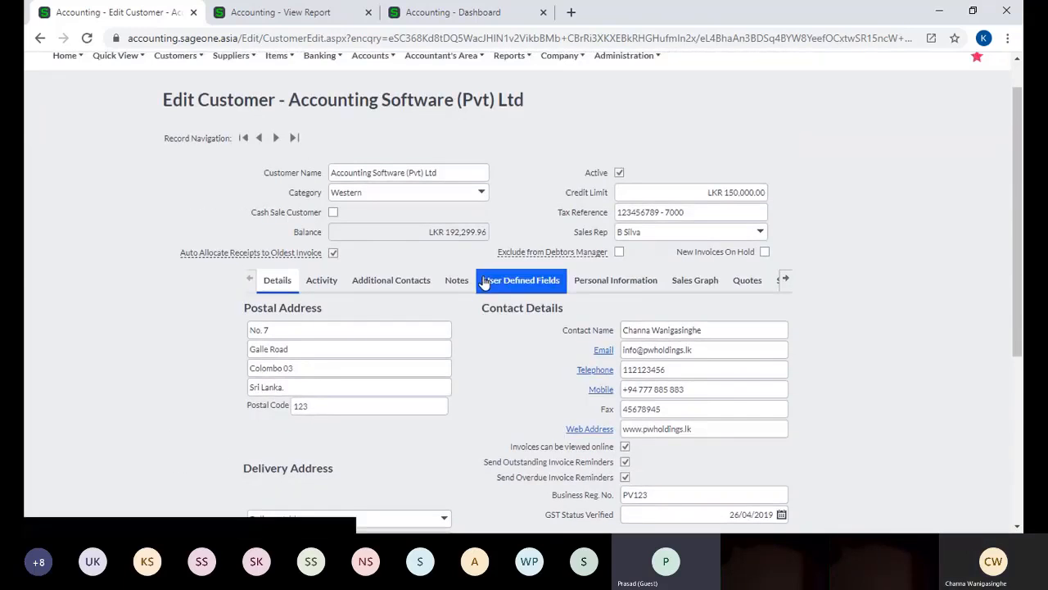
{"action": "scroll", "coordinate": [486, 283], "scroll_direction": "down", "scroll_amount": 1}
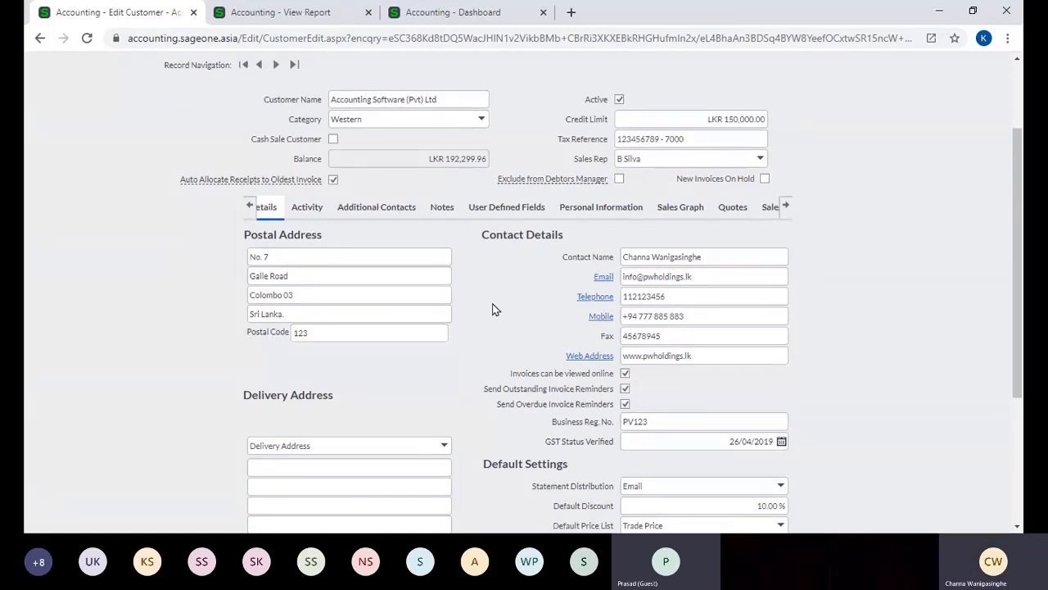
{"action": "scroll", "coordinate": [500, 303], "scroll_direction": "up", "scroll_amount": 2}
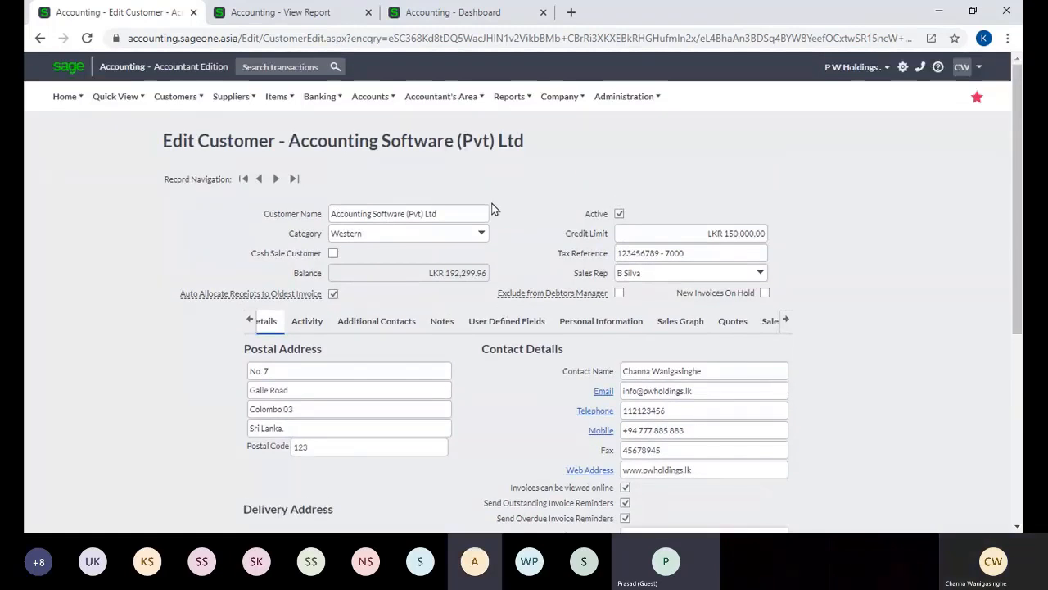
{"action": "scroll", "coordinate": [491, 269], "scroll_direction": "down", "scroll_amount": 5}
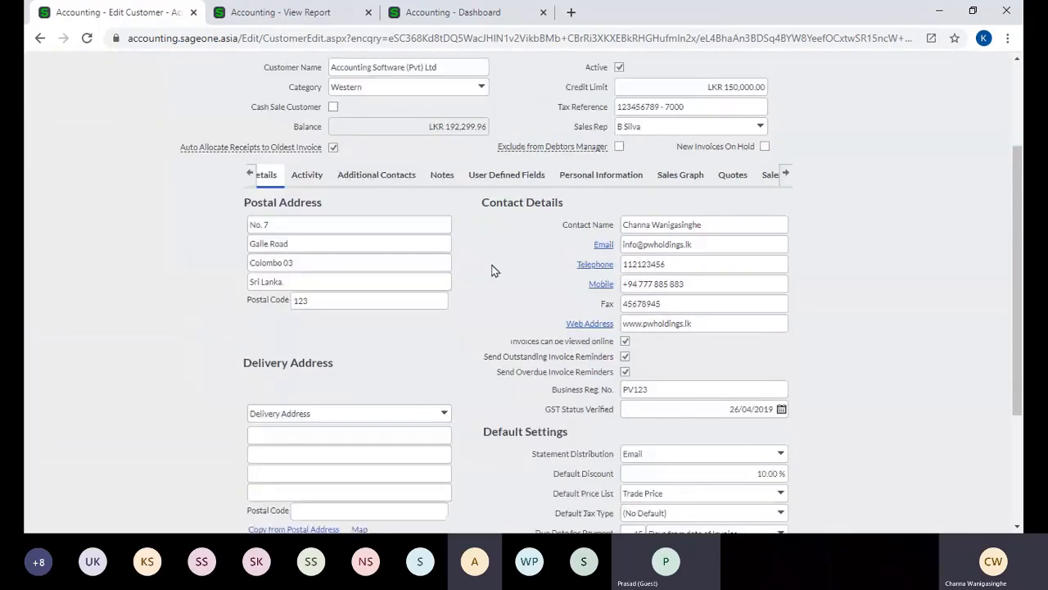
{"action": "scroll", "coordinate": [494, 269], "scroll_direction": "up", "scroll_amount": 3}
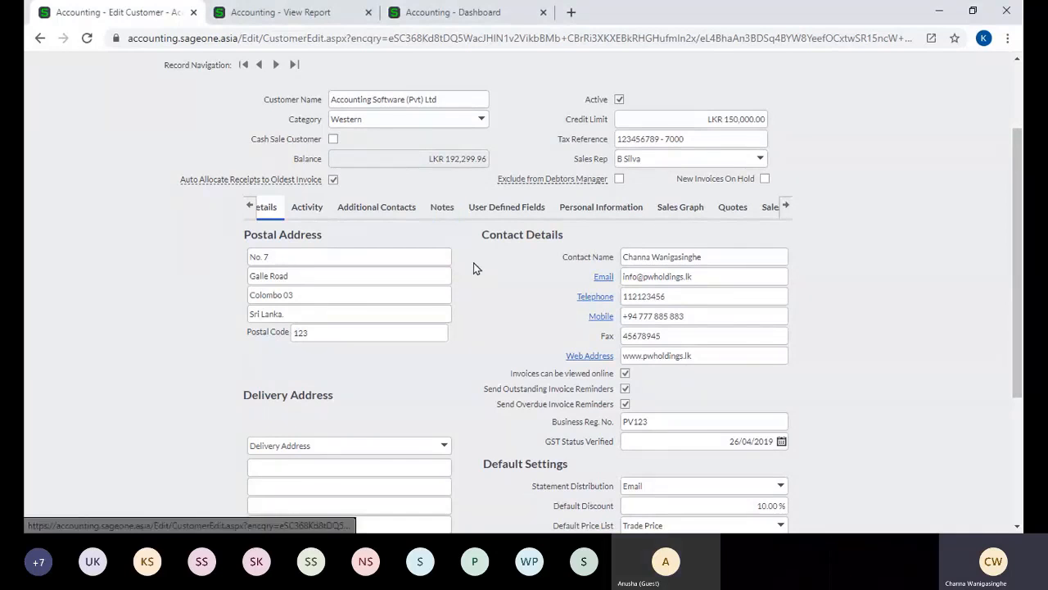
{"action": "scroll", "coordinate": [469, 261], "scroll_direction": "up", "scroll_amount": 3}
{"action": "left_click", "coordinate": [175, 96]}
{"action": "mouse_move", "coordinate": [194, 173]}
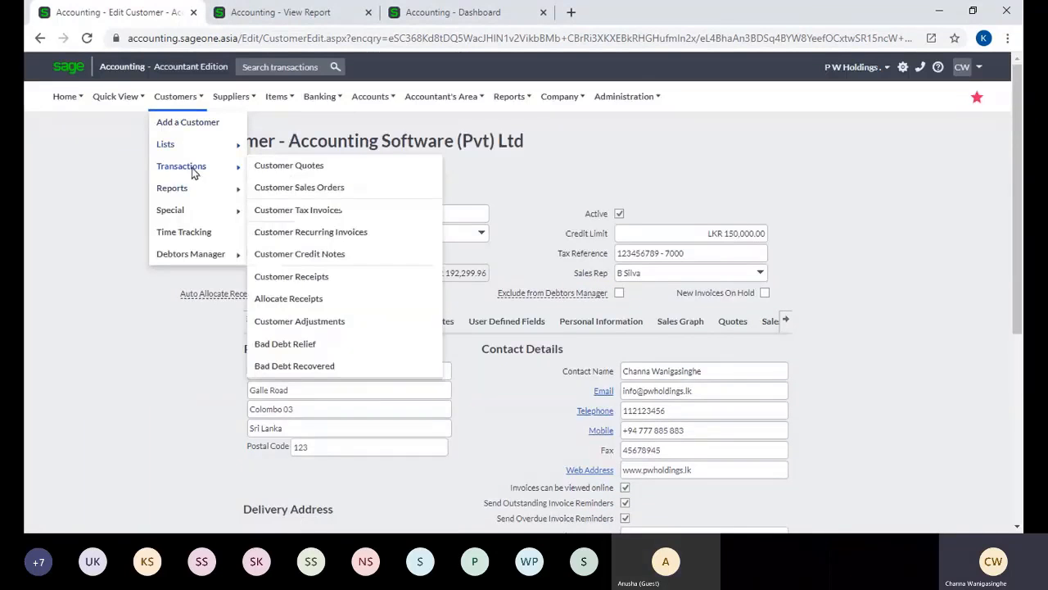
{"action": "mouse_move", "coordinate": [197, 199]}
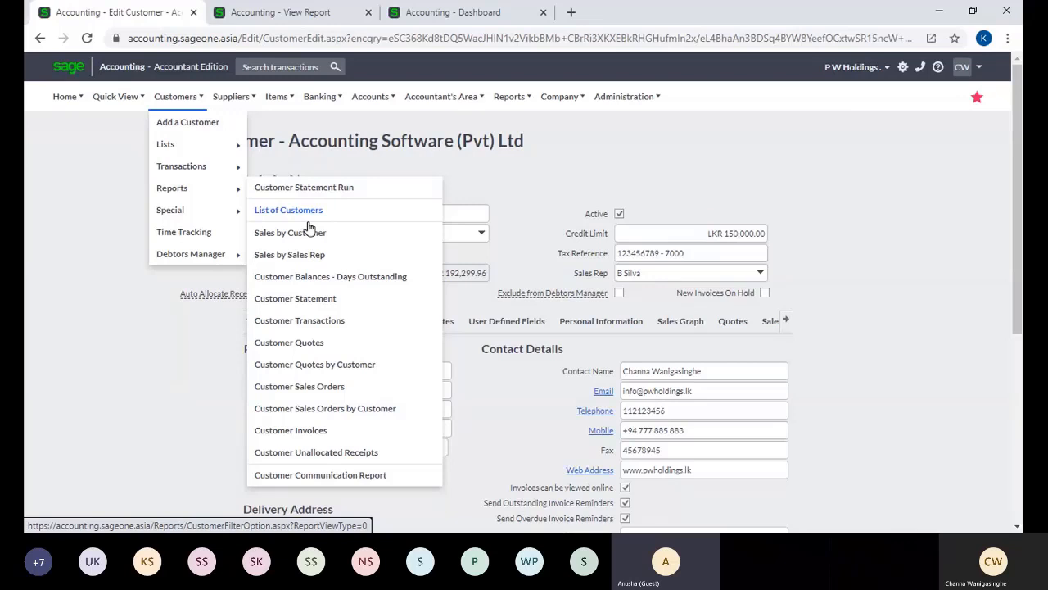
{"action": "mouse_move", "coordinate": [470, 123]}
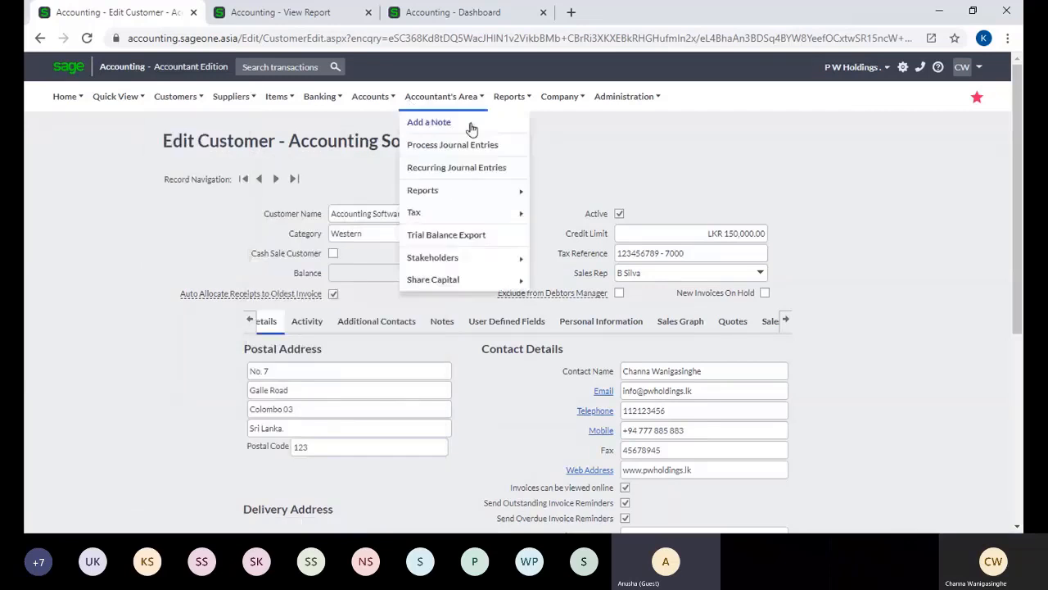
Review the customer's user-defined fields, covering the text, numeric, yes/no and date values.
{"action": "left_click", "coordinate": [508, 323]}
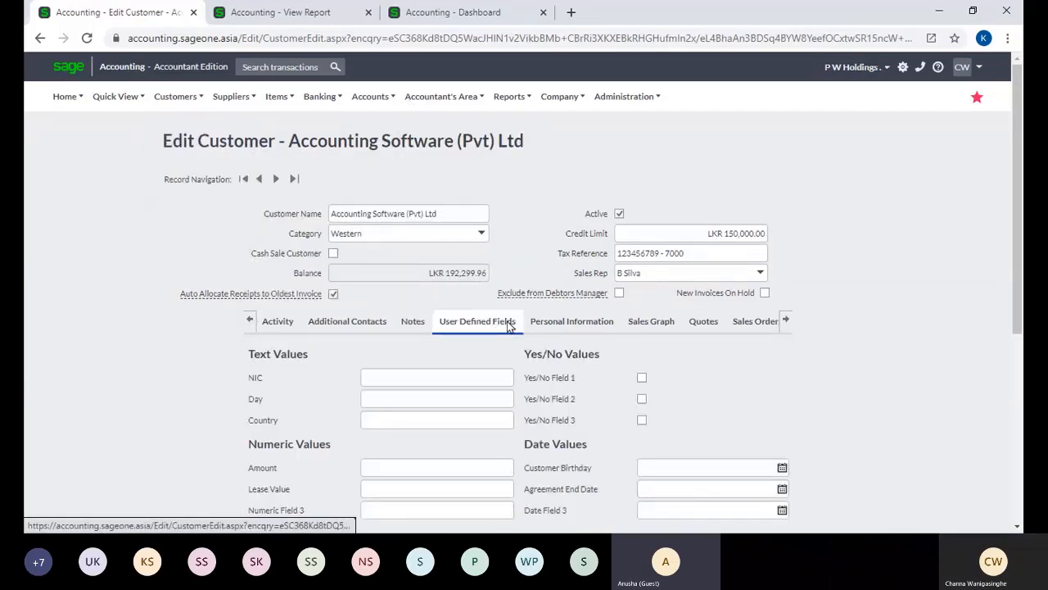
{"action": "scroll", "coordinate": [497, 360], "scroll_direction": "down", "scroll_amount": 2}
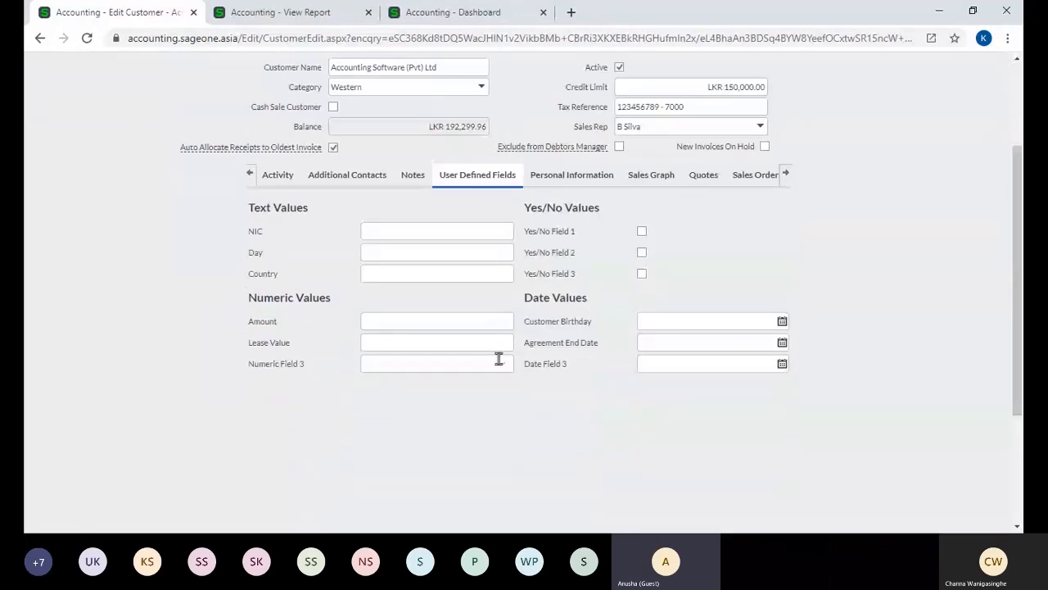
{"action": "left_click", "coordinate": [380, 236]}
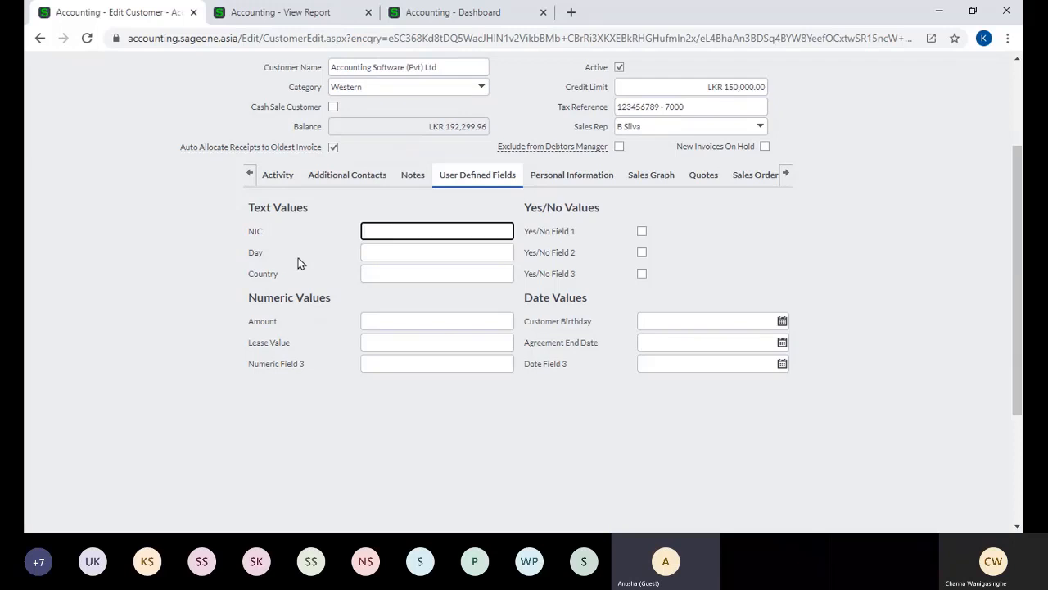
{"action": "scroll", "coordinate": [298, 262], "scroll_direction": "up", "scroll_amount": 1}
{"action": "scroll", "coordinate": [298, 262], "scroll_direction": "up", "scroll_amount": 1}
Add the Agreement End Date user-defined field as a column in the List of Customers and sort the list by it.
{"action": "left_click", "coordinate": [197, 98]}
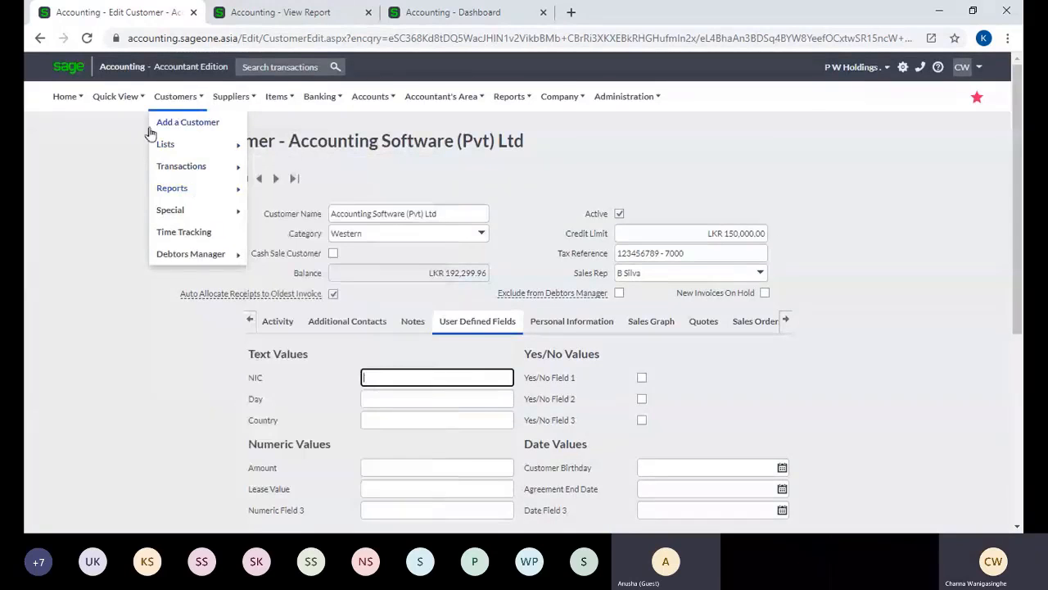
{"action": "mouse_move", "coordinate": [175, 100]}
{"action": "mouse_move", "coordinate": [190, 148]}
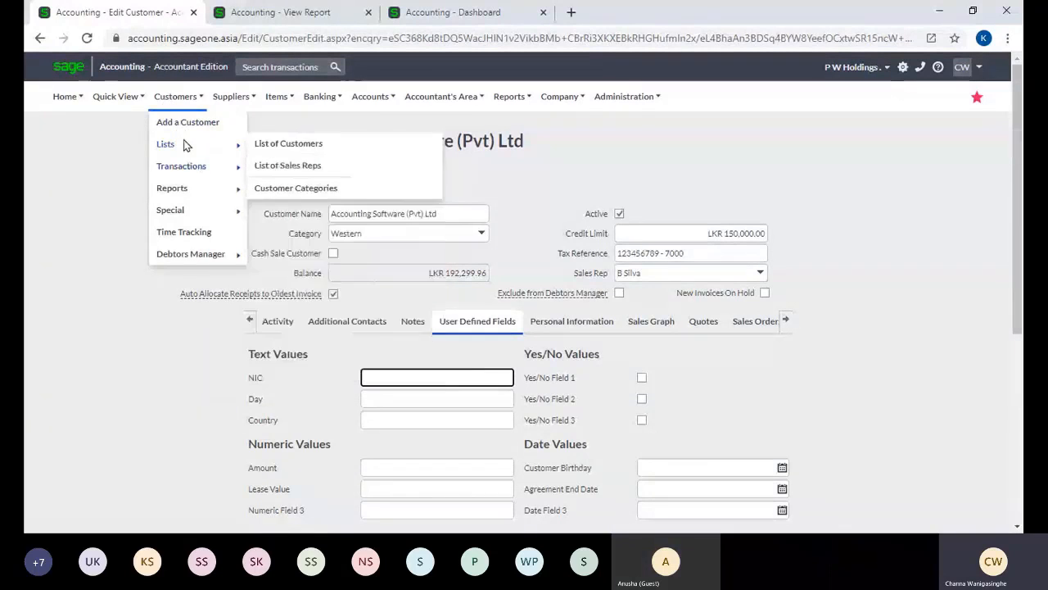
{"action": "left_click", "coordinate": [273, 145]}
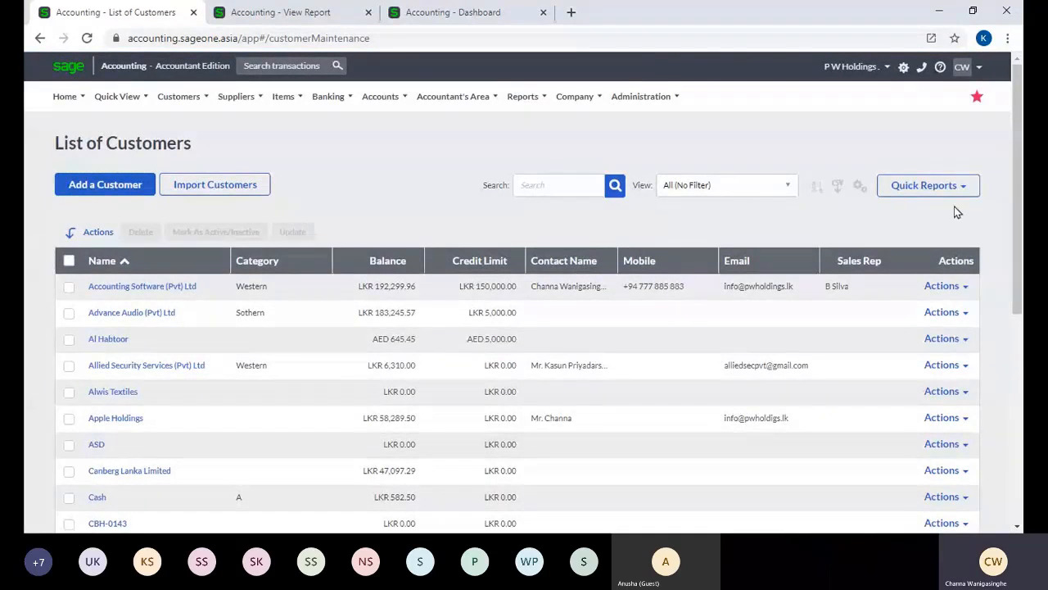
{"action": "left_click", "coordinate": [858, 188]}
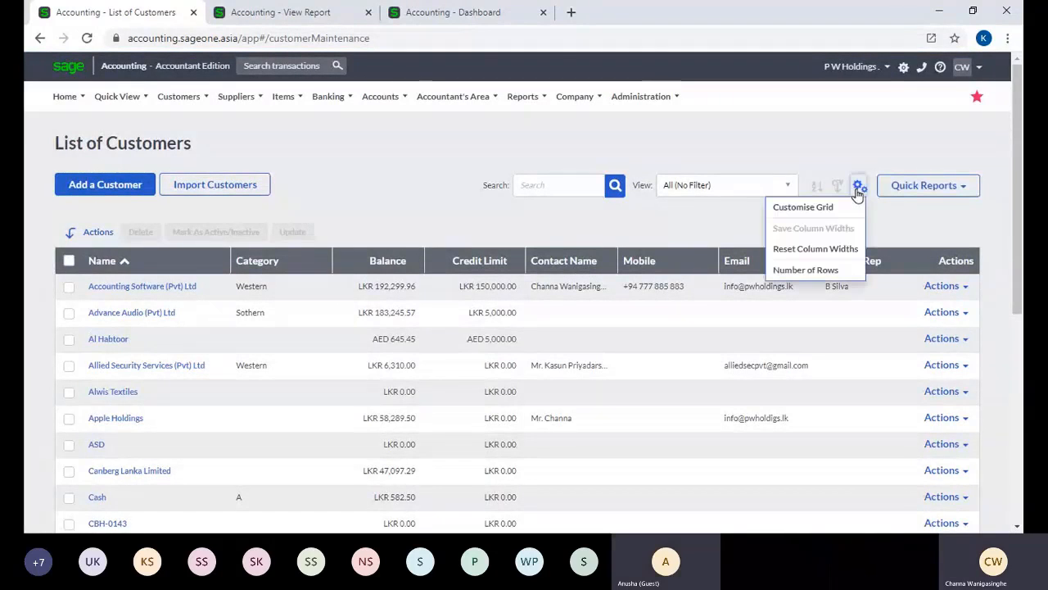
{"action": "left_click", "coordinate": [803, 208]}
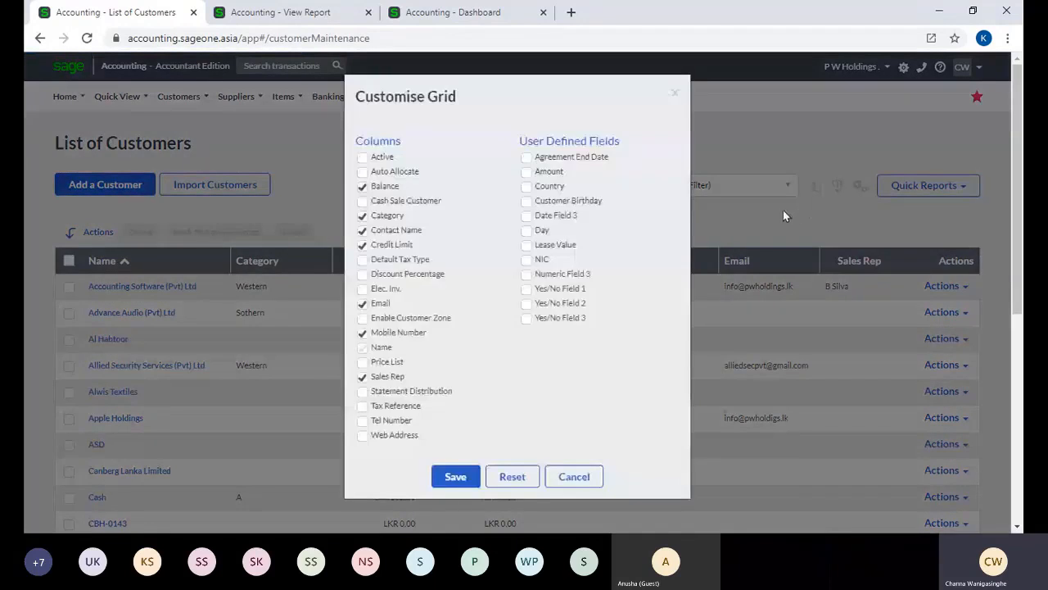
{"action": "left_click", "coordinate": [525, 157]}
{"action": "left_click", "coordinate": [456, 477]}
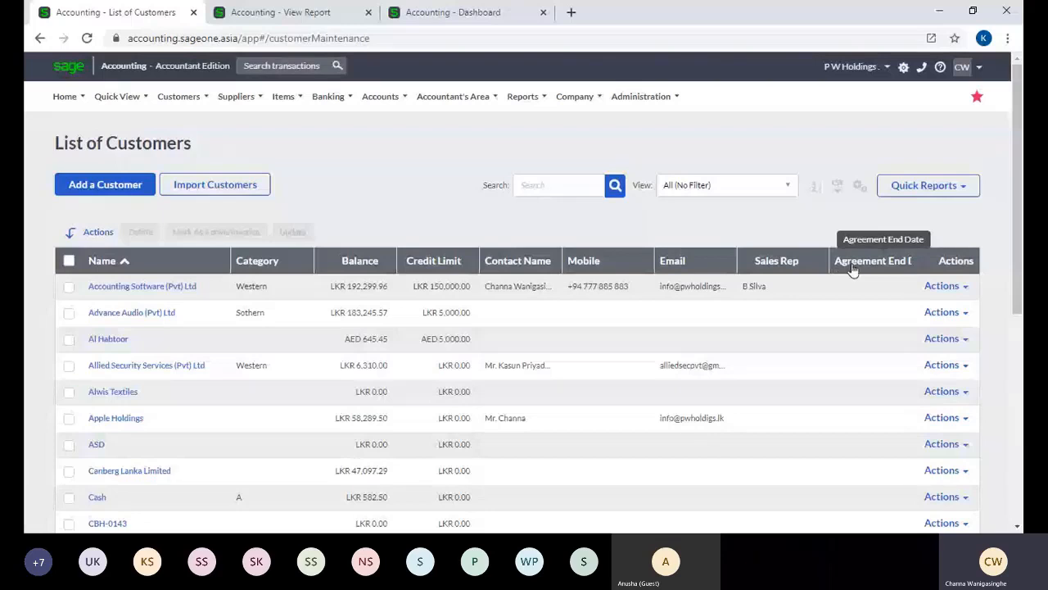
{"action": "left_click", "coordinate": [857, 265]}
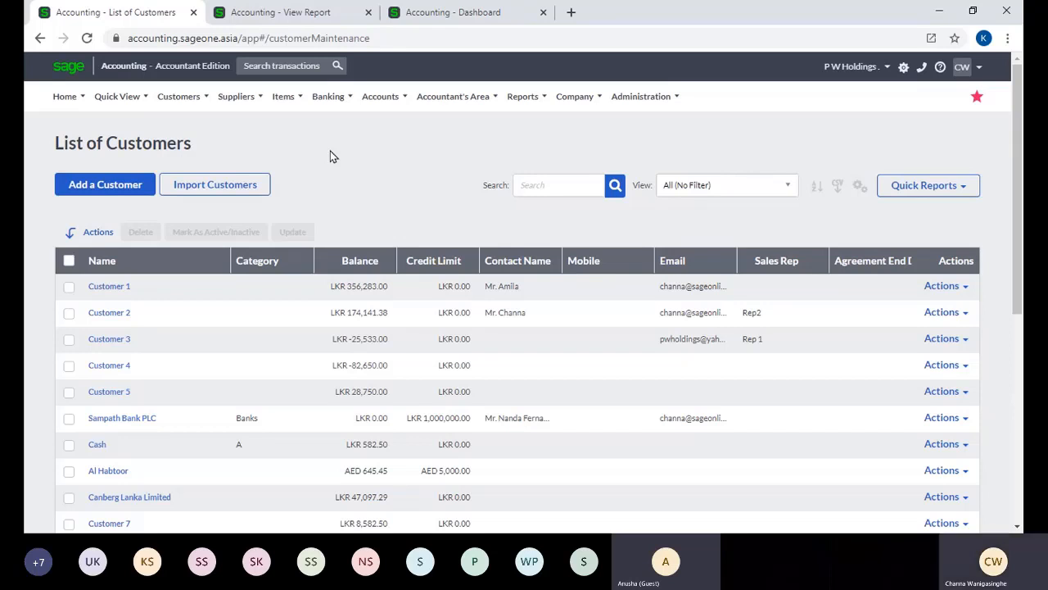
Check the invoice preview in the second browser tab and return to the List of Customers.
{"action": "left_click", "coordinate": [287, 12]}
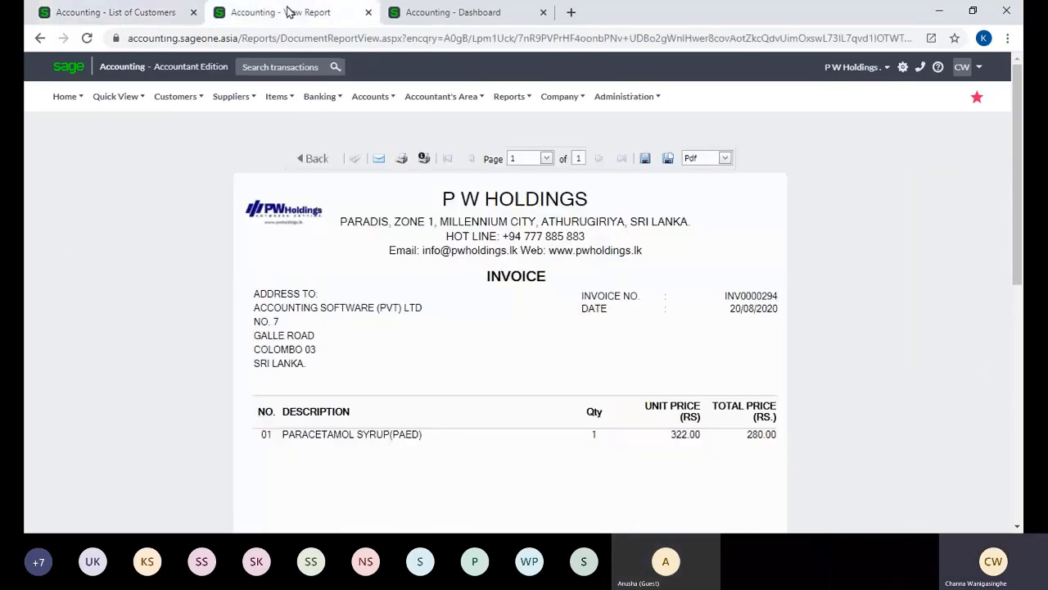
{"action": "left_click", "coordinate": [141, 11]}
{"action": "mouse_move", "coordinate": [174, 99]}
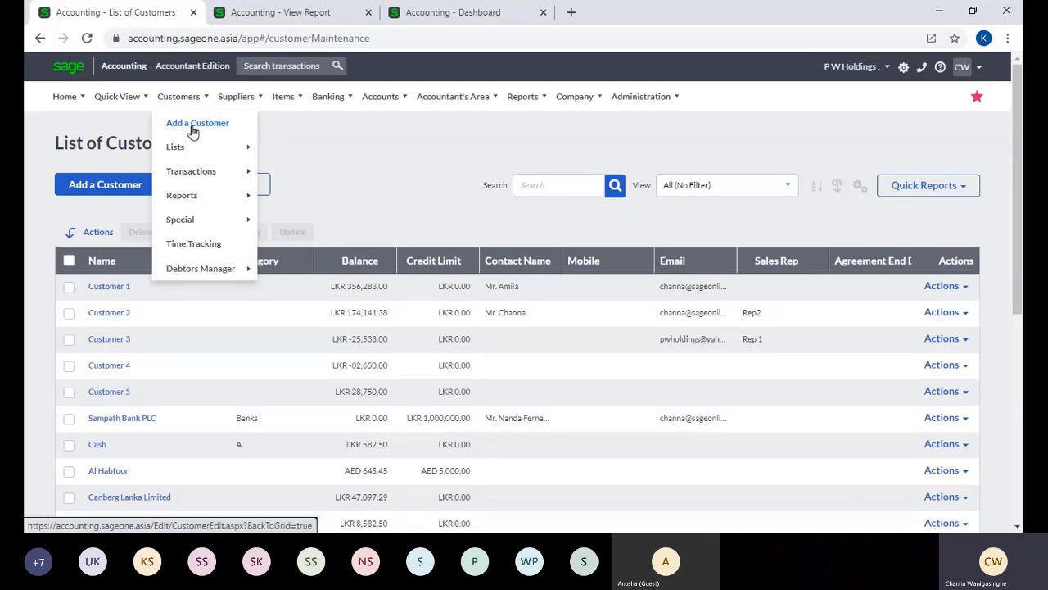
{"action": "mouse_move", "coordinate": [205, 154]}
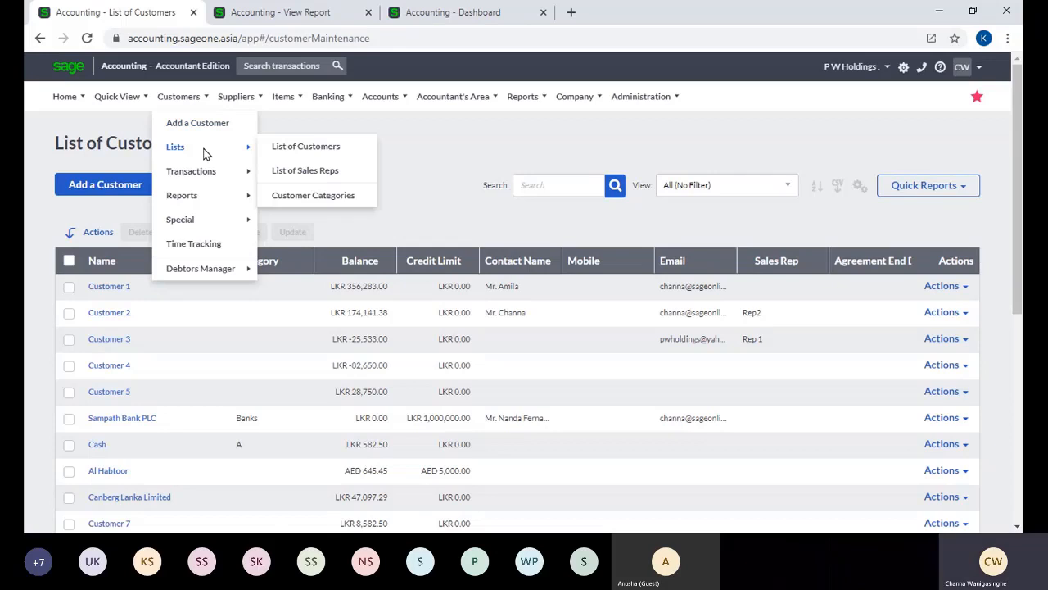
{"action": "left_click", "coordinate": [357, 144]}
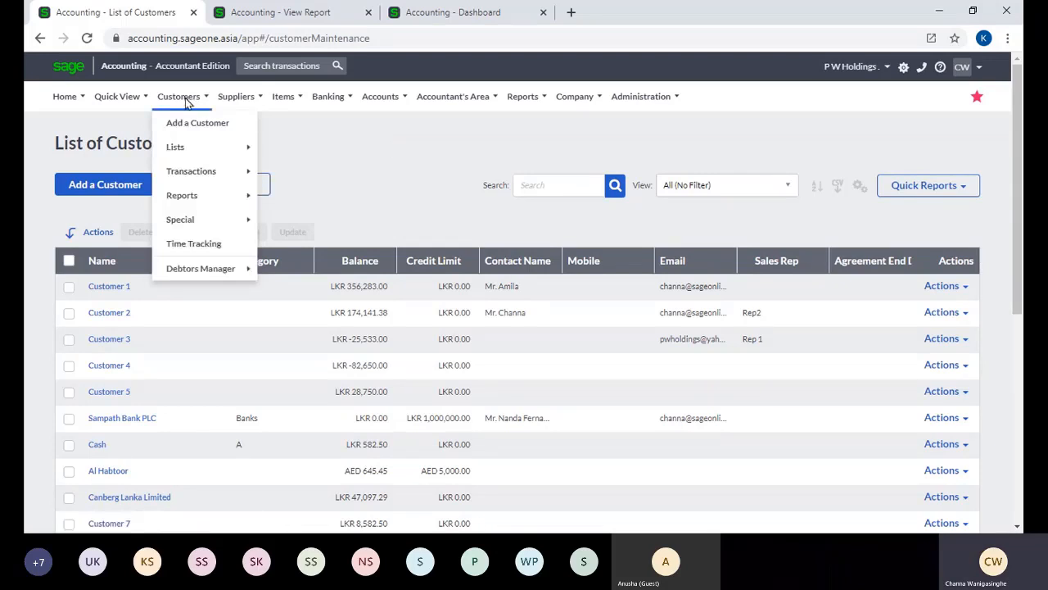
View the List of Sales Reps and open a blank New Sales Rep form to examine its fields.
{"action": "mouse_move", "coordinate": [197, 157]}
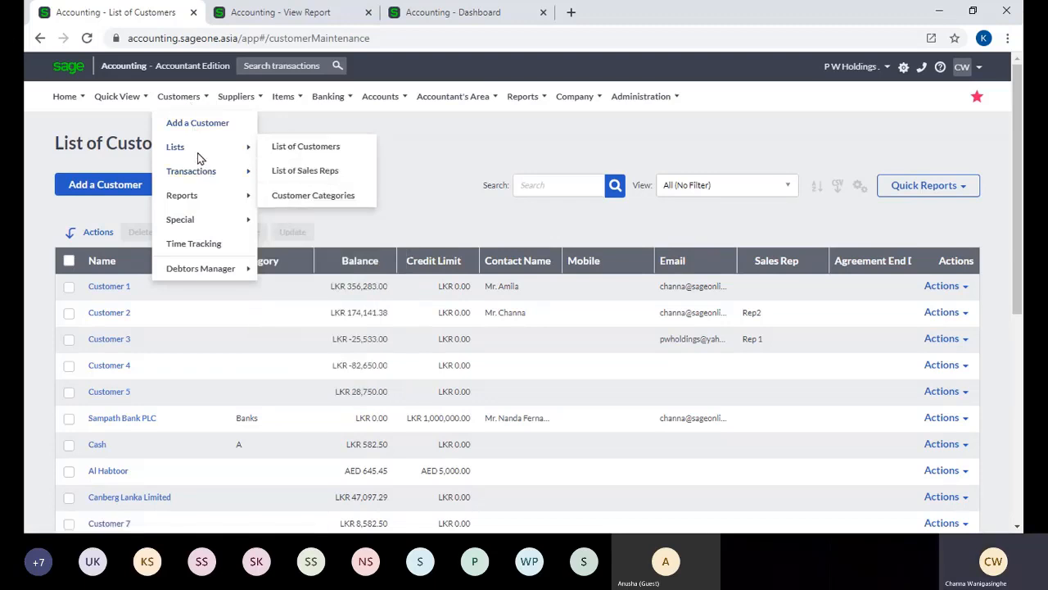
{"action": "left_click", "coordinate": [299, 170]}
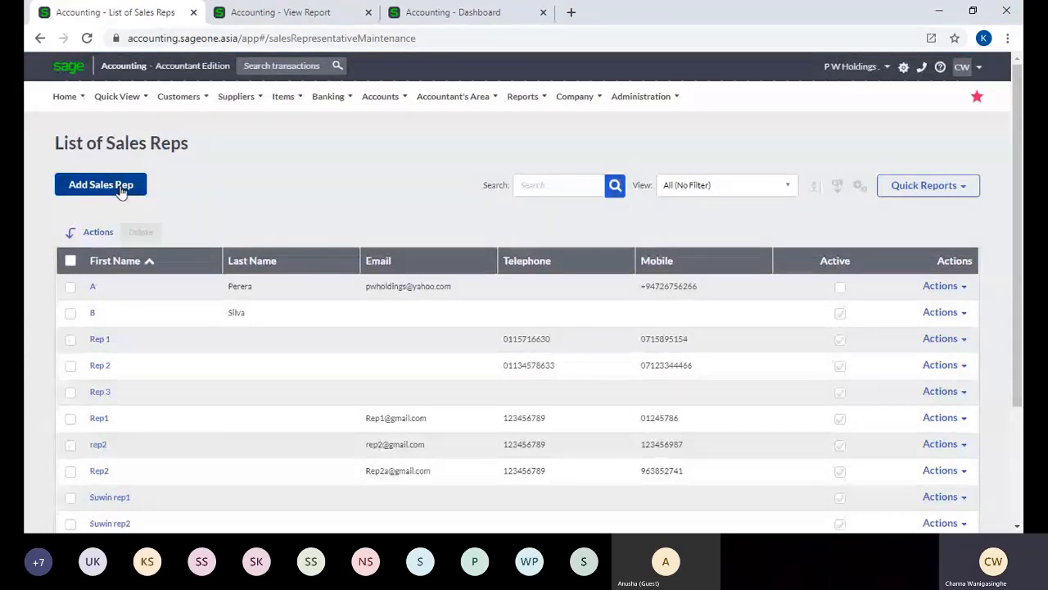
{"action": "left_click", "coordinate": [121, 187]}
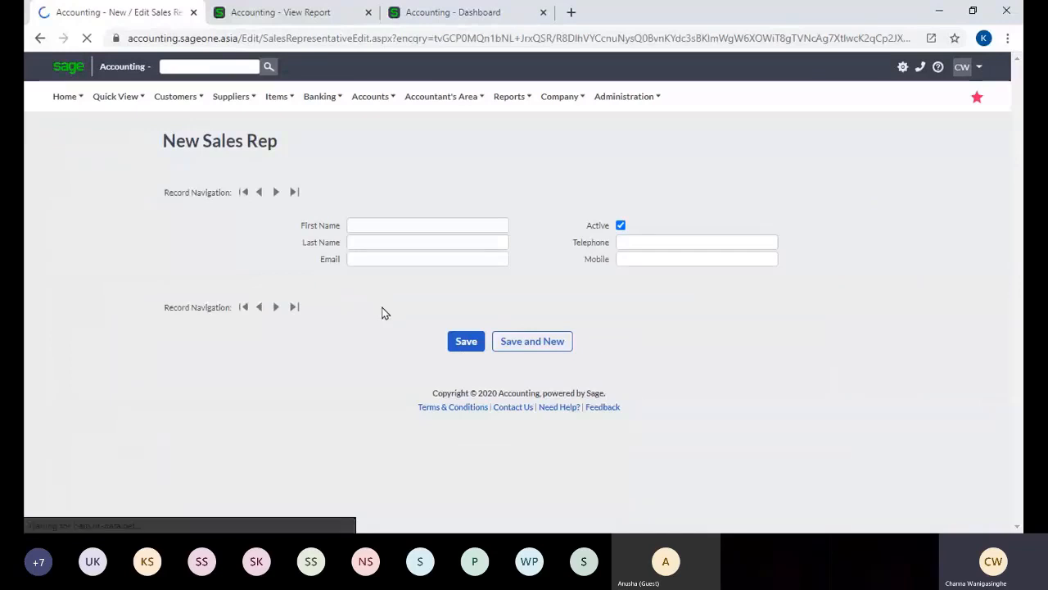
{"action": "left_click", "coordinate": [174, 96]}
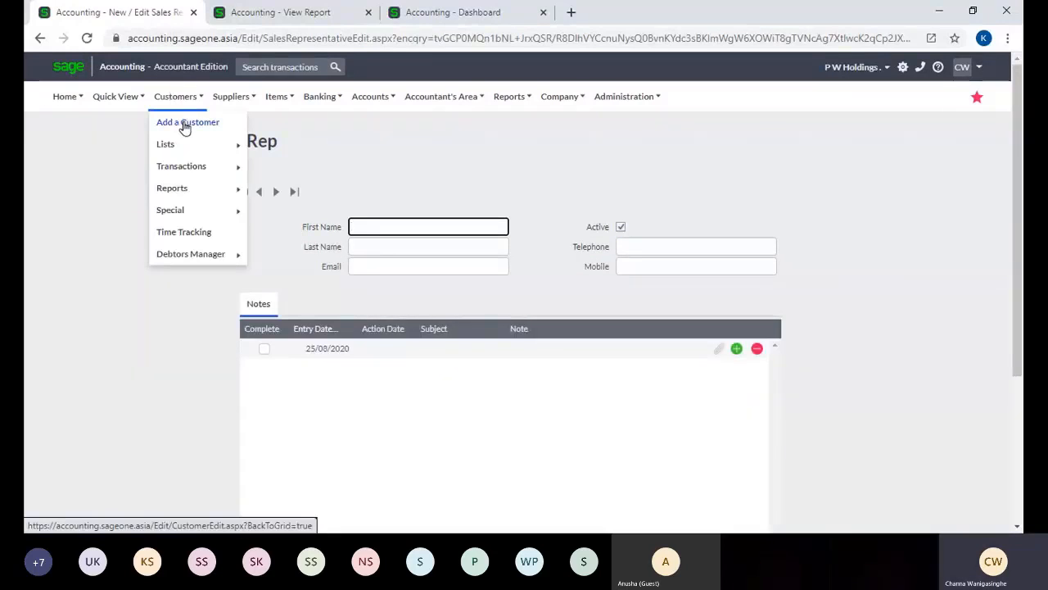
{"action": "mouse_move", "coordinate": [186, 145]}
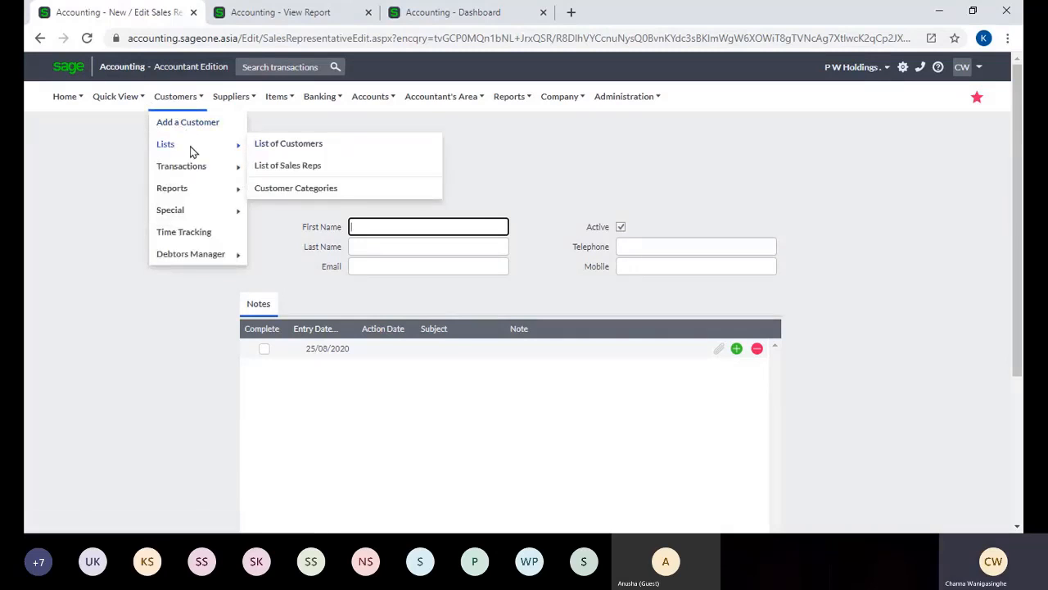
{"action": "left_click", "coordinate": [271, 167]}
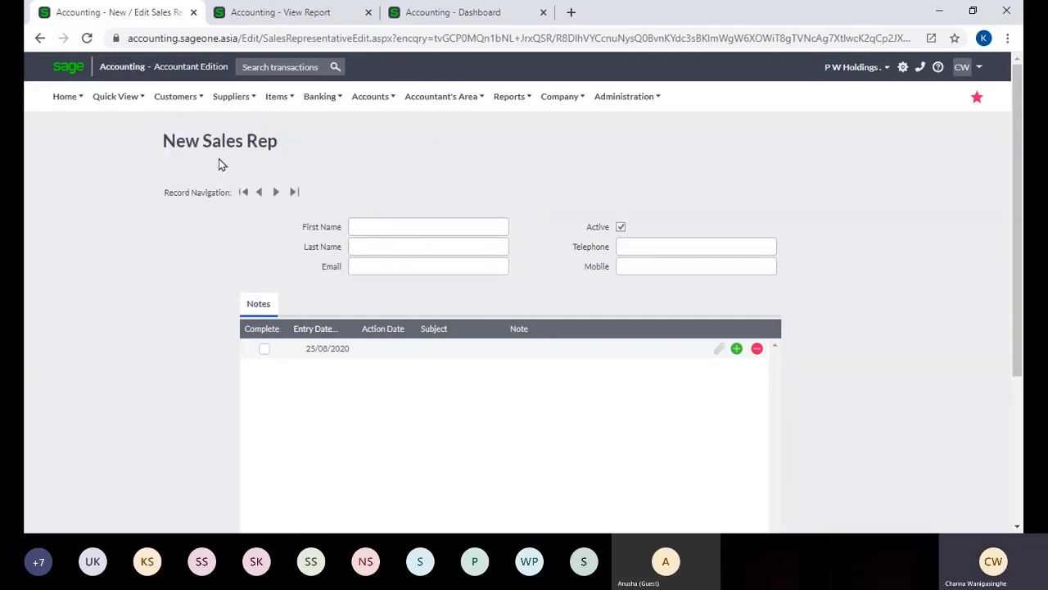
View the Customer Categories list and go back to the List of Customers.
{"action": "mouse_move", "coordinate": [172, 102]}
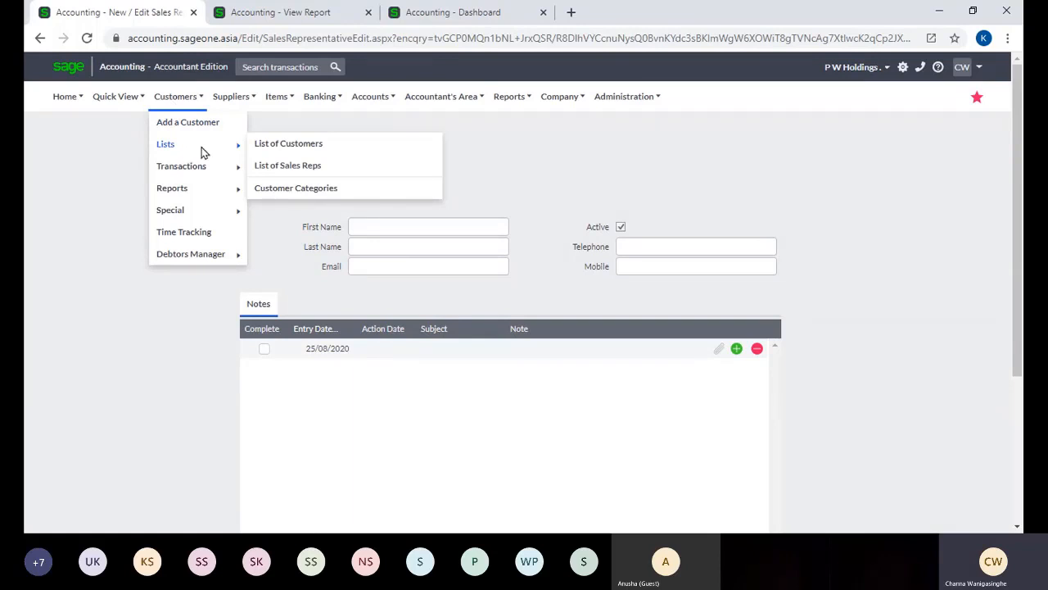
{"action": "left_click", "coordinate": [302, 189]}
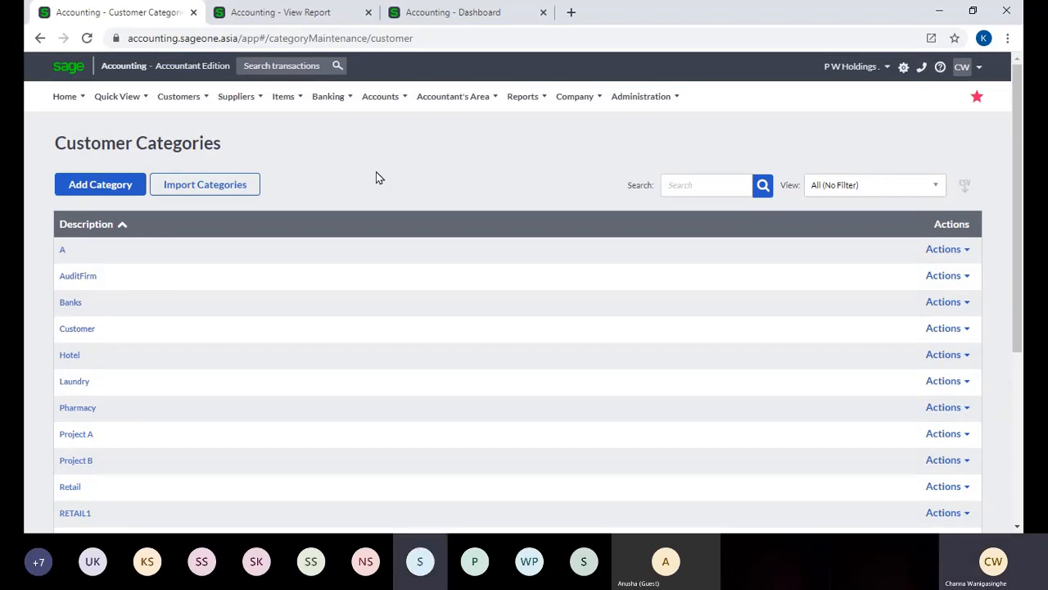
{"action": "left_click", "coordinate": [172, 97]}
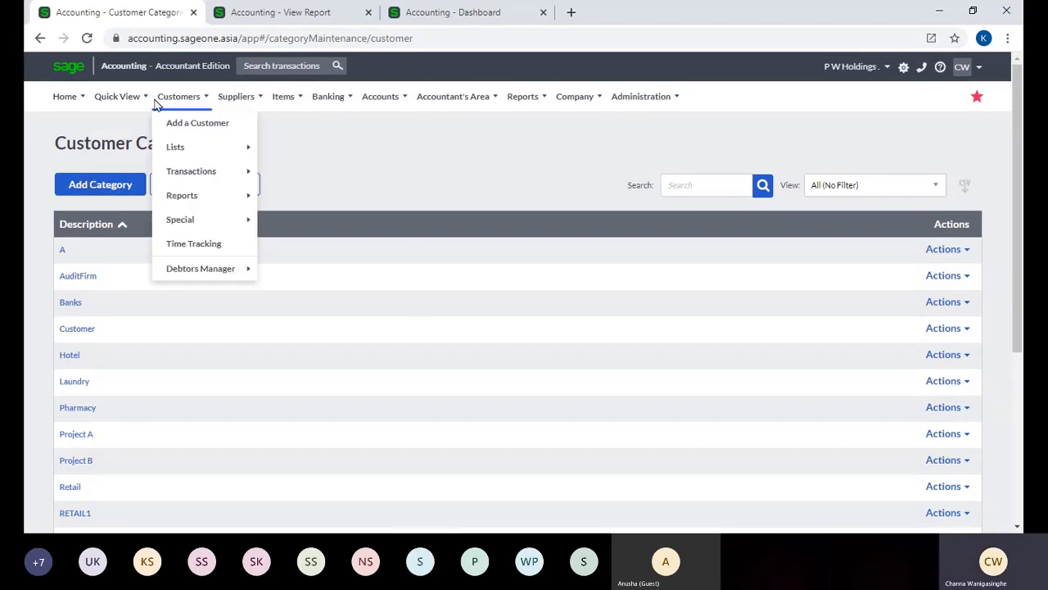
{"action": "mouse_move", "coordinate": [191, 159]}
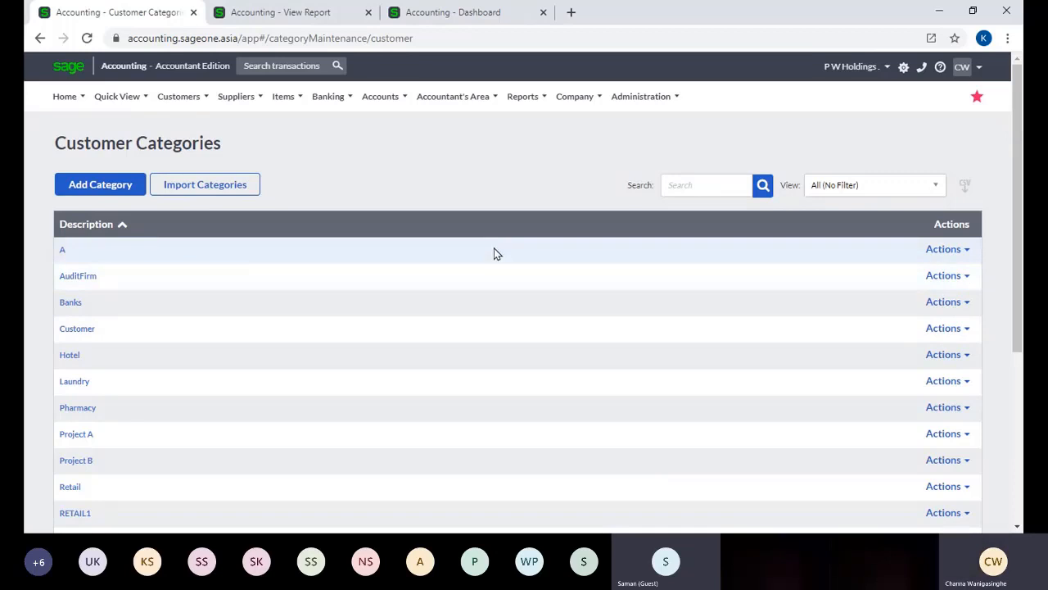
{"action": "left_click", "coordinate": [180, 95]}
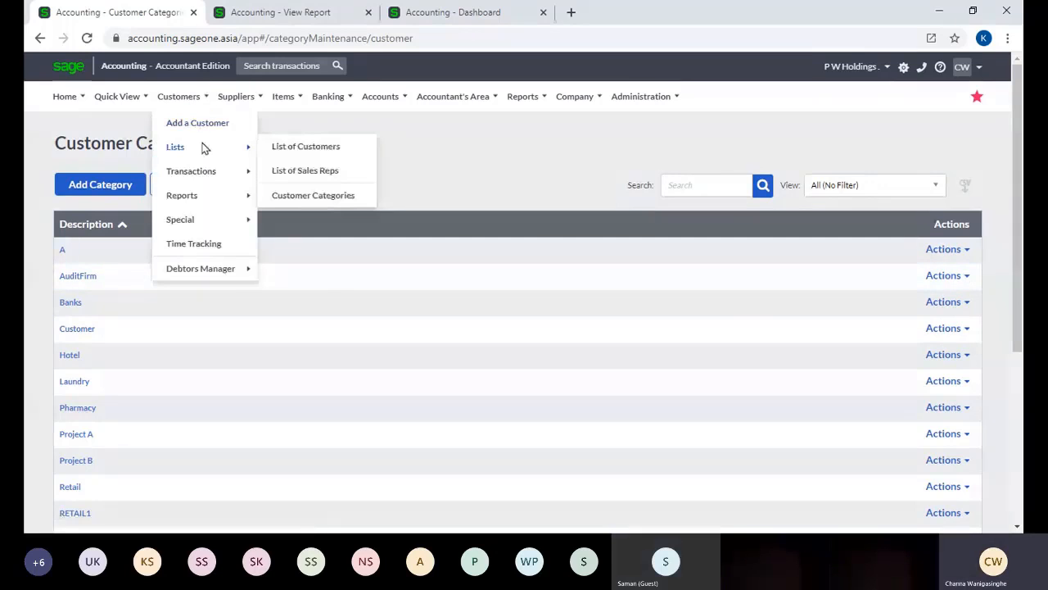
{"action": "left_click", "coordinate": [292, 147]}
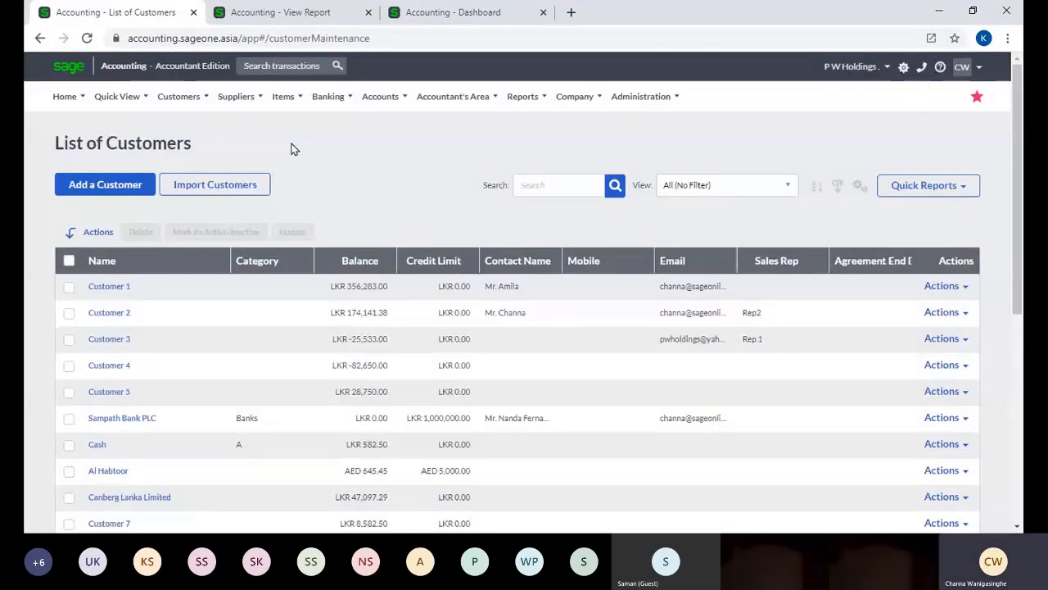
Open the Import Data from CSV wizard and review the record types available for import, leaving Customers selected.
{"action": "left_click", "coordinate": [168, 98]}
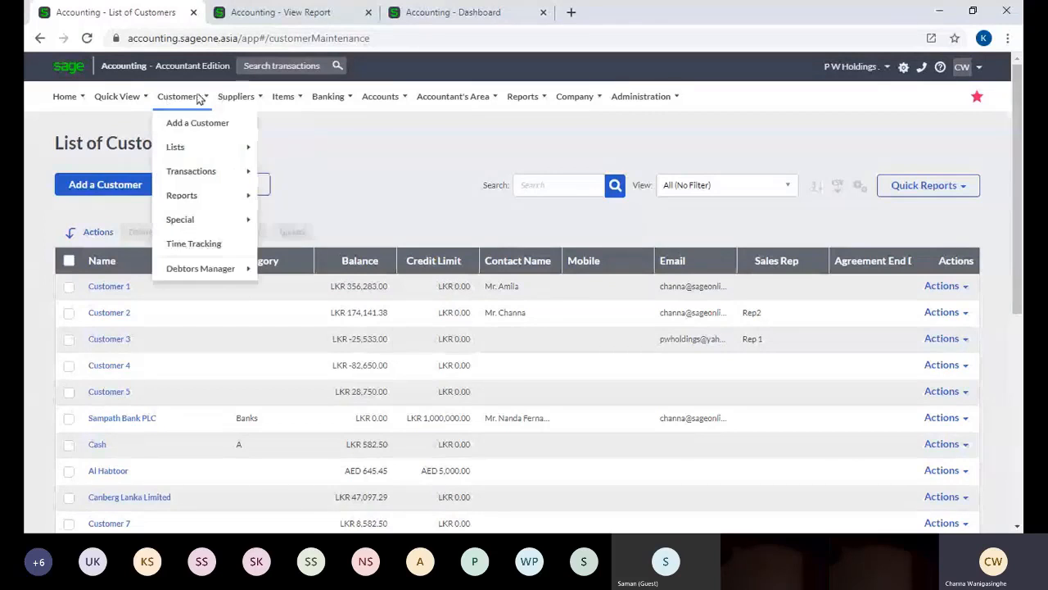
{"action": "mouse_move", "coordinate": [284, 100]}
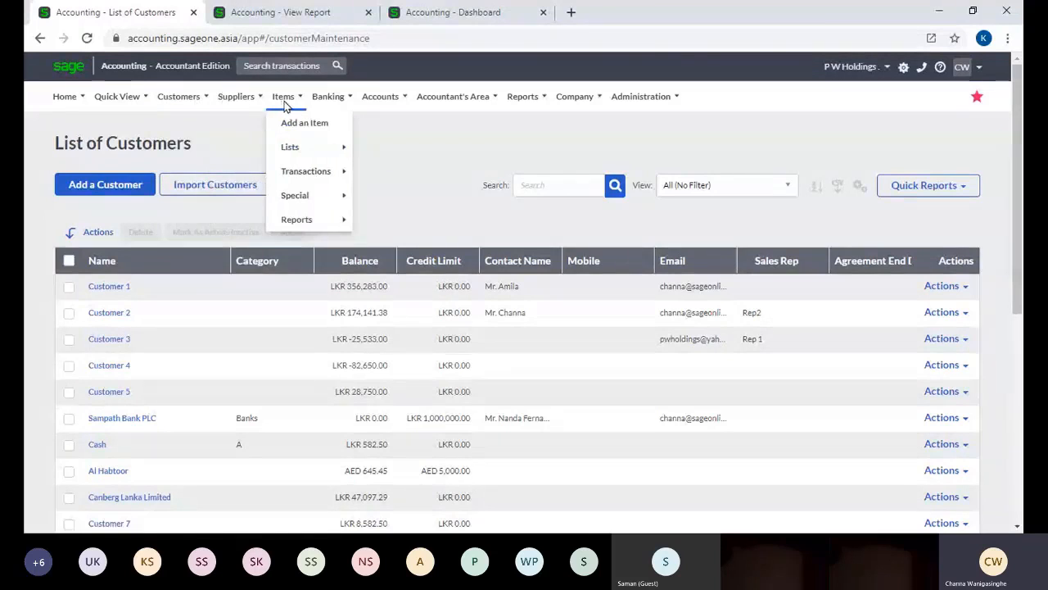
{"action": "mouse_move", "coordinate": [571, 102]}
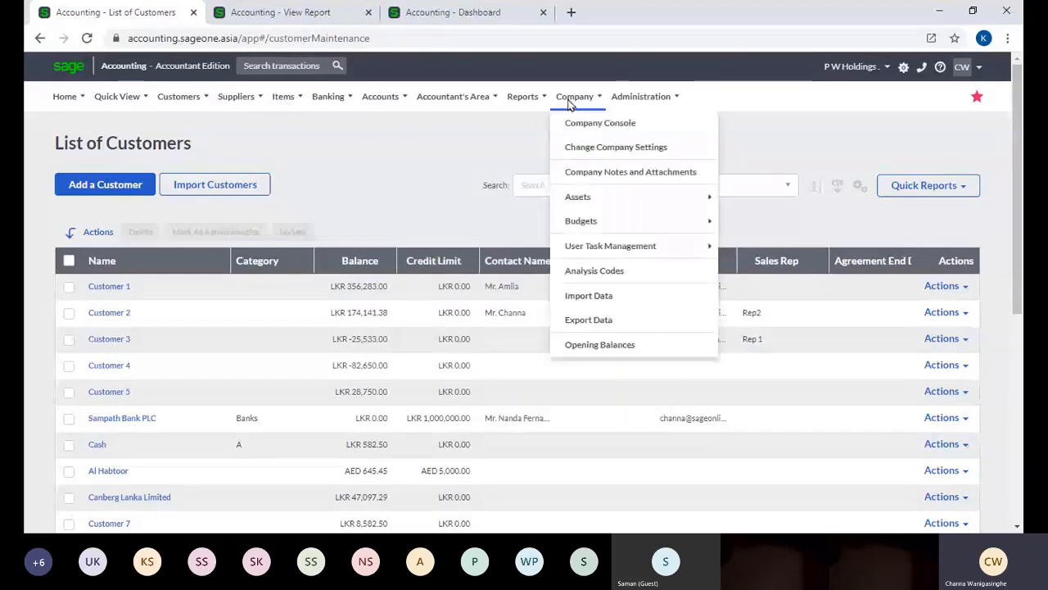
{"action": "left_click", "coordinate": [600, 321]}
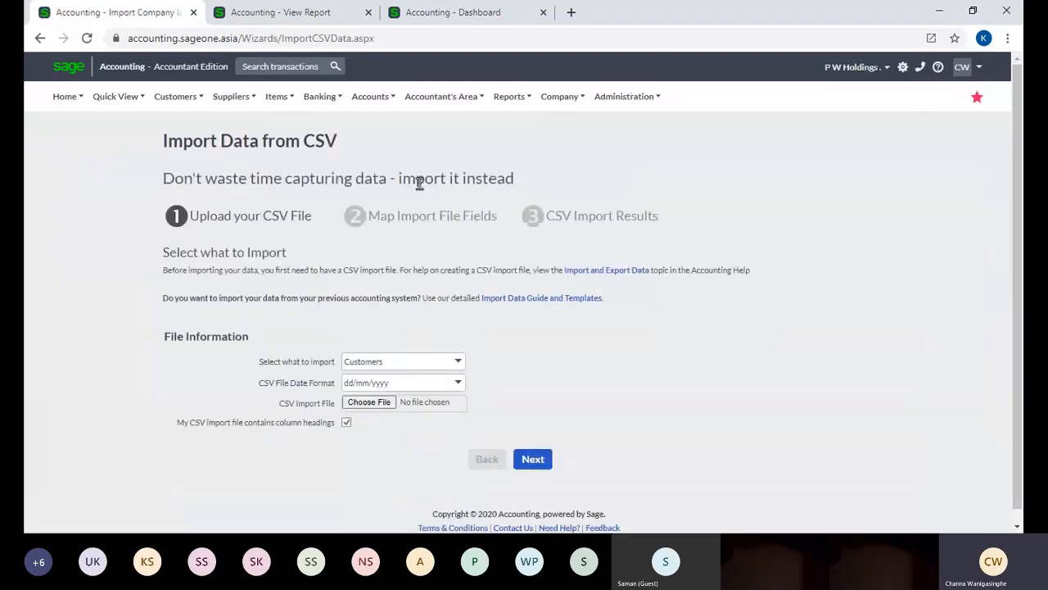
{"action": "left_click", "coordinate": [457, 361]}
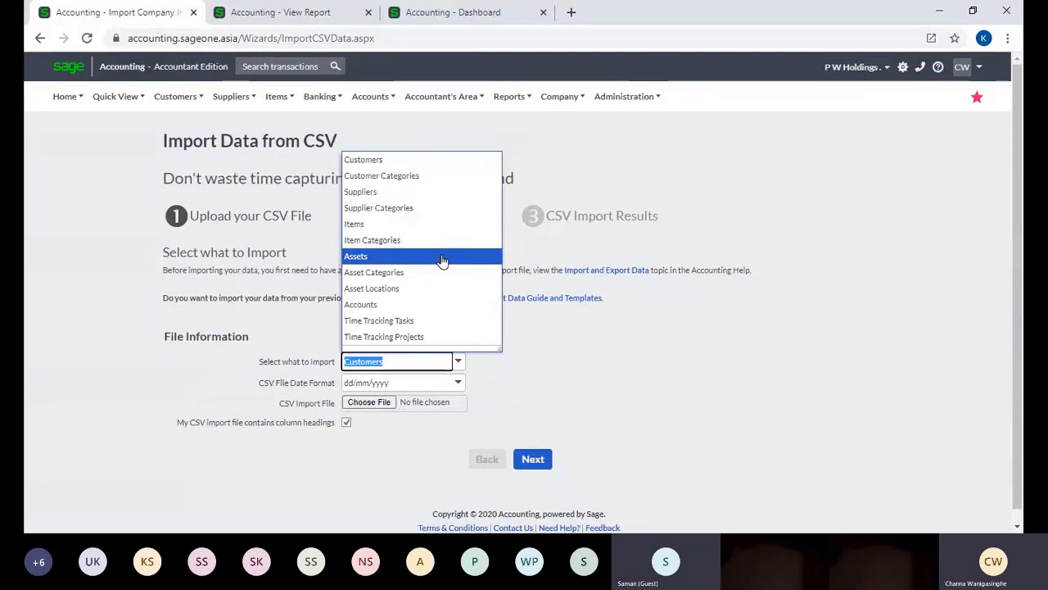
{"action": "left_click", "coordinate": [701, 396]}
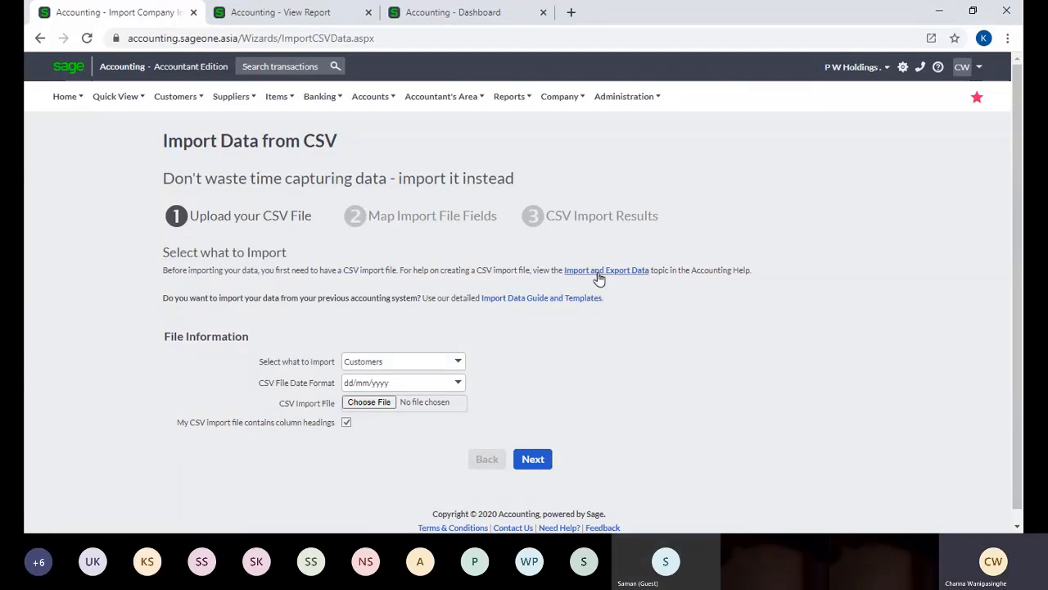
{"action": "left_click", "coordinate": [459, 364]}
{"action": "left_click", "coordinate": [622, 380]}
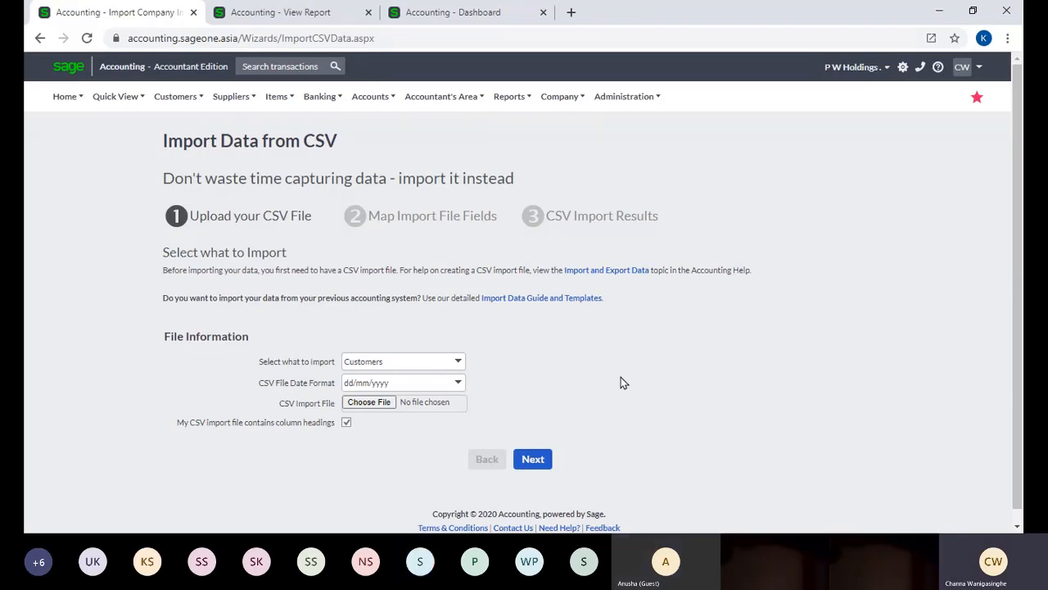
Open a blank New Customer form and examine its general, address, contact and default settings fields.
{"action": "left_click", "coordinate": [175, 96]}
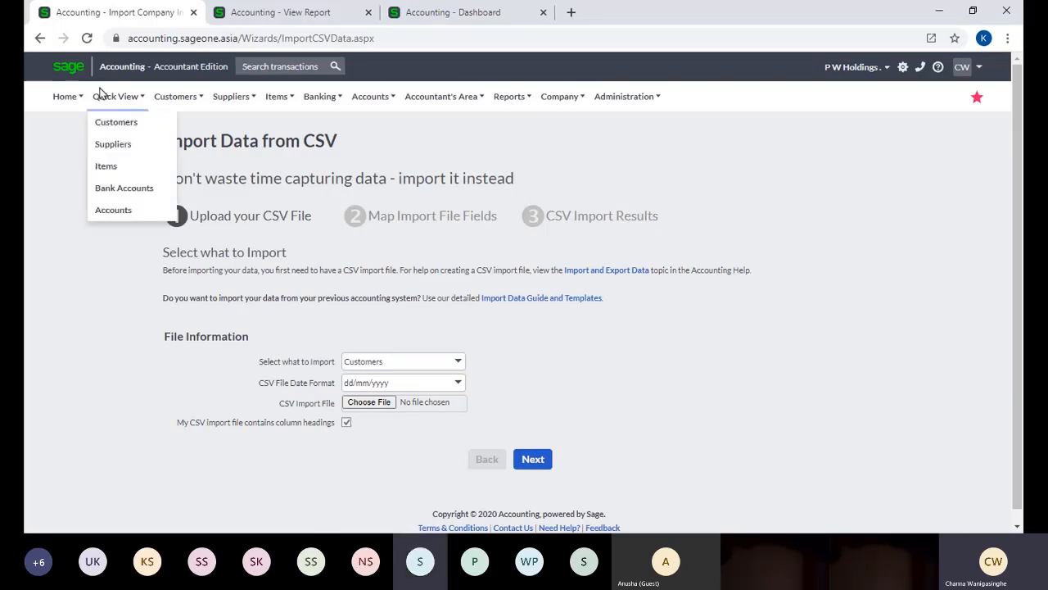
{"action": "mouse_move", "coordinate": [176, 97]}
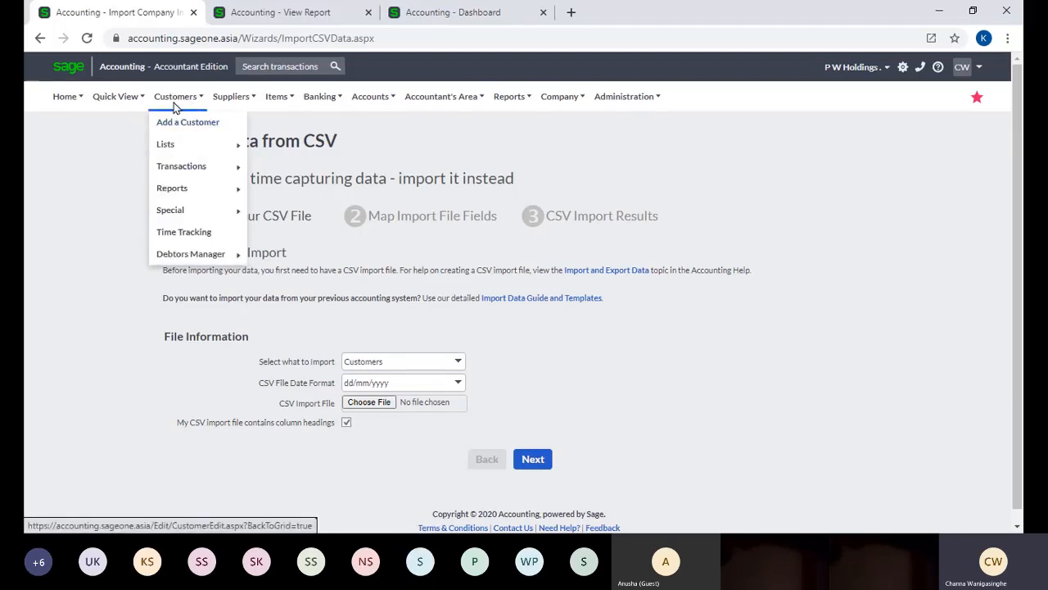
{"action": "left_click", "coordinate": [176, 122]}
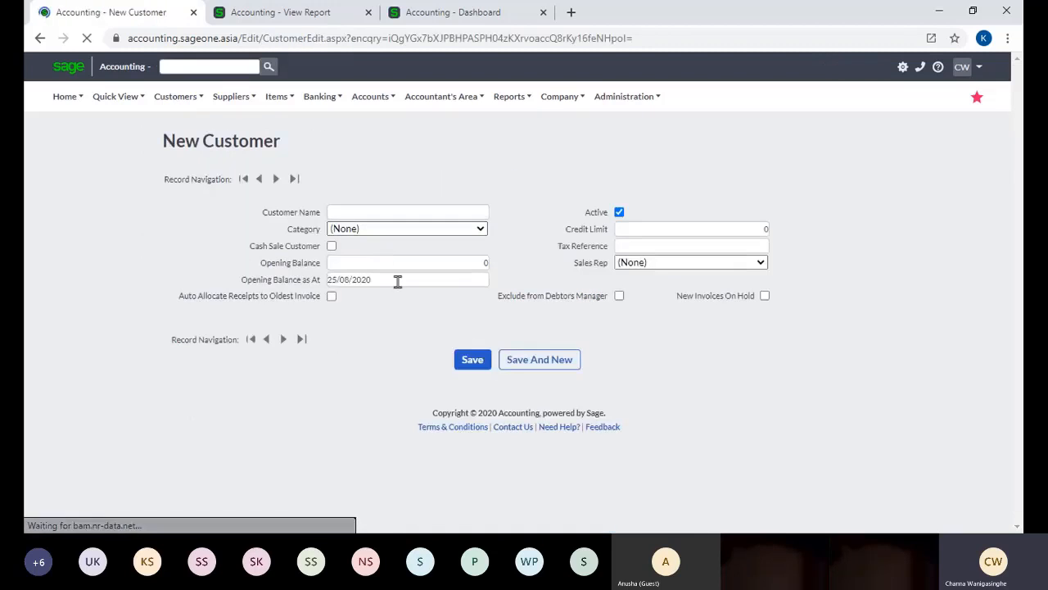
{"action": "scroll", "coordinate": [433, 325], "scroll_direction": "down", "scroll_amount": 2}
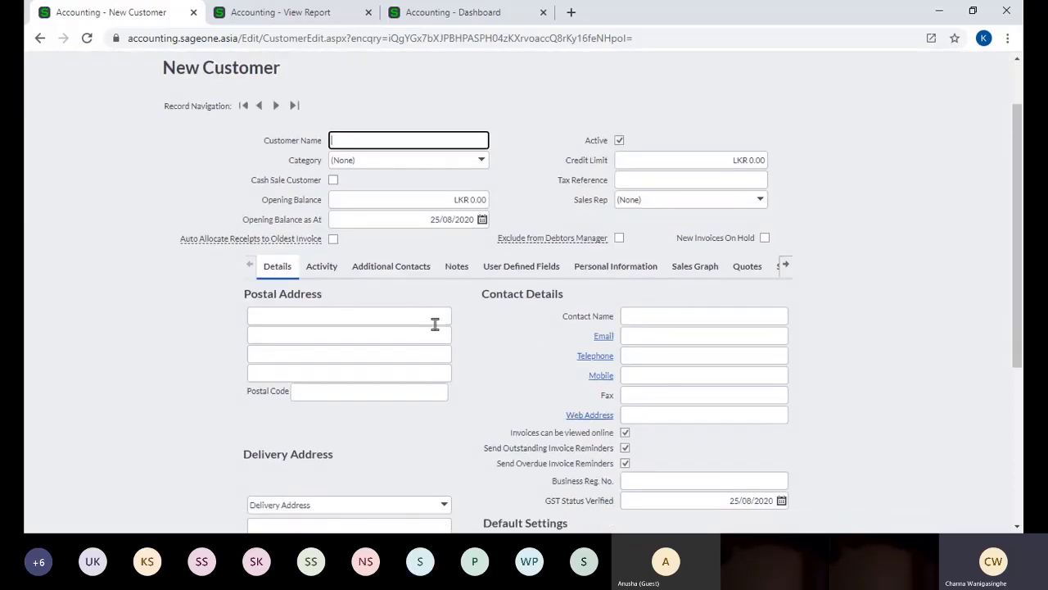
{"action": "scroll", "coordinate": [485, 334], "scroll_direction": "down", "scroll_amount": 2}
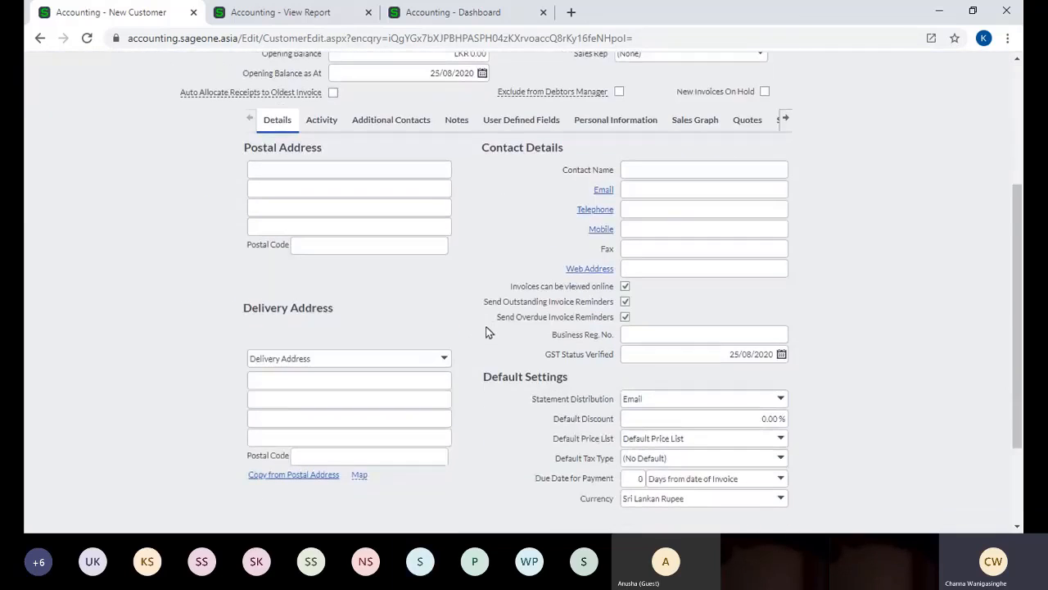
{"action": "scroll", "coordinate": [485, 332], "scroll_direction": "down", "scroll_amount": 2}
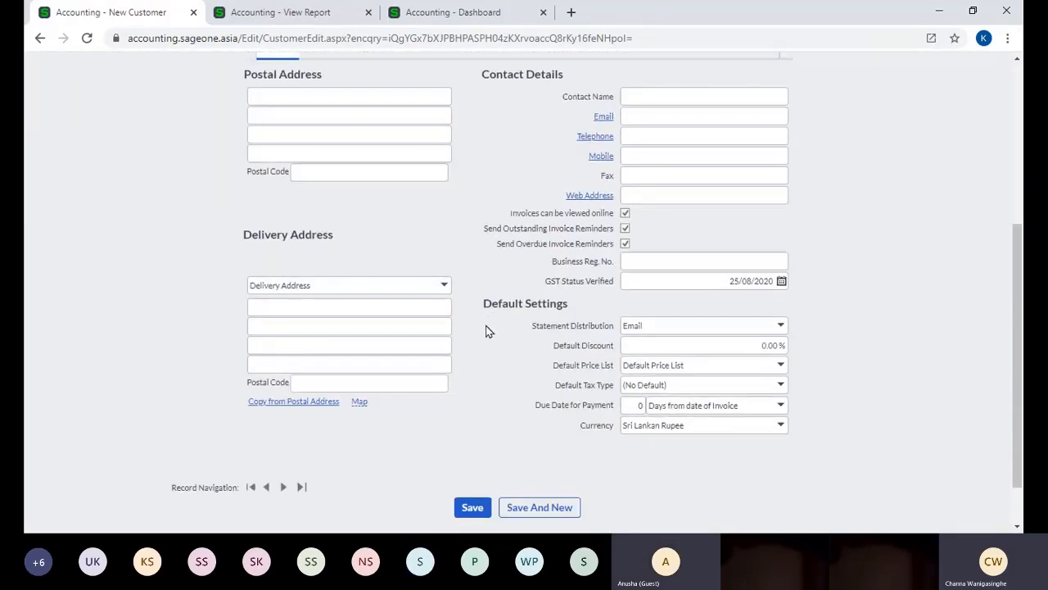
{"action": "scroll", "coordinate": [485, 331], "scroll_direction": "up", "scroll_amount": 3}
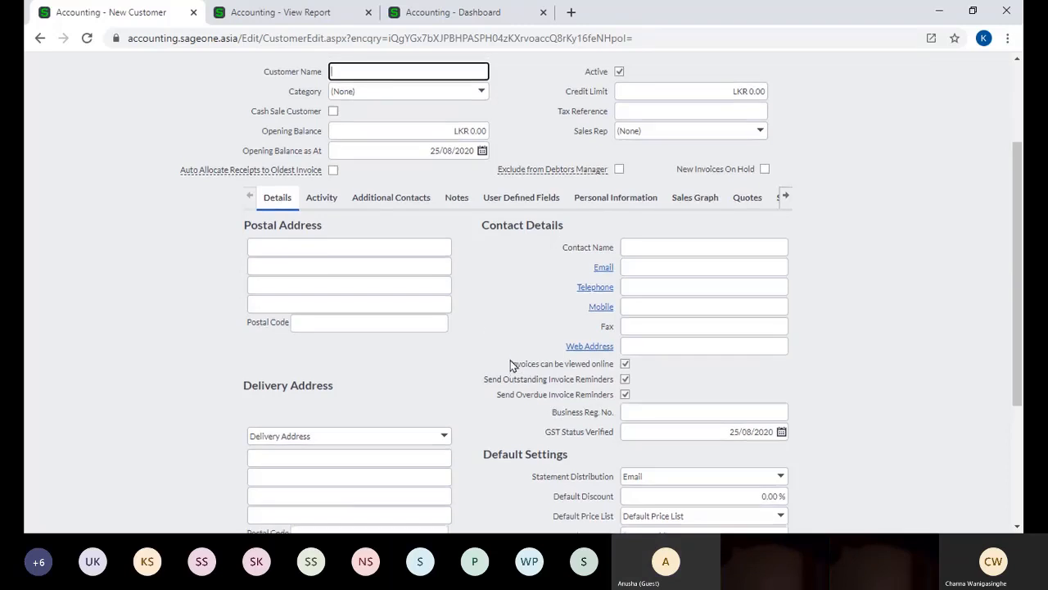
{"action": "scroll", "coordinate": [510, 365], "scroll_direction": "up", "scroll_amount": 2}
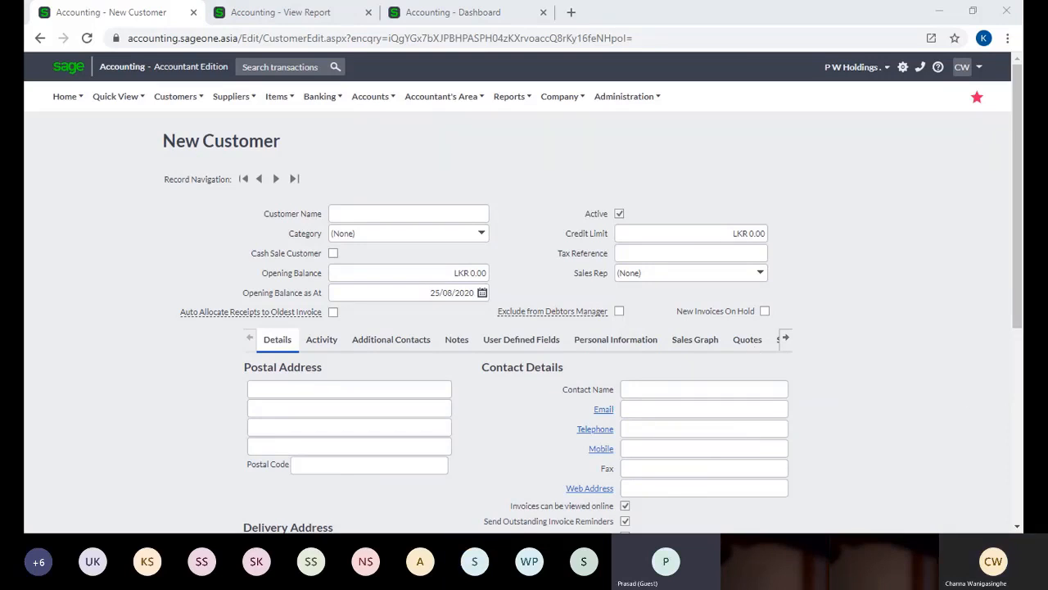
{"action": "key", "text": "alt+Tab"}
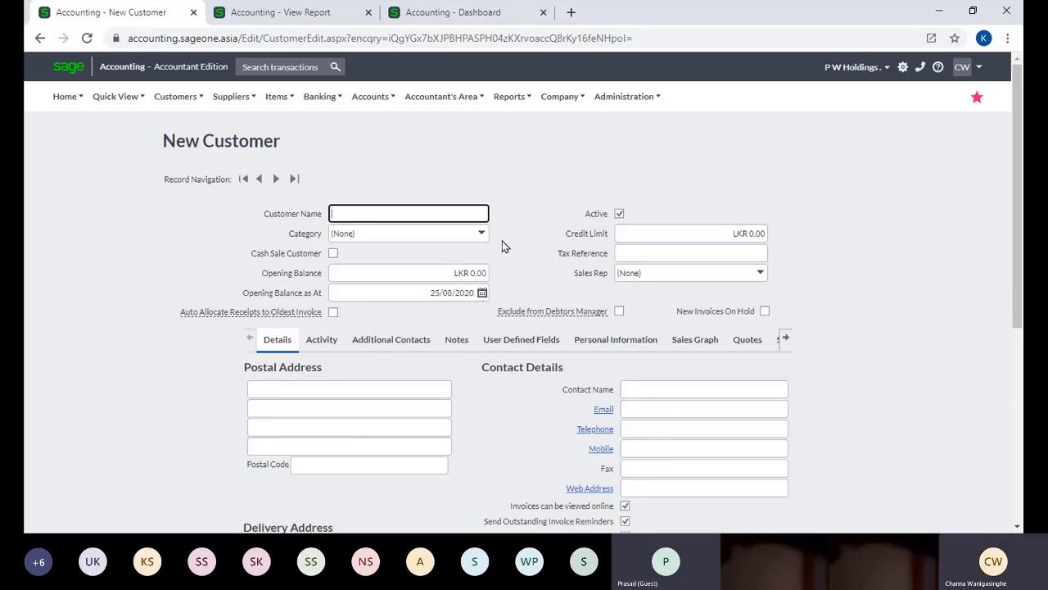
{"action": "scroll", "coordinate": [501, 242], "scroll_direction": "down", "scroll_amount": 2}
{"action": "scroll", "coordinate": [500, 243], "scroll_direction": "down", "scroll_amount": 2}
{"action": "scroll", "coordinate": [164, 154], "scroll_direction": "up", "scroll_amount": 4}
Open Item Settings under the general Company Settings to view the item options and price lists.
{"action": "mouse_move", "coordinate": [442, 106]}
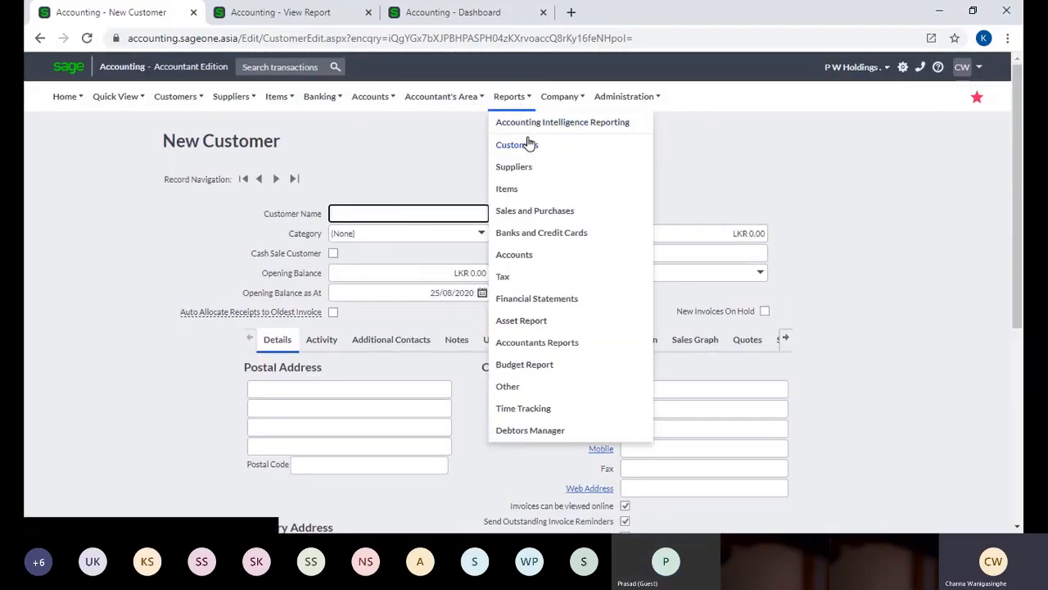
{"action": "mouse_move", "coordinate": [562, 100]}
{"action": "left_click", "coordinate": [579, 144]}
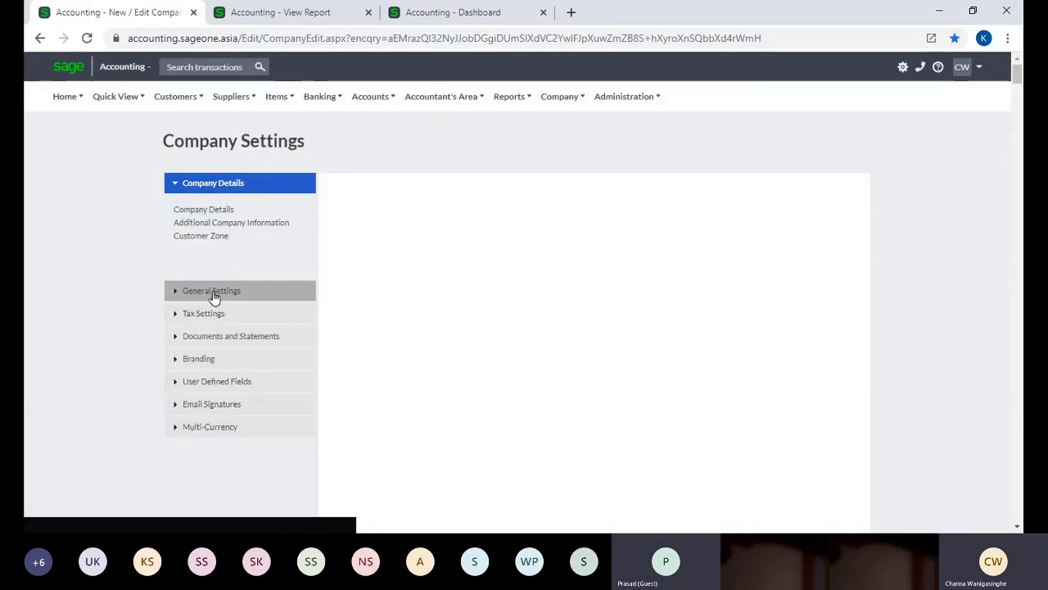
{"action": "left_click", "coordinate": [213, 294]}
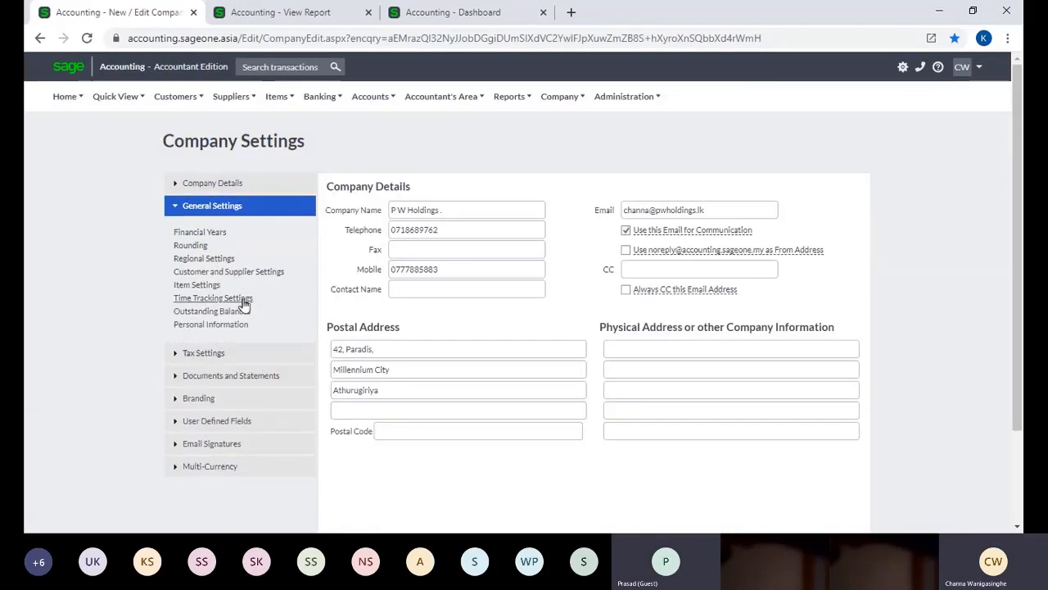
{"action": "left_click", "coordinate": [207, 288]}
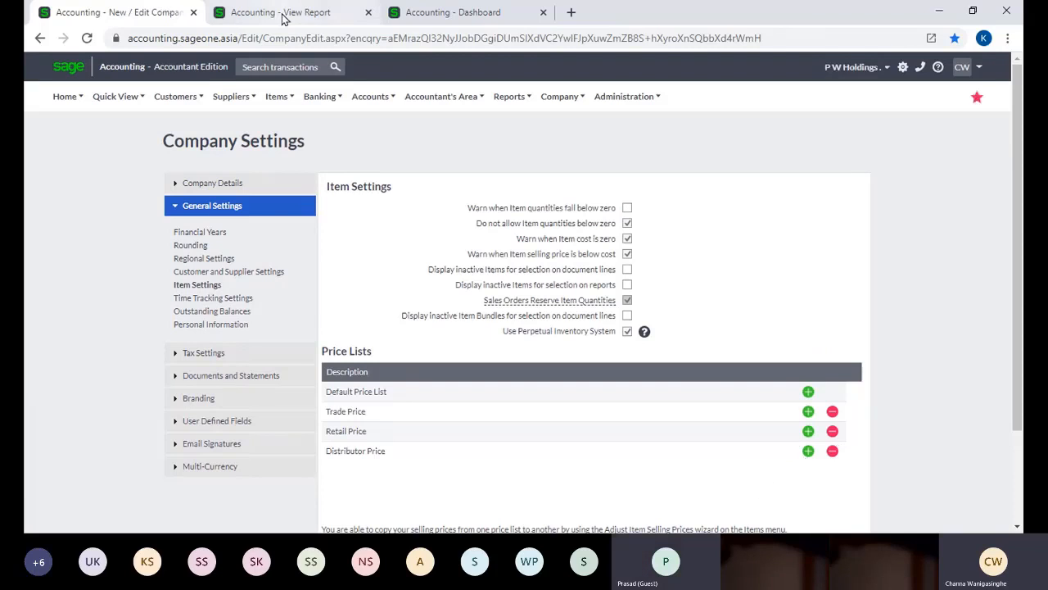
Open a blank New Customer form in the second browser tab and review the Default Price List options without changing the selection.
{"action": "left_click", "coordinate": [246, 12]}
{"action": "mouse_move", "coordinate": [161, 101]}
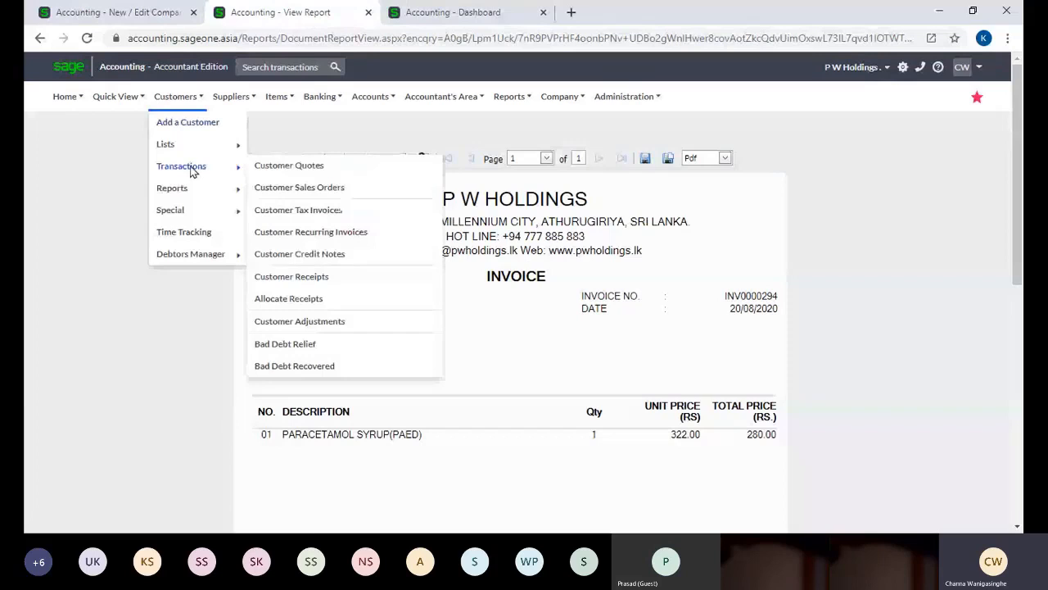
{"action": "left_click", "coordinate": [179, 133]}
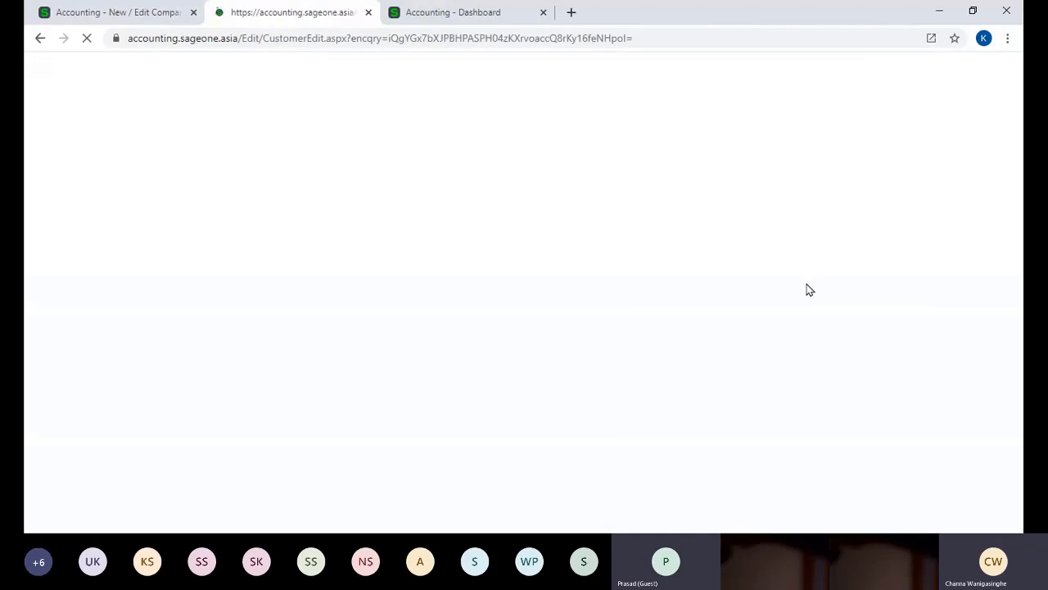
{"action": "scroll", "coordinate": [808, 287], "scroll_direction": "down", "scroll_amount": 4}
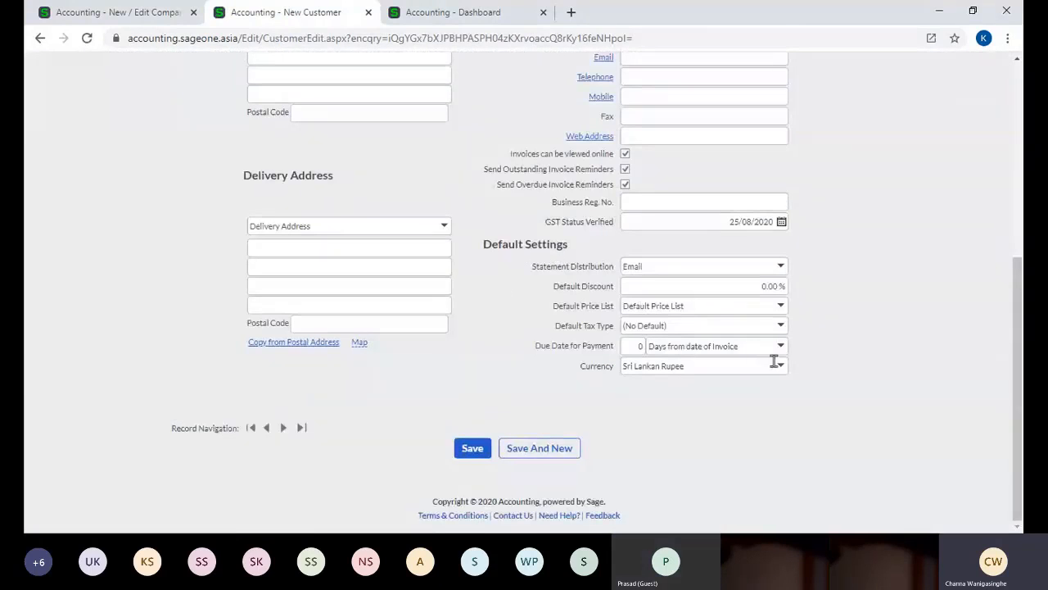
{"action": "left_click", "coordinate": [780, 307]}
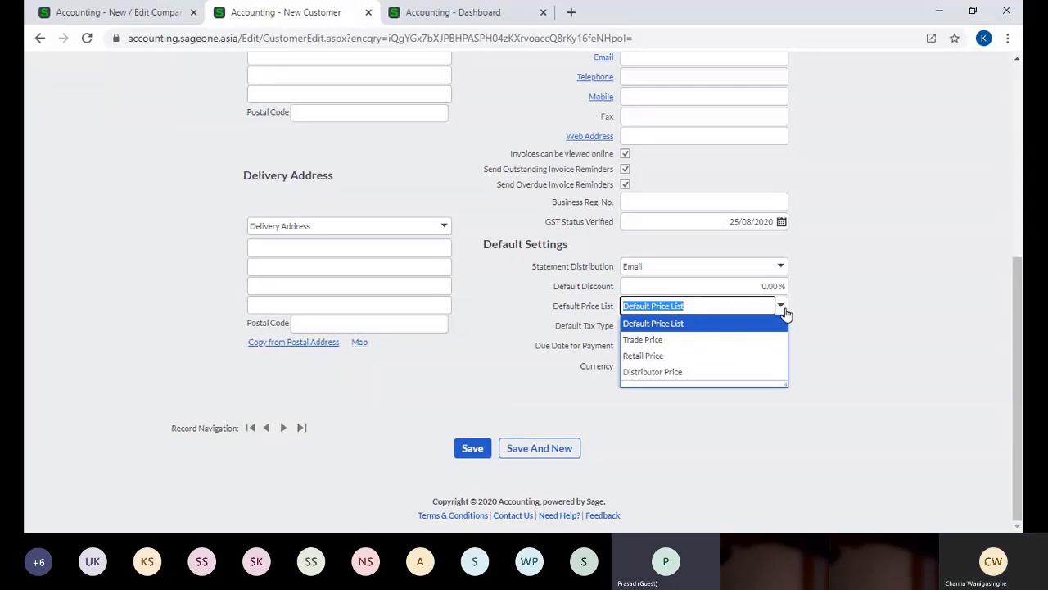
{"action": "left_click", "coordinate": [807, 326]}
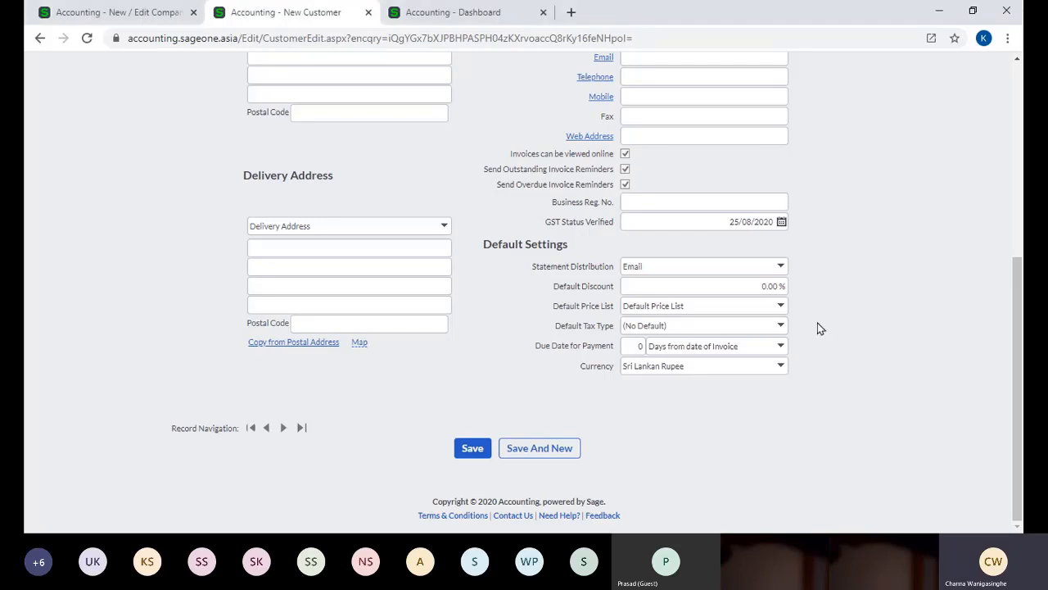
{"action": "scroll", "coordinate": [860, 295], "scroll_direction": "up", "scroll_amount": 10}
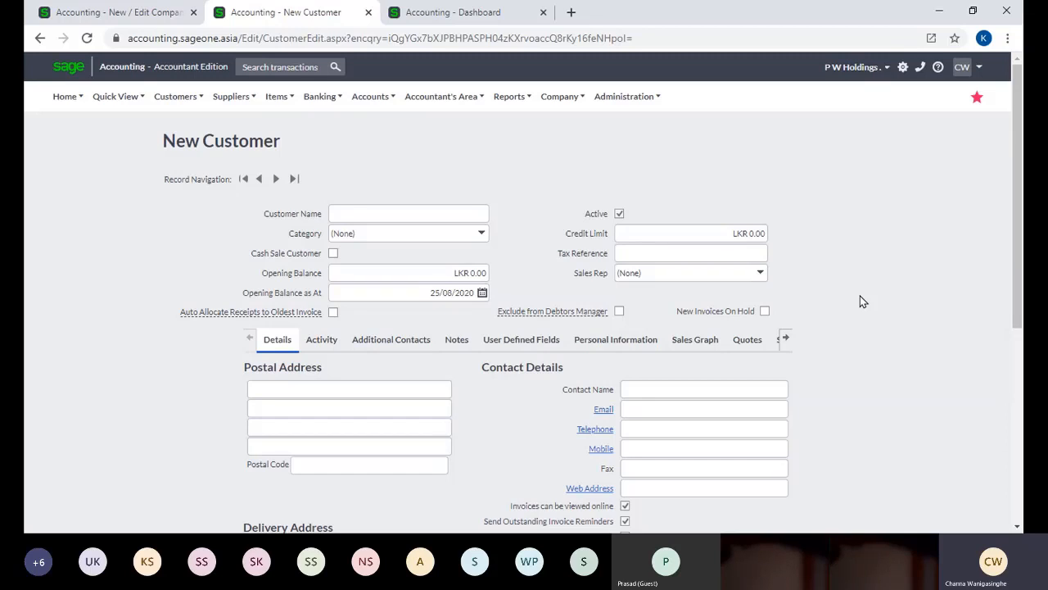
{"action": "scroll", "coordinate": [912, 346], "scroll_direction": "down", "scroll_amount": 2}
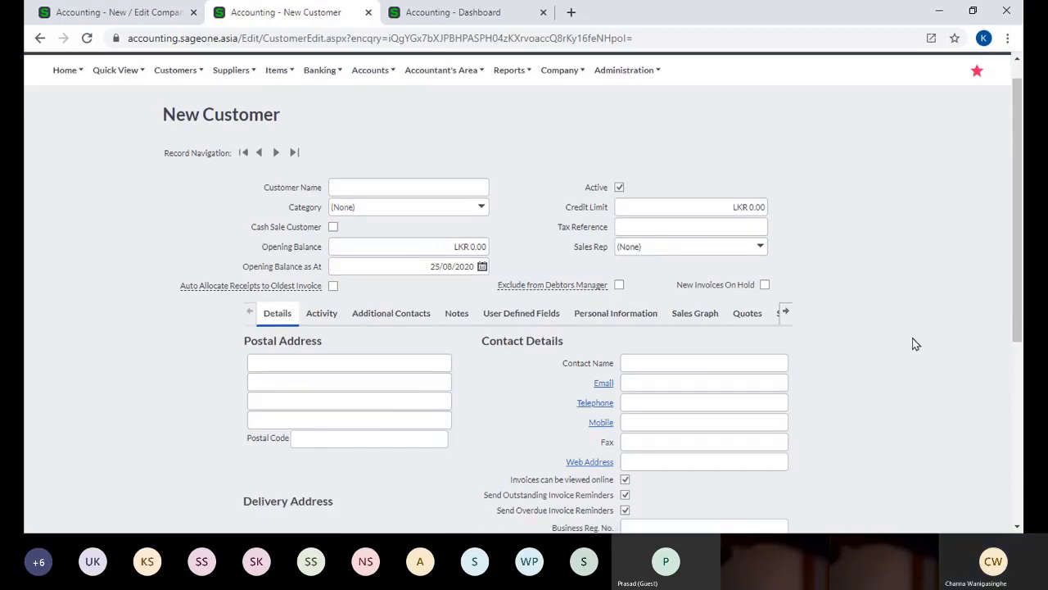
{"action": "scroll", "coordinate": [914, 351], "scroll_direction": "down", "scroll_amount": 2}
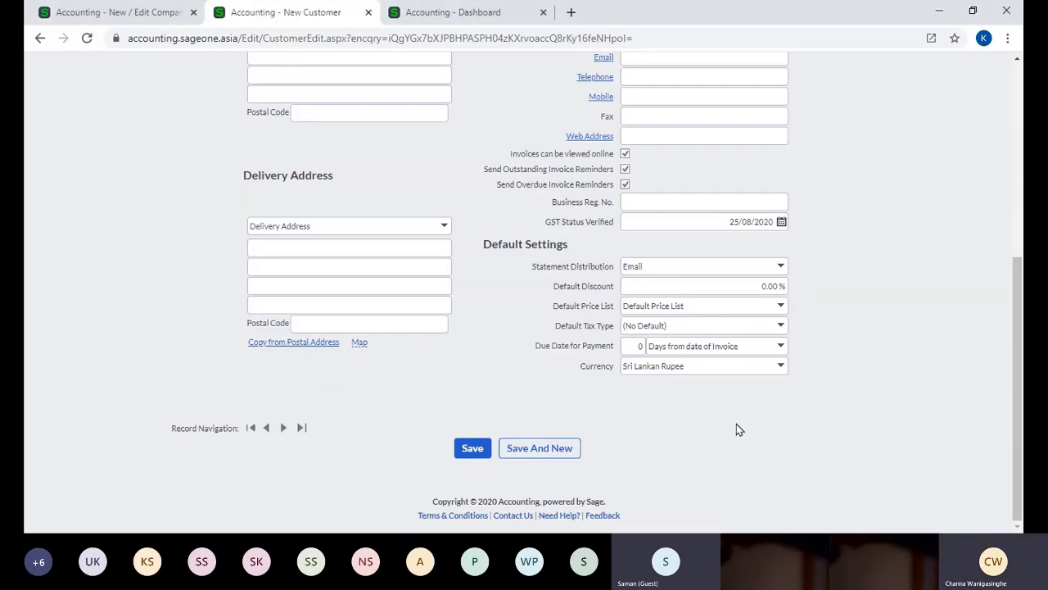
{"action": "scroll", "coordinate": [738, 426], "scroll_direction": "up", "scroll_amount": 5}
{"action": "scroll", "coordinate": [737, 426], "scroll_direction": "down", "scroll_amount": 5}
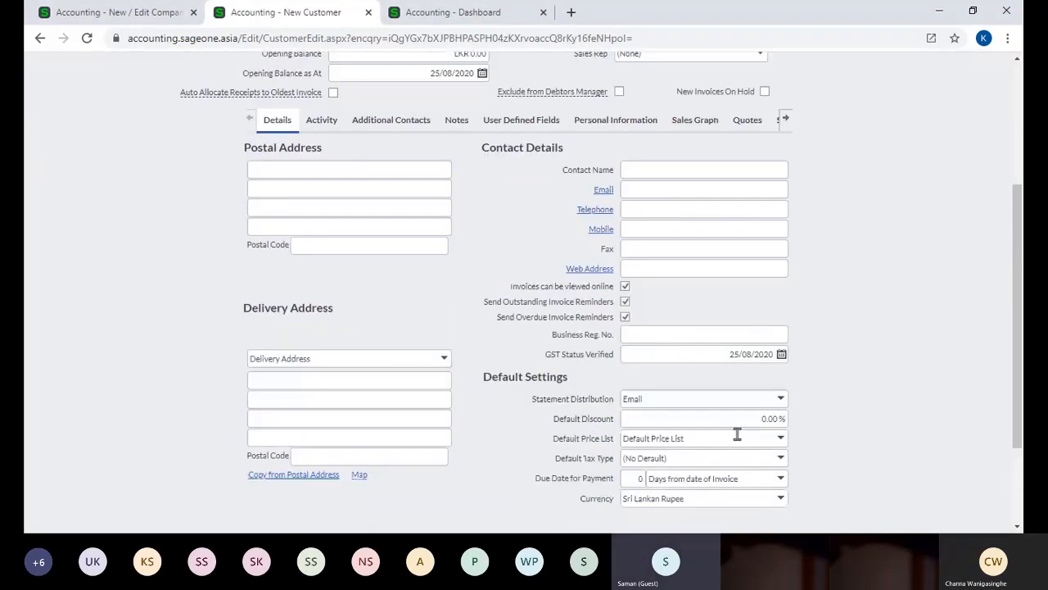